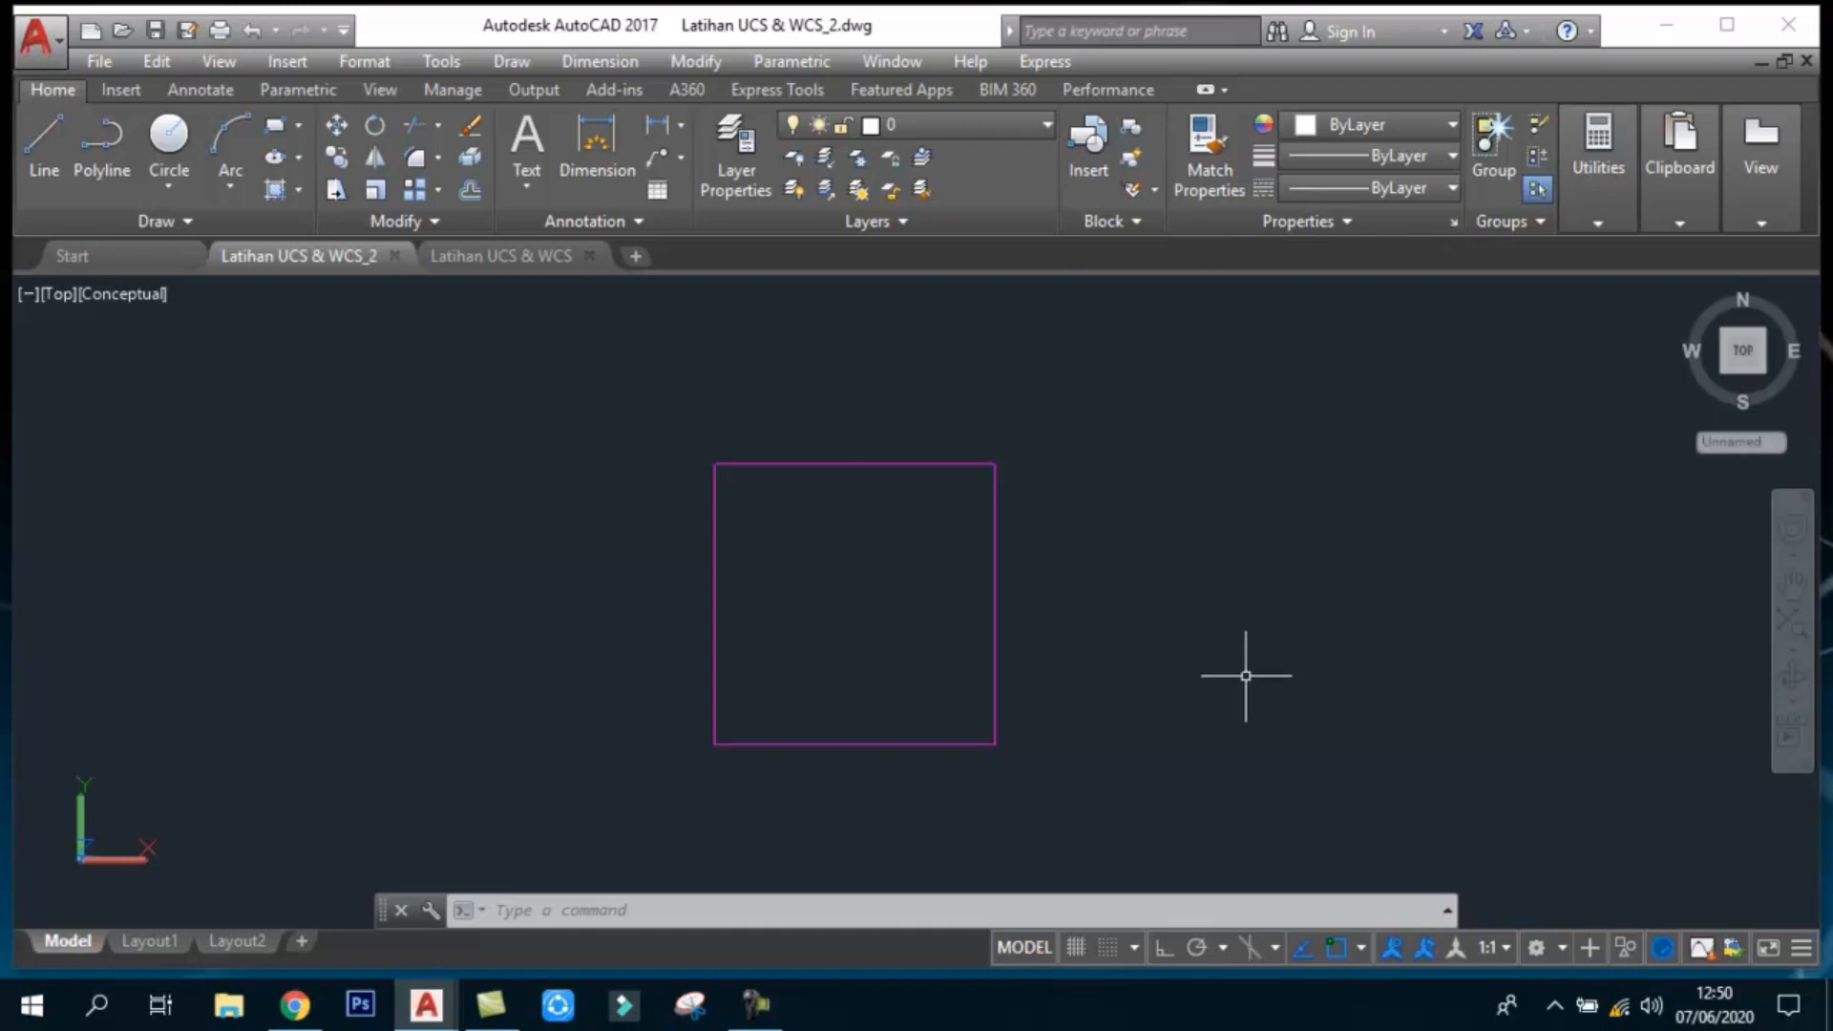
# Step: Switch to the 3D Modeling workspace and show the classic menu bar
pyautogui.click(1560, 949)
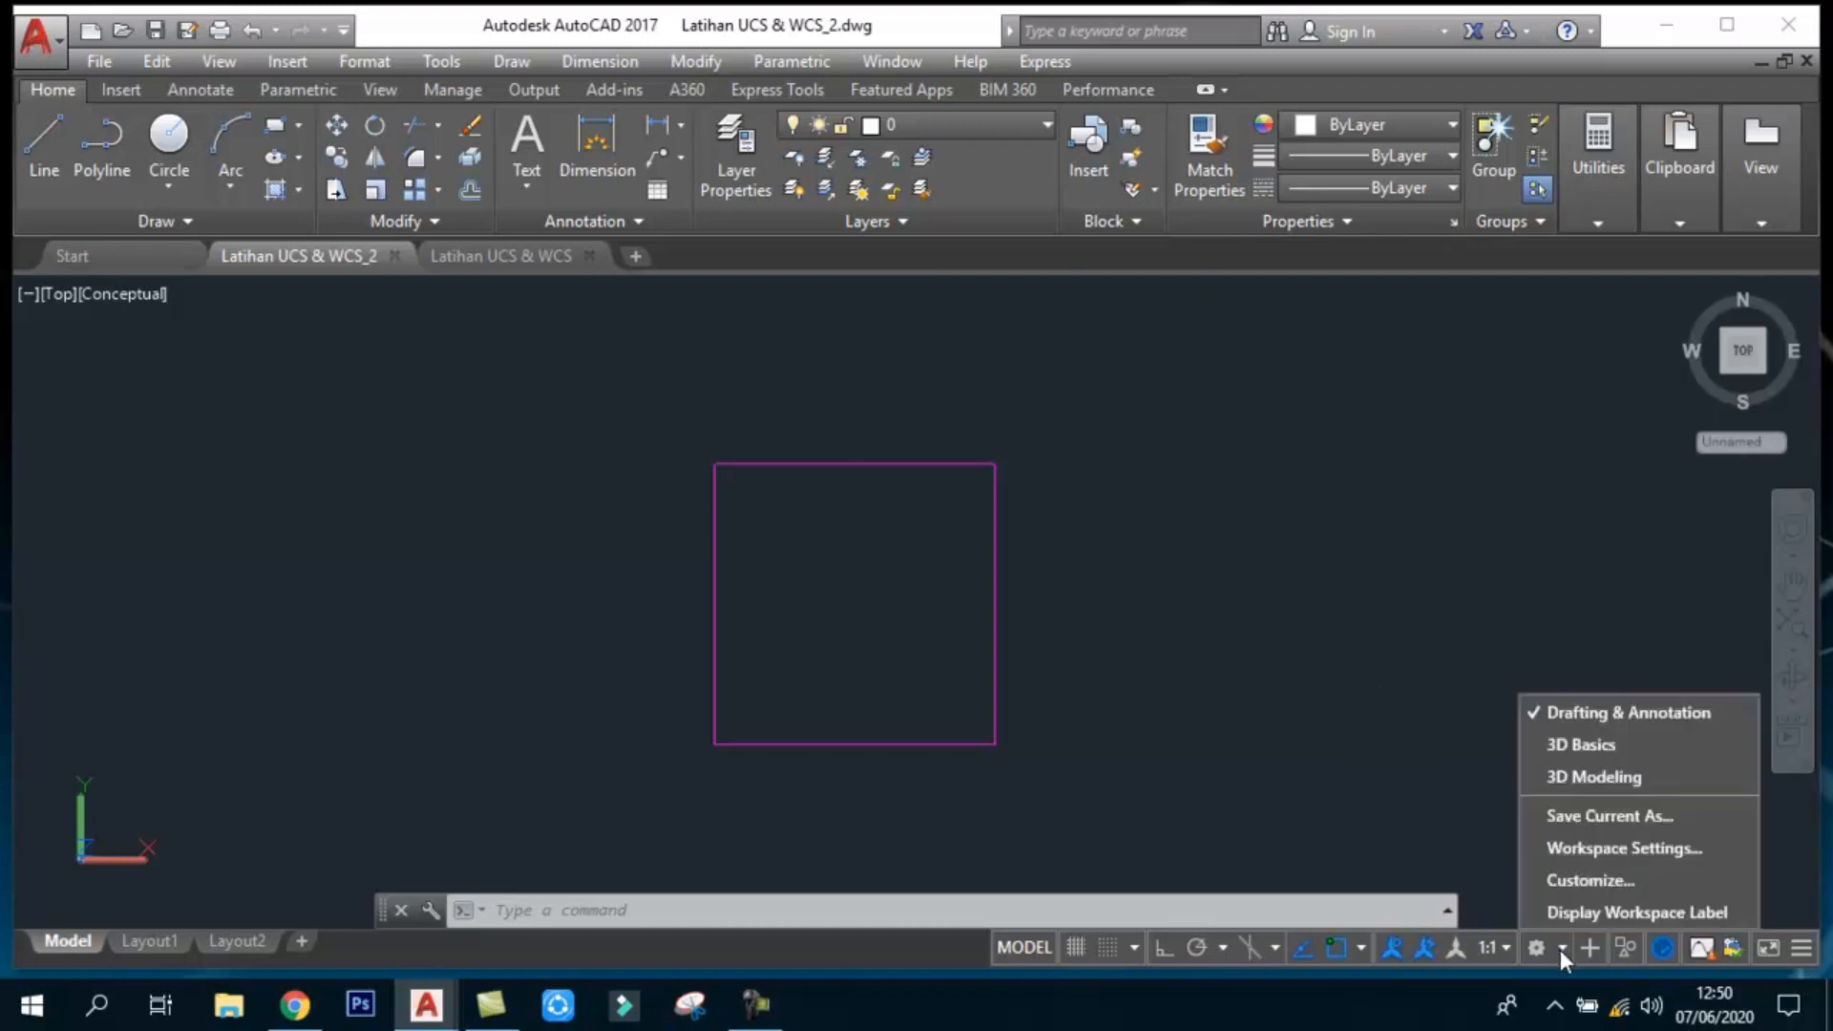
pyautogui.click(1568, 777)
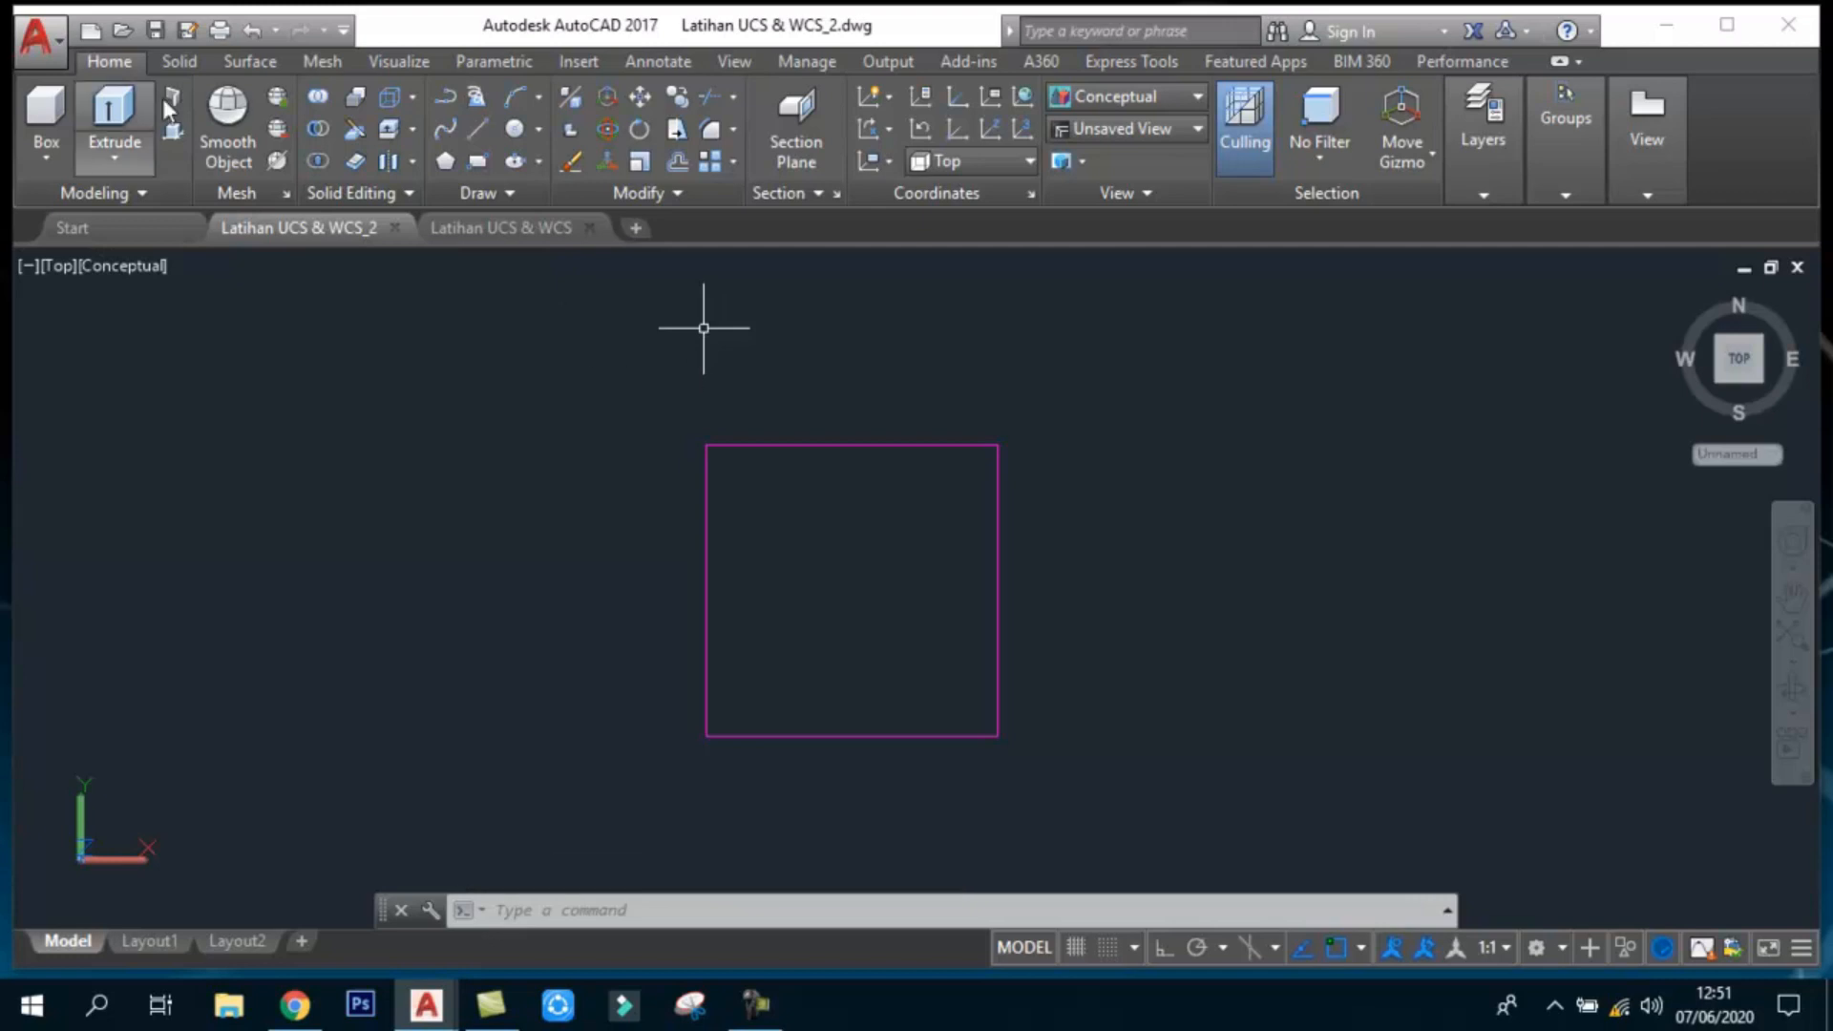
pyautogui.click(344, 30)
pyautogui.click(374, 576)
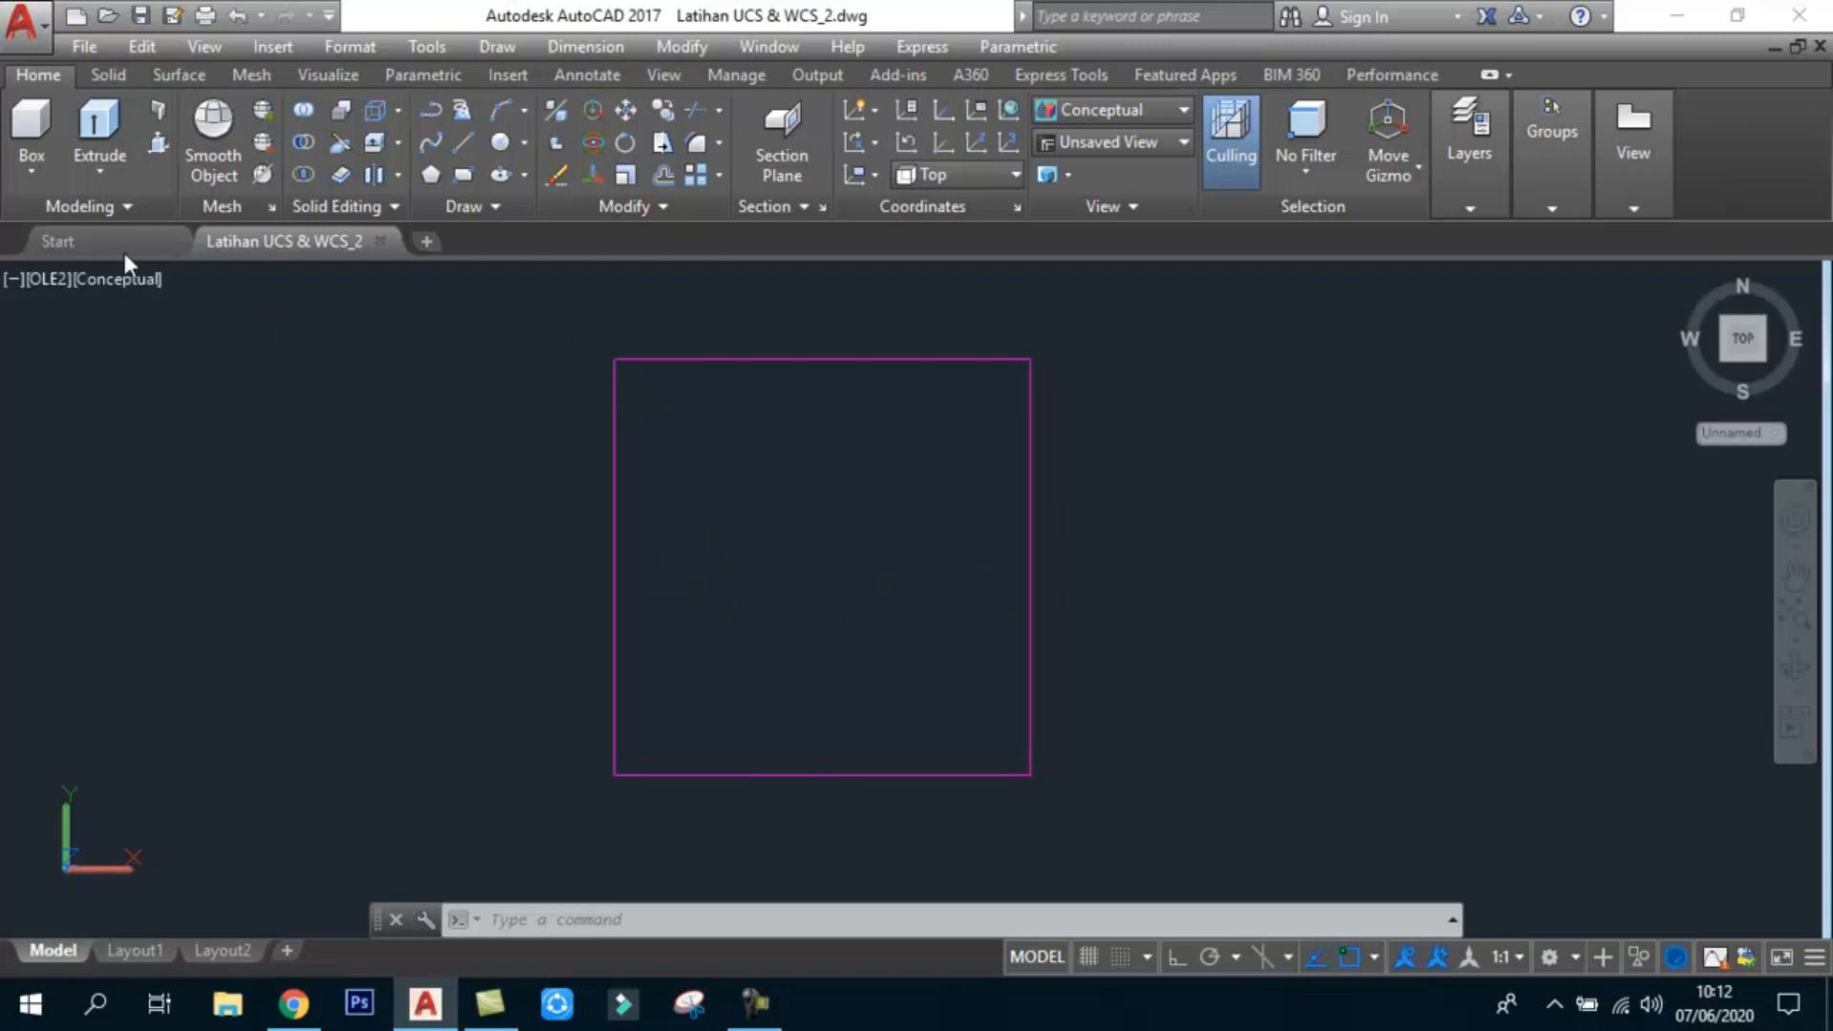
# Step: View the magenta square in SW Isometric
pyautogui.click(44, 279)
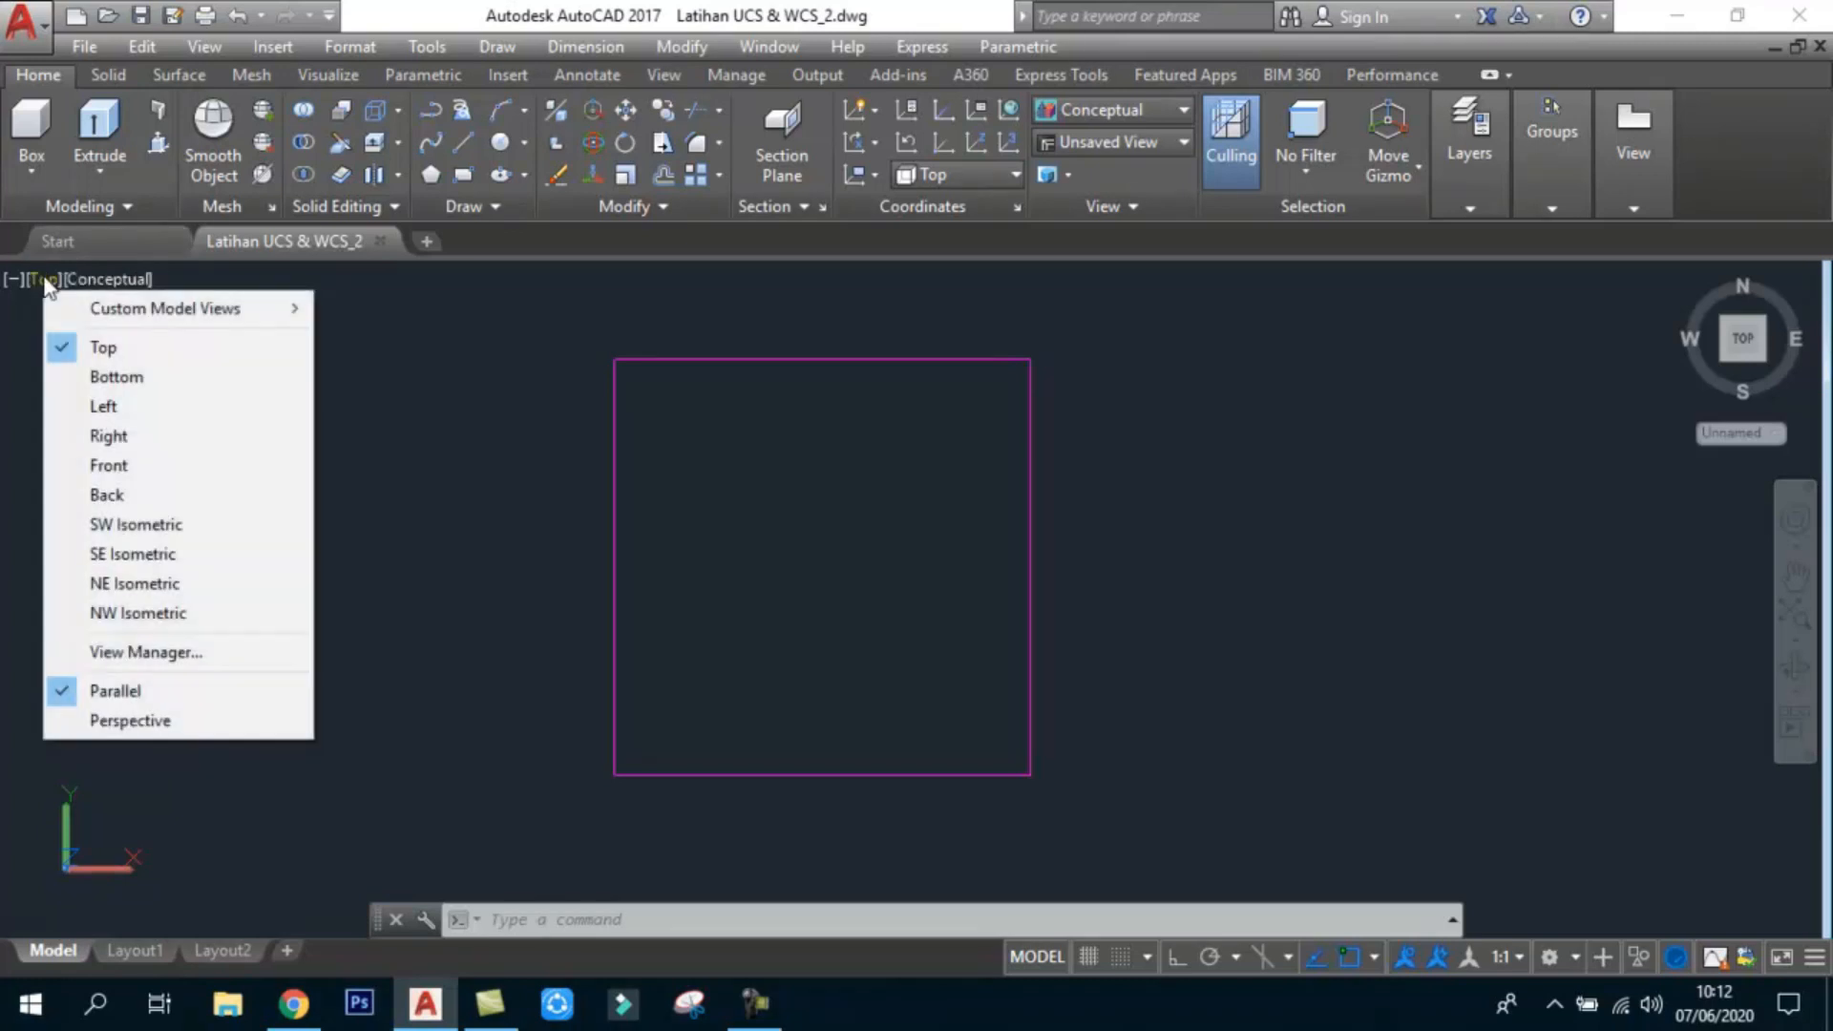
pyautogui.click(165, 524)
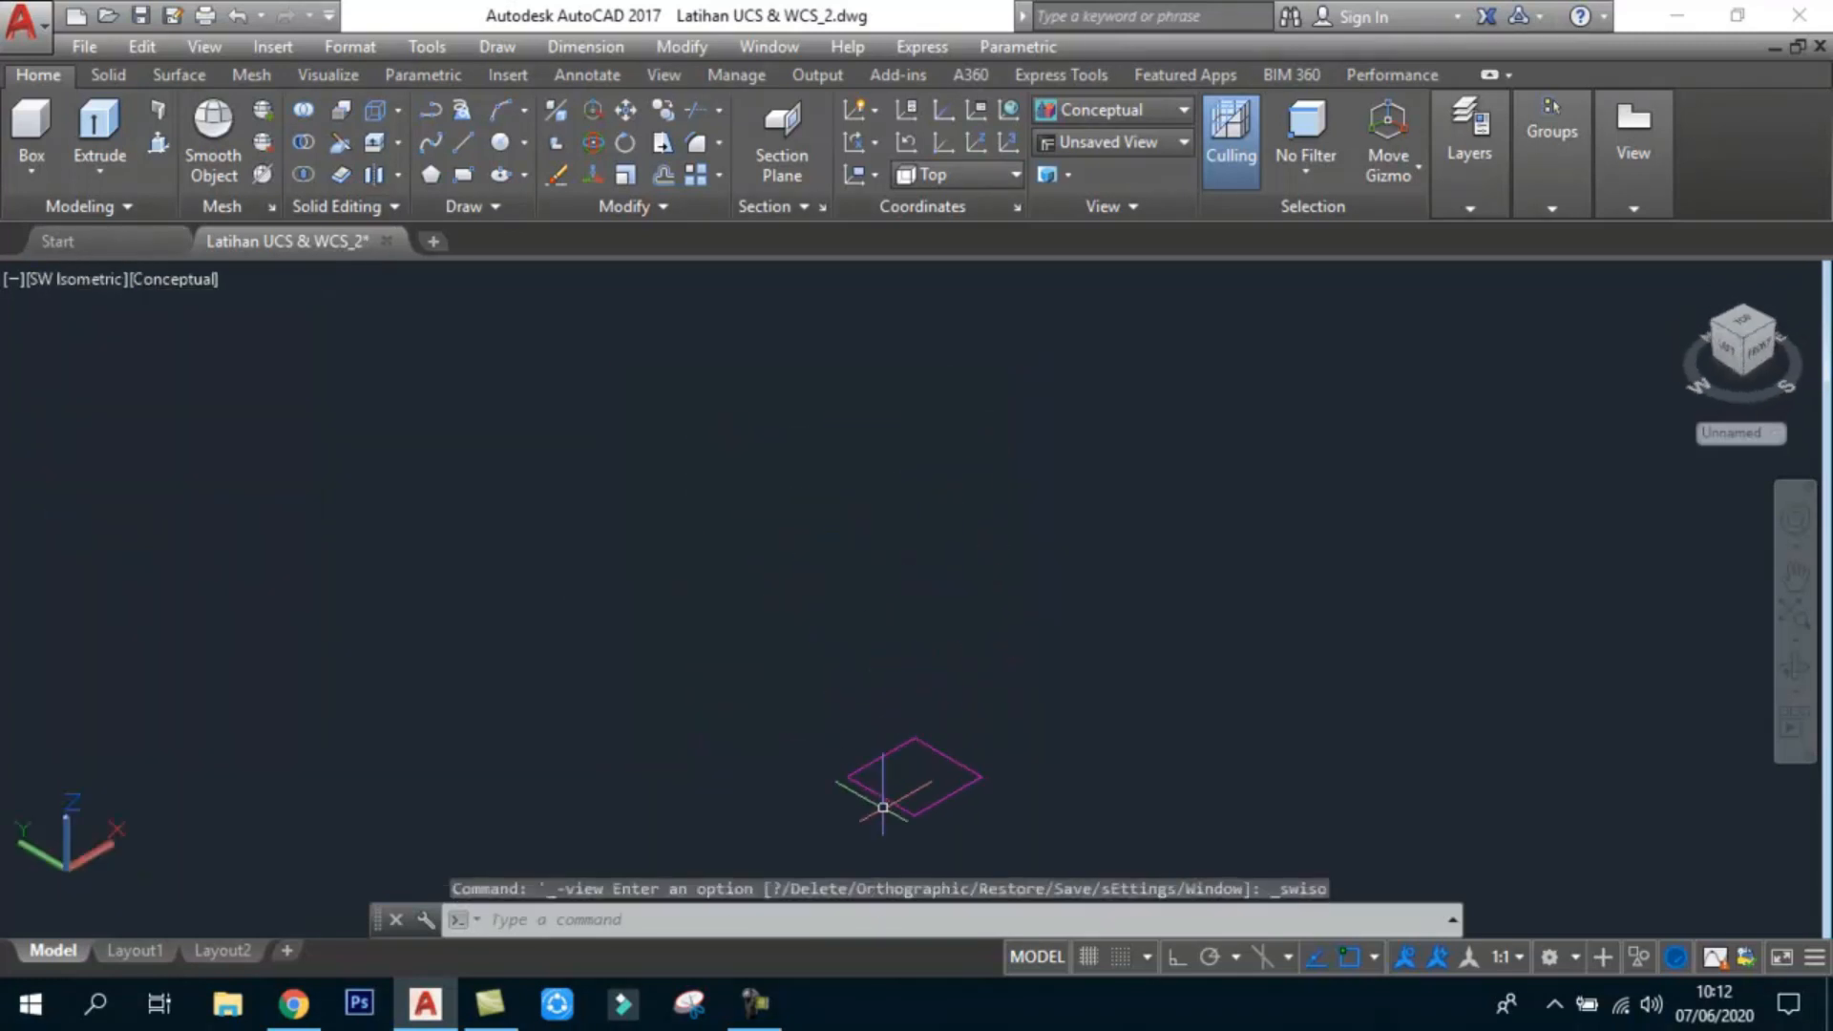
pyautogui.scroll(-1, 1028, 718)
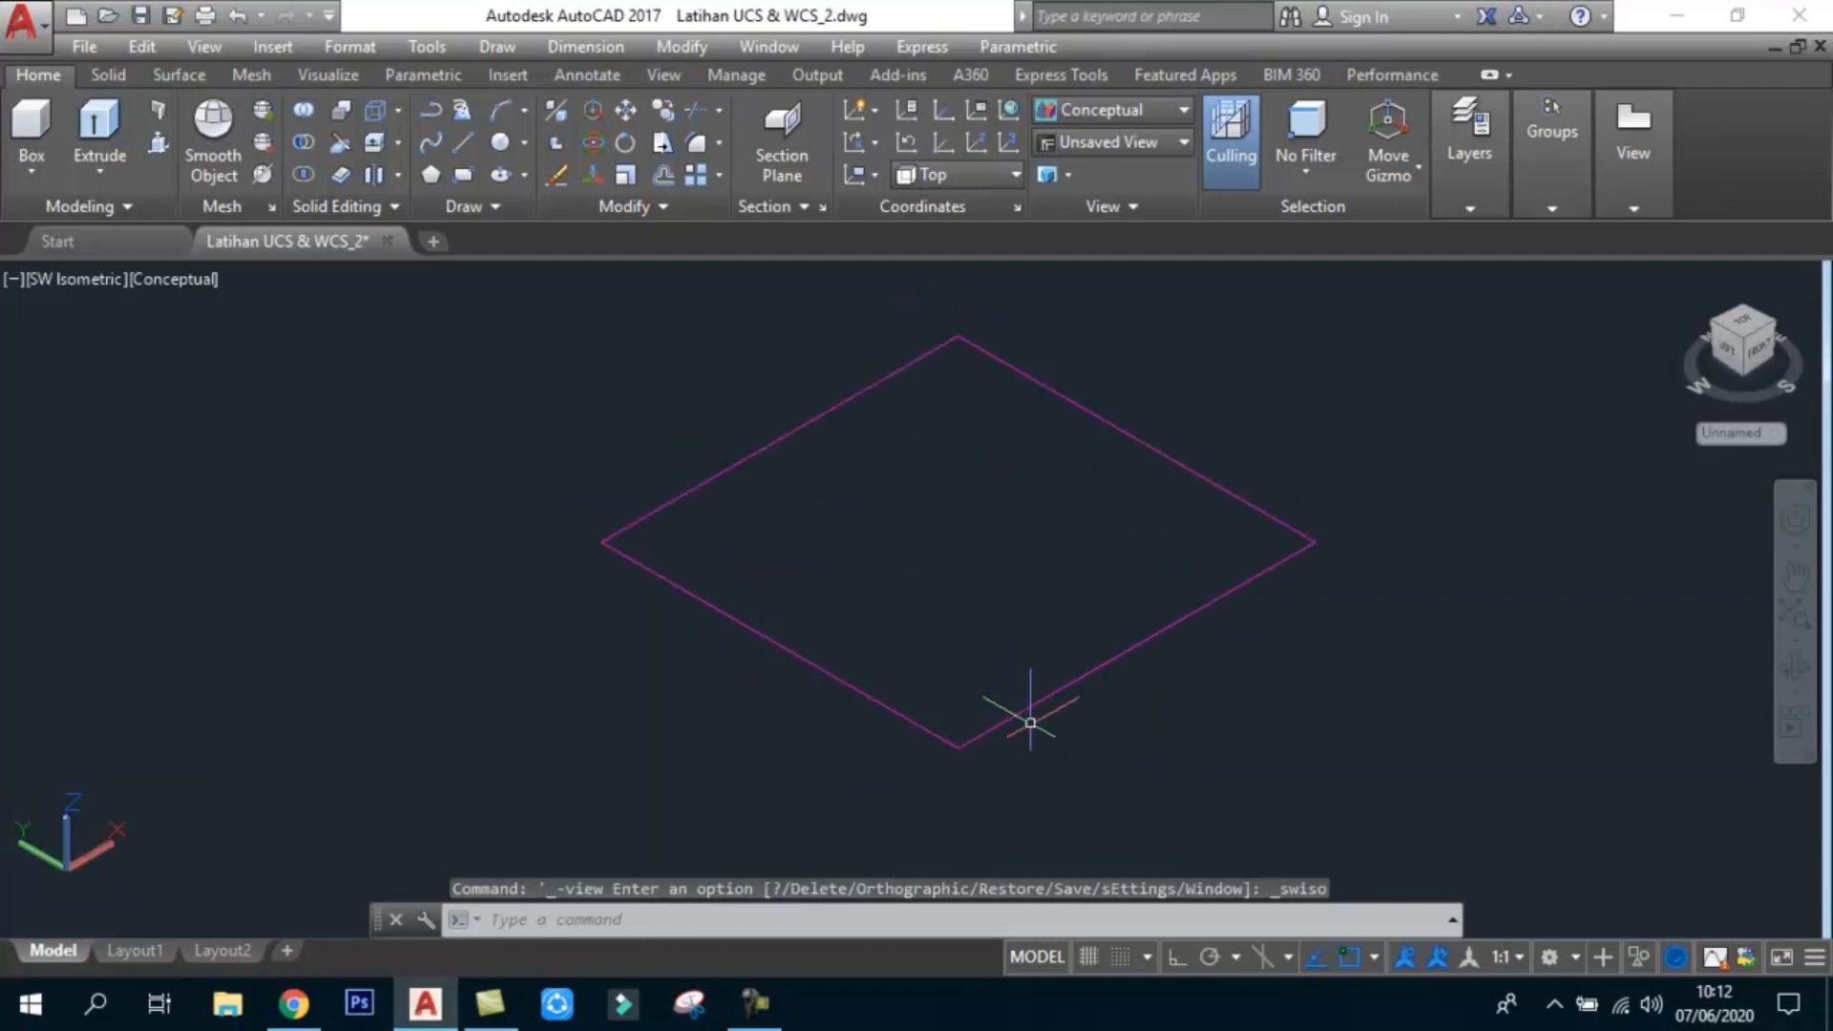
# Step: View the square from the Front, then orbit it to an oblique 3D angle
pyautogui.click(737, 626)
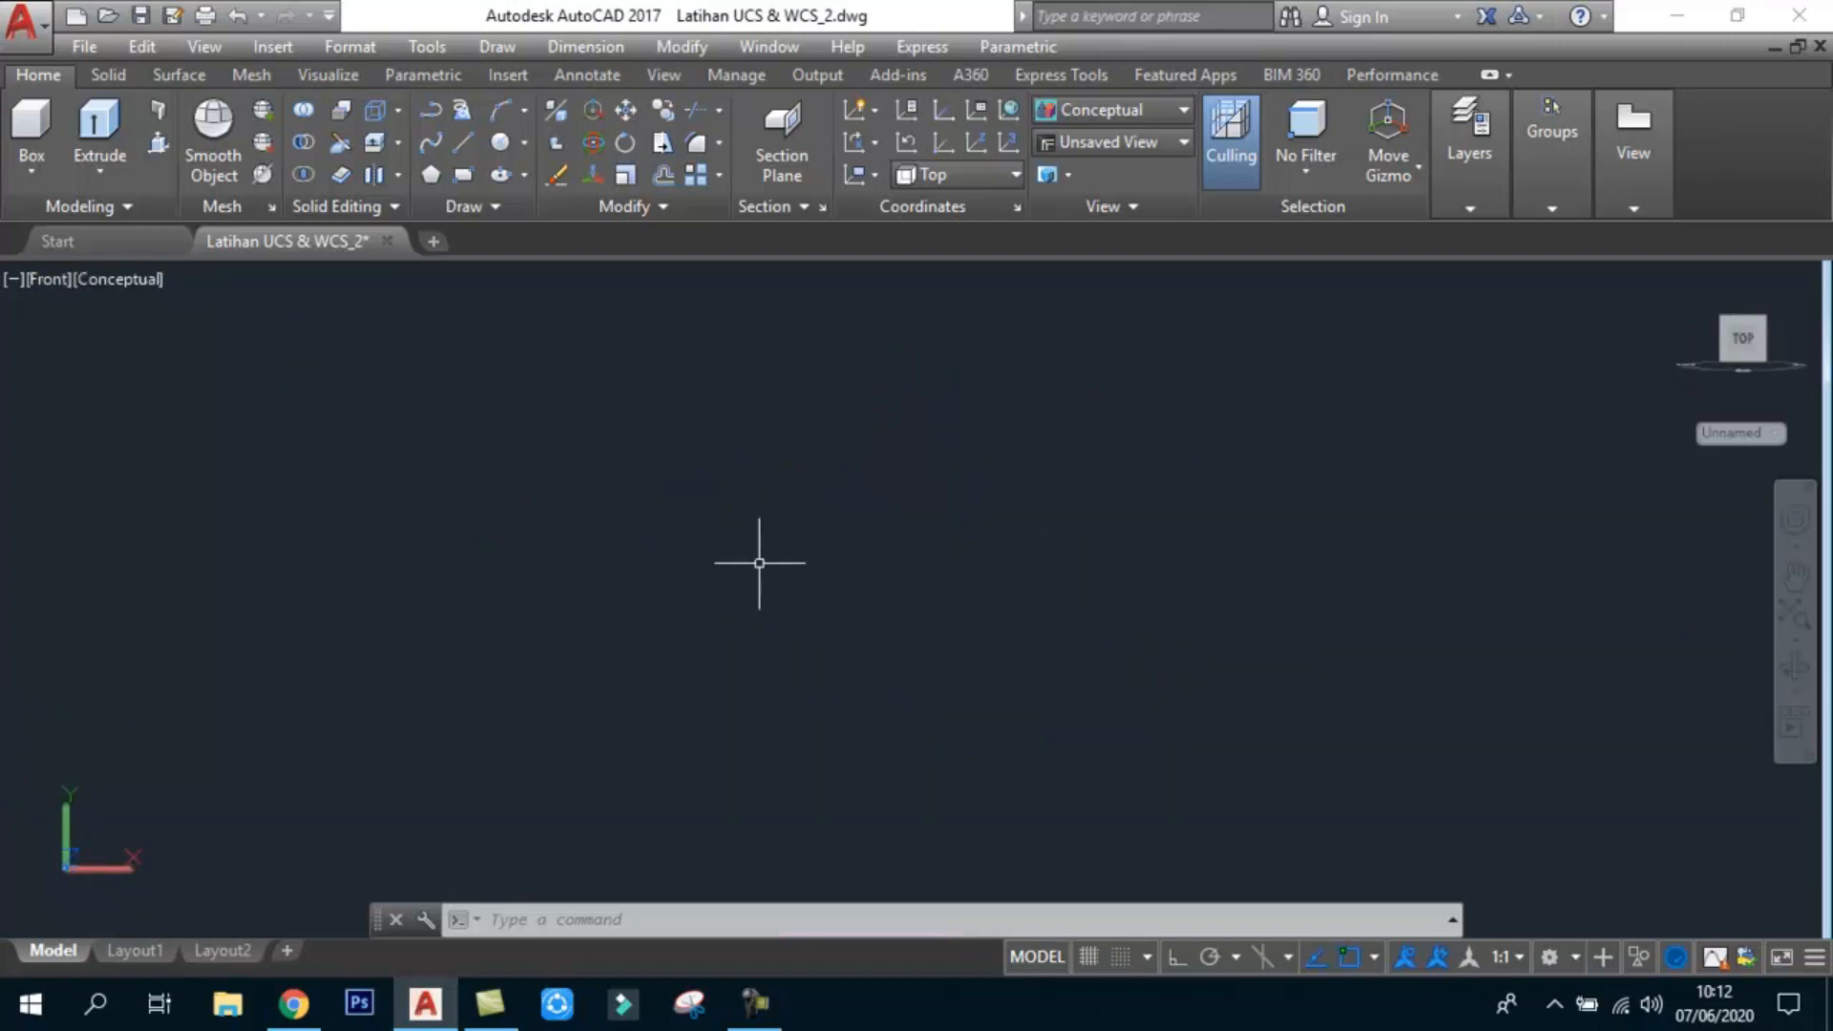
pyautogui.scroll(-3, 963, 561)
pyautogui.scroll(5, 951, 699)
pyautogui.scroll(2, 847, 655)
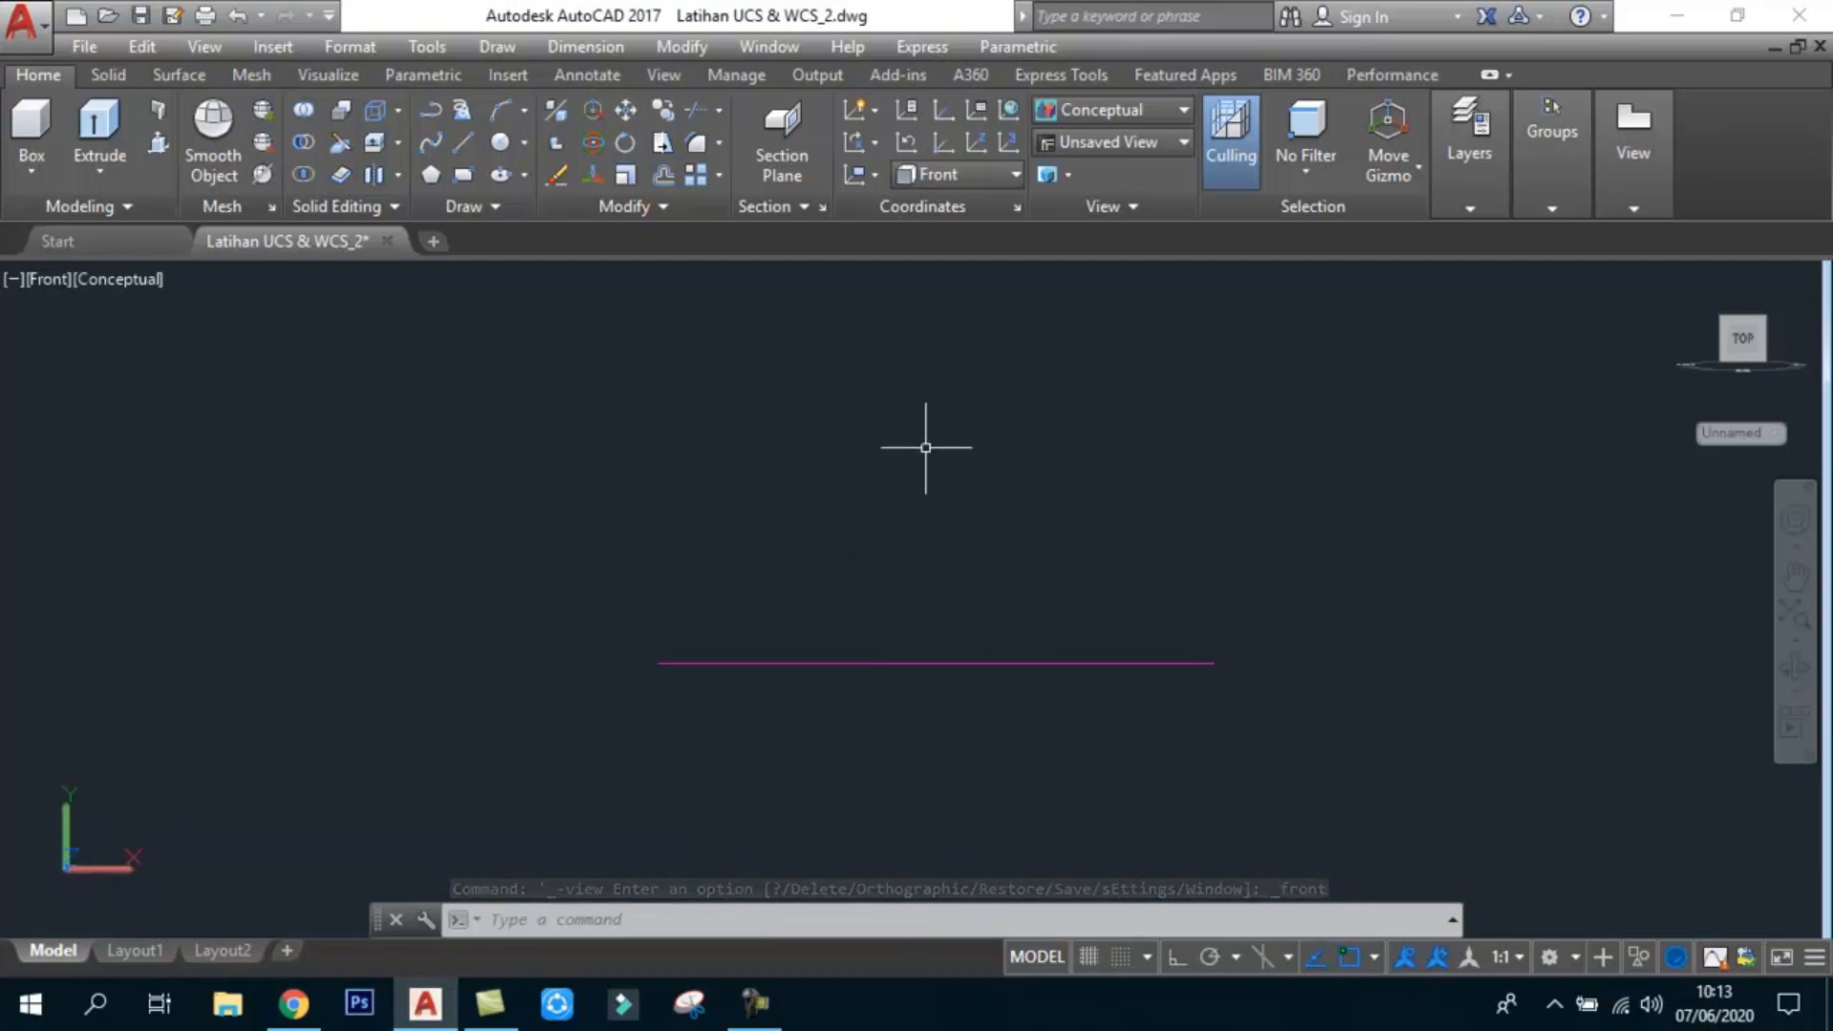
pyautogui.click(1794, 666)
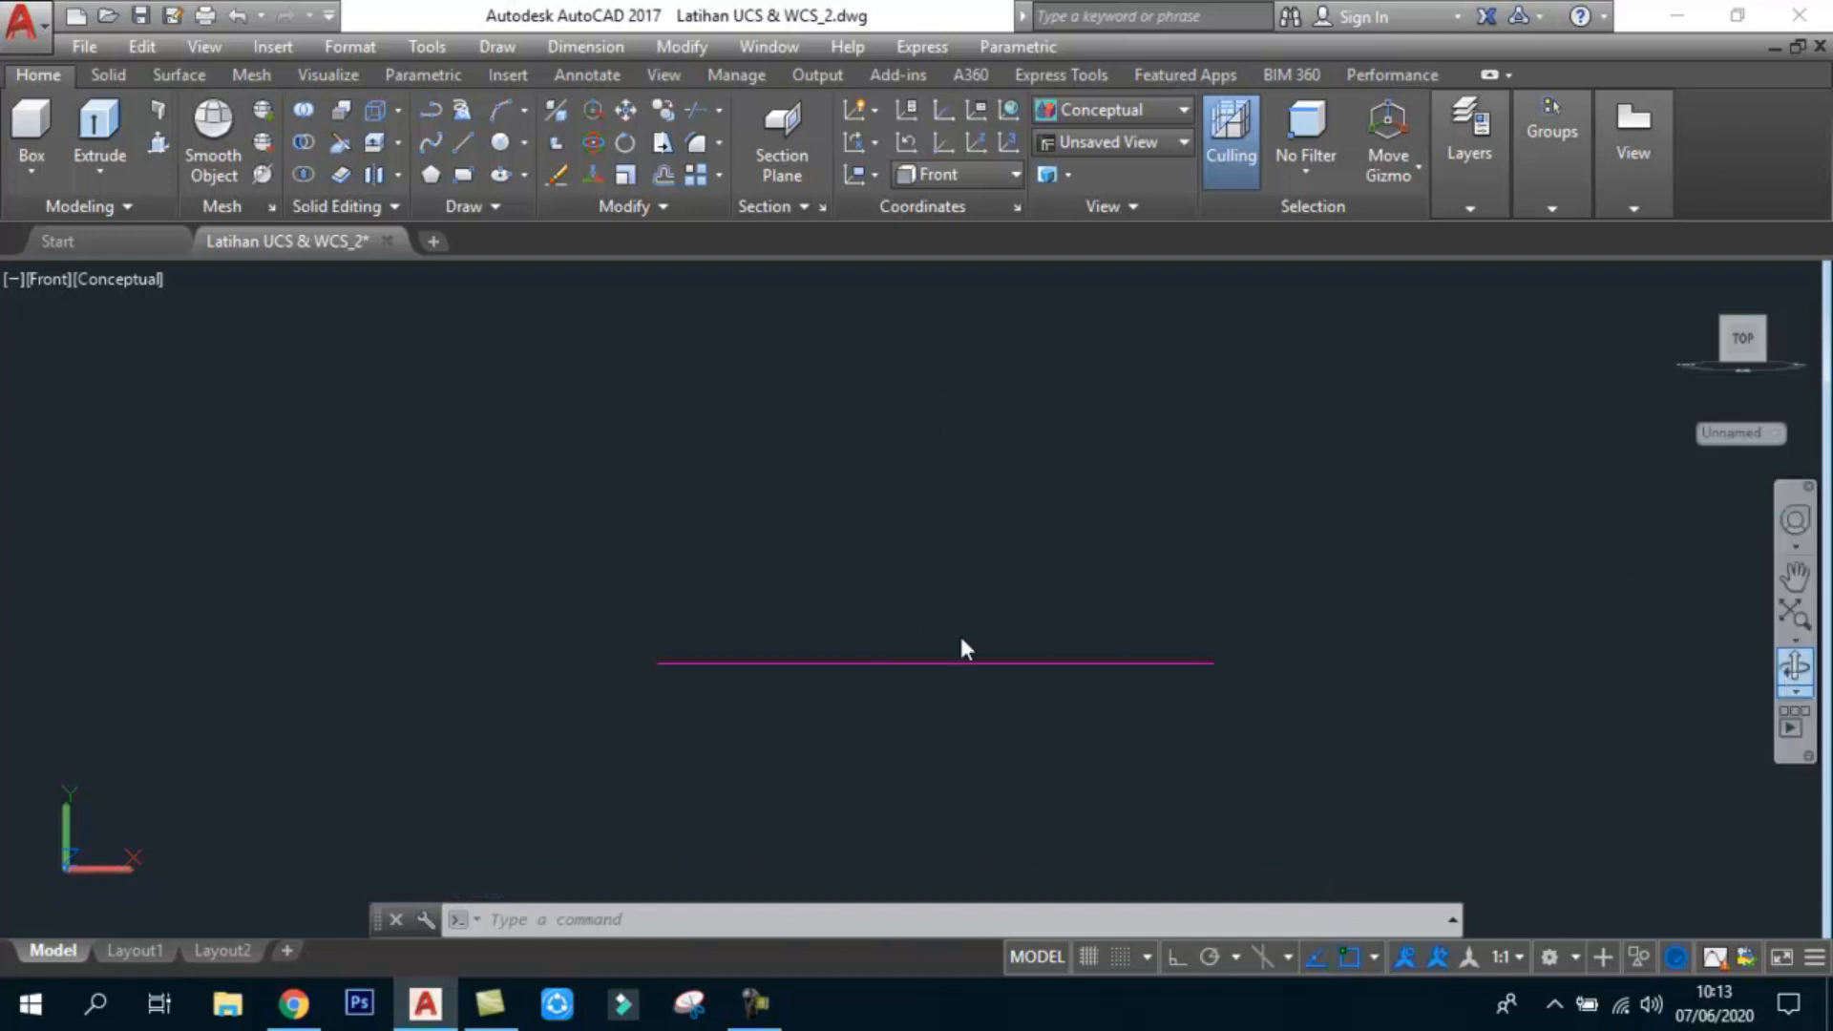
pyautogui.moveTo(932, 610)
pyautogui.mouseDown()
pyautogui.moveTo(937, 679)
pyautogui.moveTo(847, 639)
pyautogui.moveTo(904, 585)
pyautogui.moveTo(907, 631)
pyautogui.mouseUp()
pyautogui.press('Escape')
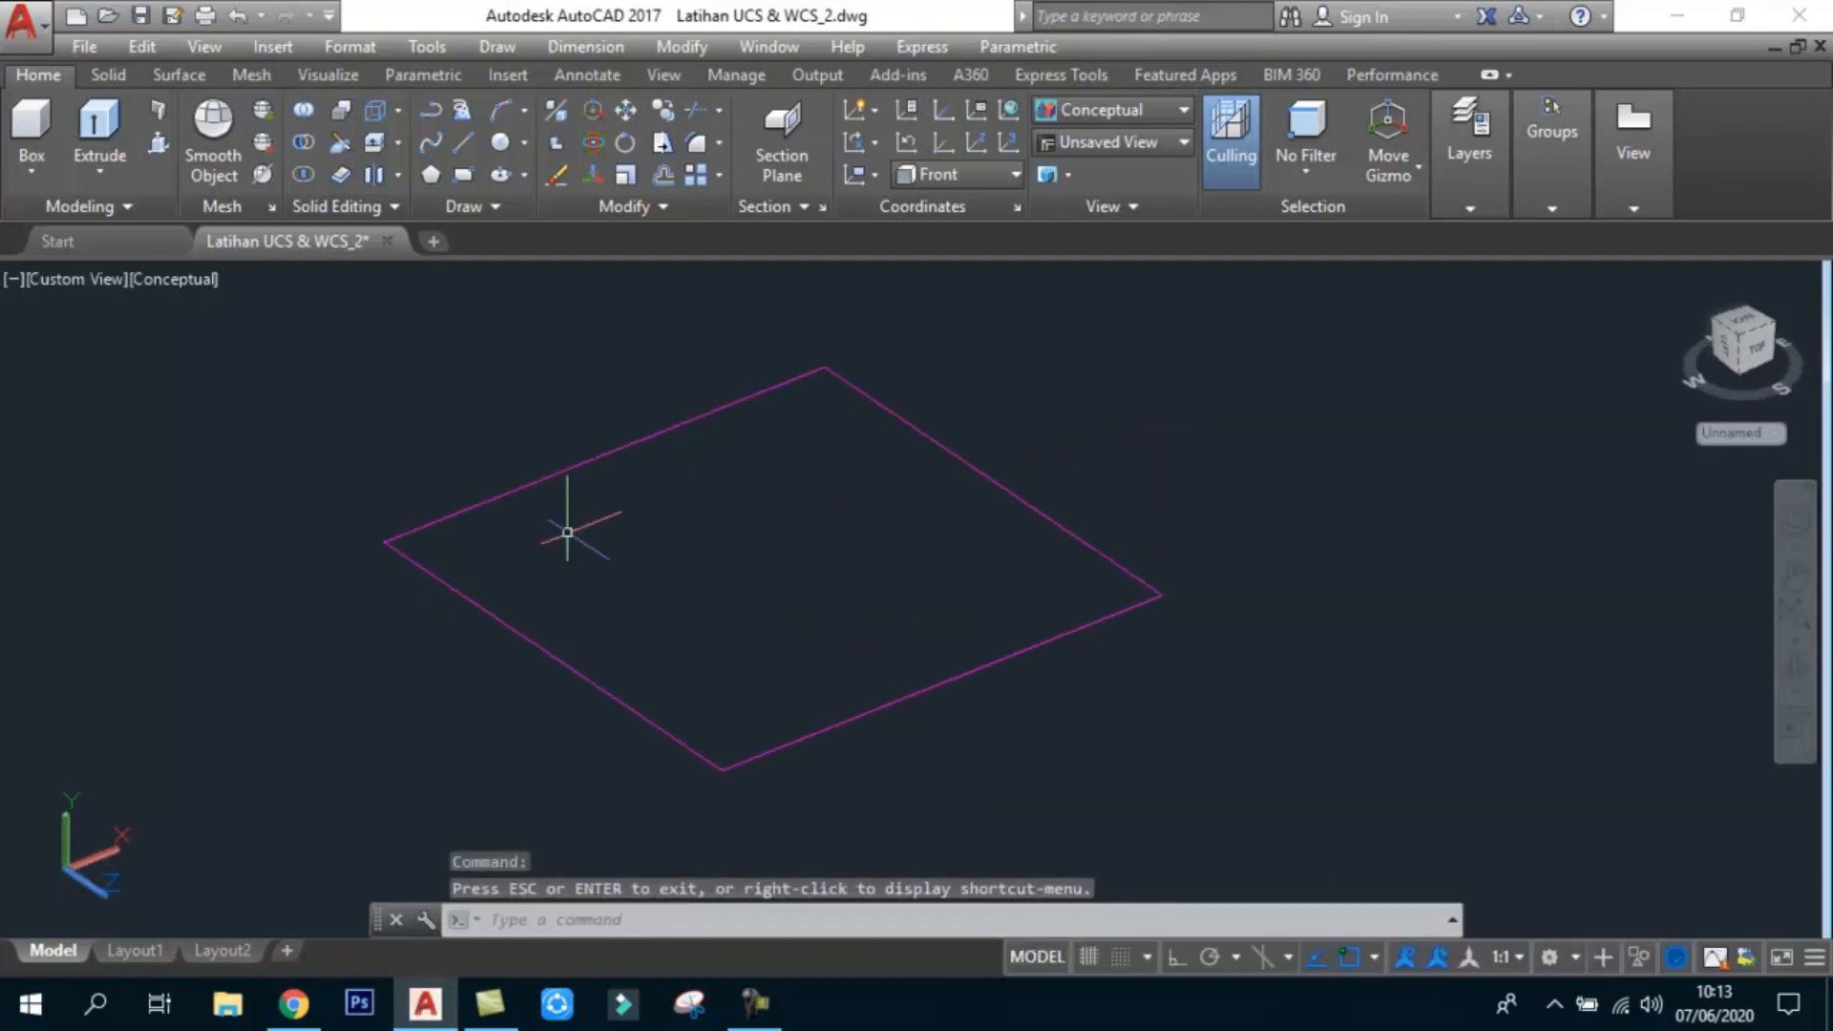
# Step: Return the square to the Top view
pyautogui.click(31, 277)
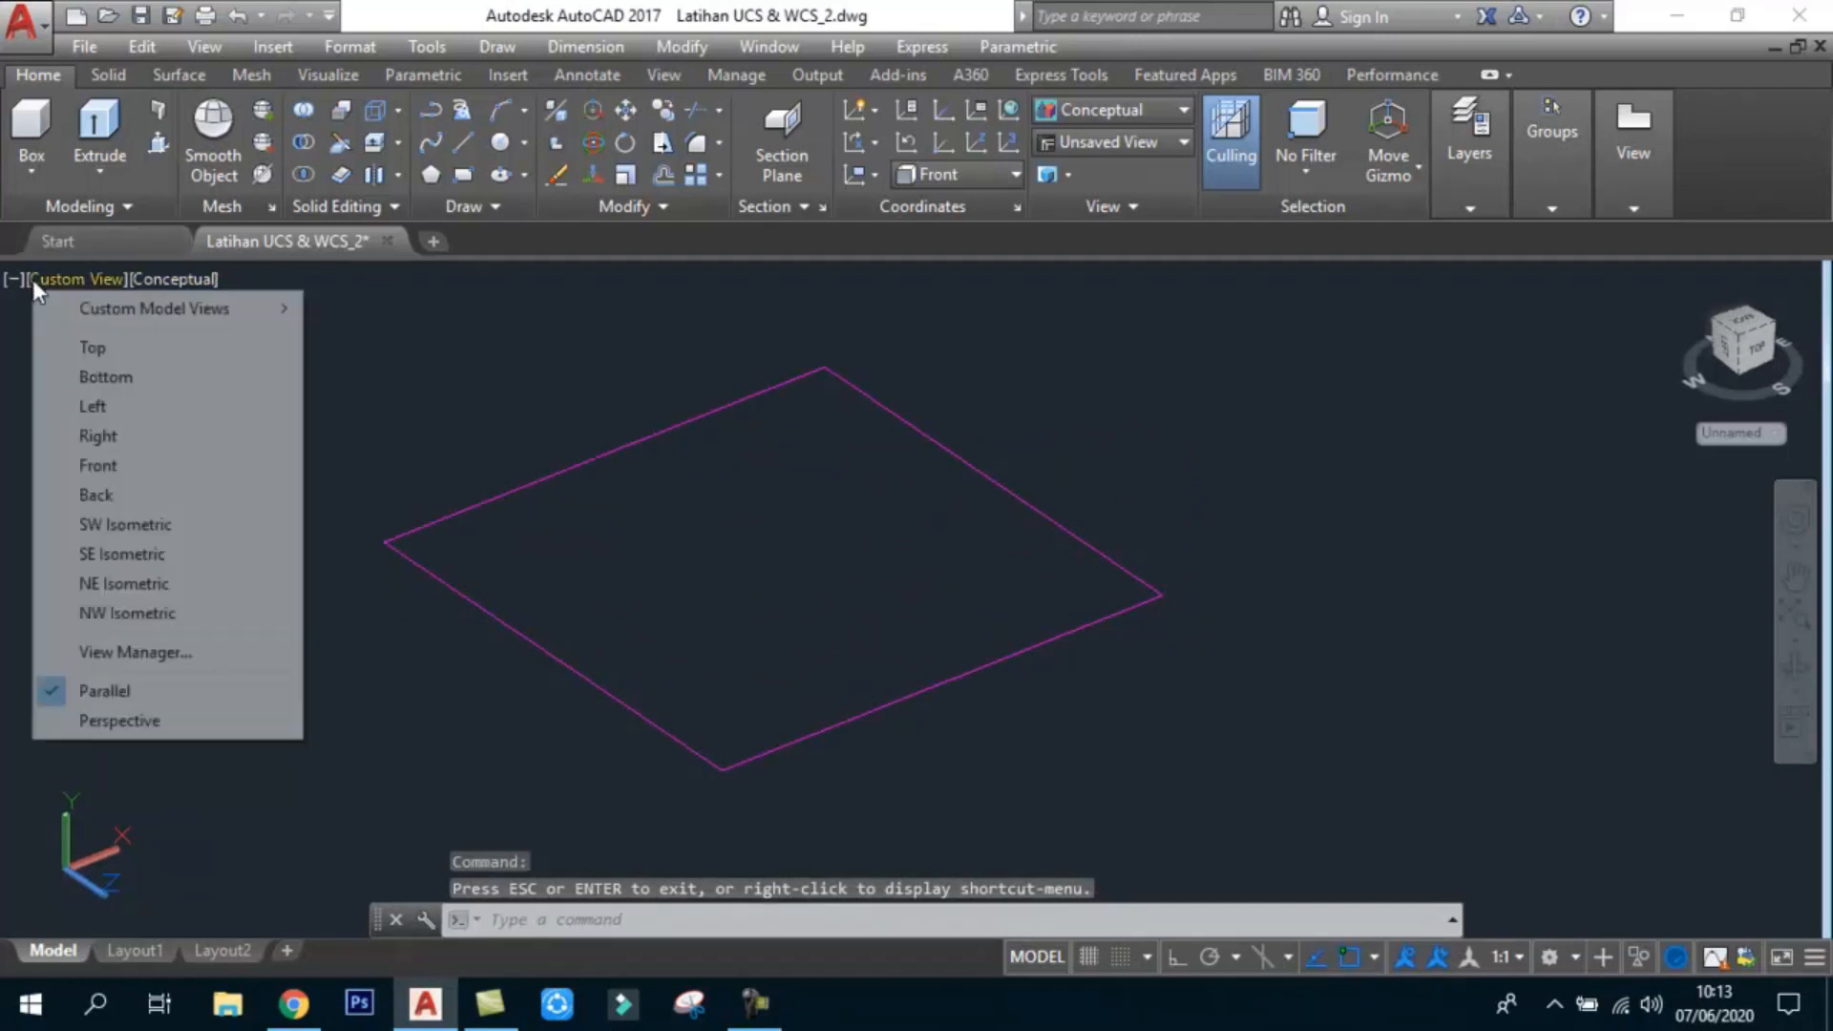
pyautogui.click(90, 347)
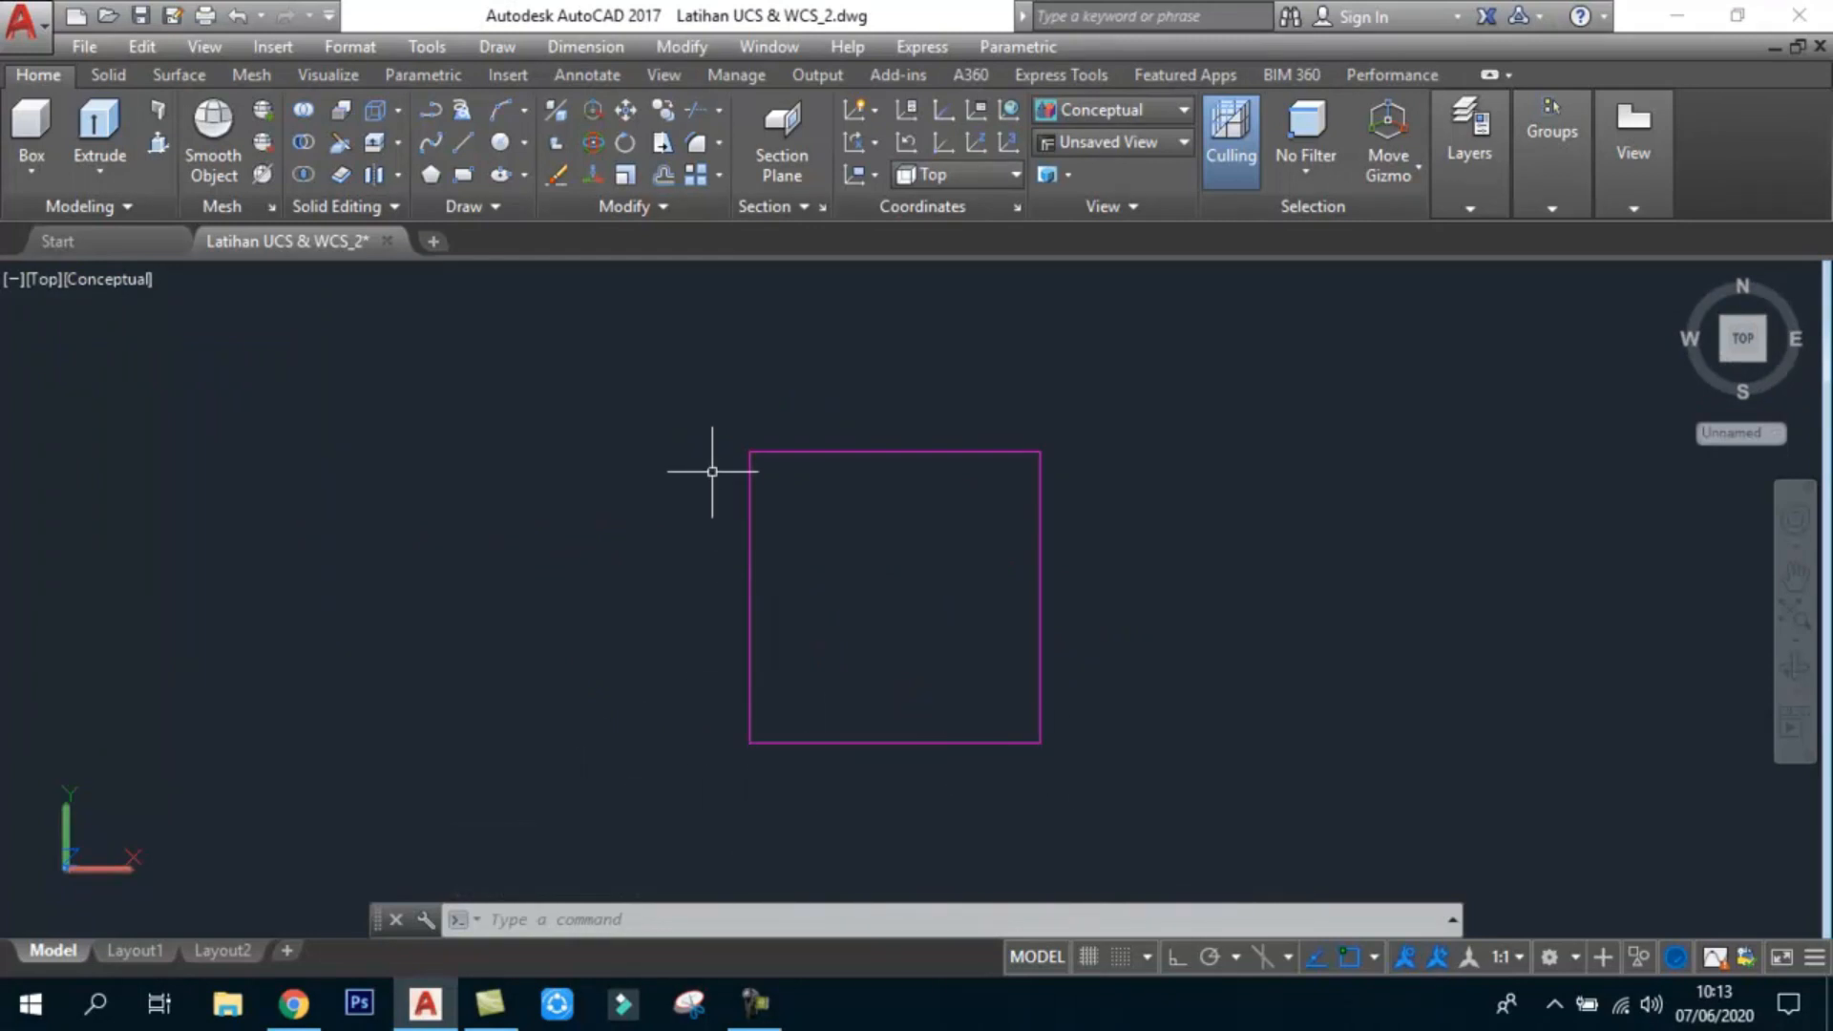
pyautogui.click(44, 279)
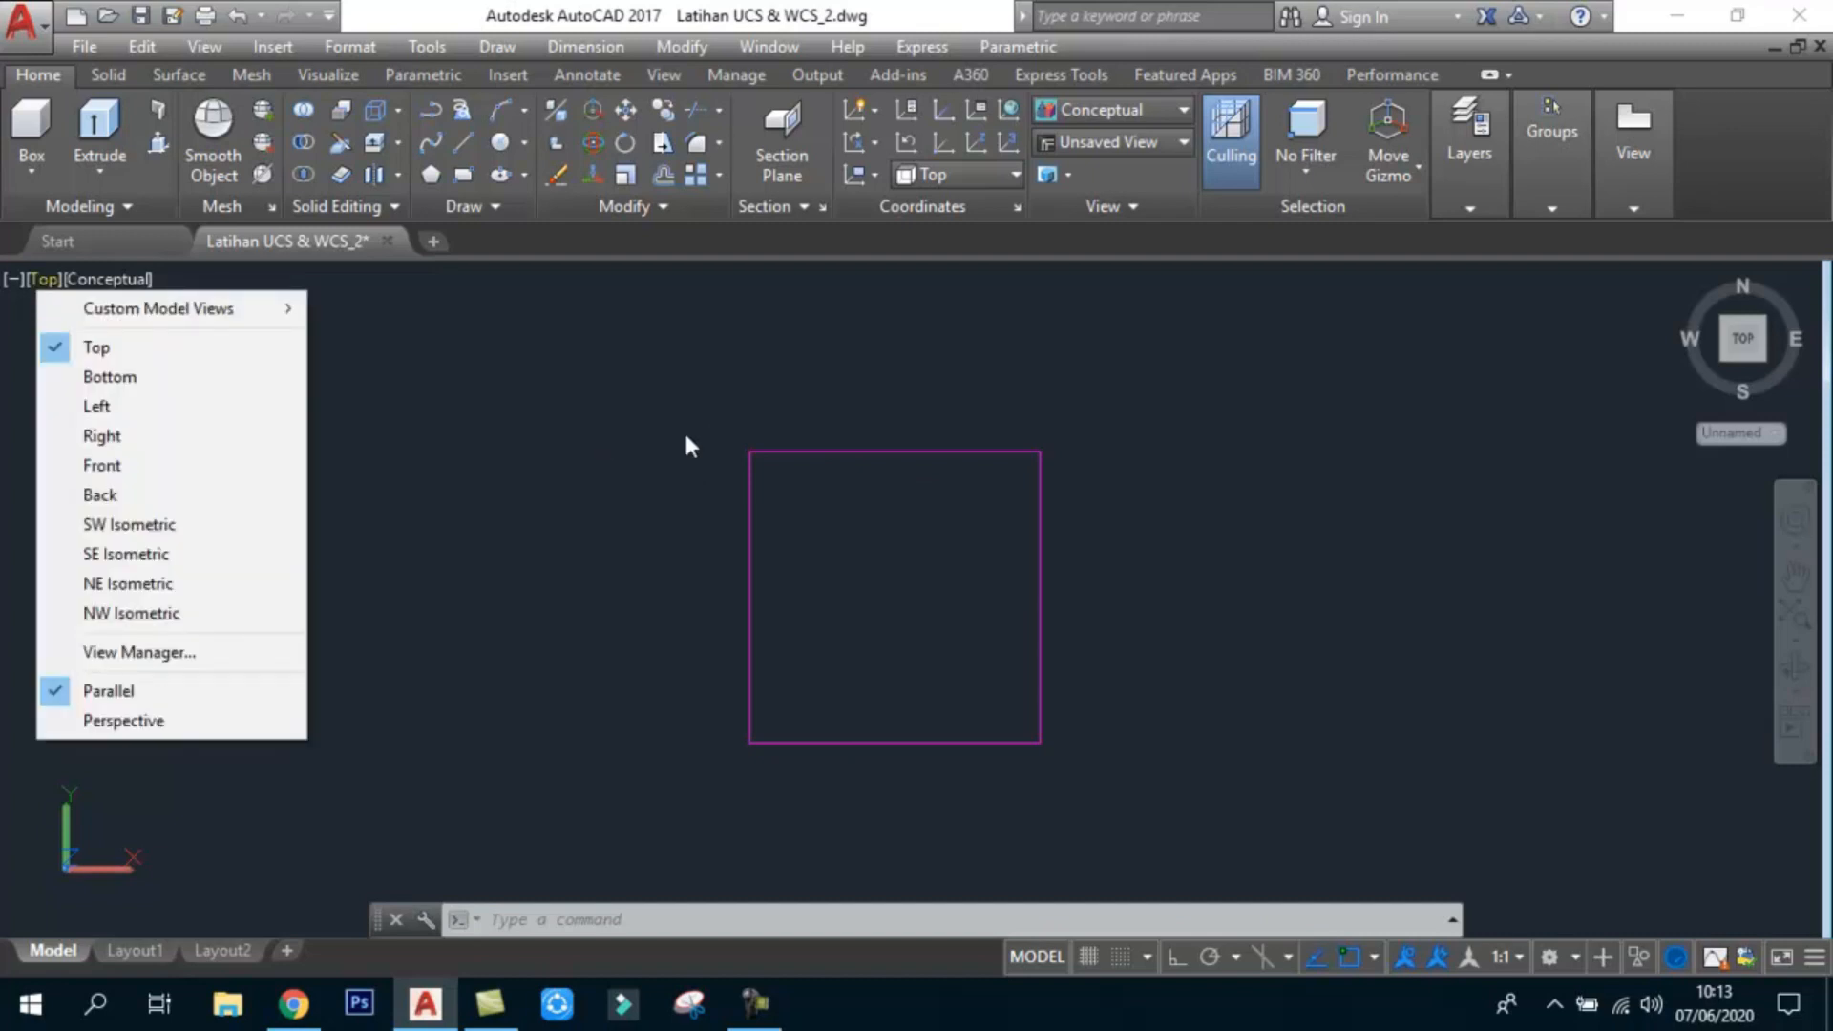
pyautogui.click(686, 438)
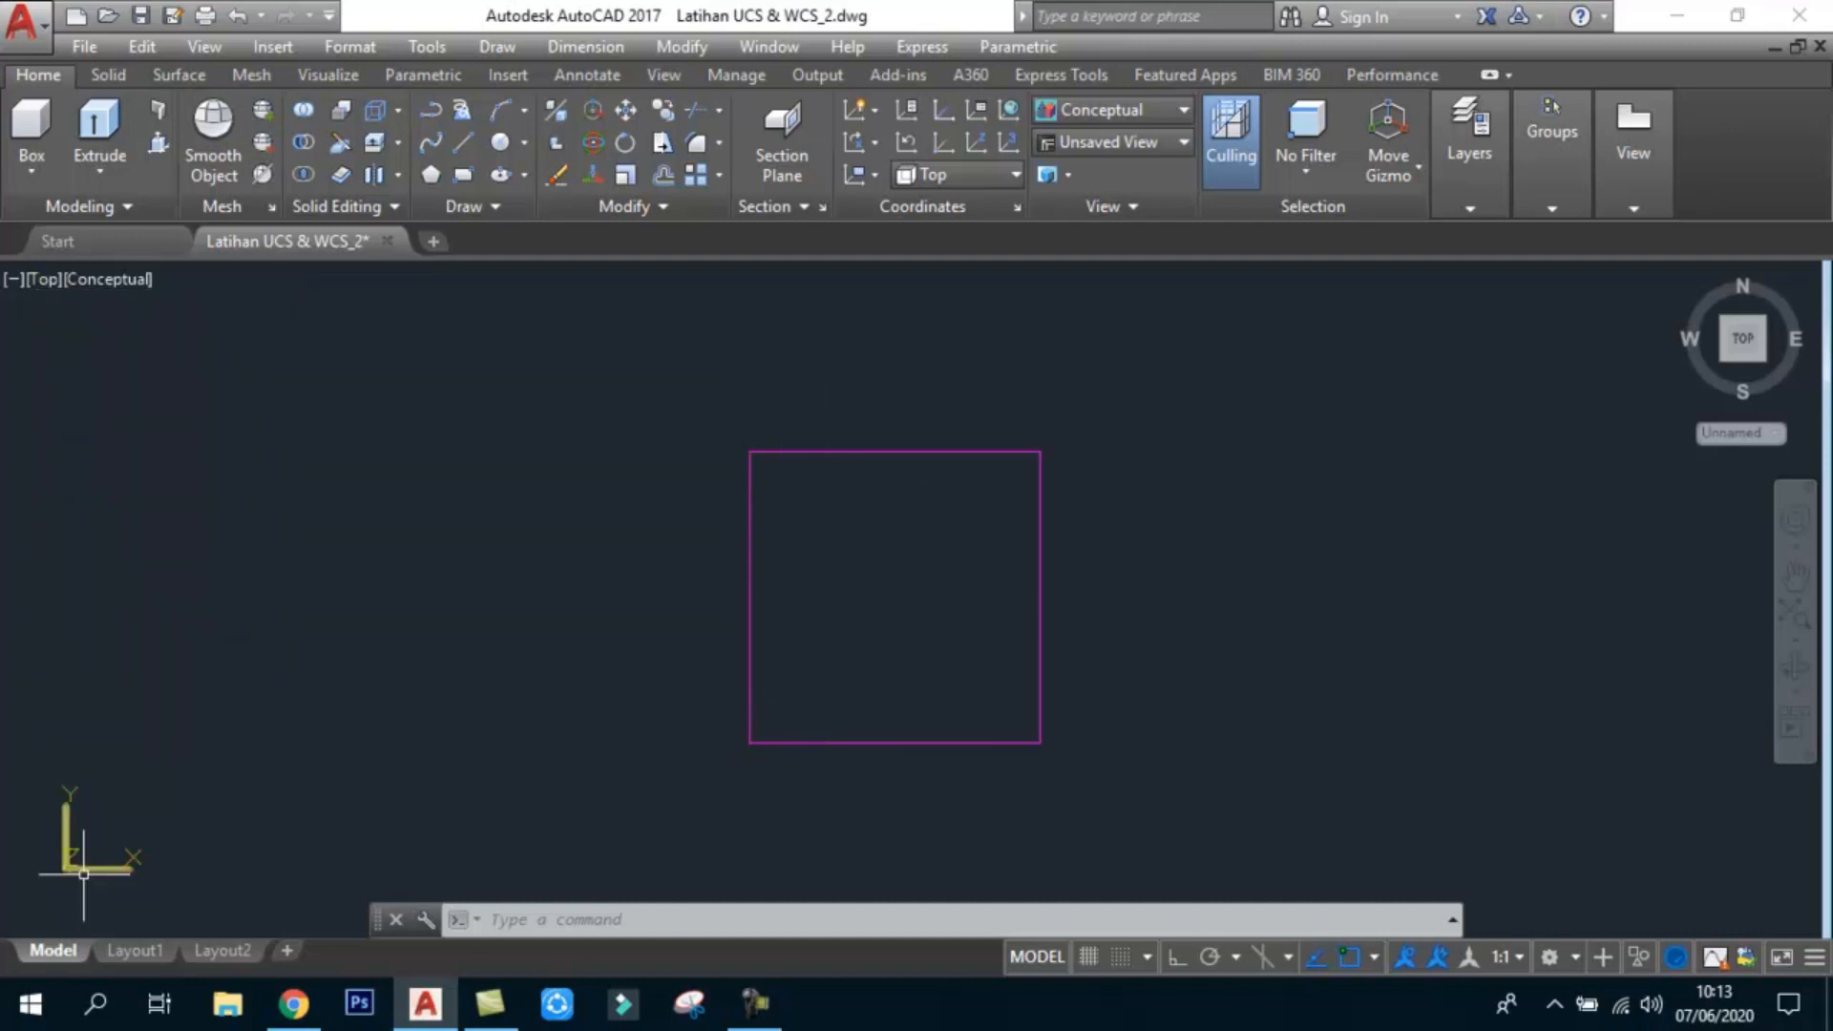
# Step: Set the model view to SW Isometric with the square centred in the drawing area
pyautogui.click(43, 279)
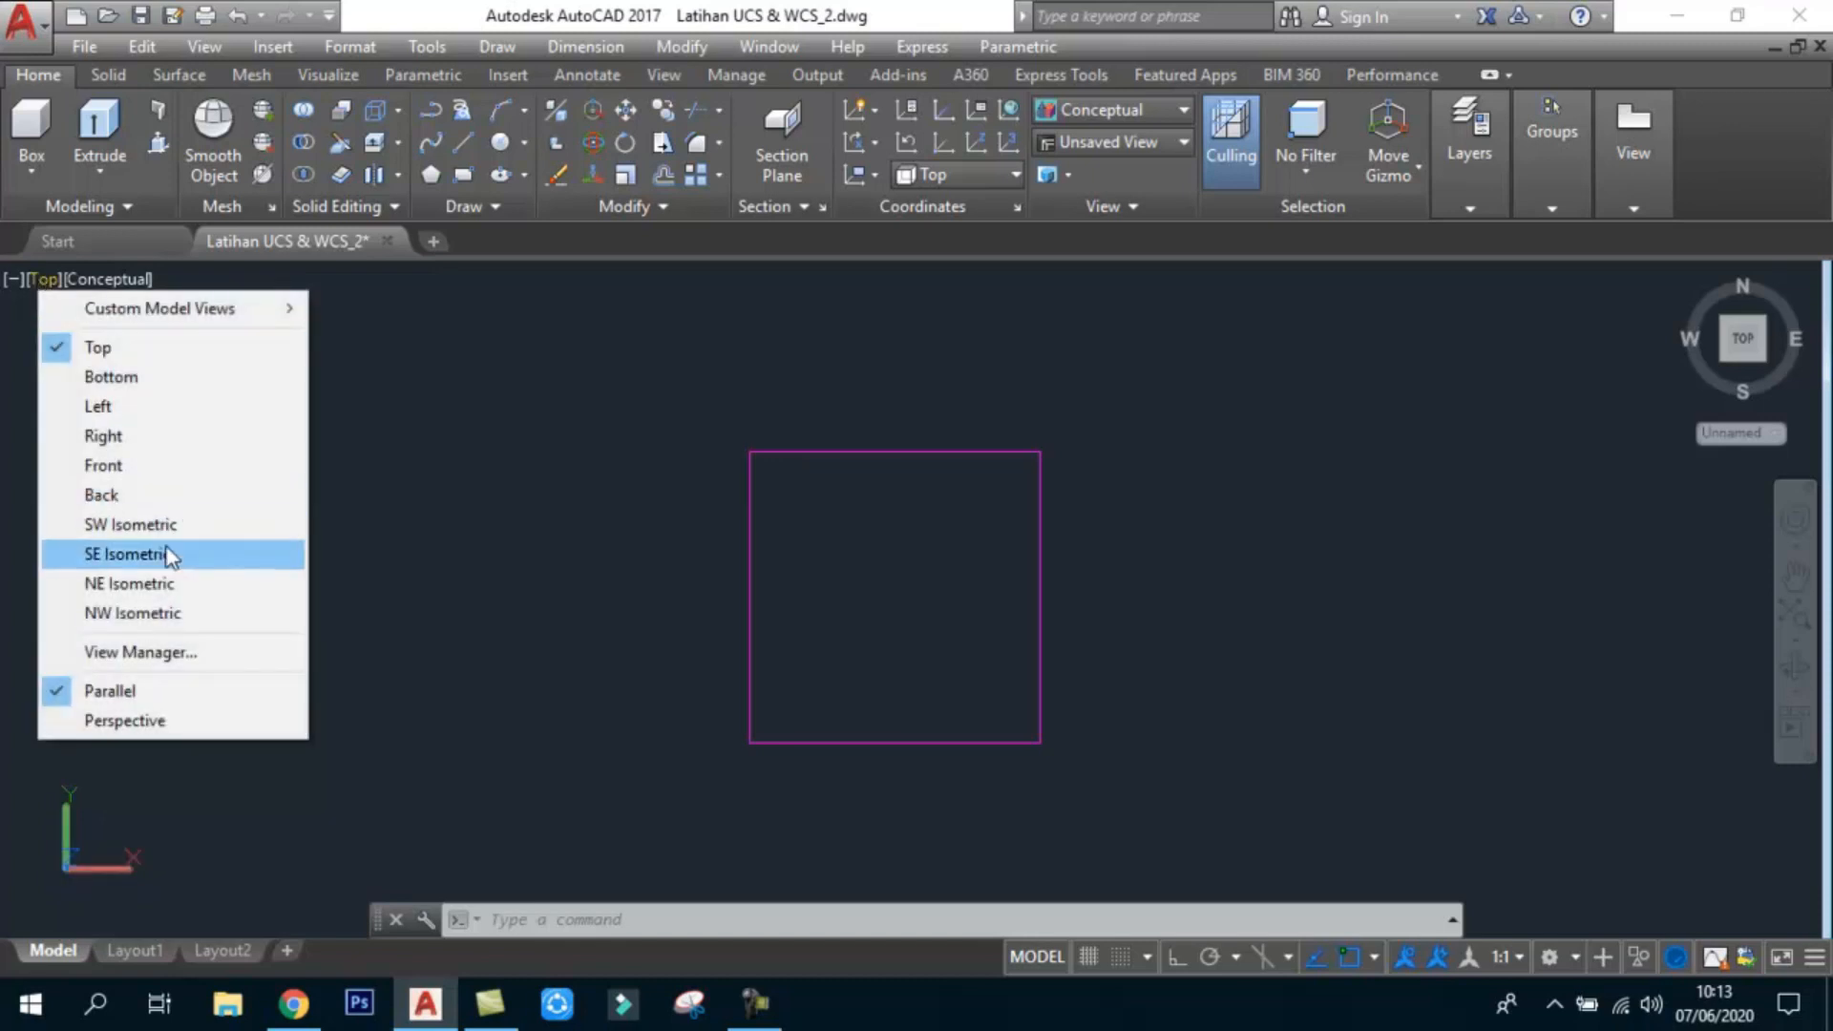
pyautogui.click(144, 524)
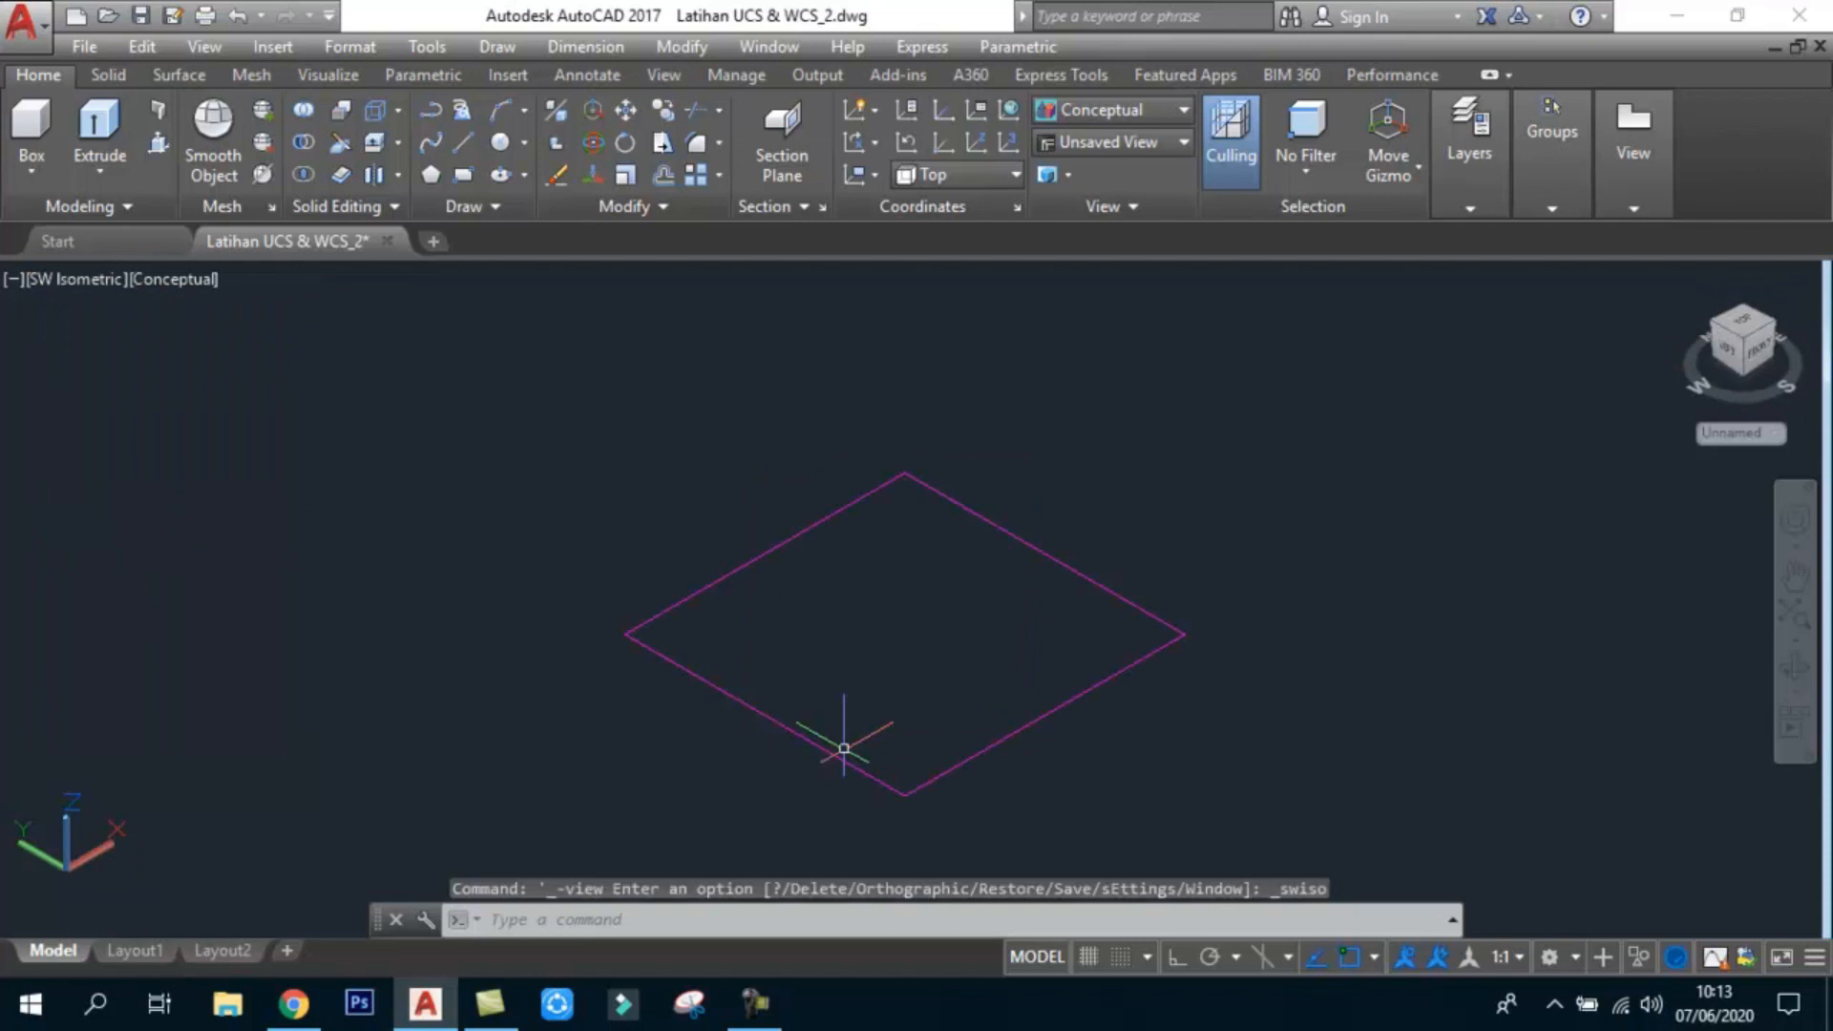
pyautogui.moveTo(845, 748); pyautogui.dragTo(998, 692, button='middle')
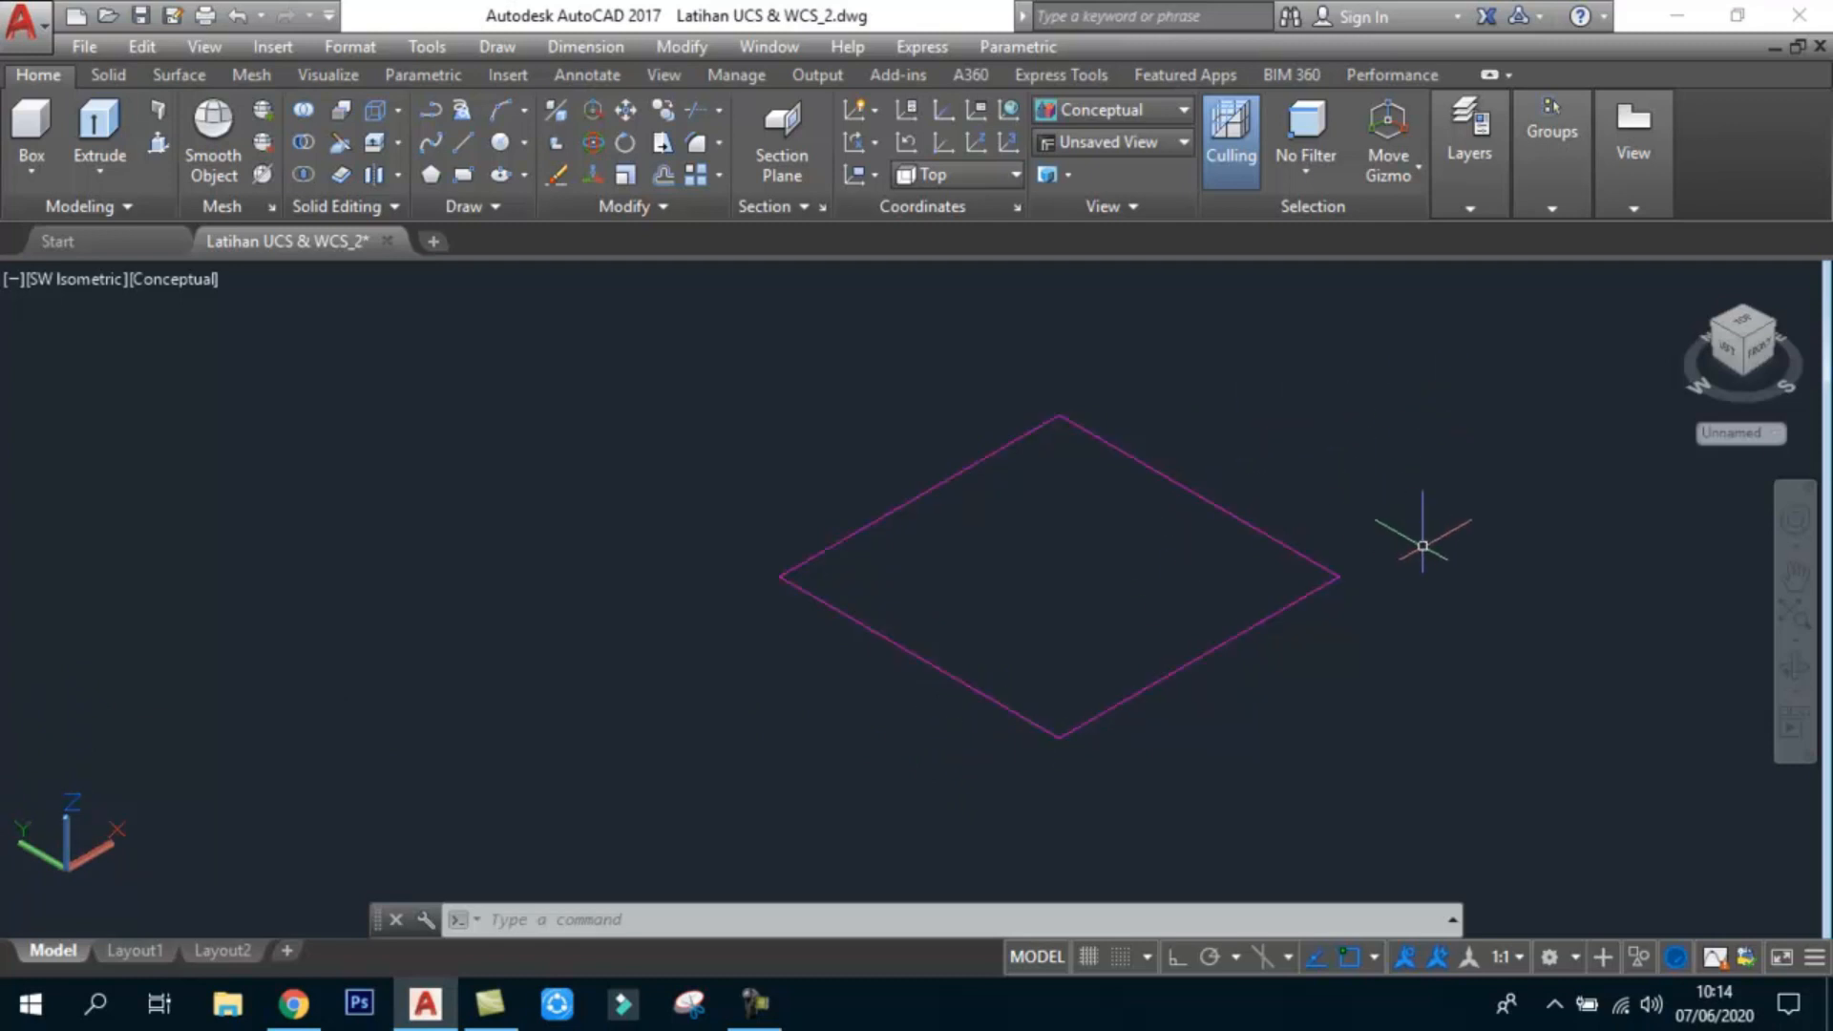
# Step: Extrude the magenta square into a solid 20 units high
pyautogui.write('e')
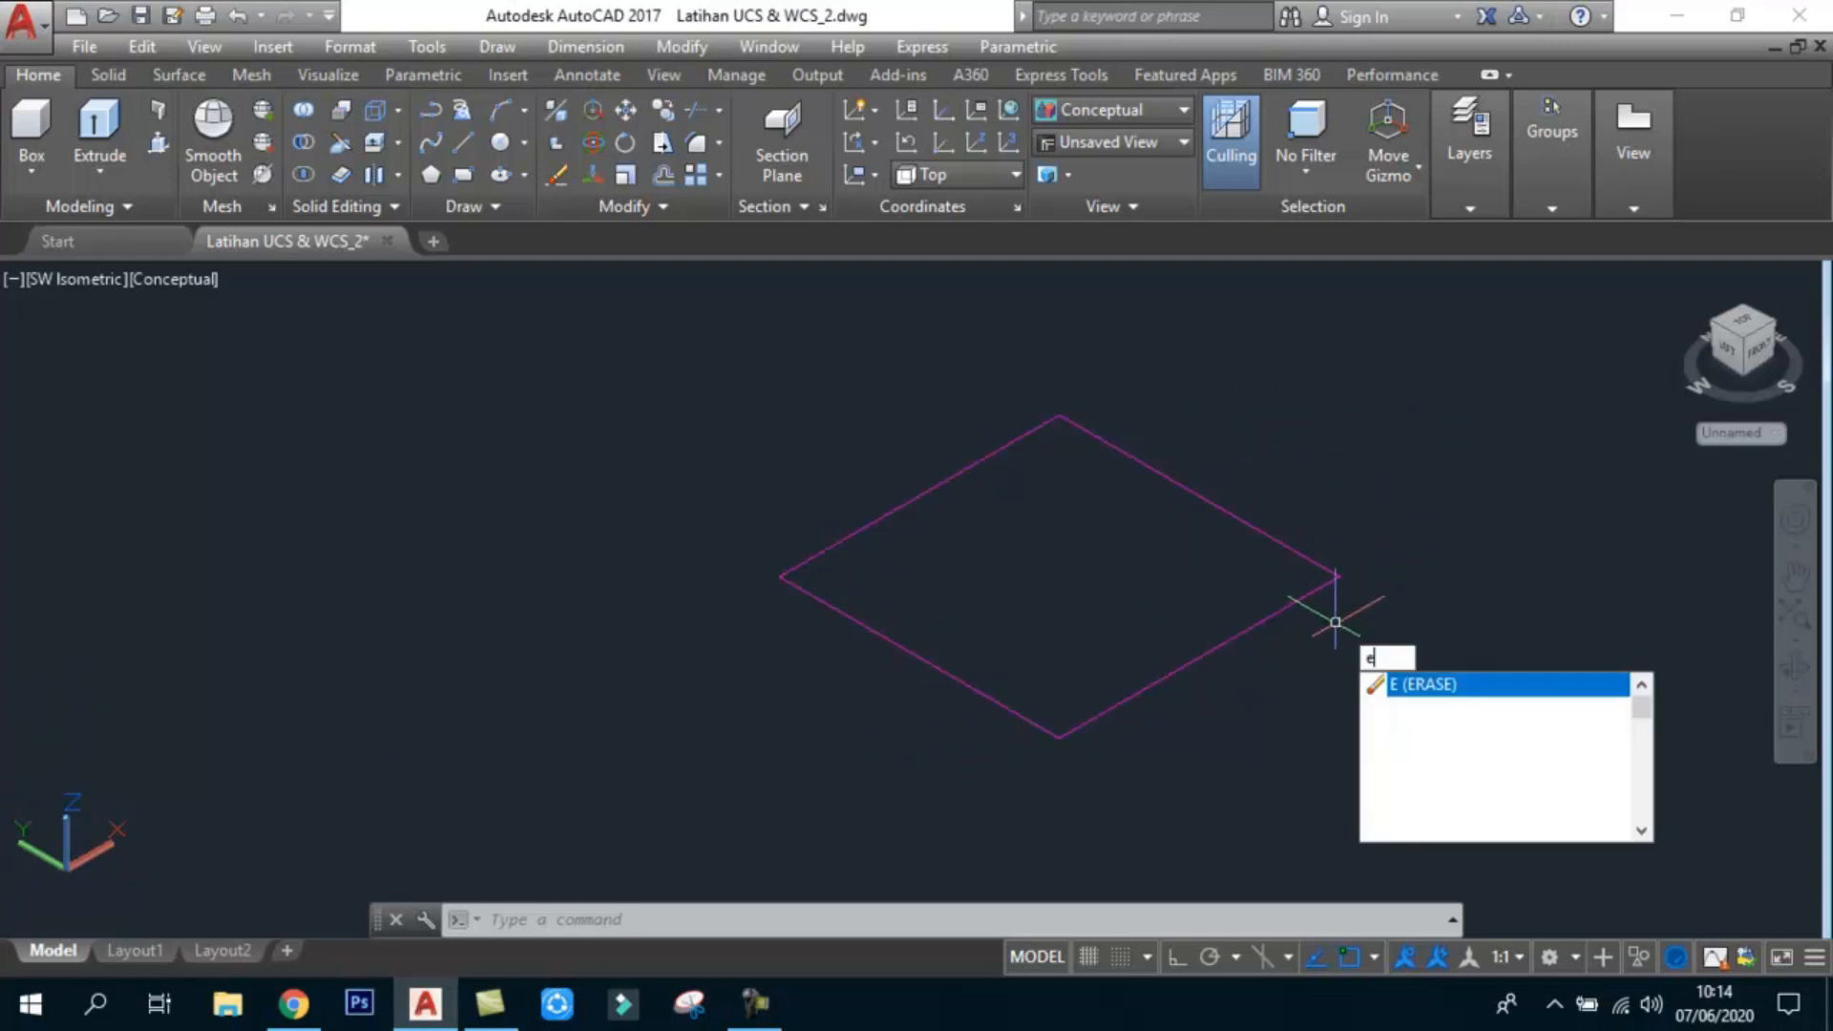
pyautogui.write('xt')
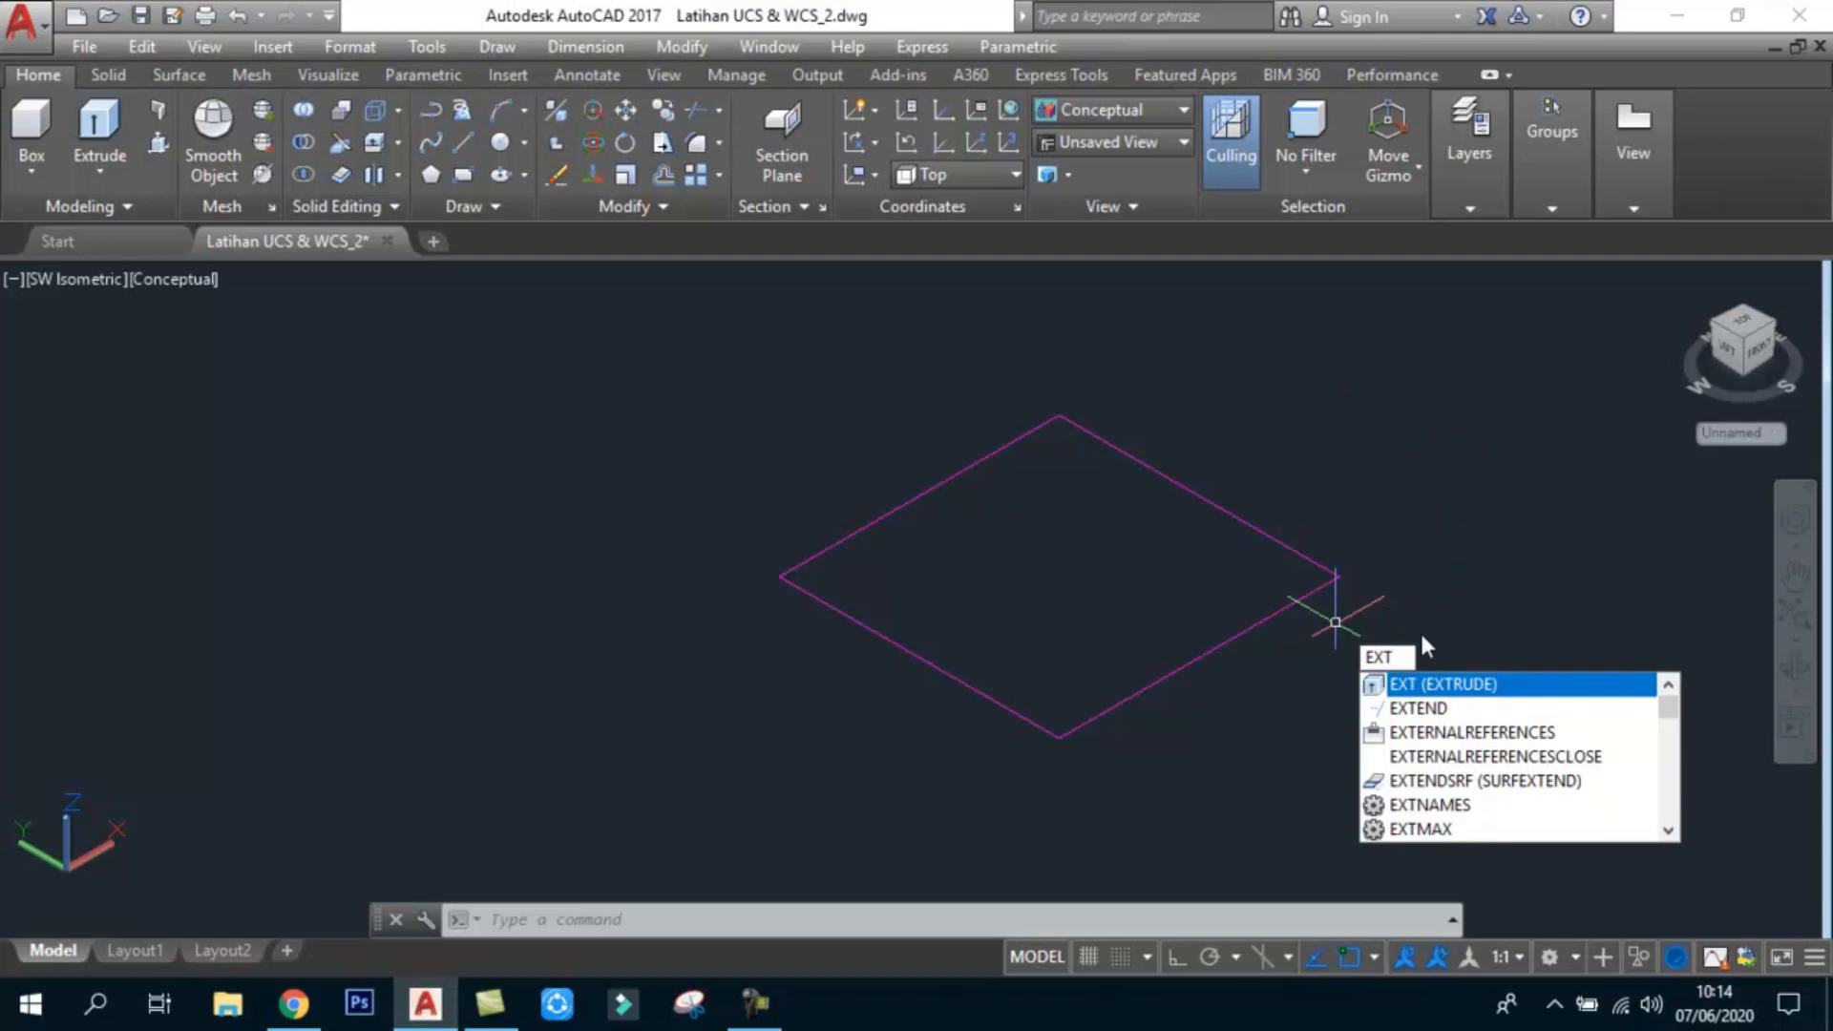
pyautogui.press('Return')
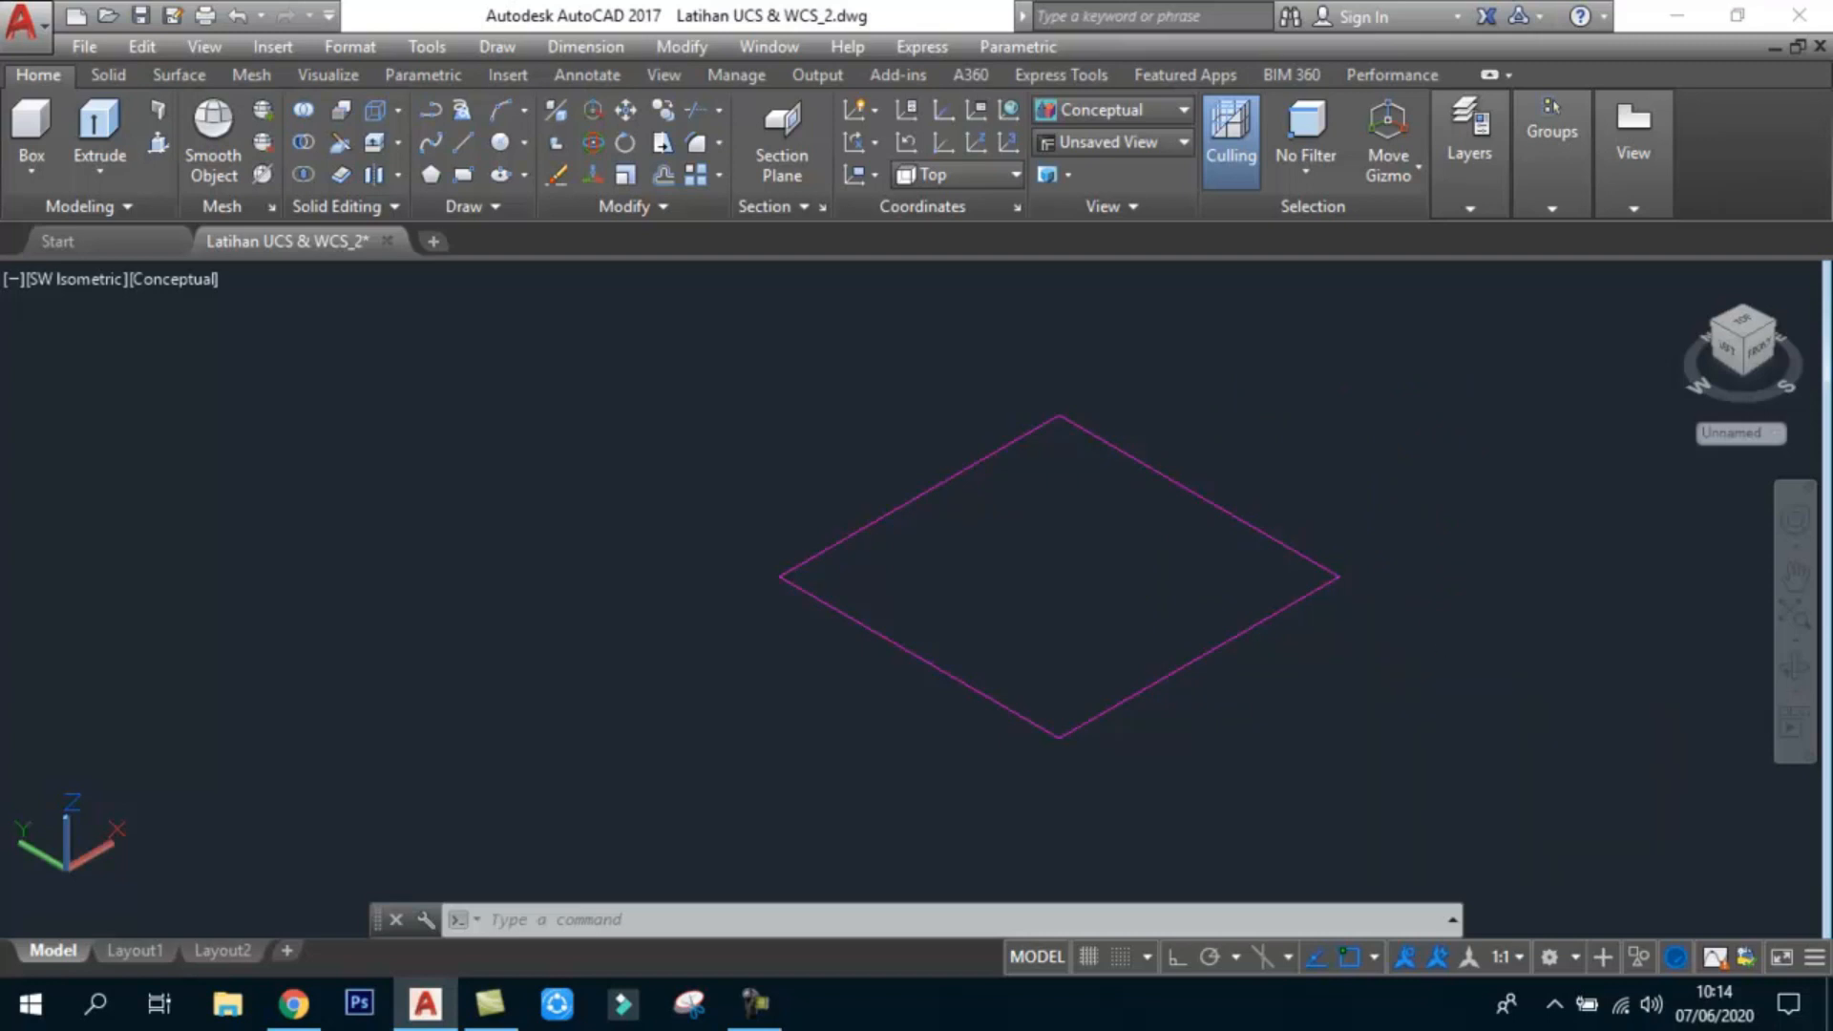
pyautogui.click(1206, 652)
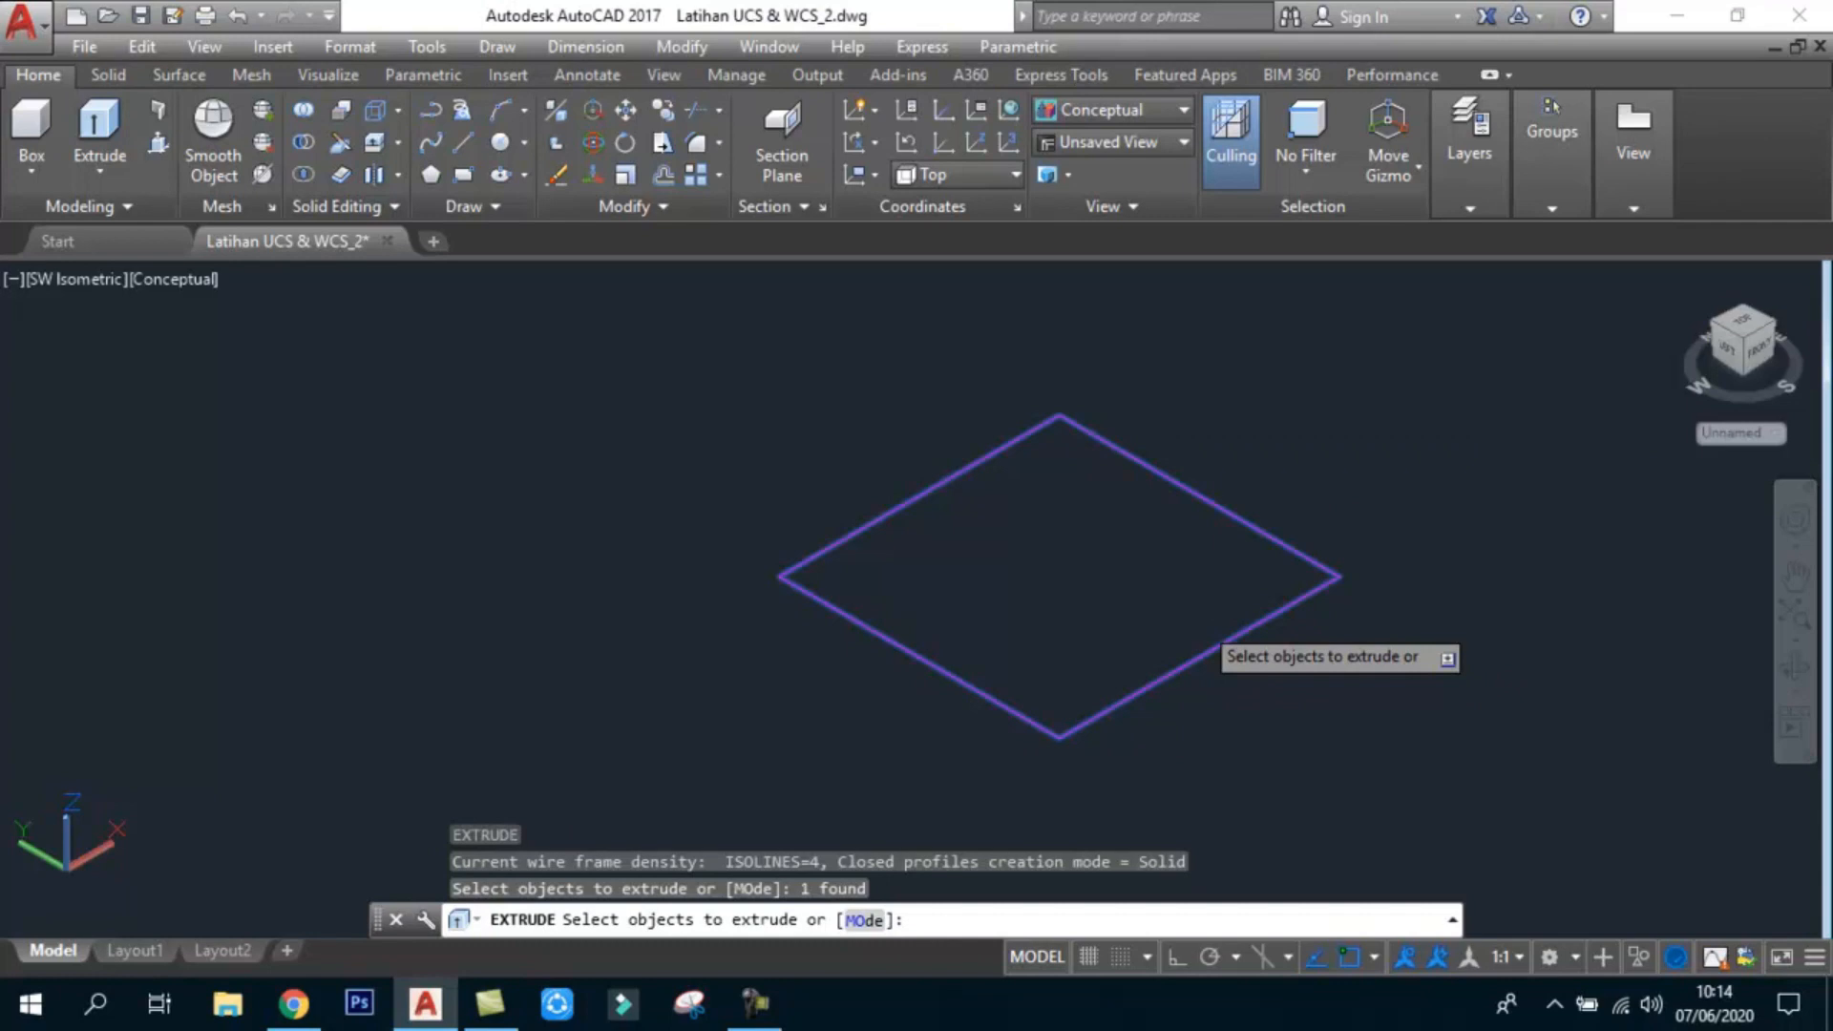
pyautogui.press('Return')
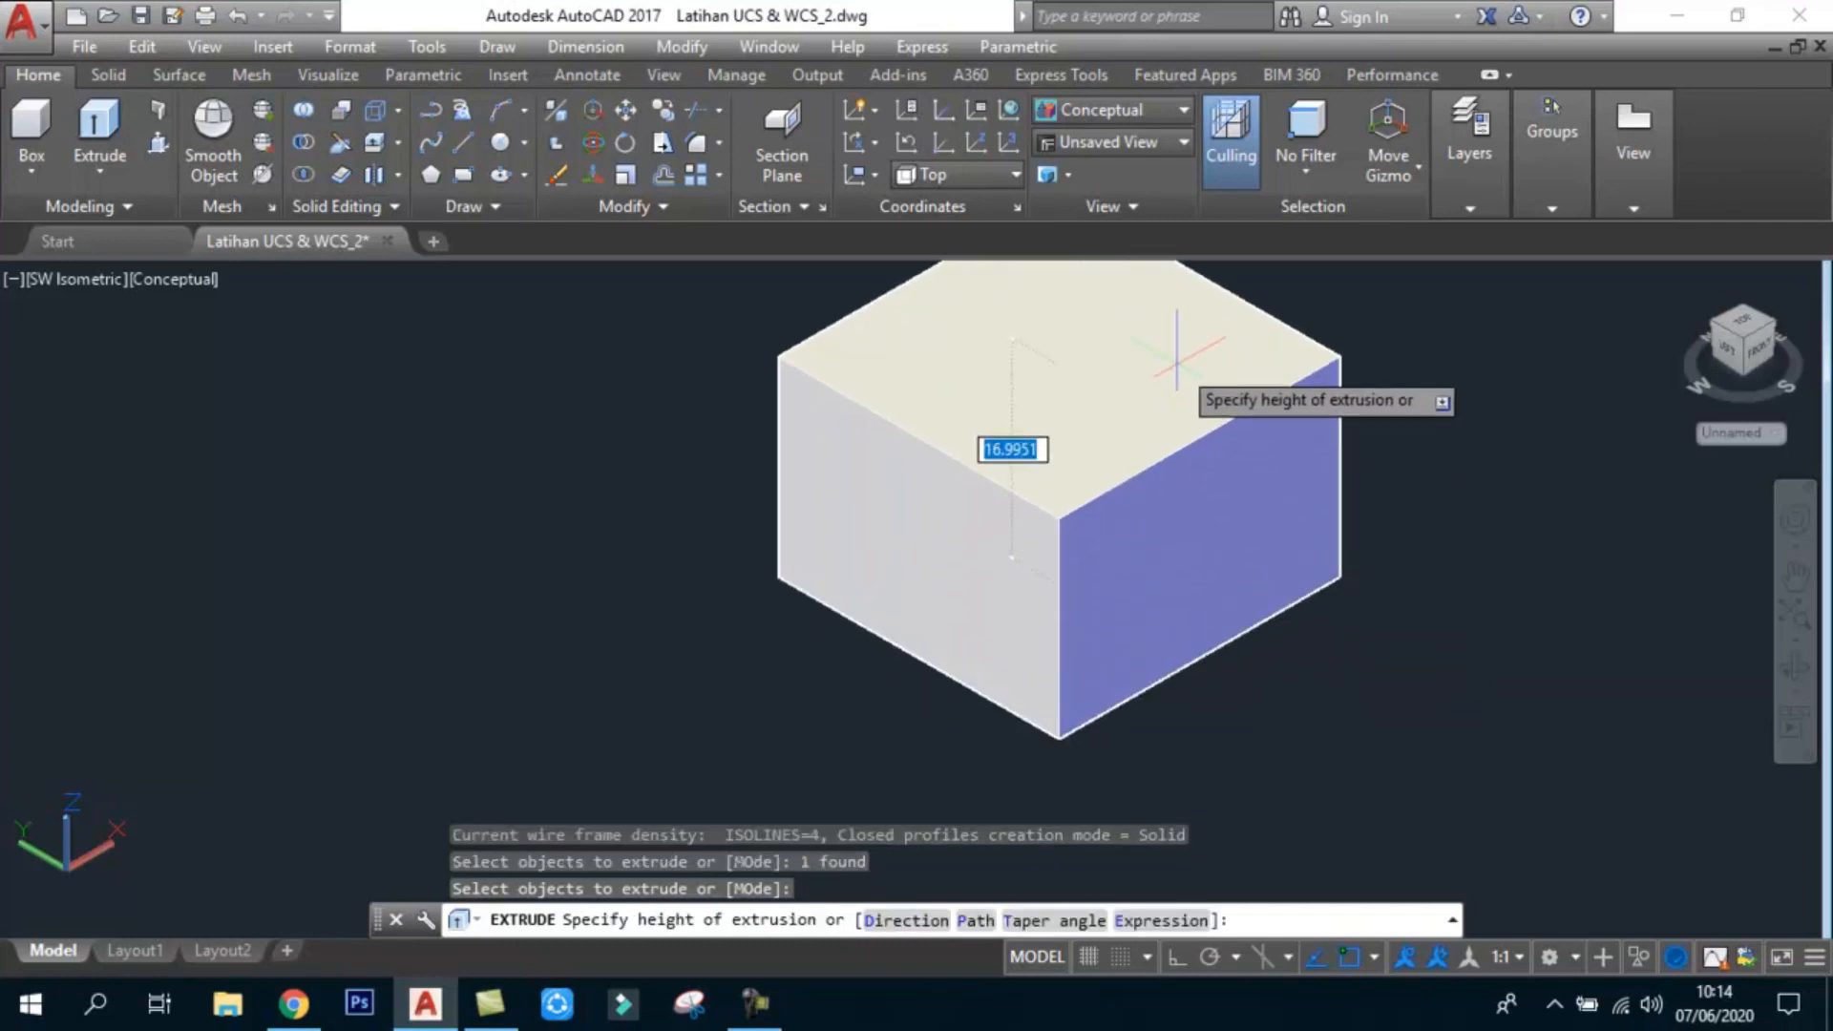
pyautogui.moveTo(1157, 366); pyautogui.dragTo(1115, 476, button='middle')
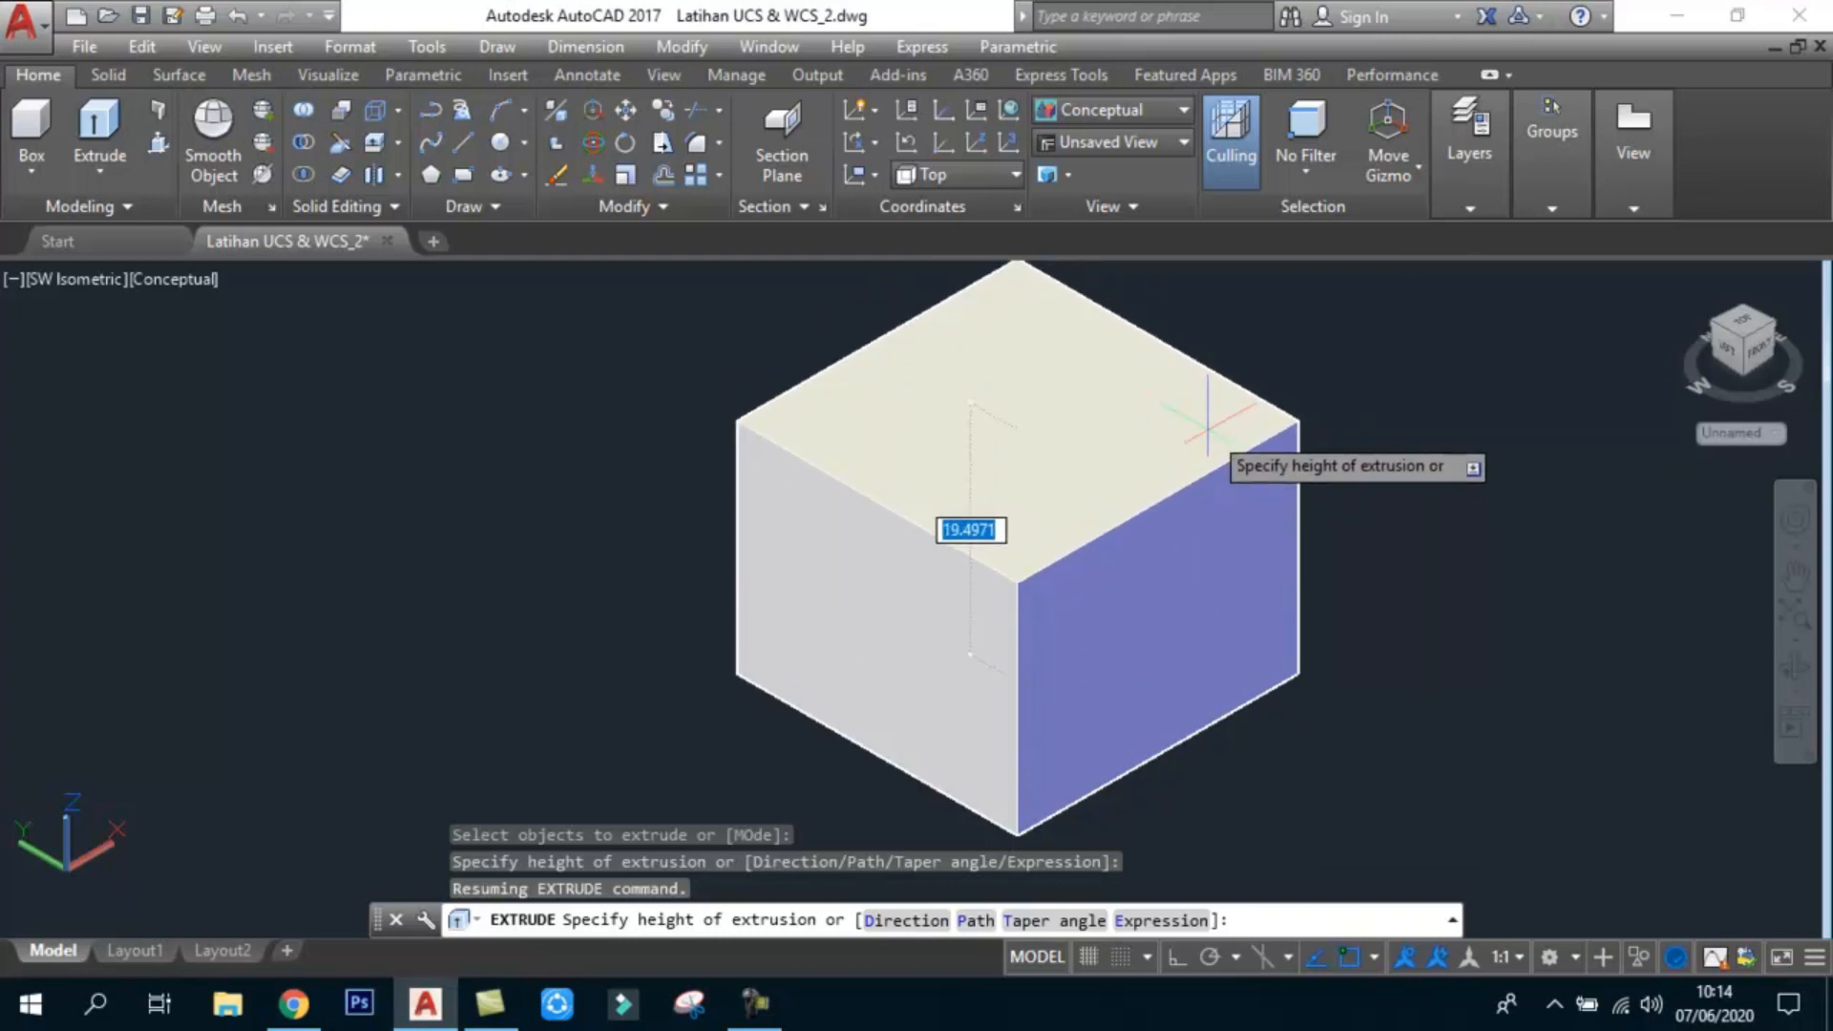
pyautogui.write('20')
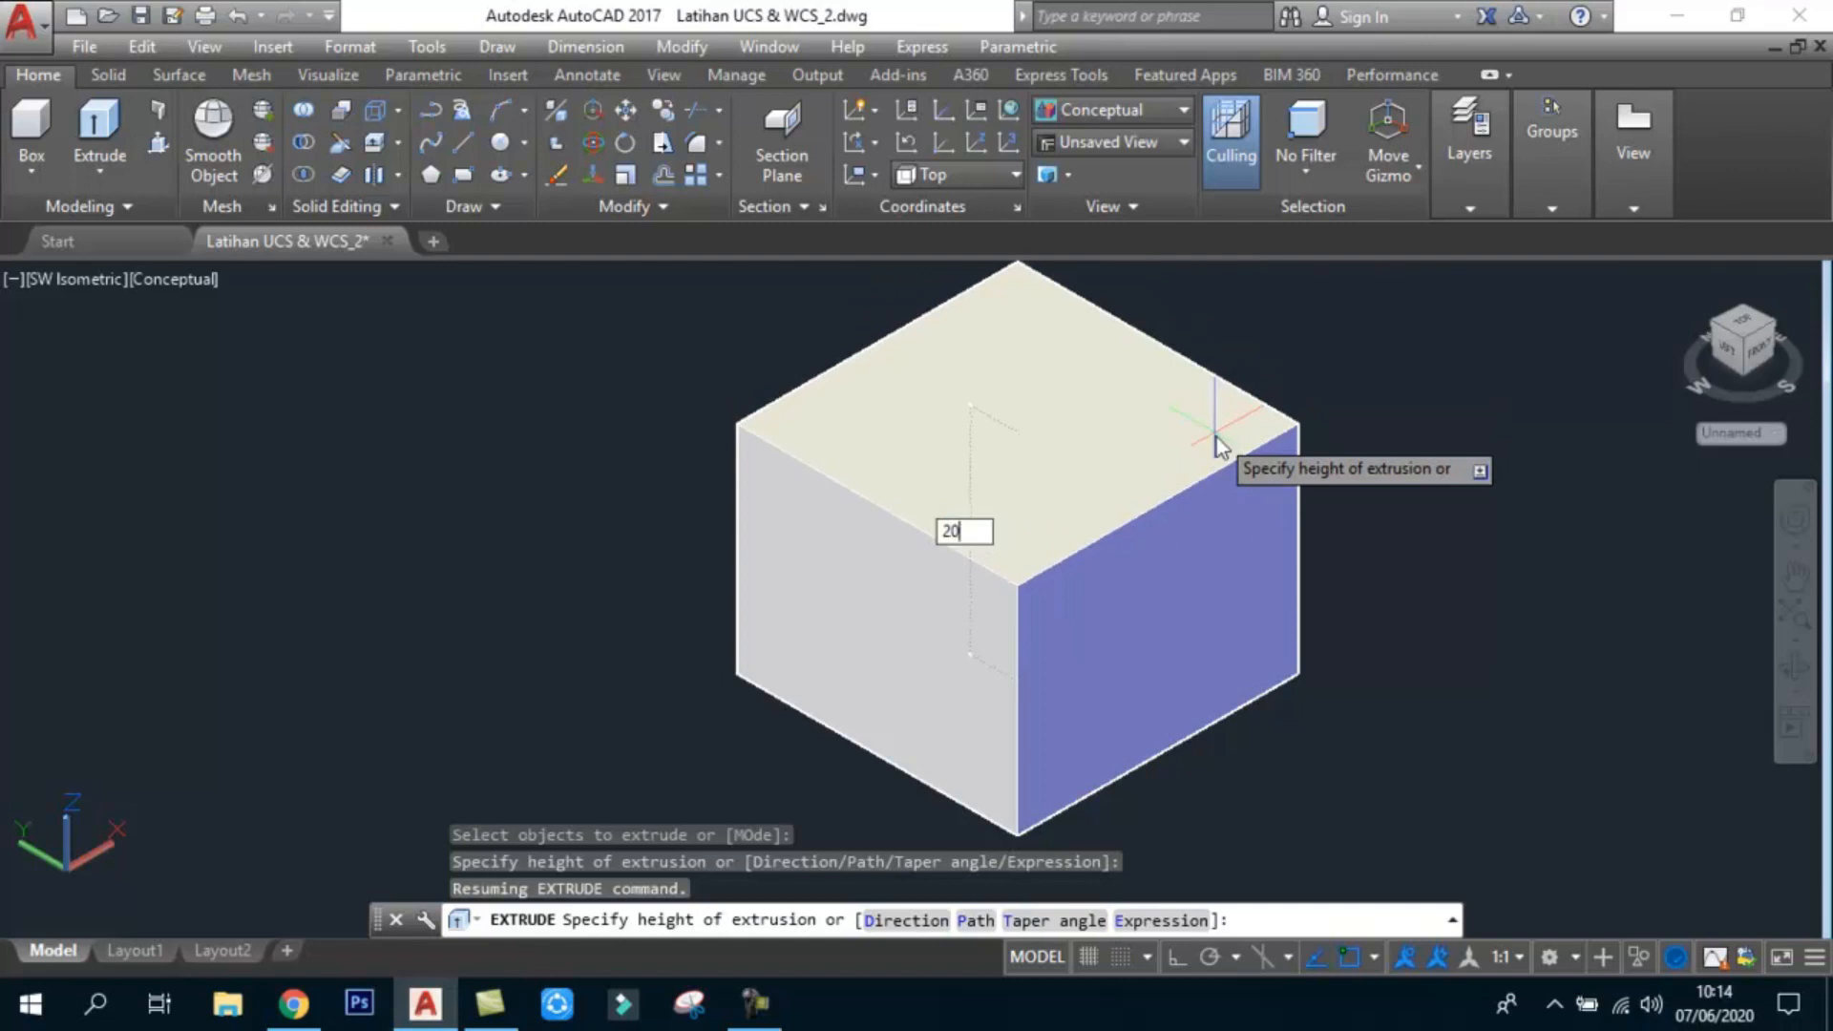
pyautogui.press('Return')
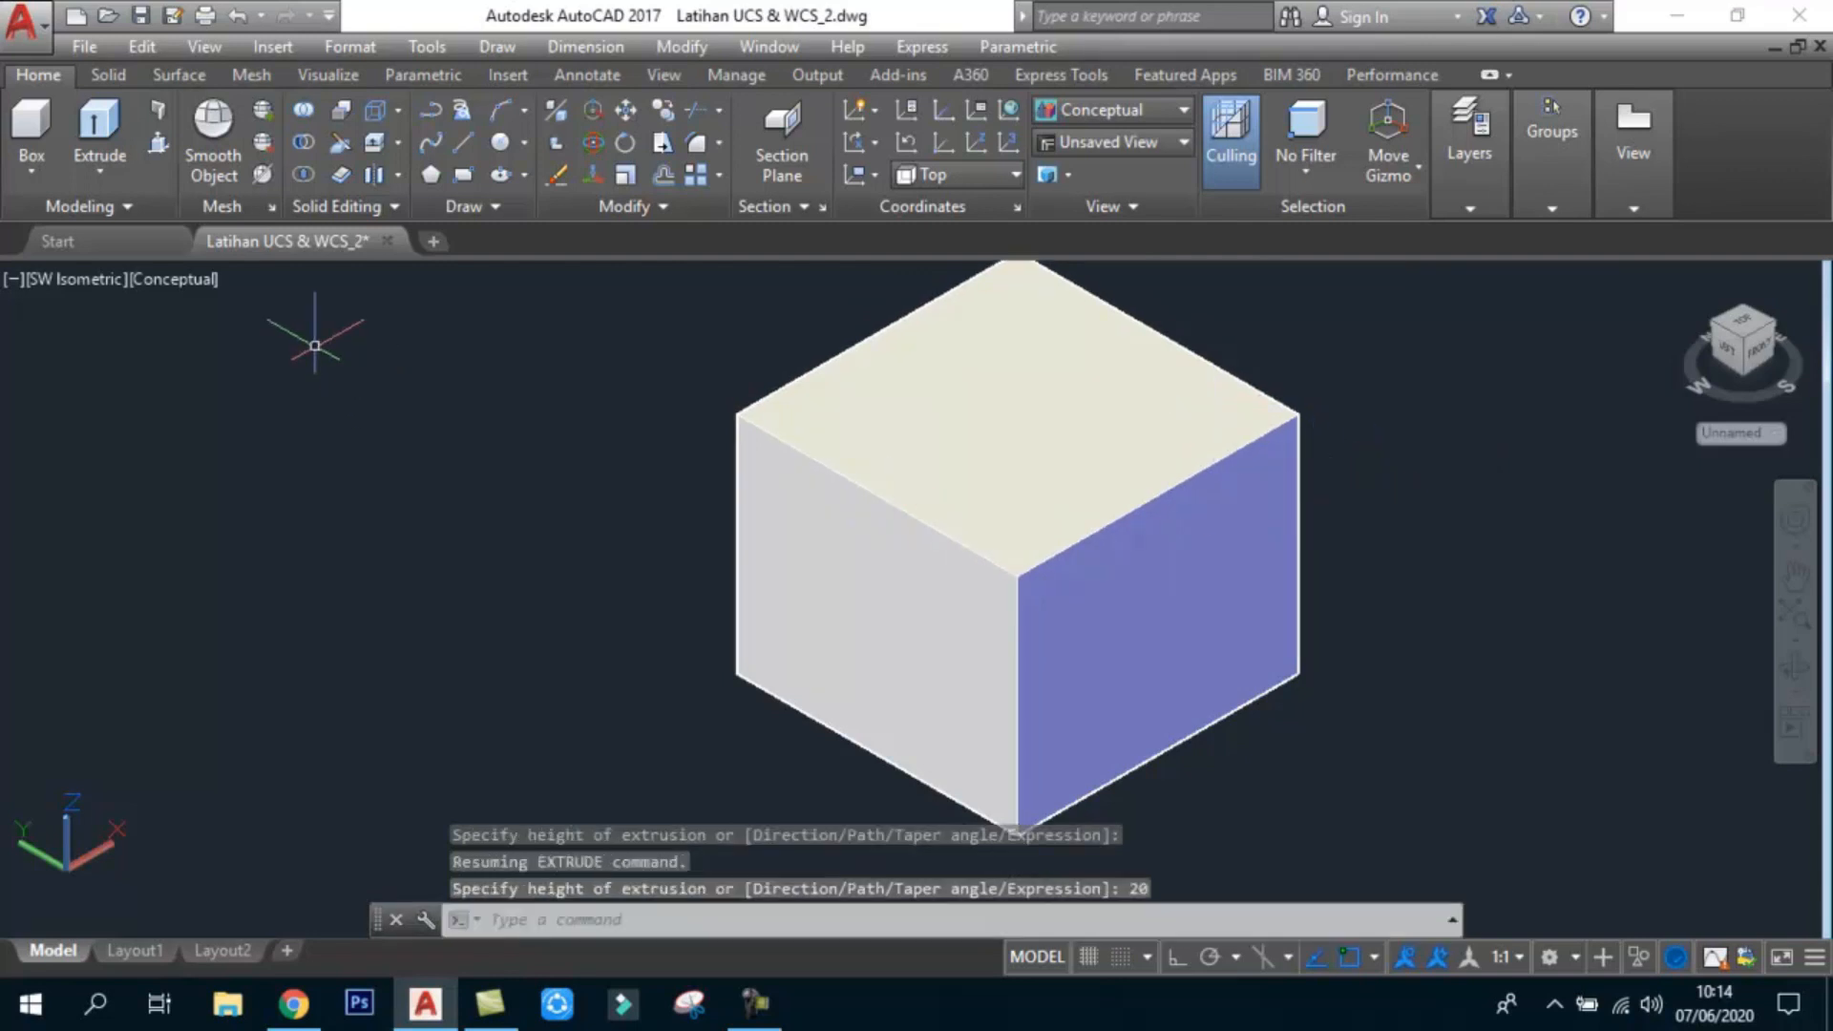
# Step: Inspect the extruded box from the Front view and orbit around it to see its other faces
pyautogui.click(38, 276)
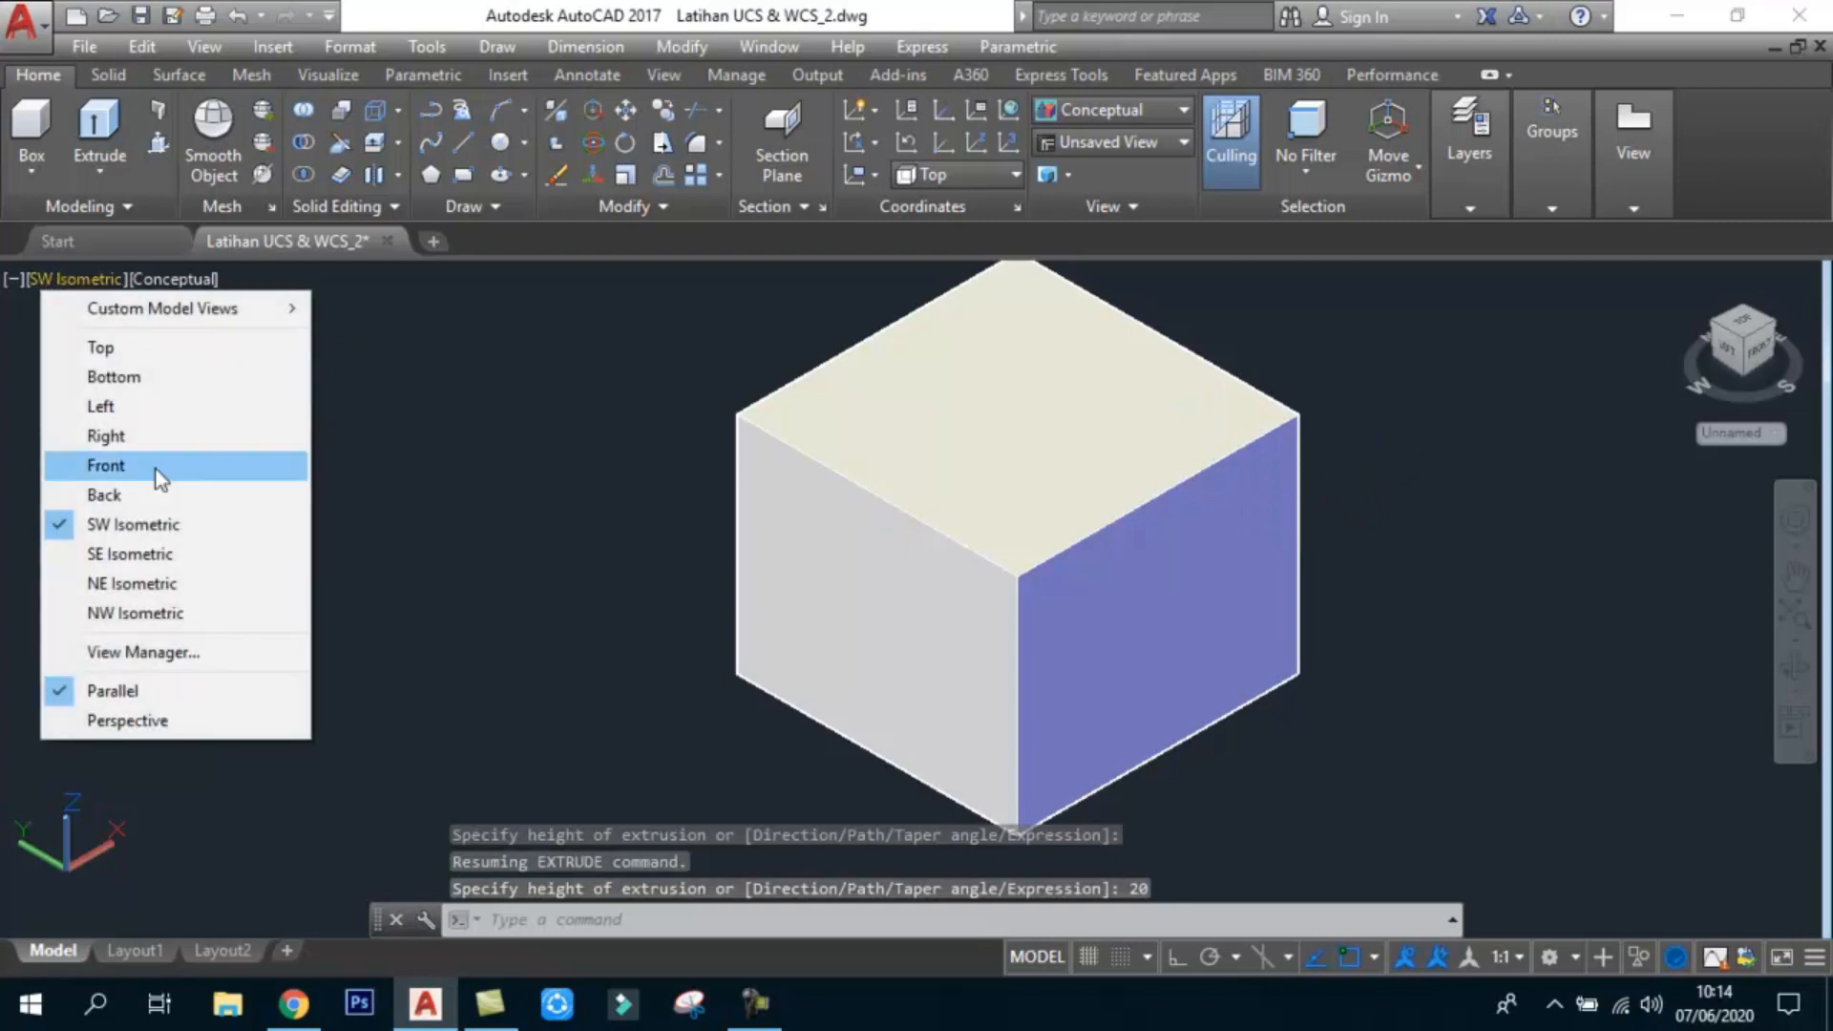
pyautogui.click(157, 468)
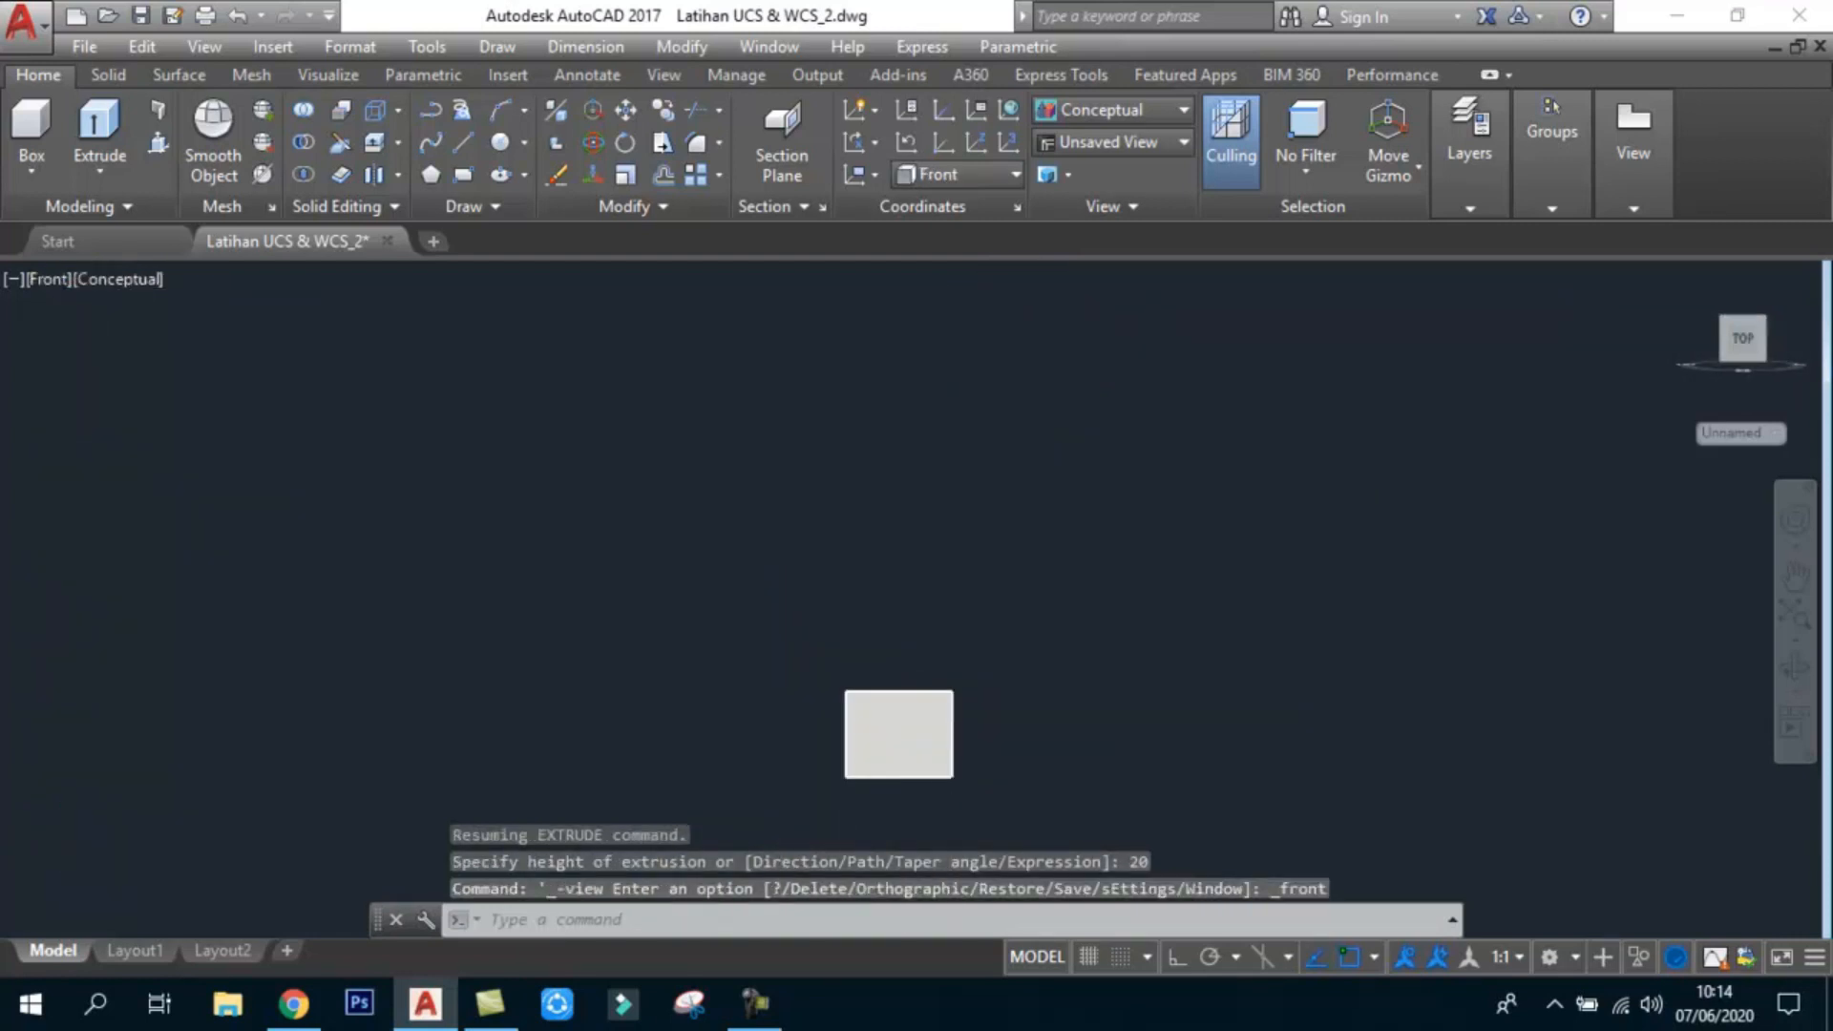
pyautogui.scroll(5, 853, 794)
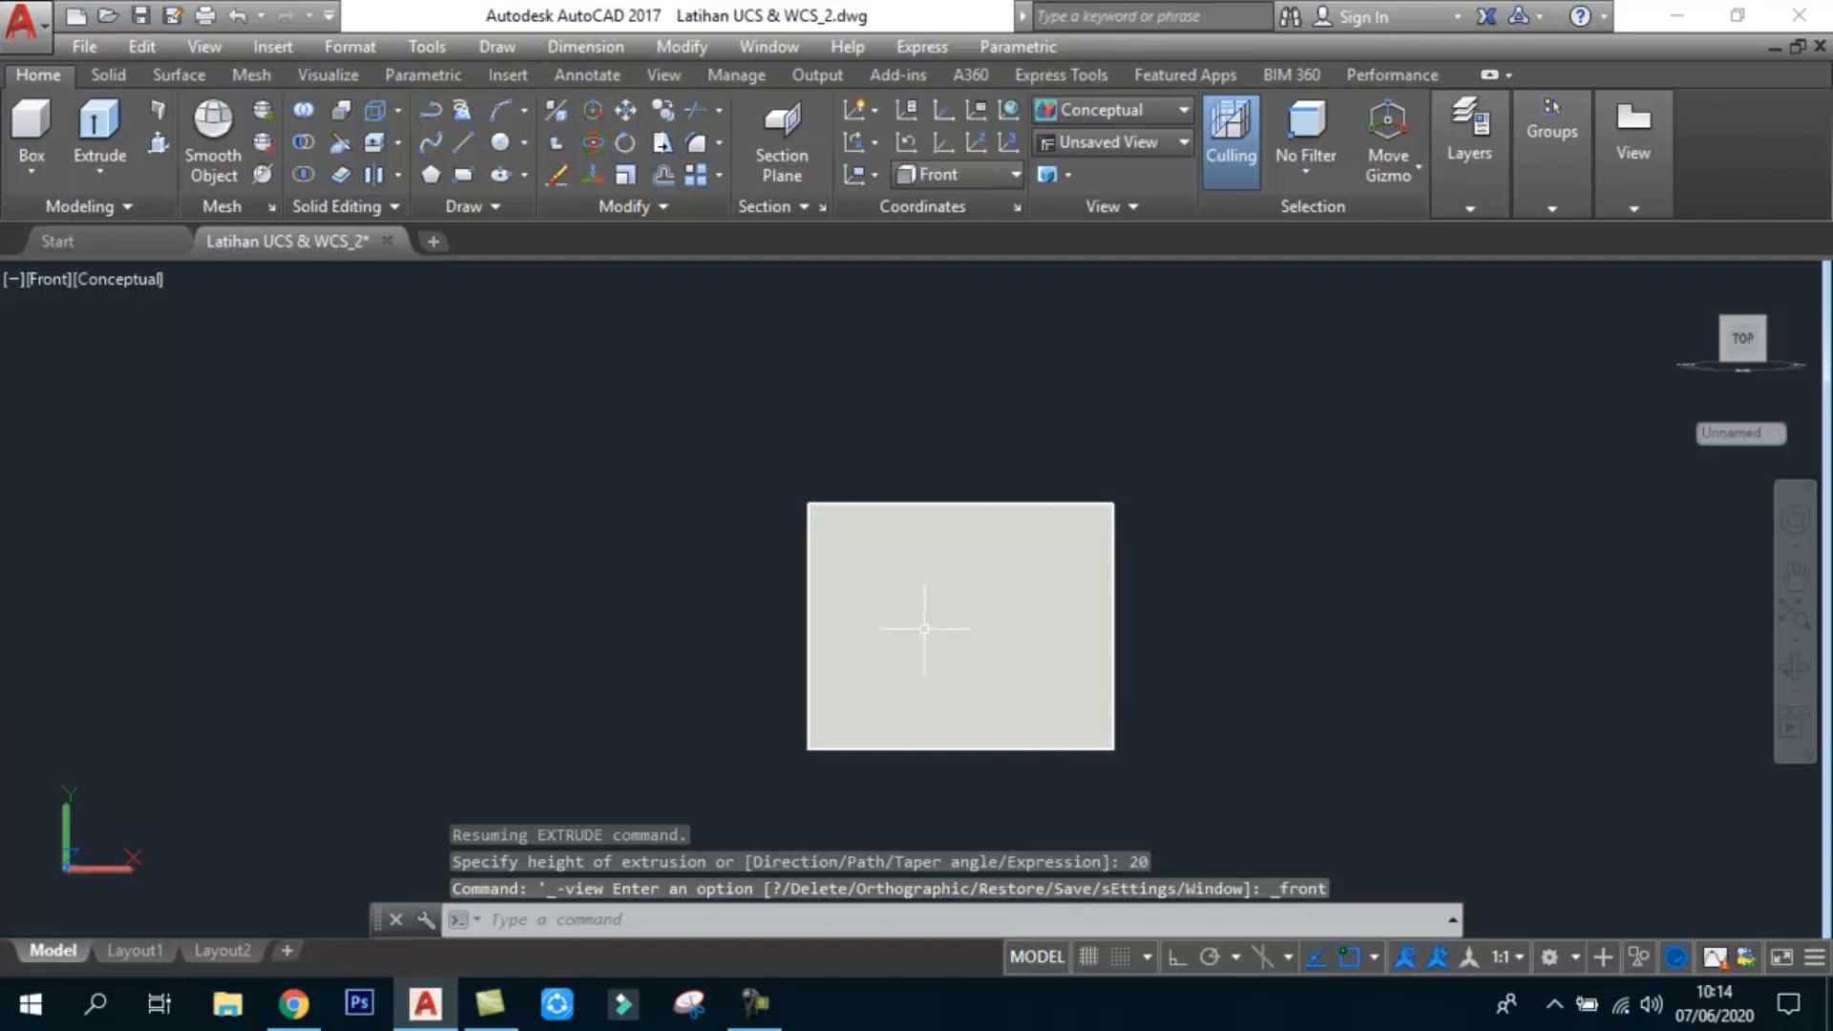
pyautogui.click(1796, 669)
pyautogui.moveTo(1318, 516); pyautogui.dragTo(878, 437)
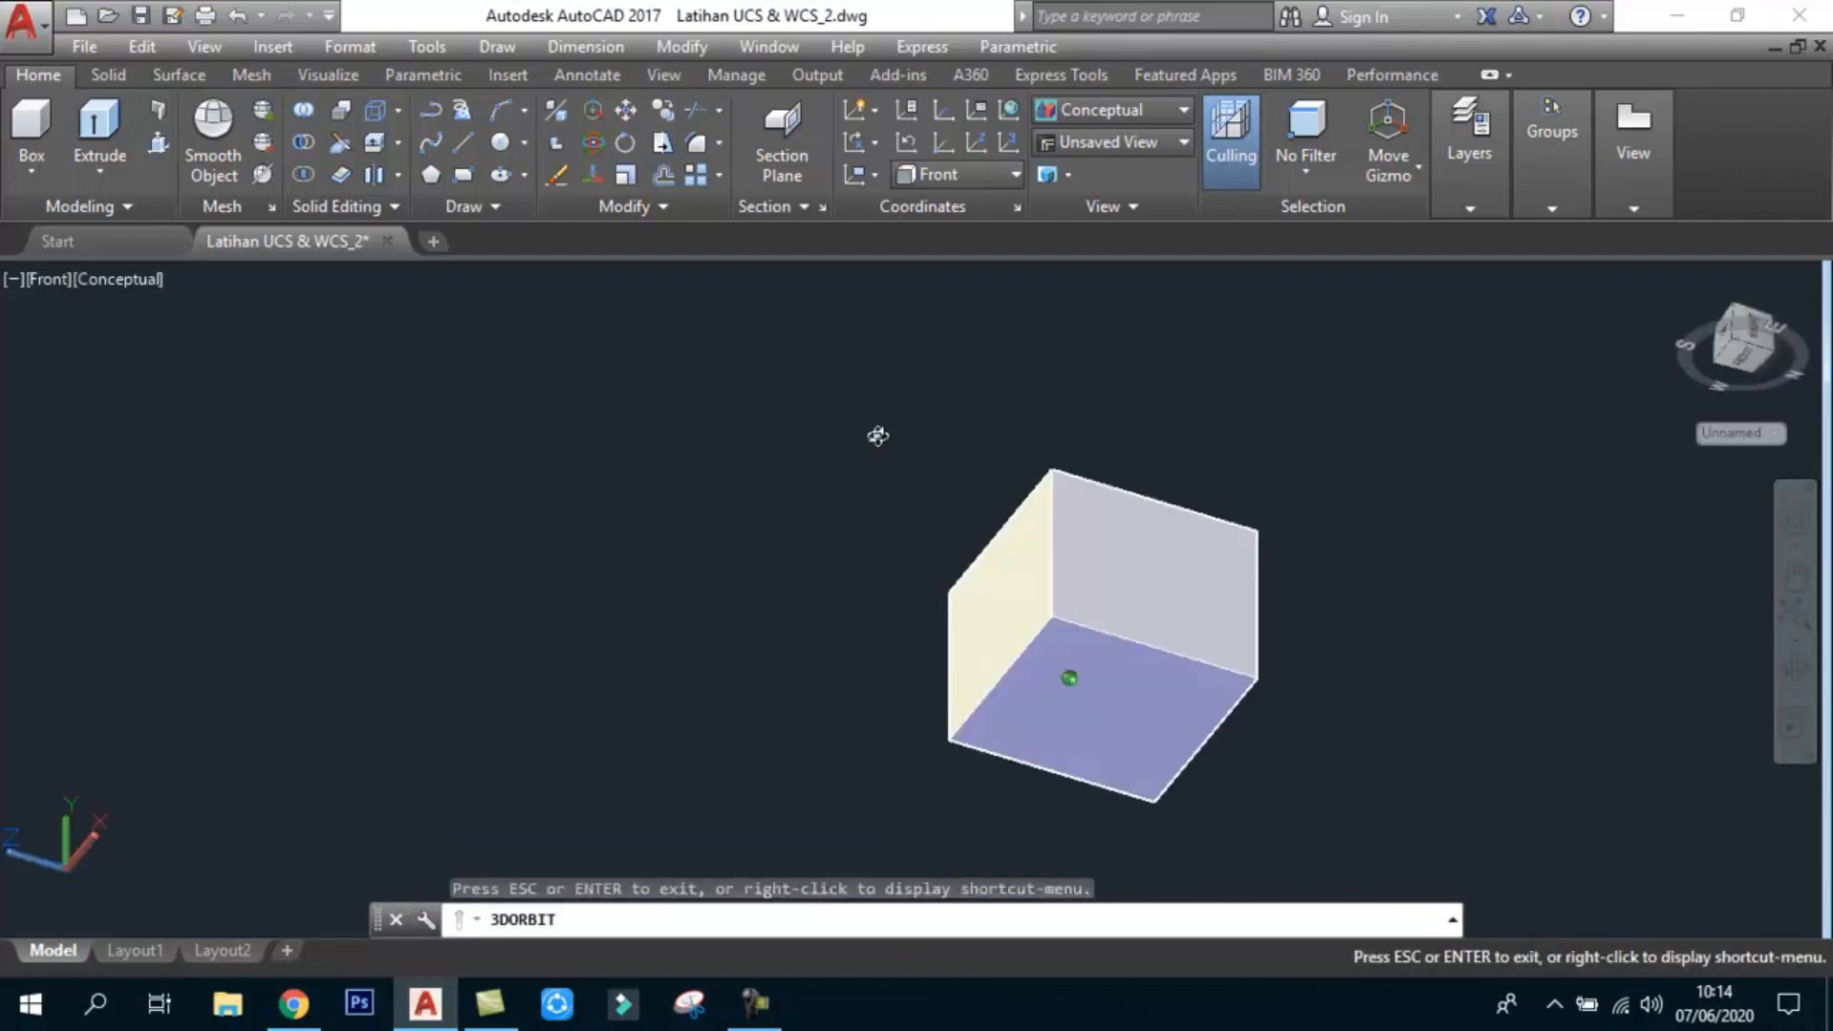
pyautogui.moveTo(878, 436); pyautogui.dragTo(1161, 645)
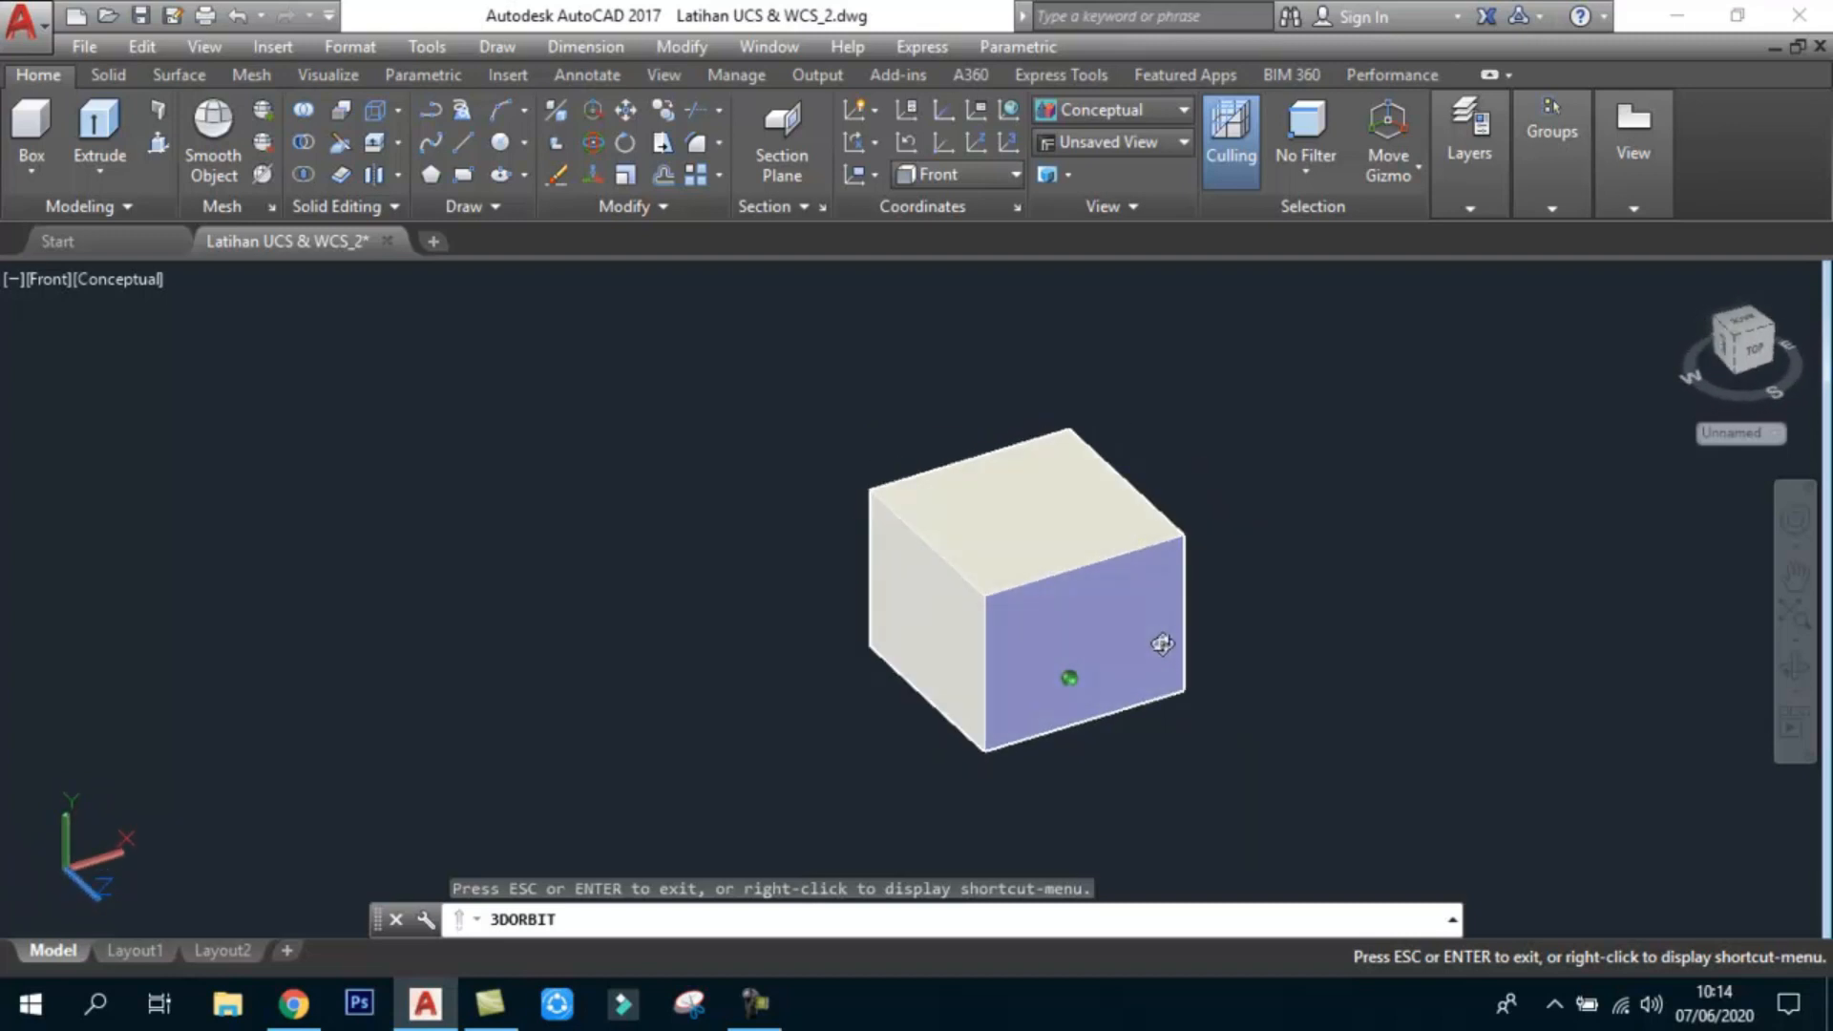
pyautogui.moveTo(1161, 645)
pyautogui.mouseDown()
pyautogui.moveTo(1172, 675)
pyautogui.moveTo(1138, 442)
pyautogui.moveTo(1073, 524)
pyautogui.mouseUp()
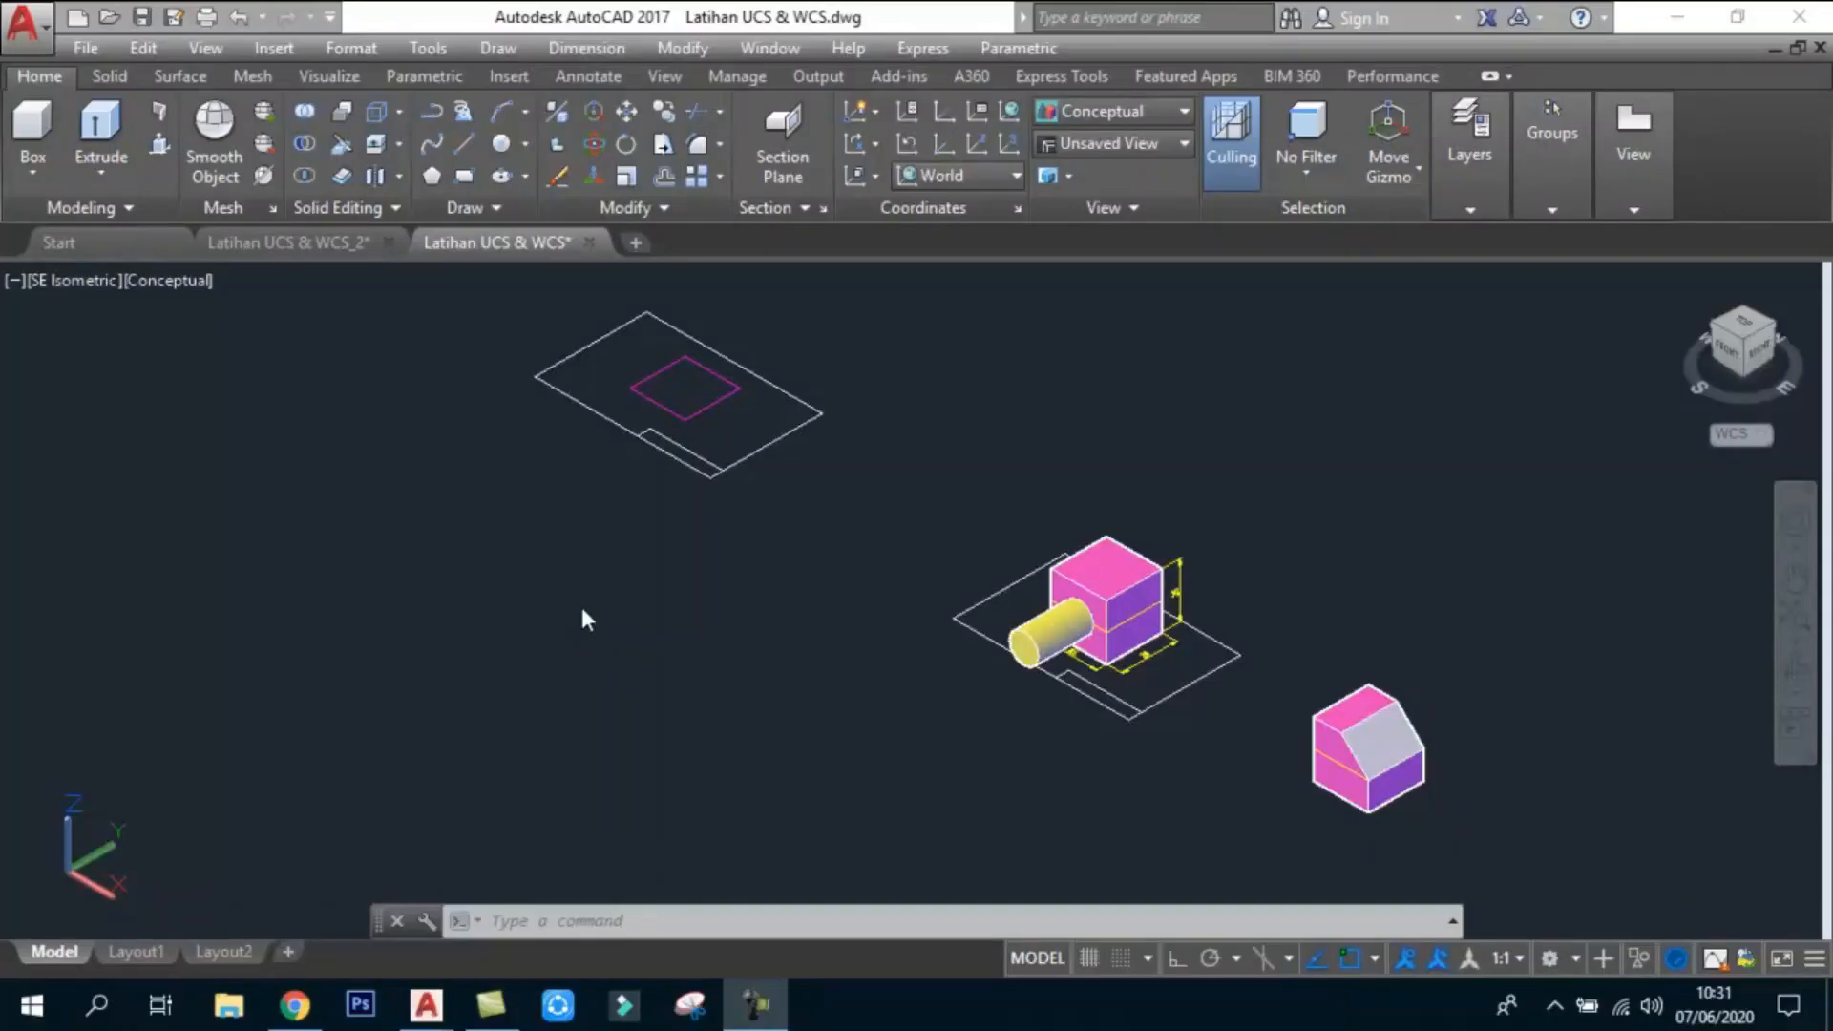
# Step: Rotate the UCS 90 degrees about its X axis in the Latihan UCS & WCS drawing
pyautogui.click(594, 627)
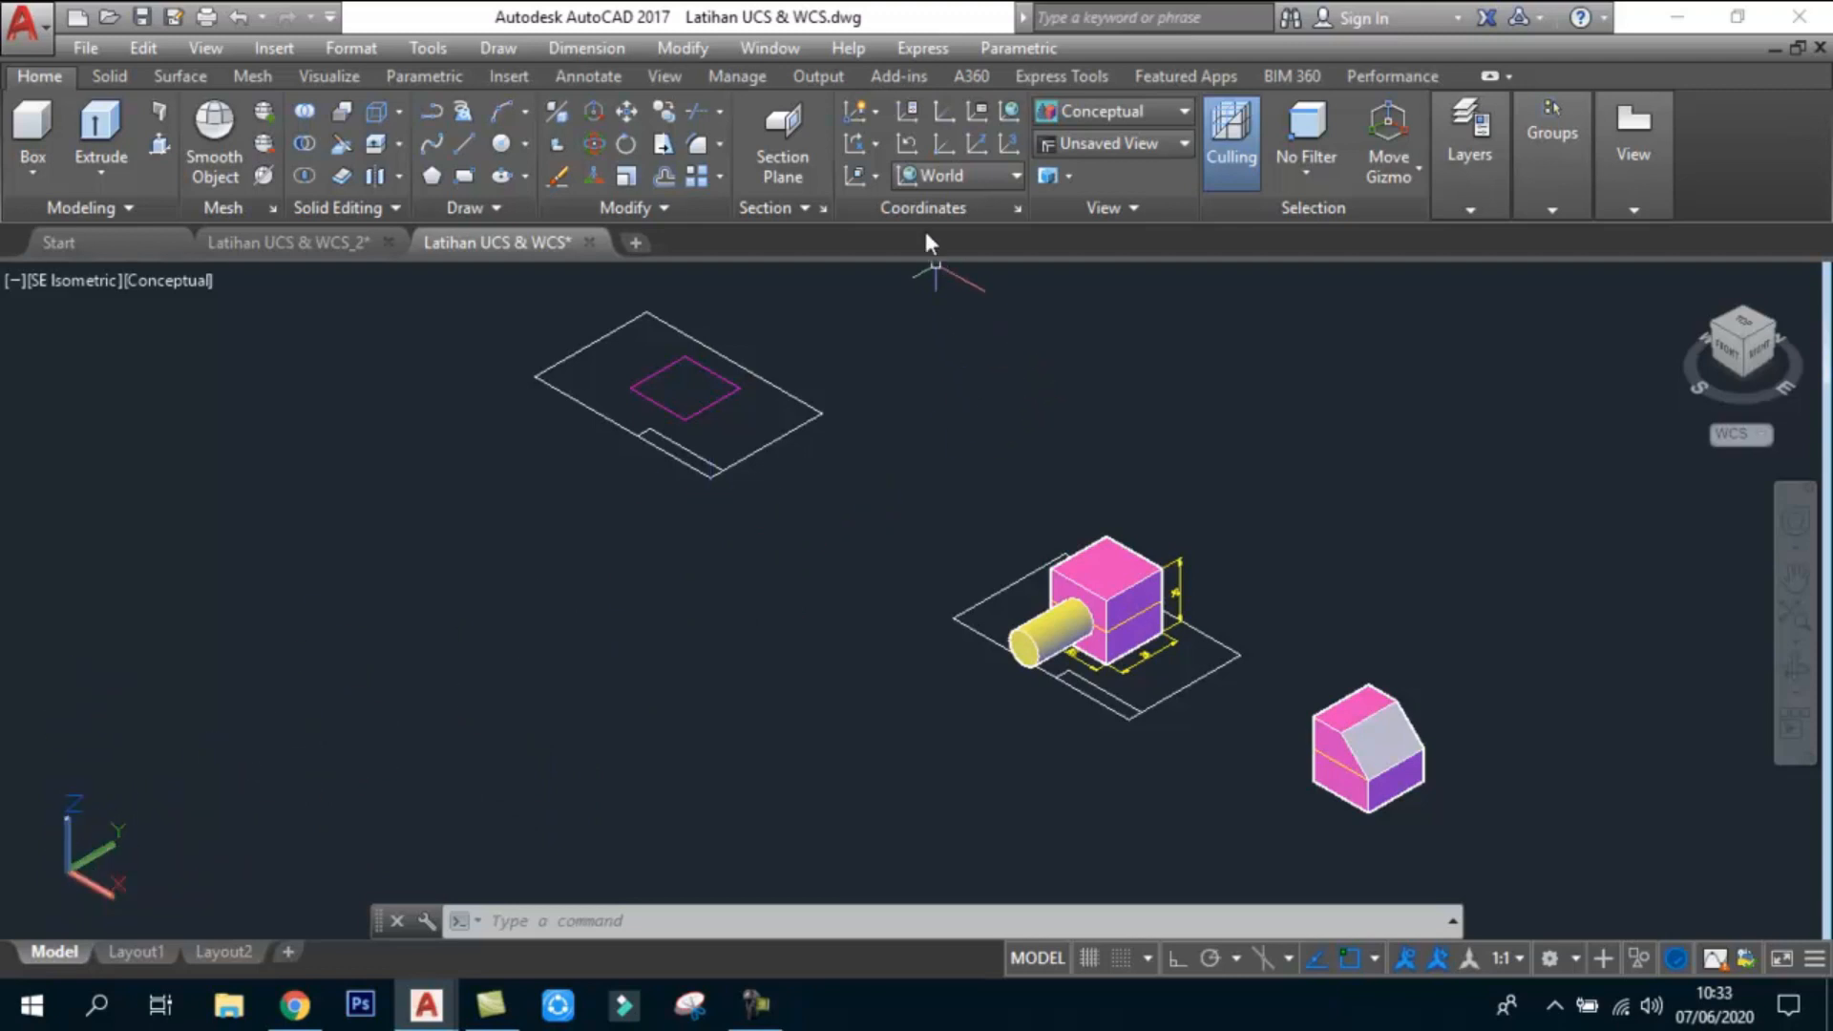
pyautogui.click(883, 140)
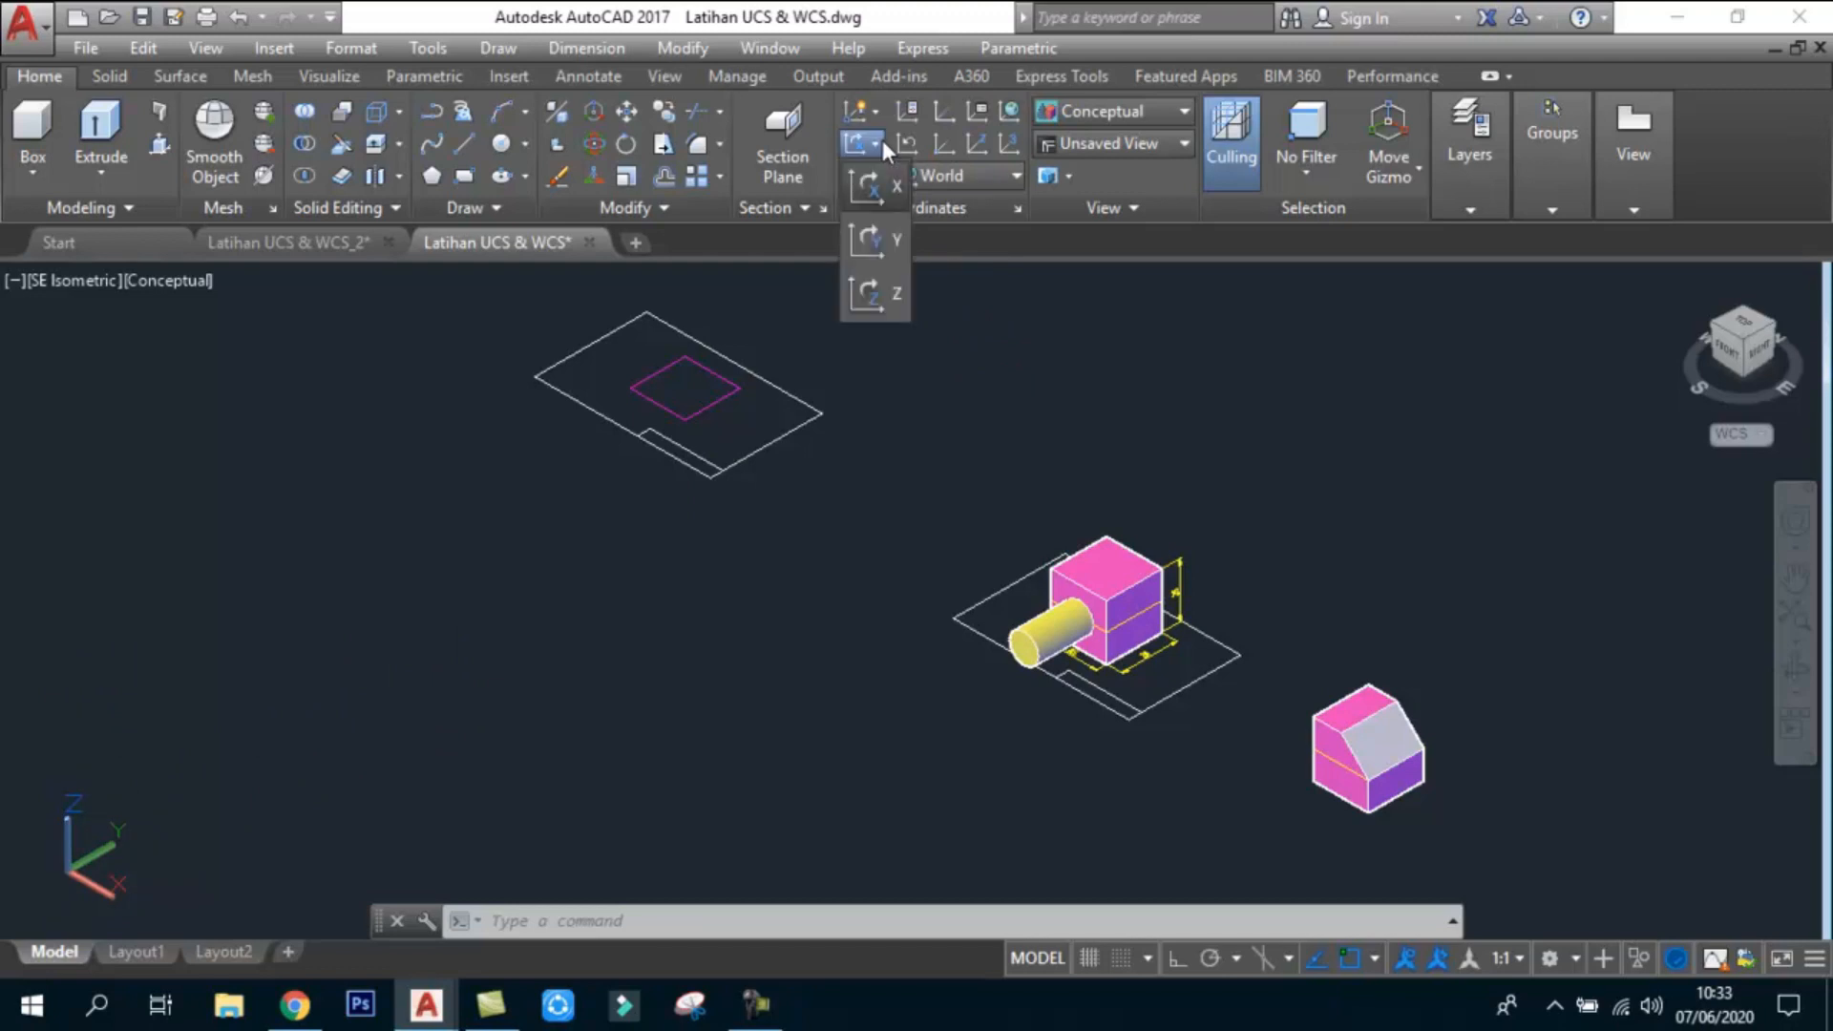
pyautogui.click(887, 191)
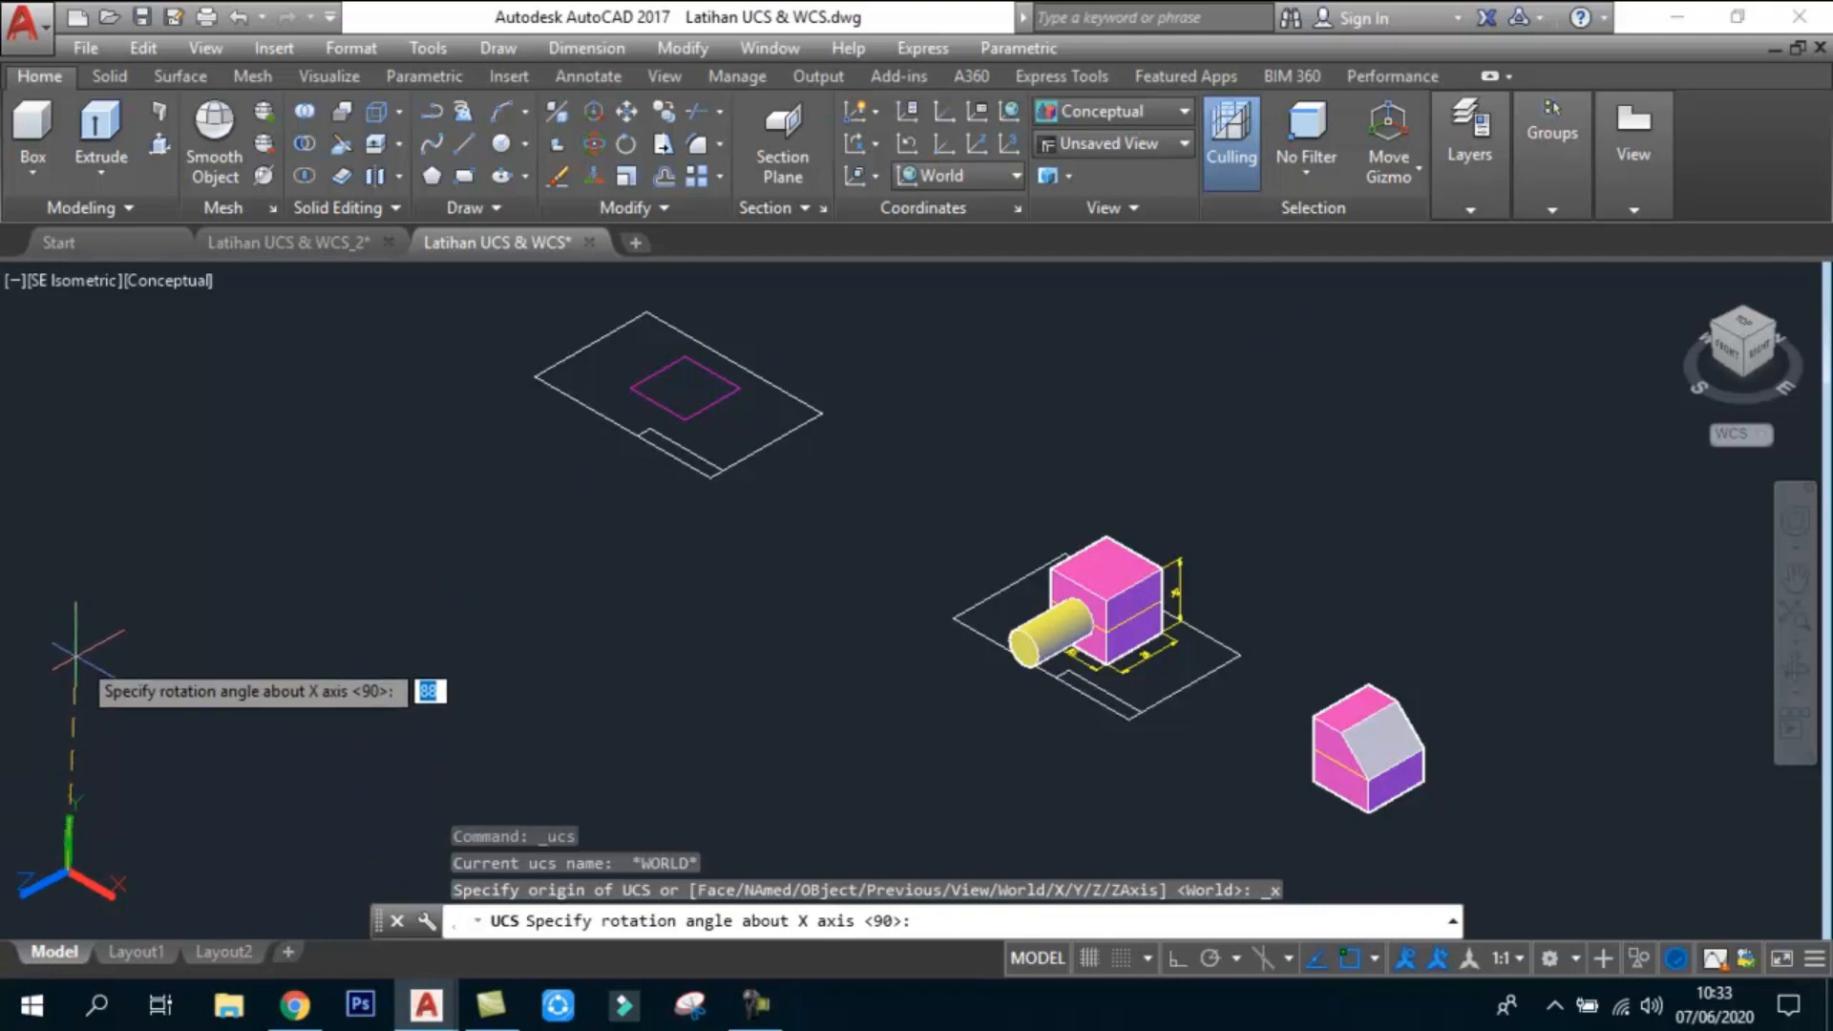
pyautogui.press('Return')
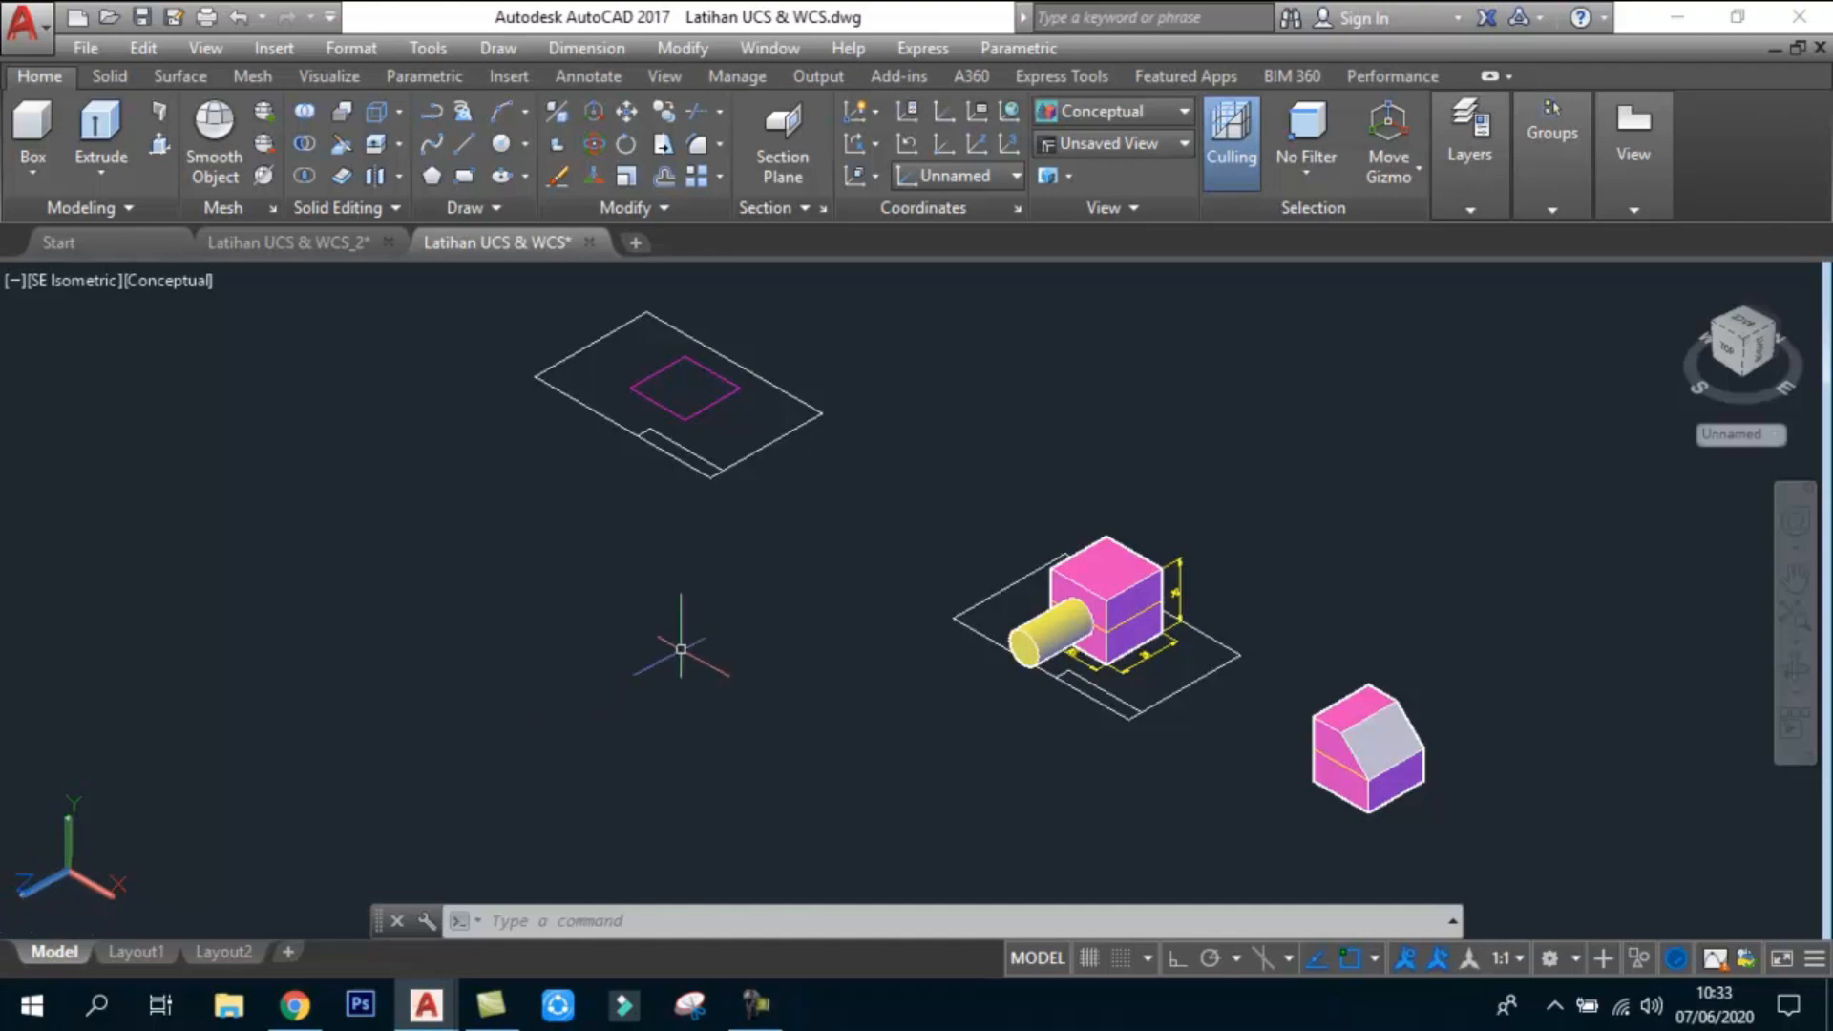
# Step: Move the UCS origin to the outer corner of the white rectangle beneath the cube with the cylinder
pyautogui.click(70, 877)
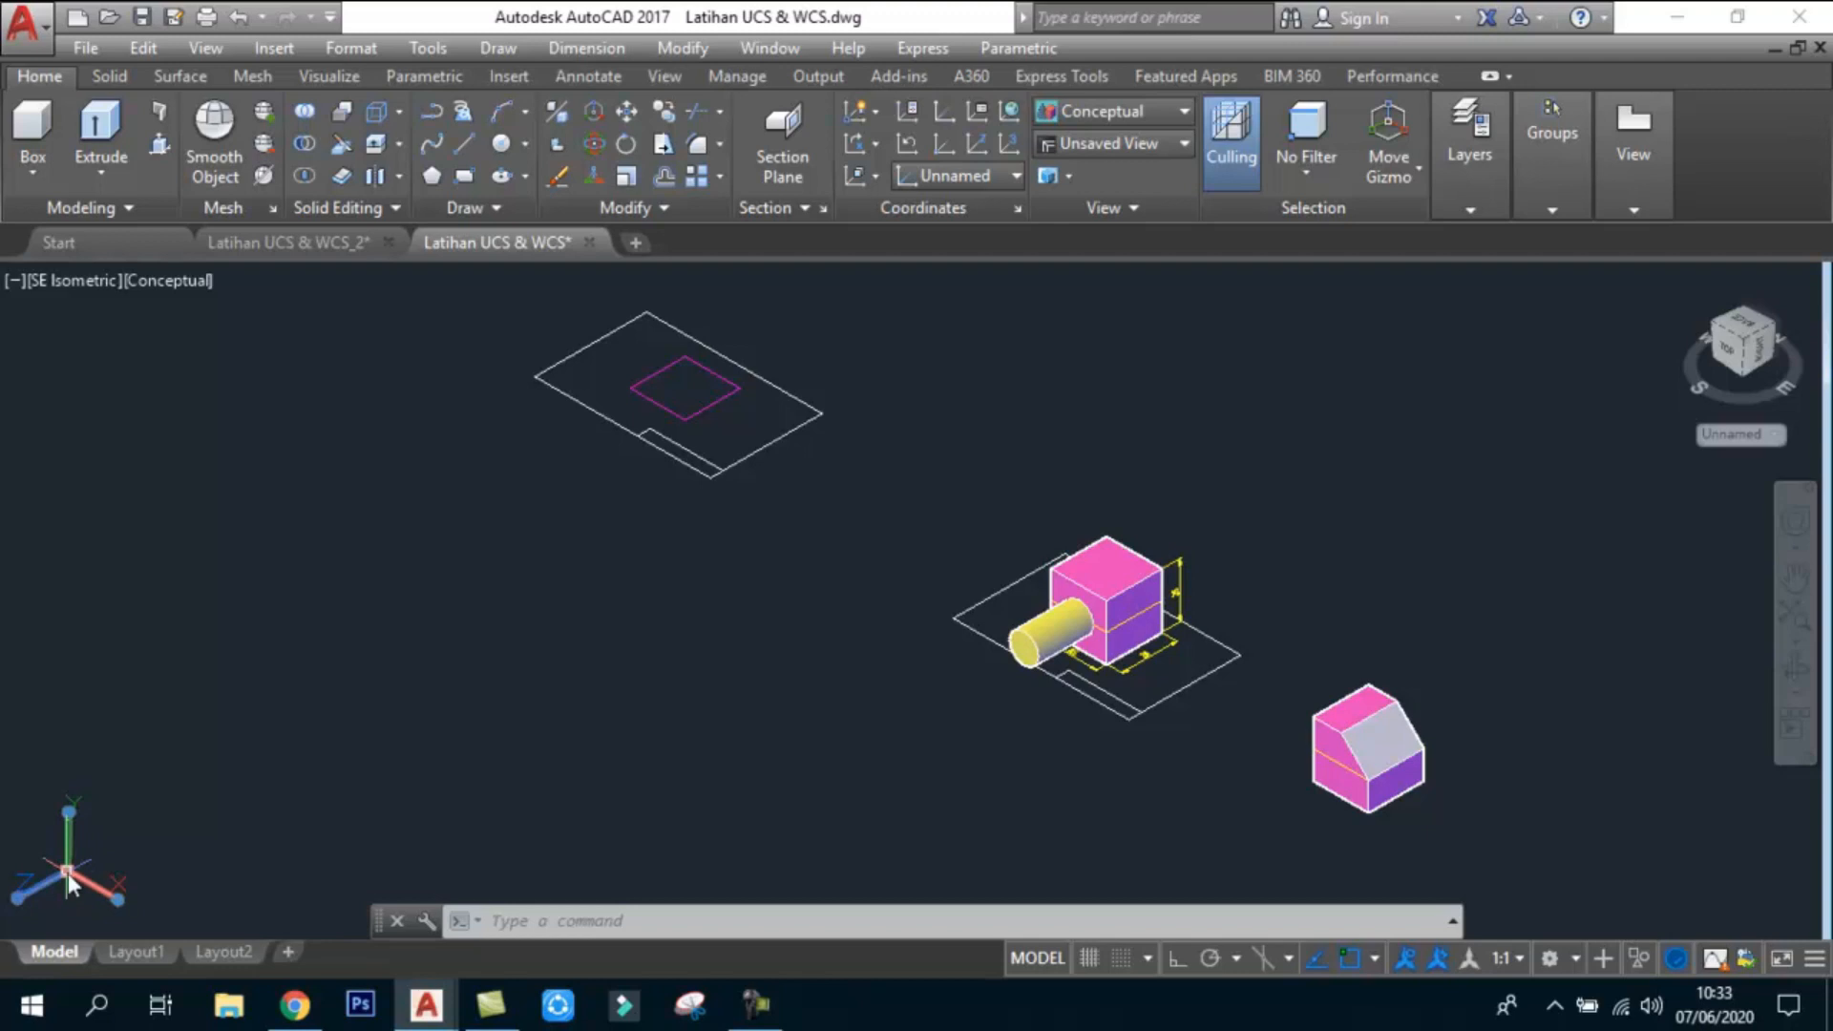
pyautogui.click(70, 877)
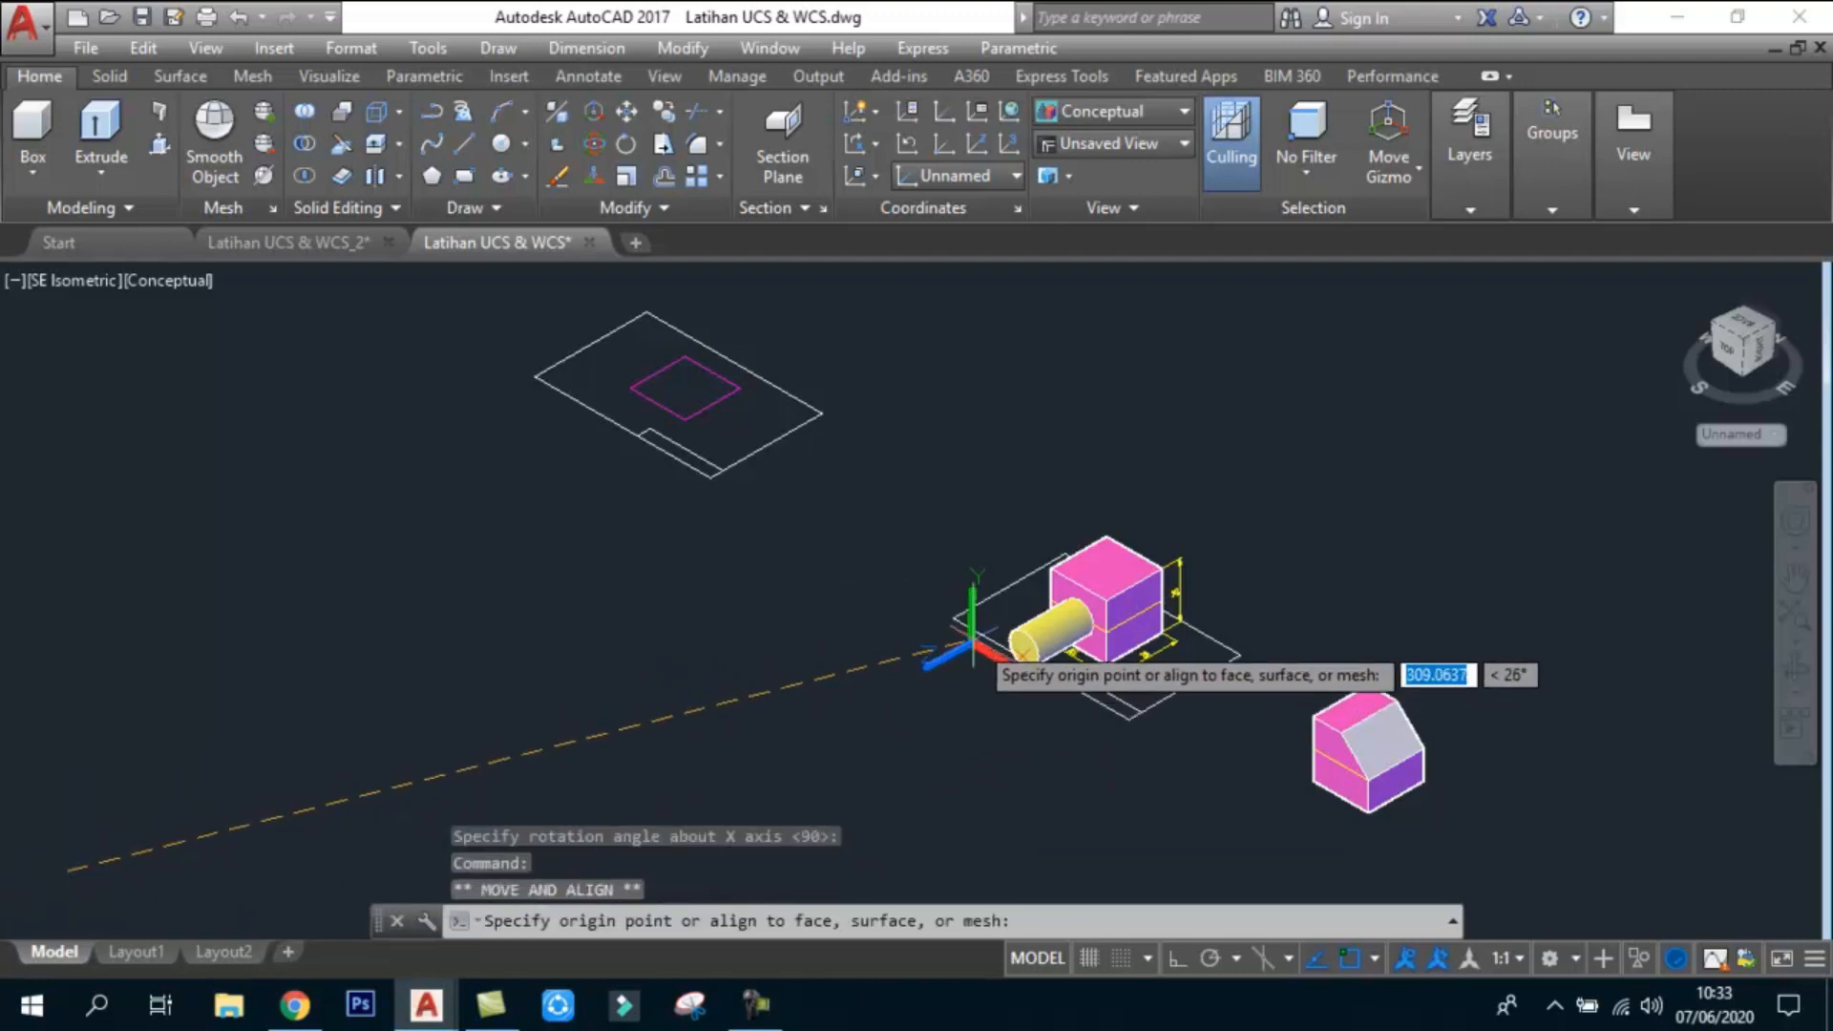
pyautogui.click(953, 626)
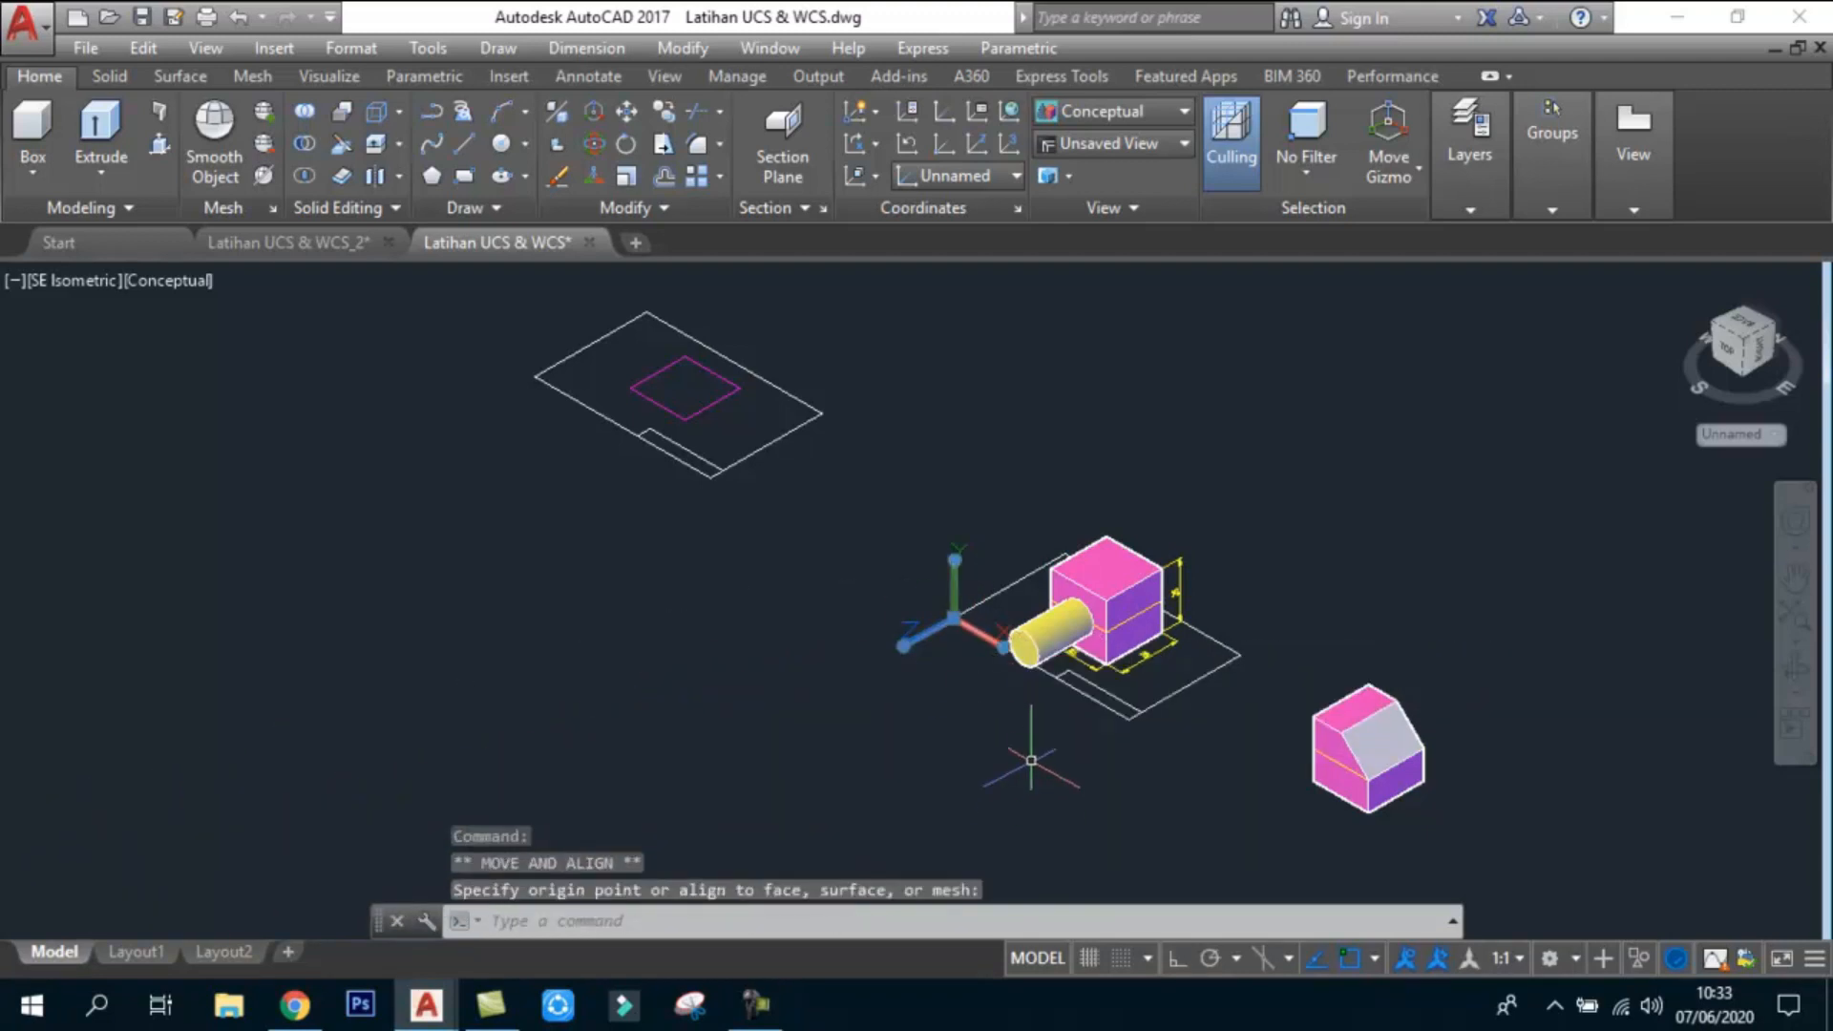
pyautogui.scroll(3, 1047, 630)
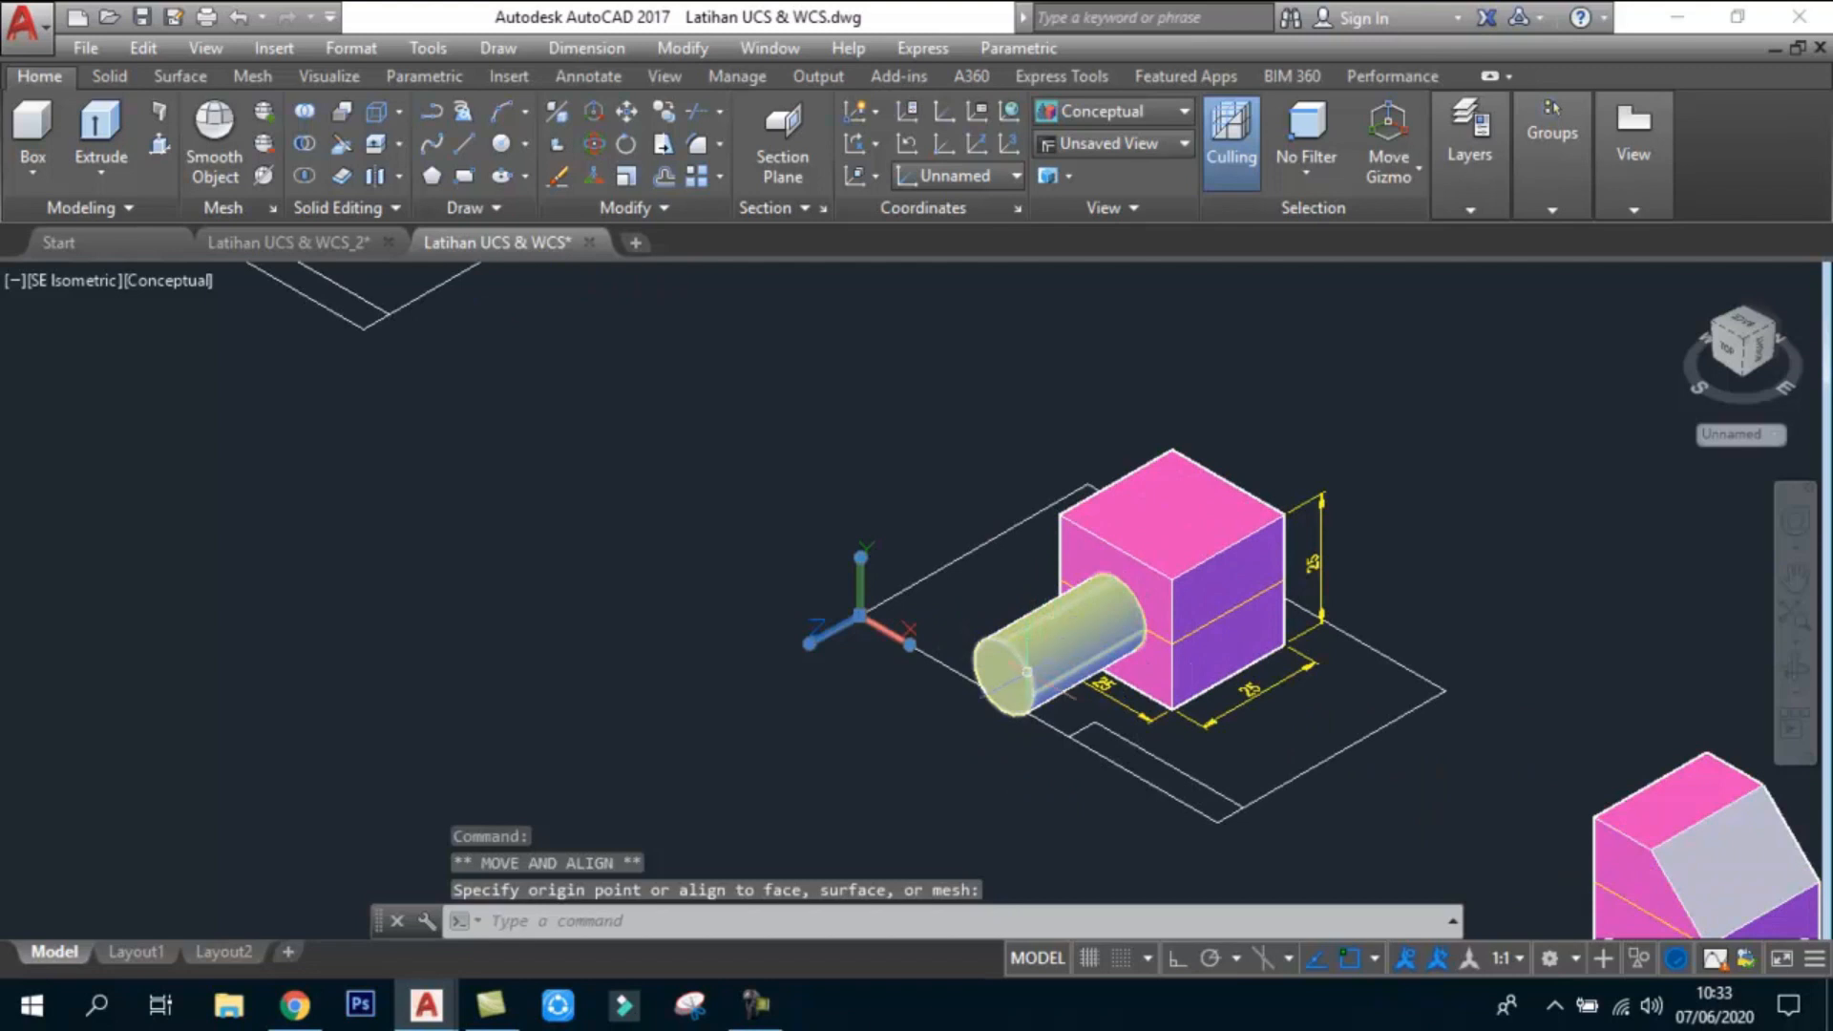
pyautogui.press('Escape')
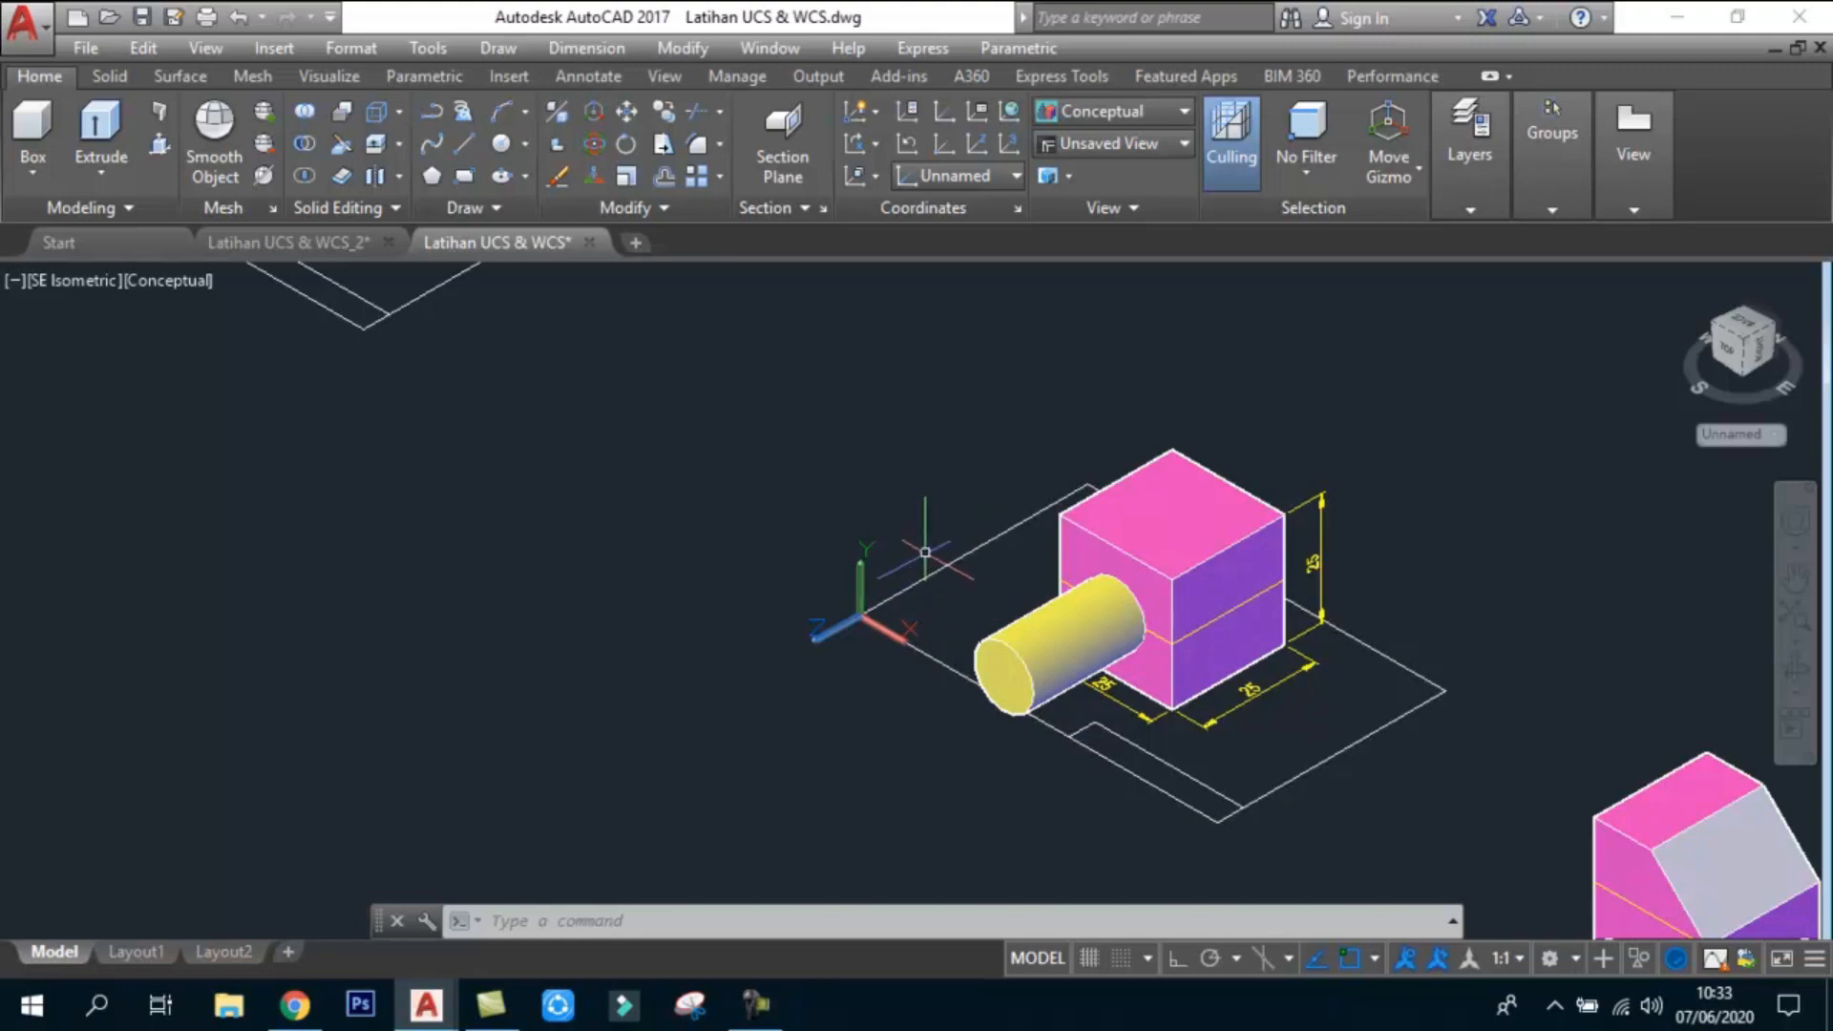
# Step: Restore the World coordinate system and bring the cut-off box into view
pyautogui.click(1010, 113)
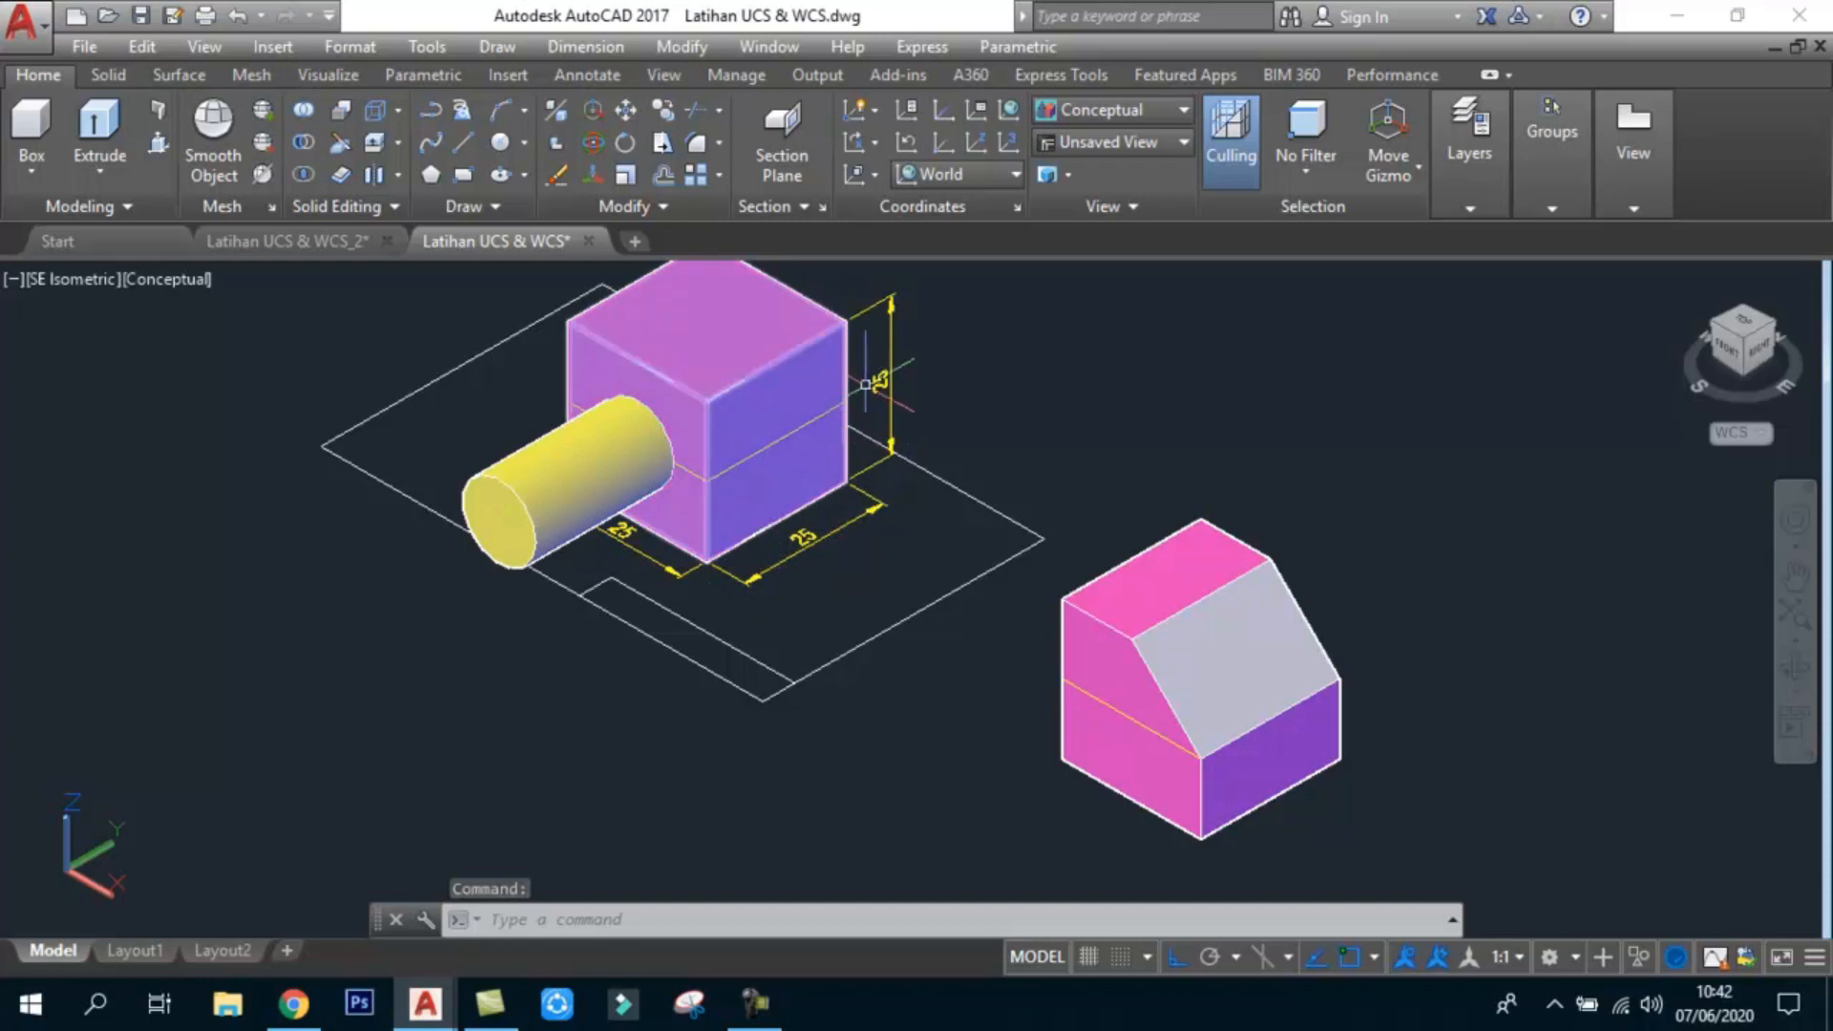
pyautogui.moveTo(954, 542)
pyautogui.mouseDown(button='middle')
pyautogui.moveTo(979, 480)
pyautogui.moveTo(925, 519)
pyautogui.mouseUp(button='middle')
pyautogui.press('Escape')
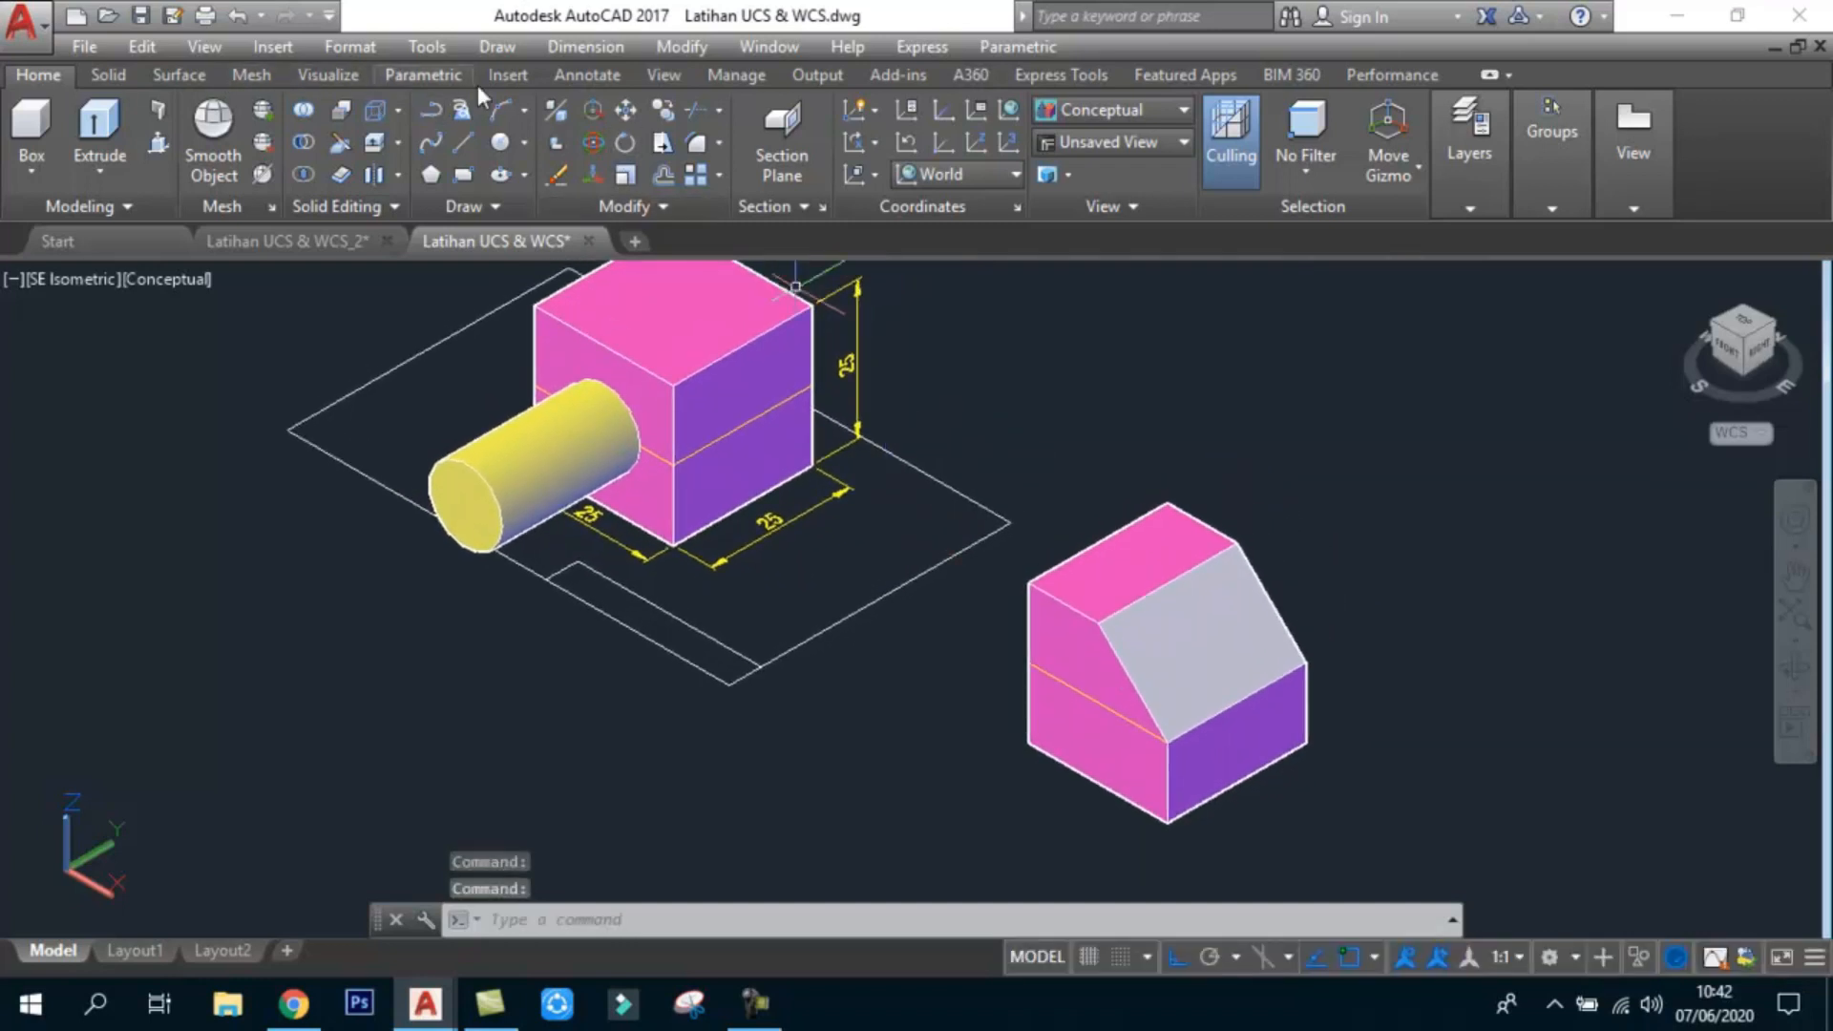
# Step: Add a linear dimension along the bottom edge of the cut-off box's pink side face
pyautogui.click(613, 74)
pyautogui.click(512, 174)
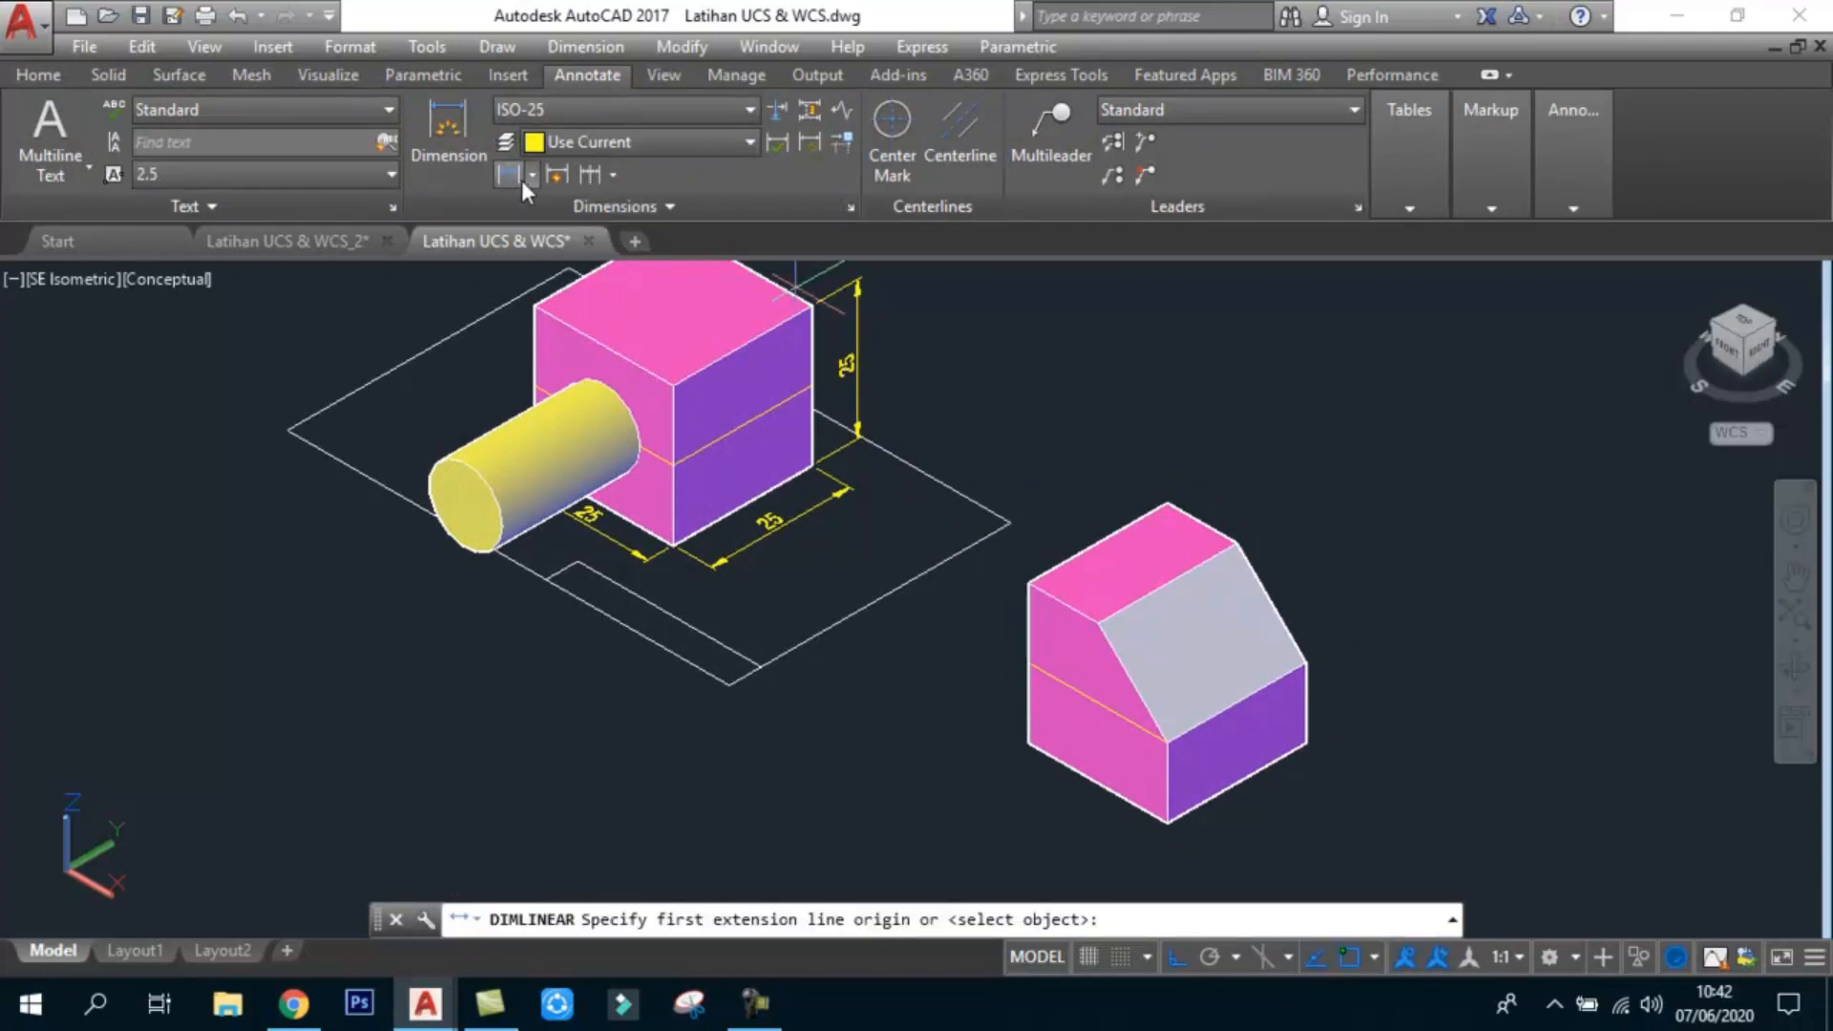
pyautogui.click(1167, 822)
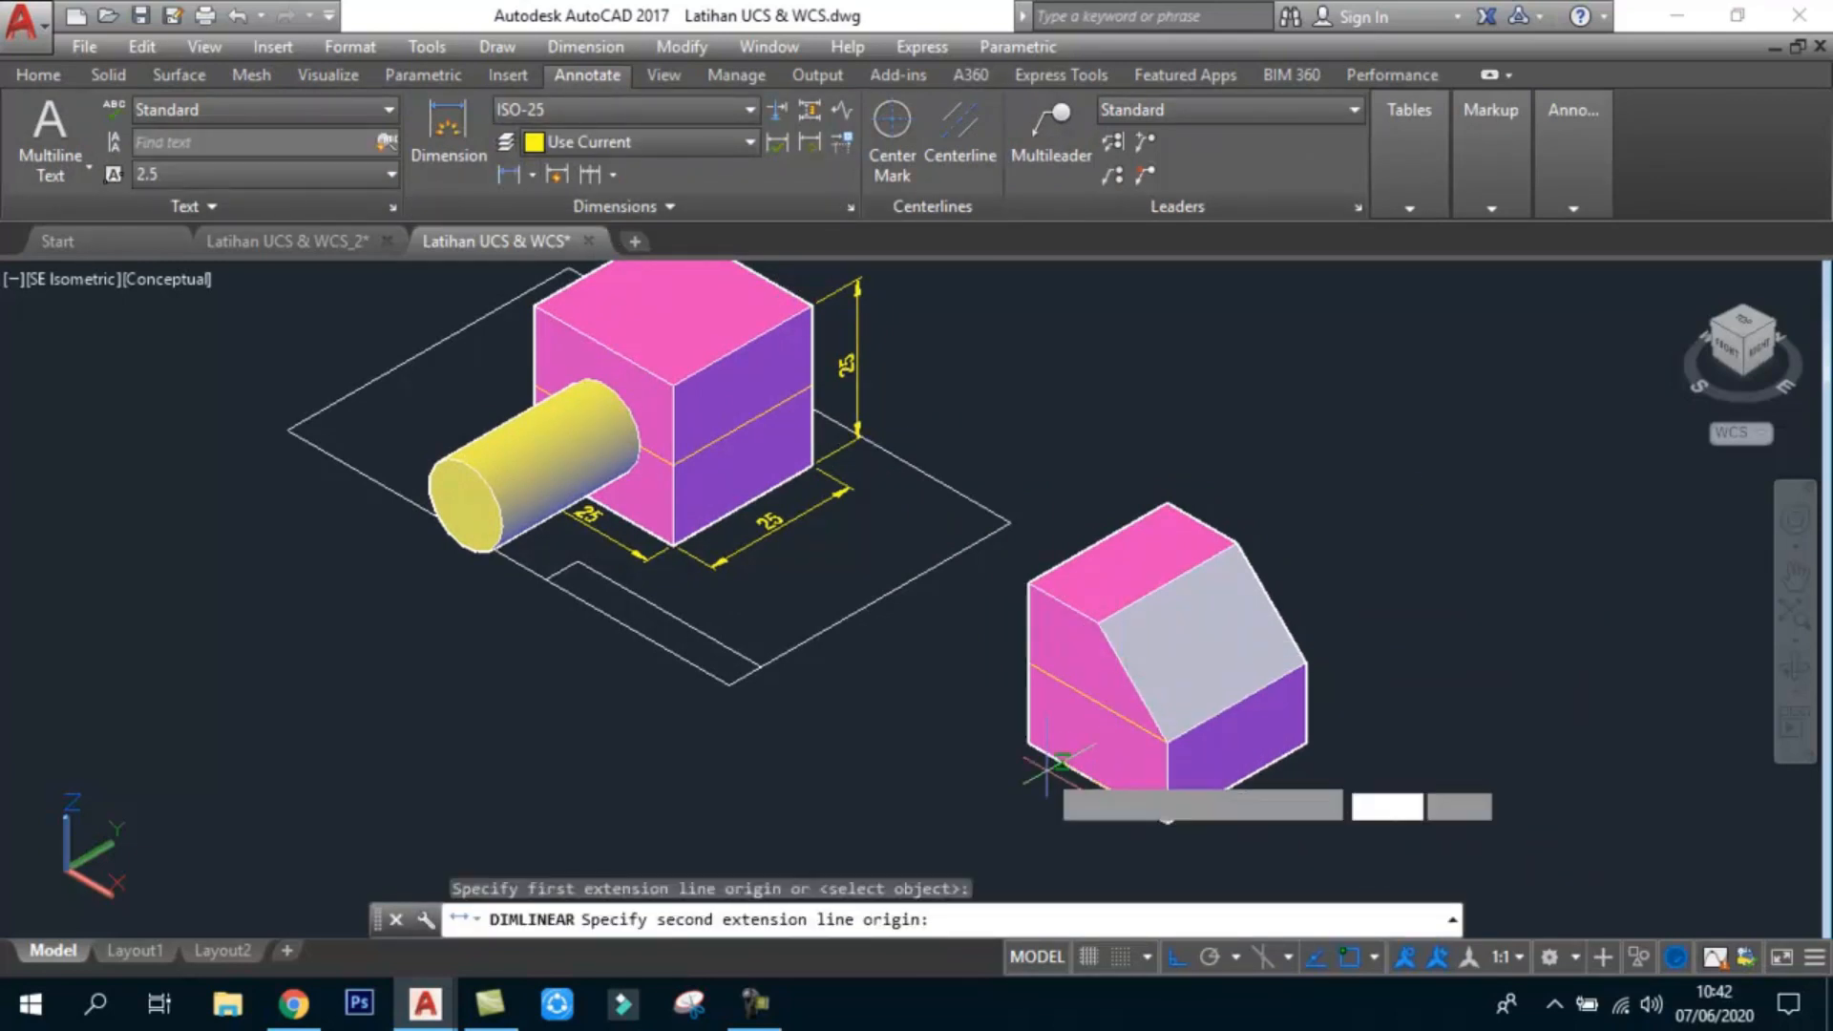
pyautogui.click(1030, 744)
pyautogui.click(957, 786)
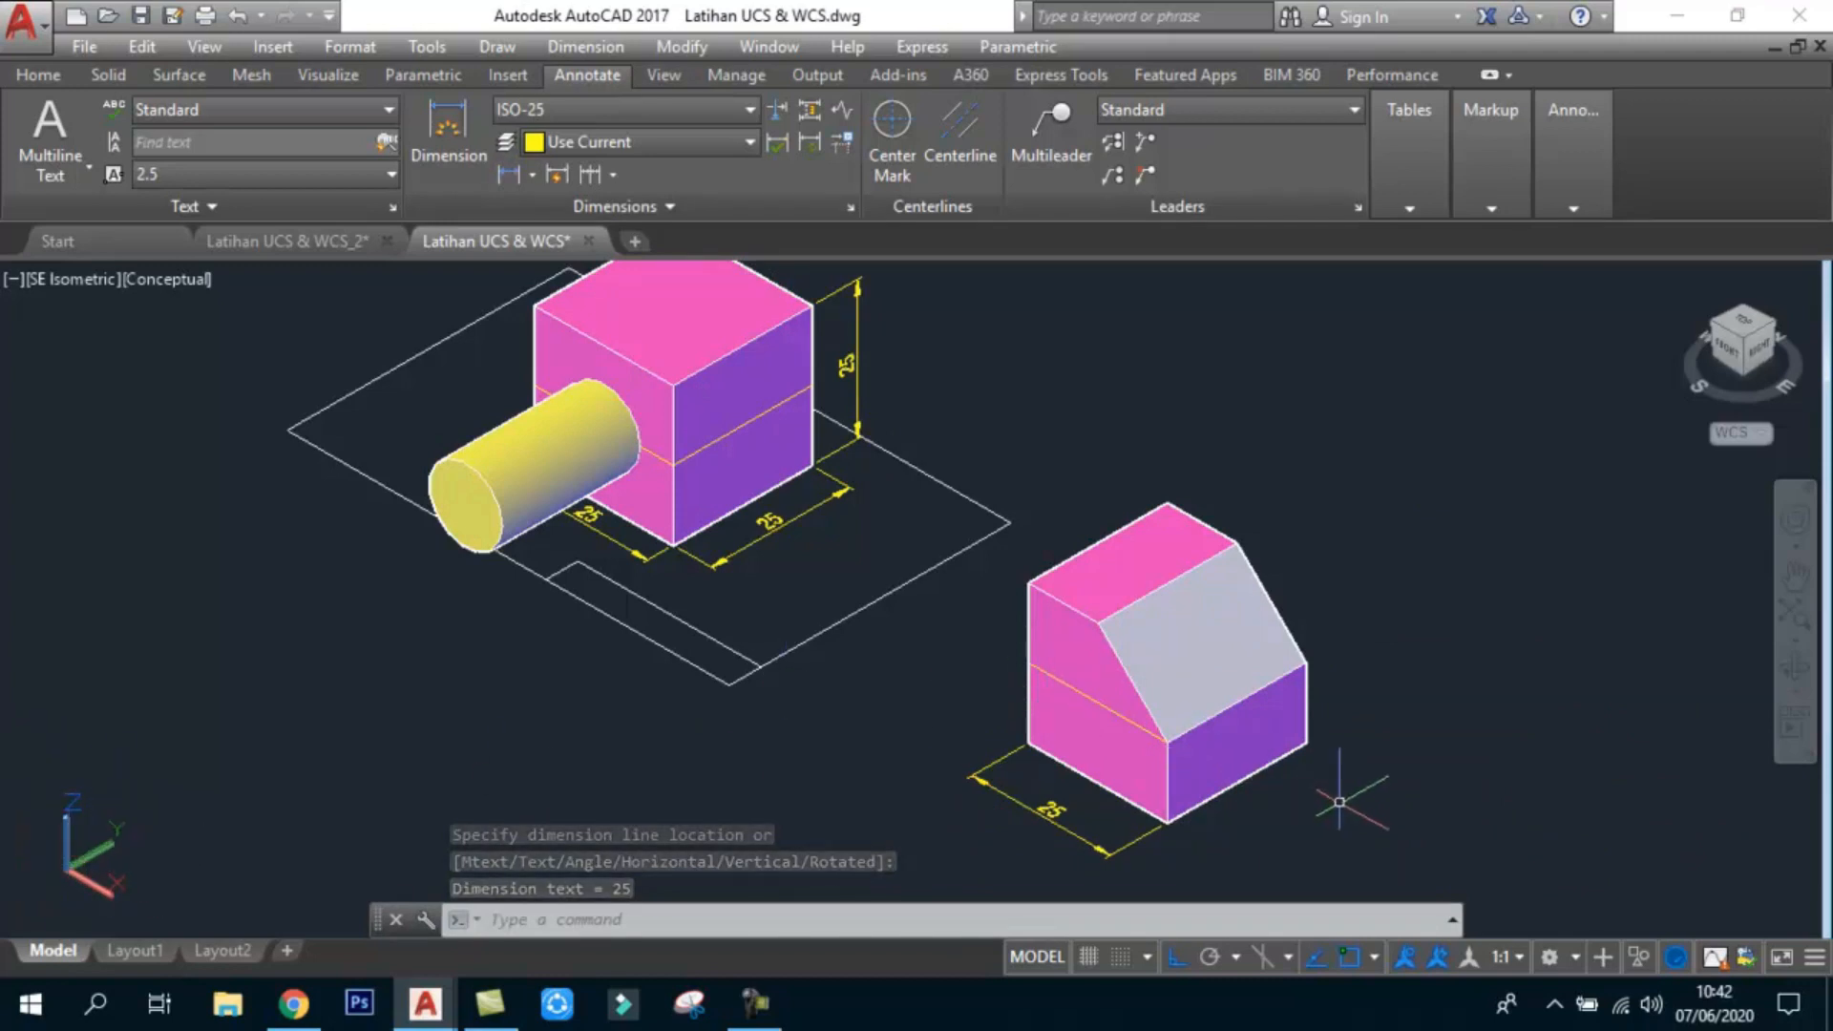
# Step: Add a linear dimension along the bottom edge of the cut-off box's purple face
pyautogui.click(507, 172)
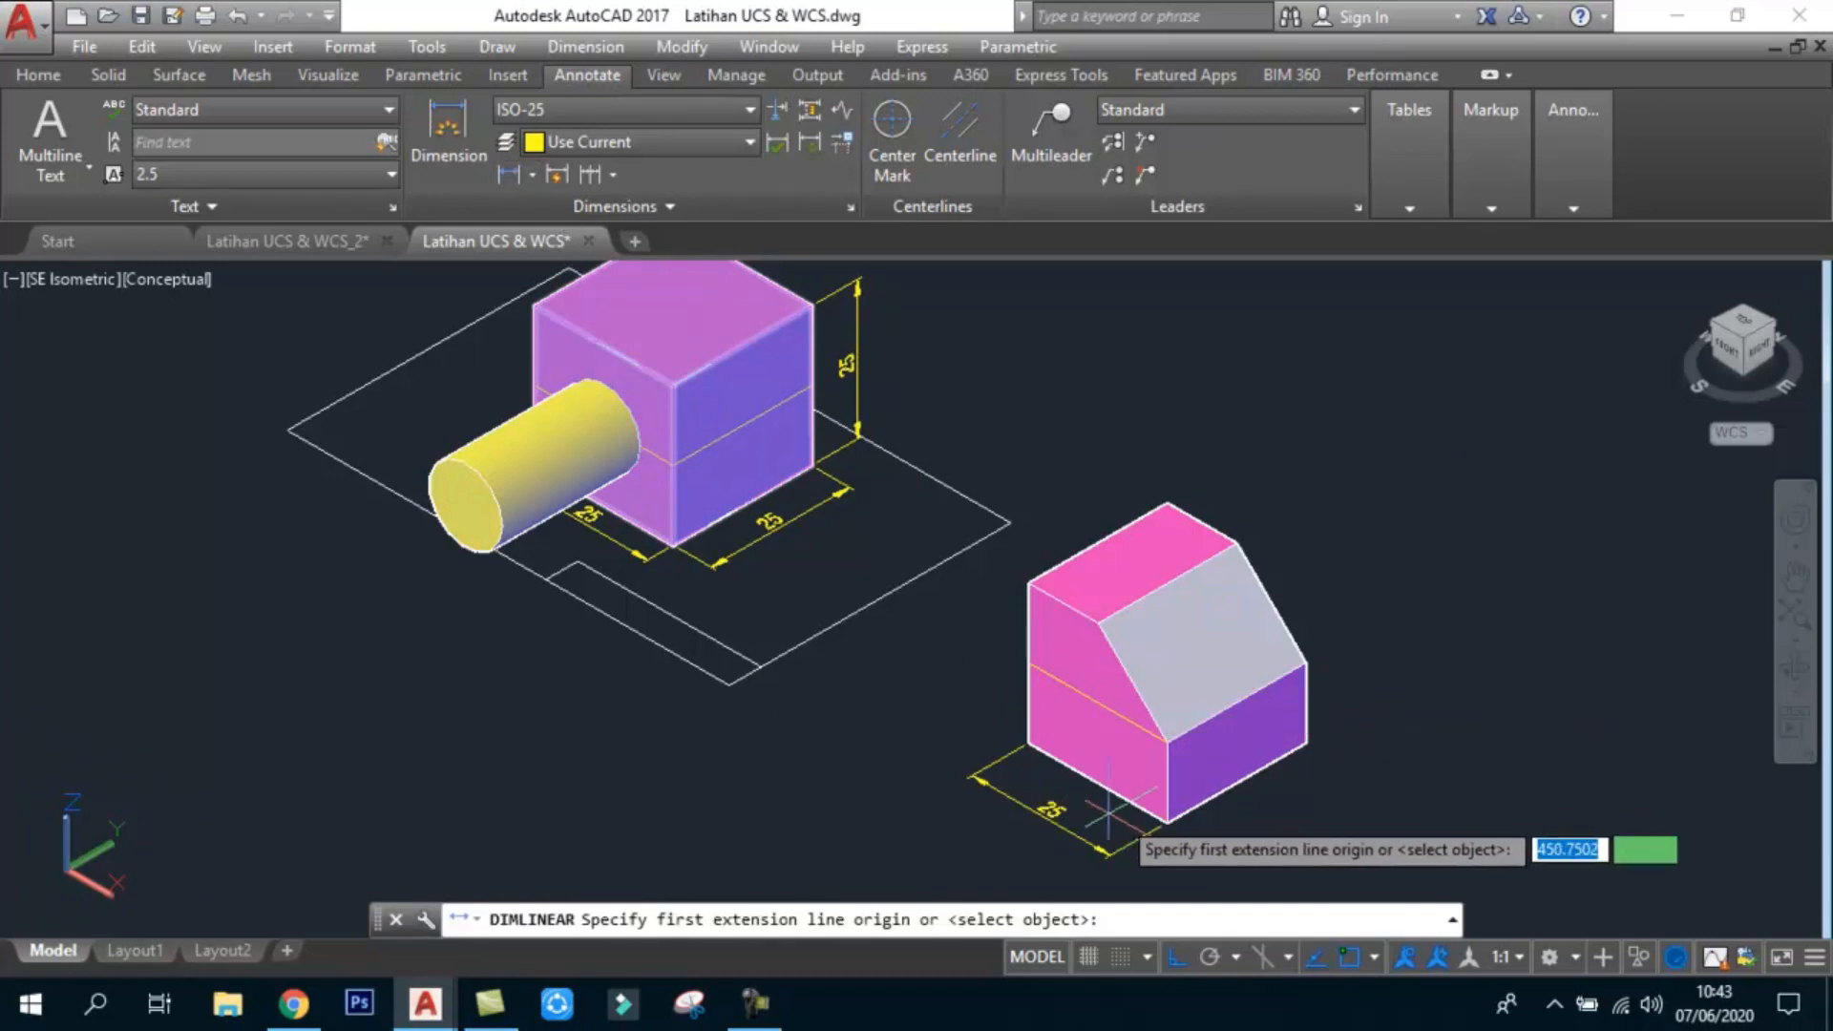
pyautogui.scroll(5, 1211, 857)
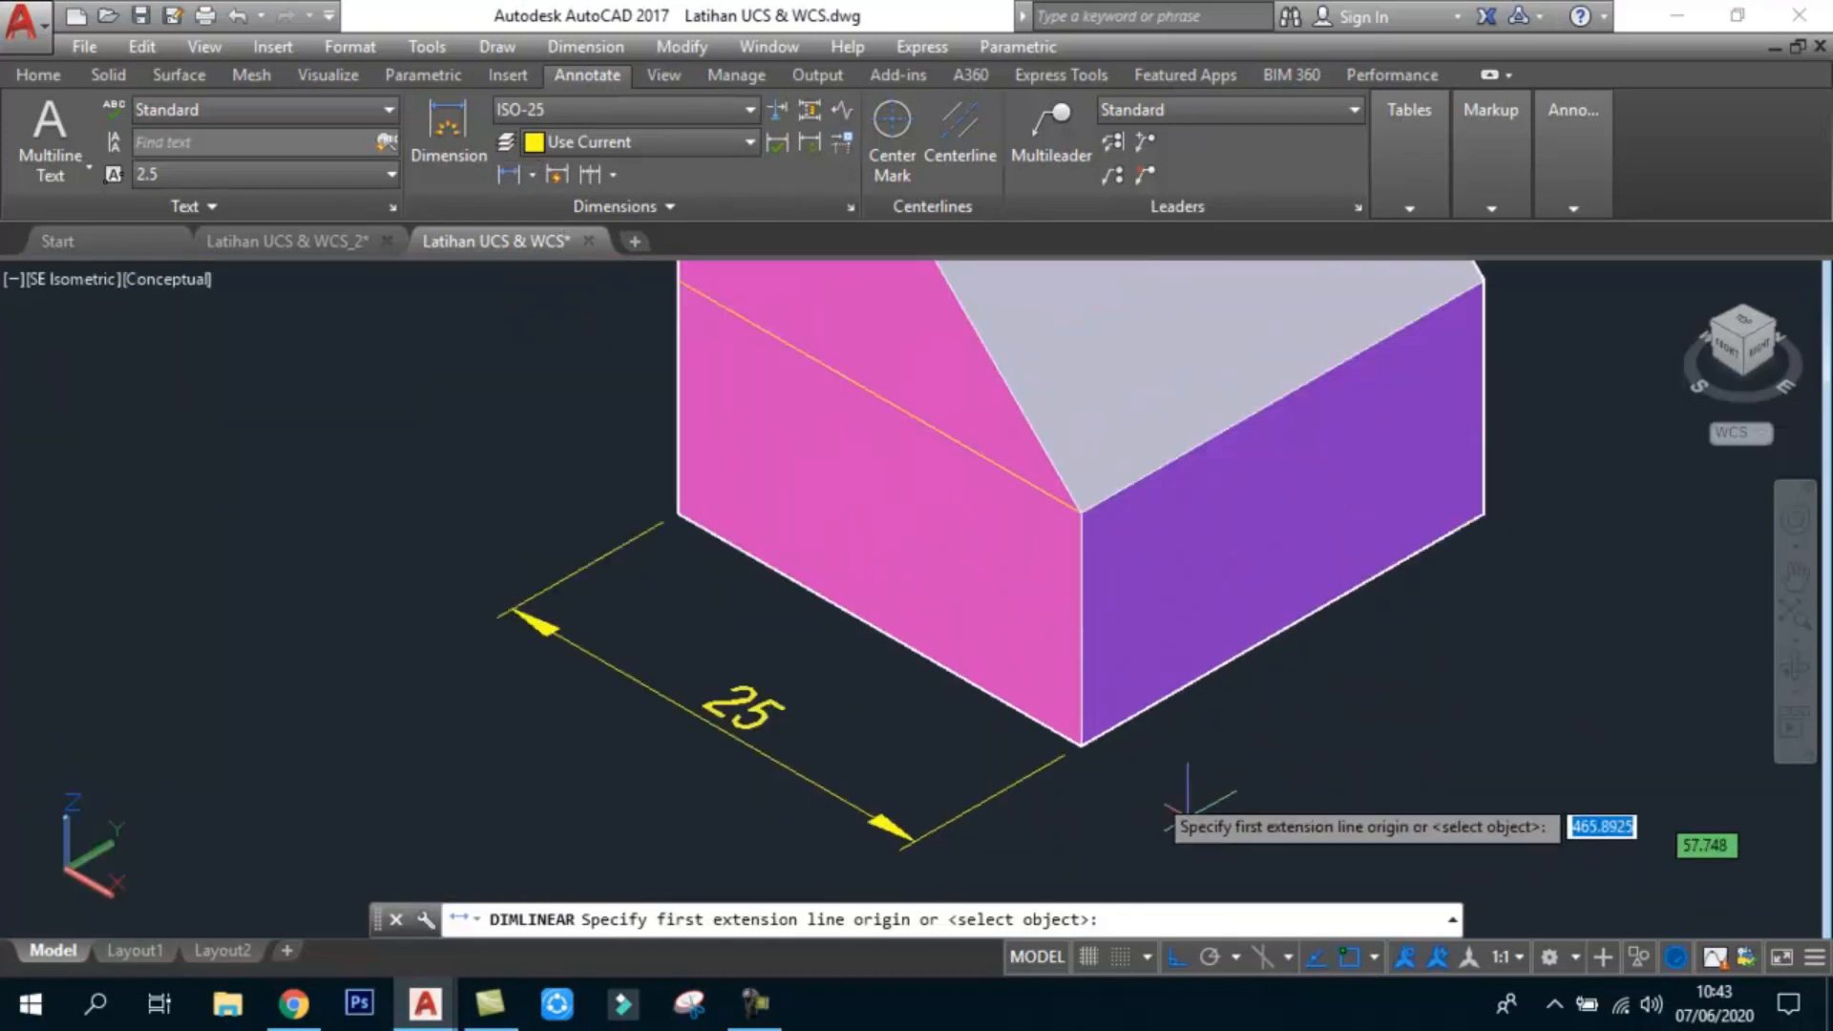
pyautogui.click(1080, 746)
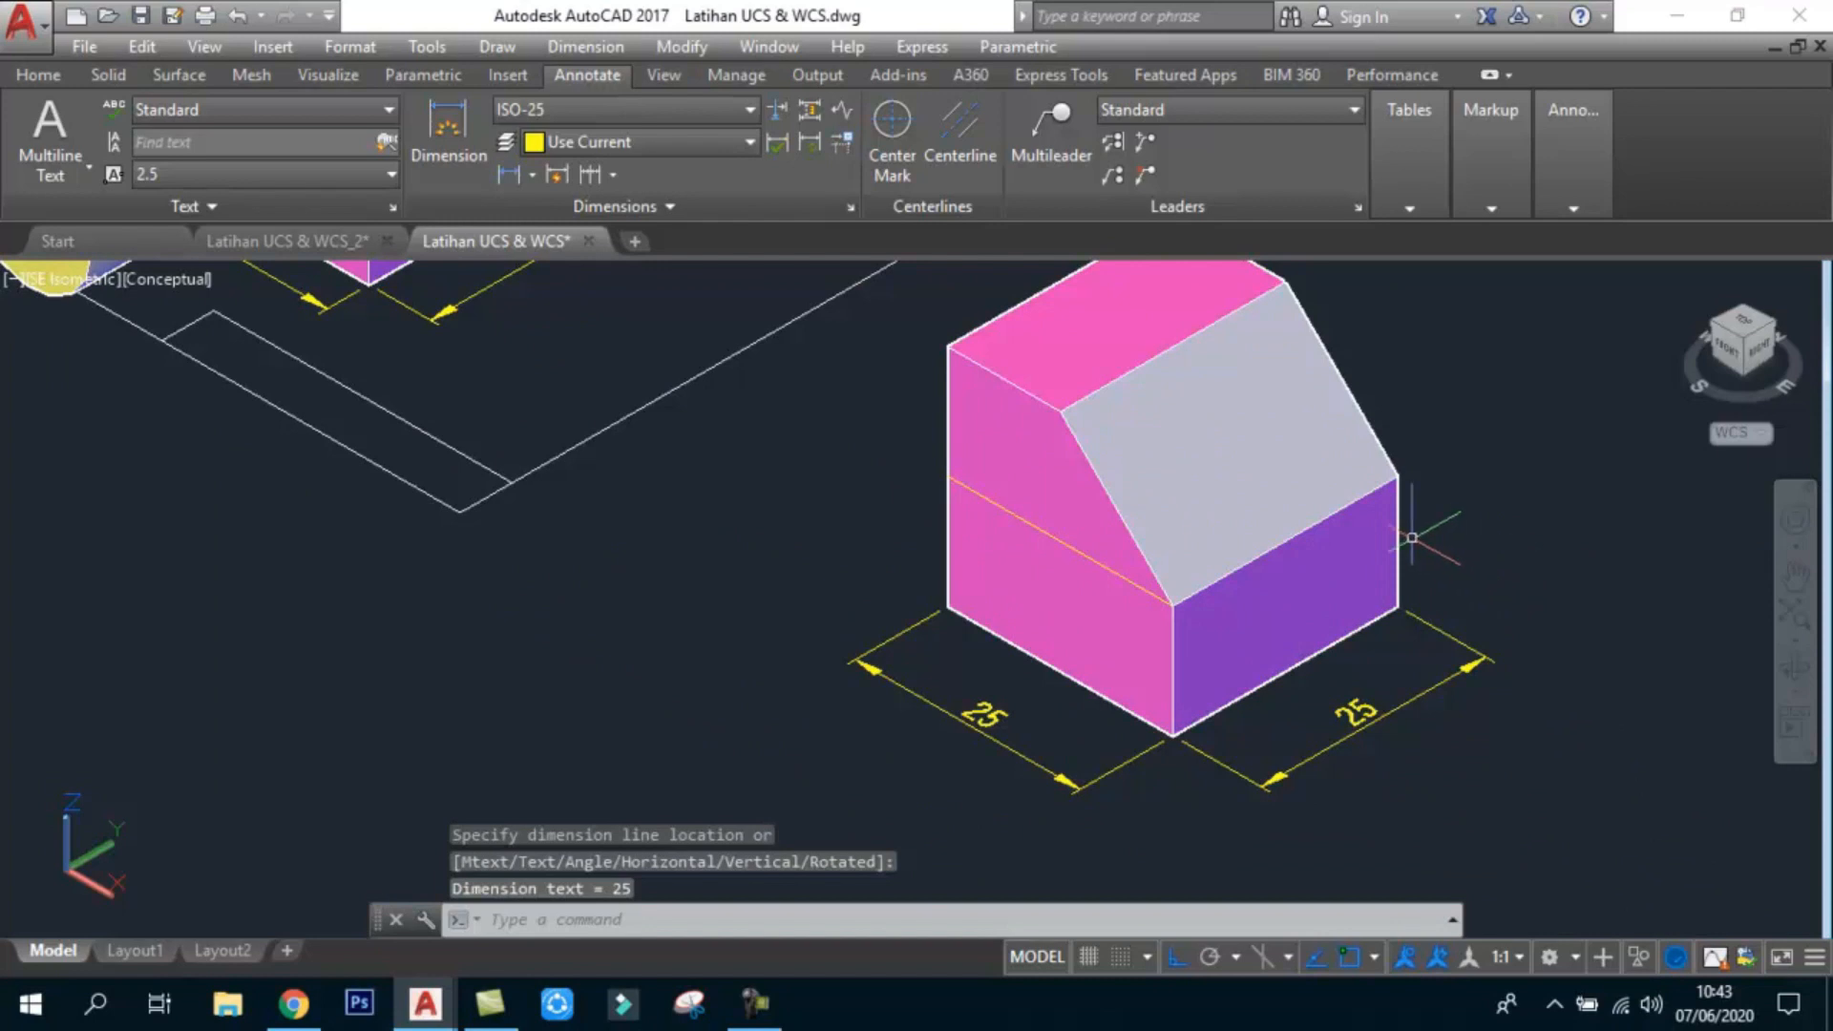
# Step: Try to dimension the height of the purple face's far vertical edge with the World UCS active, placing the dimension beside the box
pyautogui.scroll(2, 1425, 497)
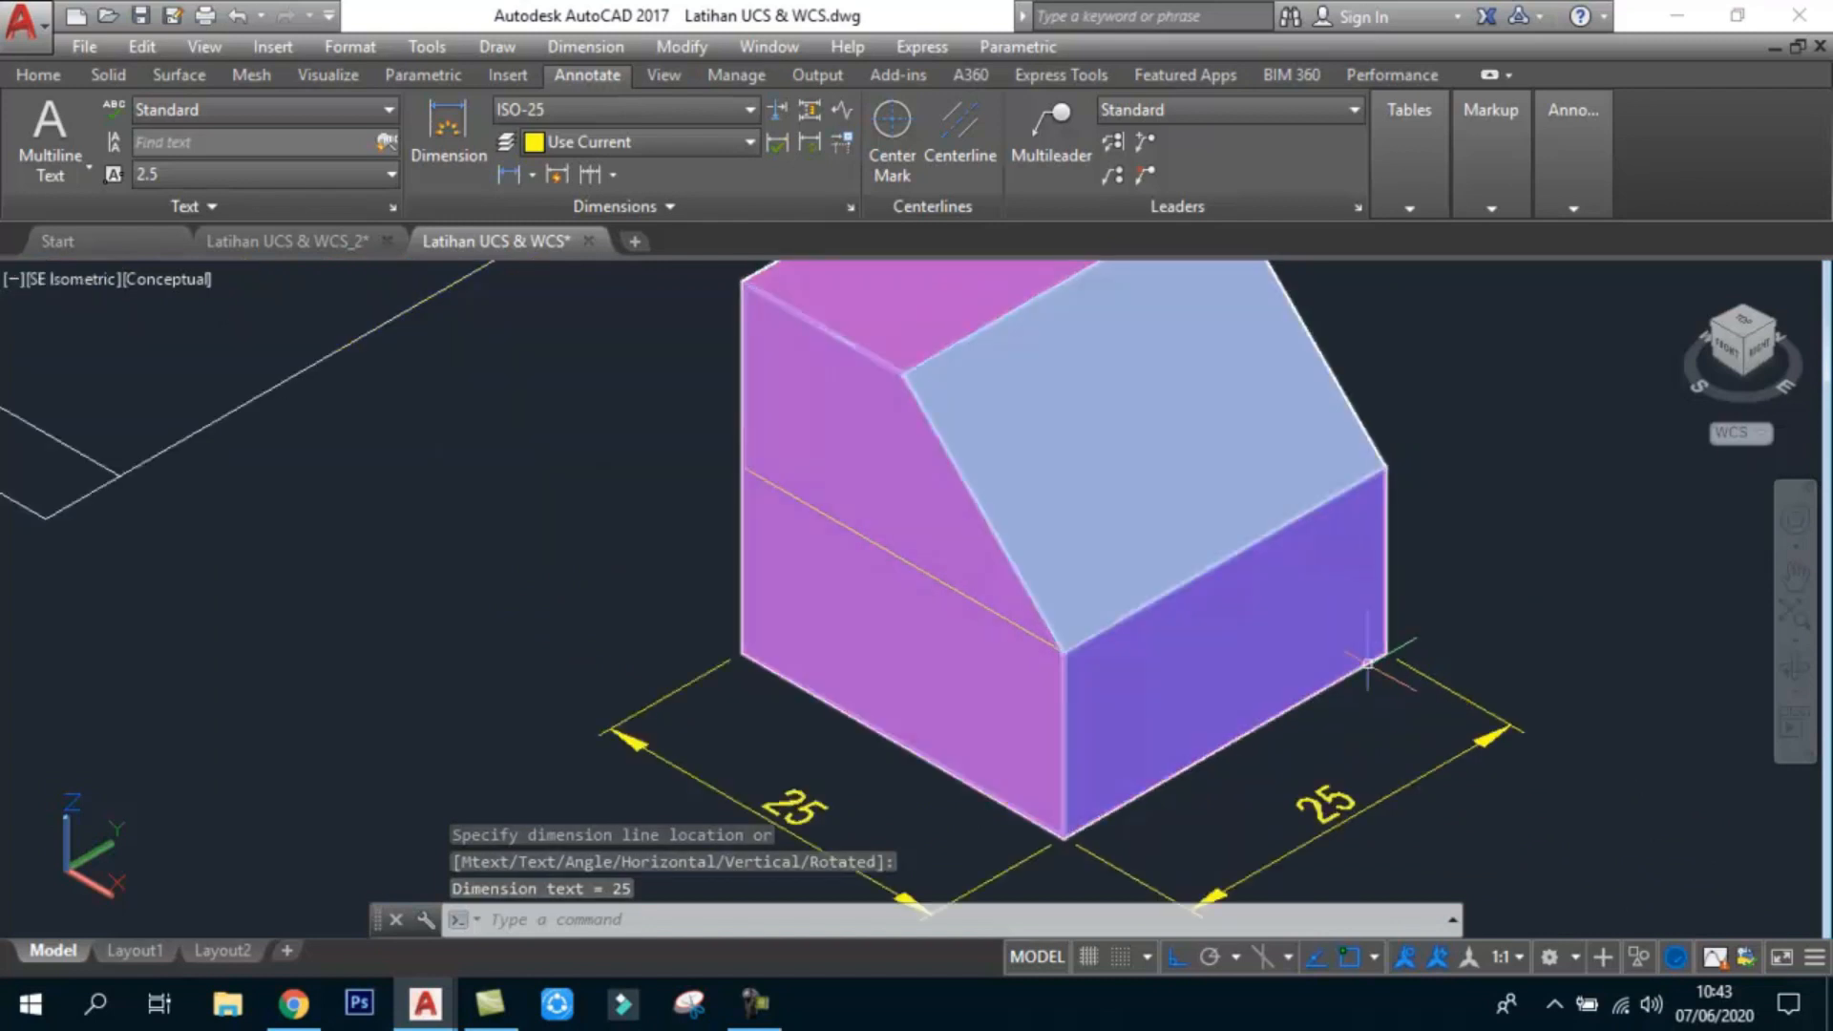
pyautogui.scroll(-2, 1032, 546)
pyautogui.scroll(3, 1103, 573)
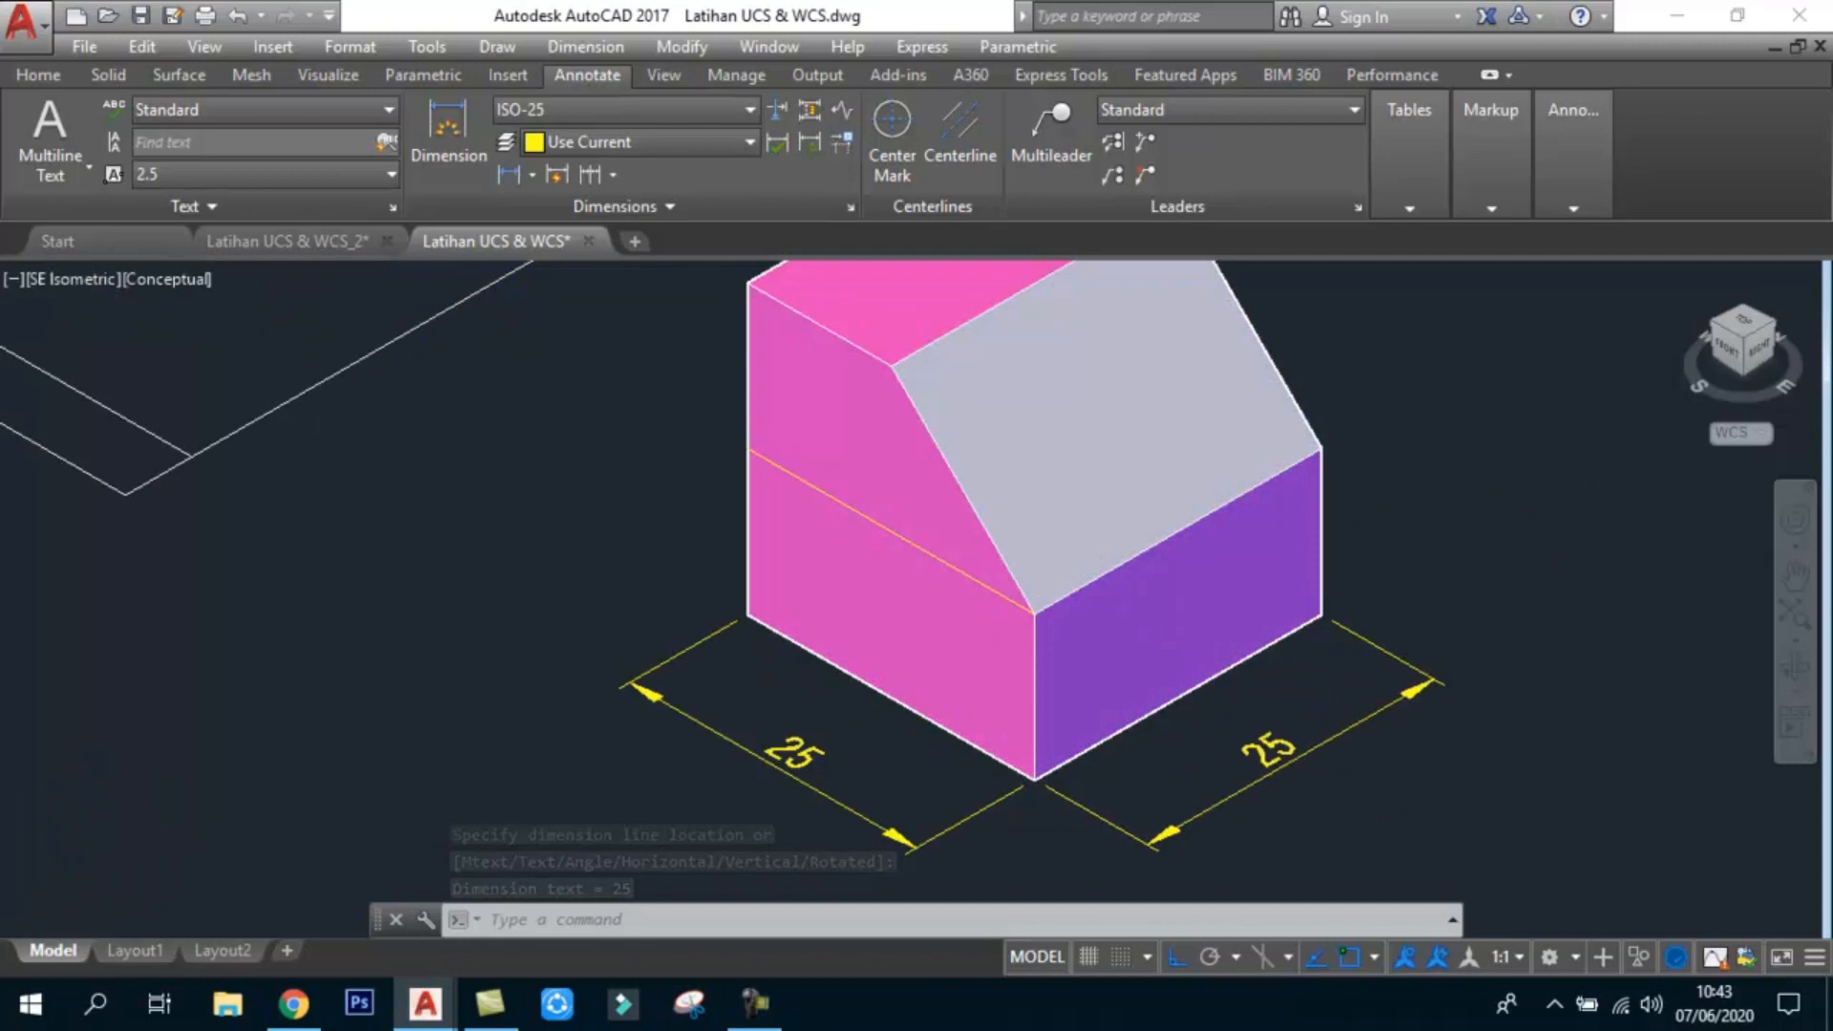
pyautogui.scroll(-2, 974, 544)
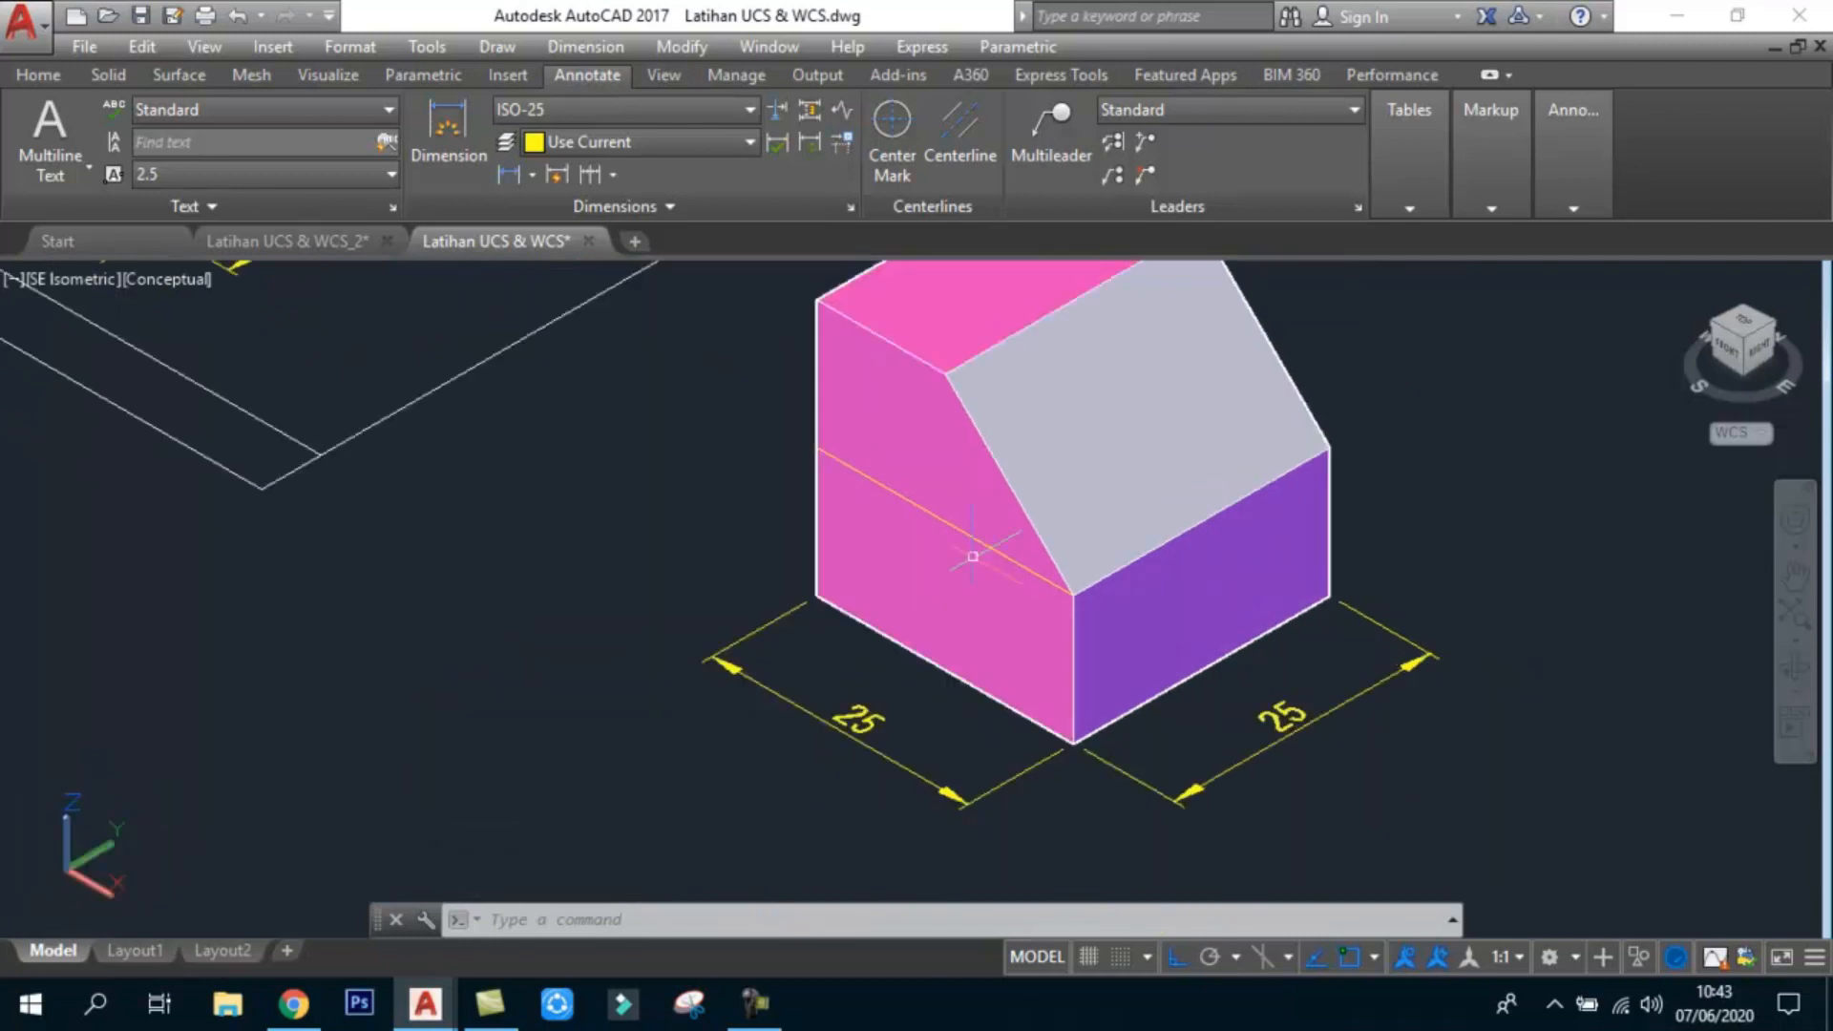
pyautogui.click(512, 175)
pyautogui.click(1333, 597)
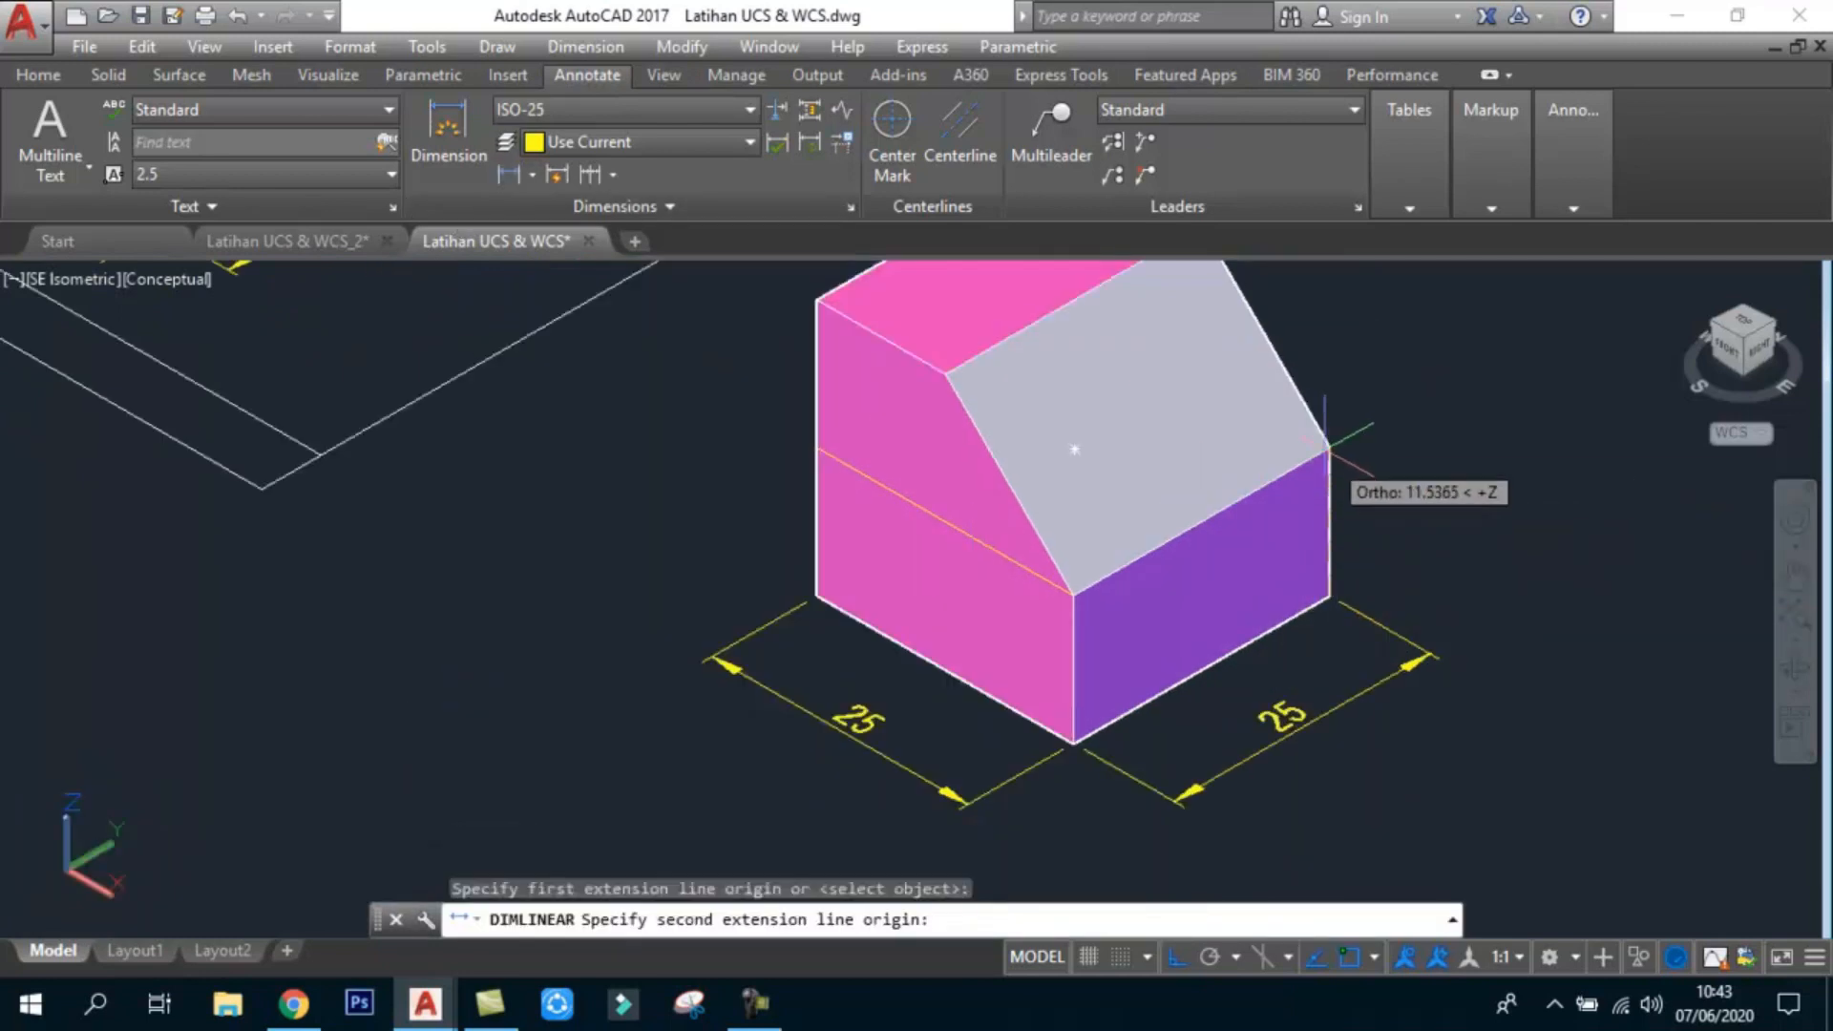
pyautogui.click(1329, 448)
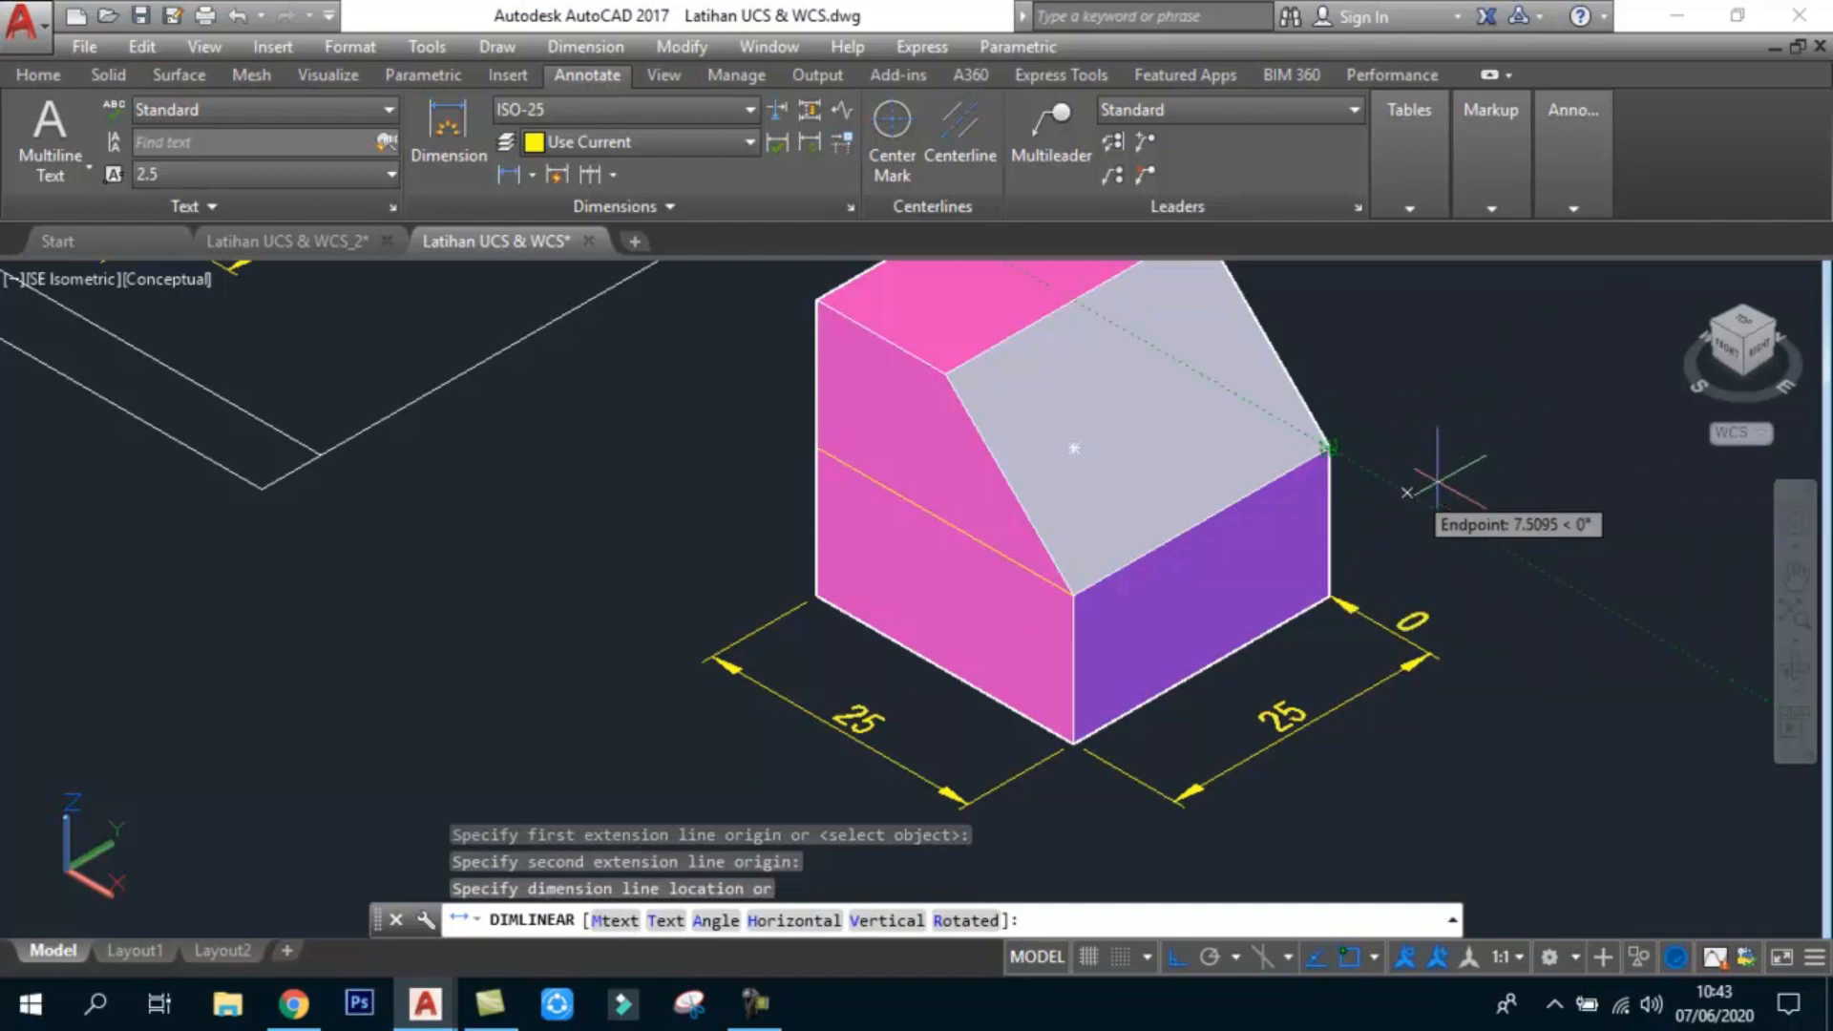
pyautogui.click(1491, 507)
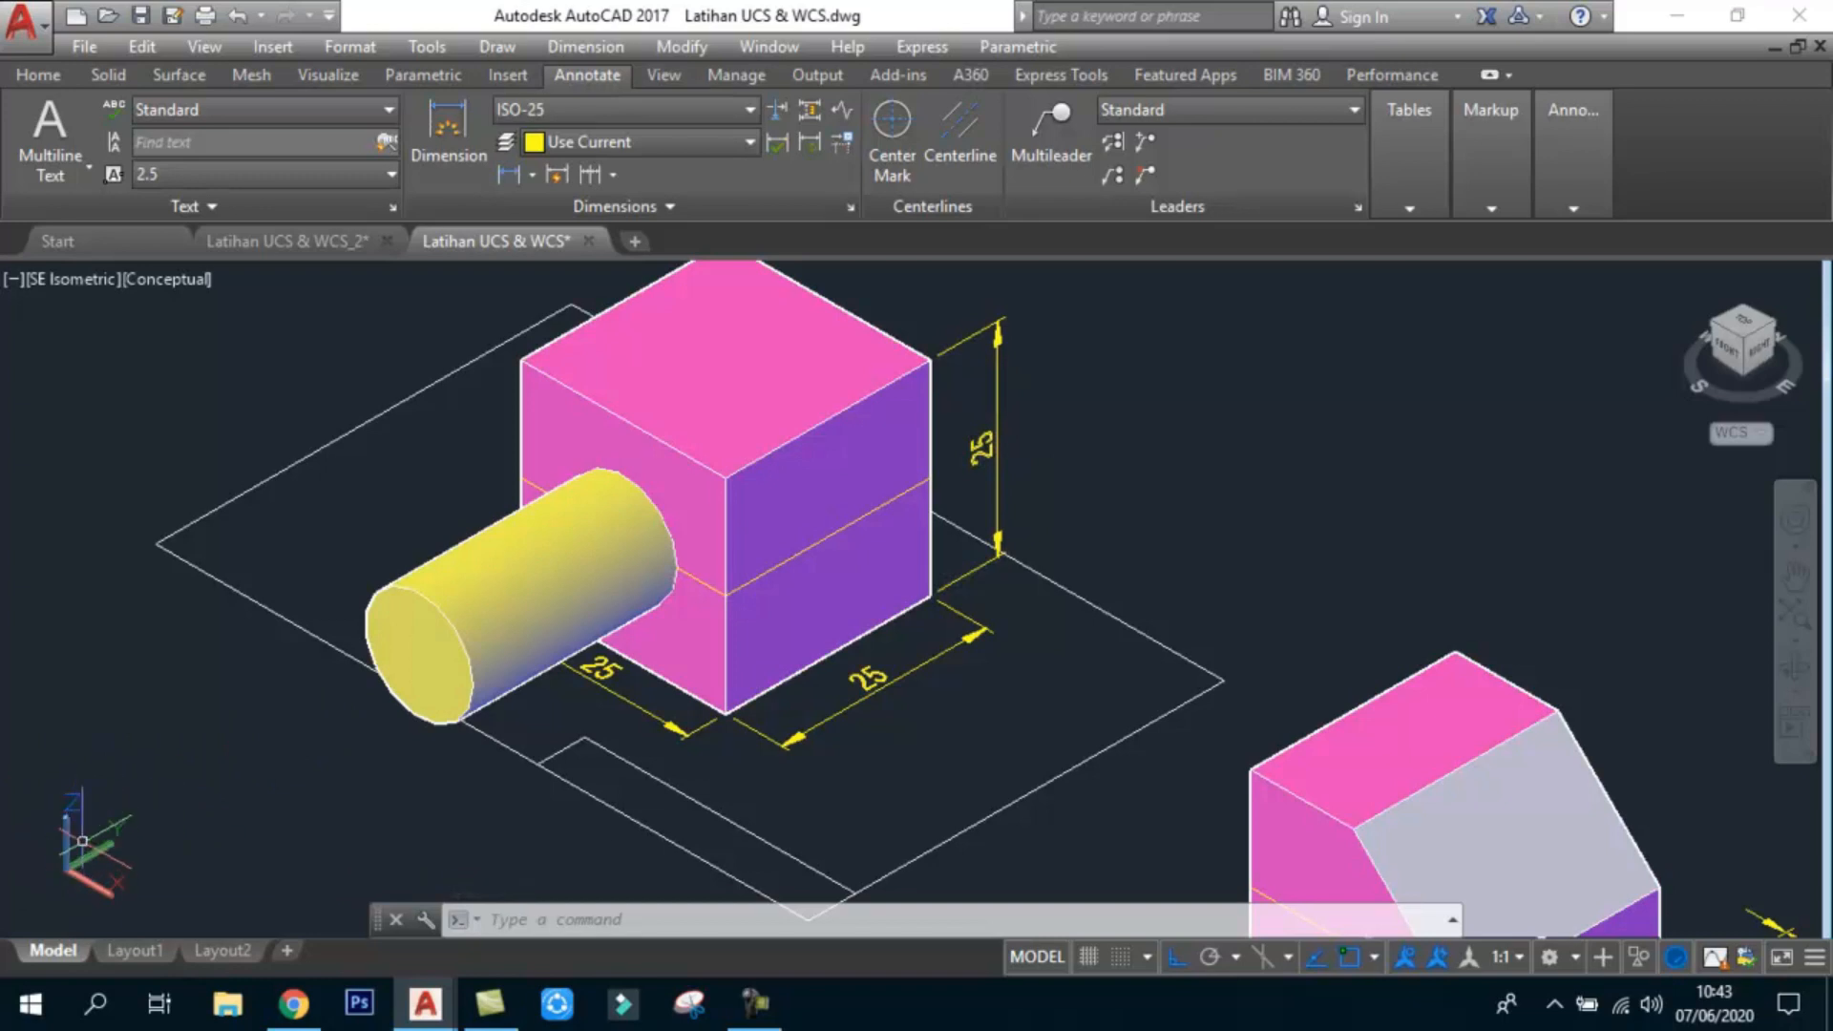
# Step: Move the UCS origin to the sloped face's lower front corner and point its X axis along the purple face's top edge
pyautogui.scroll(-3, 468, 534)
pyautogui.scroll(5, 821, 768)
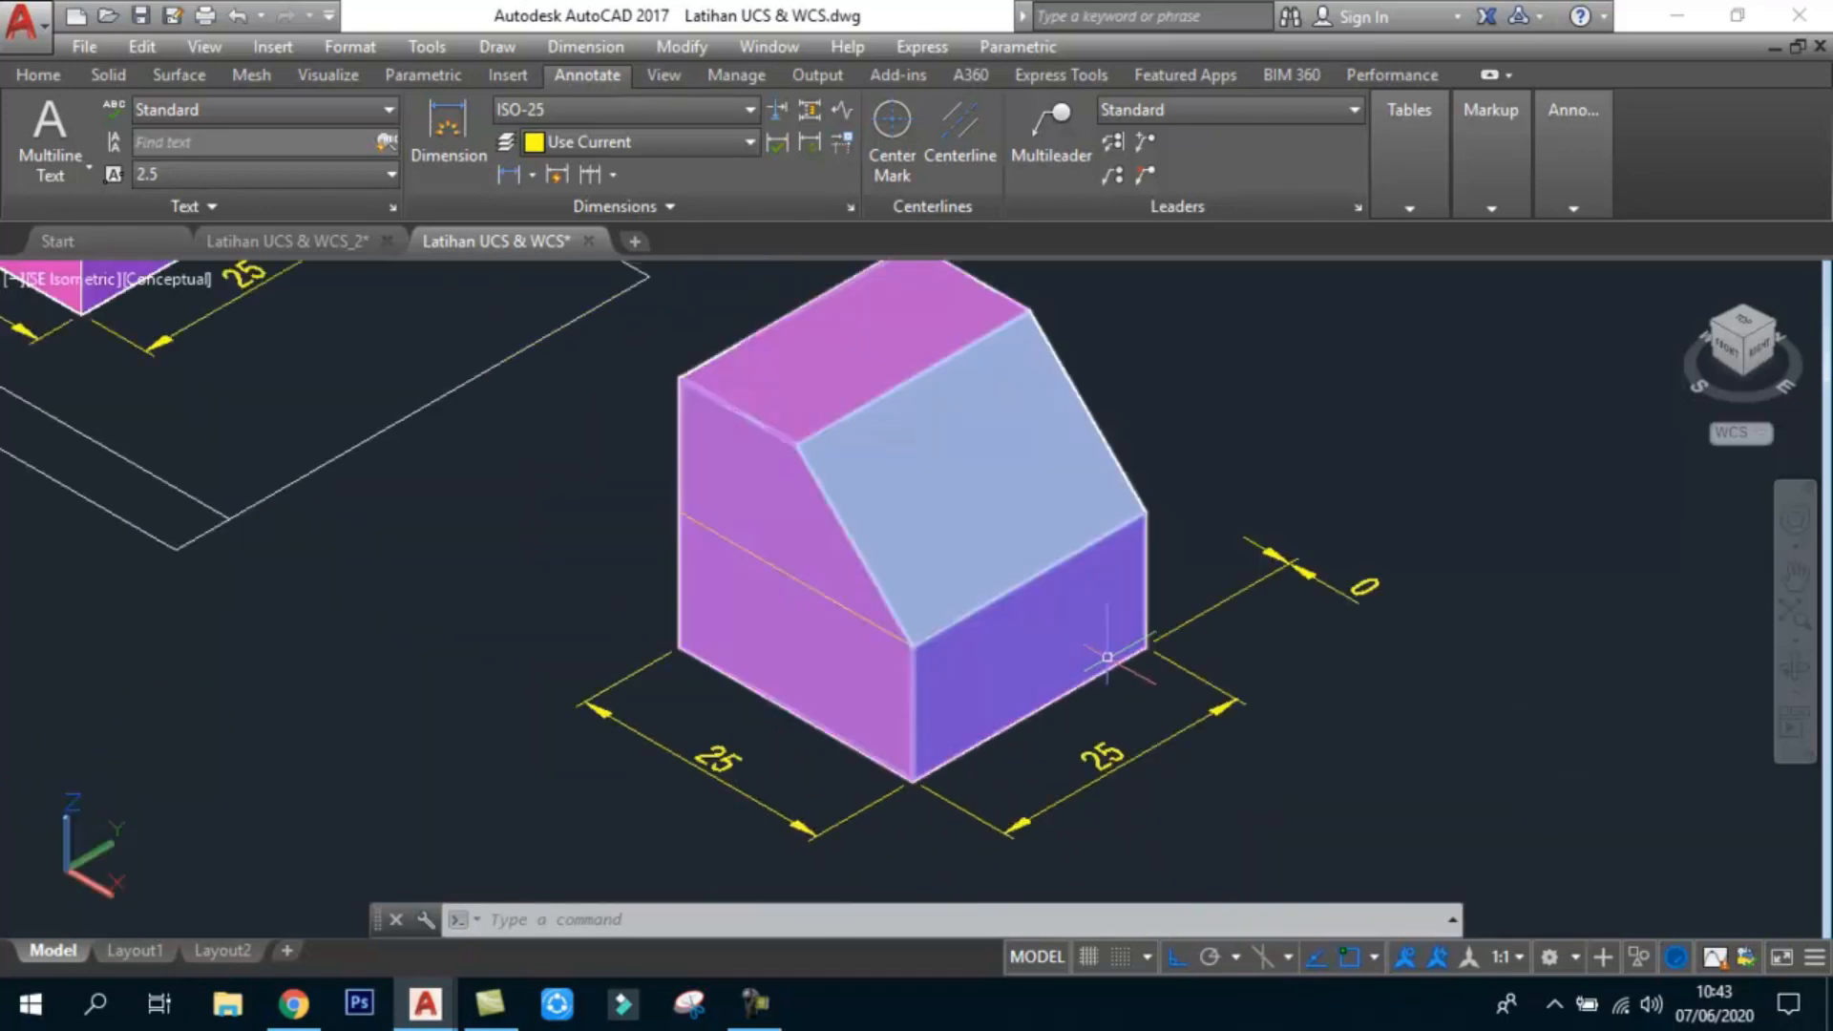
pyautogui.moveTo(1090, 657); pyautogui.dragTo(1039, 640, button='middle')
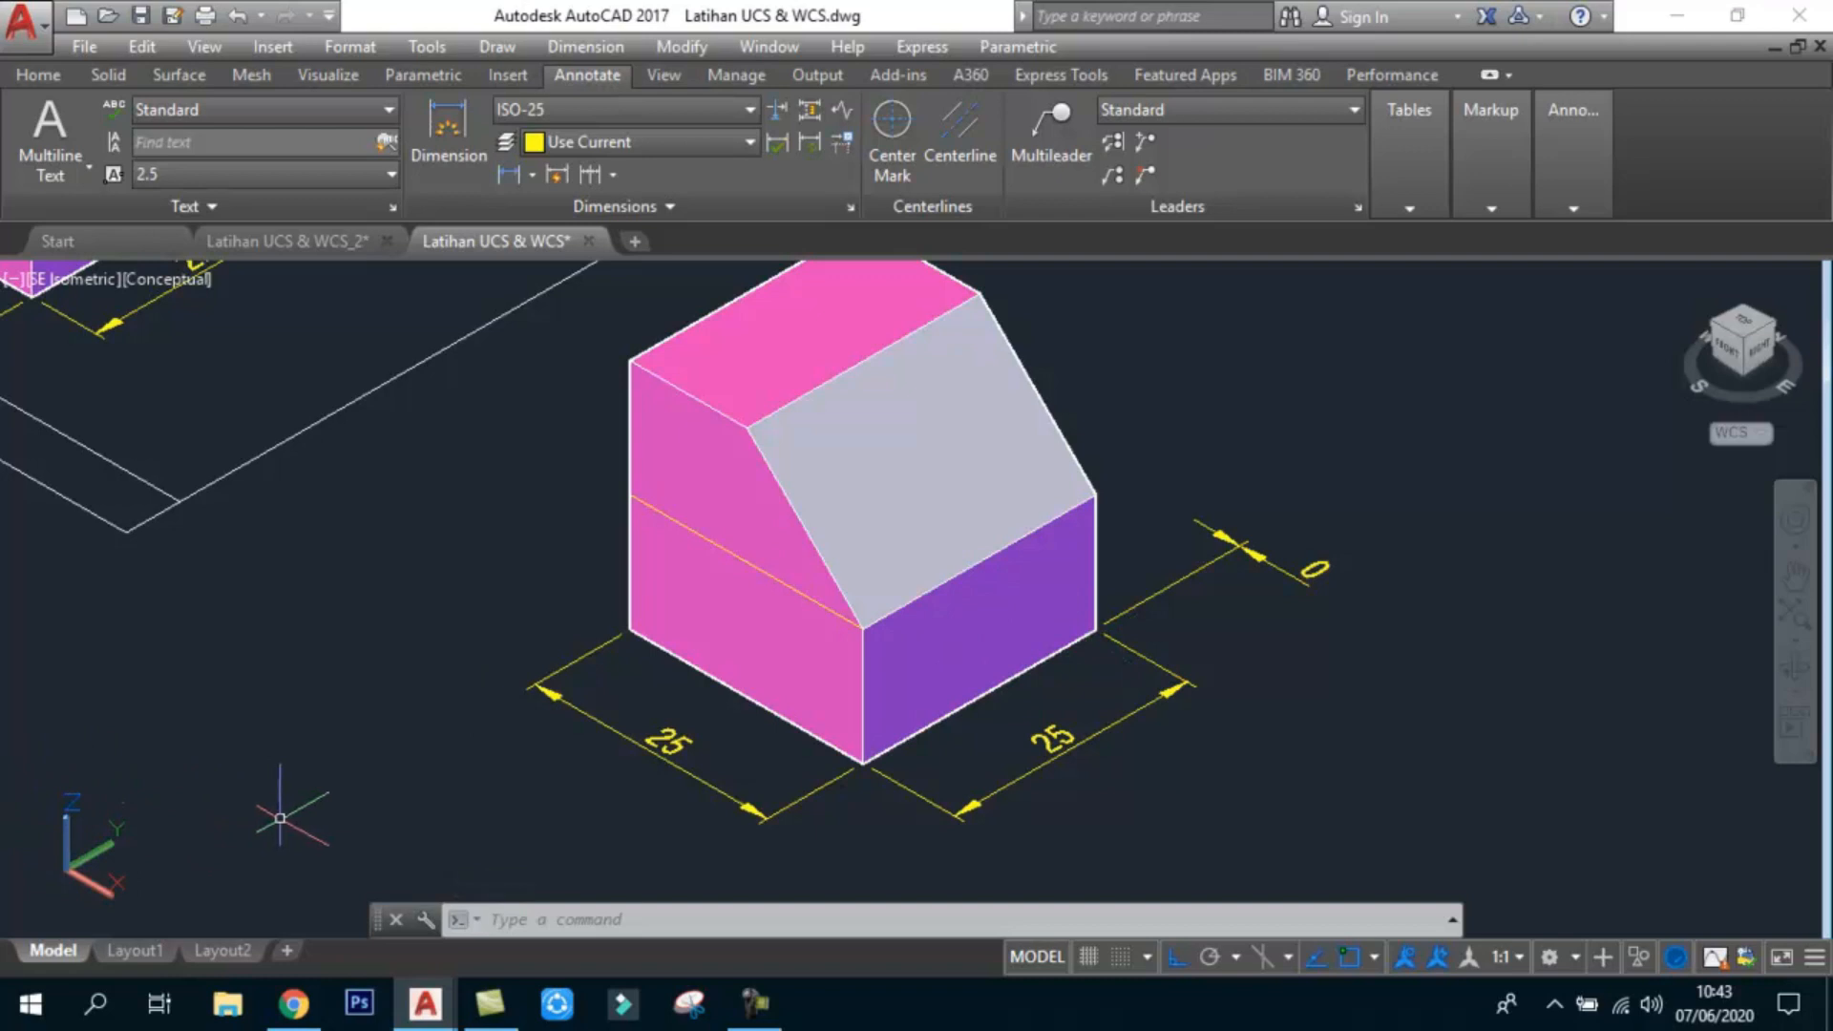
pyautogui.click(75, 853)
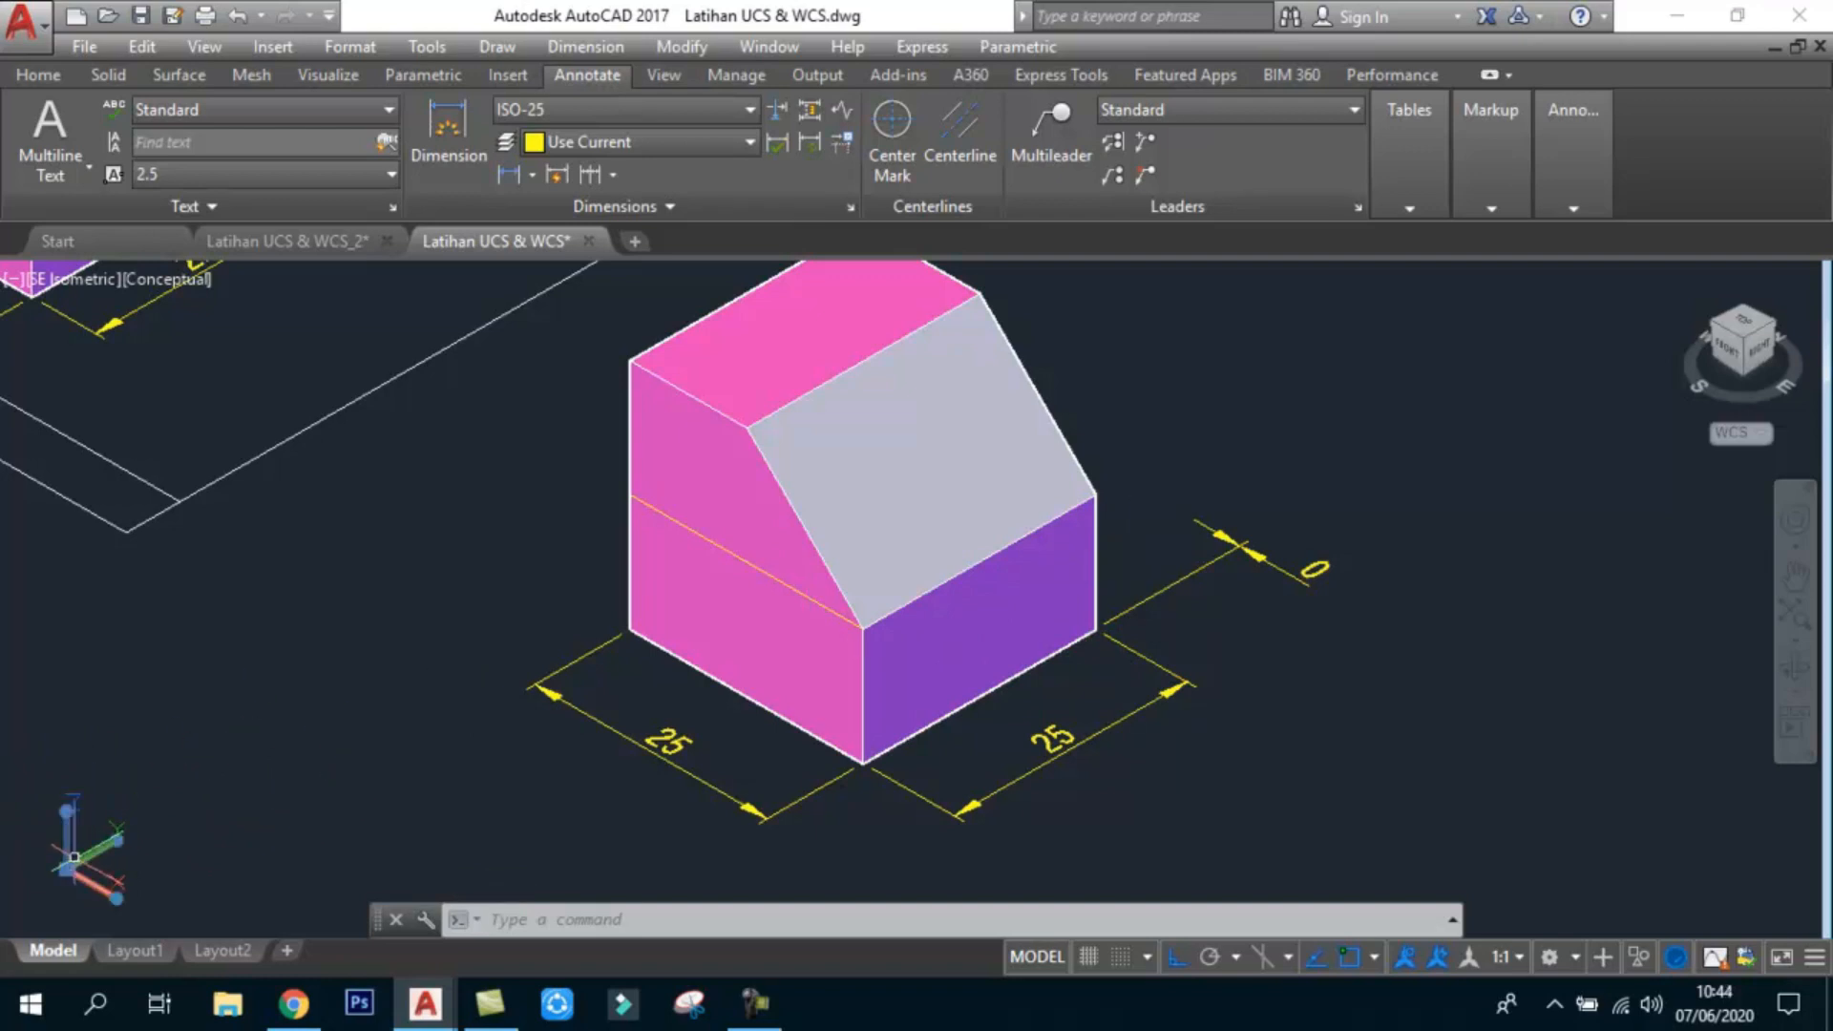
pyautogui.click(88, 868)
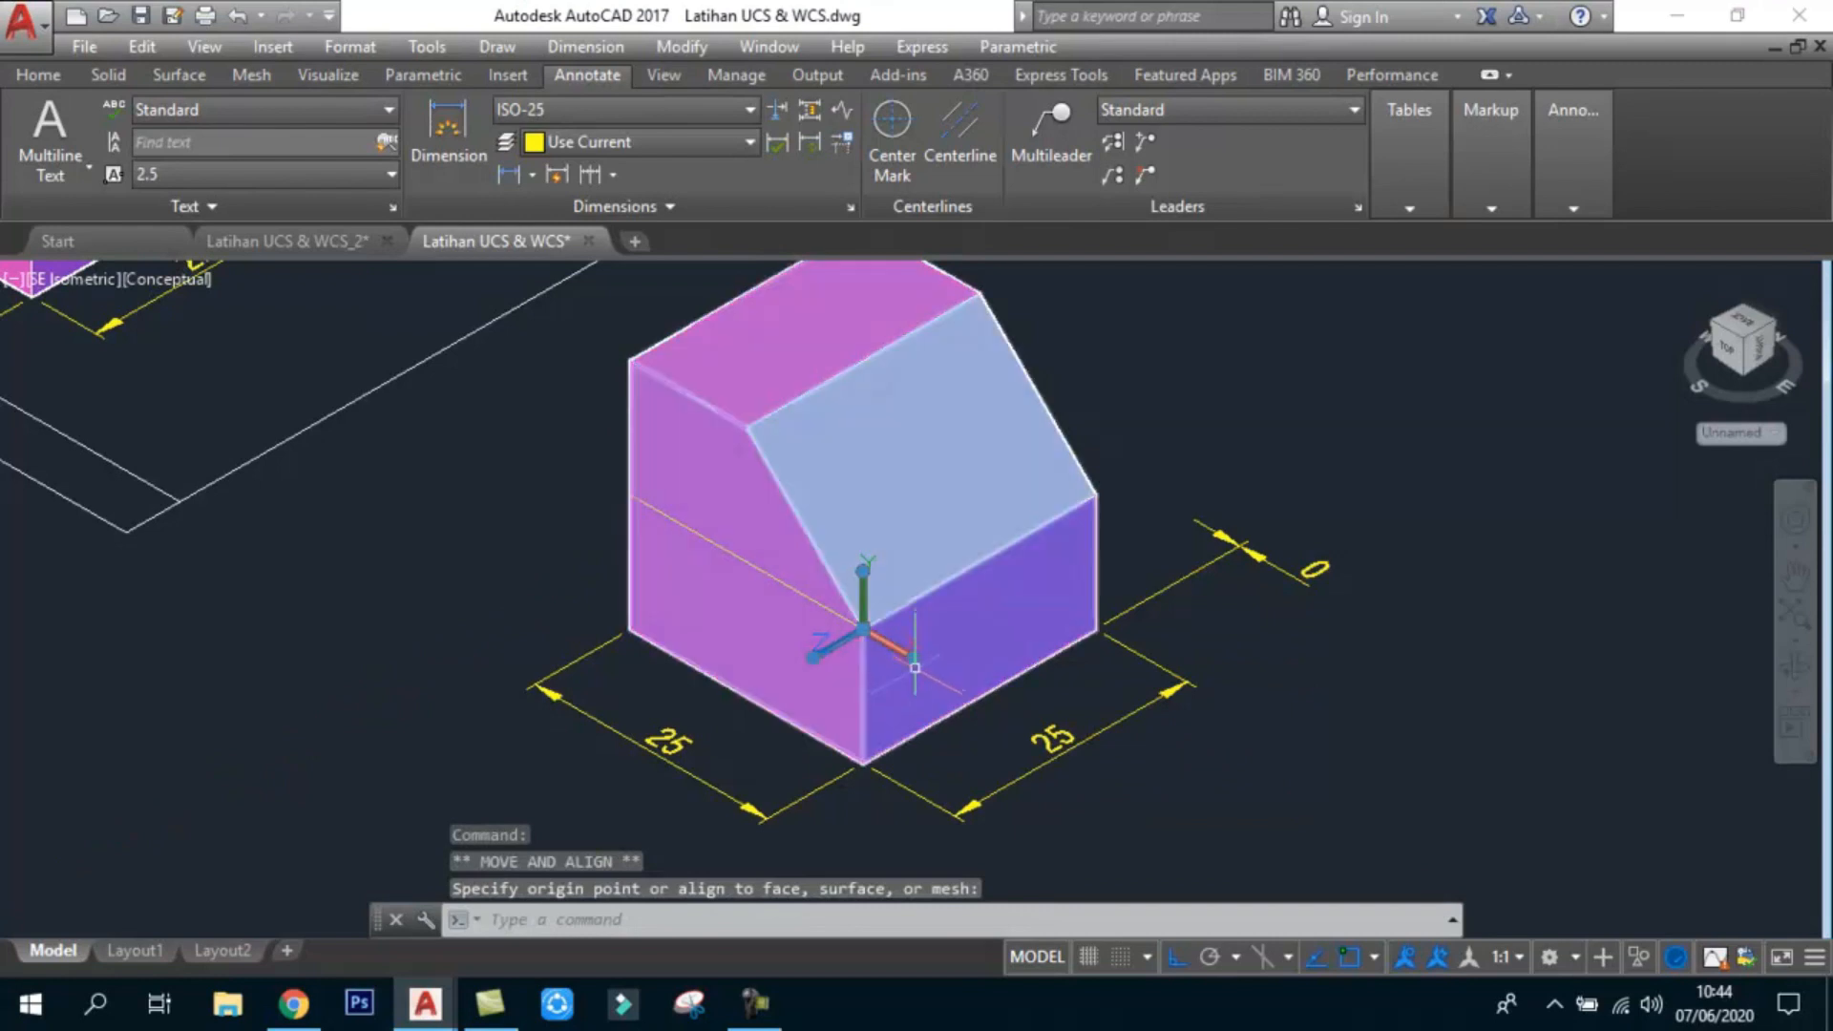
pyautogui.click(863, 629)
pyautogui.press('Return')
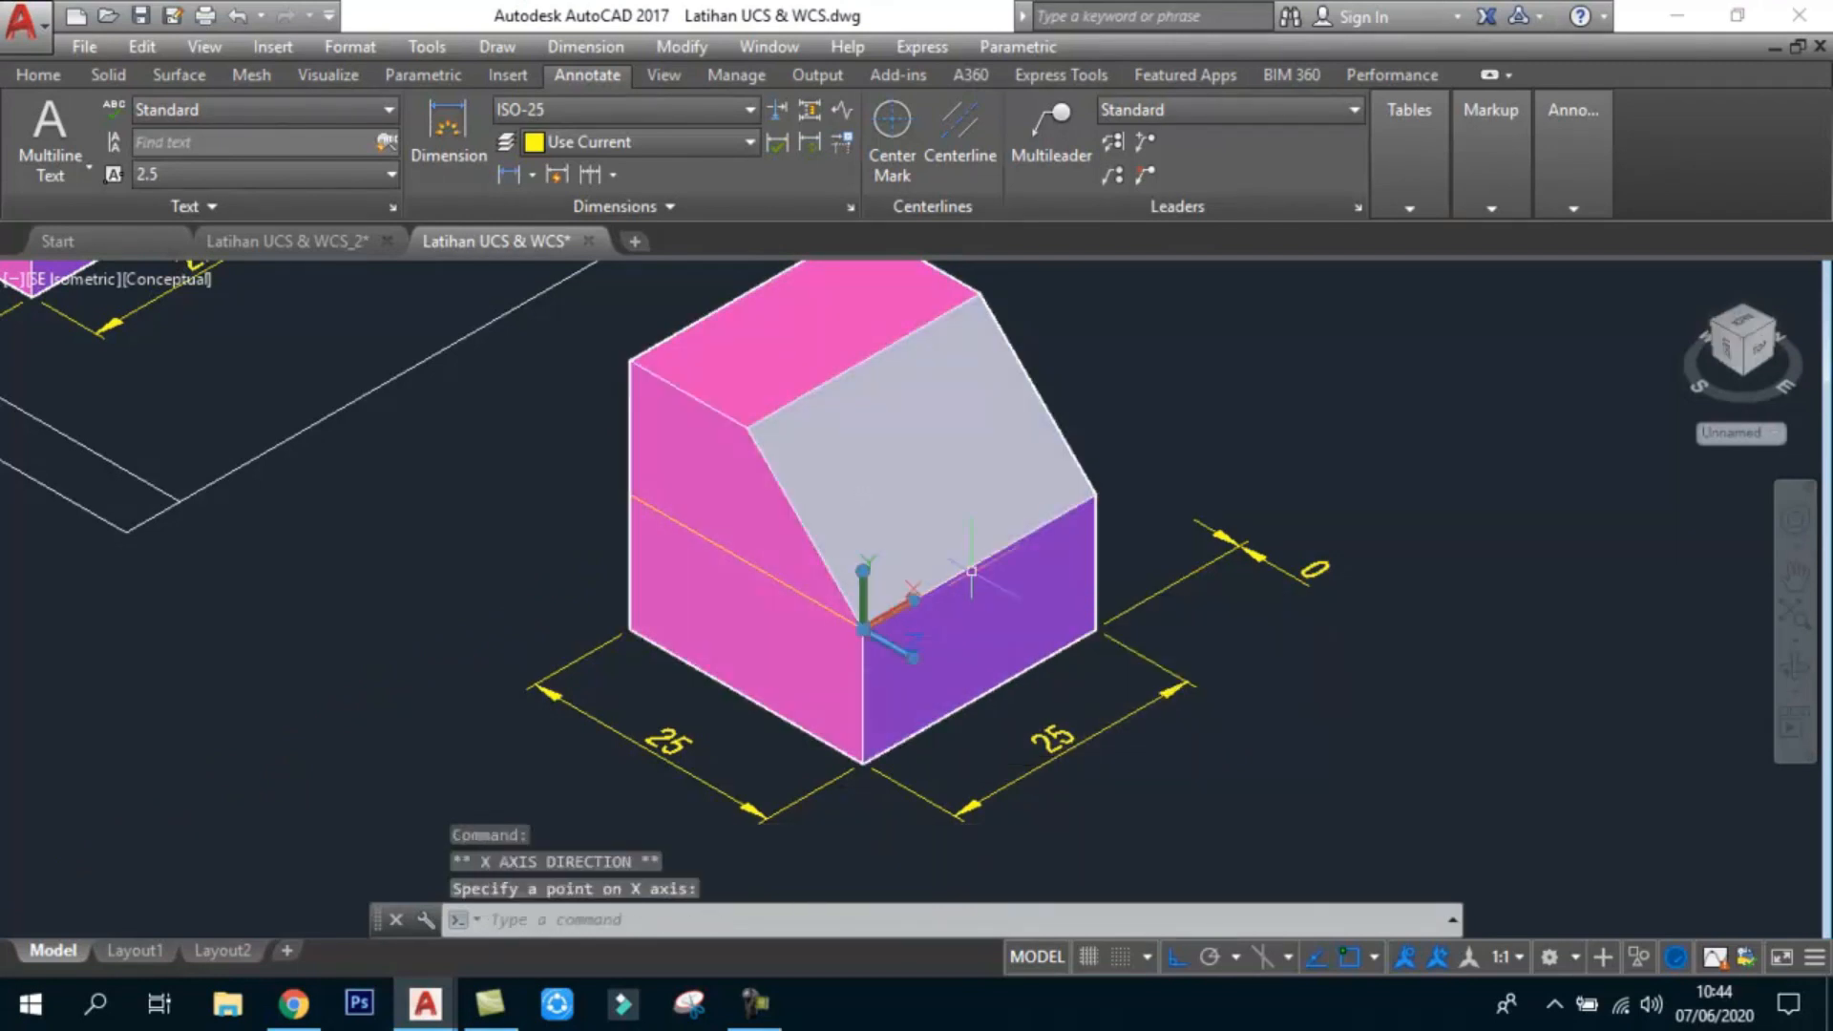
pyautogui.press('Escape')
pyautogui.press('Escape')
# Step: Add a linear dimension for the height of the purple face's far vertical edge in the realigned UCS
pyautogui.scroll(2, 1213, 631)
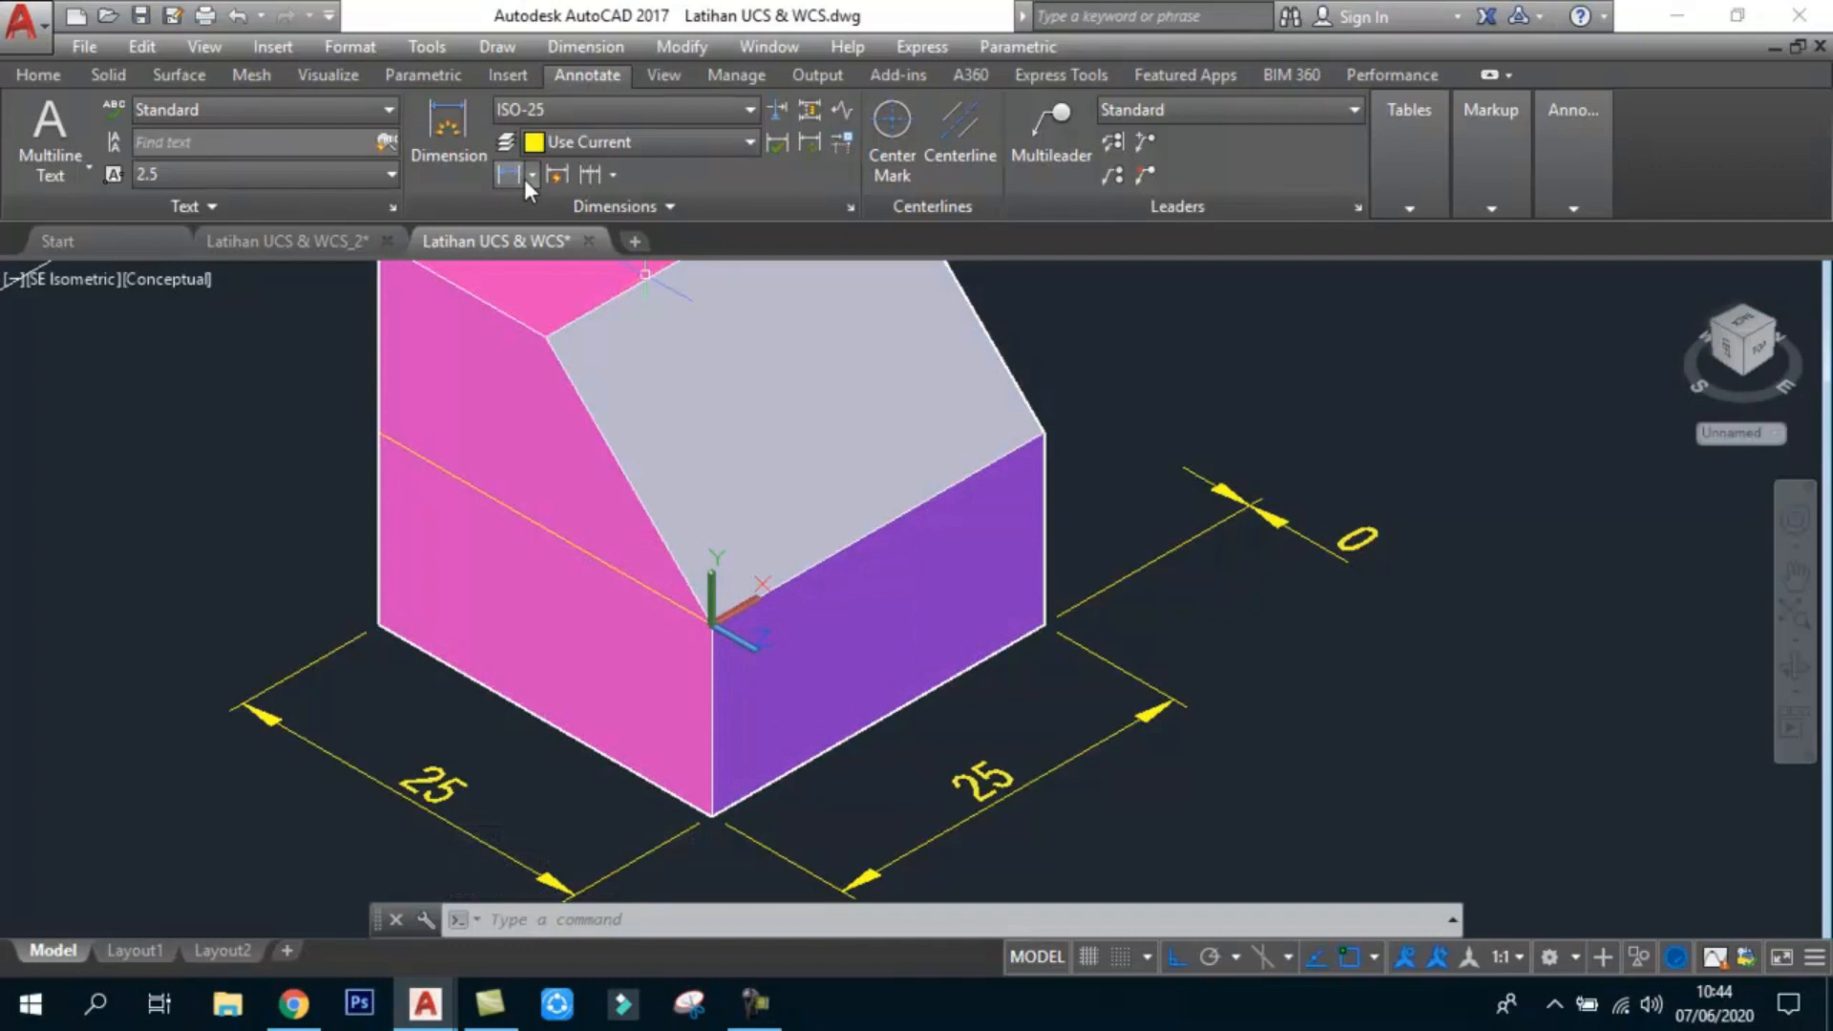
pyautogui.click(1045, 626)
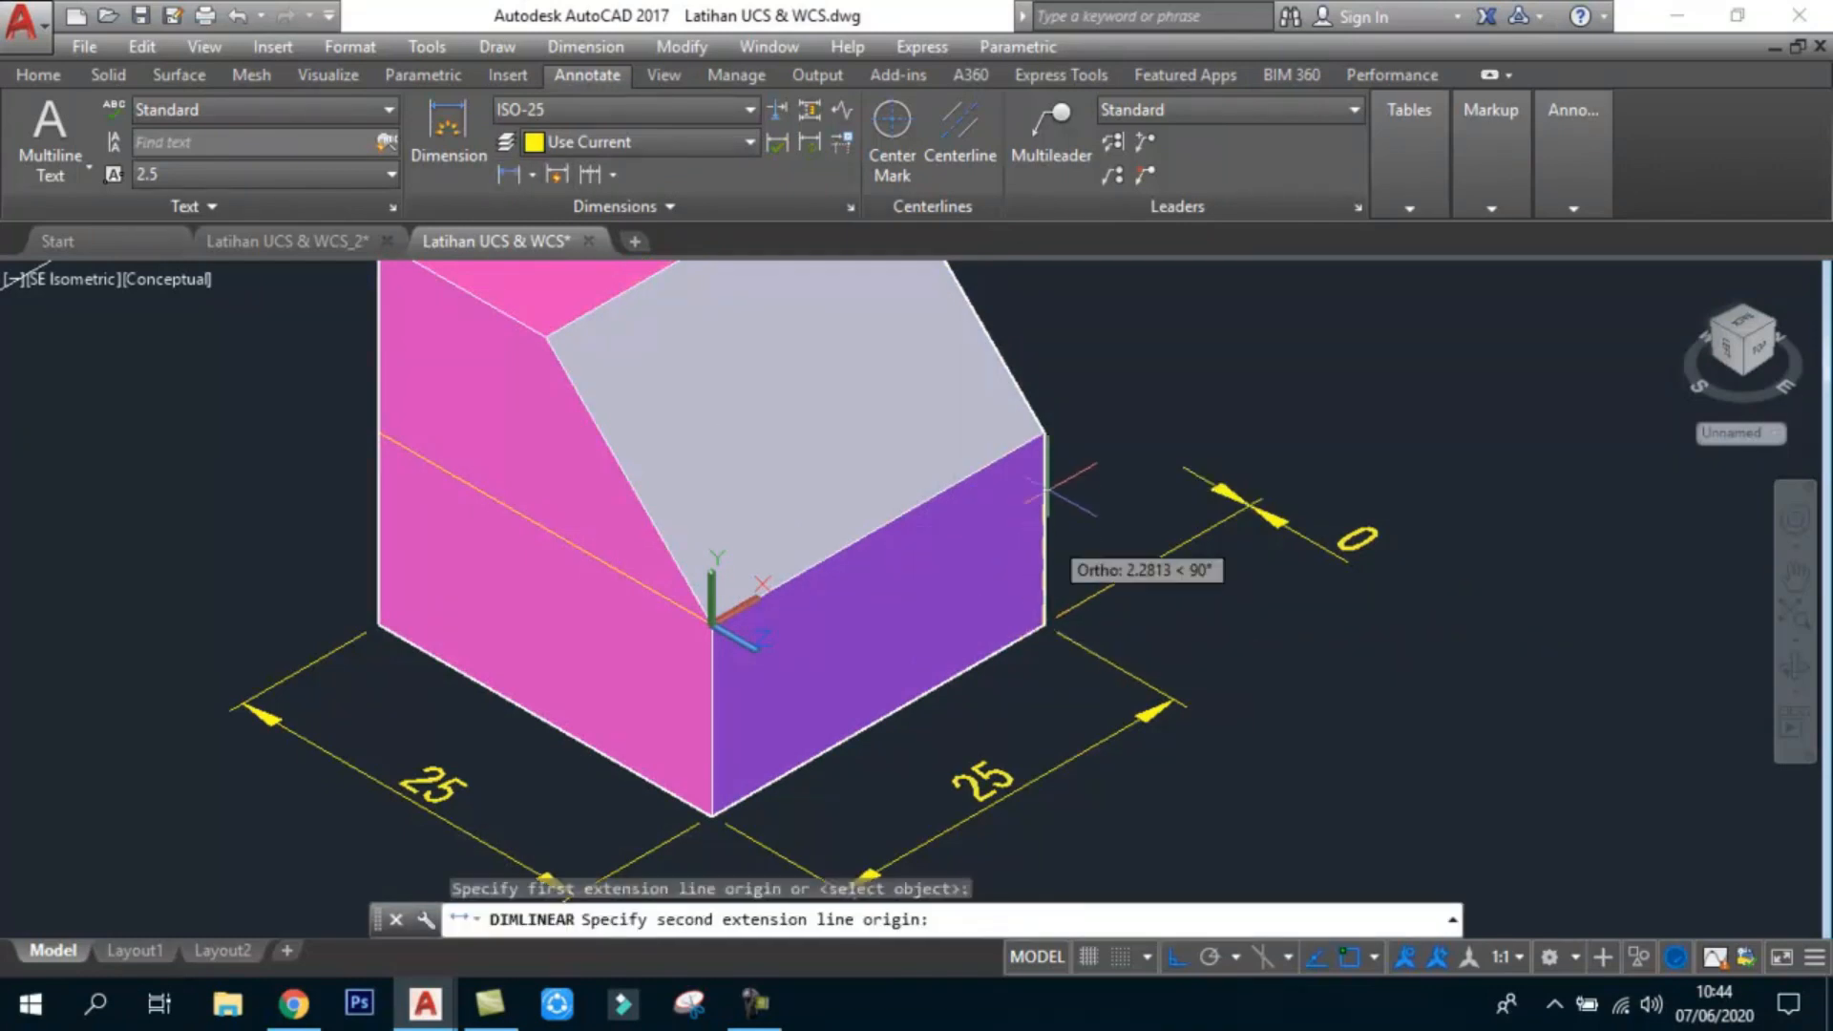
pyautogui.click(1046, 436)
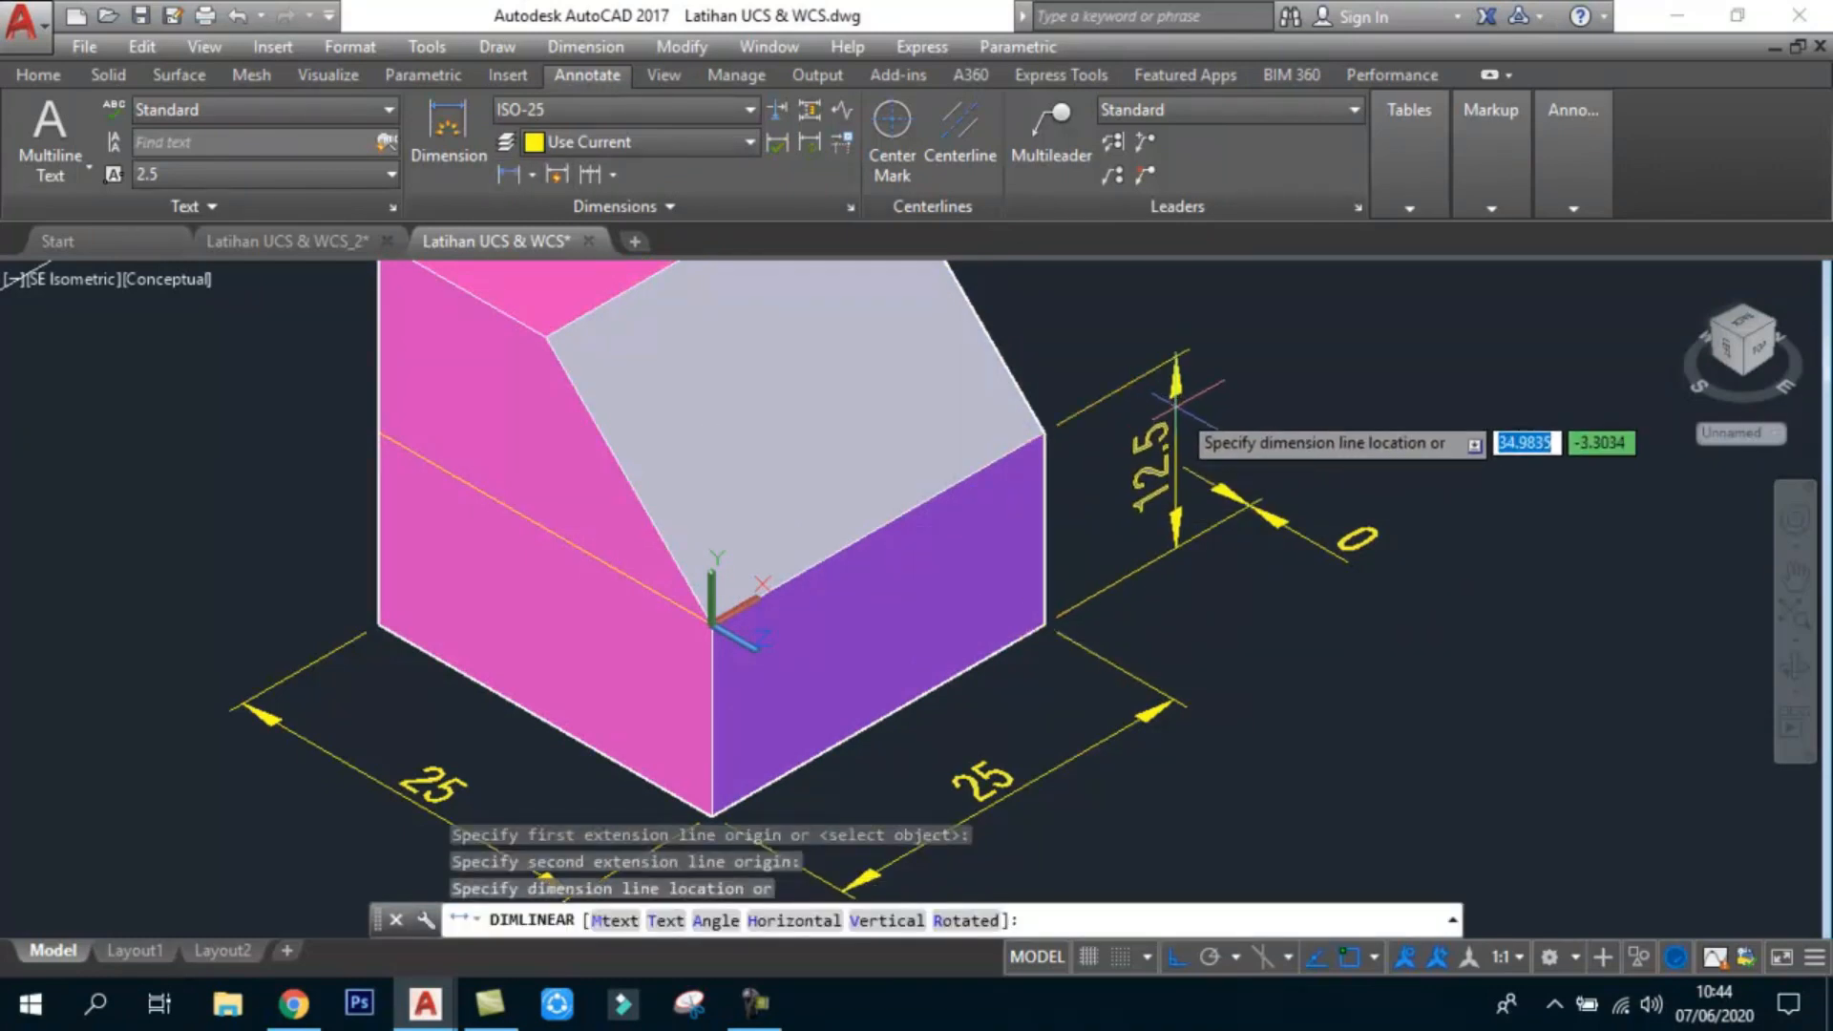
pyautogui.click(1153, 482)
pyautogui.scroll(-2, 1251, 554)
pyautogui.scroll(1, 1055, 554)
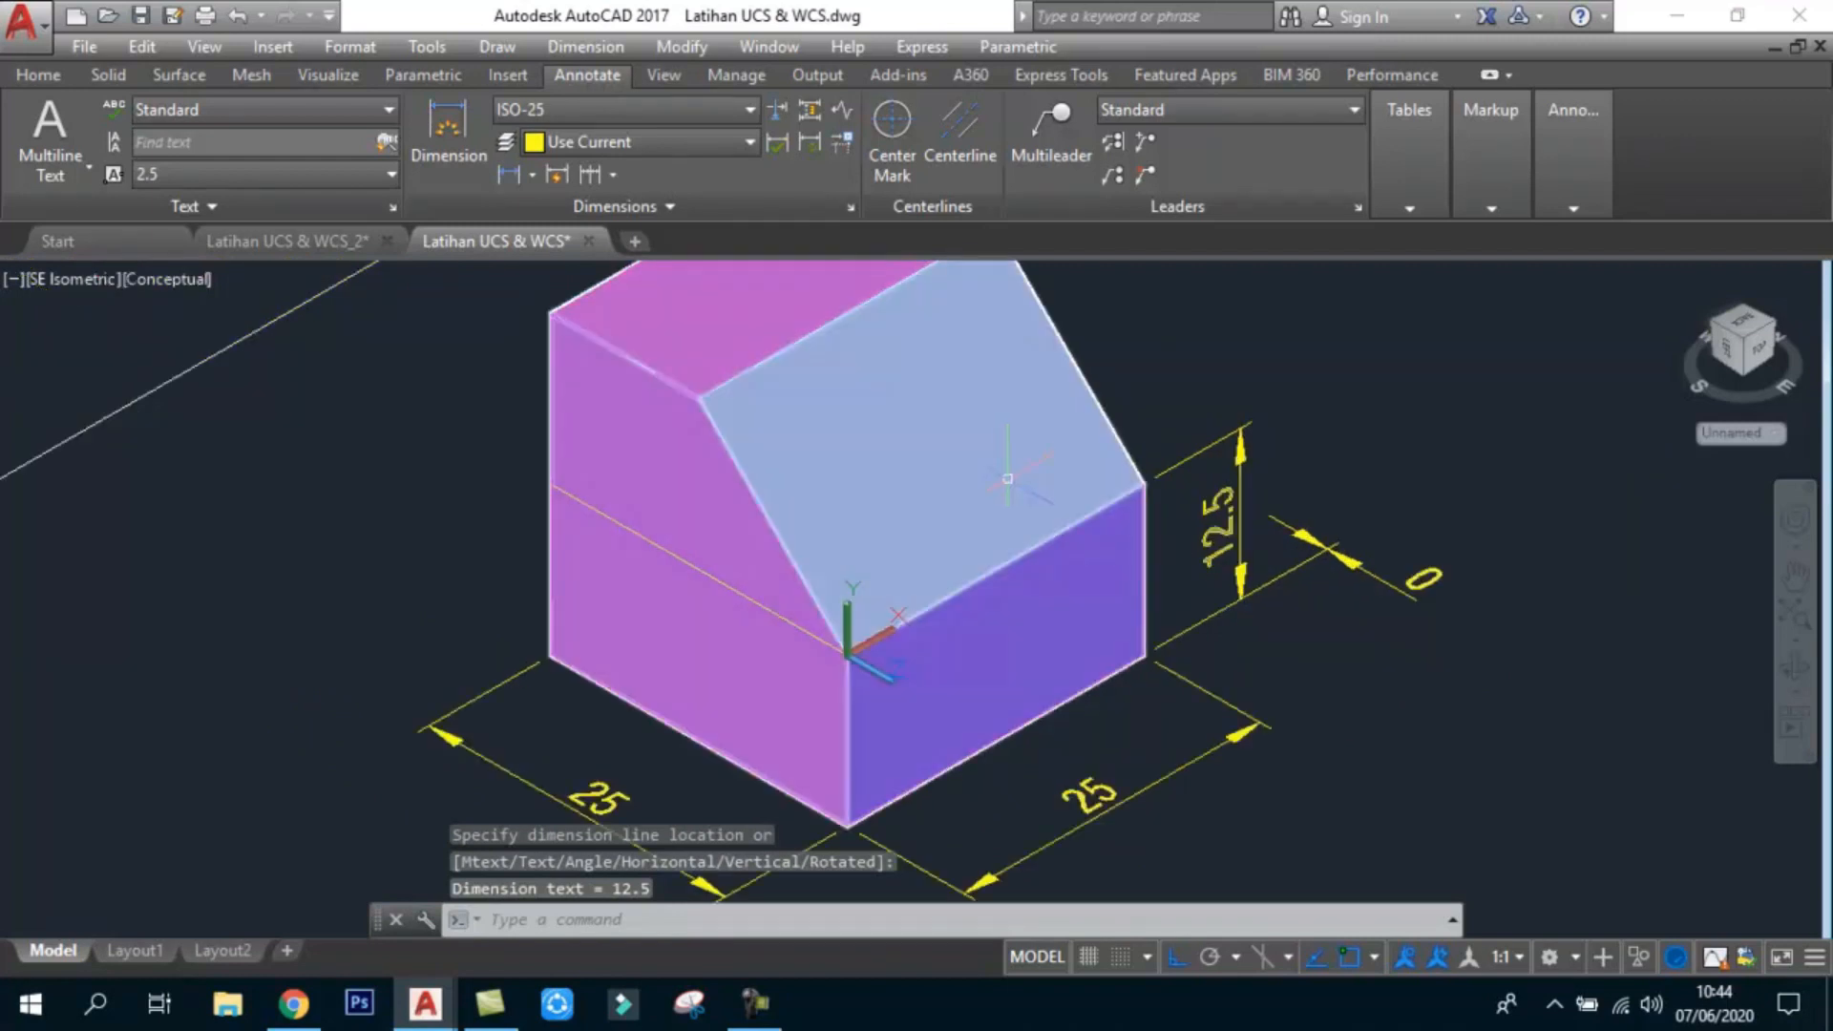
# Step: Draw a circle in the current UCS plane, centred near the orange line on the cut-off box's pink side face
pyautogui.moveTo(924, 562); pyautogui.dragTo(938, 585, button='middle')
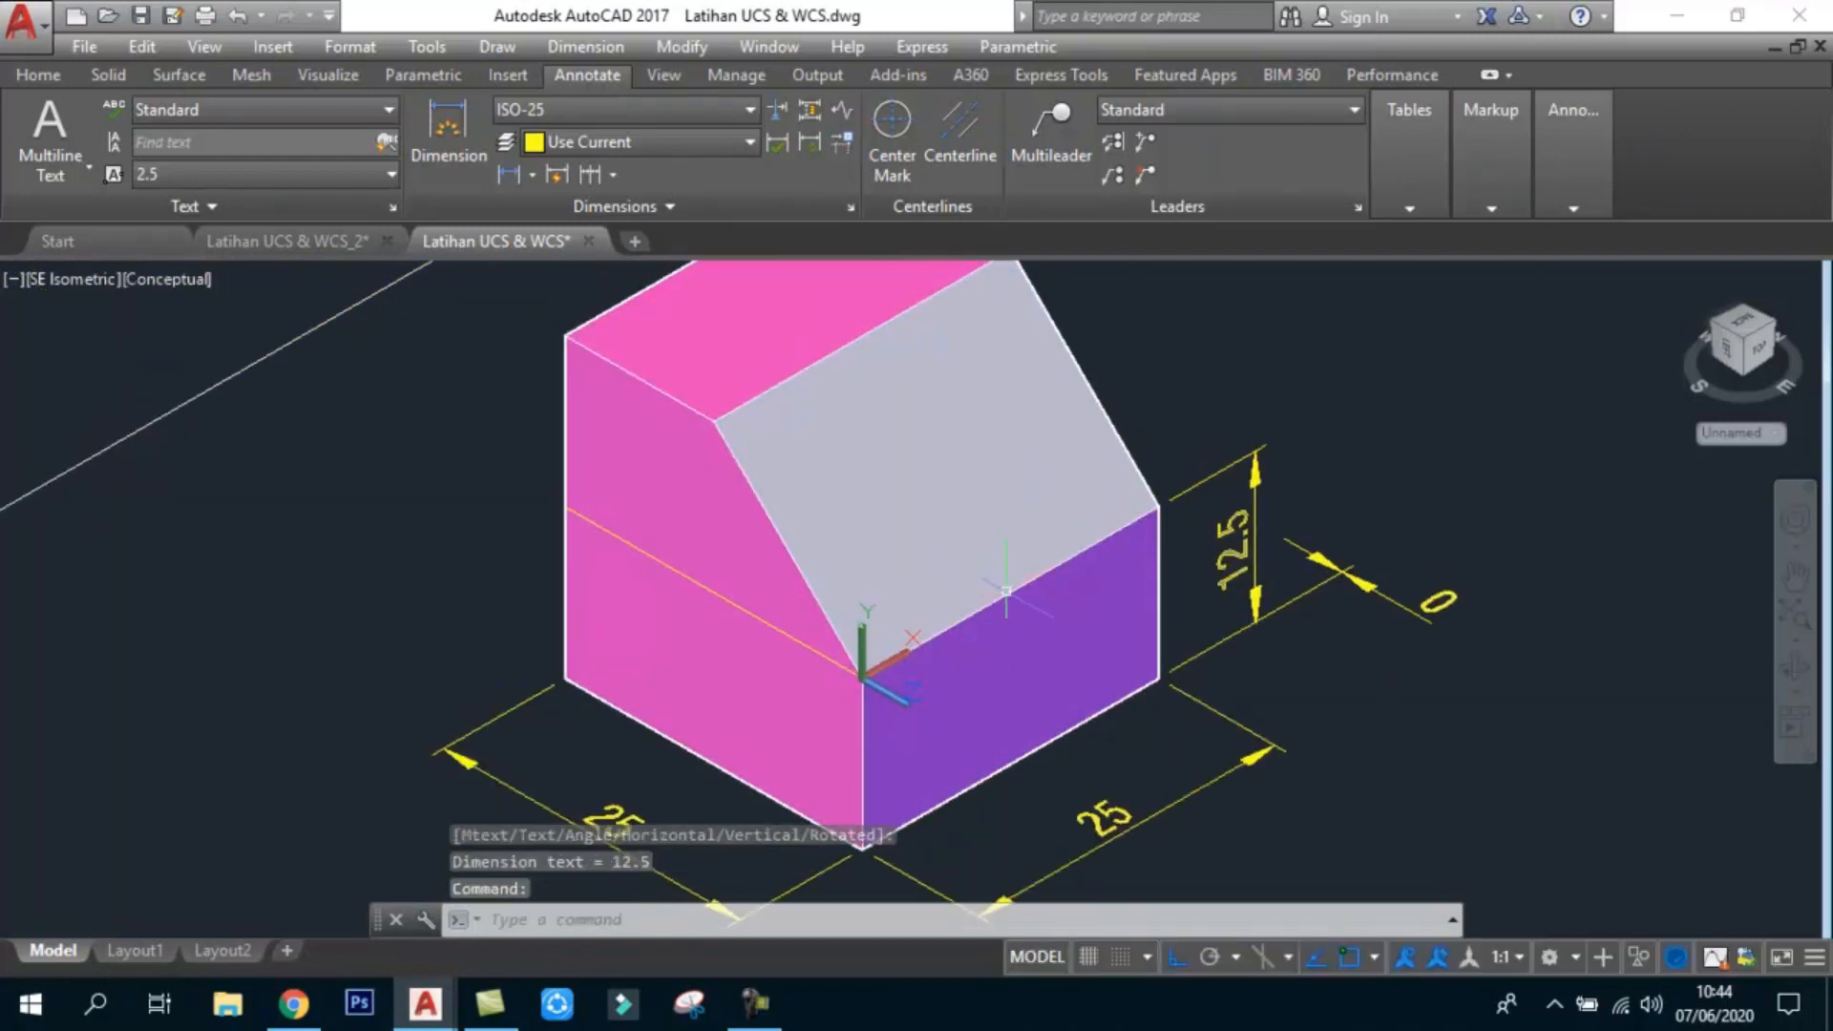
pyautogui.scroll(-2, 1518, 506)
pyautogui.scroll(1, 1490, 444)
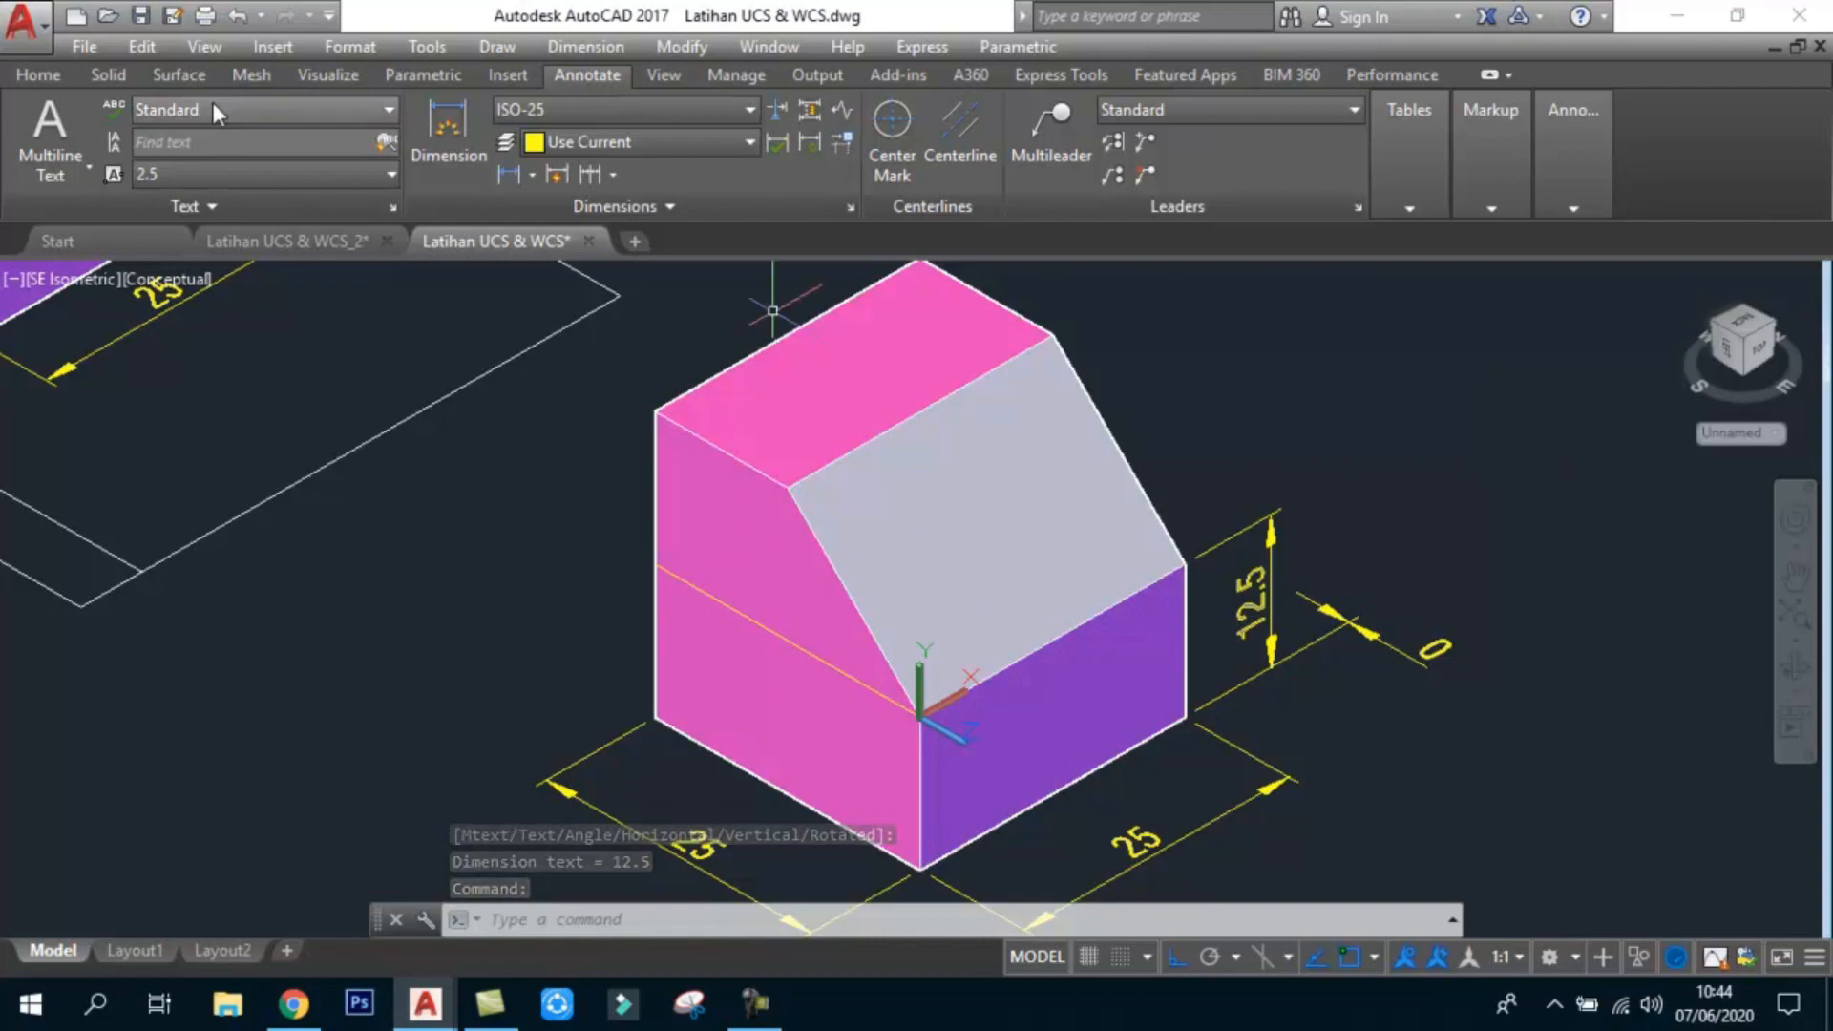
pyautogui.click(38, 75)
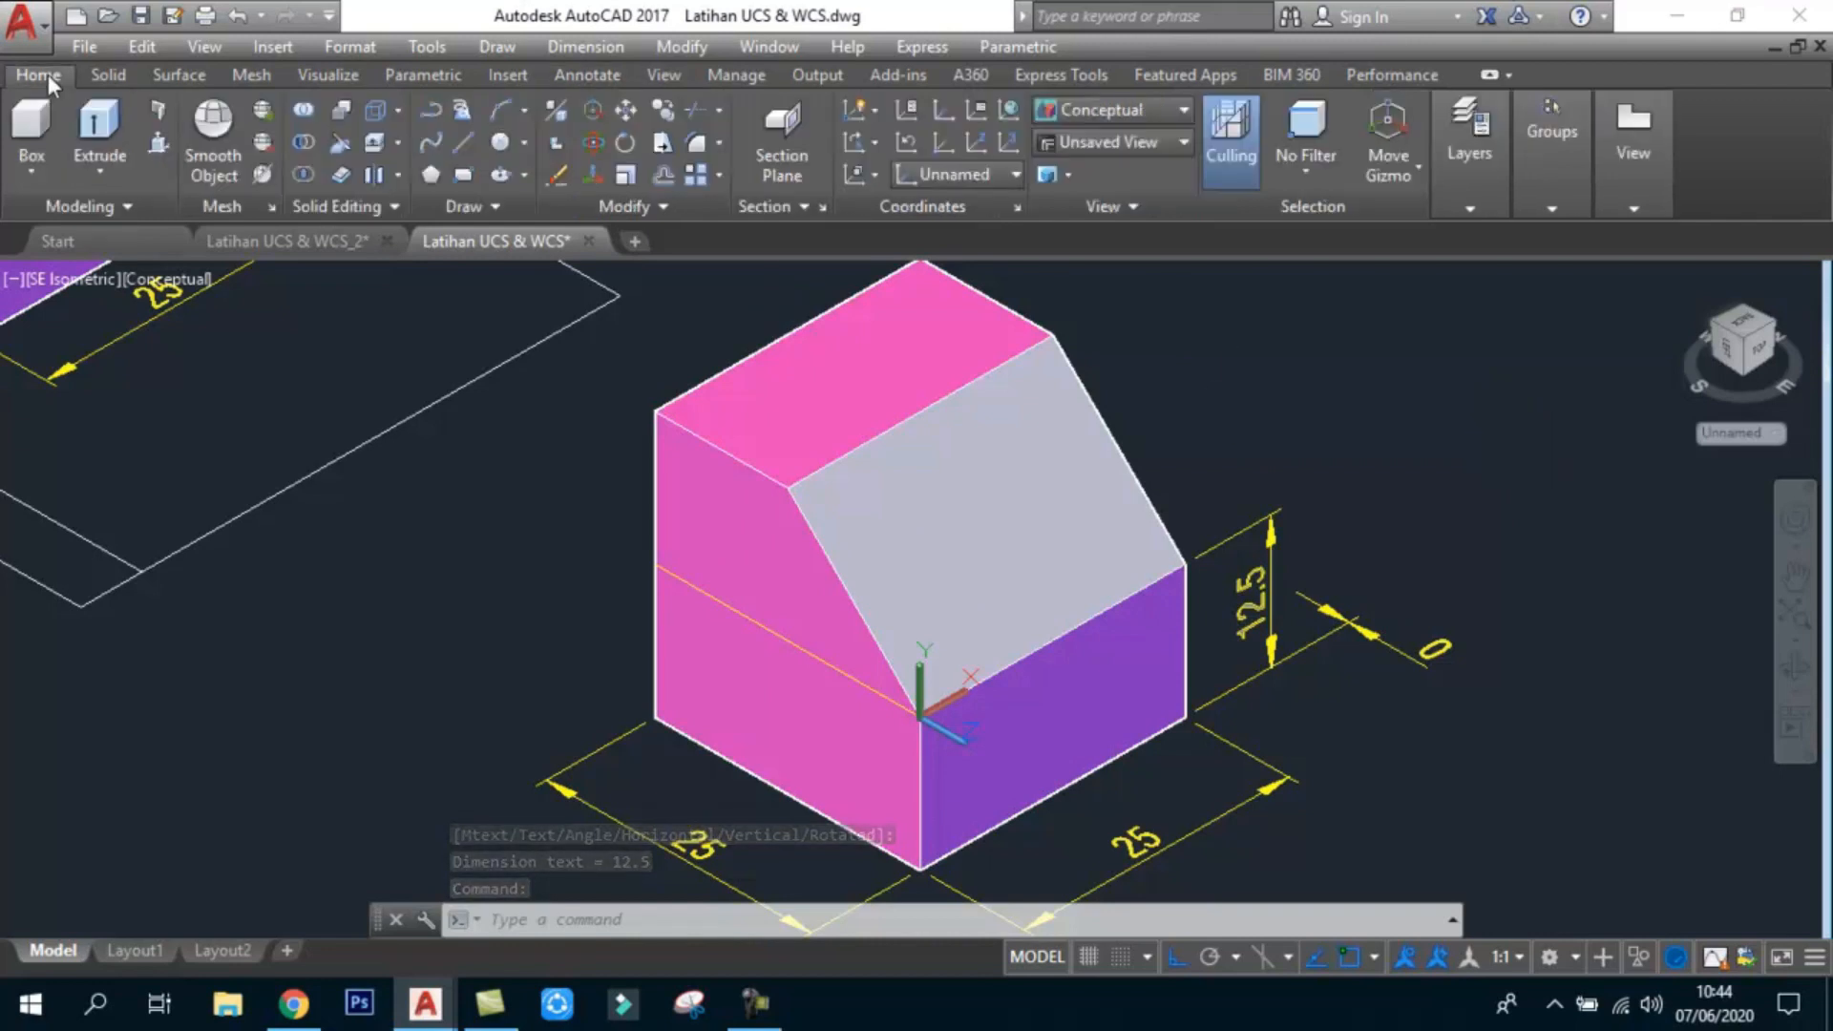
pyautogui.click(500, 143)
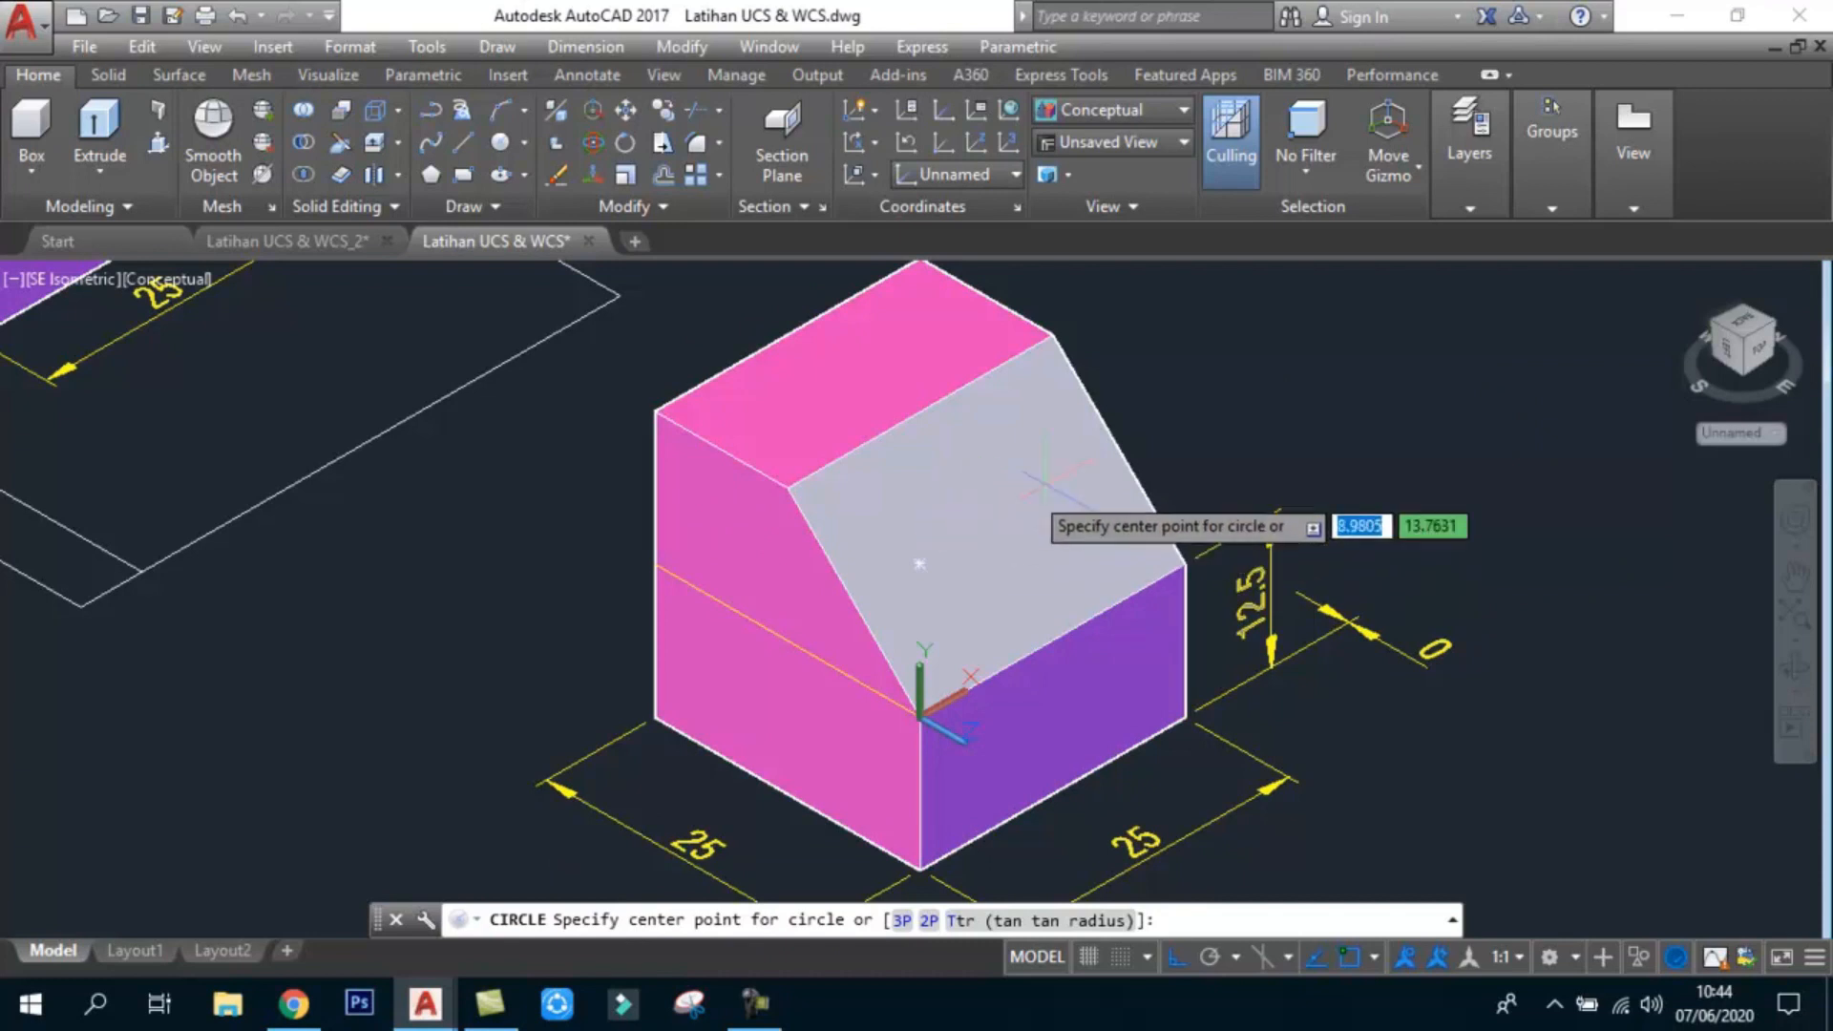
pyautogui.click(743, 630)
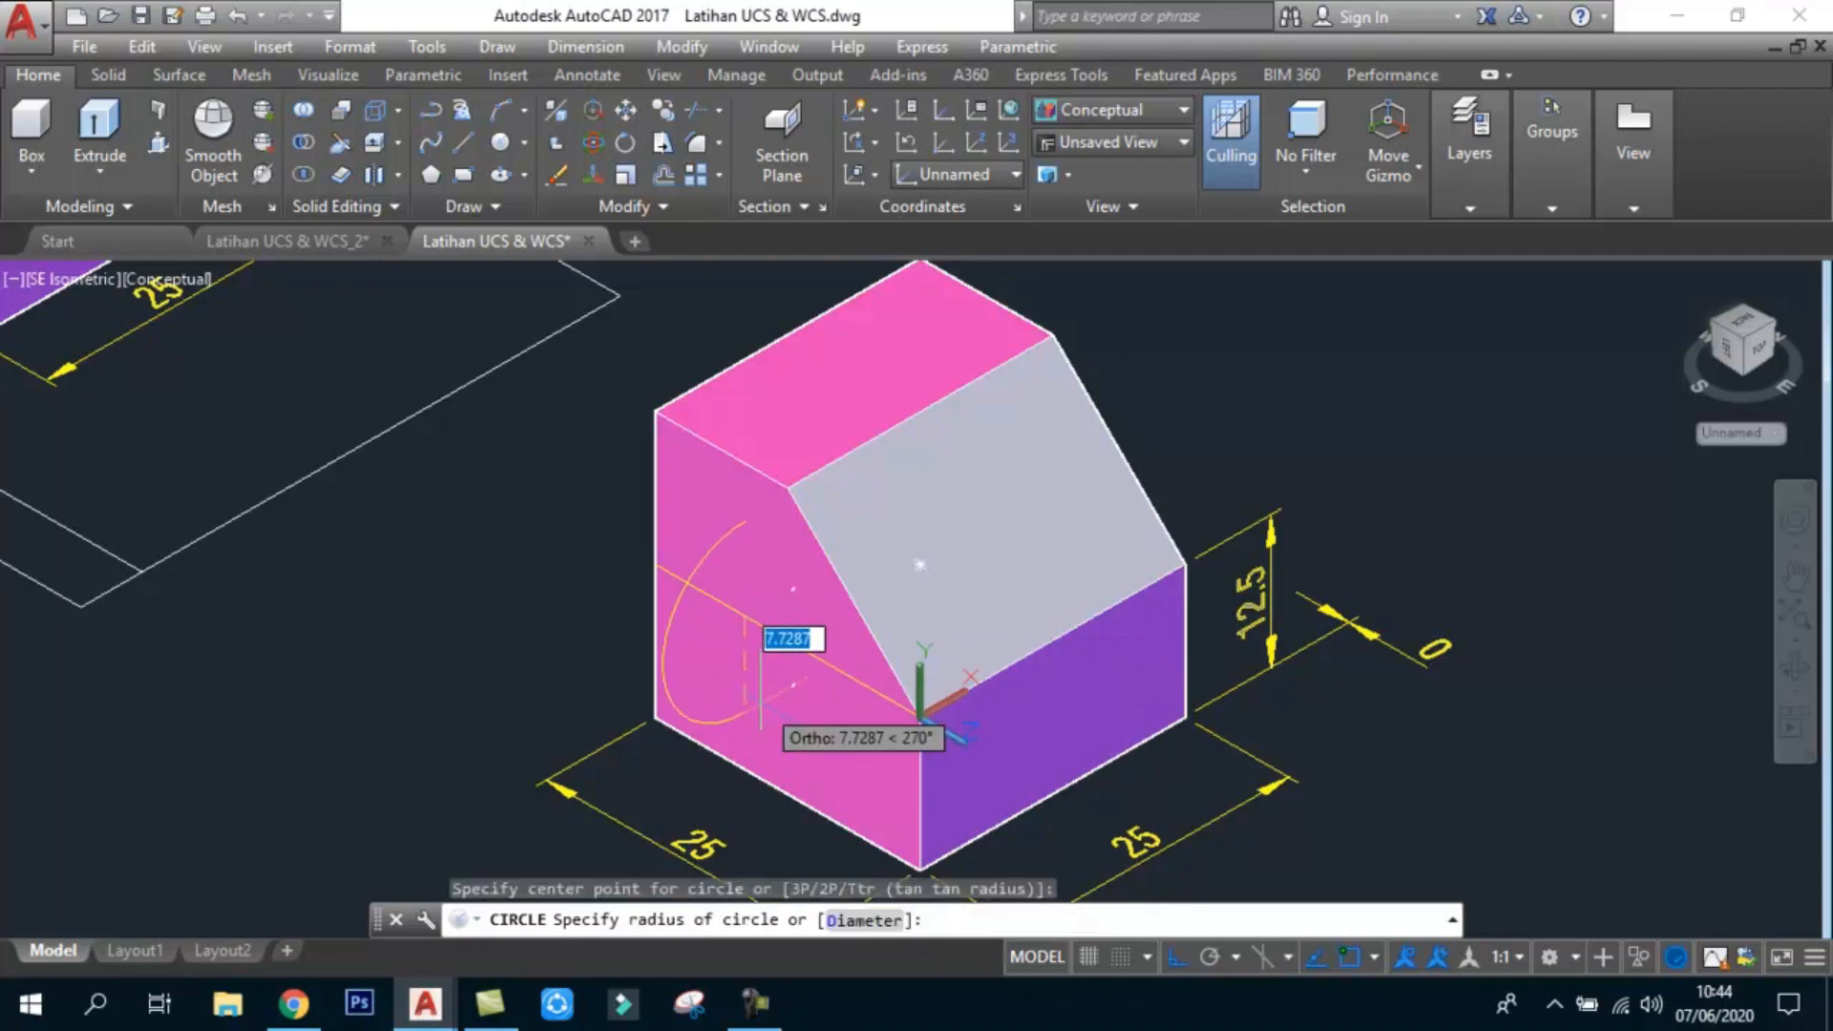
pyautogui.scroll(-2, 766, 703)
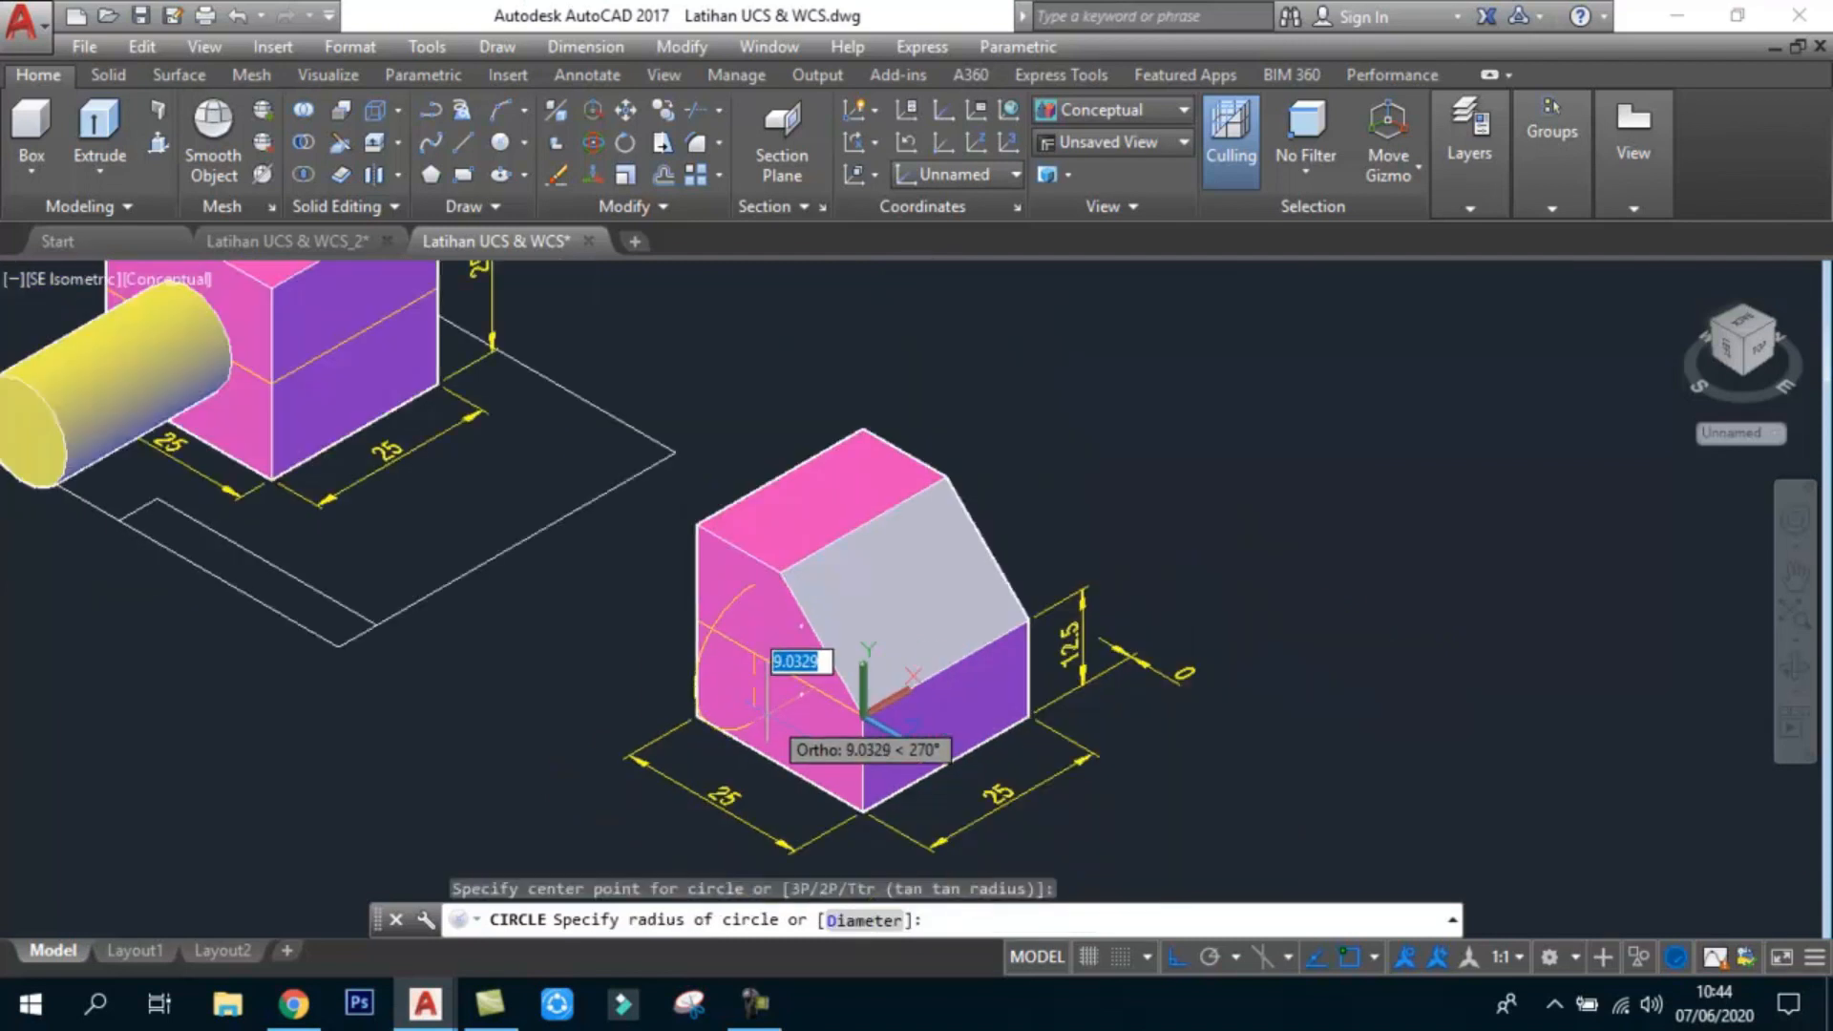
pyautogui.click(774, 712)
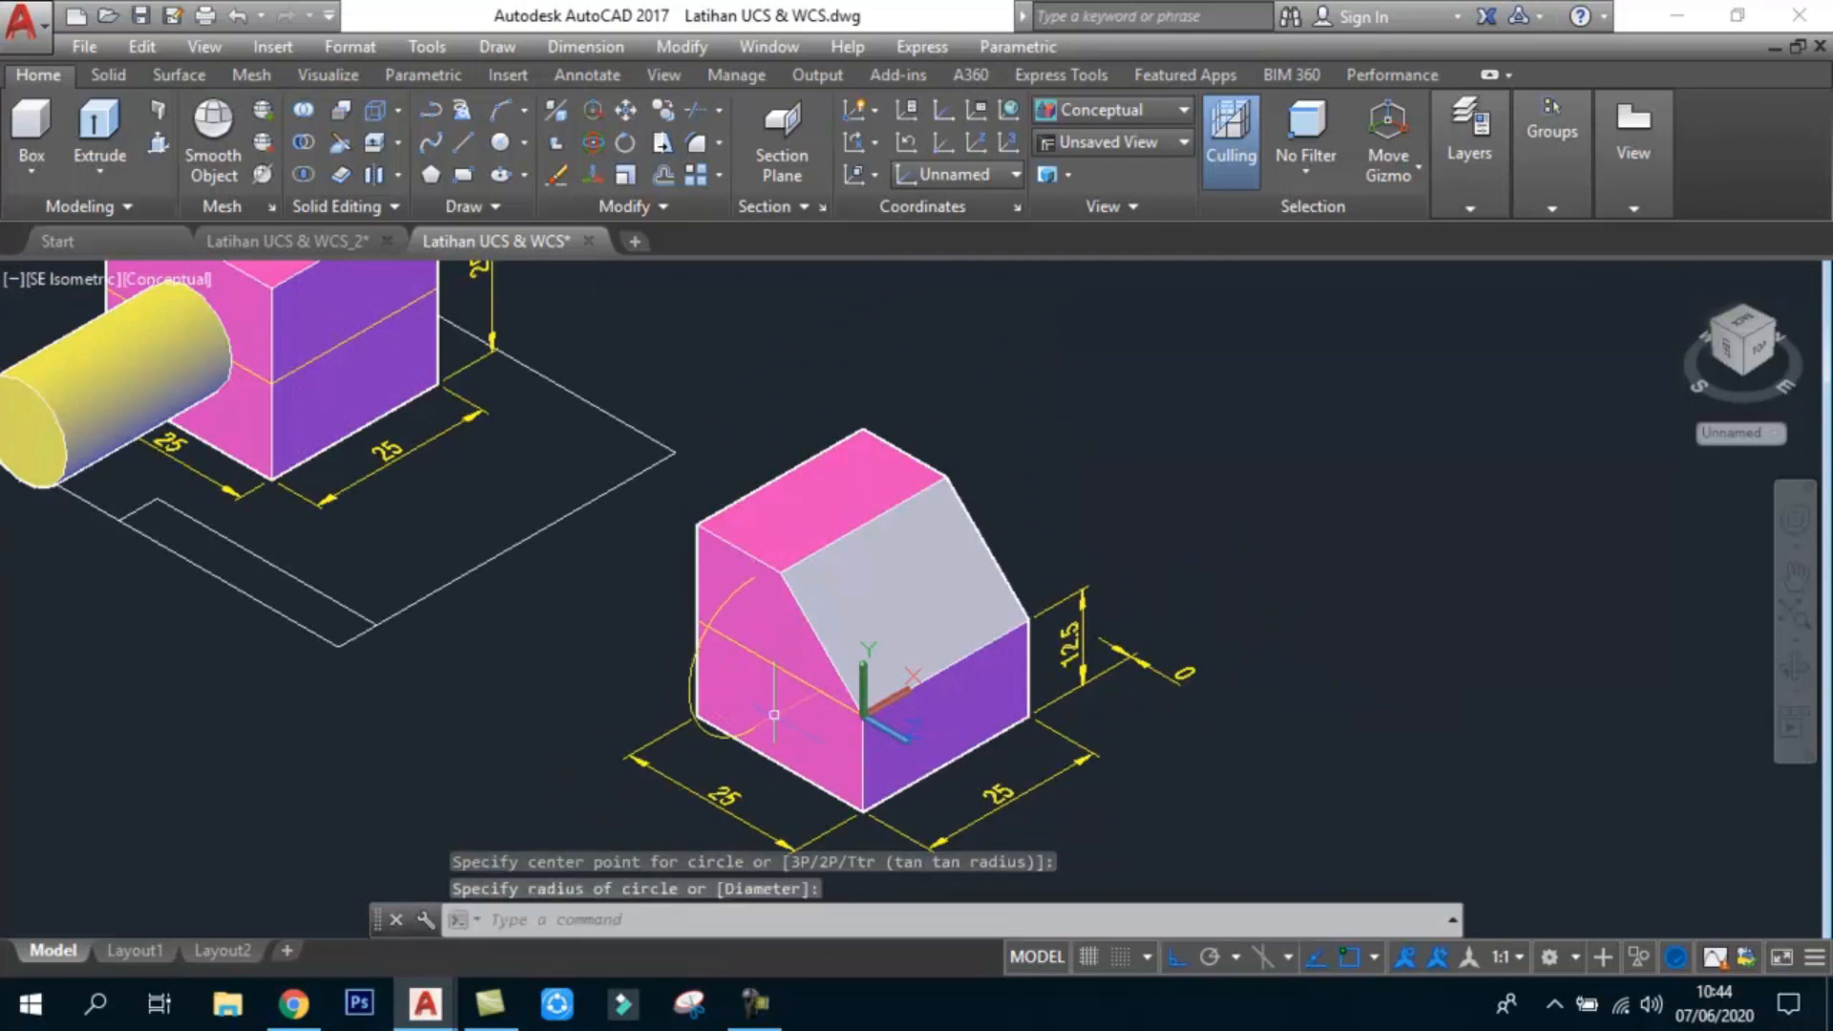
# Step: Extrude the circle on the cut-off box's pink side about 14.5 units in the current UCS's negative Z direction
pyautogui.moveTo(251, 403); pyautogui.dragTo(397, 467, button='middle')
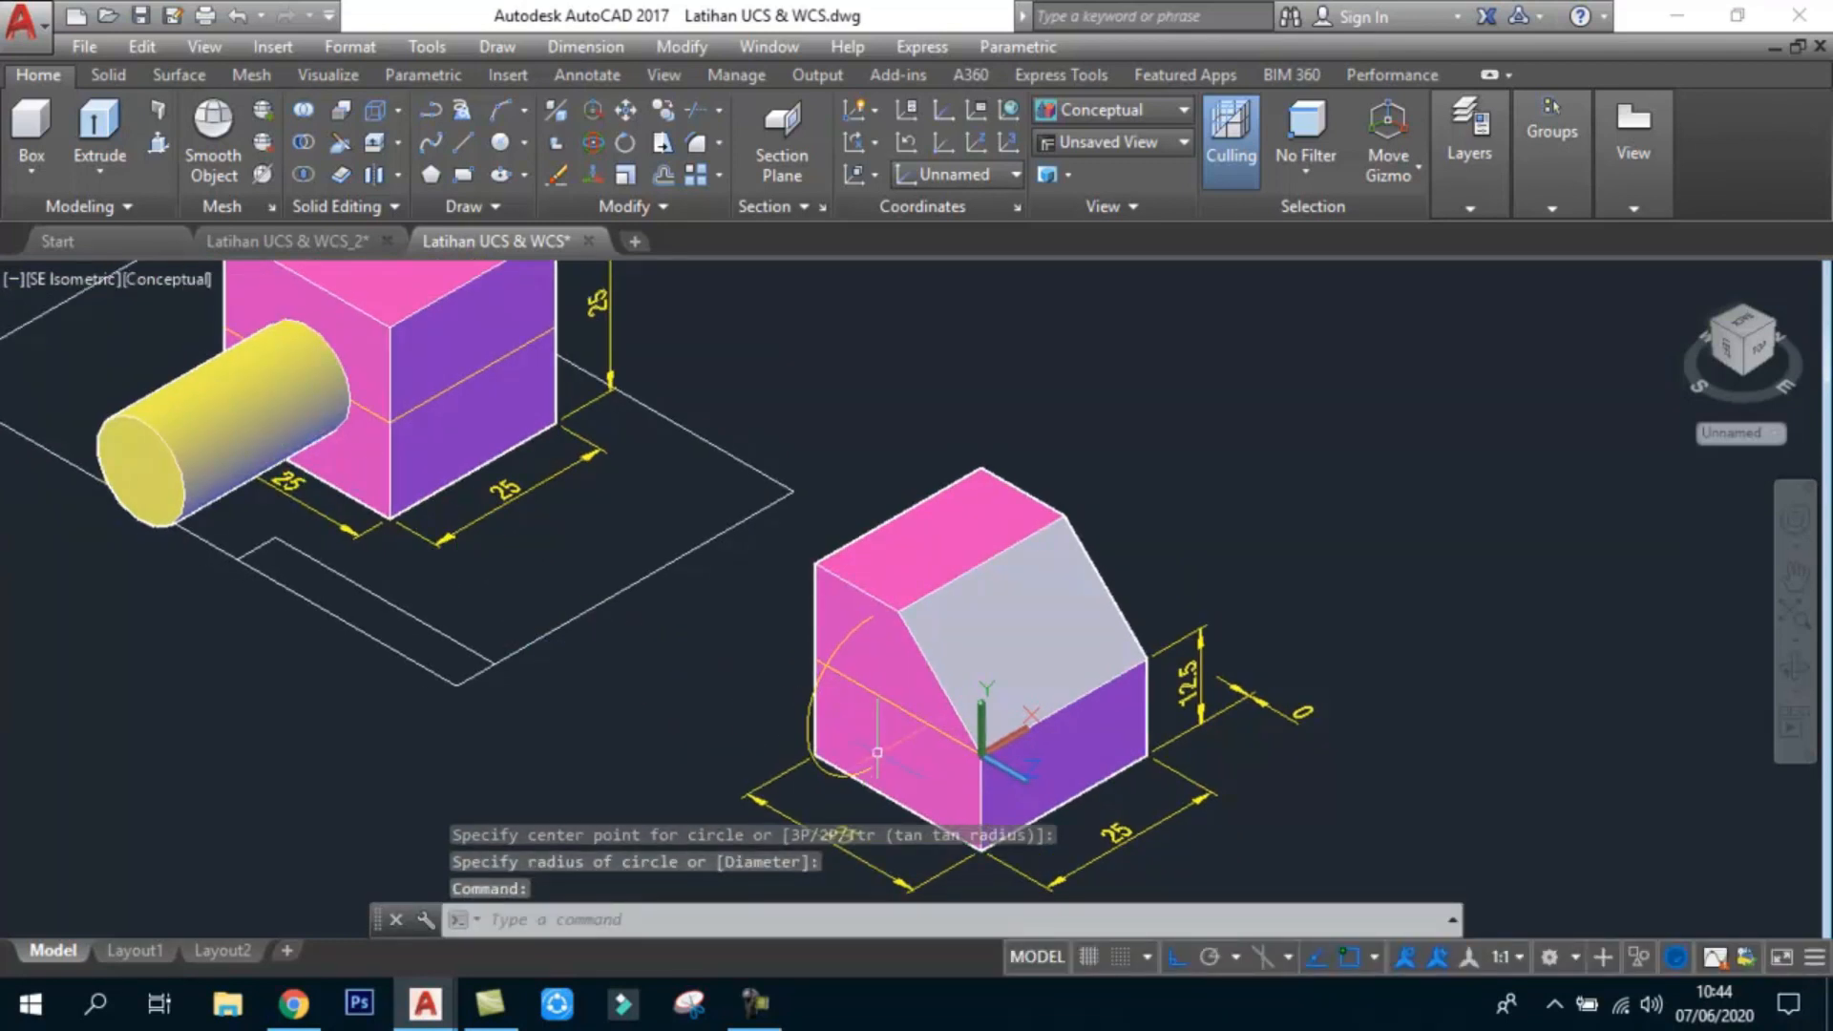
pyautogui.scroll(3, 877, 752)
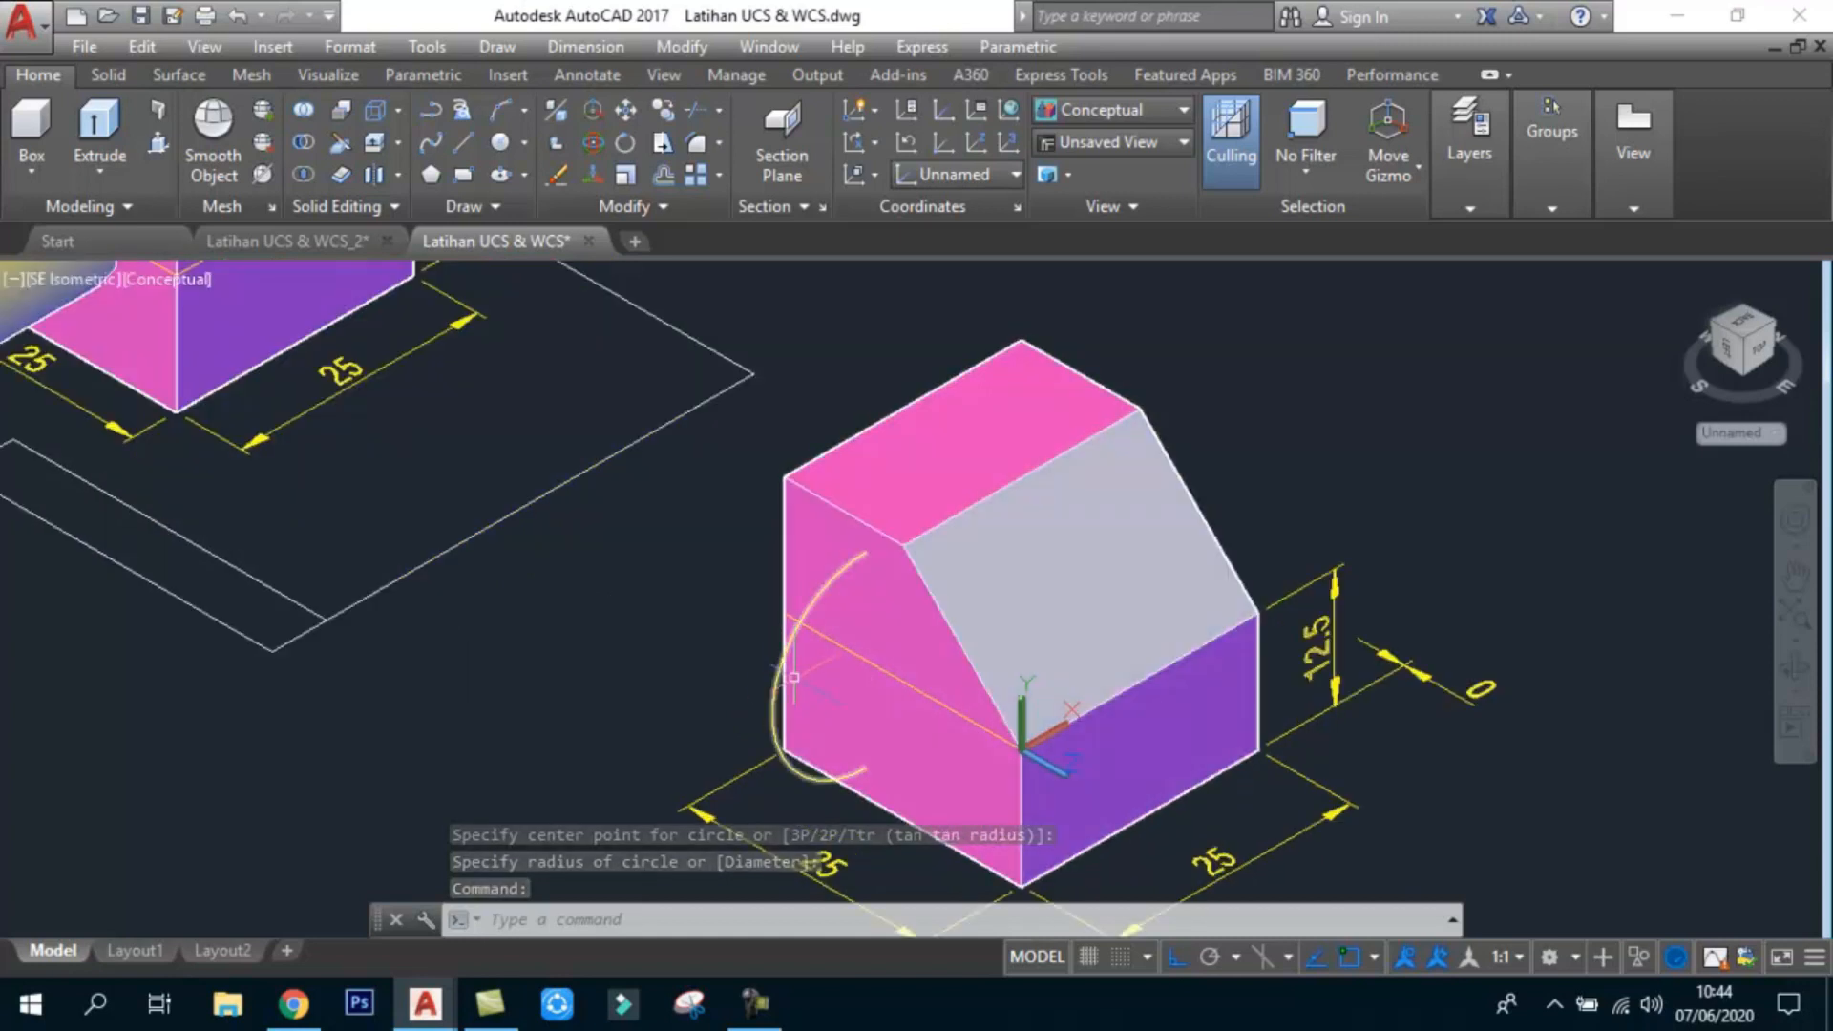
pyautogui.scroll(3, 778, 674)
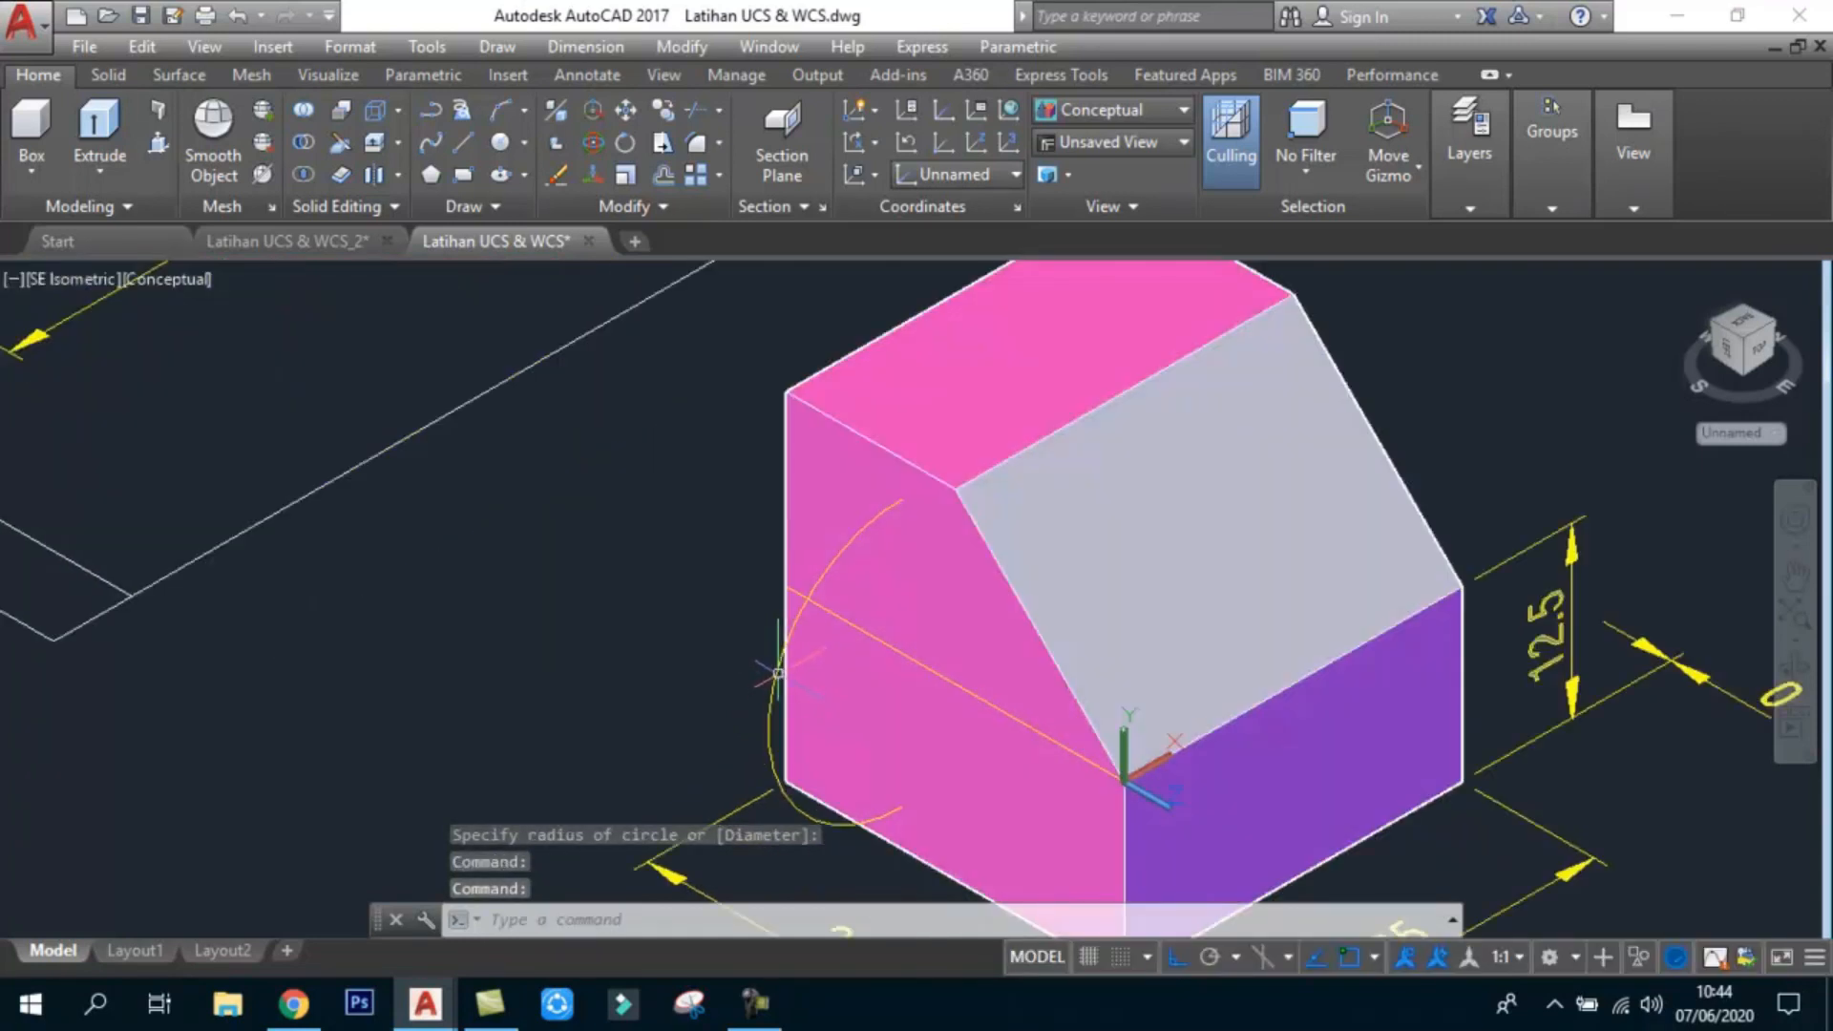
pyautogui.press('Return')
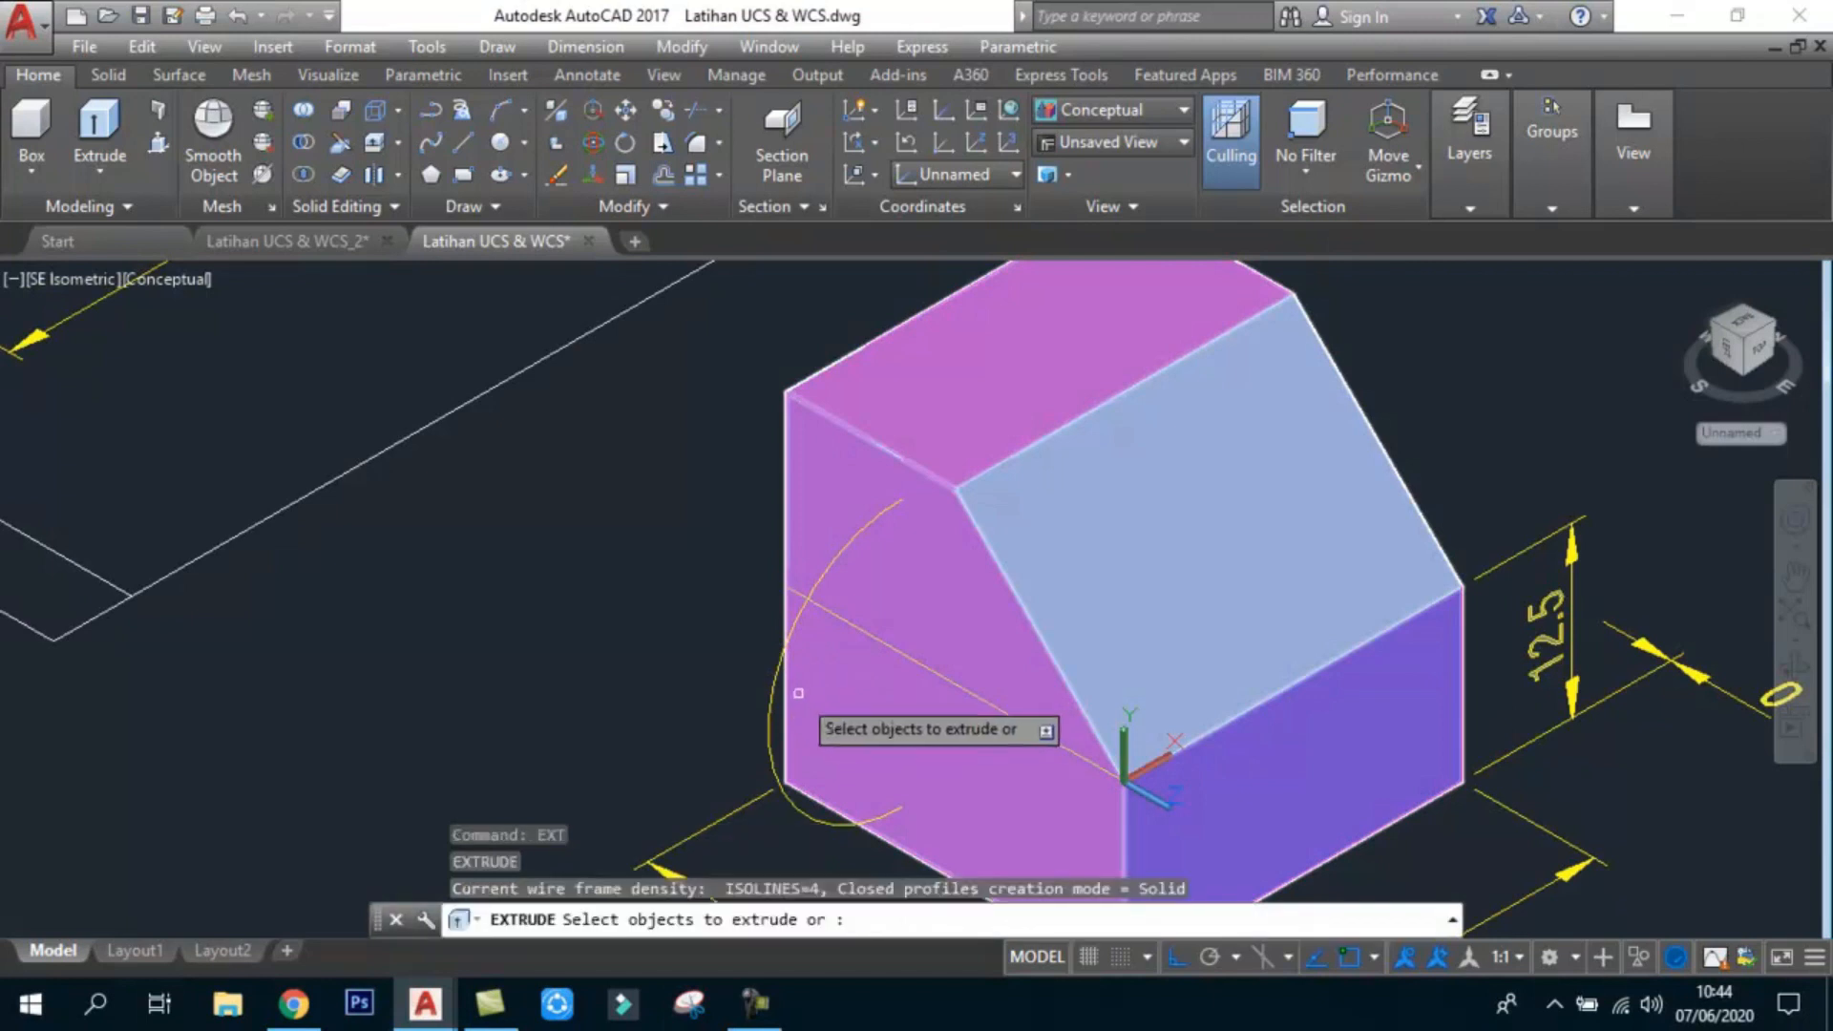
pyautogui.click(774, 679)
pyautogui.press('Return')
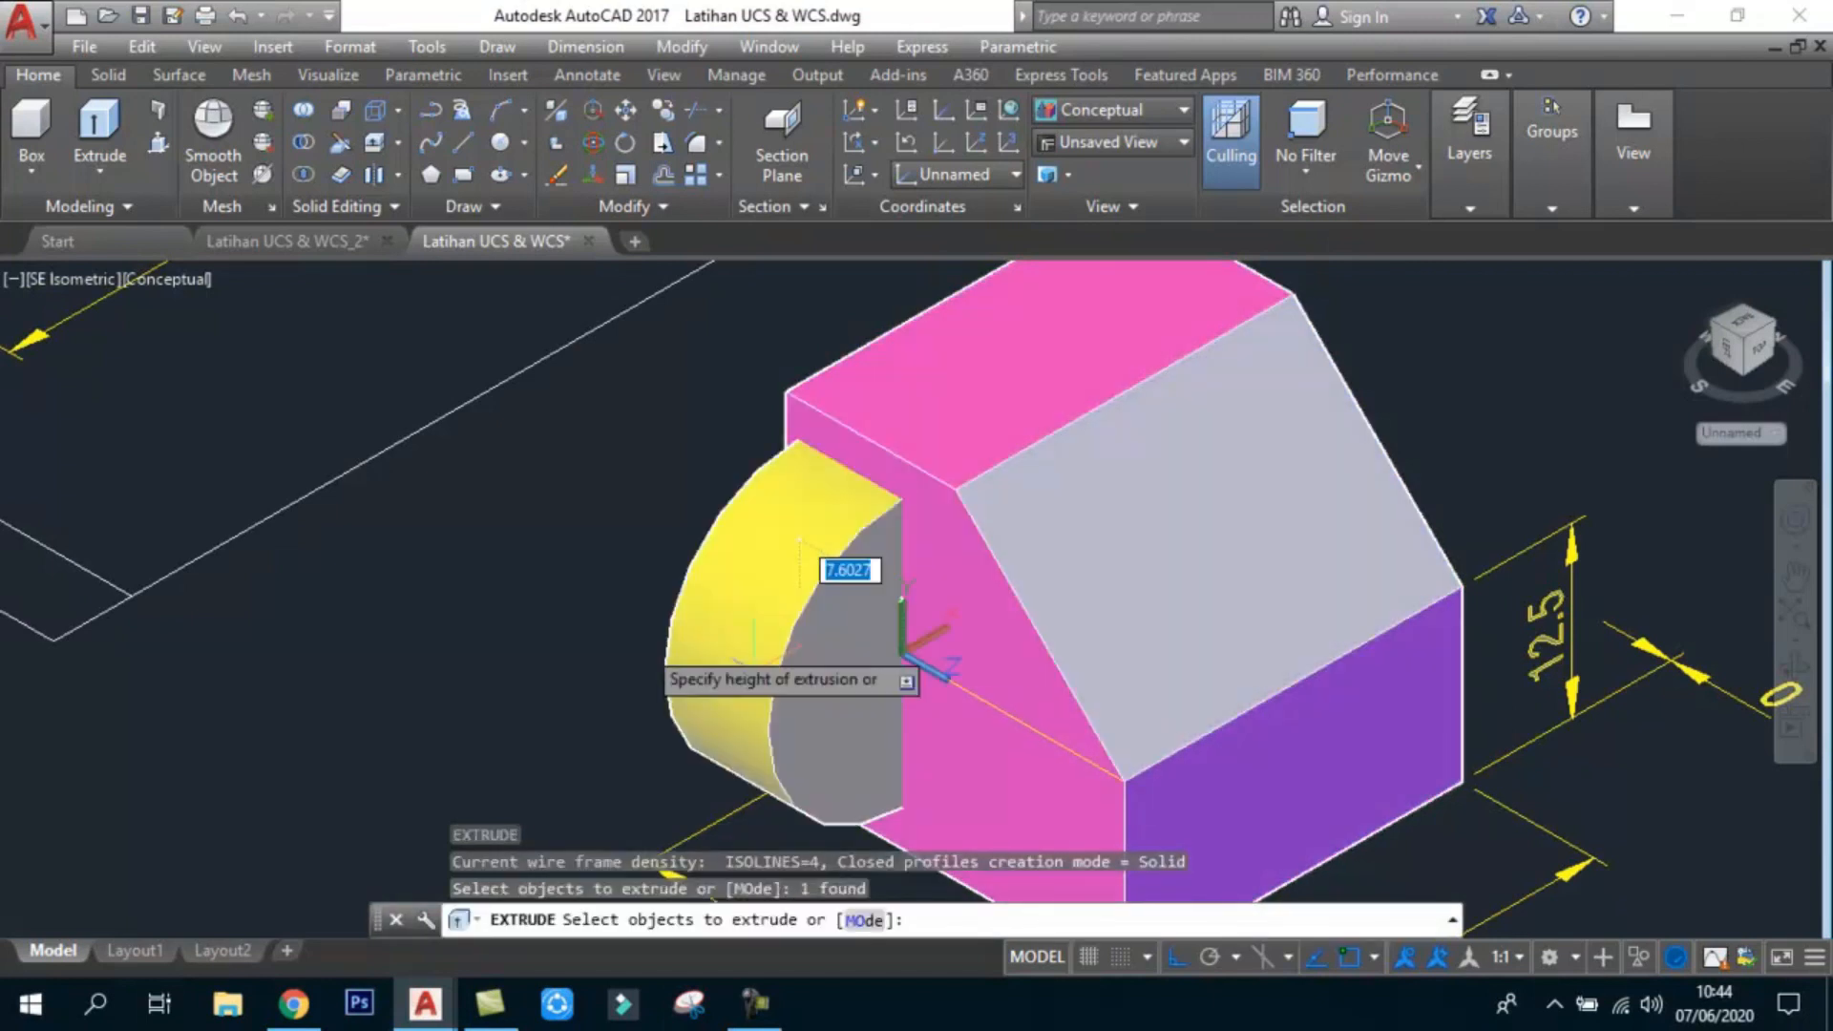
pyautogui.scroll(-3, 688, 563)
pyautogui.click(655, 600)
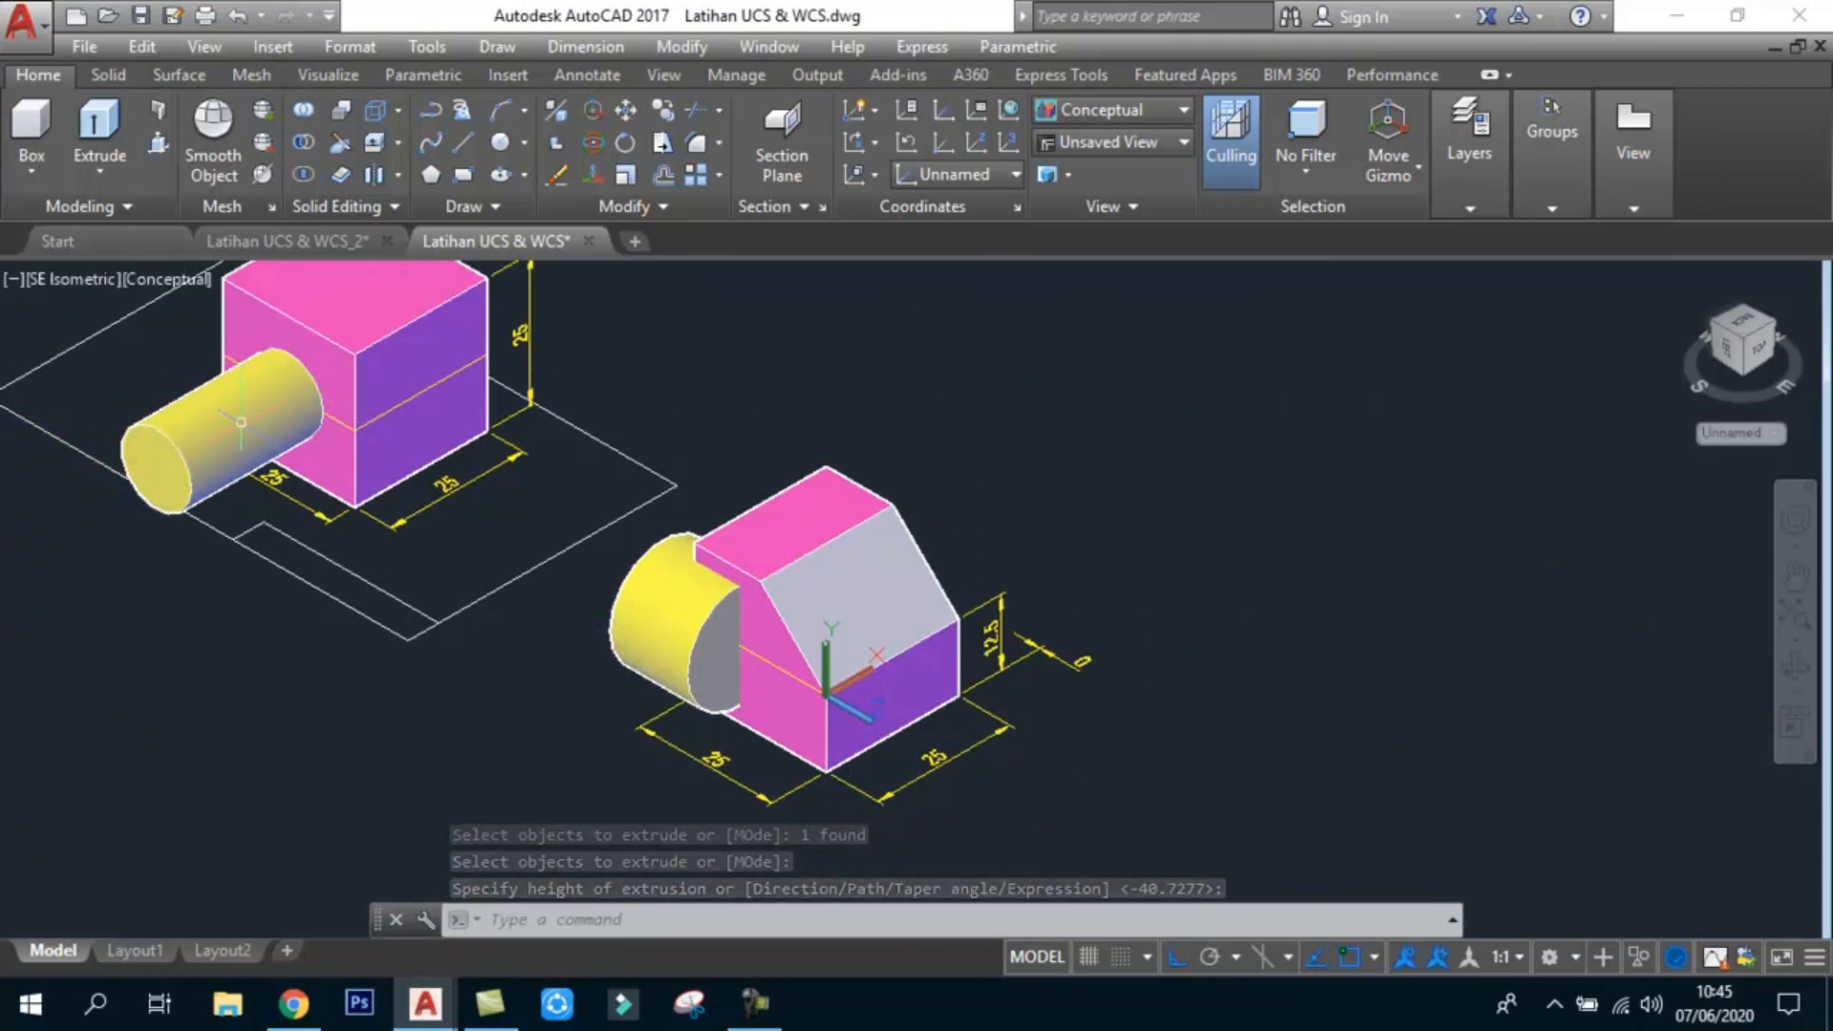
# Step: Delete the misaligned yellow cylinder cutting through the cut-off box's pink side face
pyautogui.scroll(2, 454, 650)
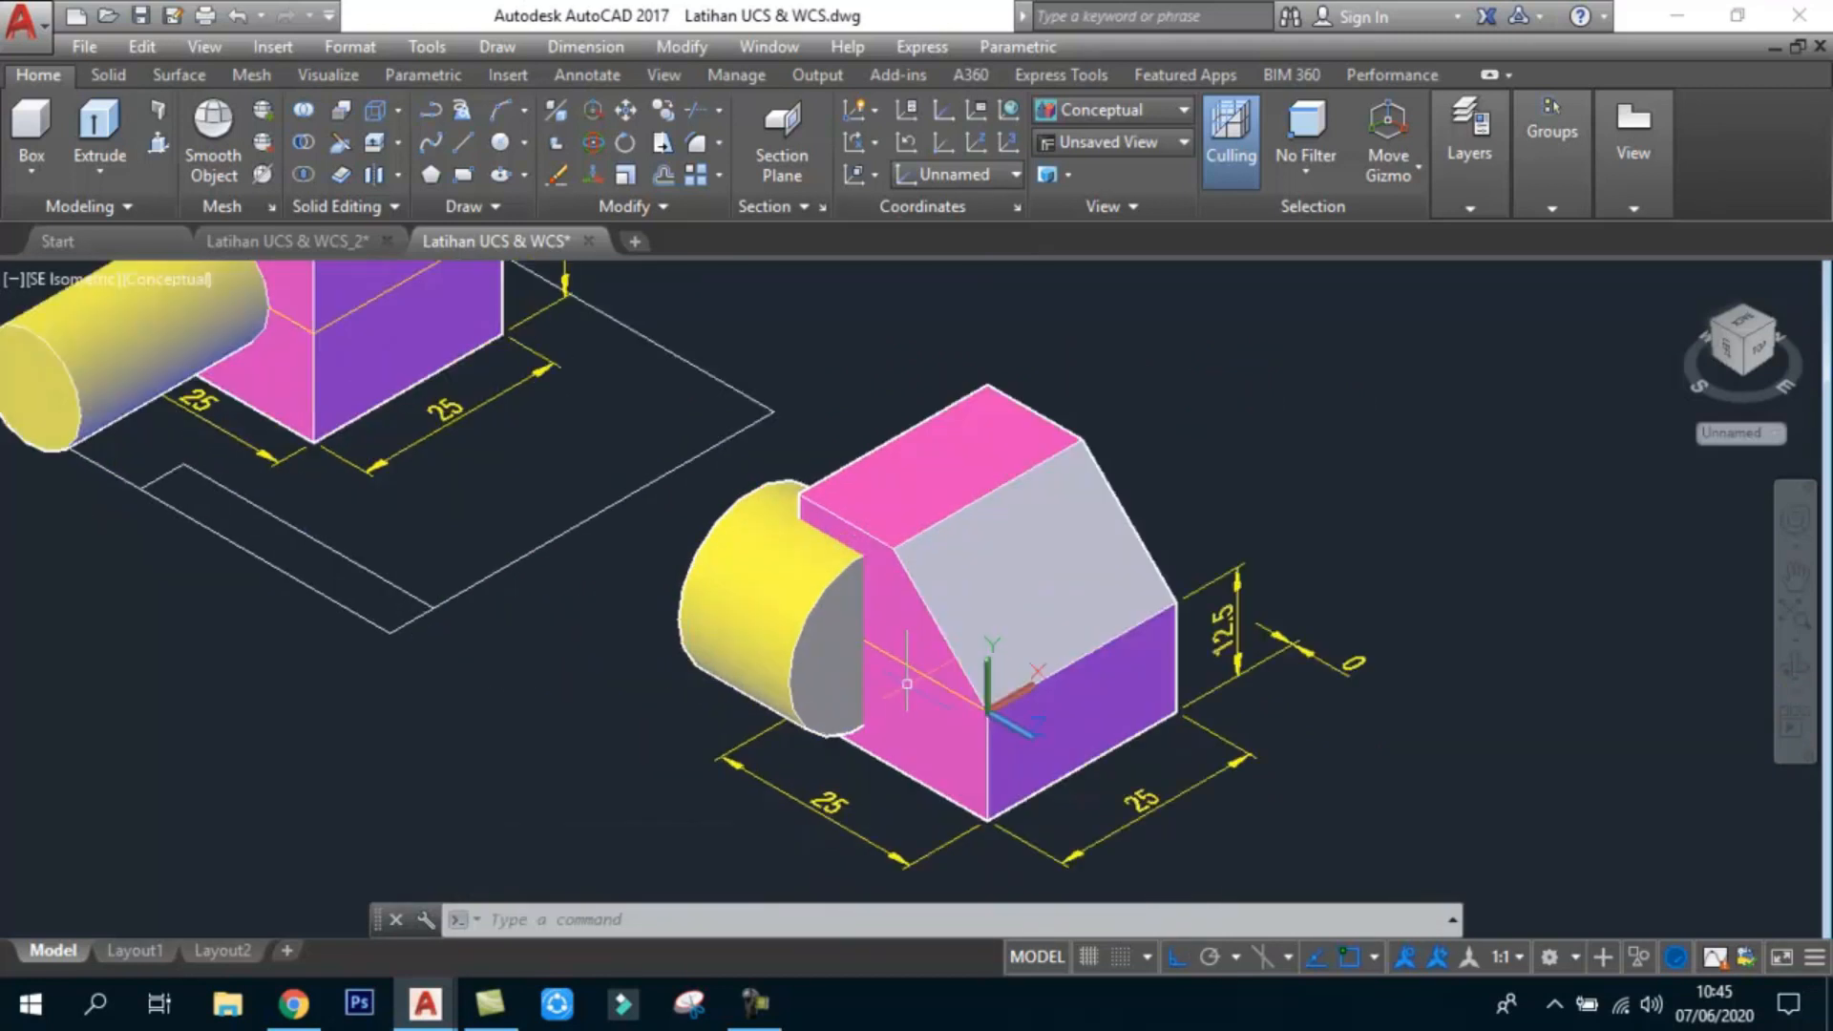
pyautogui.scroll(2, 976, 812)
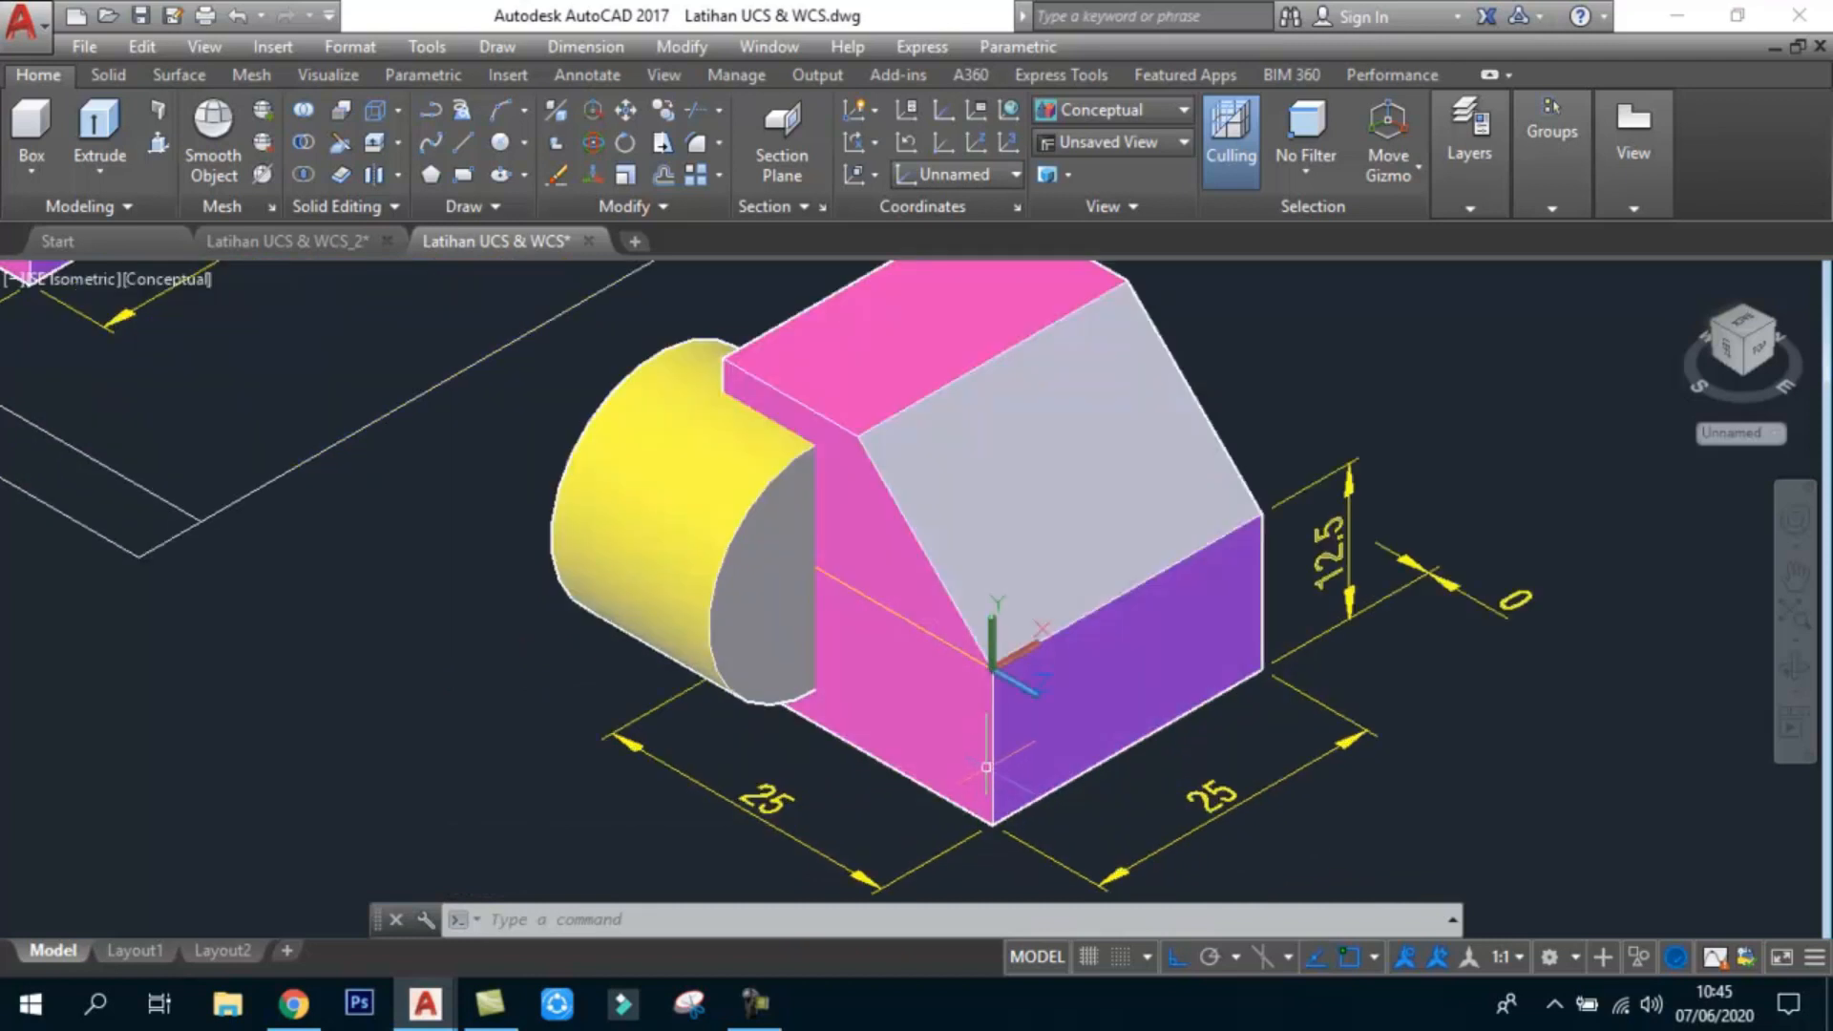
pyautogui.click(616, 481)
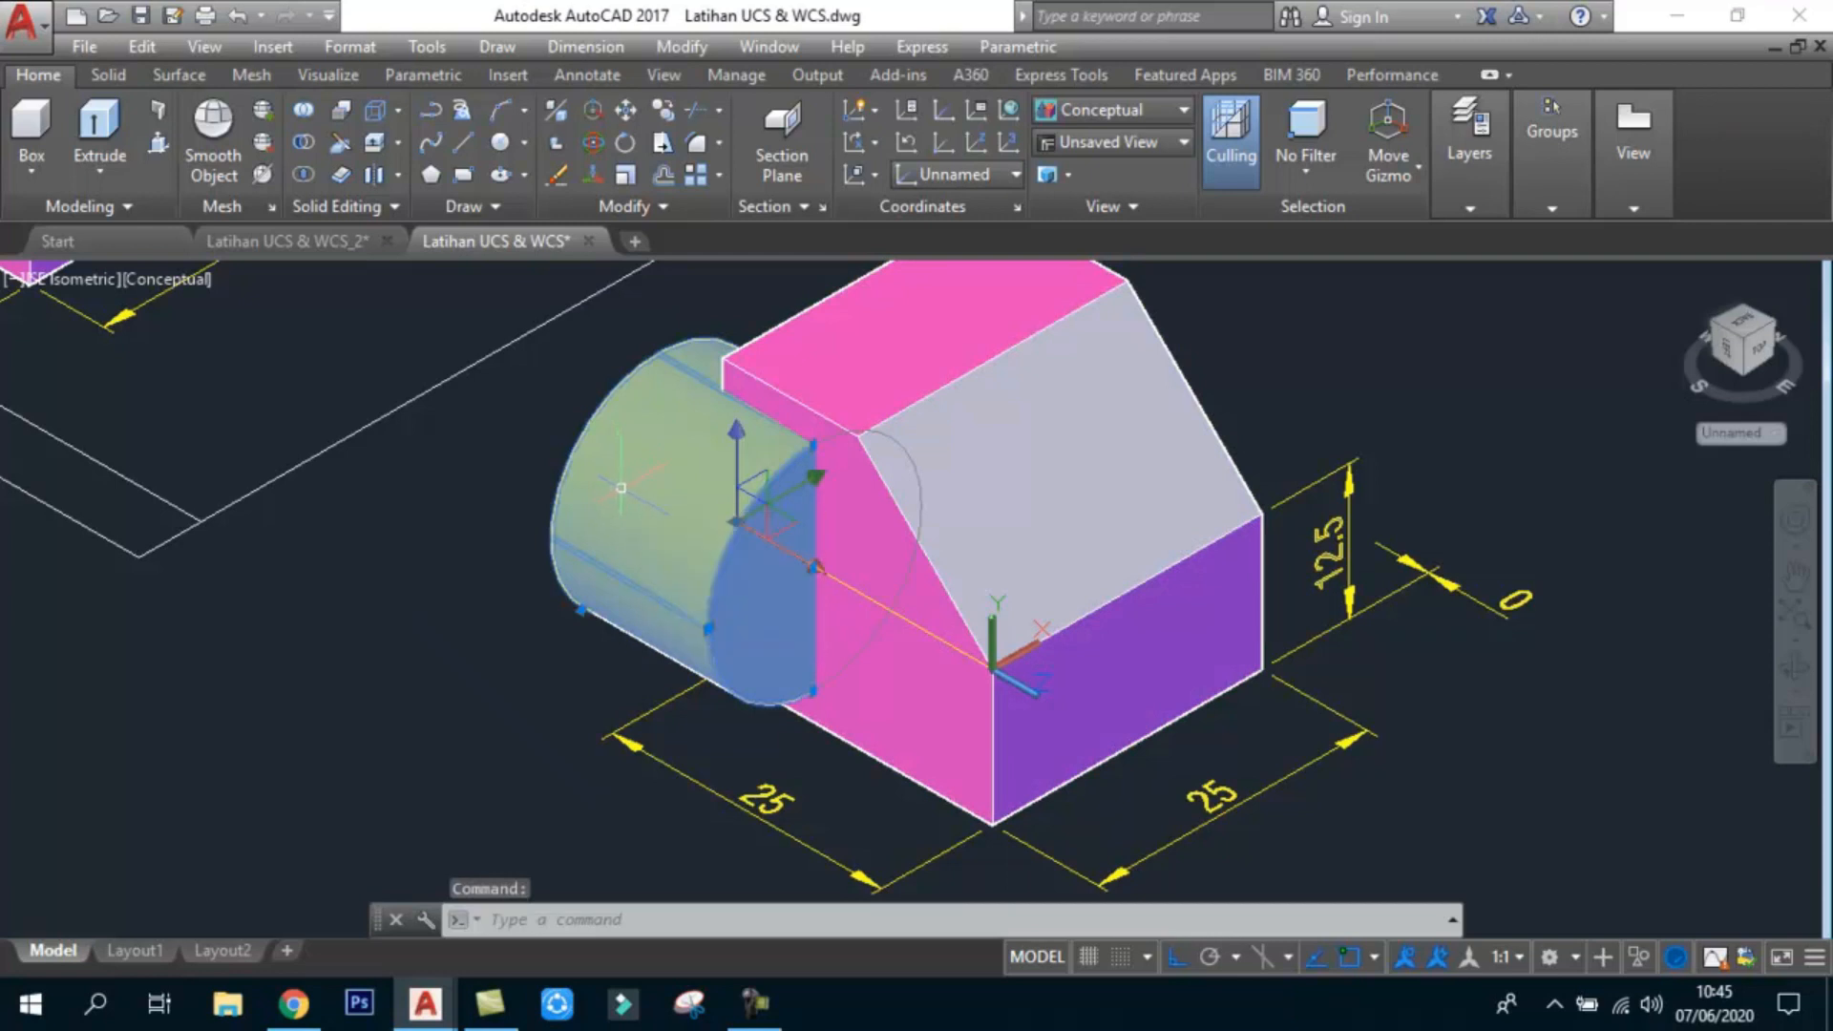
pyautogui.press('Delete')
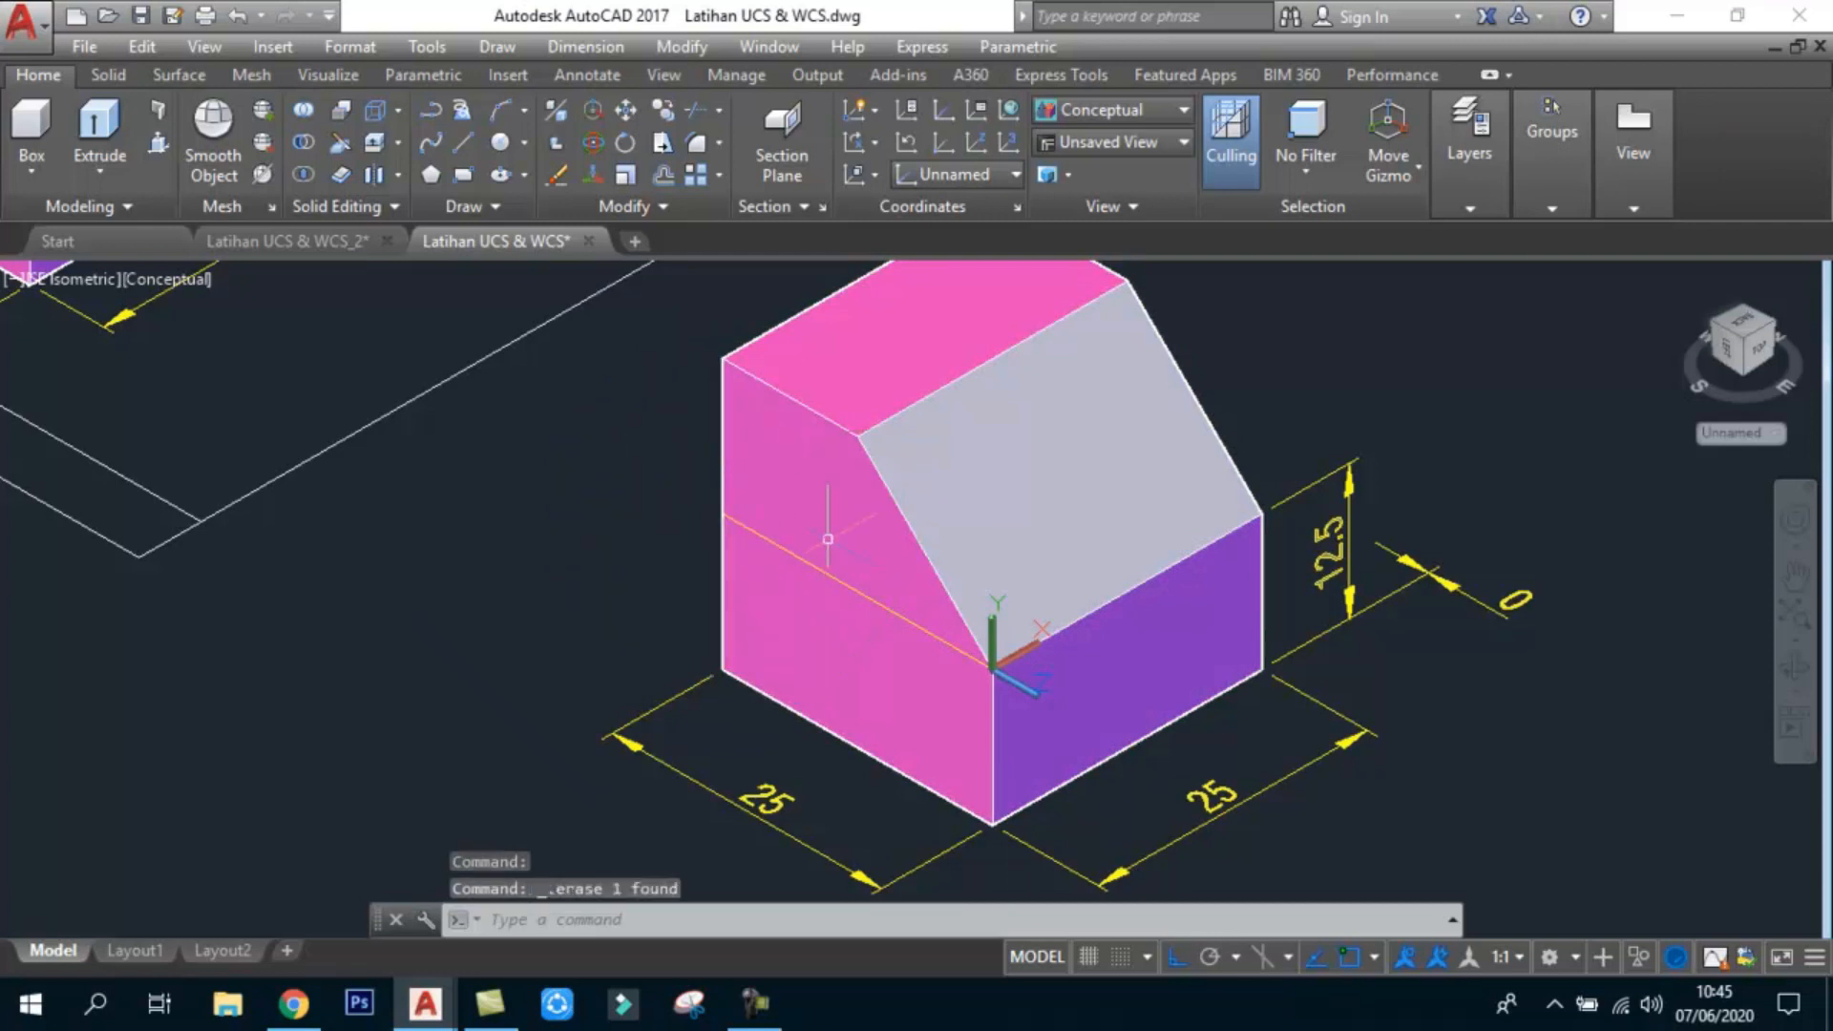
# Step: Reorient the UCS at the sloped face's lower front corner so its Z axis points outward from the pink side face
pyautogui.click(1036, 689)
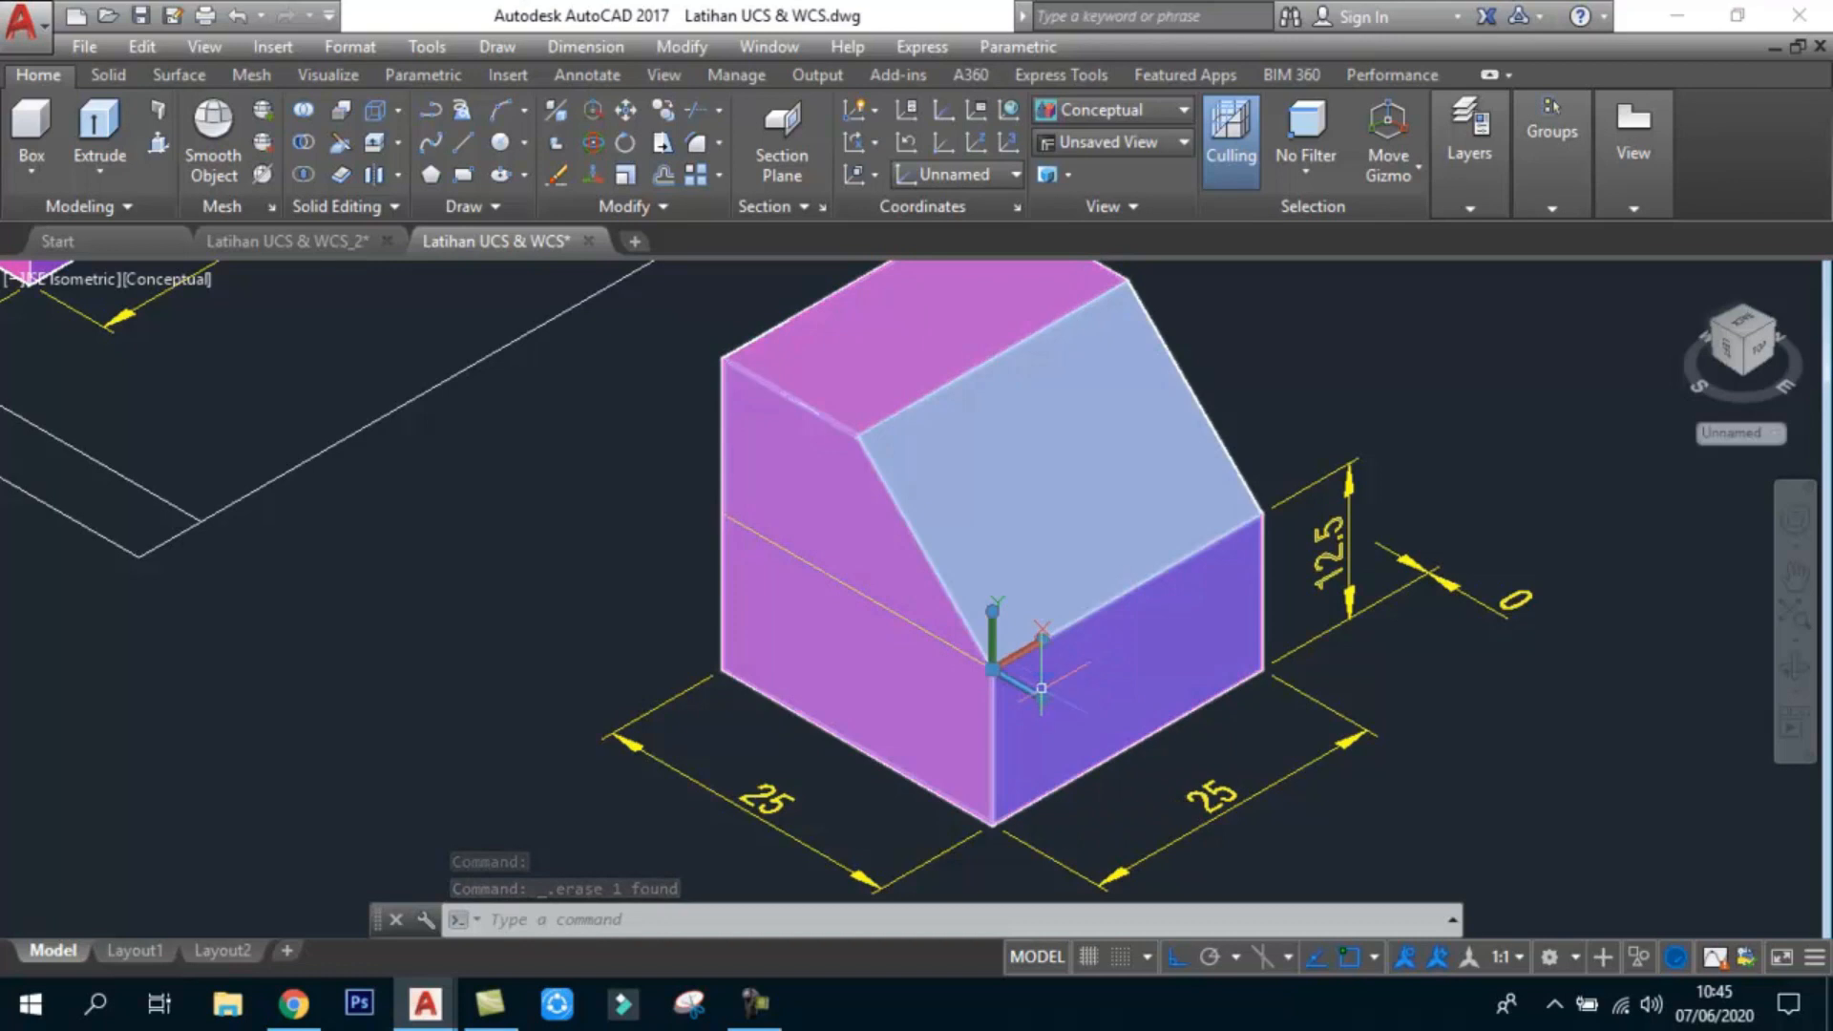
pyautogui.click(914, 722)
pyautogui.scroll(3, 1030, 666)
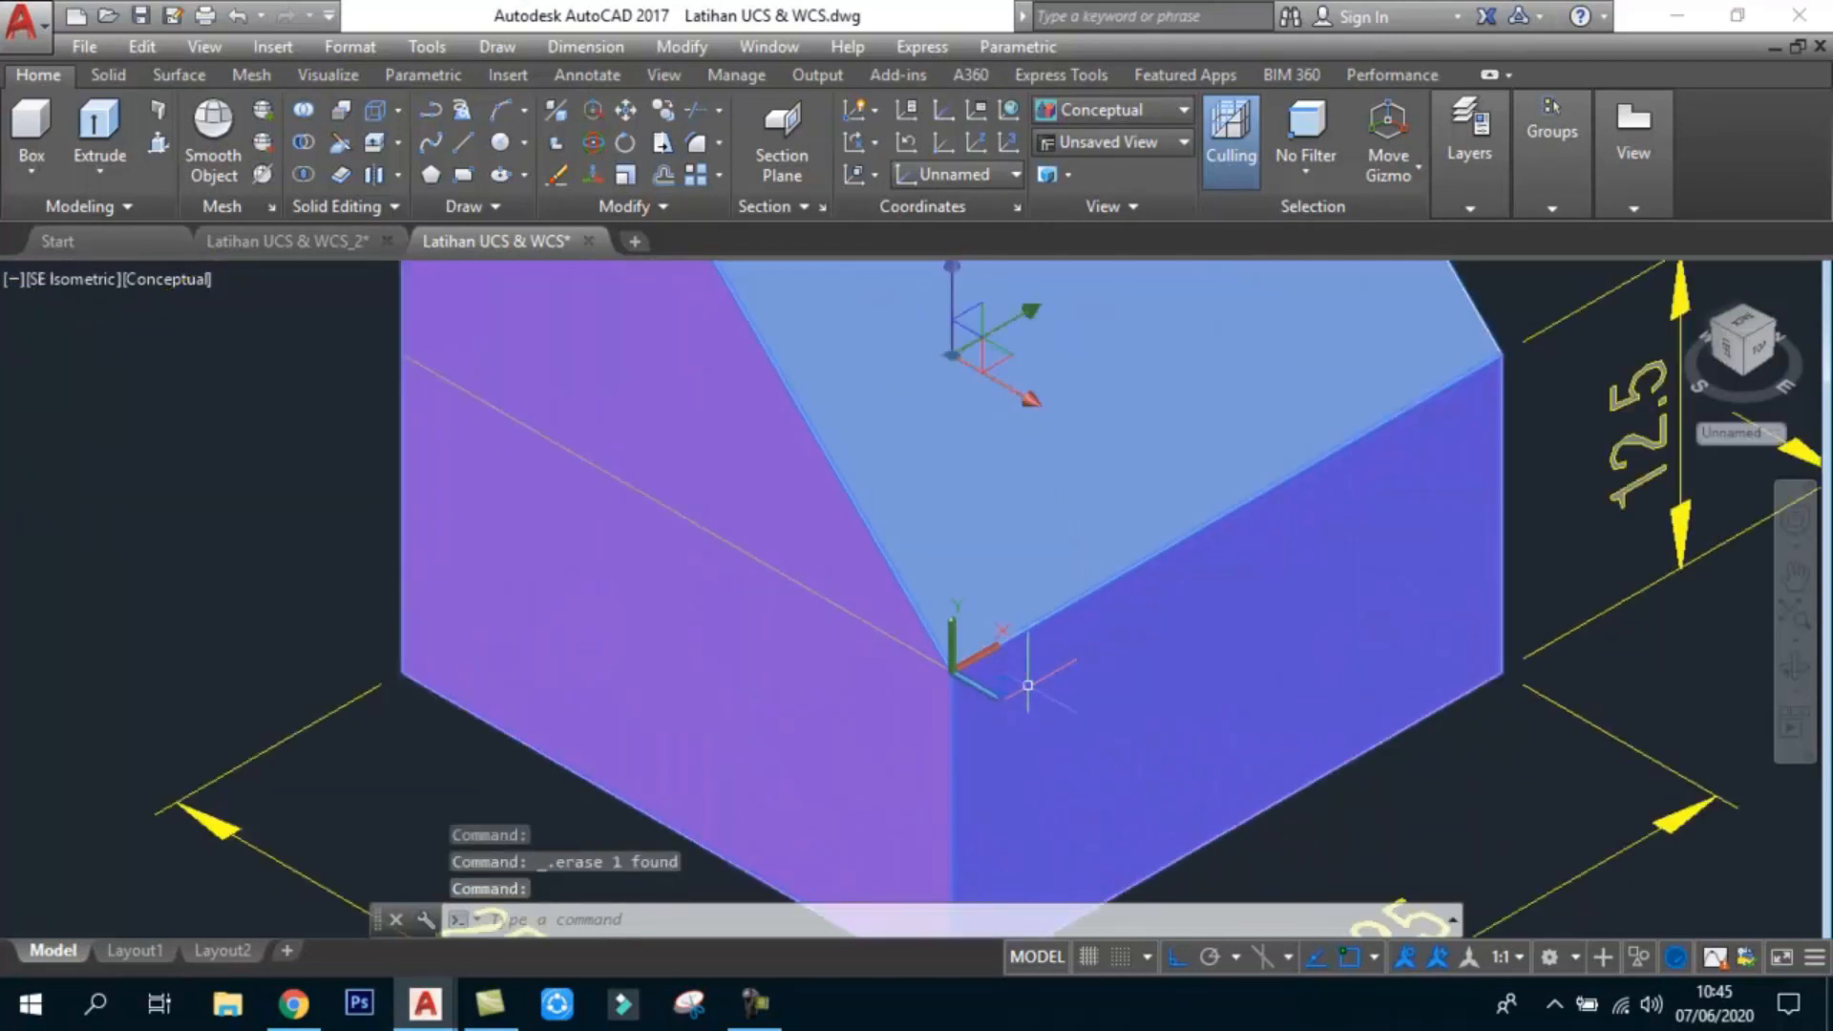
pyautogui.press('Escape')
pyautogui.click(1002, 701)
pyautogui.press('Escape')
pyautogui.scroll(-5, 1097, 767)
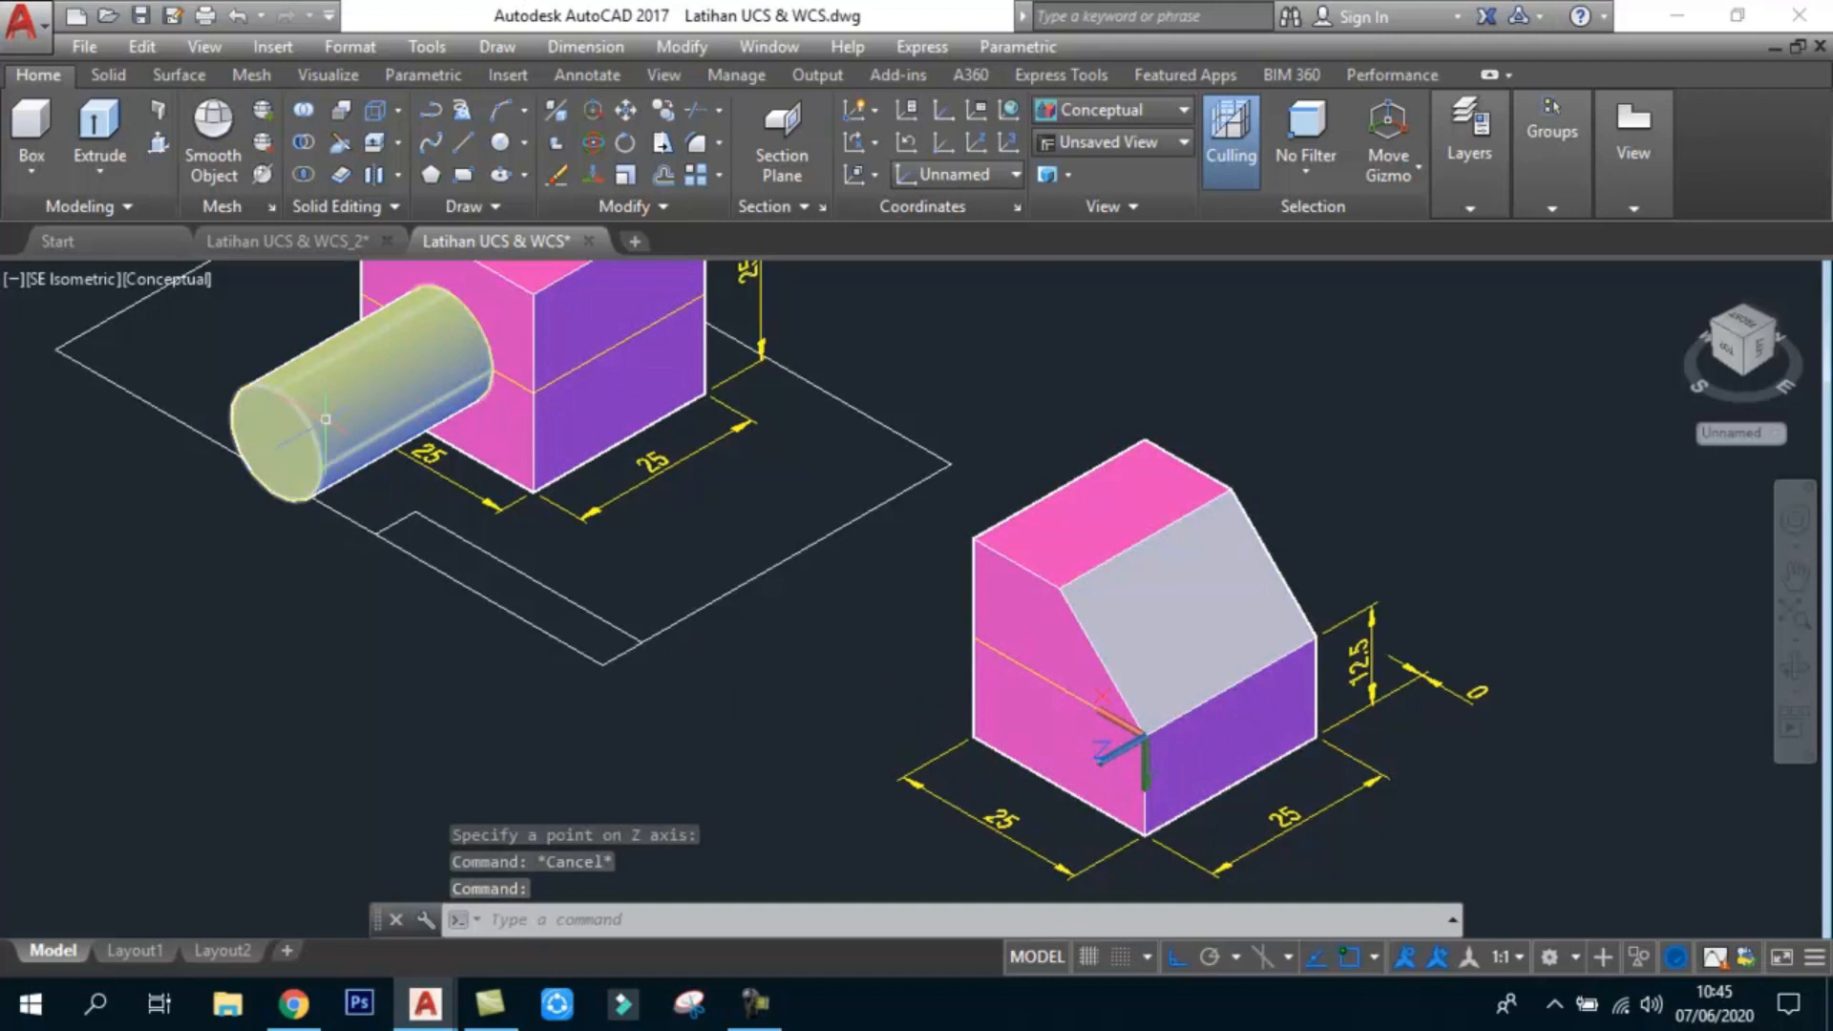
# Step: Draw a circle on the cut-off box's pink side face, centred on the midpoint of the orange line
pyautogui.scroll(3, 1033, 813)
pyautogui.scroll(2, 1096, 702)
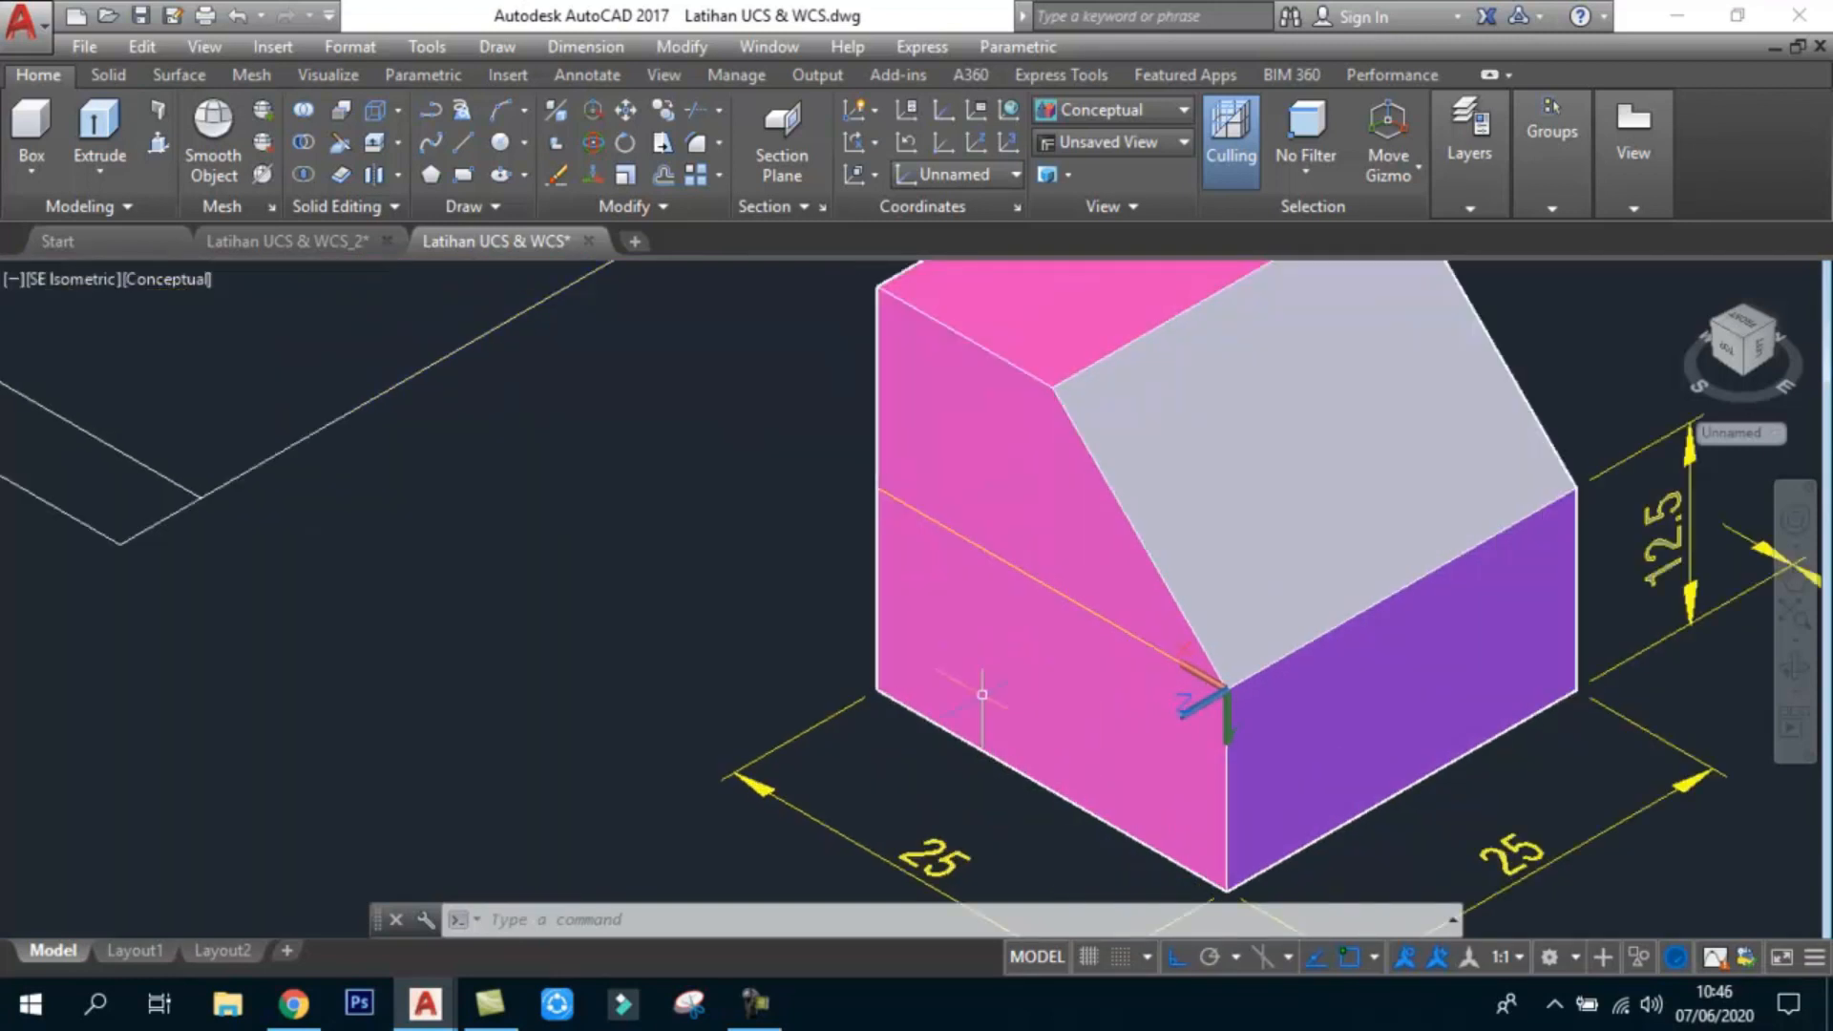
pyautogui.write('c')
pyautogui.press('Return')
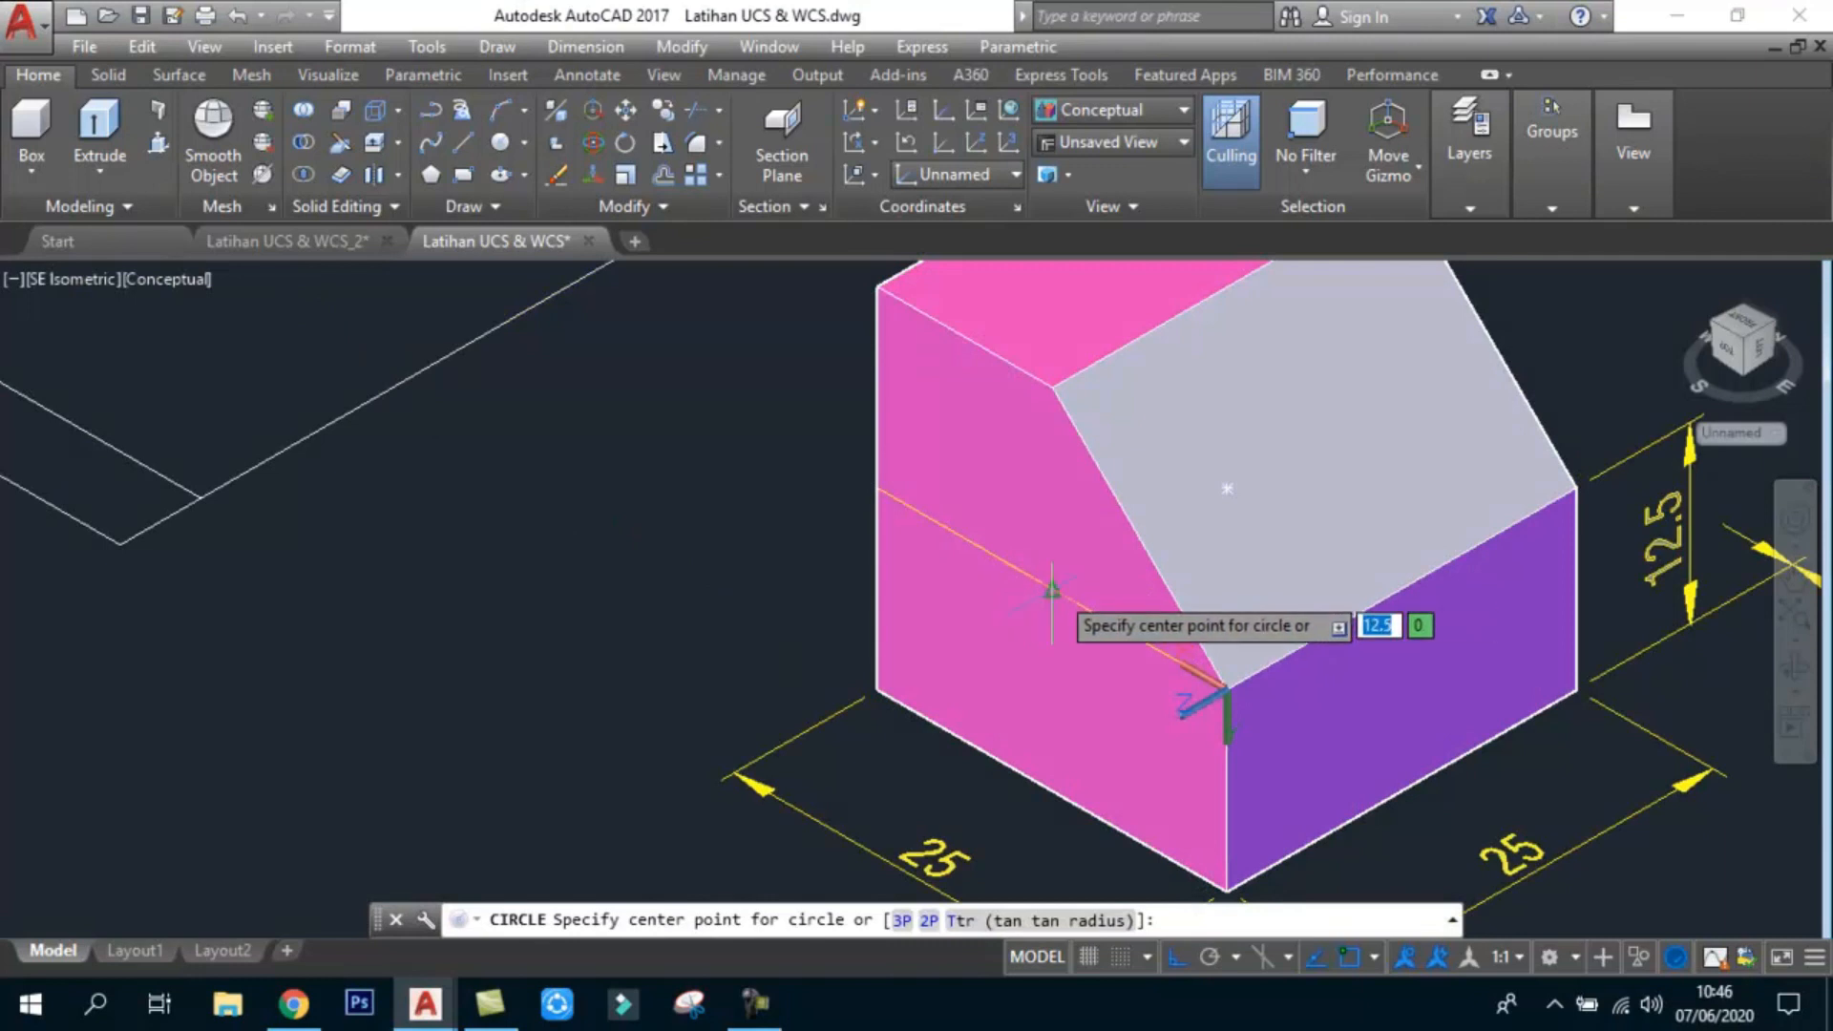
pyautogui.click(1054, 586)
pyautogui.click(1120, 625)
# Step: Extrude the new circle outward from the cut-off box's pink side face into a solid cylinder
pyautogui.scroll(-2, 1285, 717)
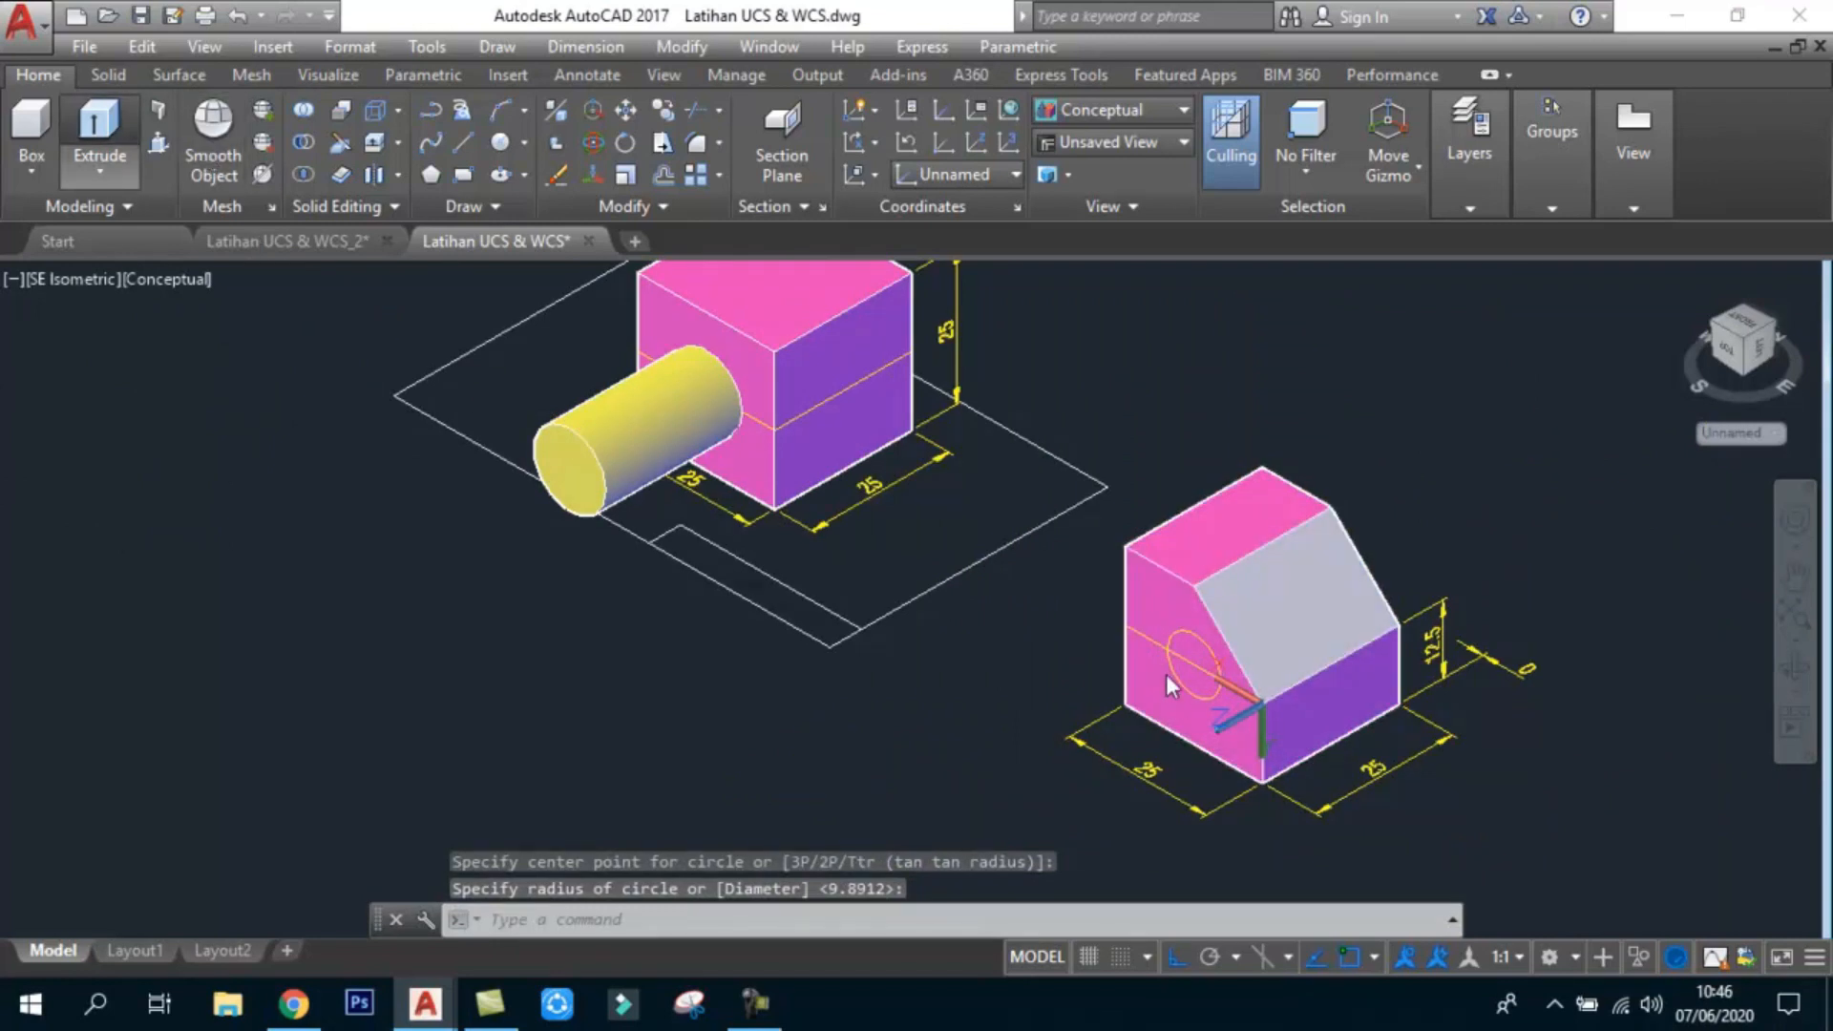
pyautogui.scroll(-1, 943, 568)
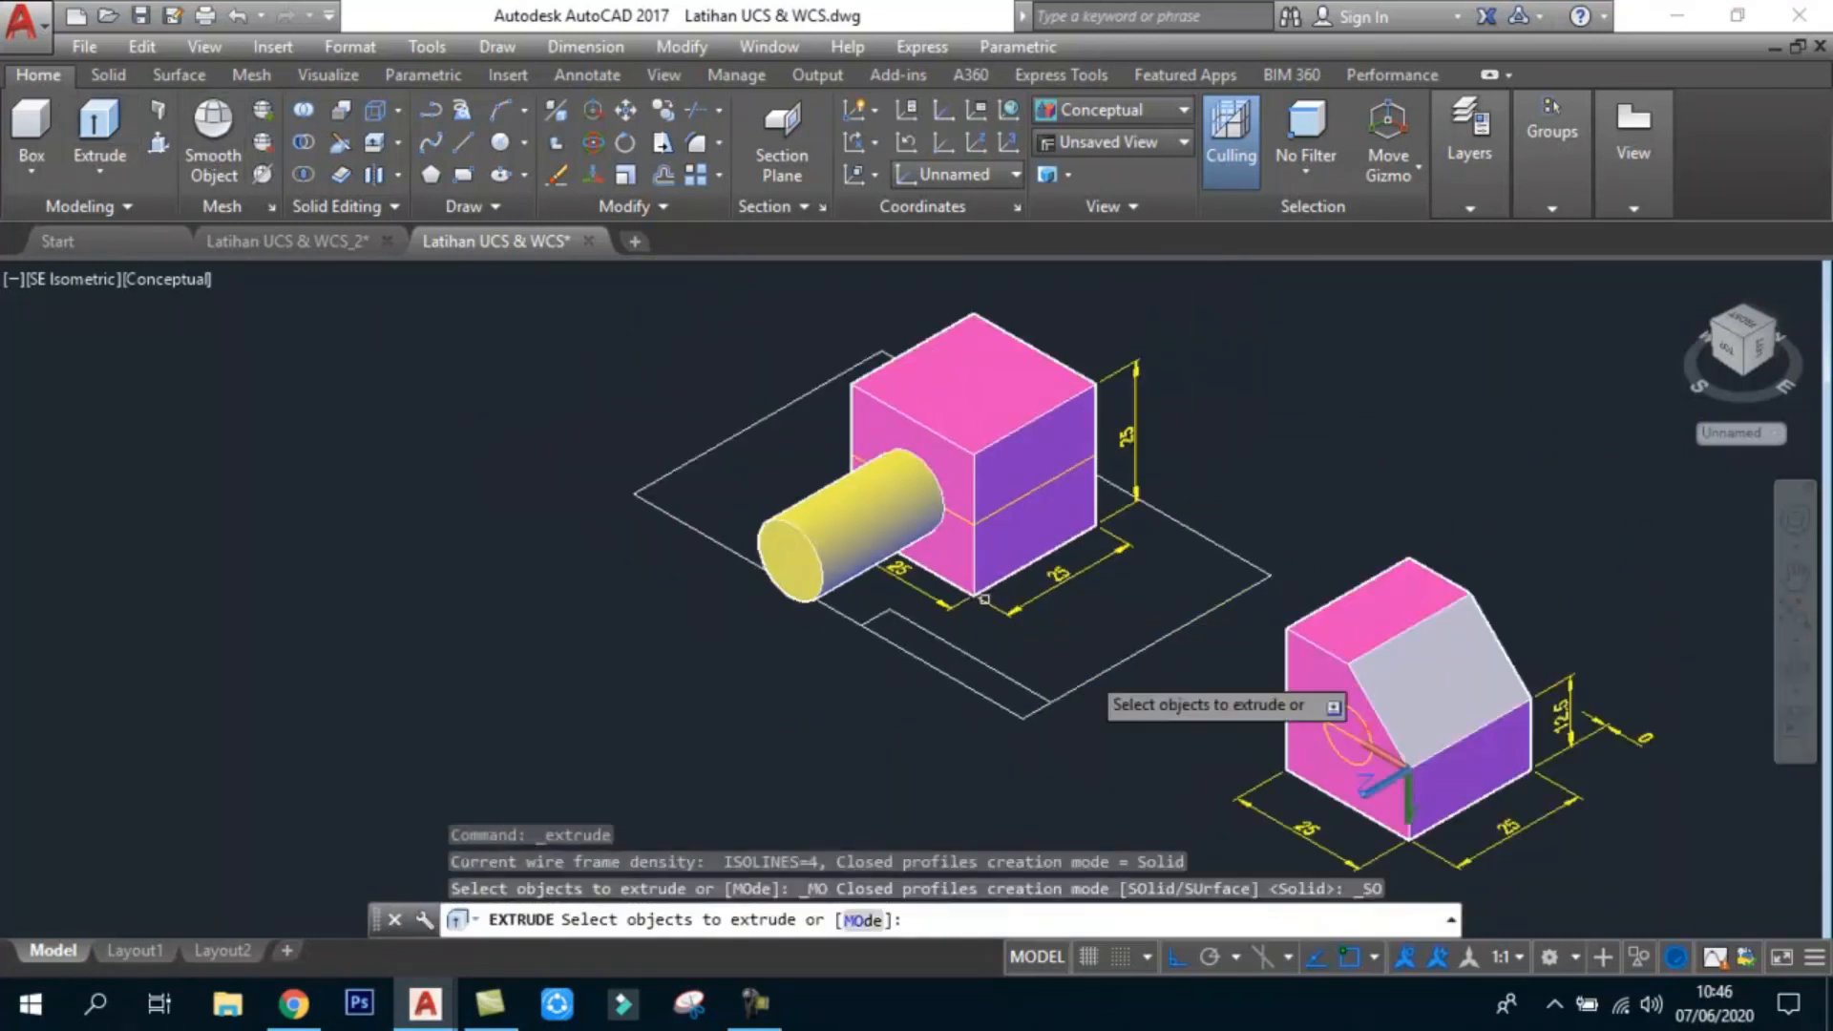
pyautogui.scroll(3, 1358, 815)
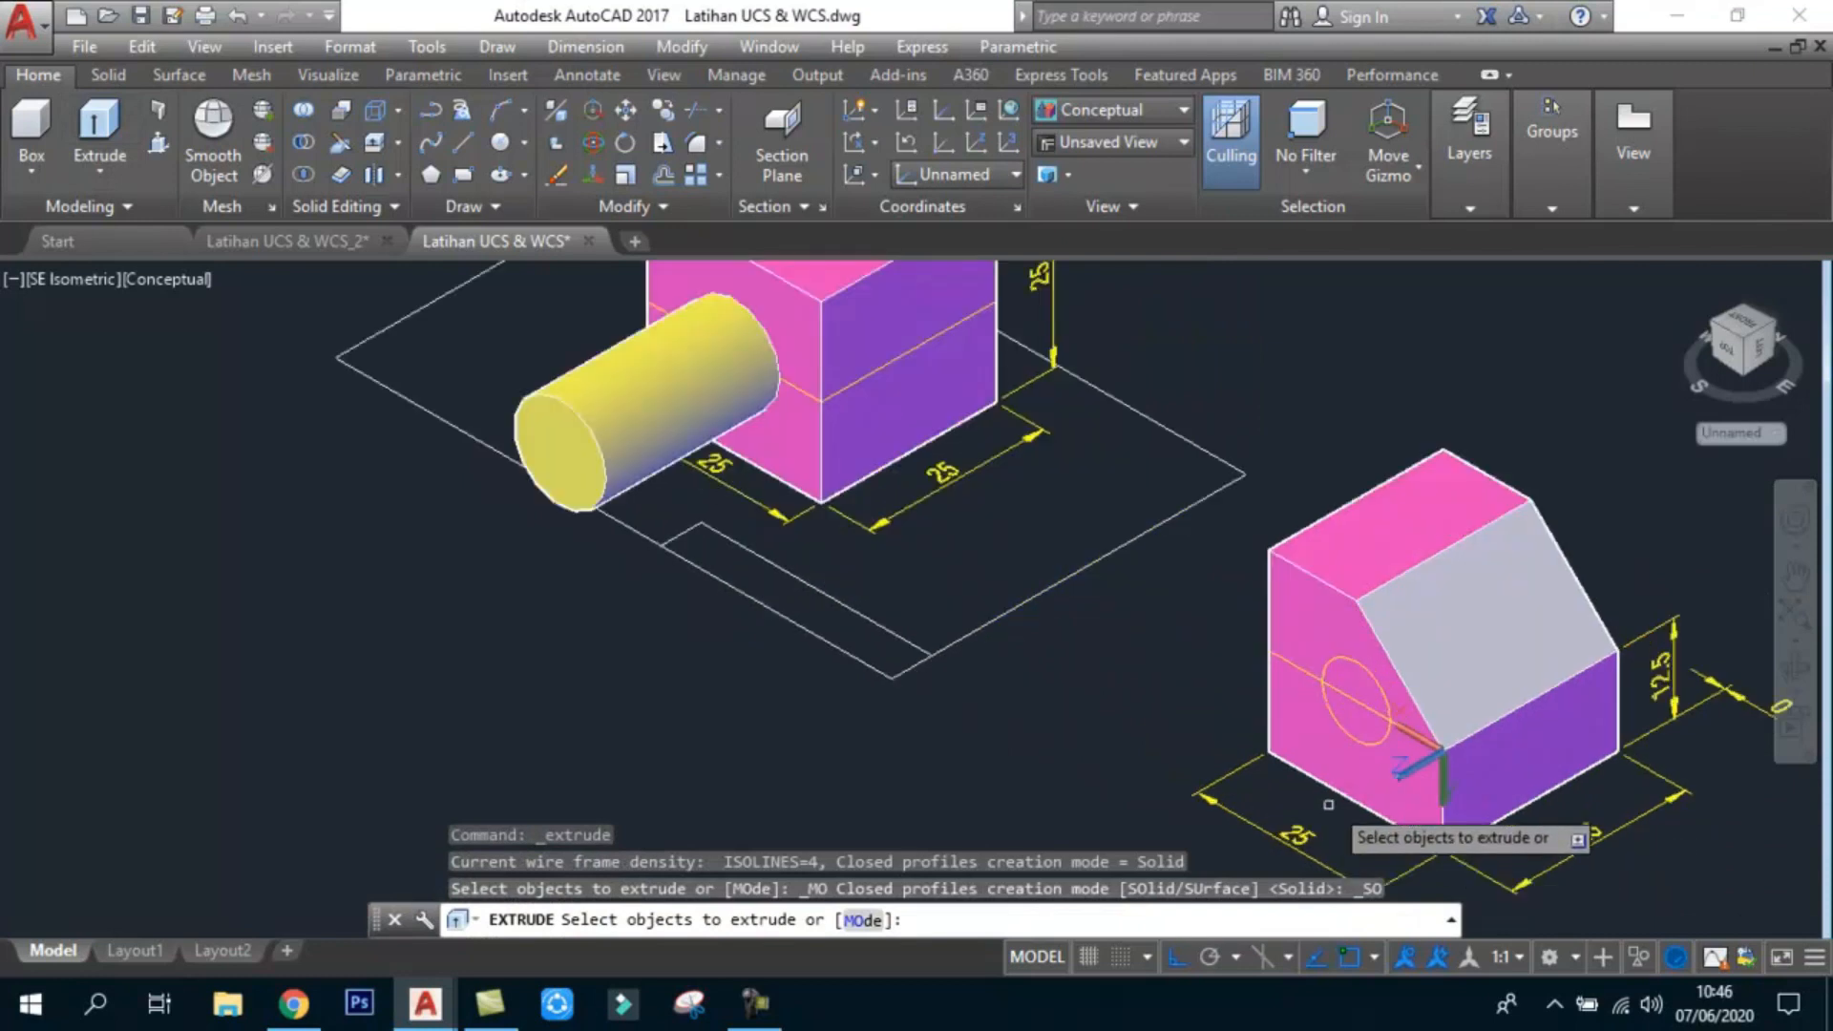
pyautogui.scroll(2, 1327, 709)
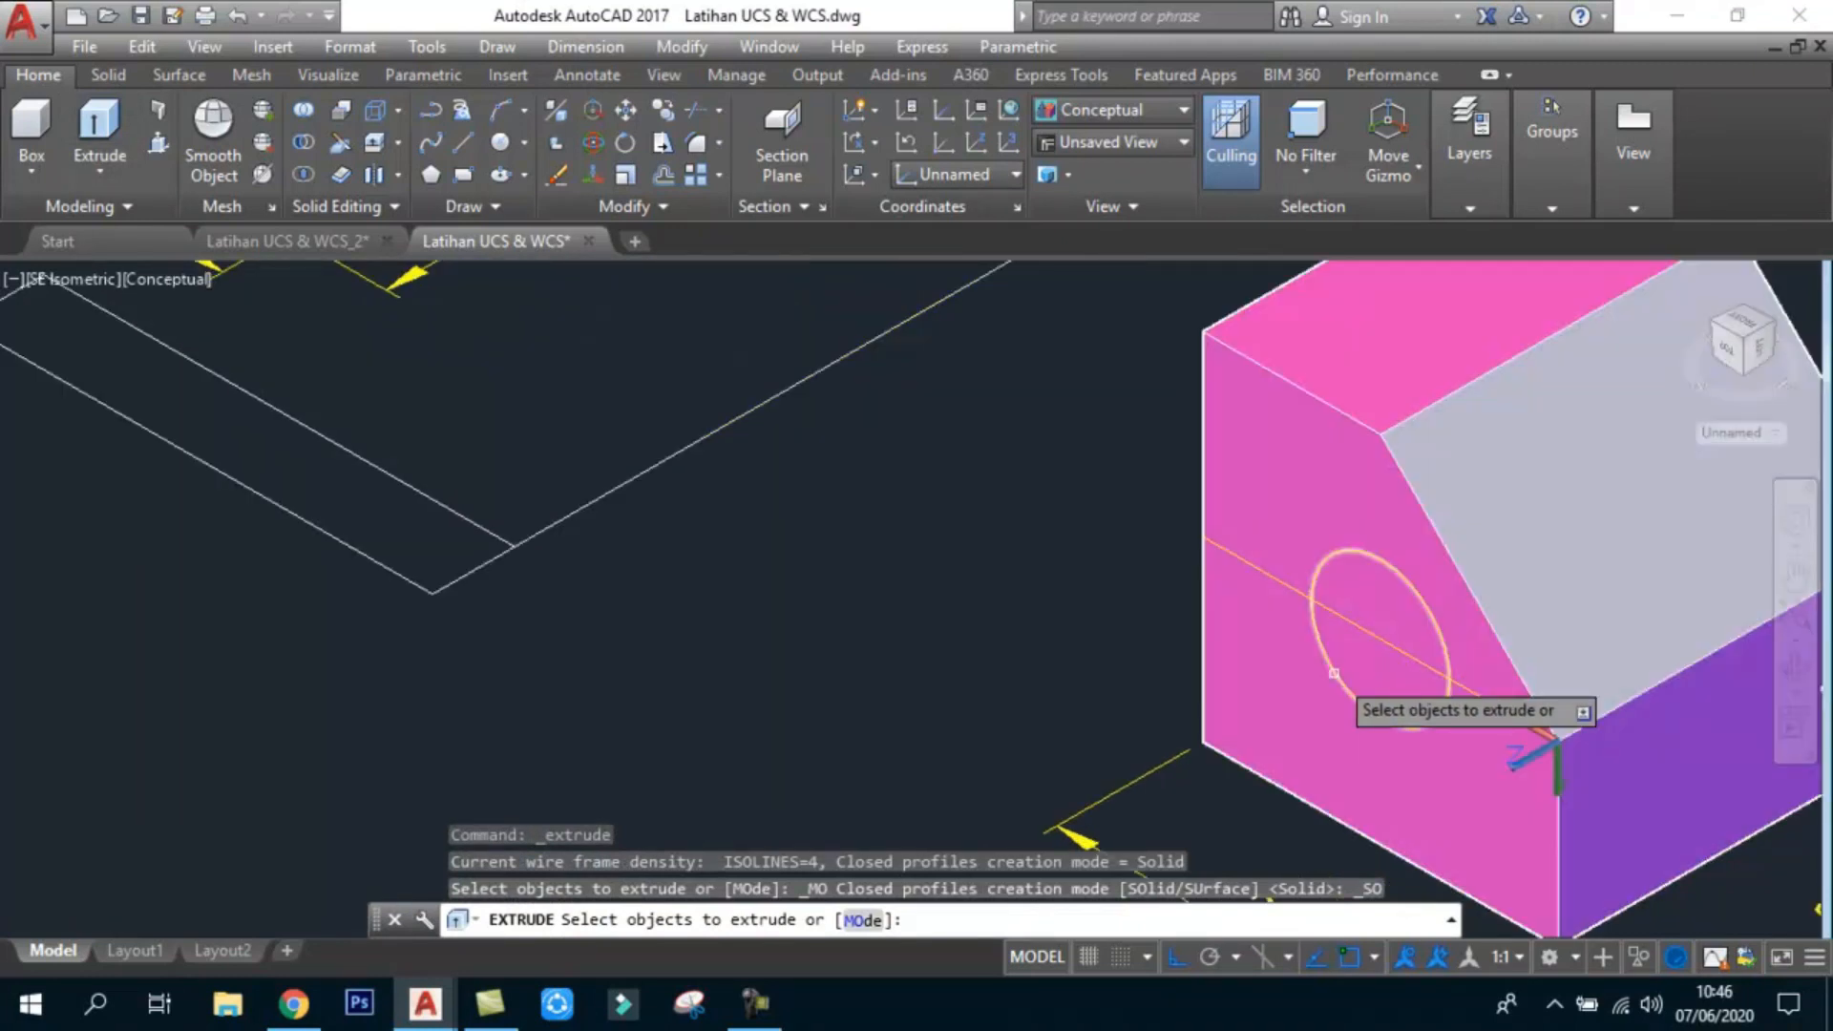
pyautogui.click(1334, 673)
pyautogui.scroll(-3, 1335, 672)
pyautogui.press('Return')
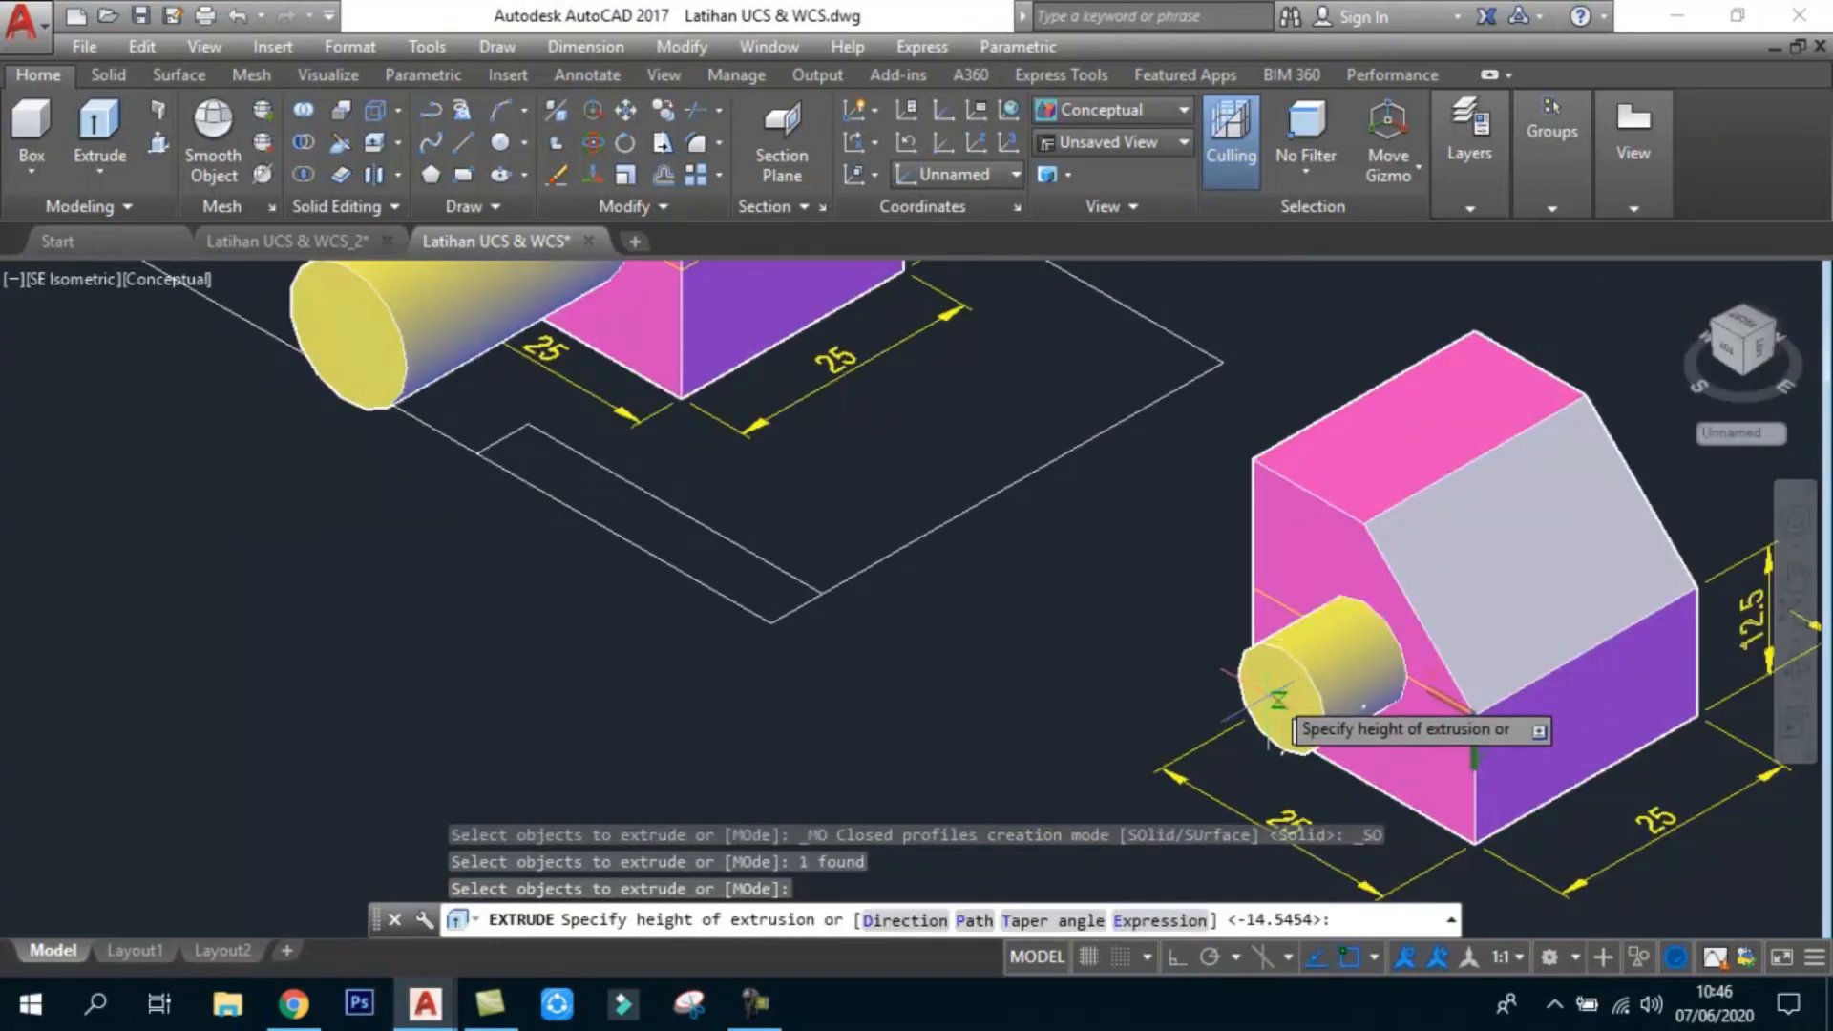
pyautogui.scroll(-2, 1232, 725)
pyautogui.click(1190, 745)
pyautogui.scroll(-2, 1241, 688)
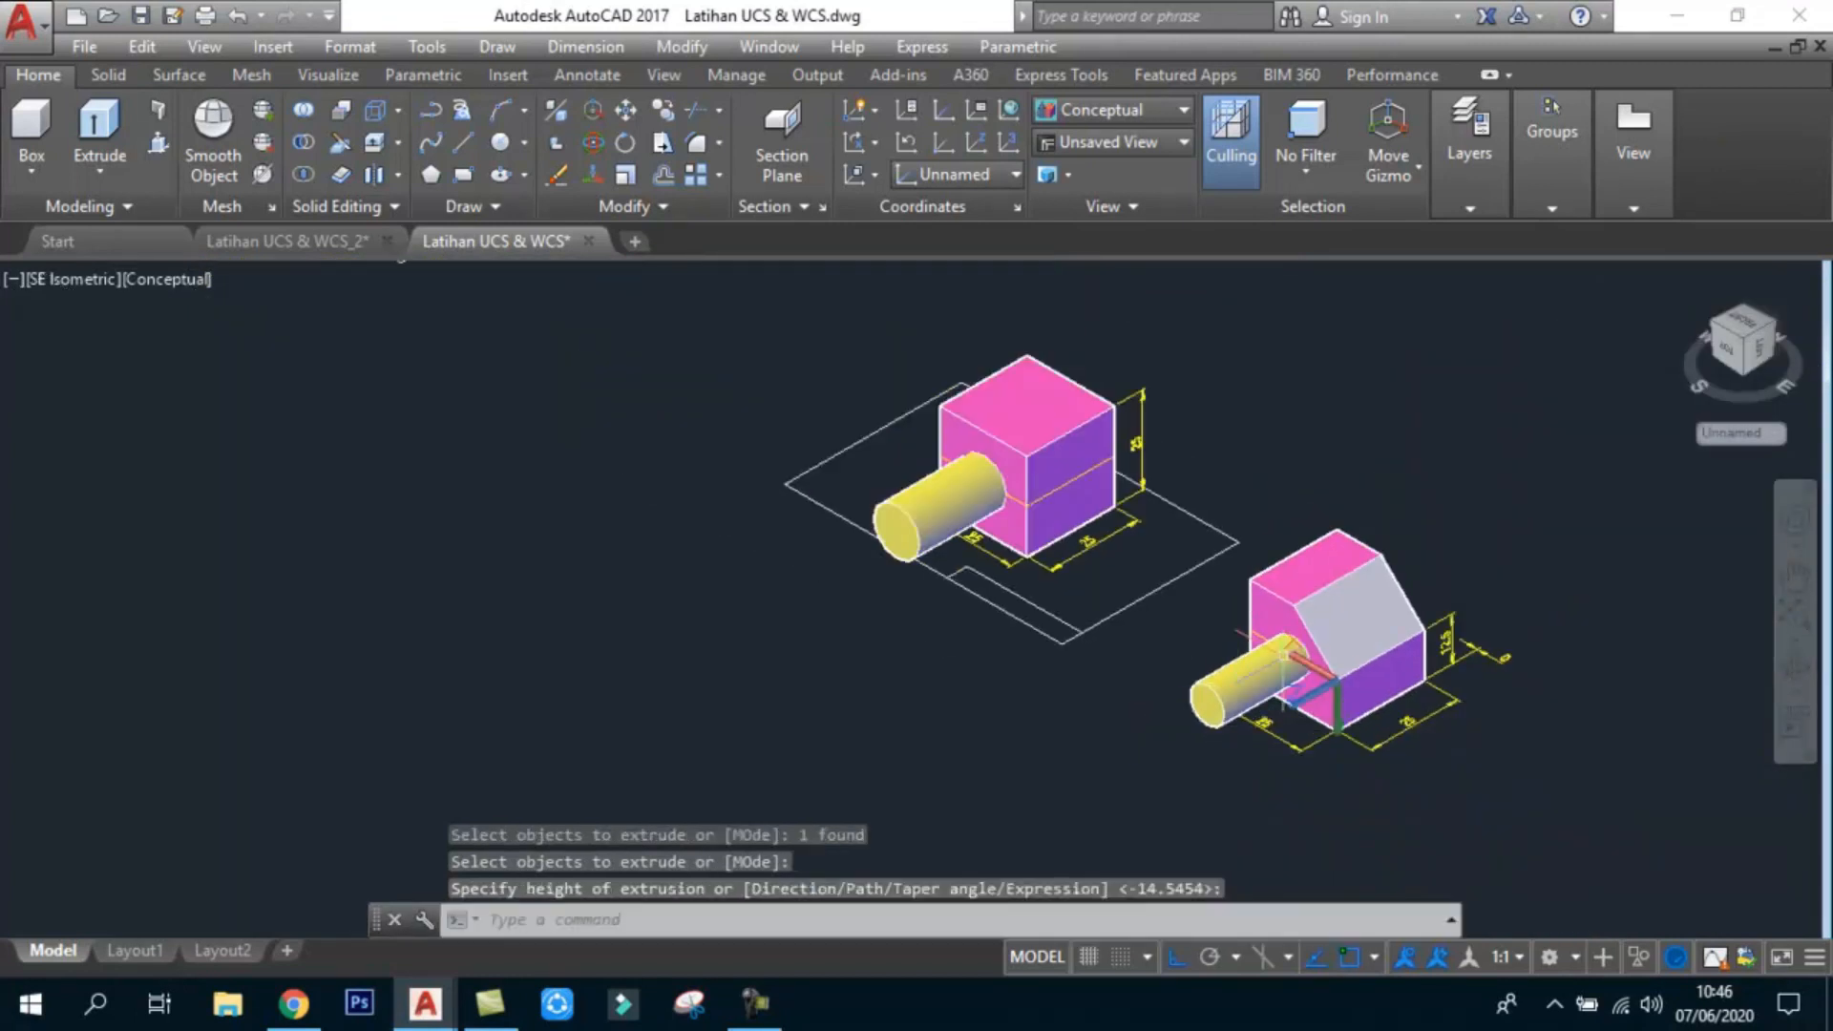
# Step: Examine the cut-off box with its cylinder and dimensions beside the uncut box in the World UCS
pyautogui.scroll(3, 1528, 683)
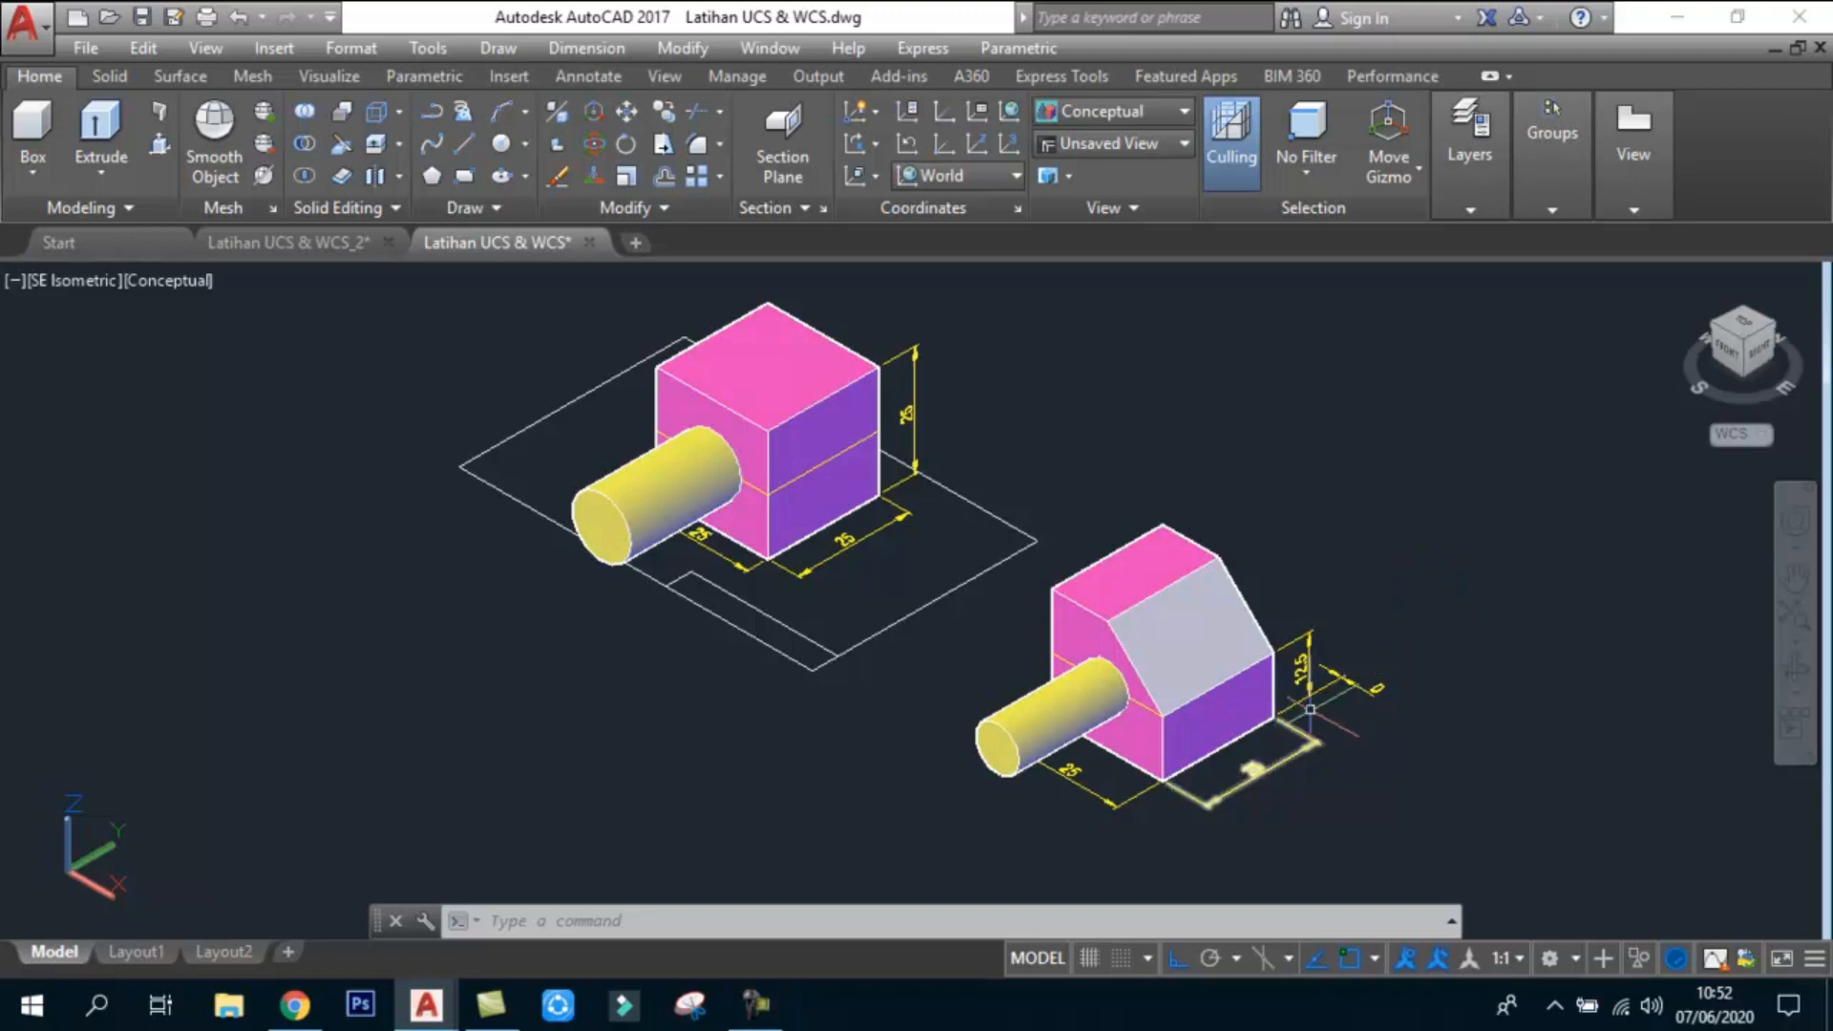
pyautogui.scroll(3, 1263, 699)
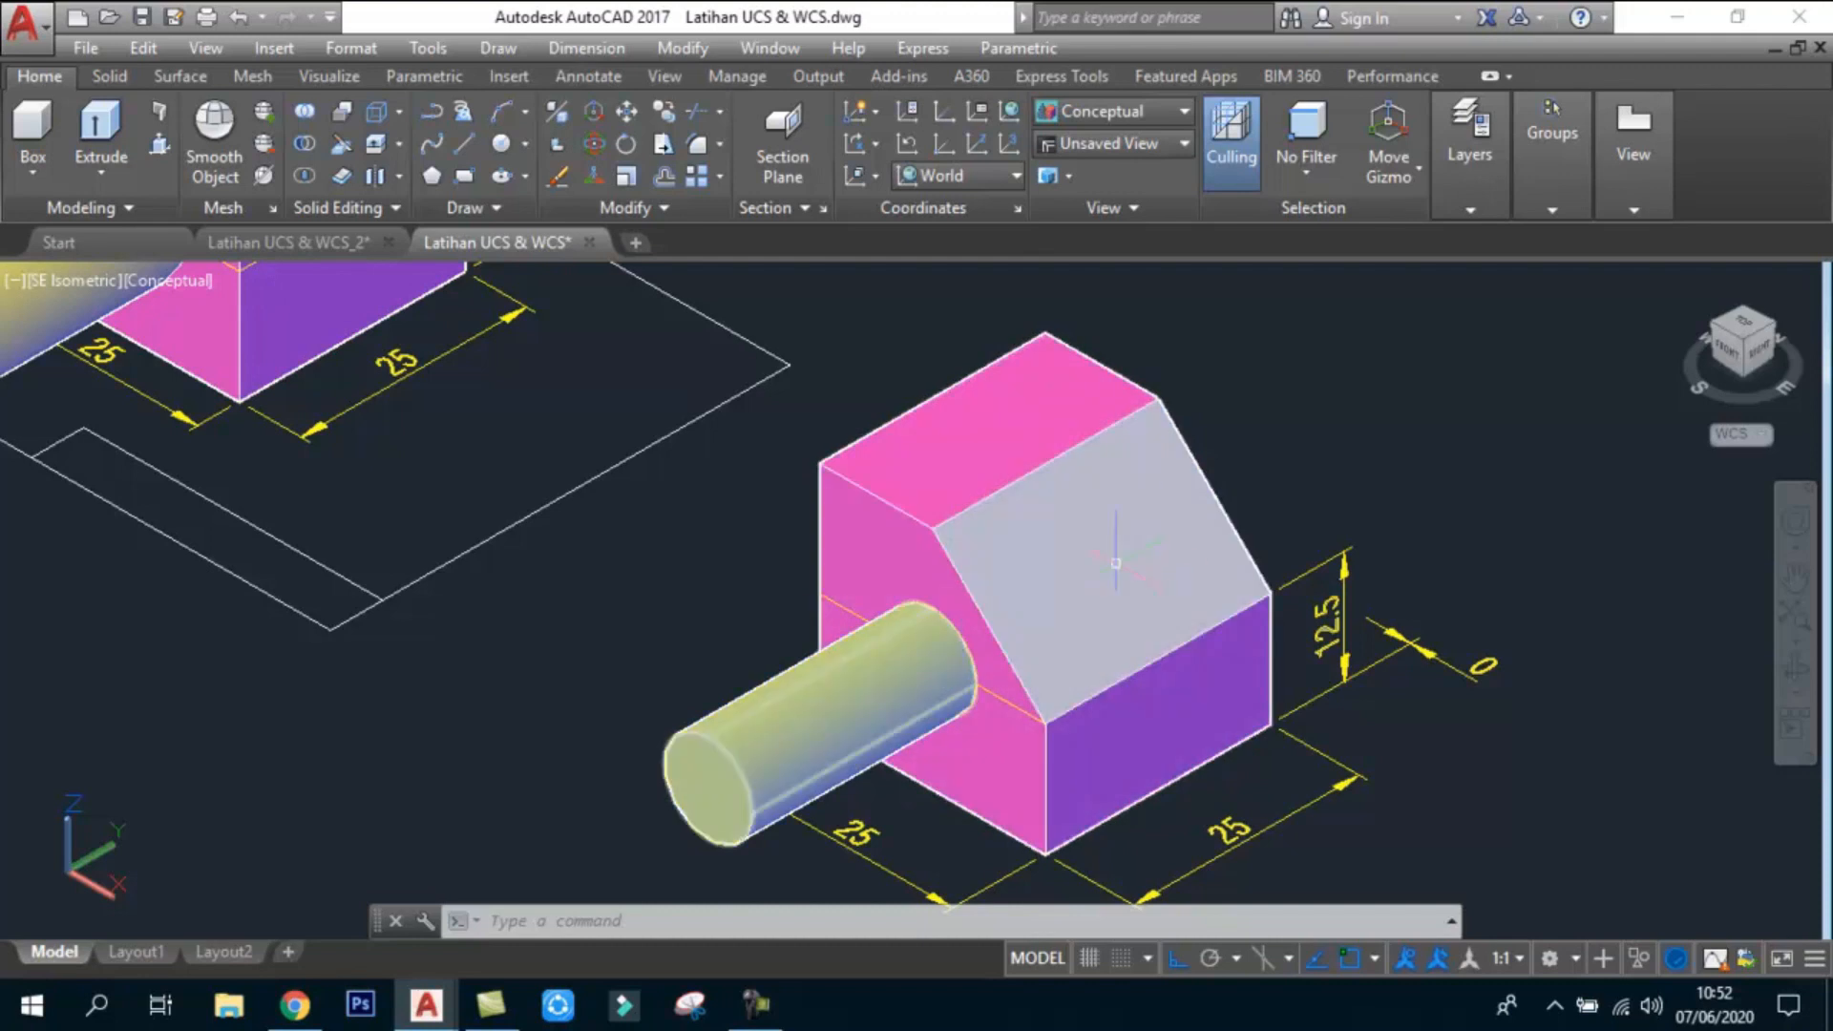
pyautogui.scroll(-2, 1242, 659)
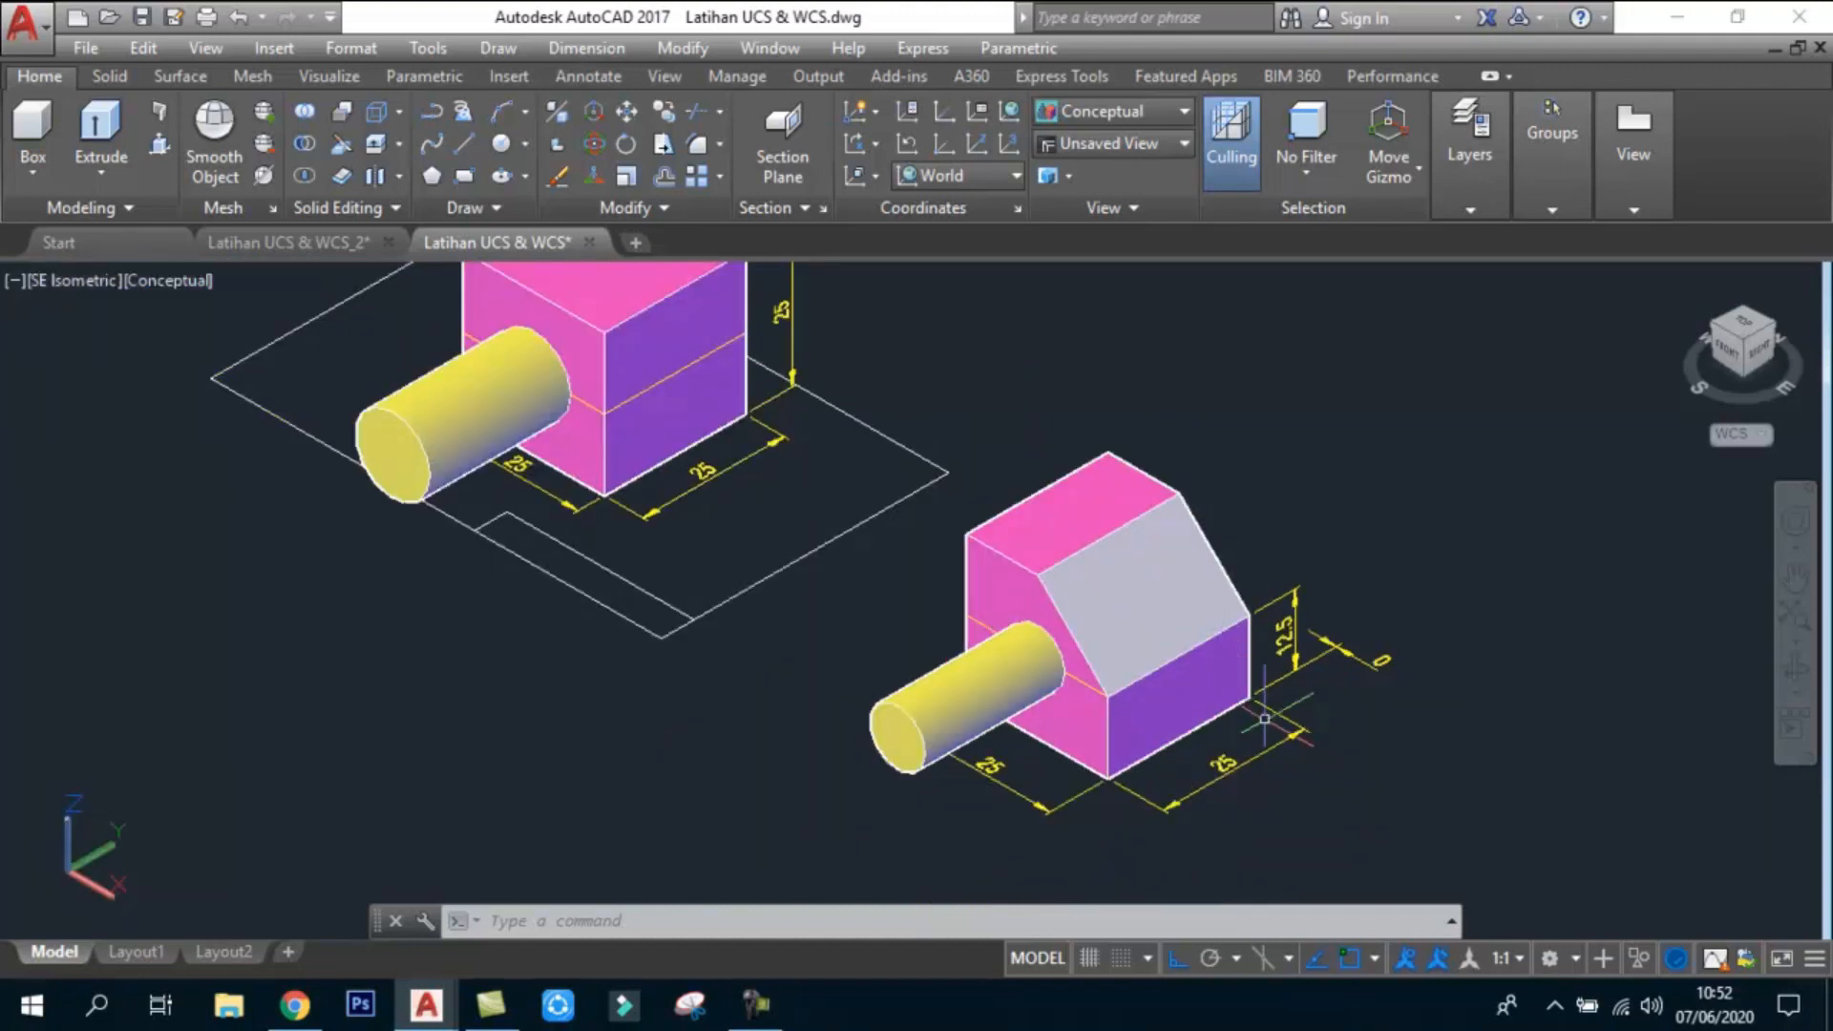
pyautogui.scroll(2, 1272, 701)
pyautogui.scroll(-2, 1434, 703)
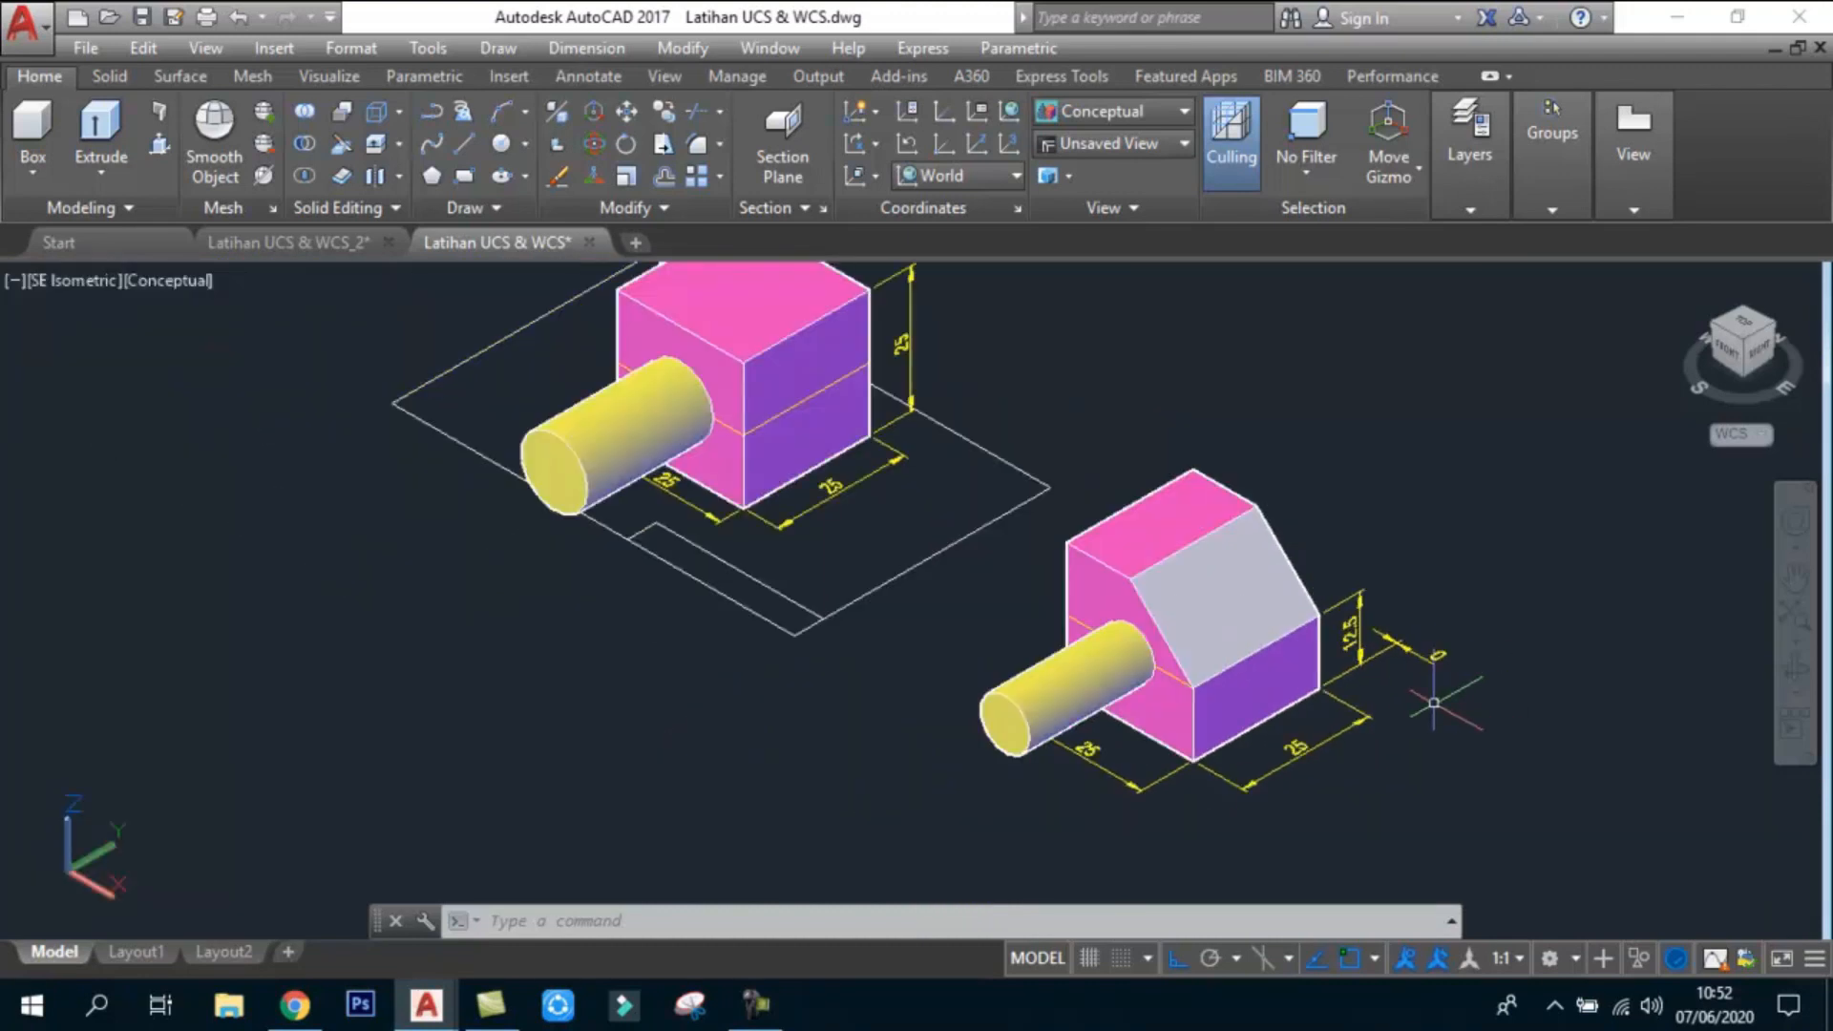
pyautogui.moveTo(1042, 448); pyautogui.dragTo(1036, 489, button='middle')
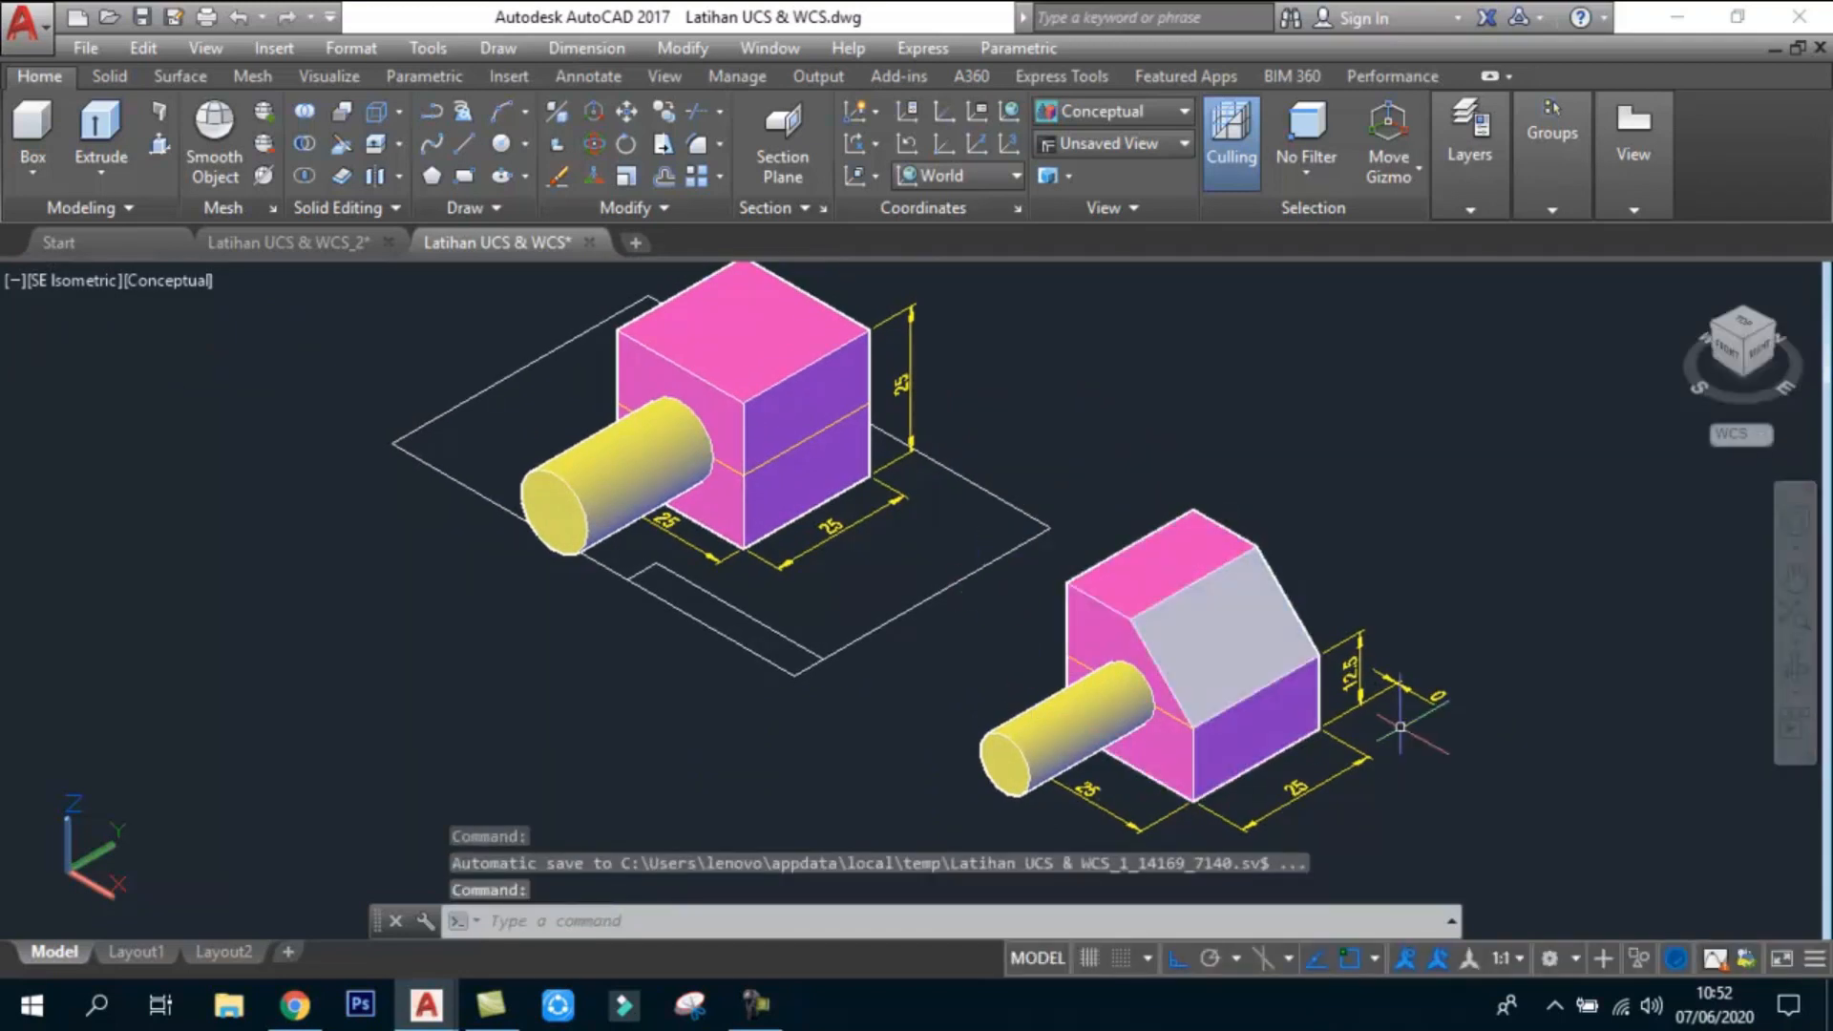
pyautogui.moveTo(1409, 684)
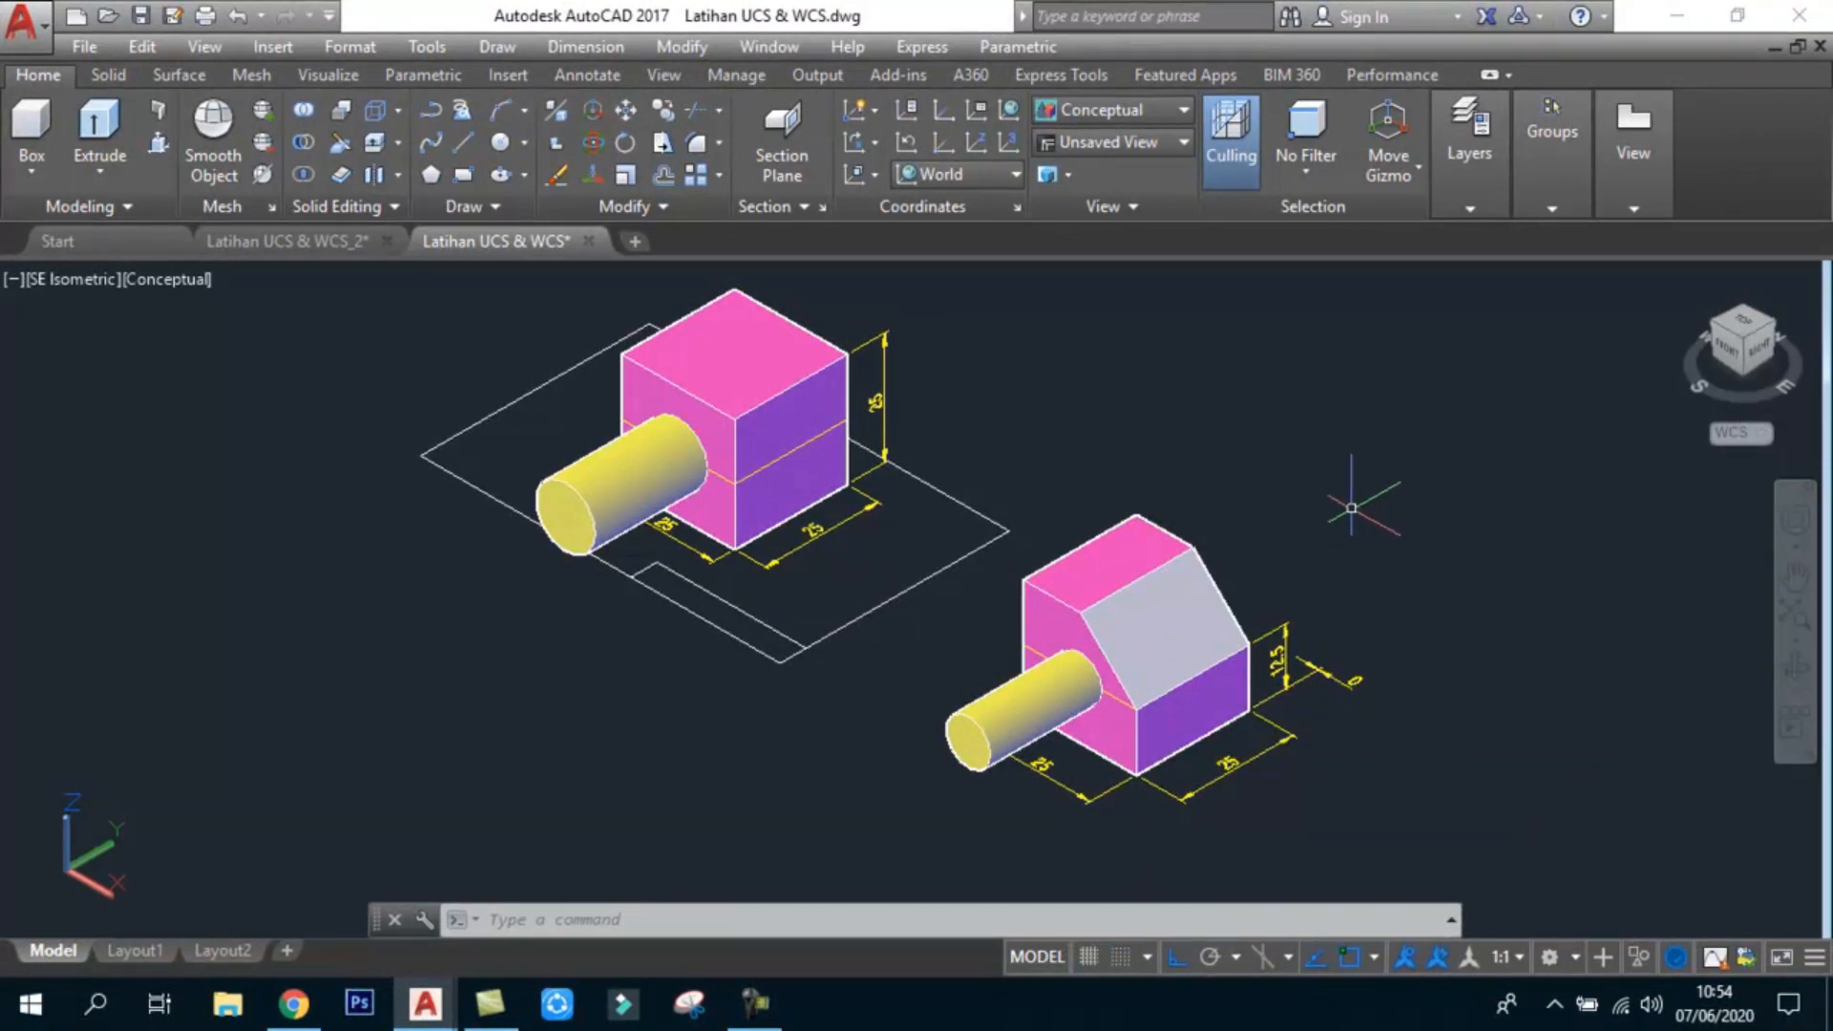
# Step: Show the hidden layer content with the coloured X, Y and Z axis arrows beside the floor outlines
pyautogui.click(1469, 143)
pyautogui.click(1680, 236)
pyautogui.scroll(-6, 1281, 532)
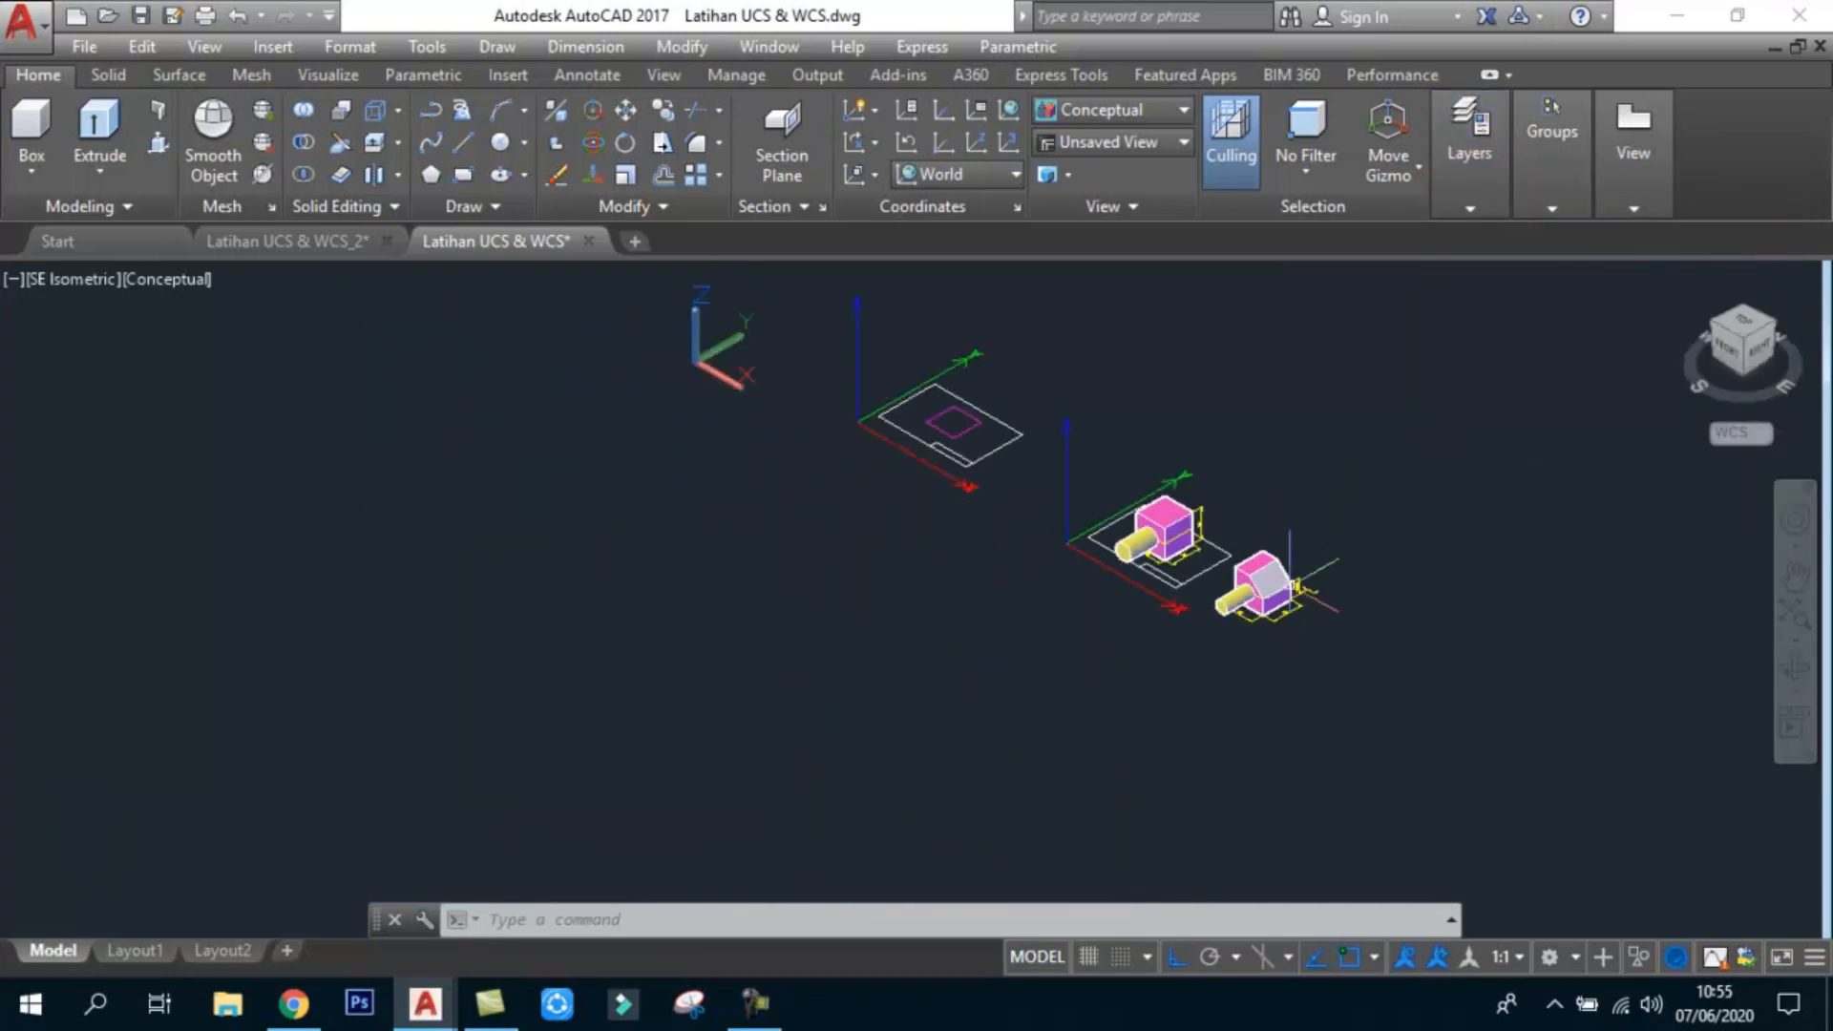
# Step: Examine the coloured axis arrows around the flat floor outline and compare them with those around the 3D solids
pyautogui.scroll(3, 1068, 368)
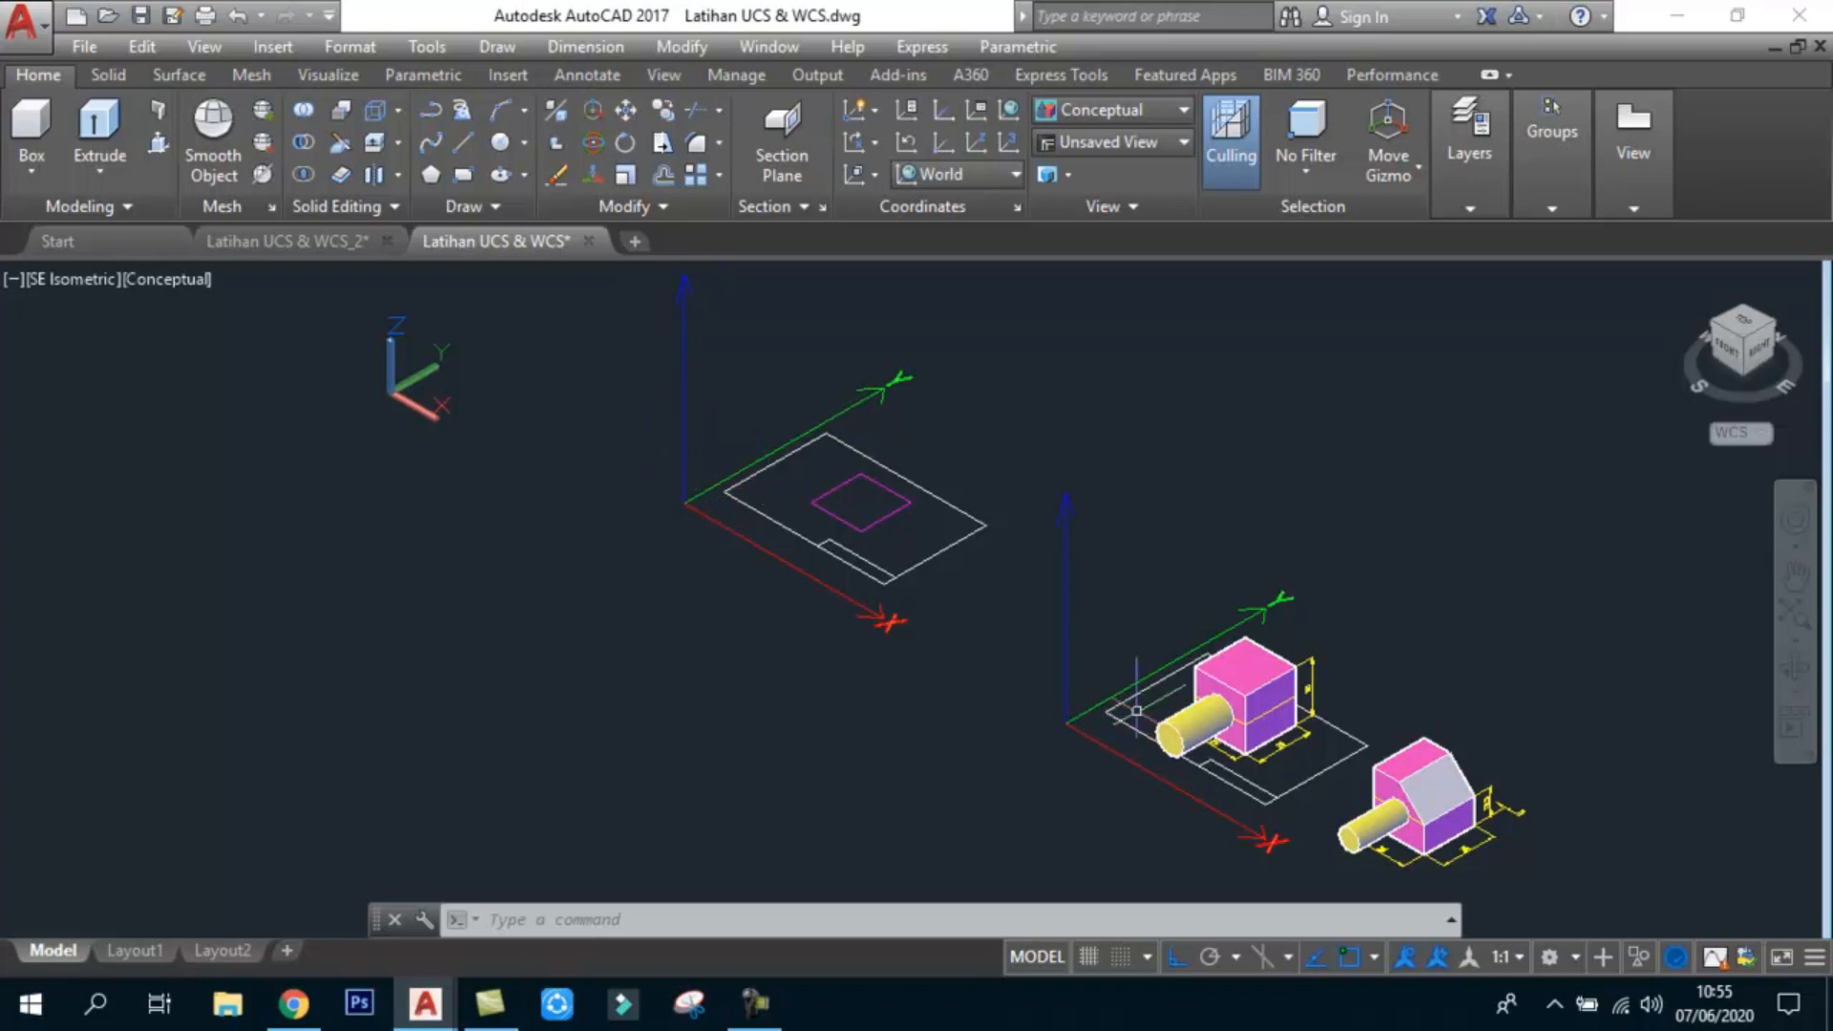
pyautogui.moveTo(907, 509); pyautogui.dragTo(890, 540, button='middle')
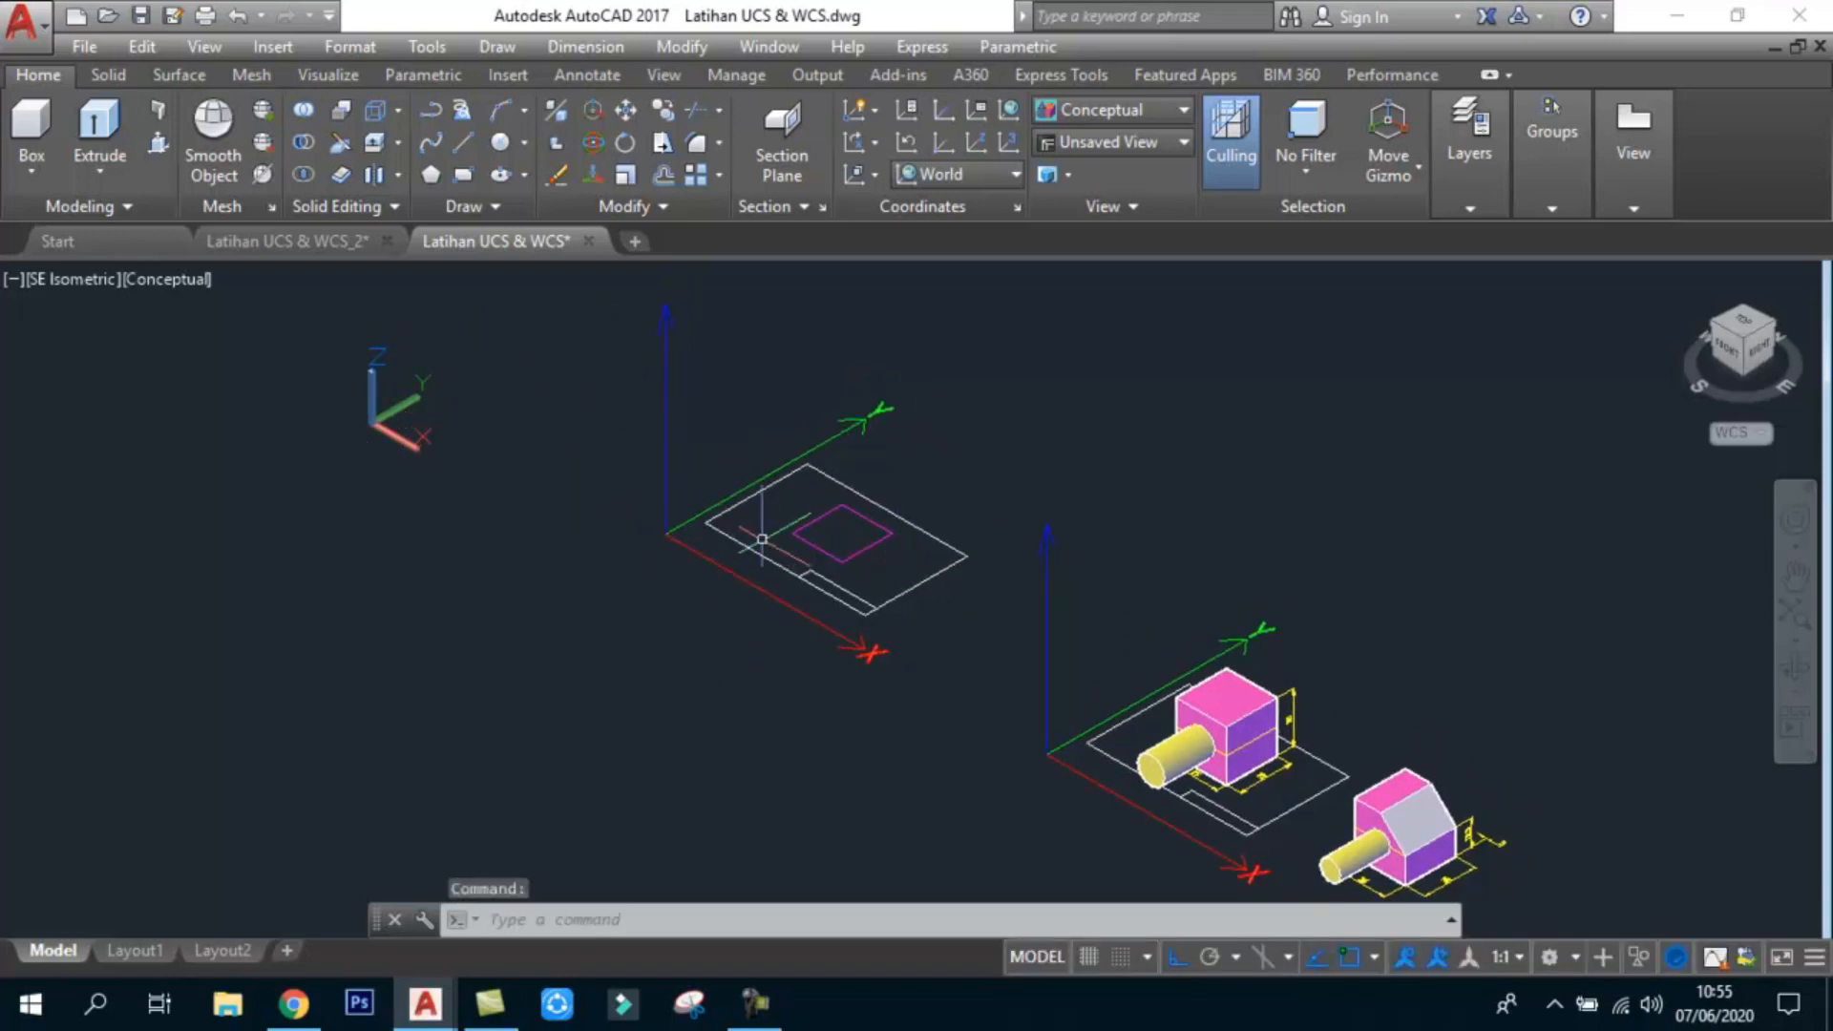
pyautogui.scroll(3, 783, 516)
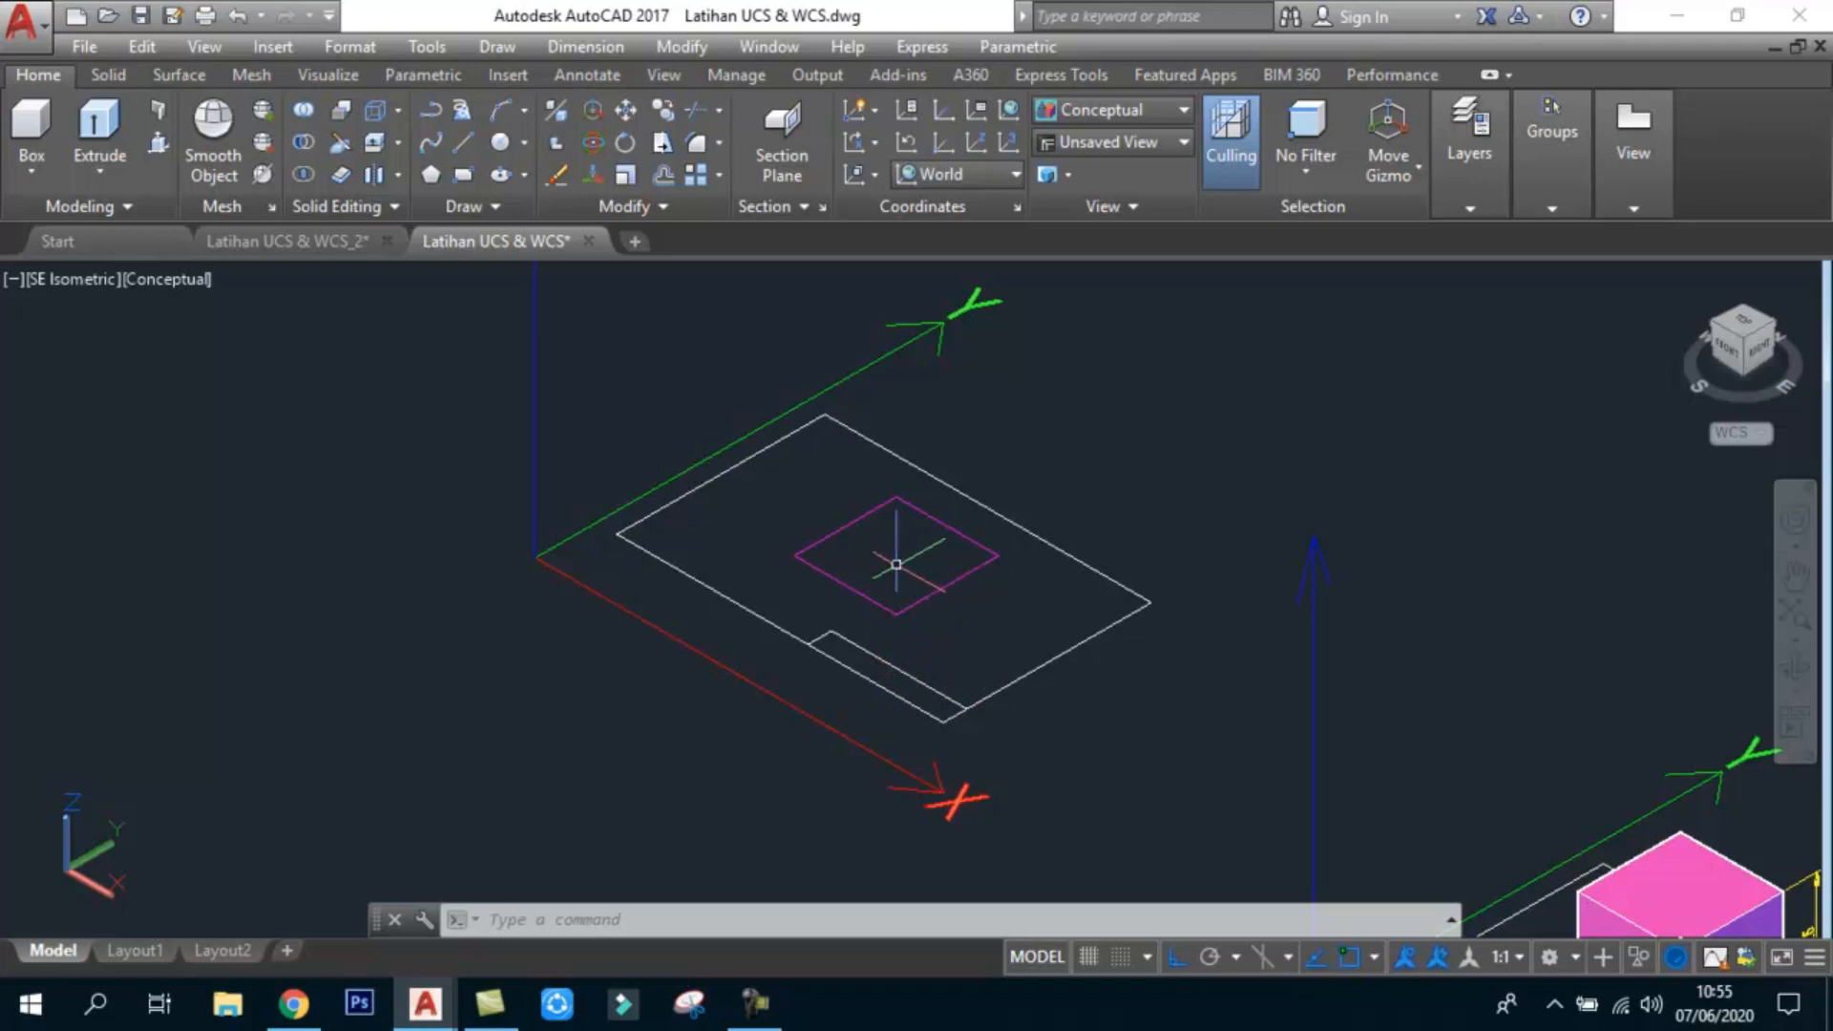
pyautogui.scroll(-3, 895, 579)
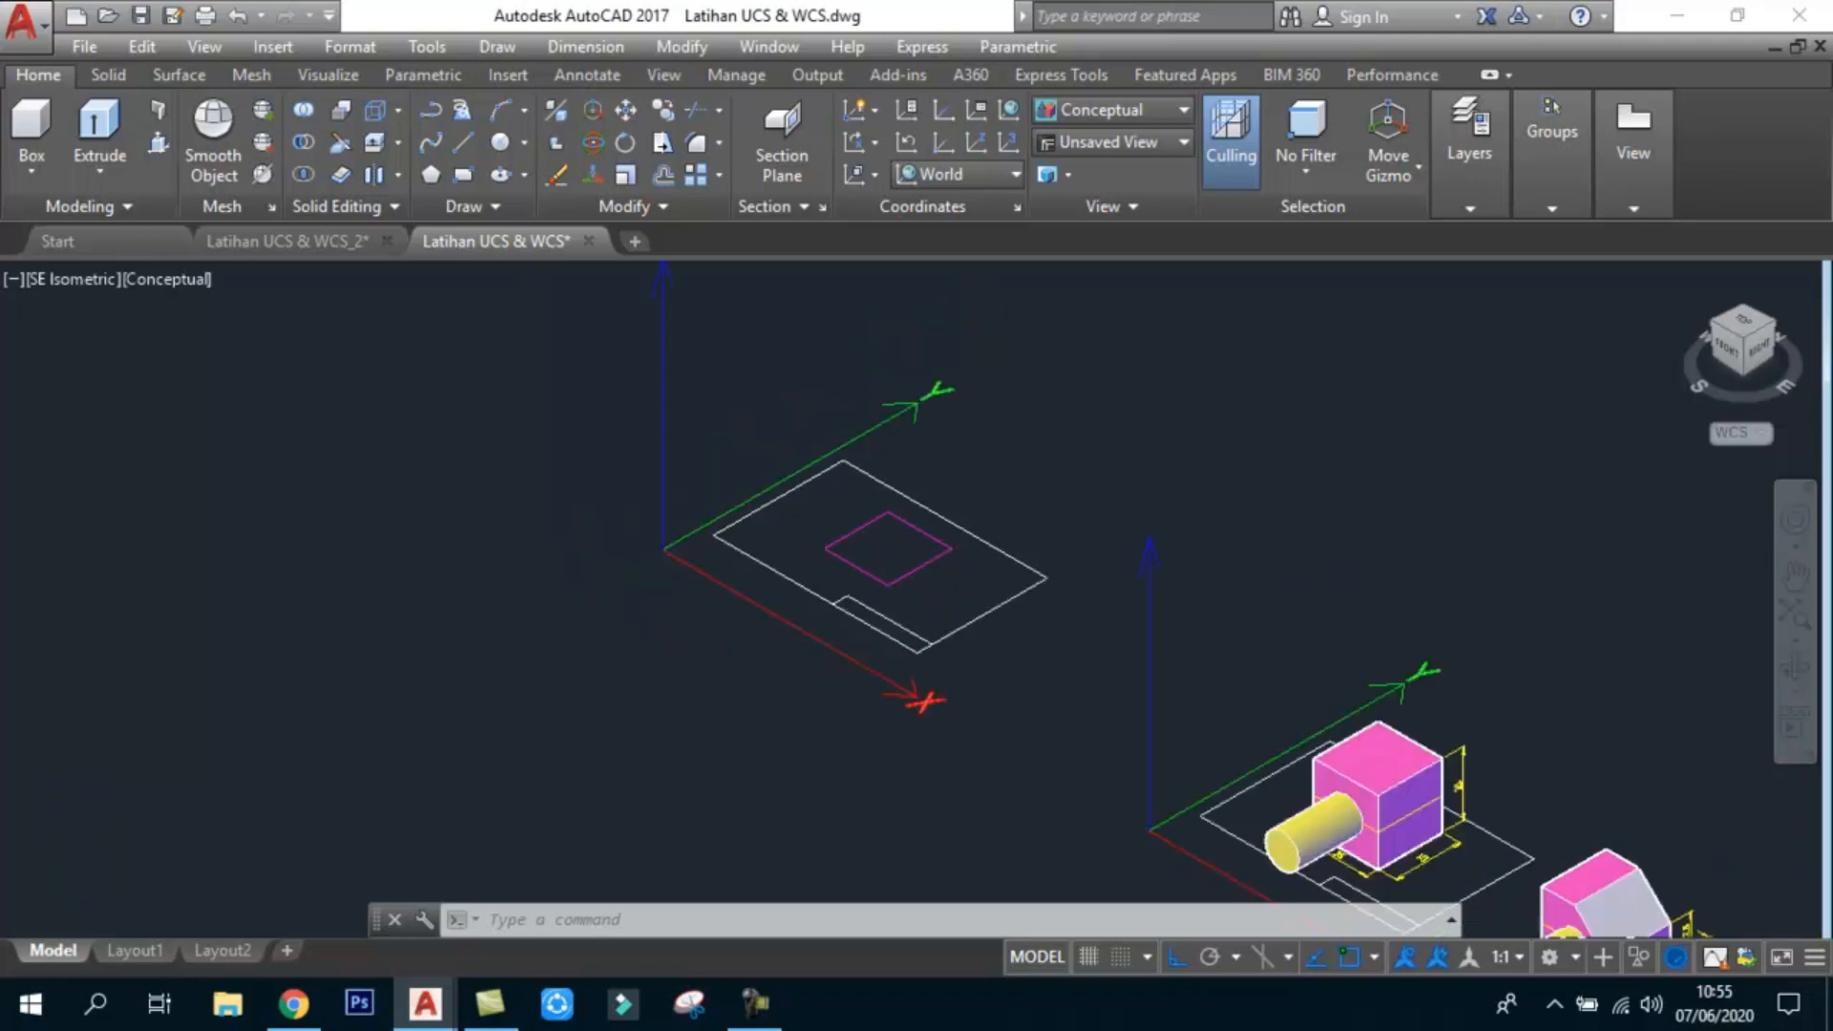
pyautogui.scroll(2, 1146, 732)
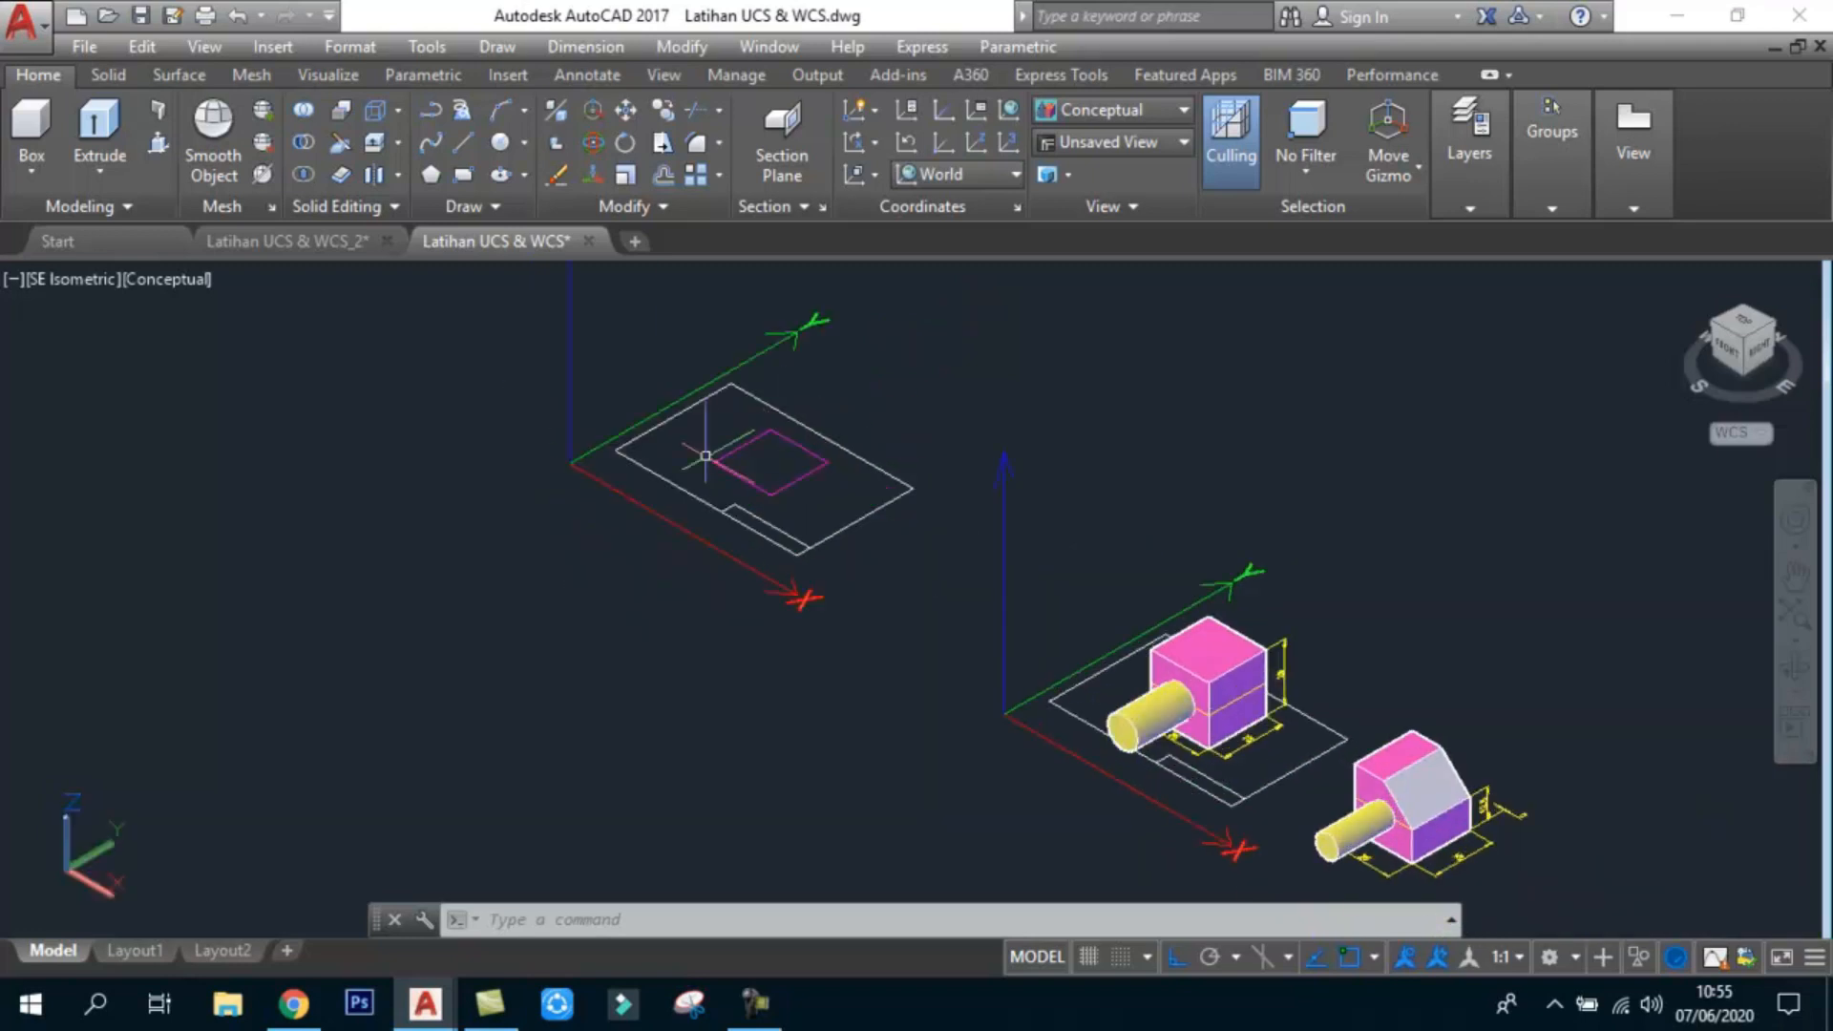
pyautogui.scroll(2, 1280, 793)
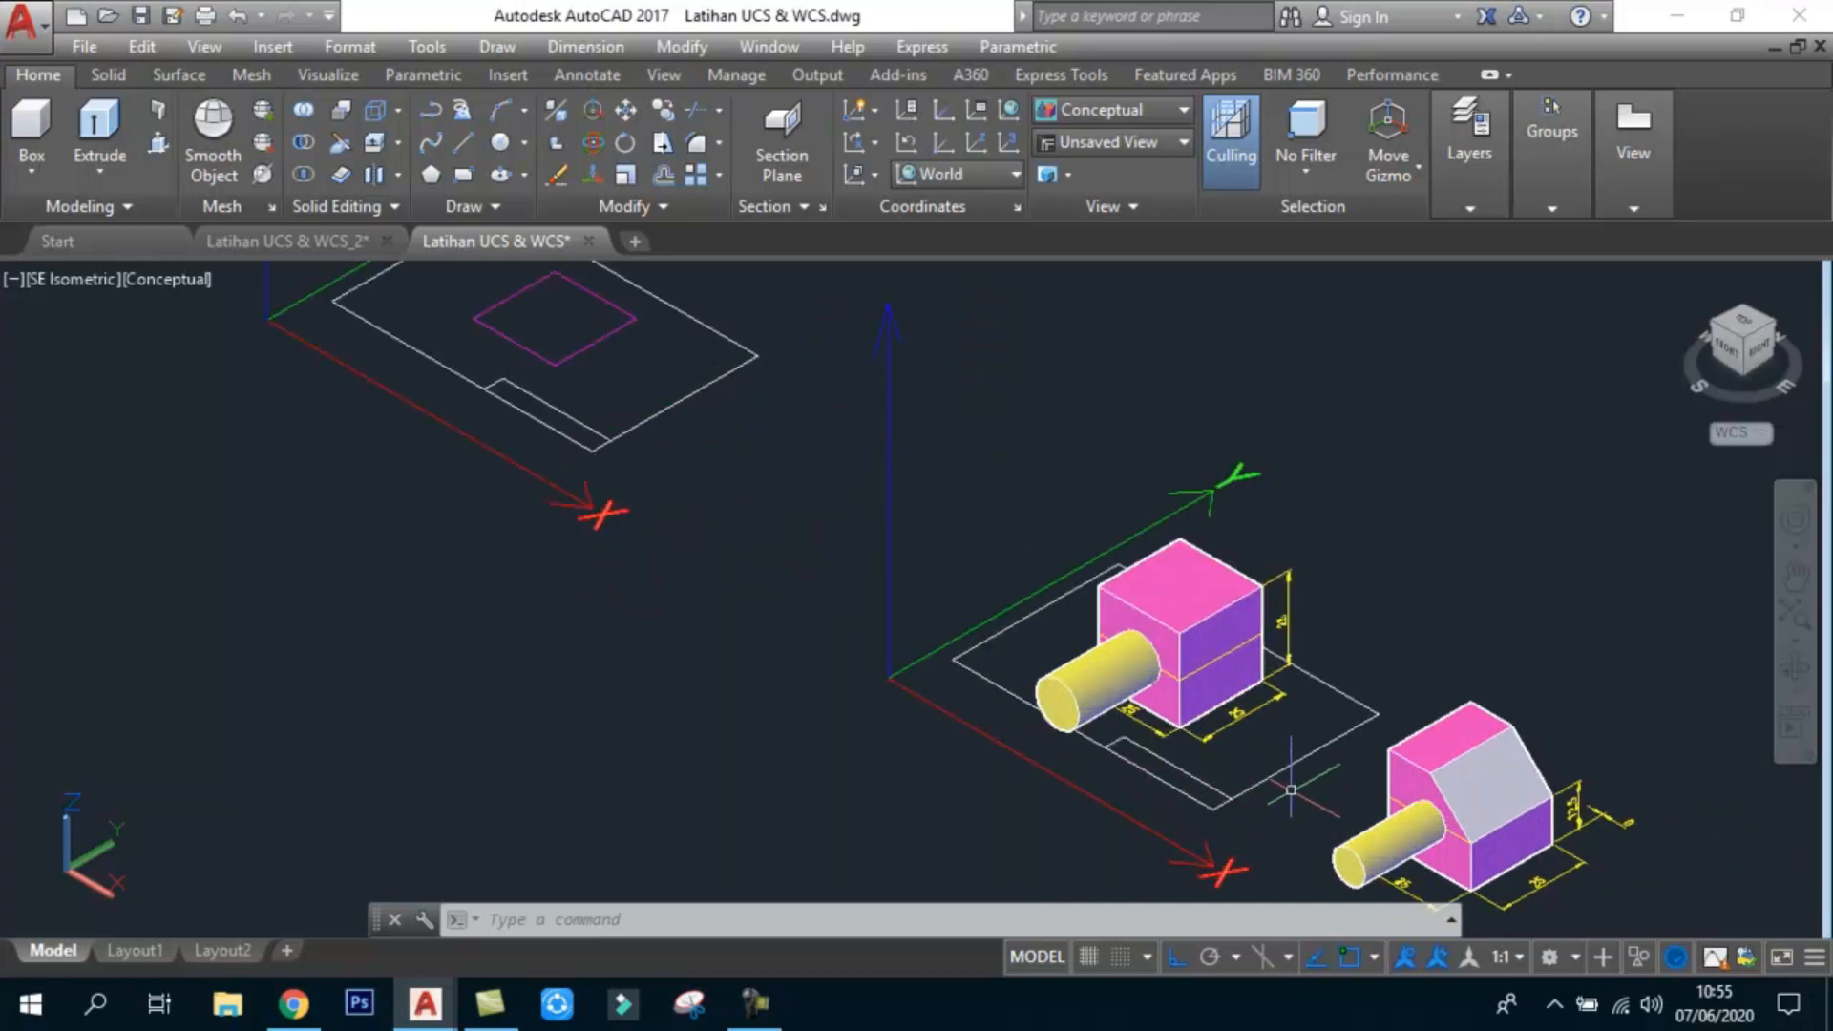
pyautogui.moveTo(1291, 791); pyautogui.dragTo(1212, 748, button='middle')
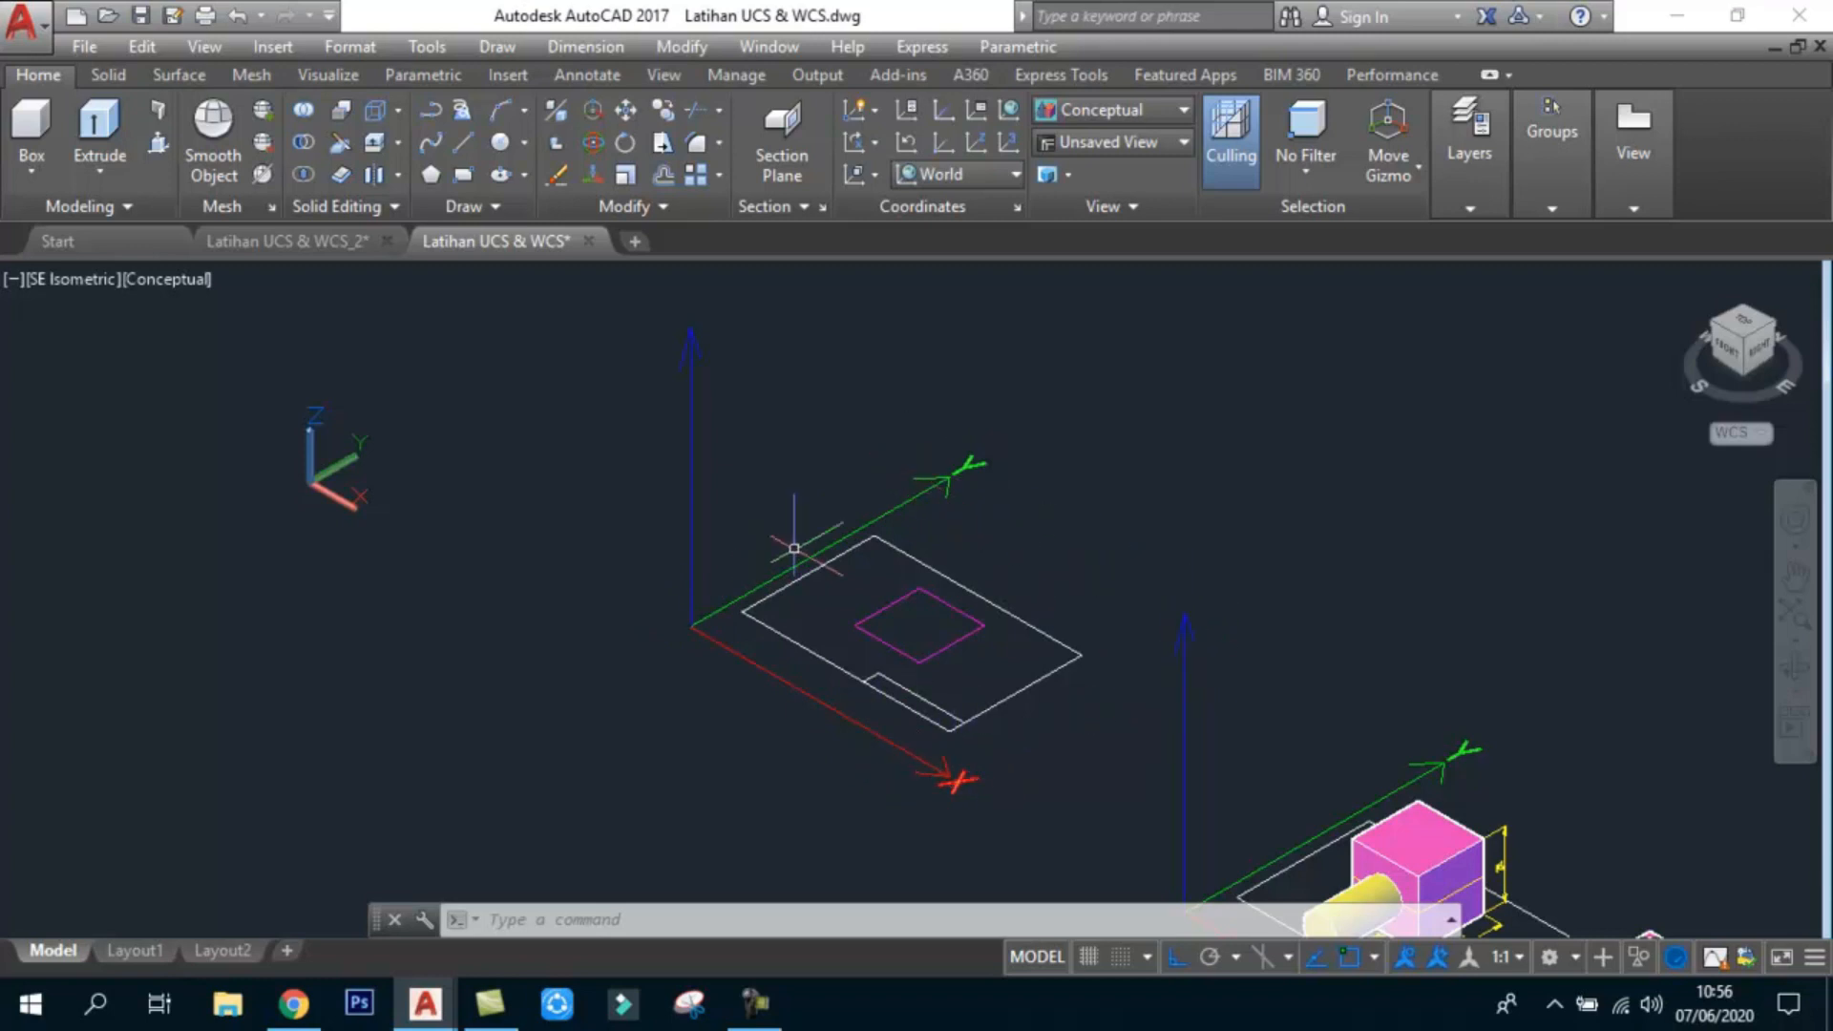
# Step: Inspect the flat floor plan and the dimensioned solids, each against its own set of X, Y and Z axis arrows
pyautogui.scroll(2, 921, 730)
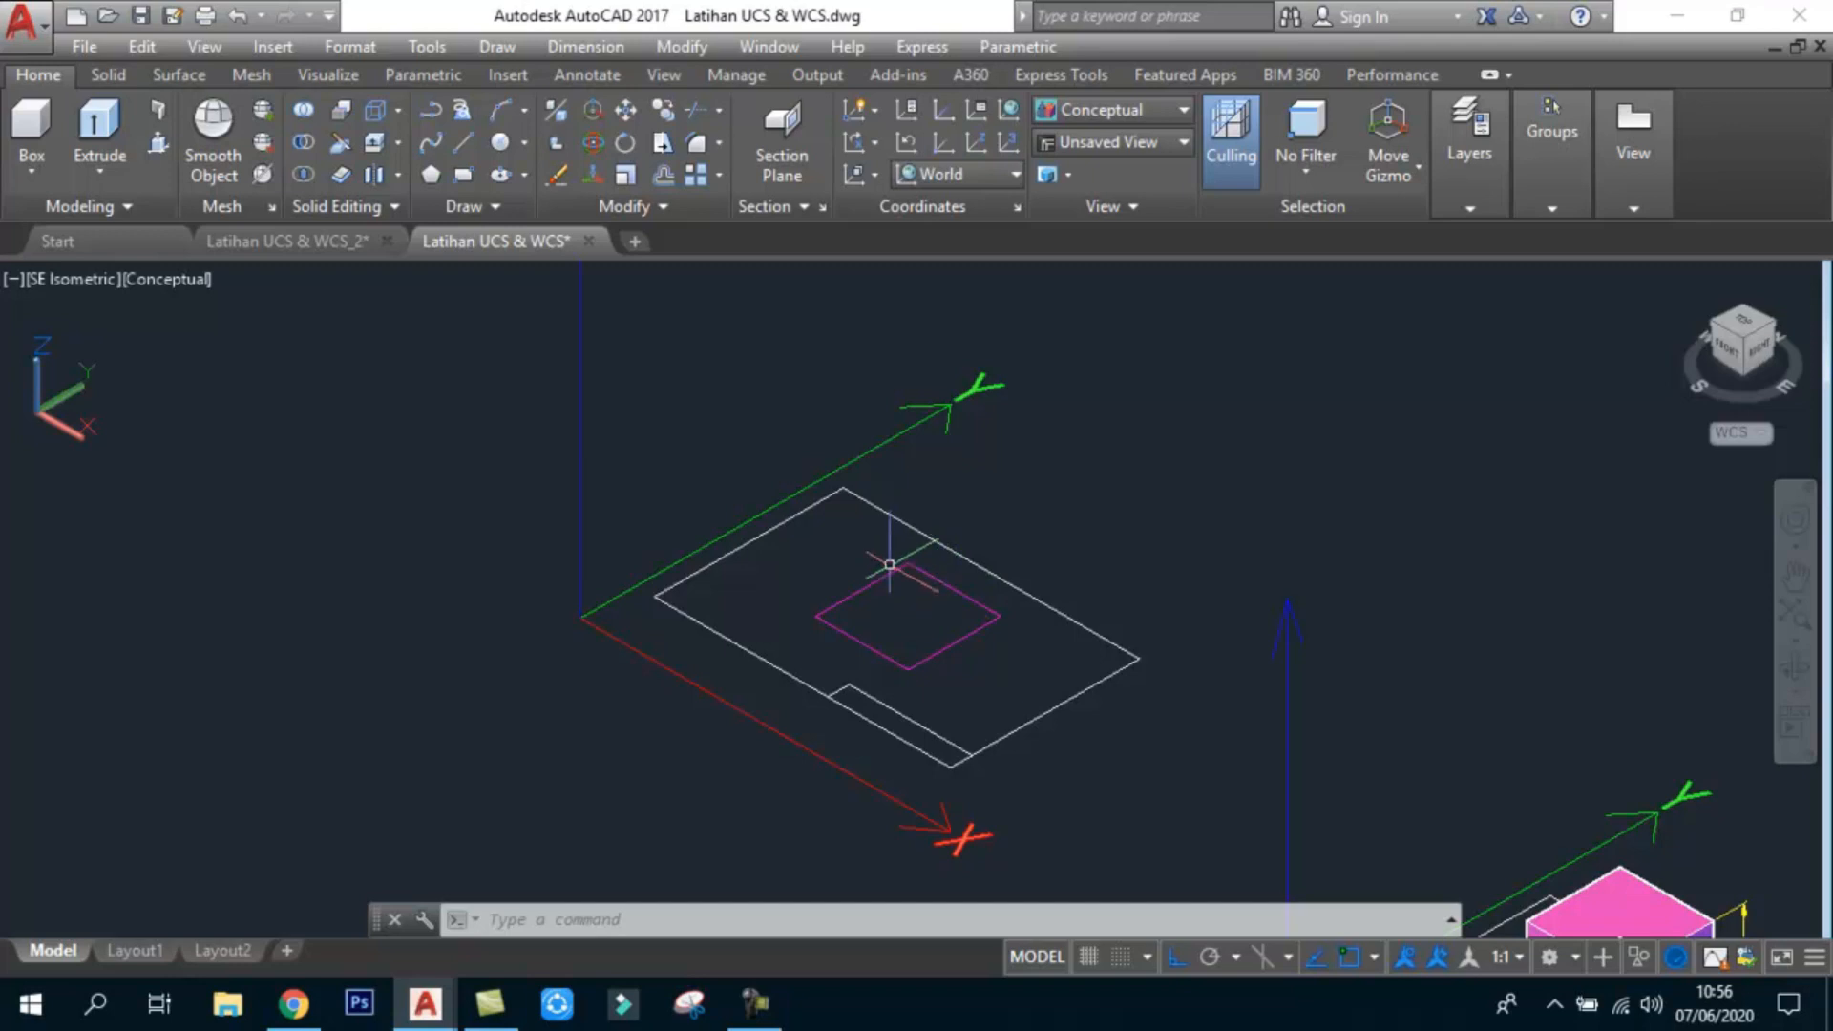
pyautogui.scroll(-4, 808, 540)
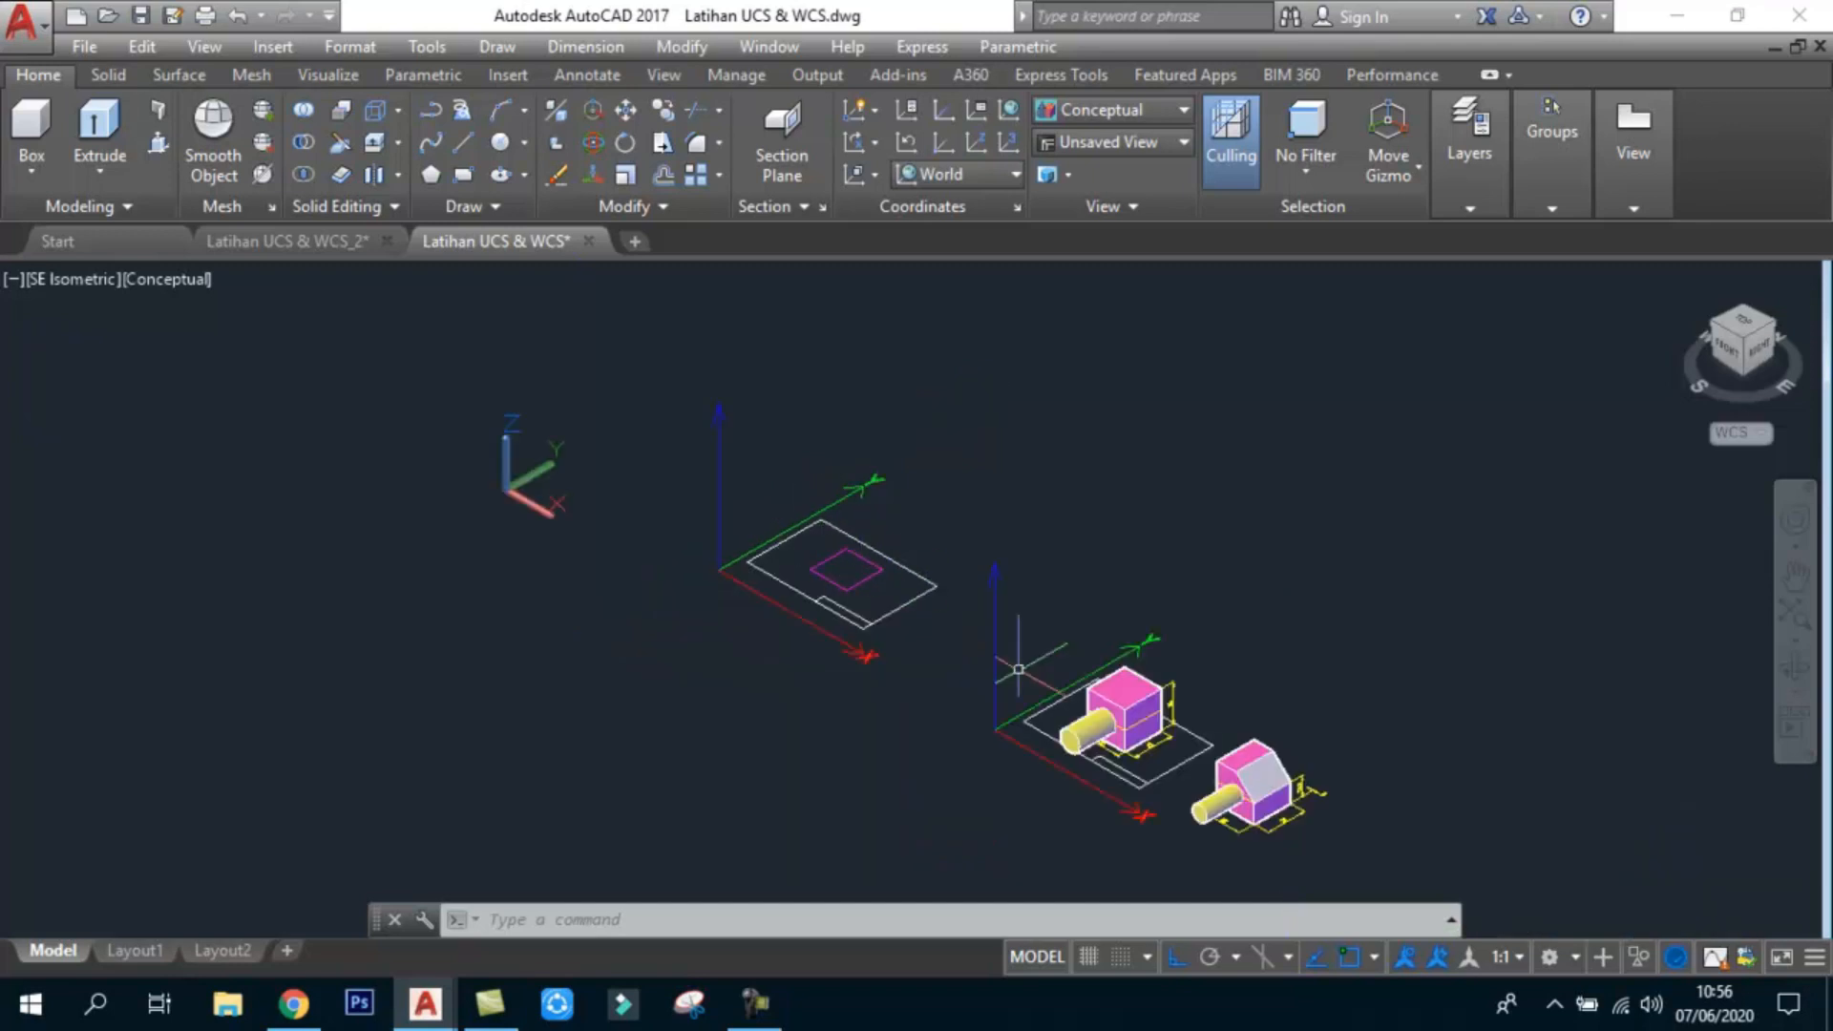
pyautogui.scroll(2, 1053, 718)
pyautogui.moveTo(729, 468); pyautogui.dragTo(804, 542, button='middle')
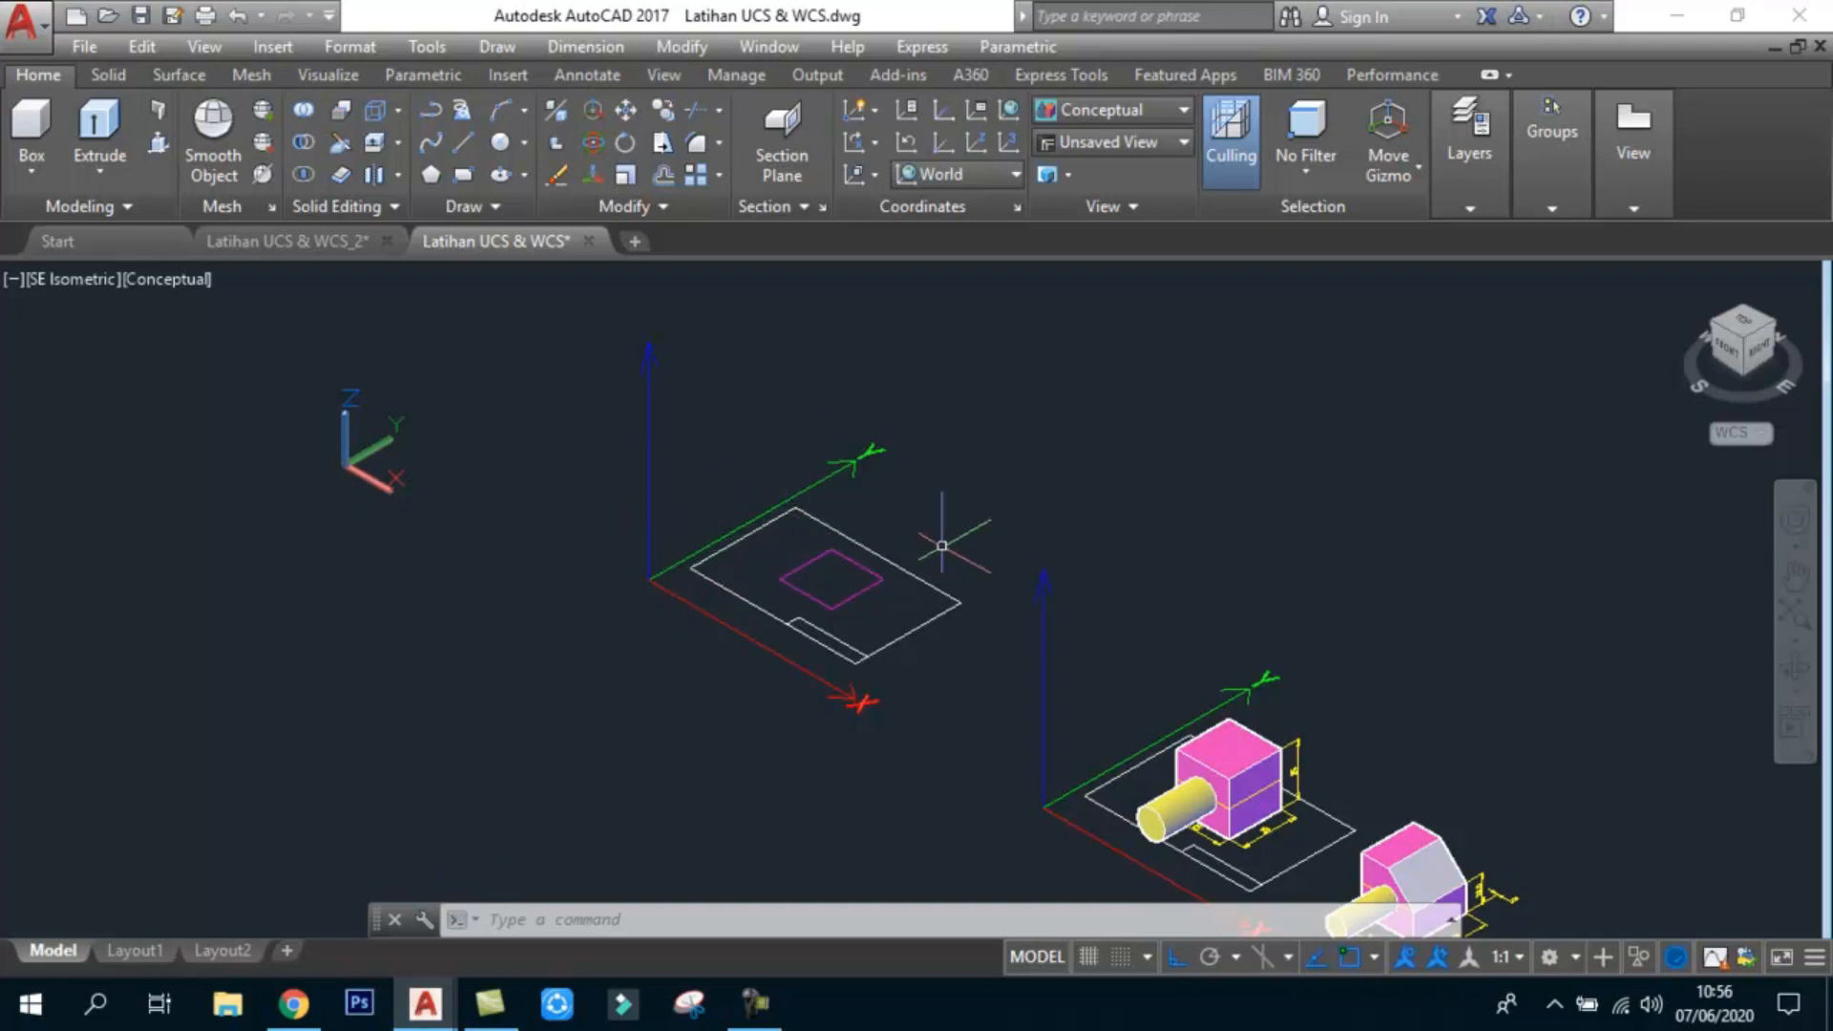
pyautogui.moveTo(656, 507)
pyautogui.mouseDown(button='middle')
pyautogui.moveTo(778, 512)
pyautogui.moveTo(834, 543)
pyautogui.mouseUp(button='middle')
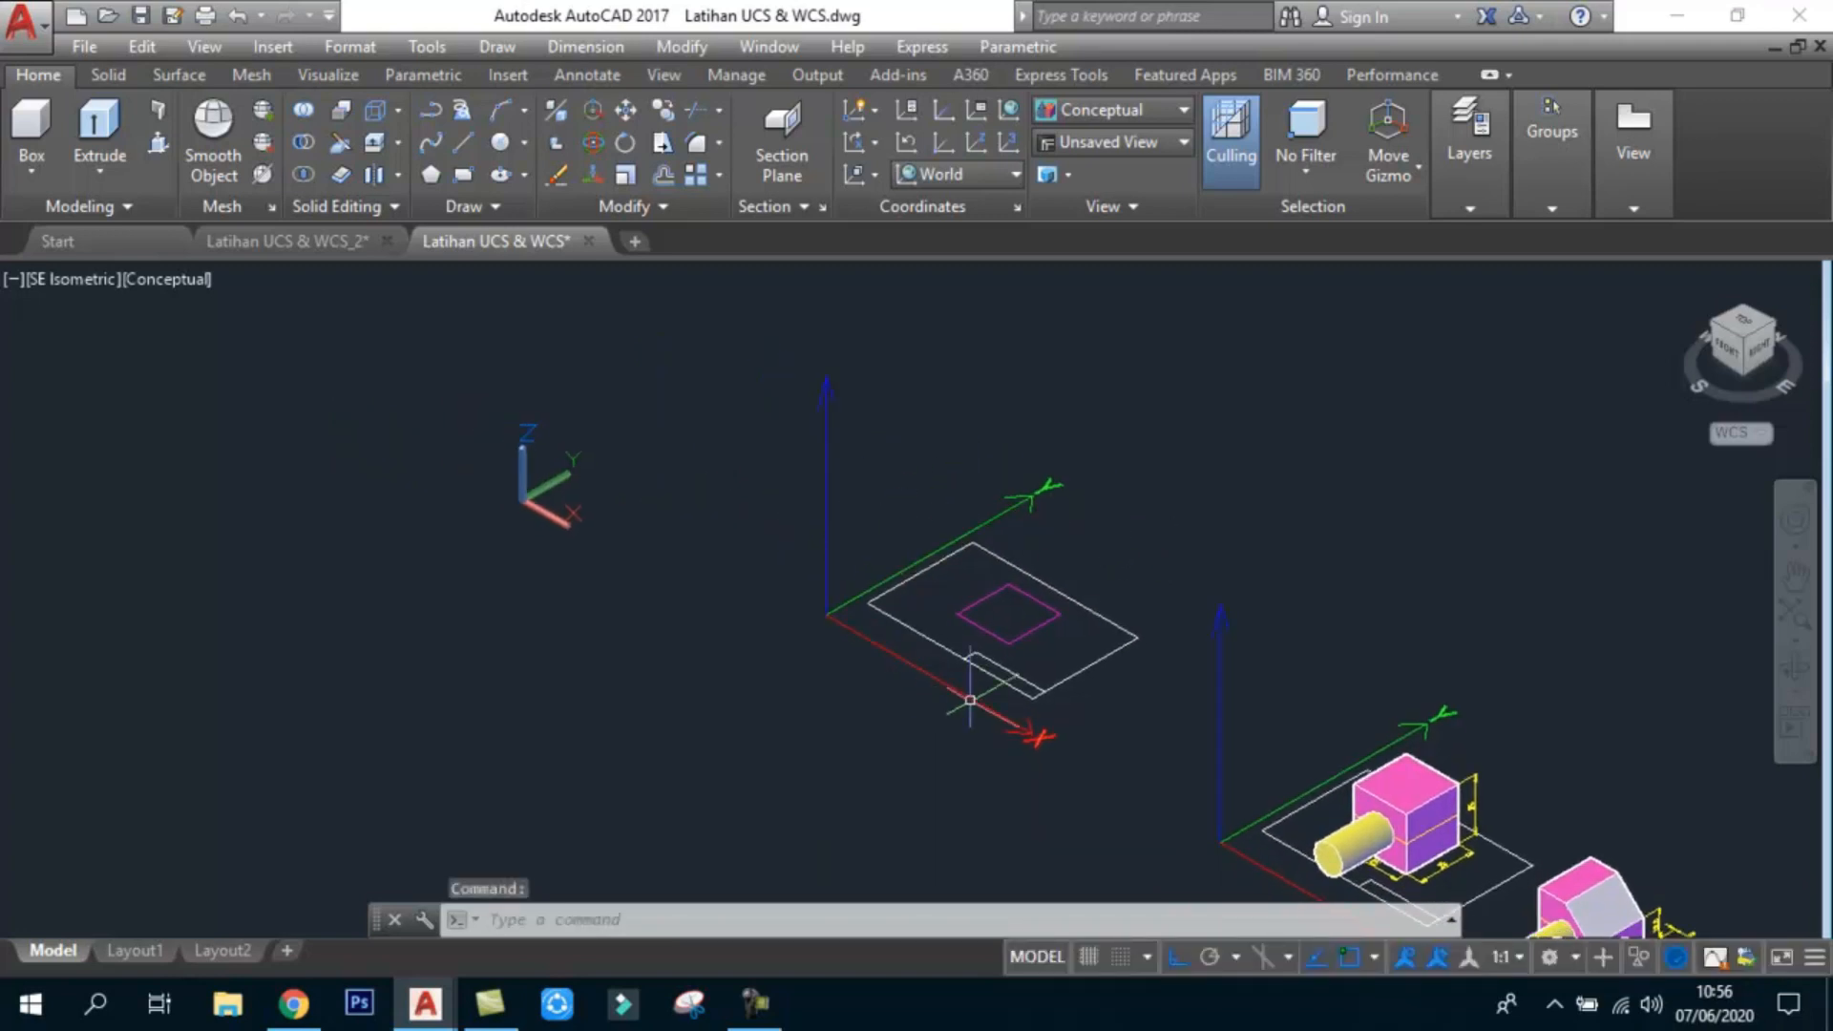
pyautogui.scroll(2, 1088, 488)
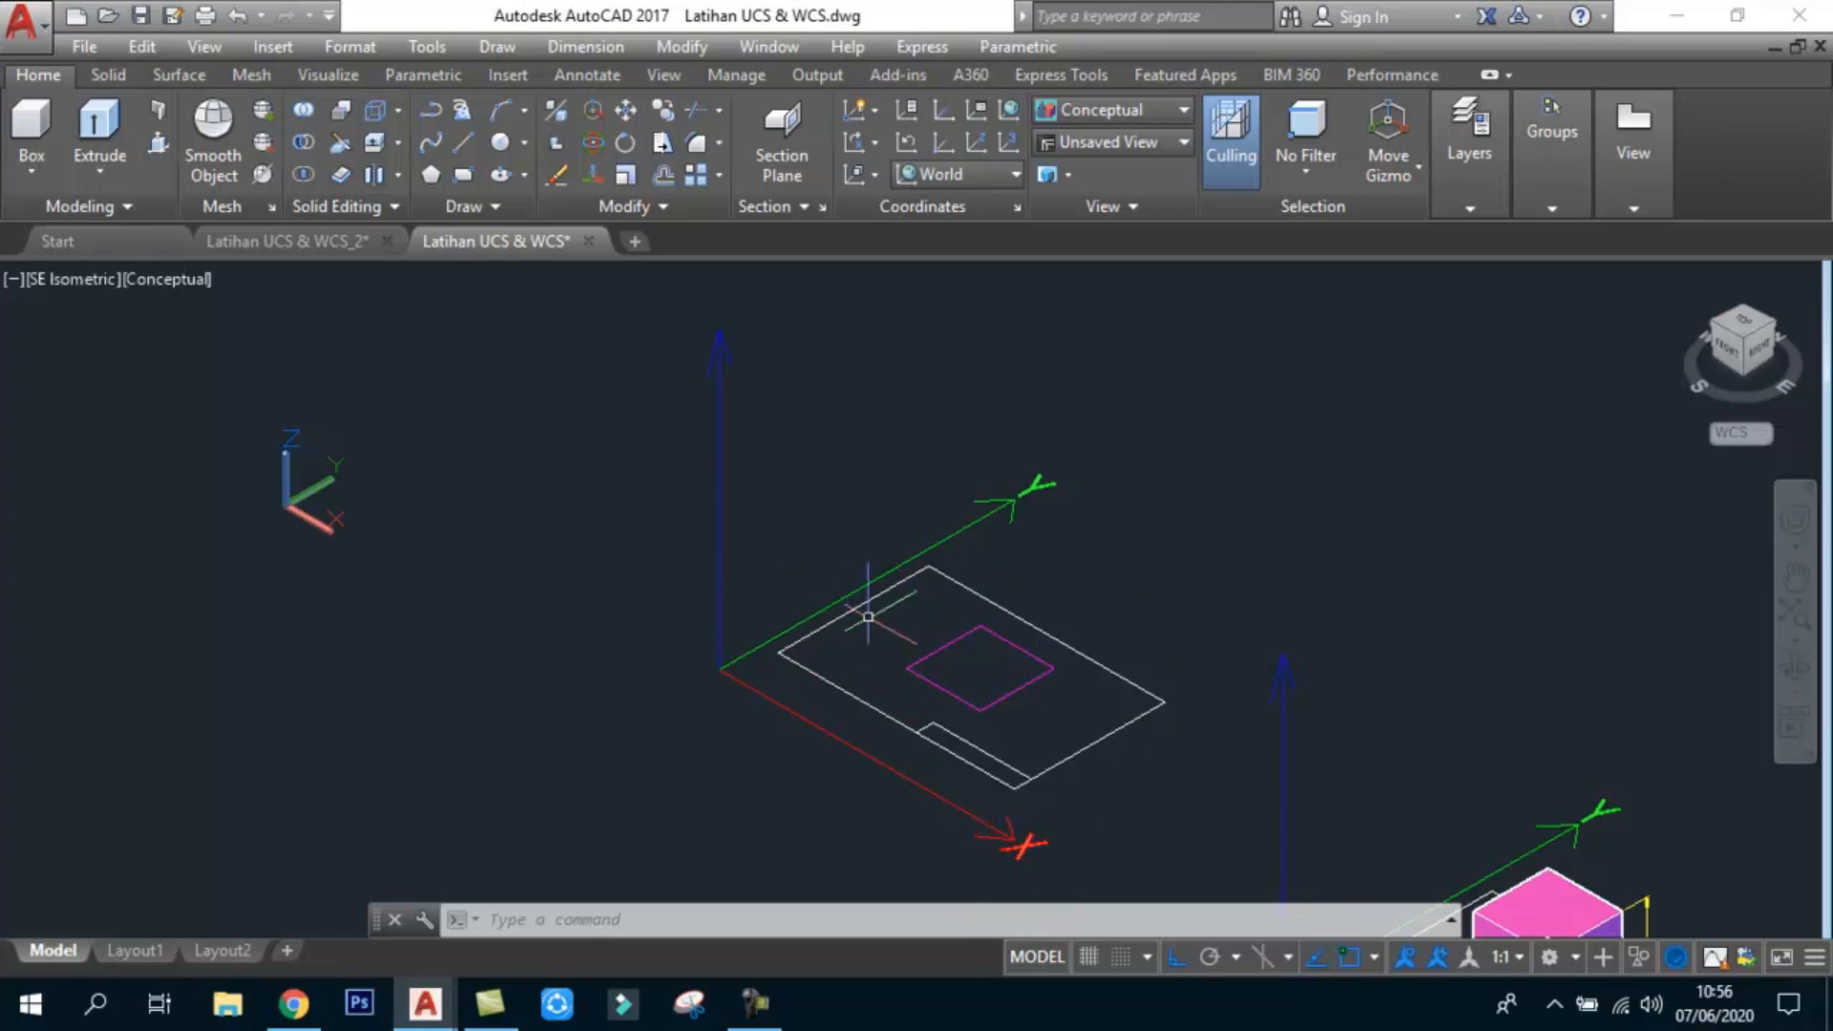
pyautogui.scroll(-3, 877, 599)
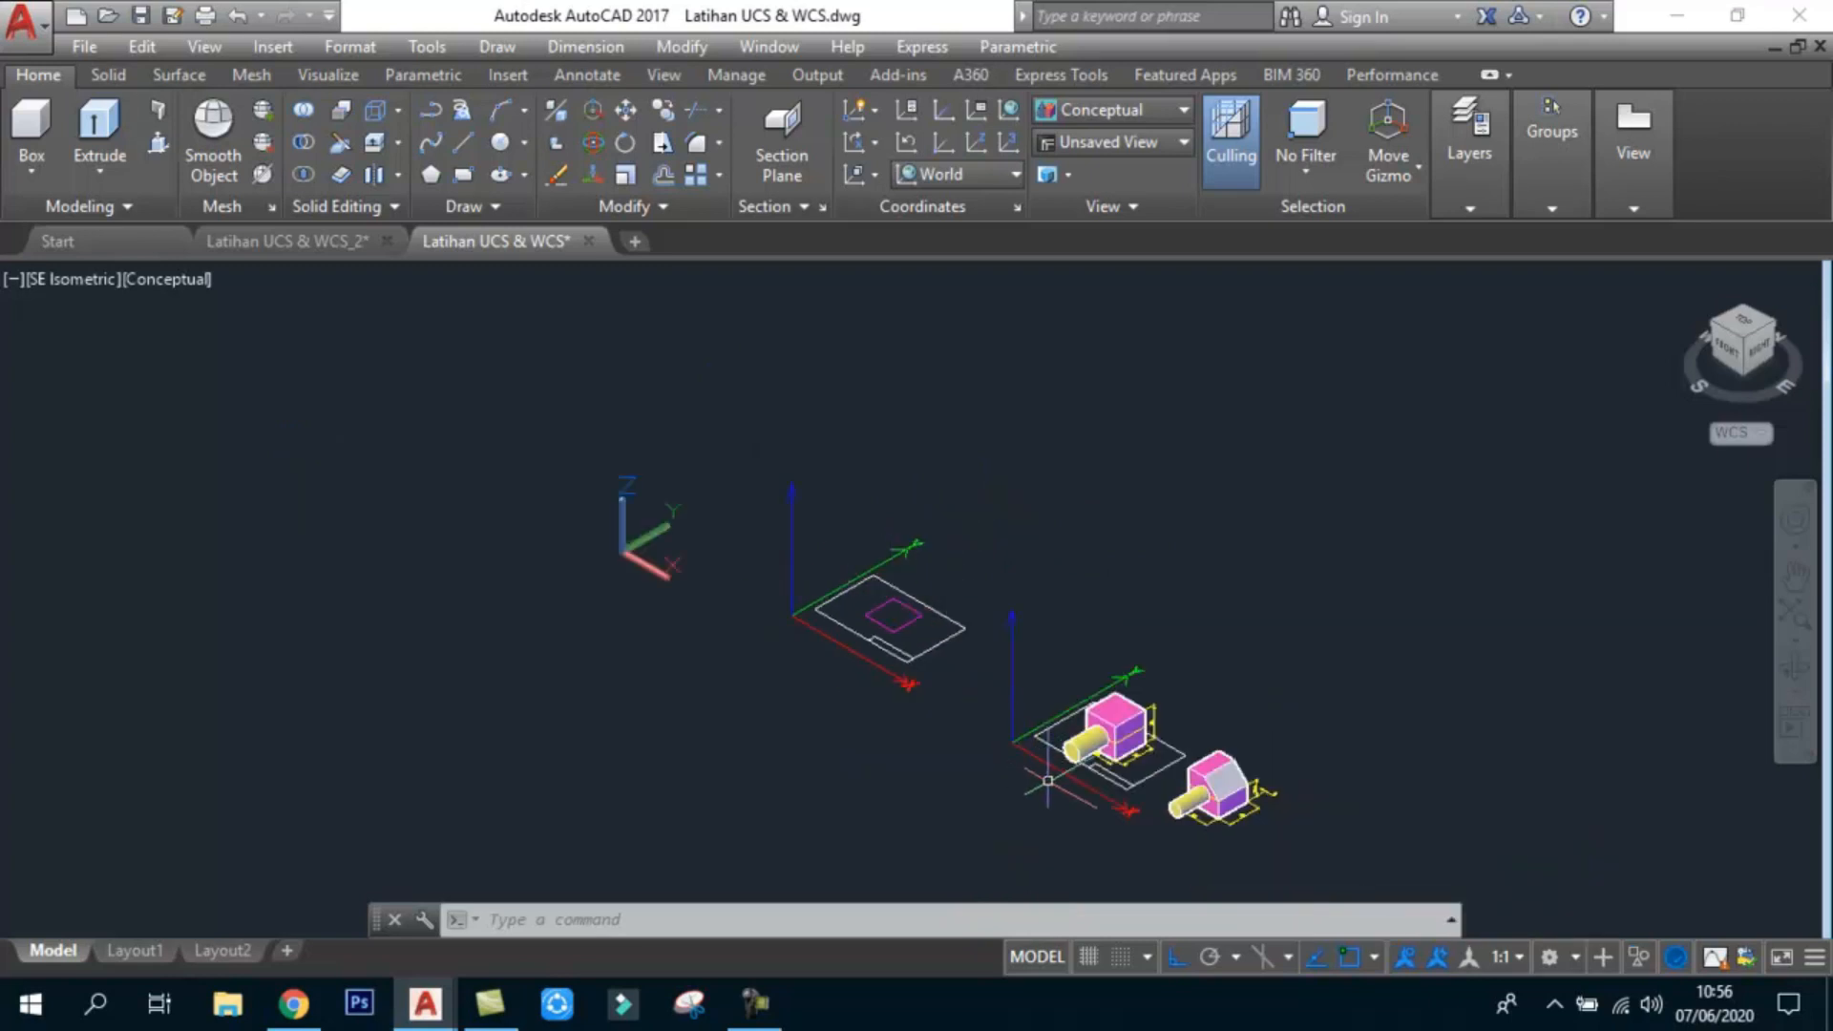
pyautogui.scroll(4, 1080, 690)
pyautogui.scroll(2, 1080, 690)
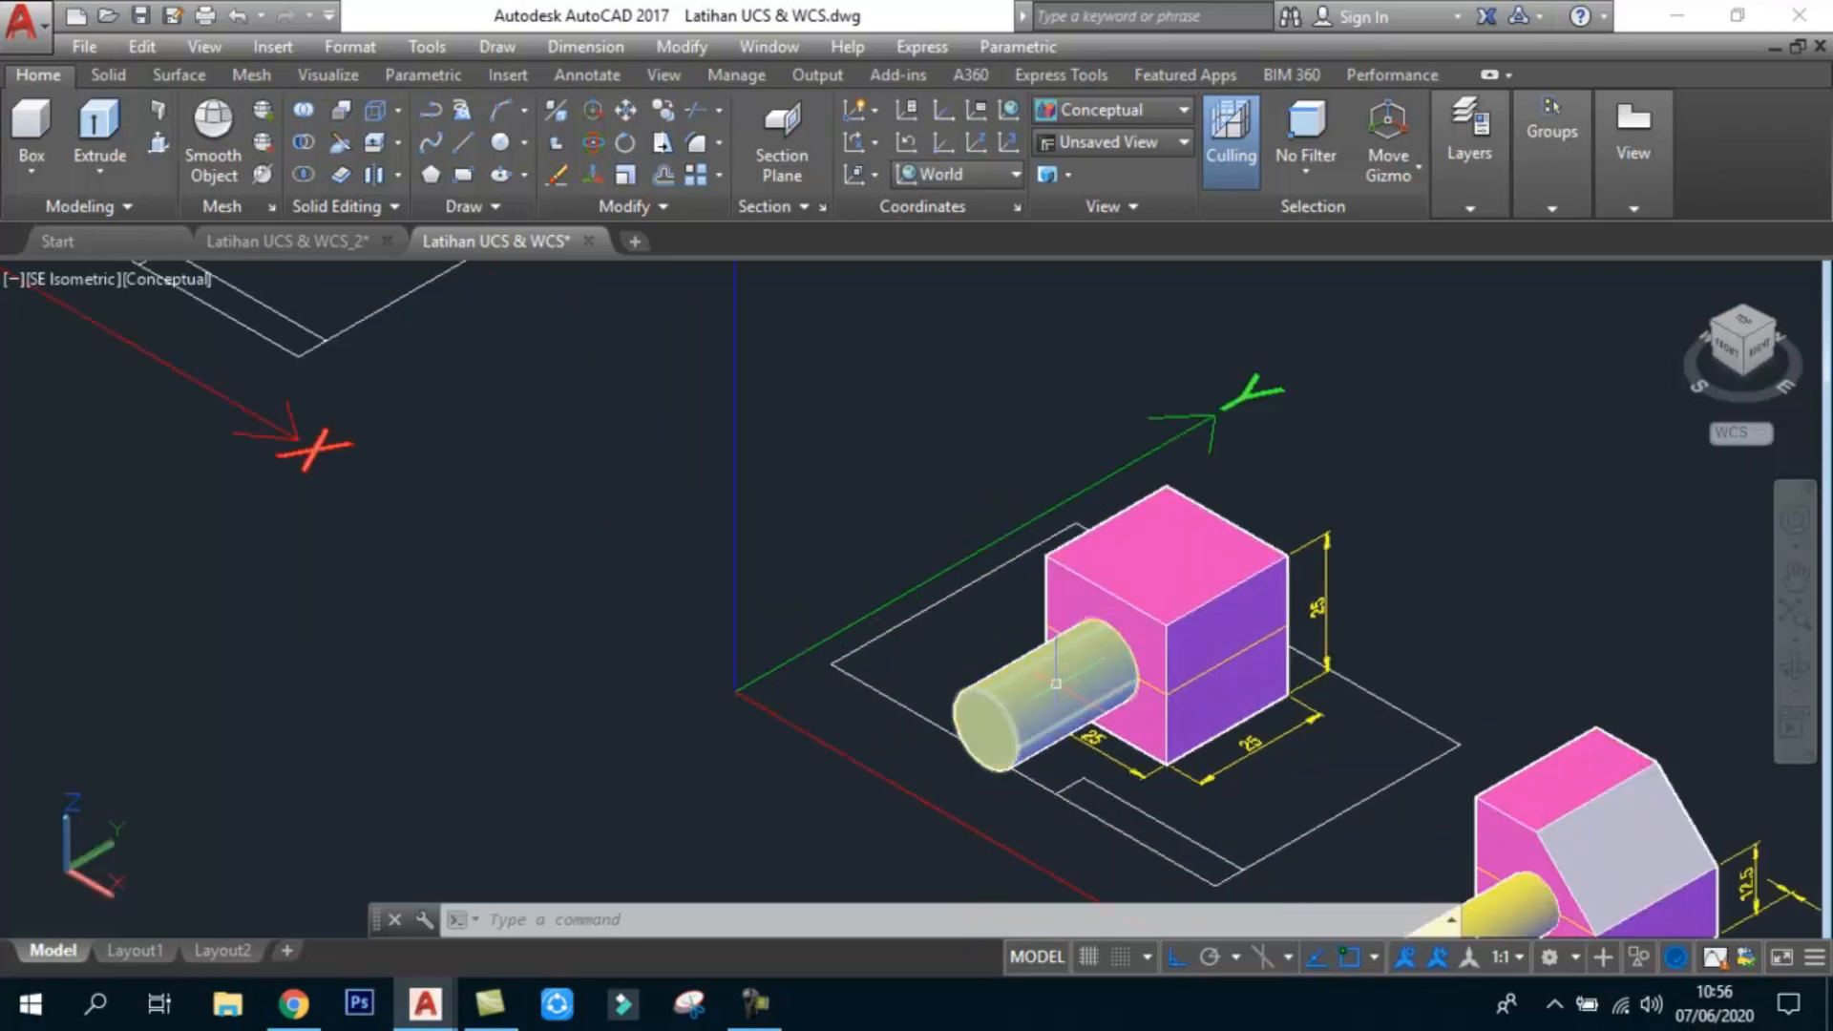
pyautogui.scroll(-4, 1161, 687)
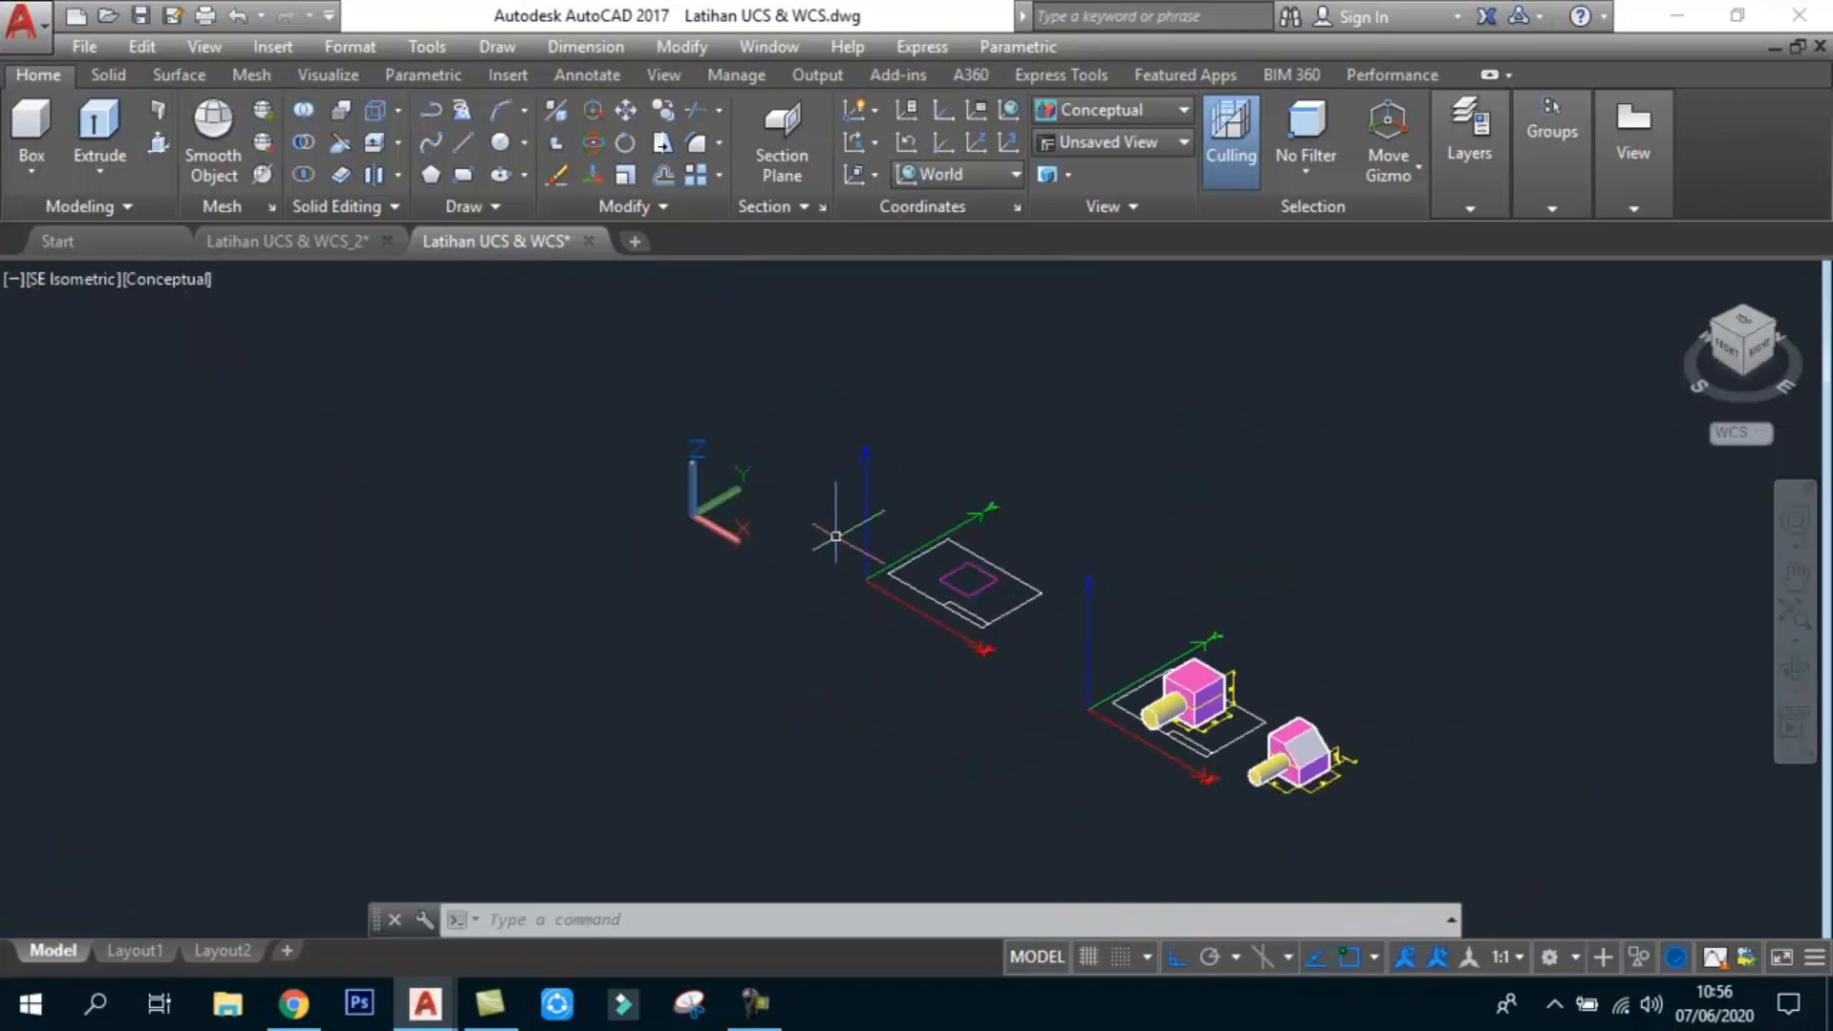
# Step: Rotate the UCS so that its Z axis points along the negative world Y direction
pyautogui.scroll(2, 821, 522)
pyautogui.scroll(2, 754, 516)
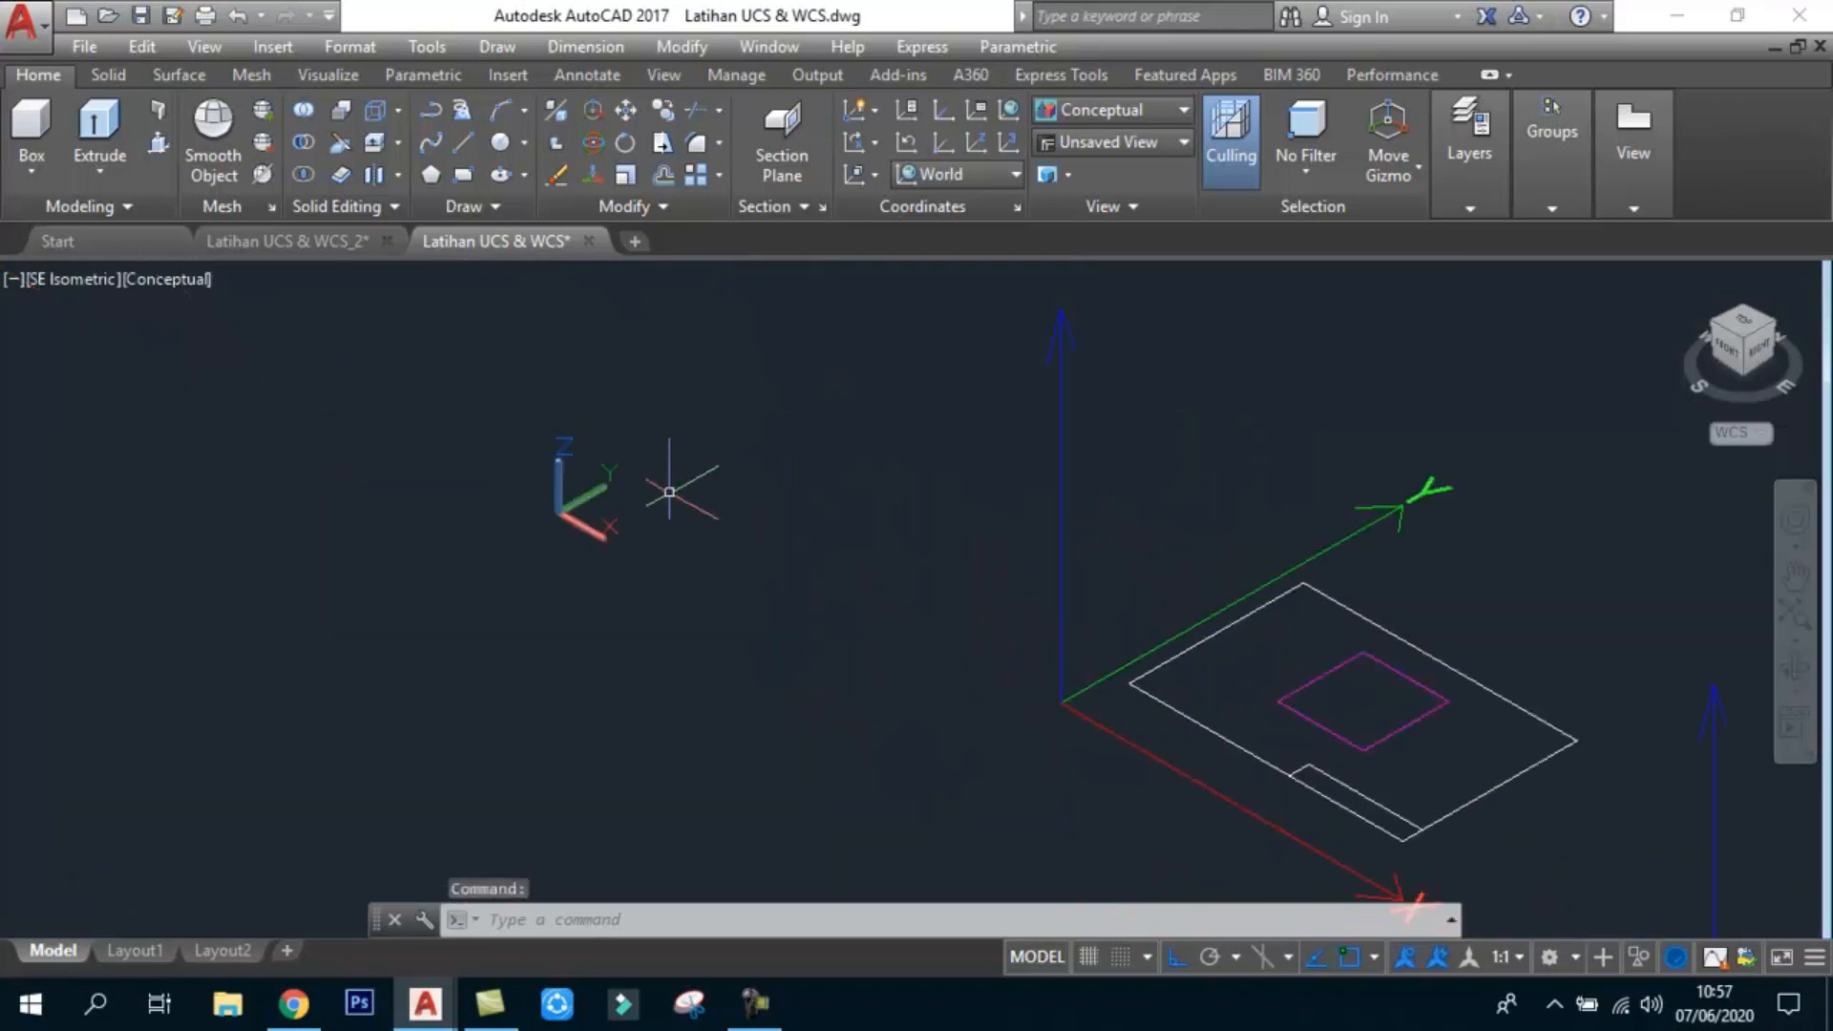
pyautogui.scroll(1, 583, 497)
pyautogui.click(583, 497)
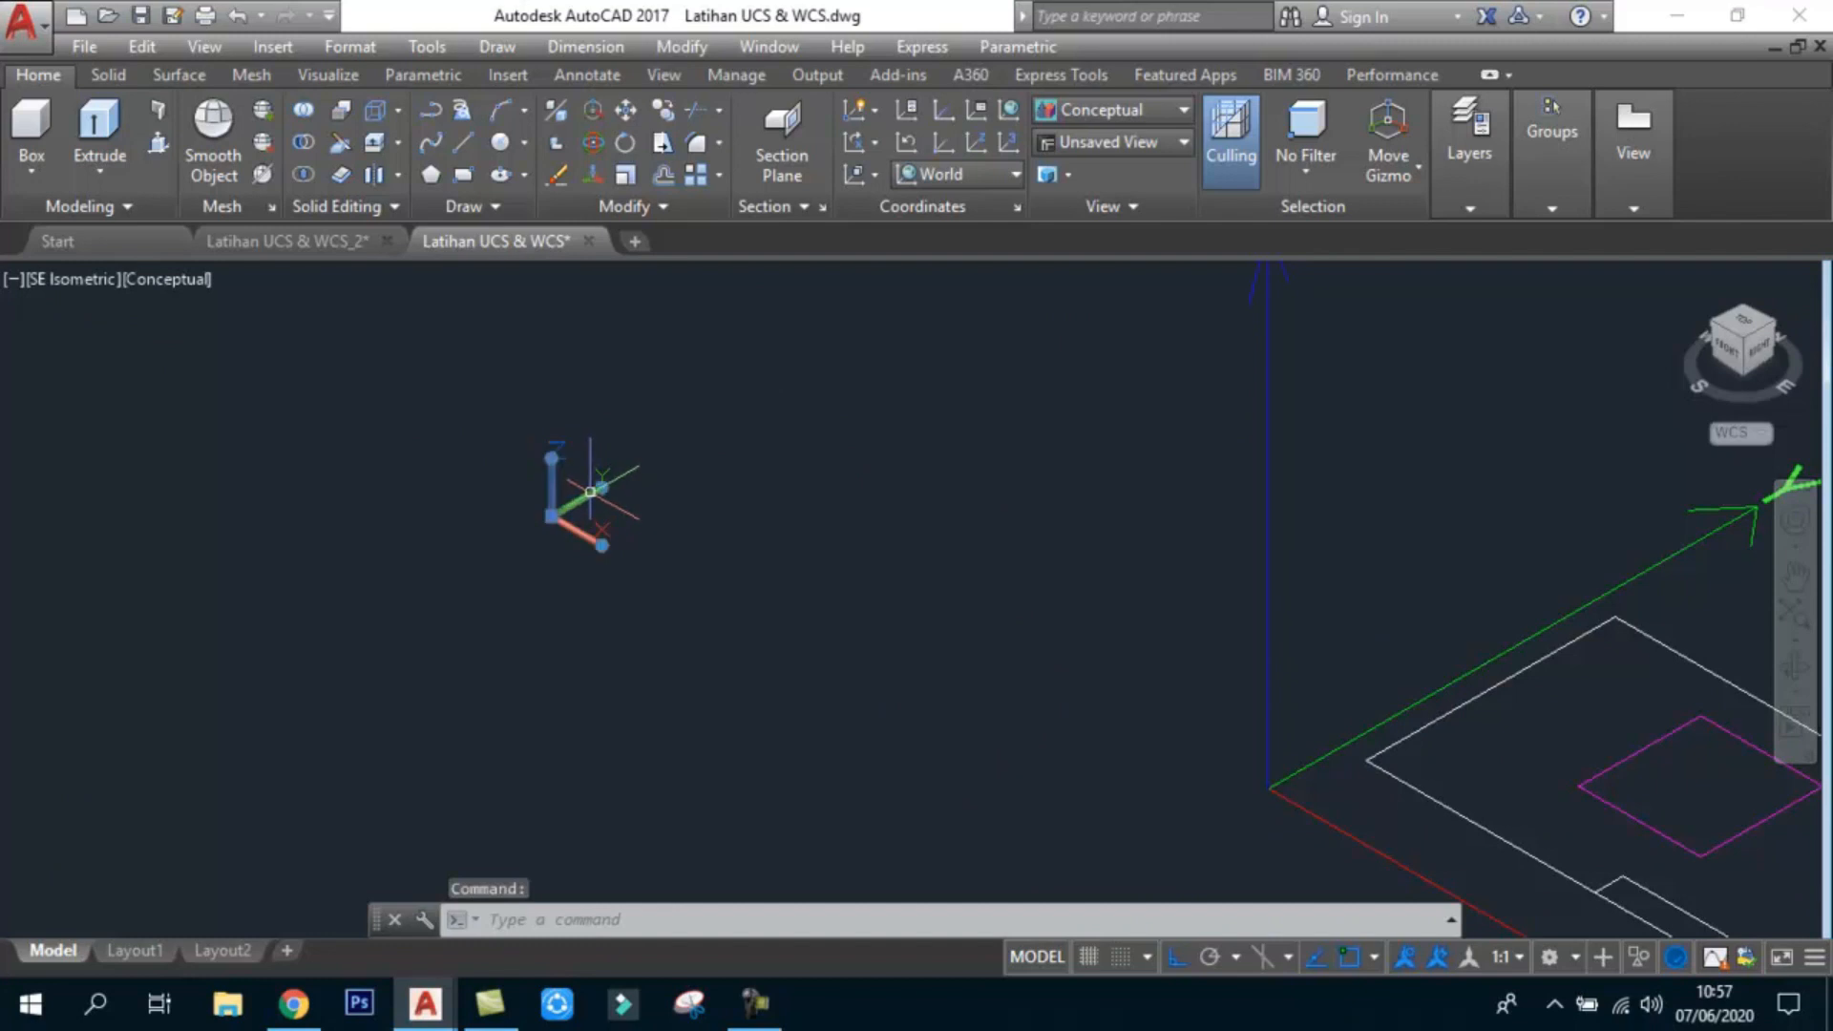
pyautogui.click(552, 457)
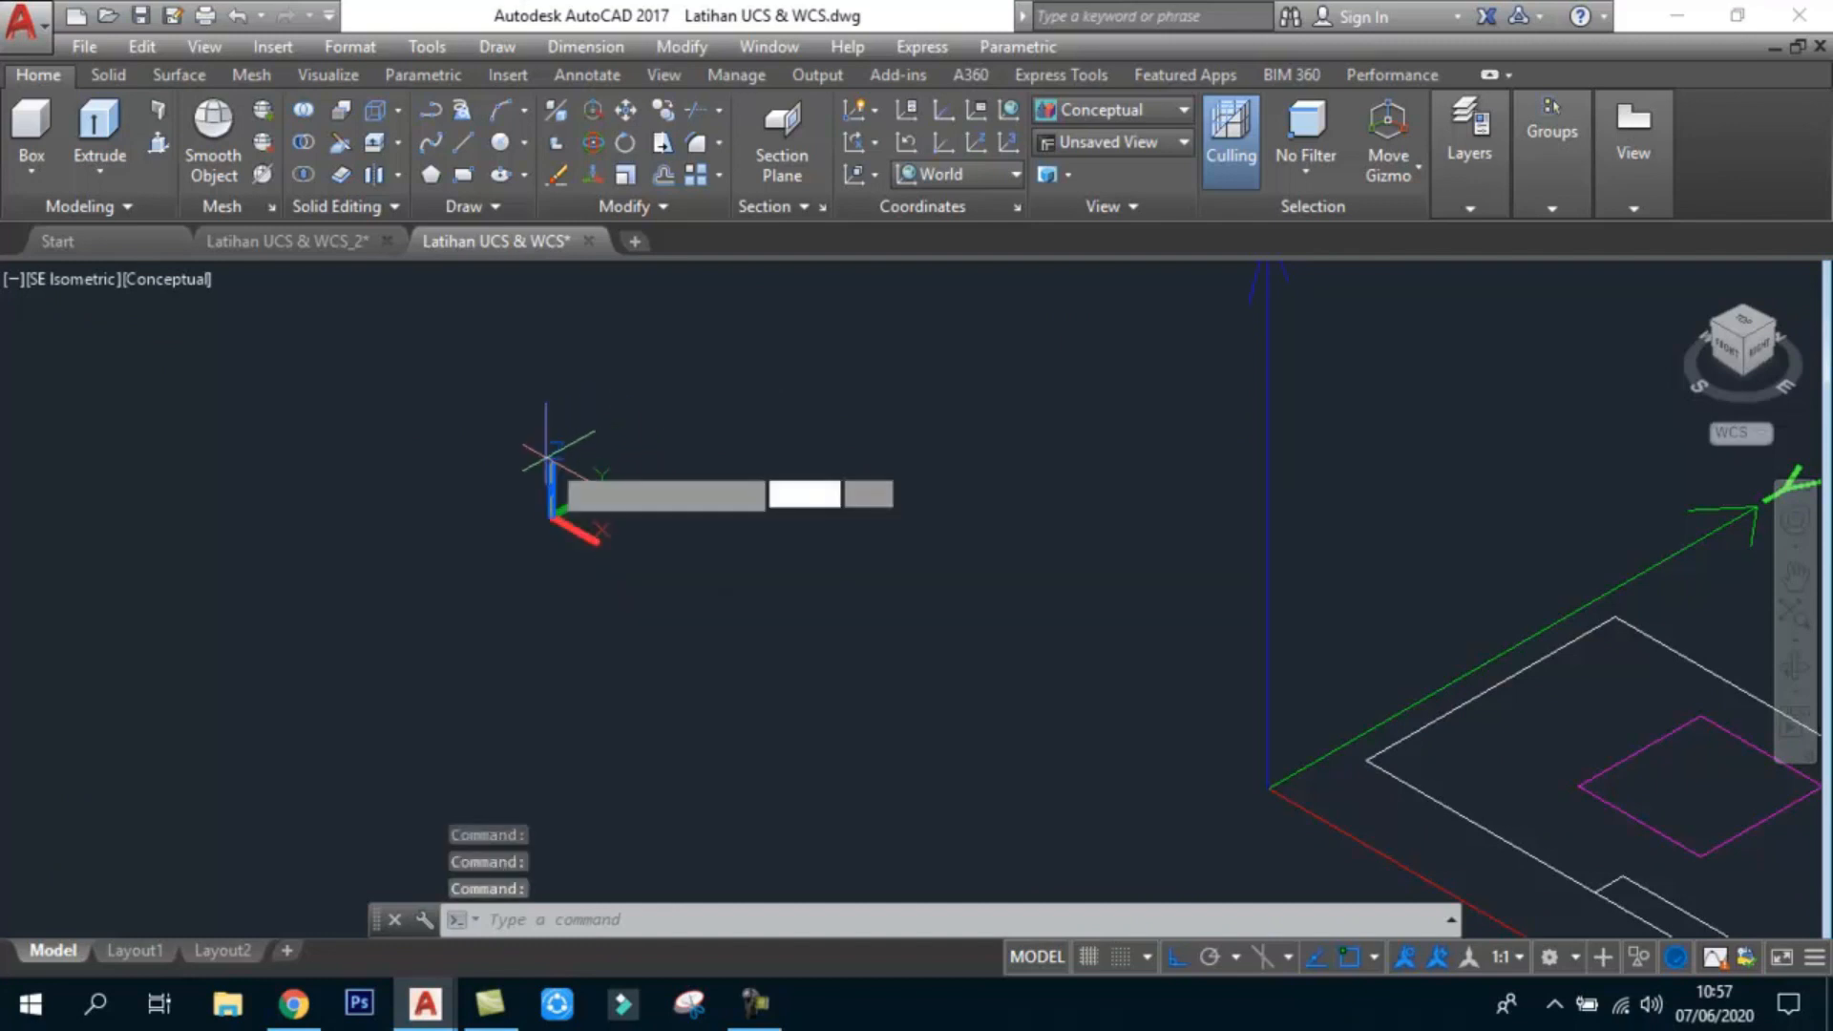
pyautogui.click(487, 542)
pyautogui.press('Escape')
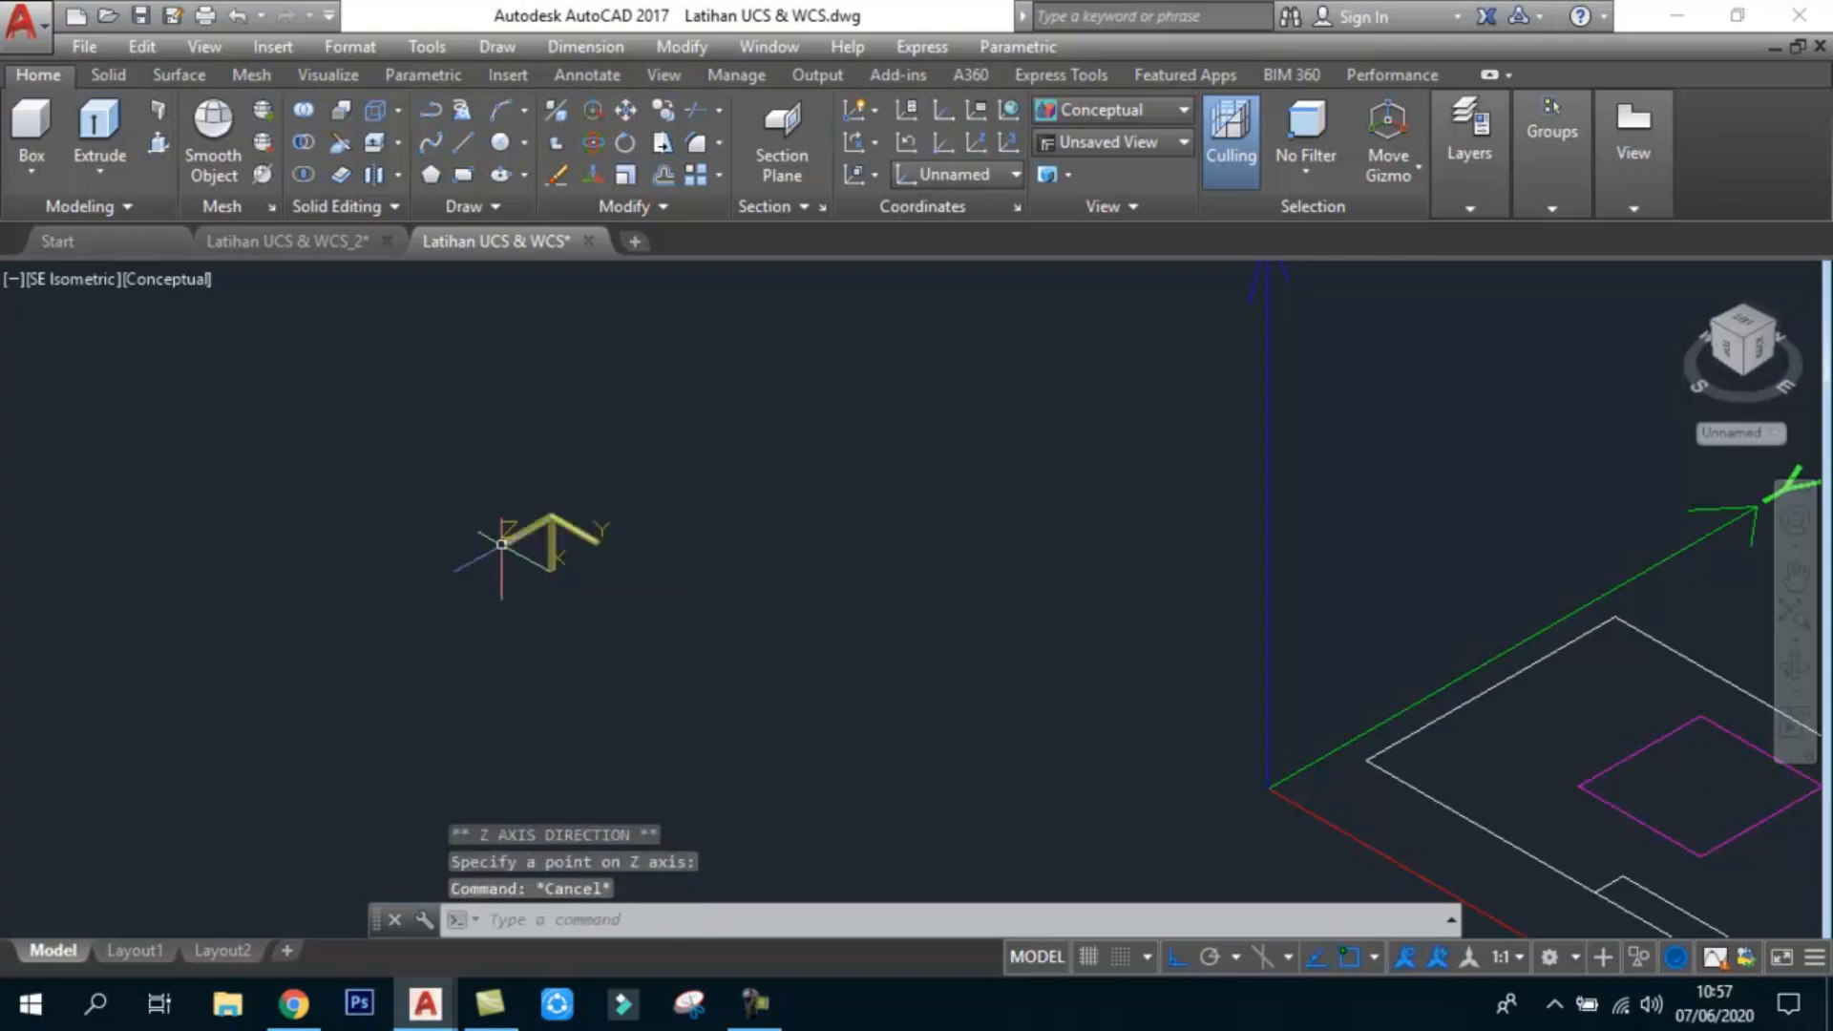
# Step: Draw a small upright rectangle on the rotated UCS plane, in the empty area beside the UCS icon
pyautogui.scroll(2, 606, 552)
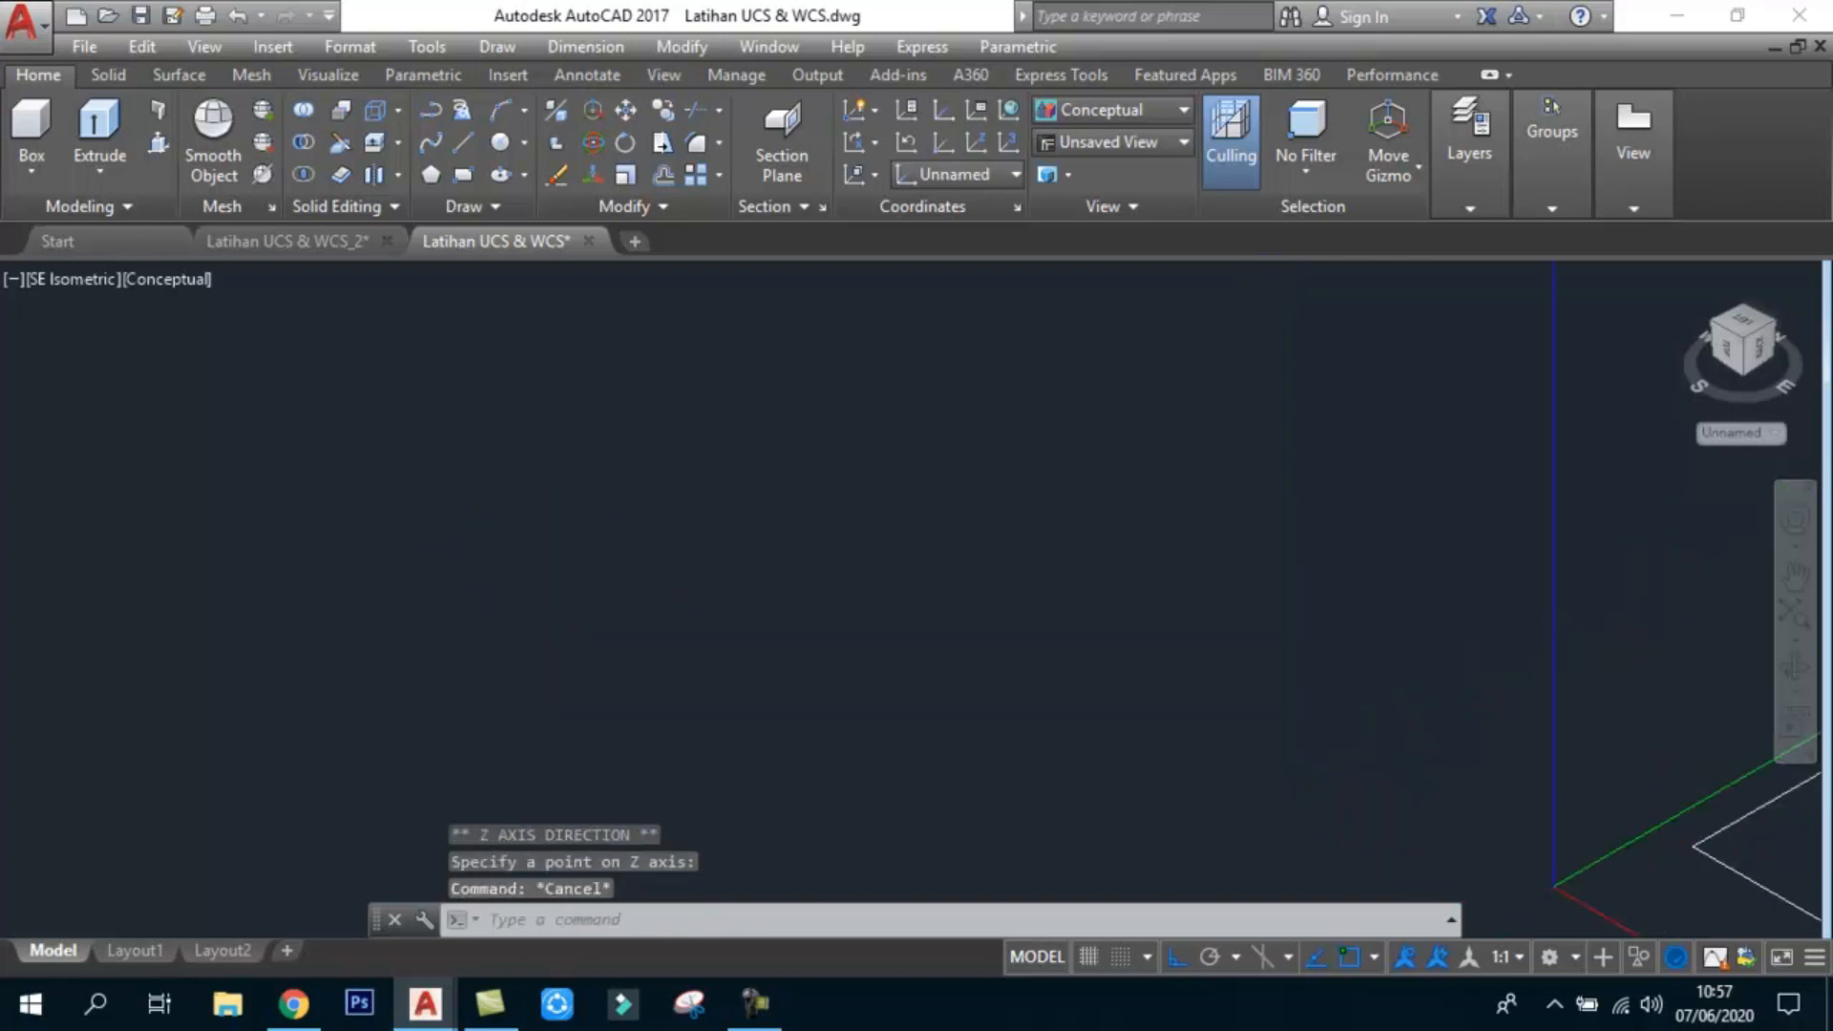
pyautogui.scroll(-1, 585, 536)
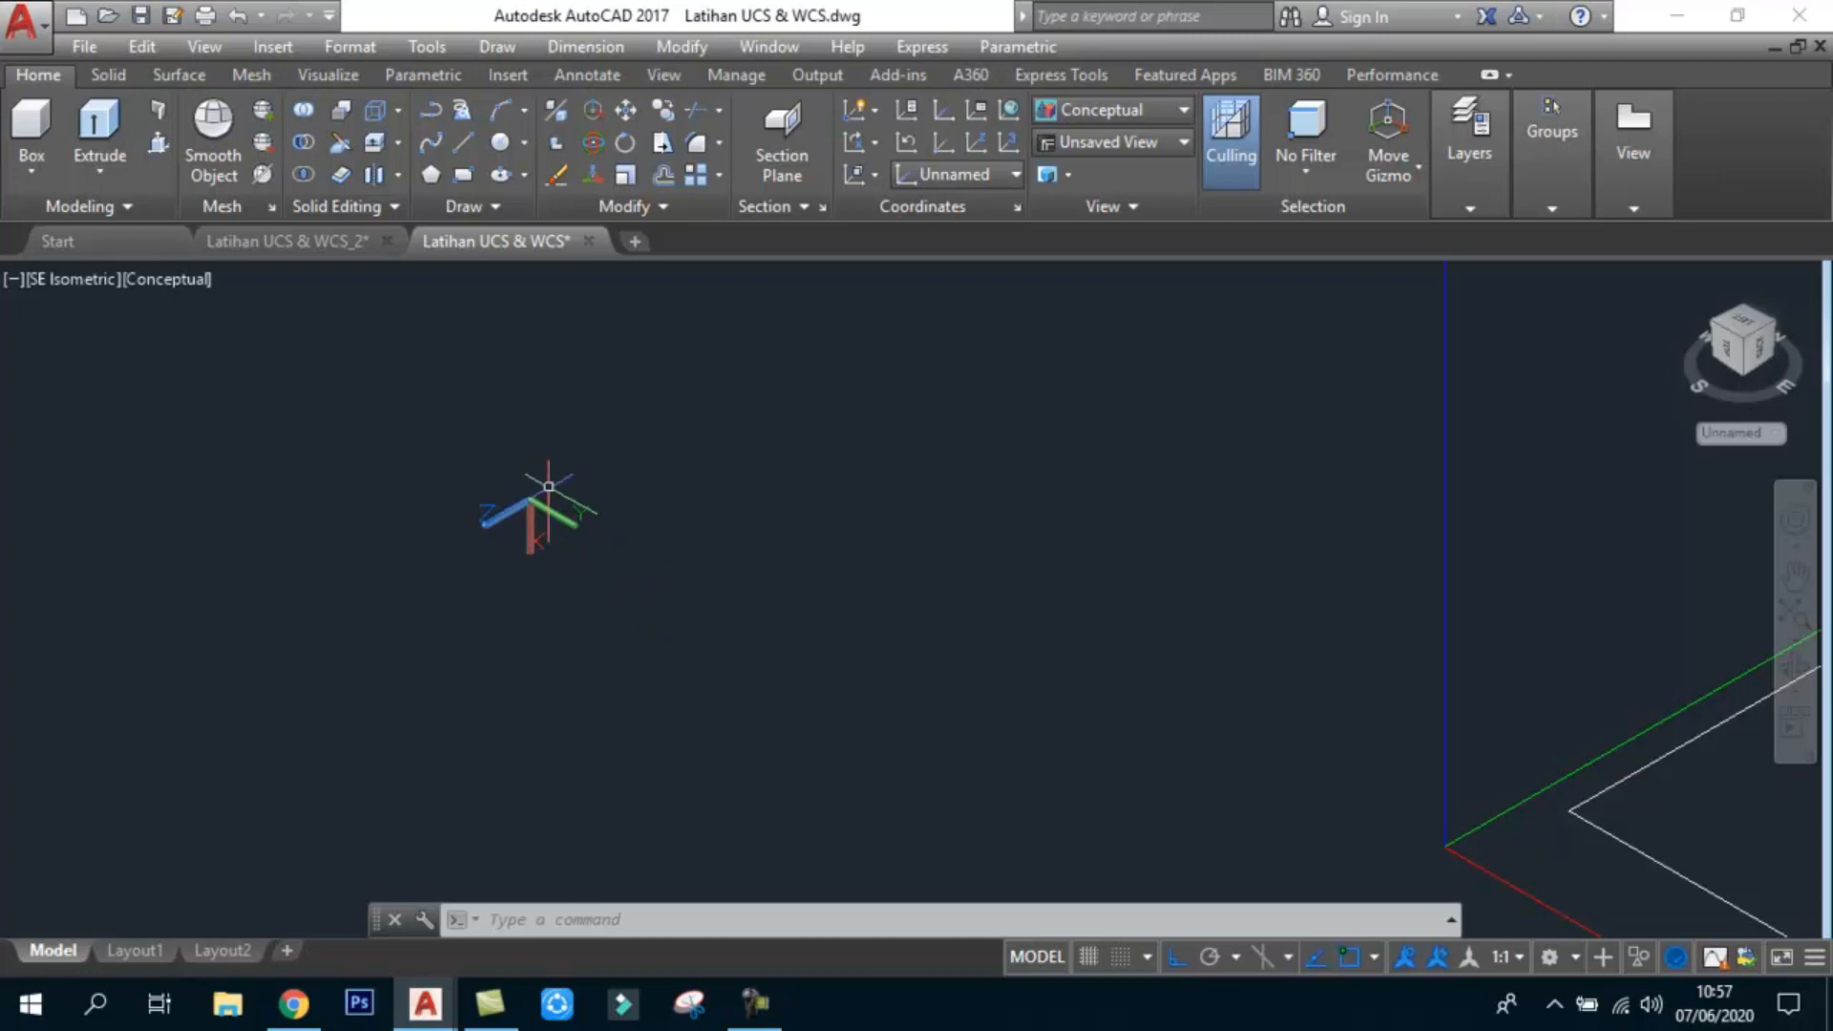
pyautogui.scroll(-2, 691, 593)
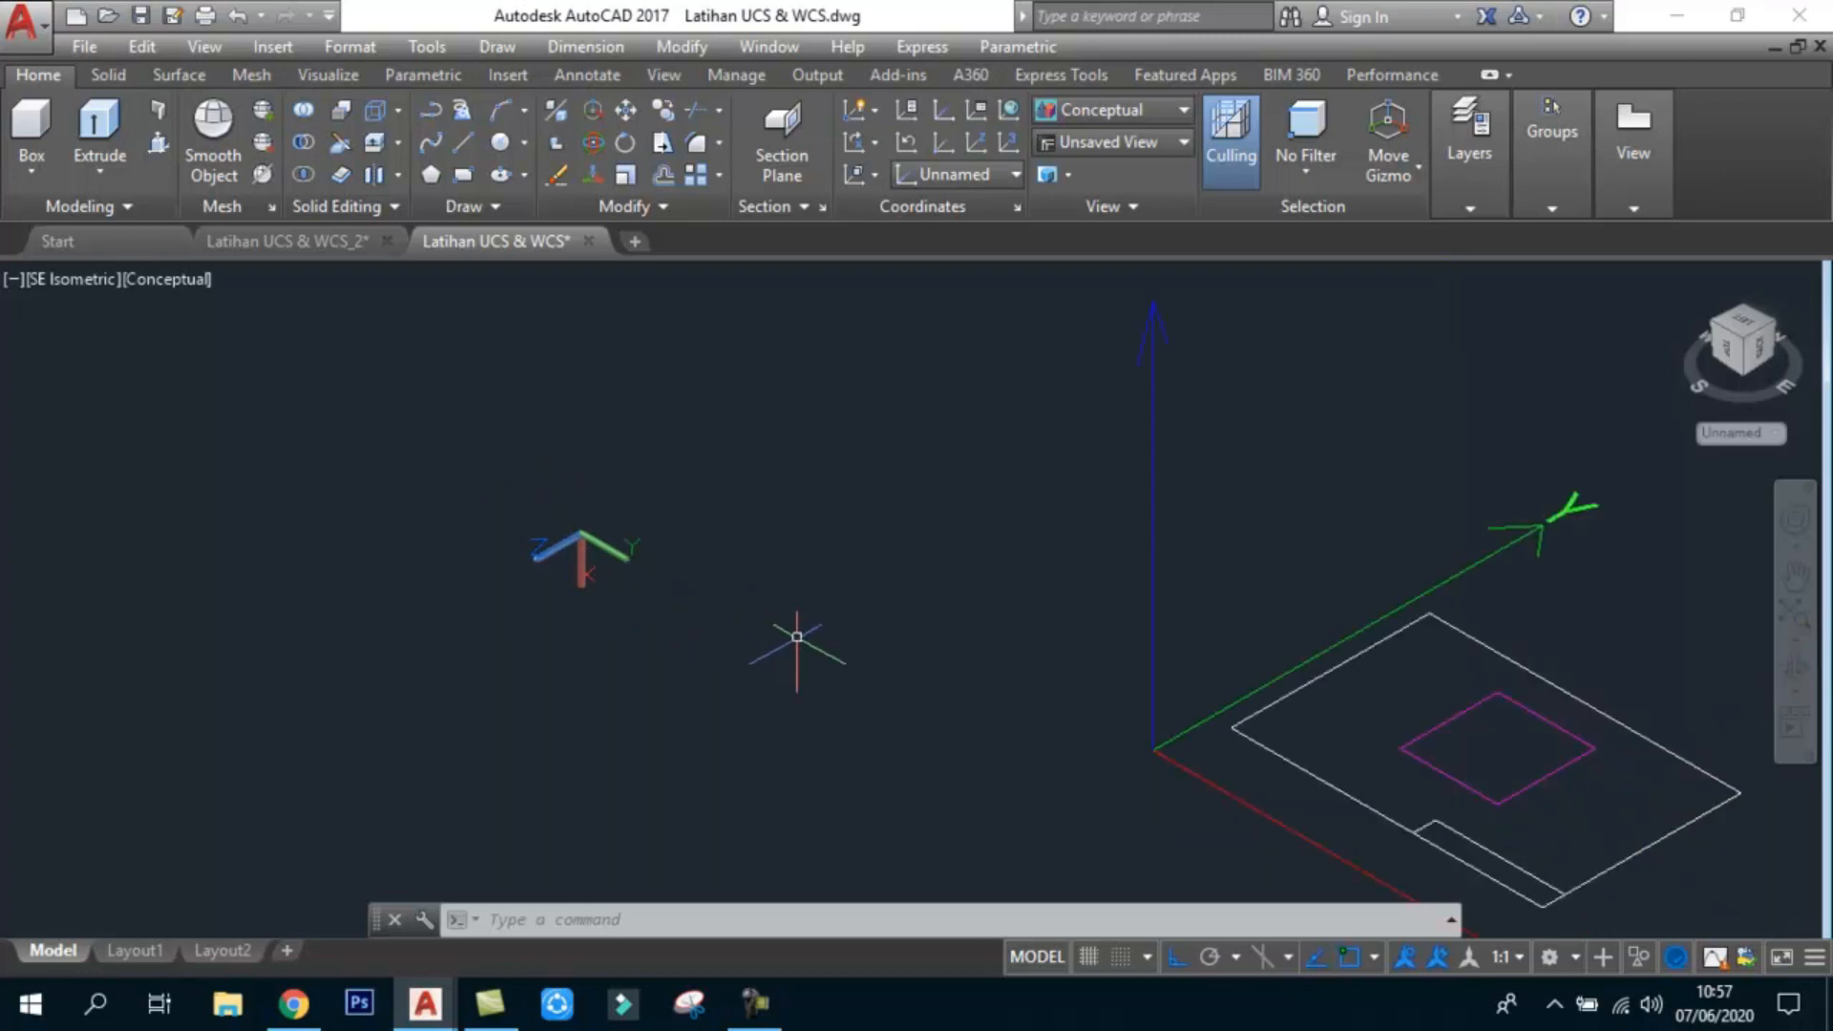
pyautogui.moveTo(793, 646)
pyautogui.mouseDown(button='middle')
pyautogui.moveTo(716, 536)
pyautogui.moveTo(724, 561)
pyautogui.mouseUp(button='middle')
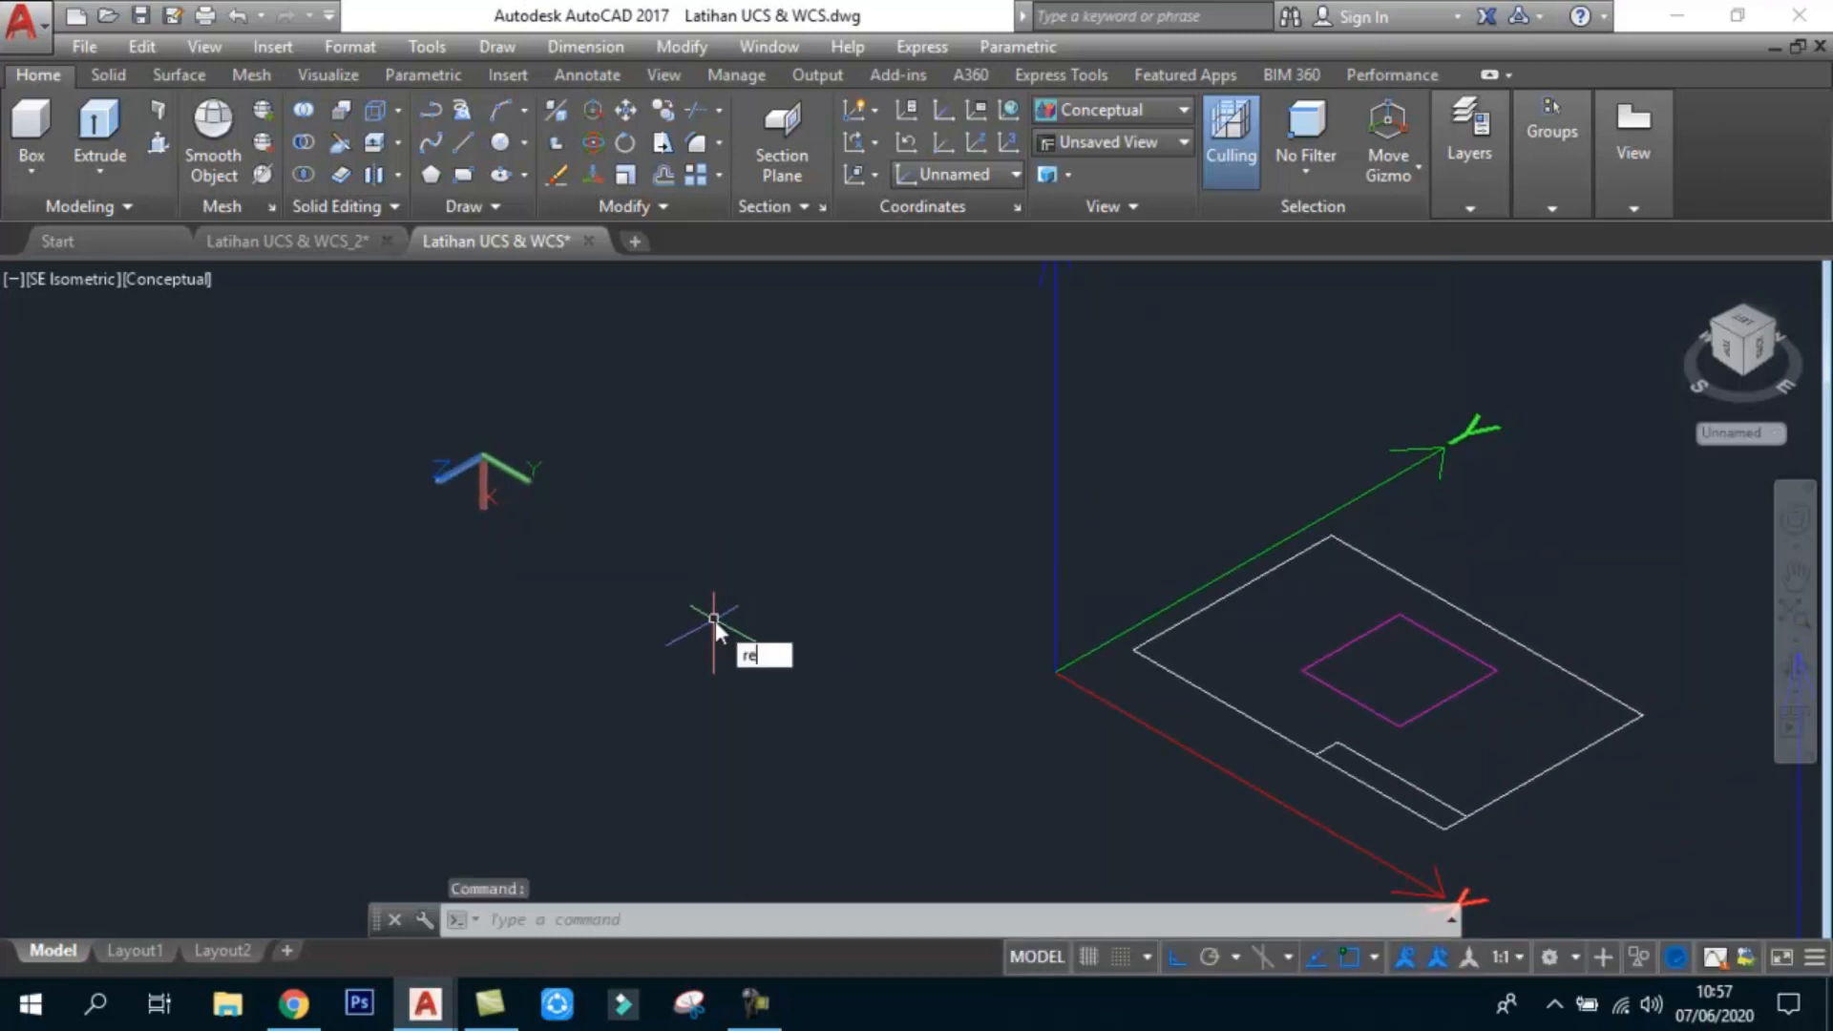
pyautogui.write('rec')
pyautogui.press('Return')
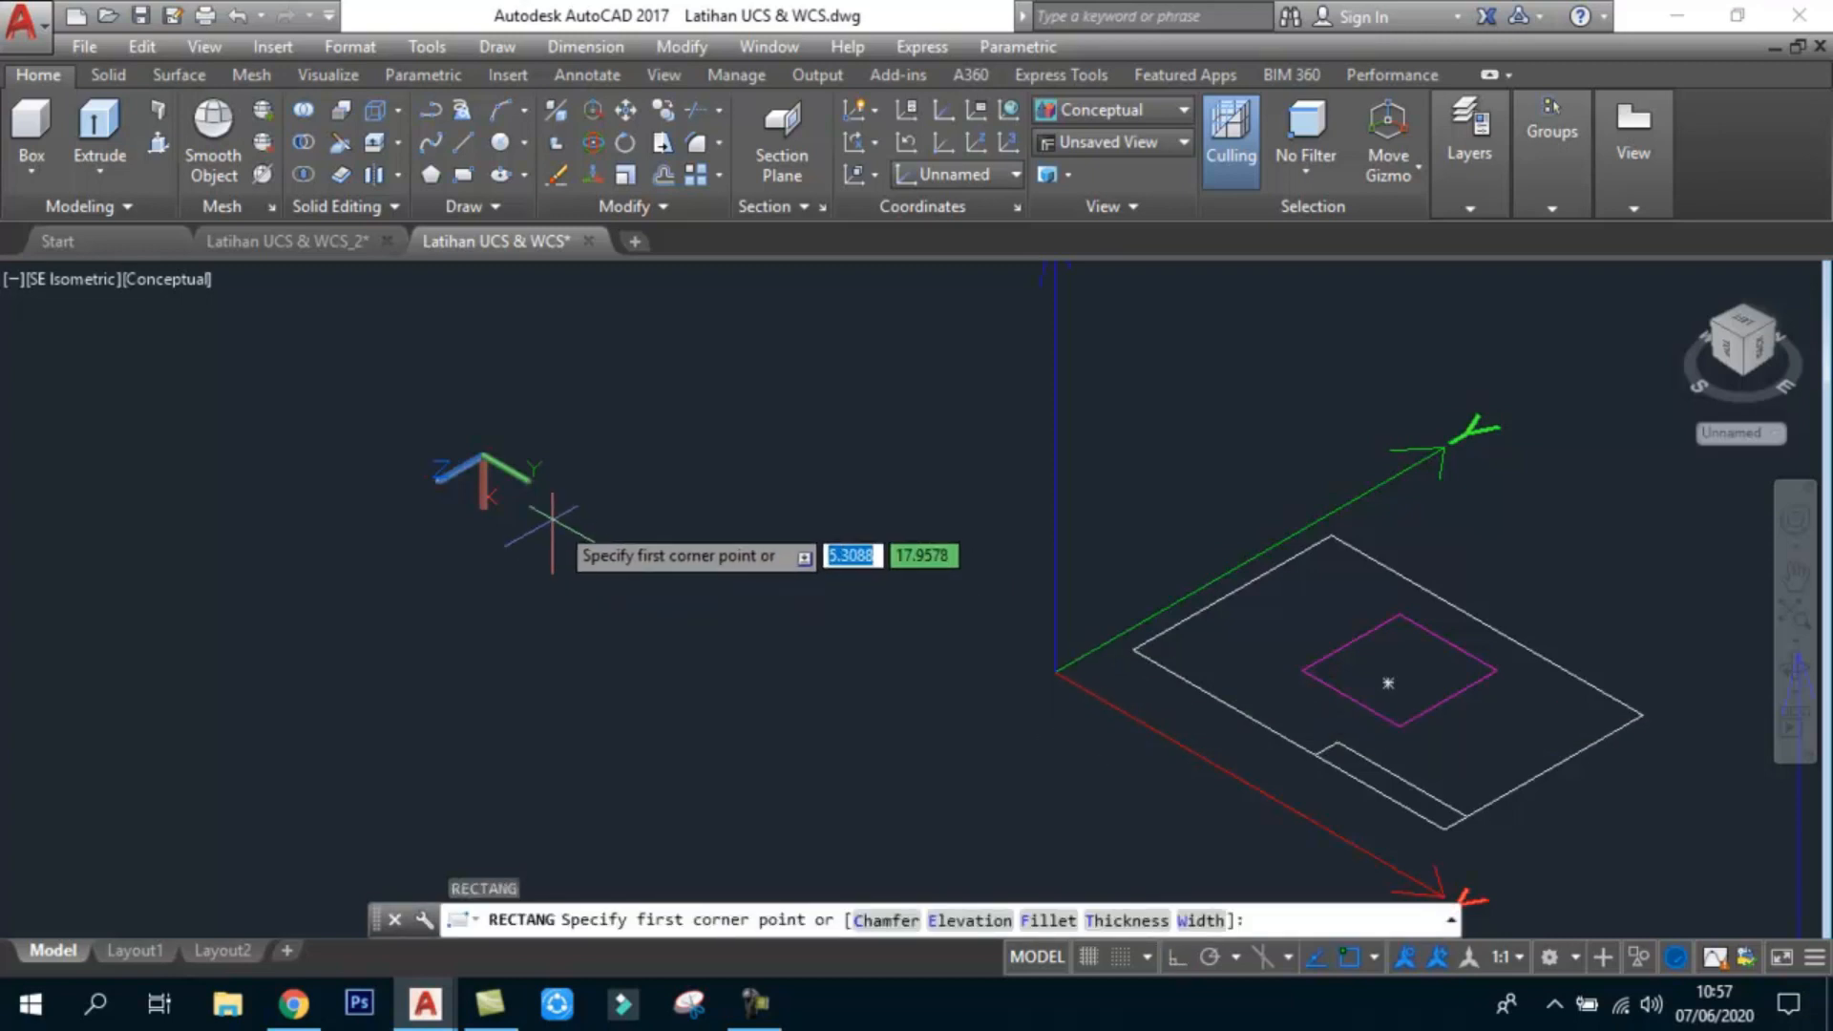
pyautogui.scroll(3, 554, 477)
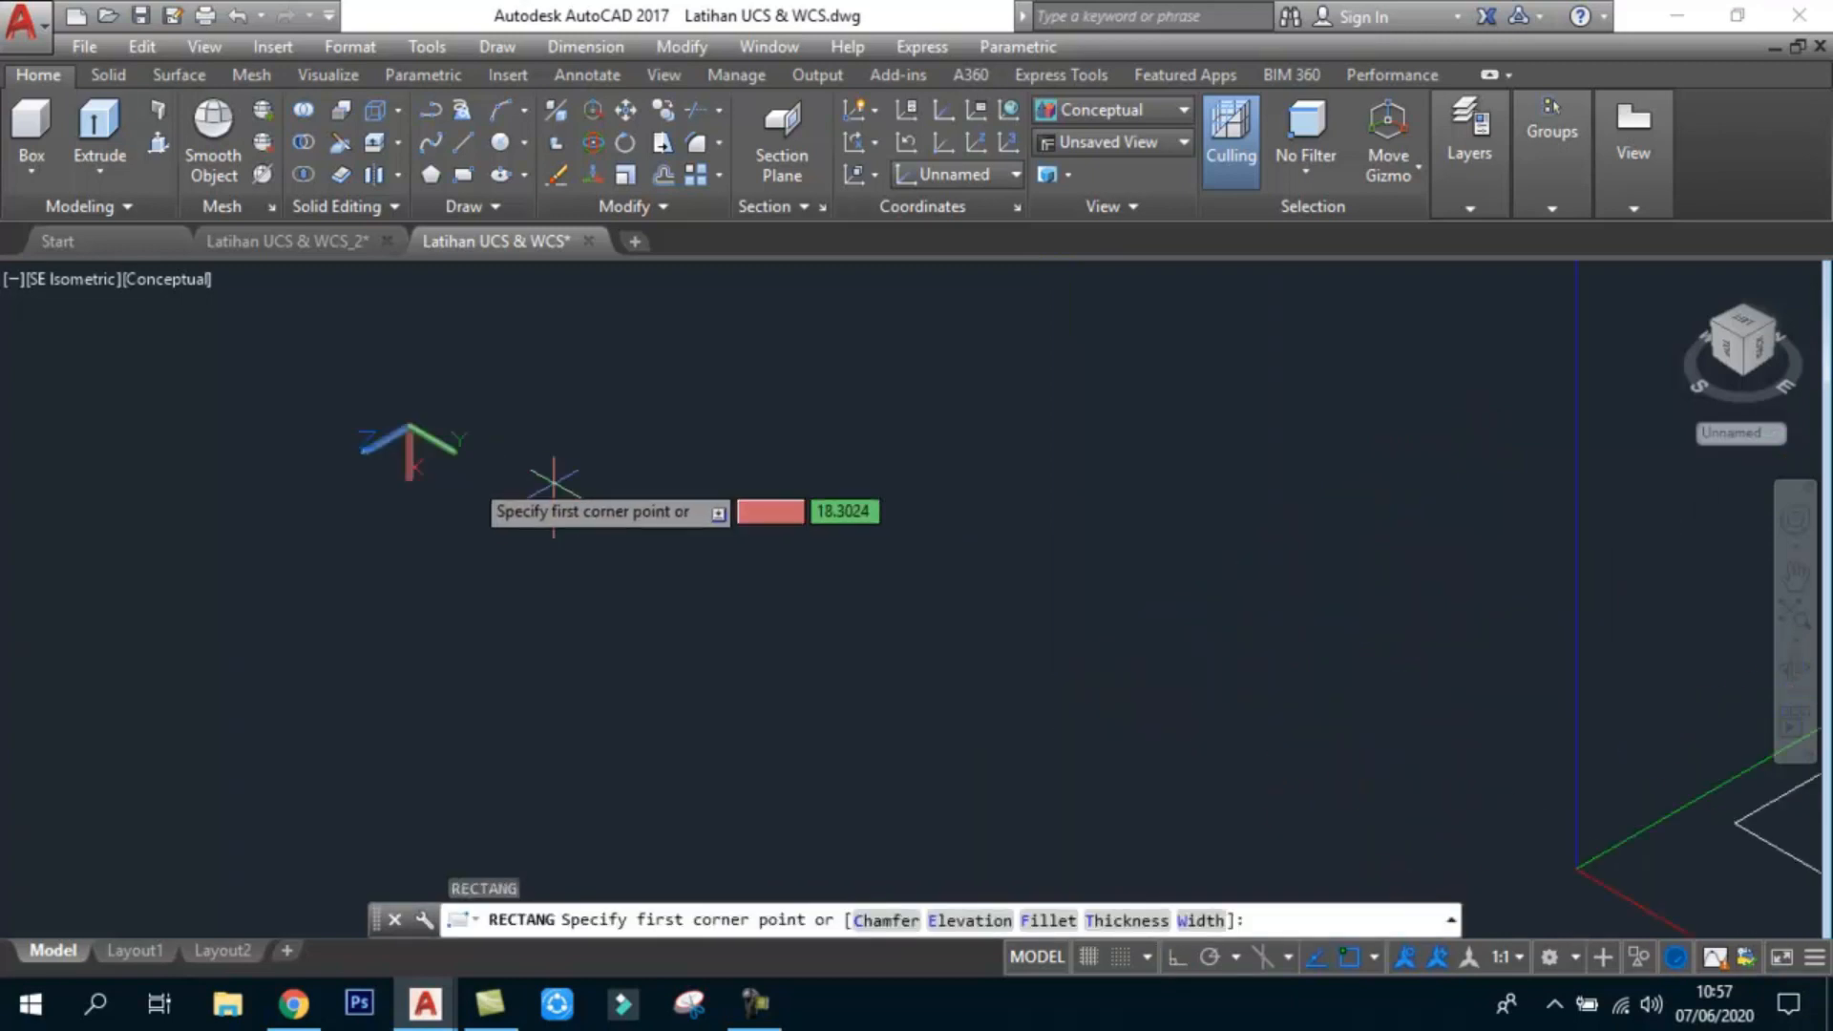
pyautogui.scroll(-2, 549, 511)
pyautogui.click(579, 532)
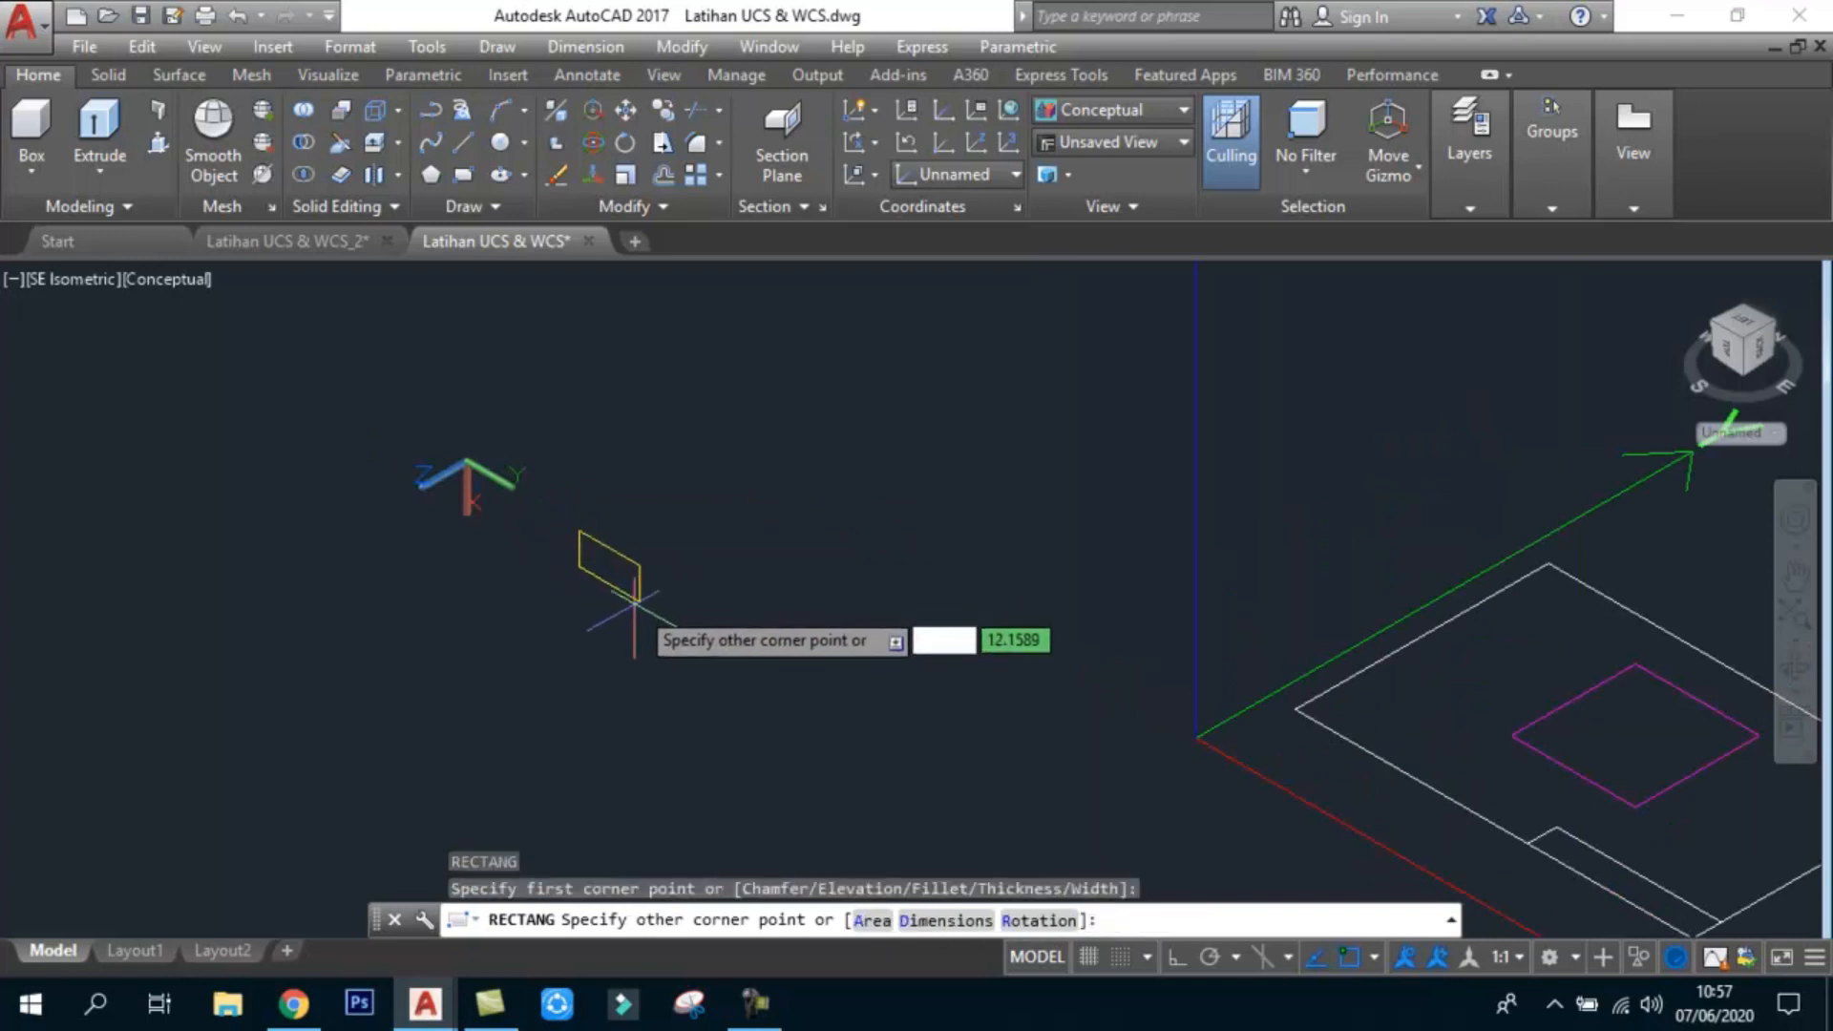
pyautogui.click(627, 604)
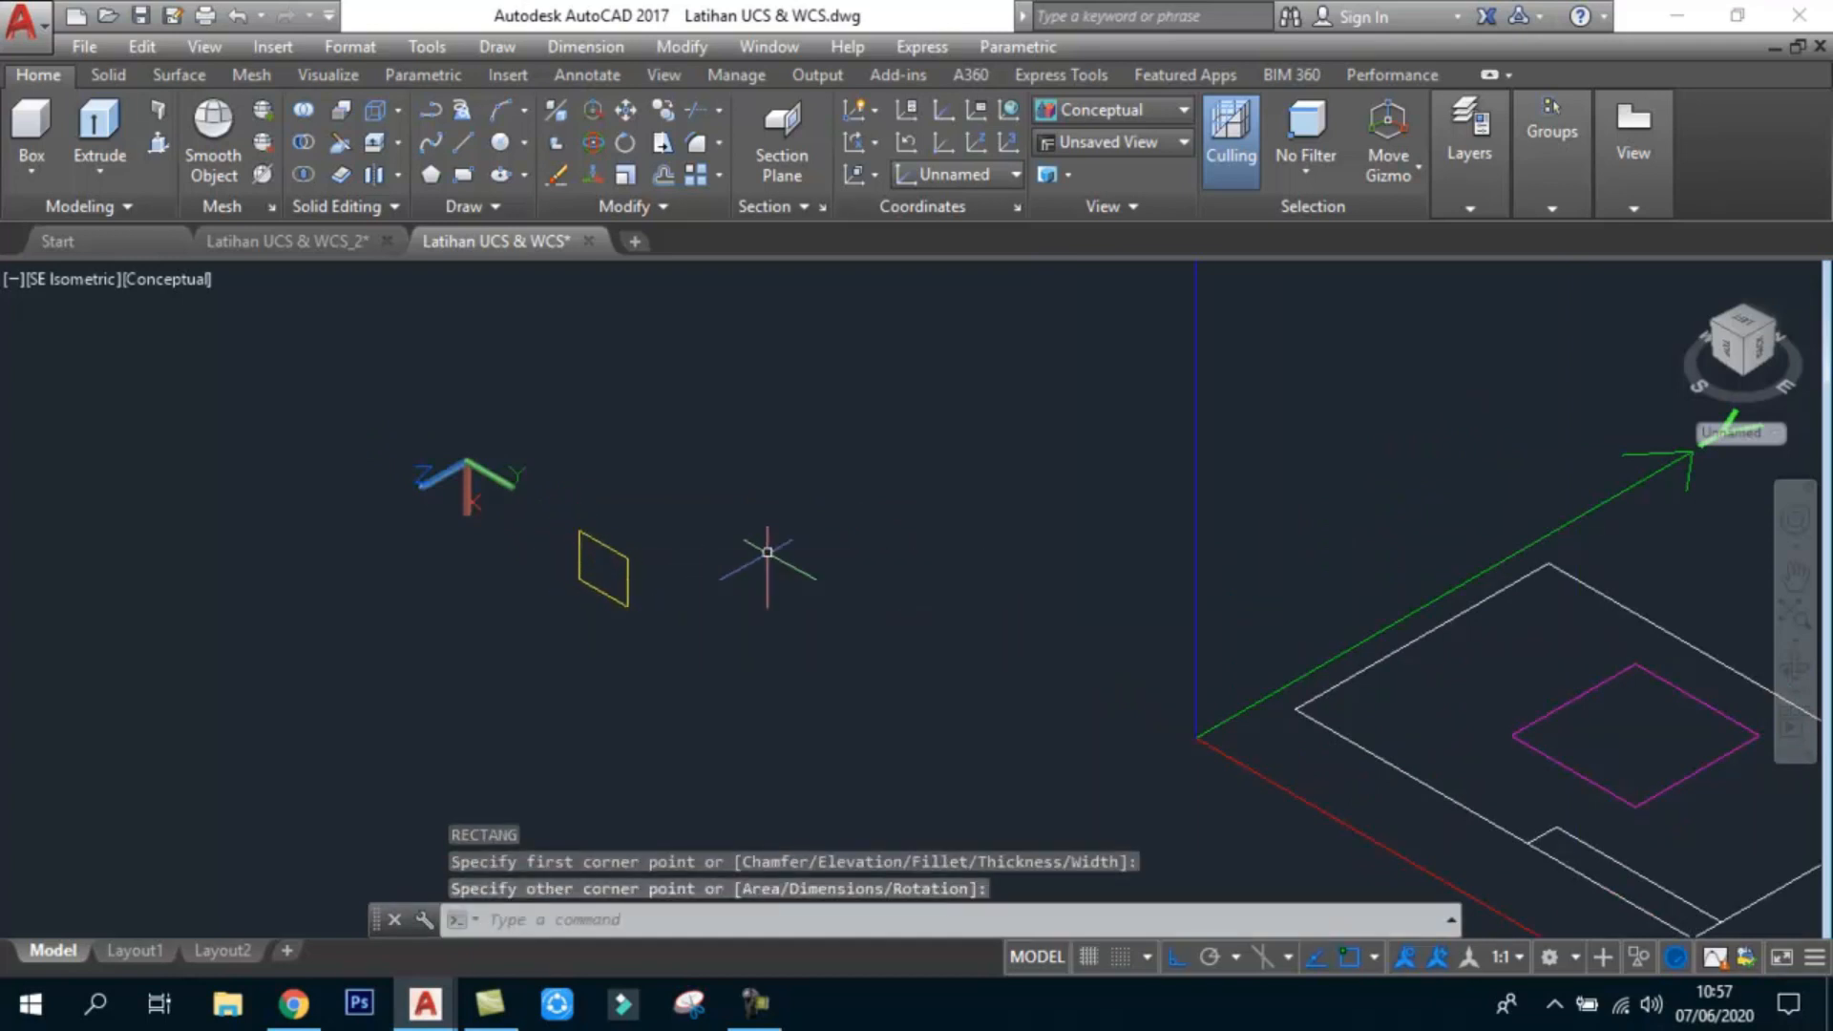
# Step: Extrude the upright rectangle about 8.75 units along the rotated Z axis into a solid box
pyautogui.scroll(1, 518, 466)
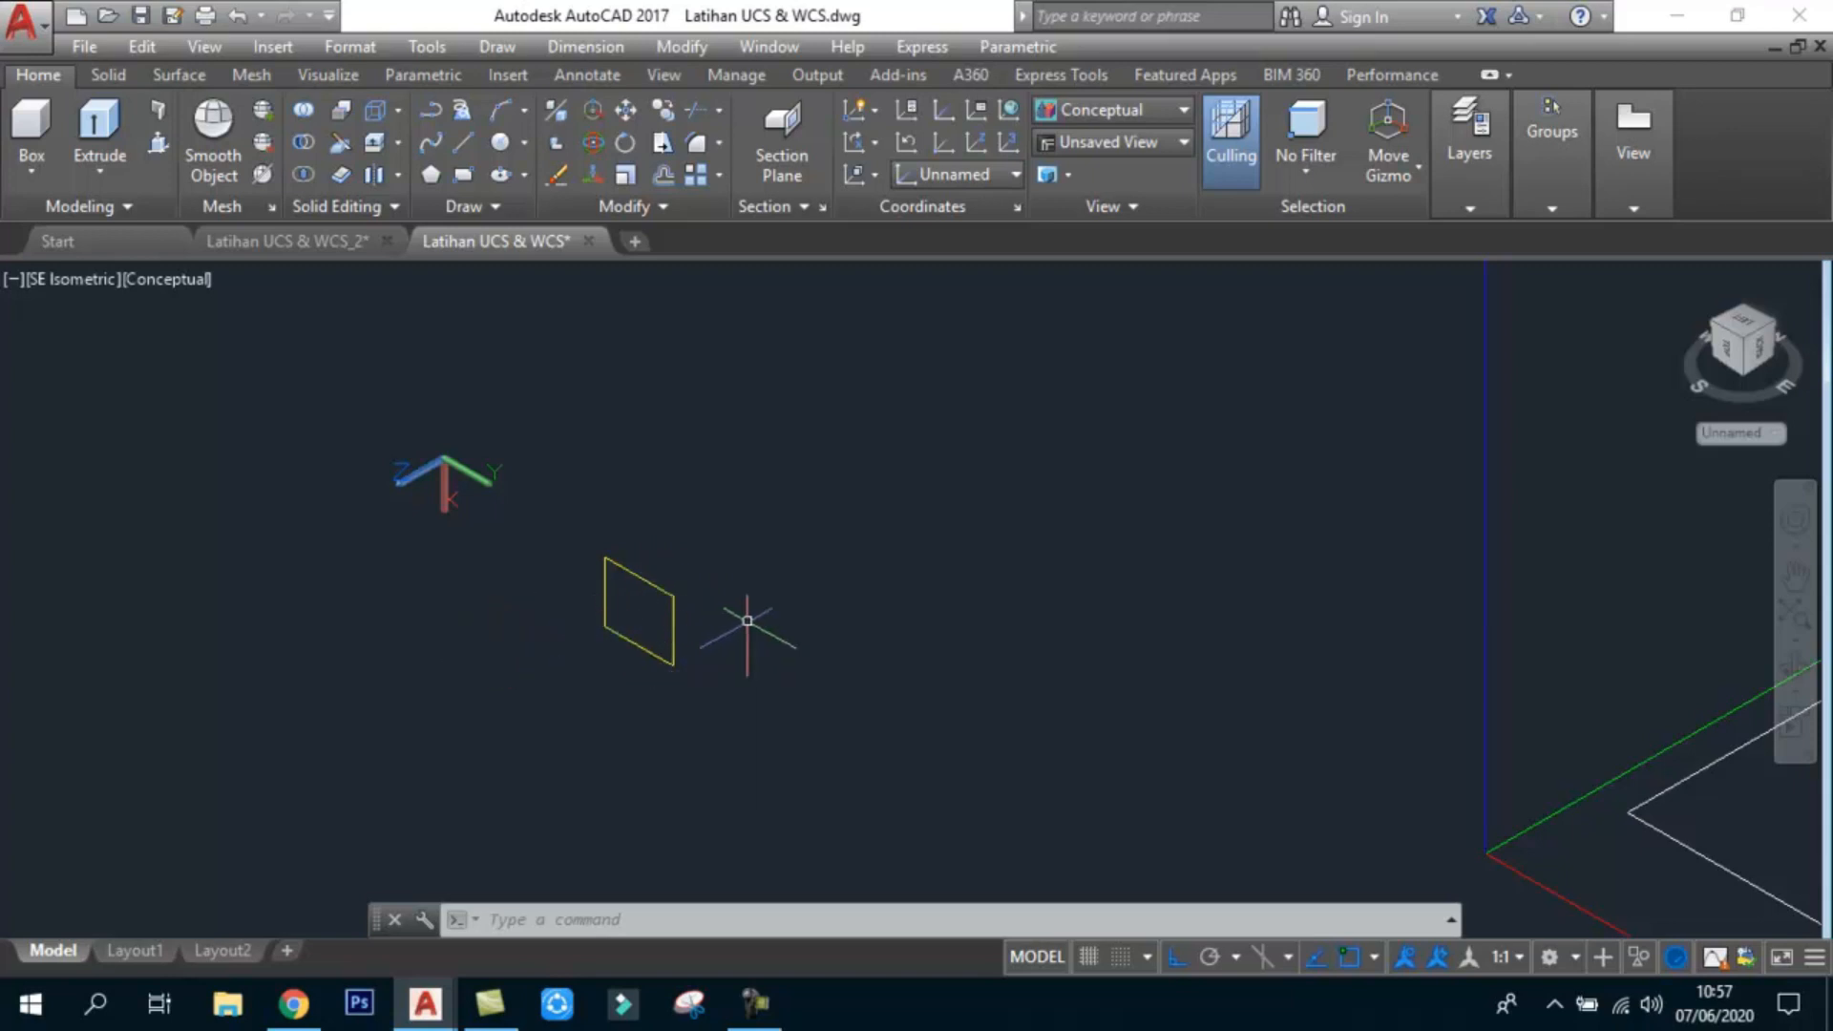
pyautogui.click(99, 124)
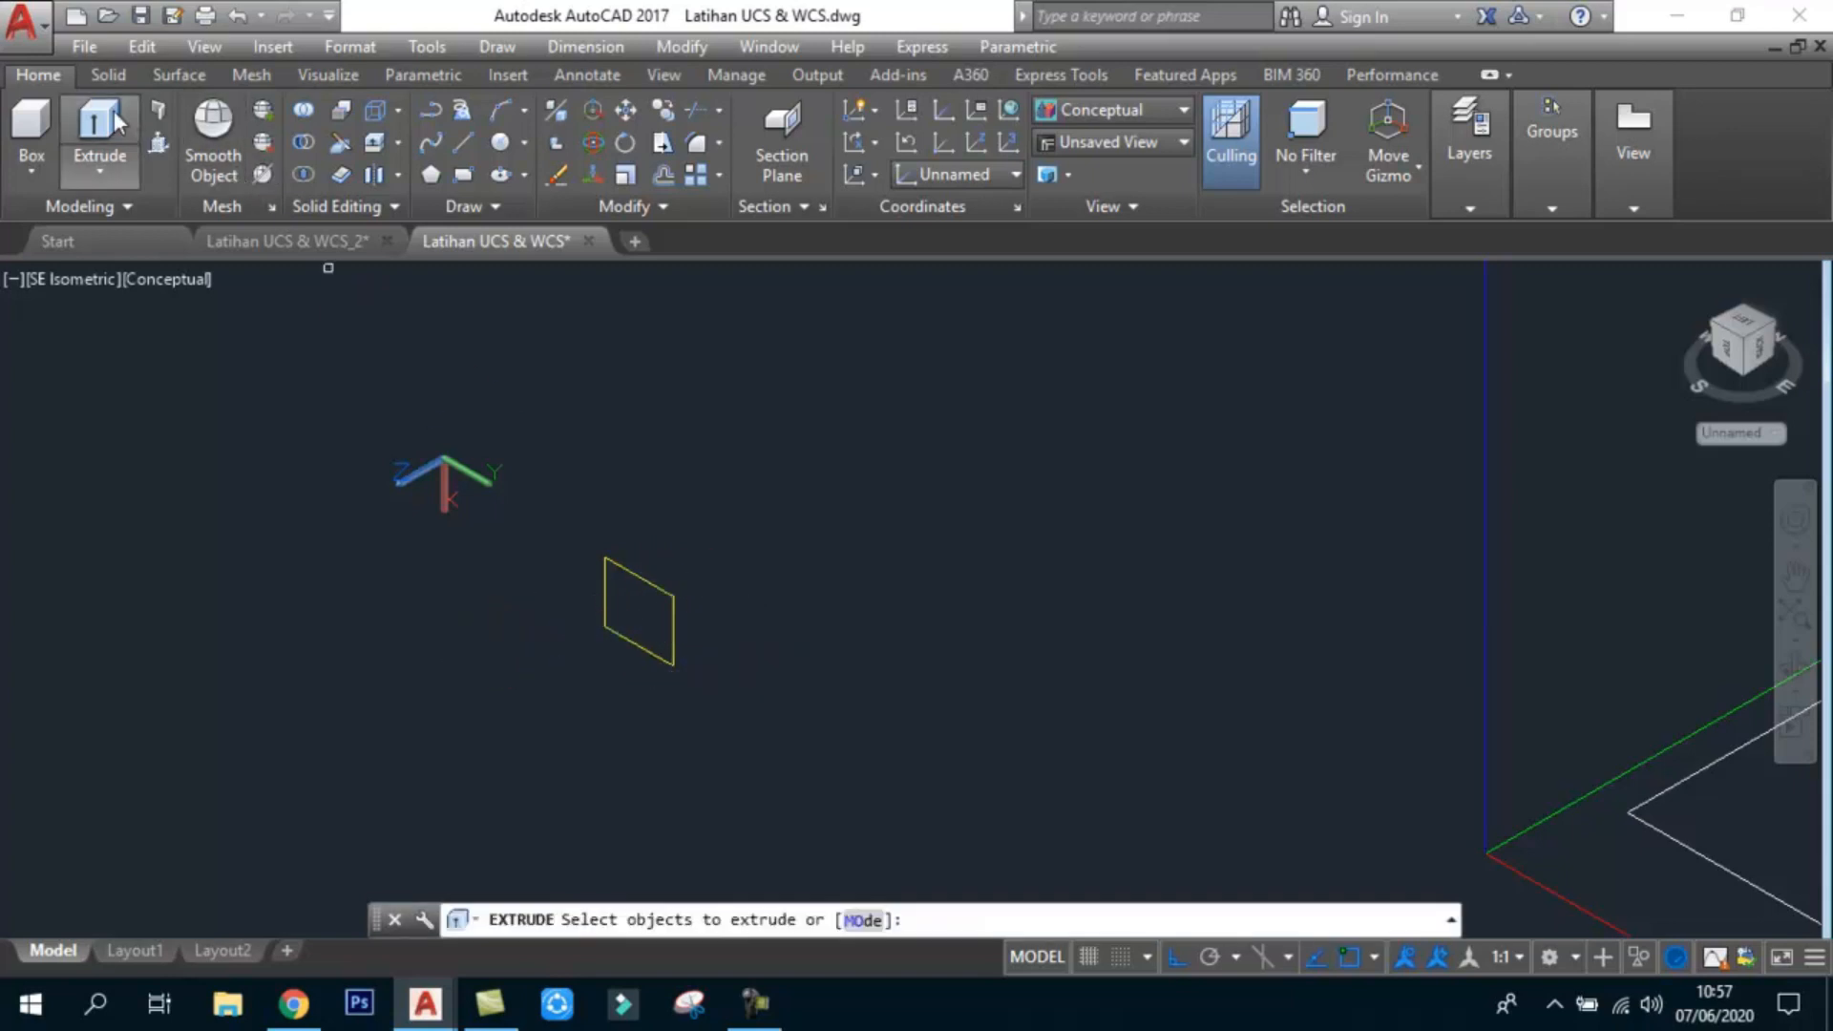
pyautogui.click(621, 599)
pyautogui.click(614, 573)
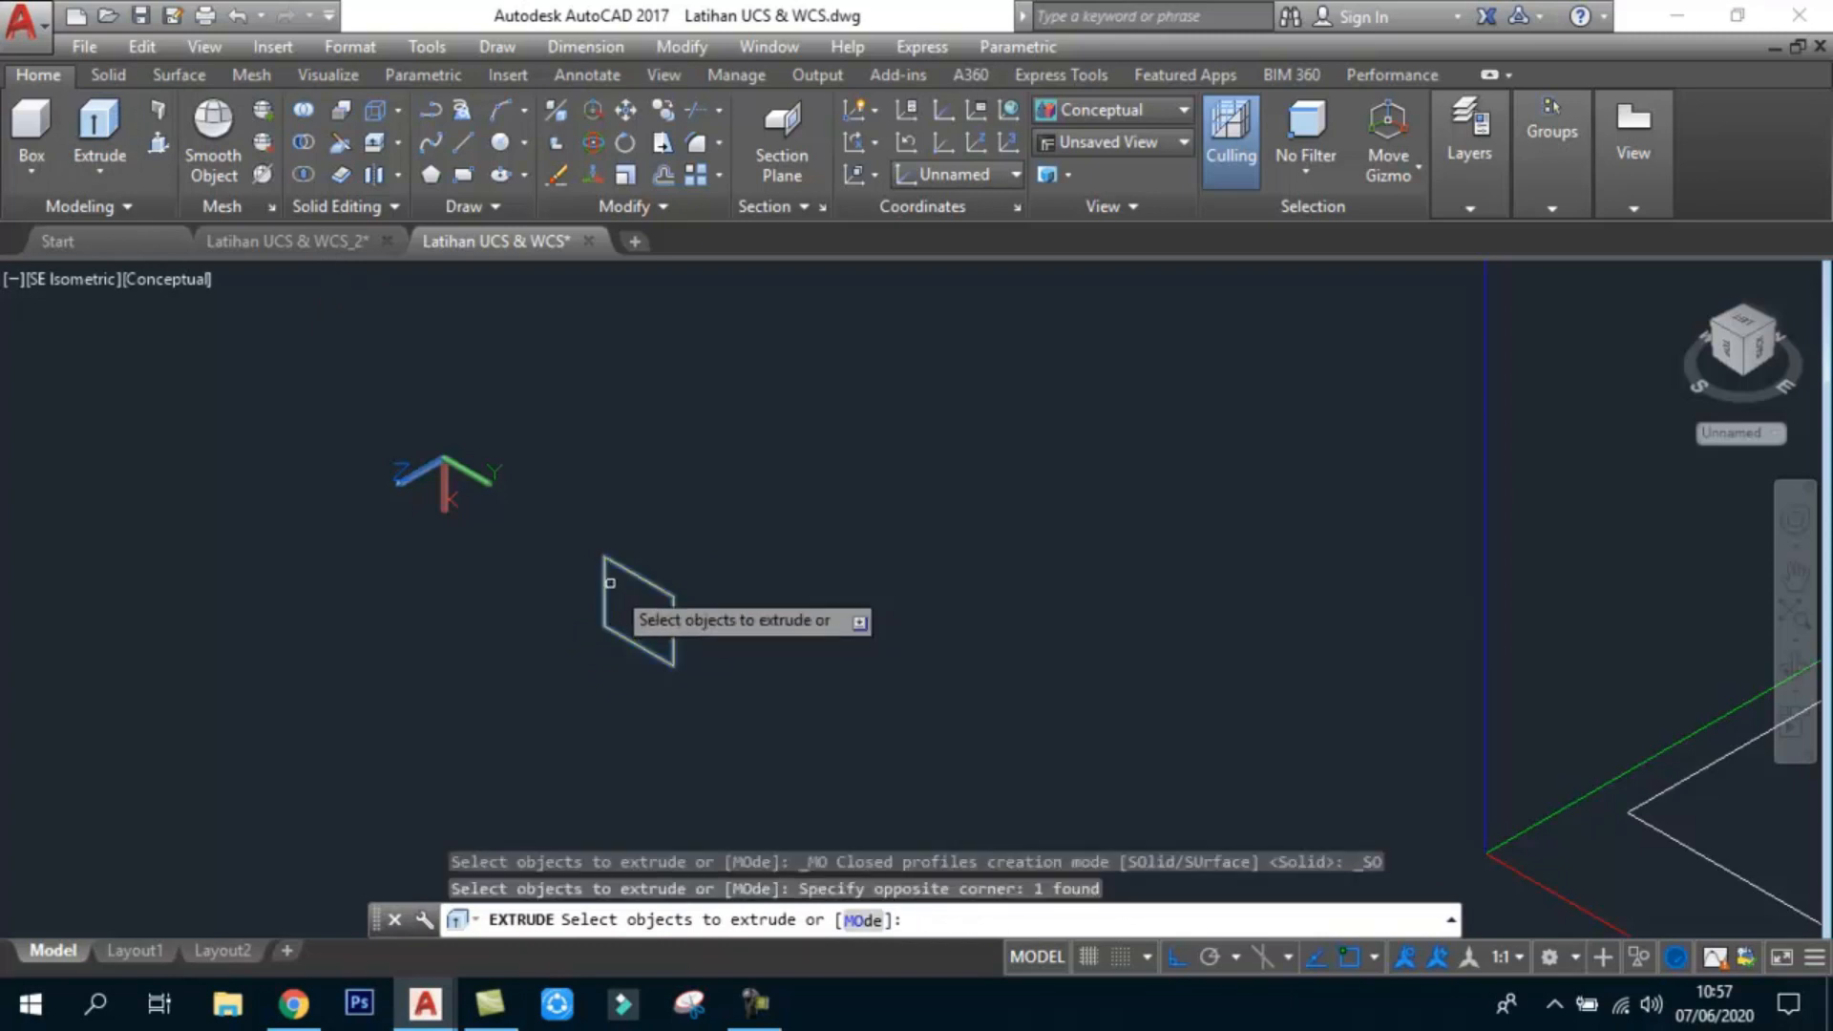
pyautogui.press('Return')
pyautogui.press('Return')
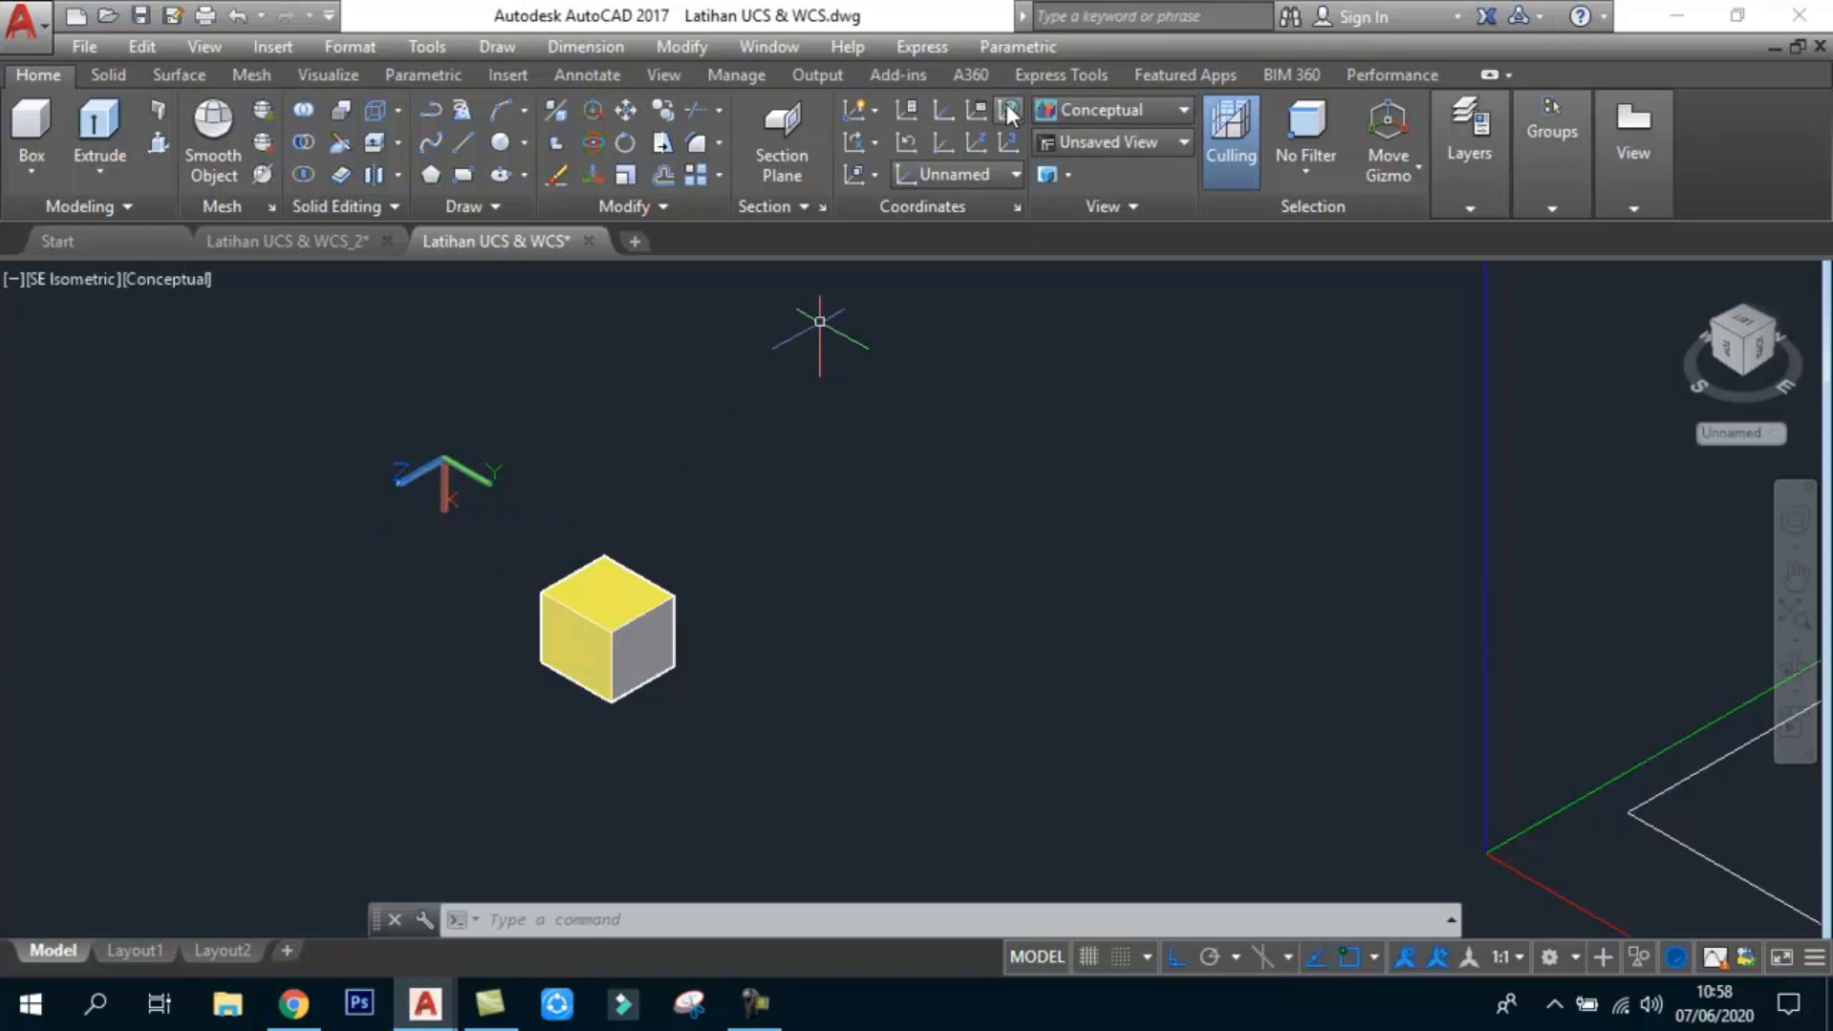
# Step: Reset the UCS to World and draw a flat rectangle on the XY plane behind the yellow box
pyautogui.click(1009, 113)
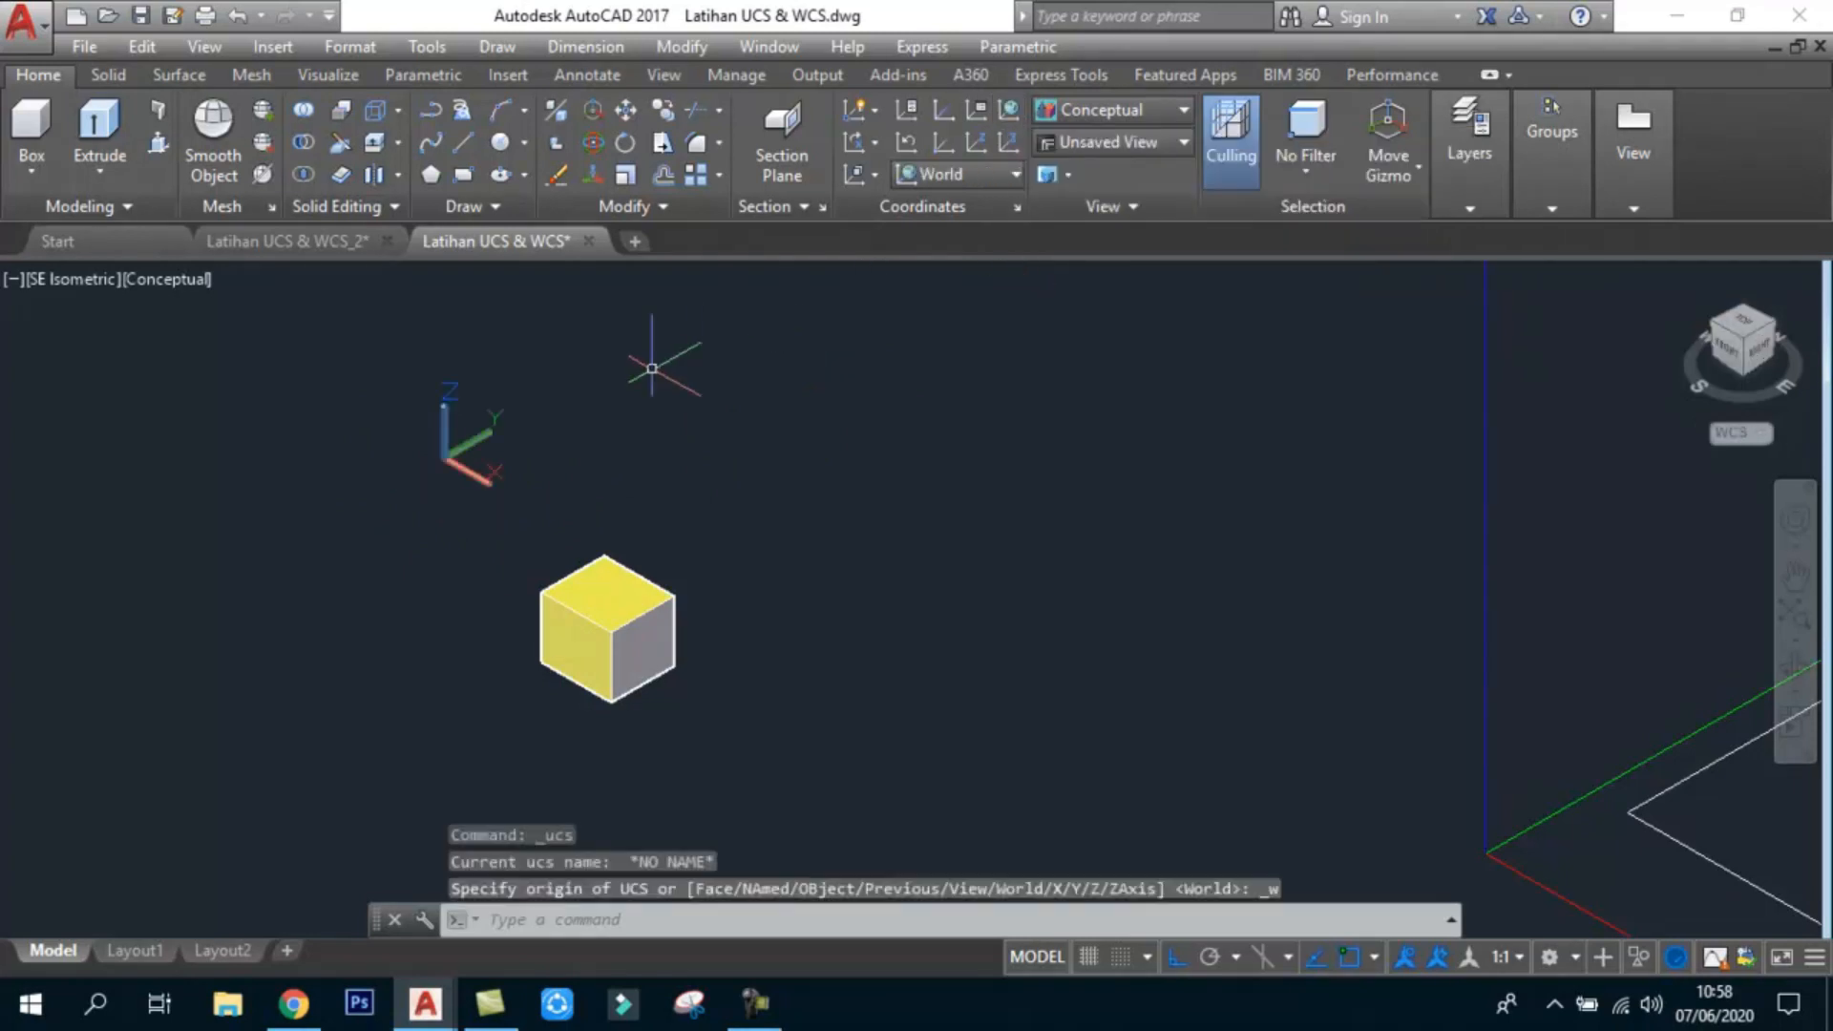
pyautogui.moveTo(649, 458); pyautogui.dragTo(623, 494, button='middle')
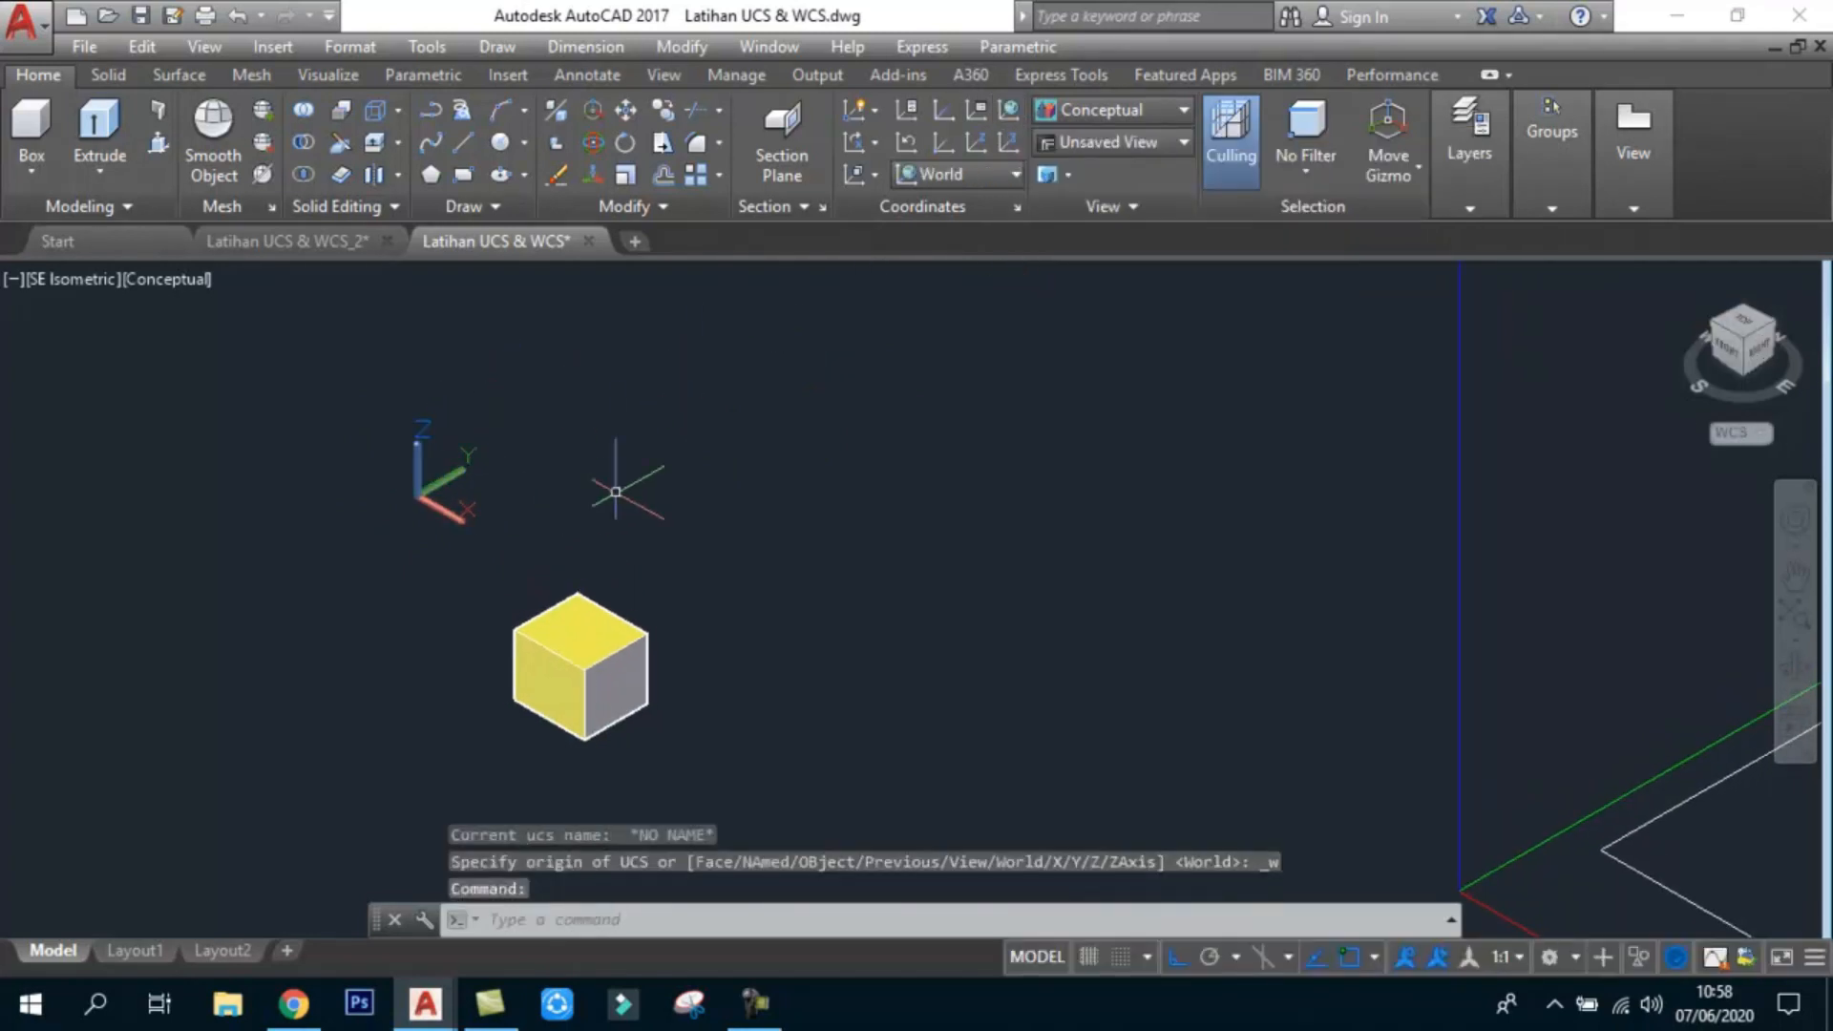
pyautogui.write('c')
pyautogui.press('Return')
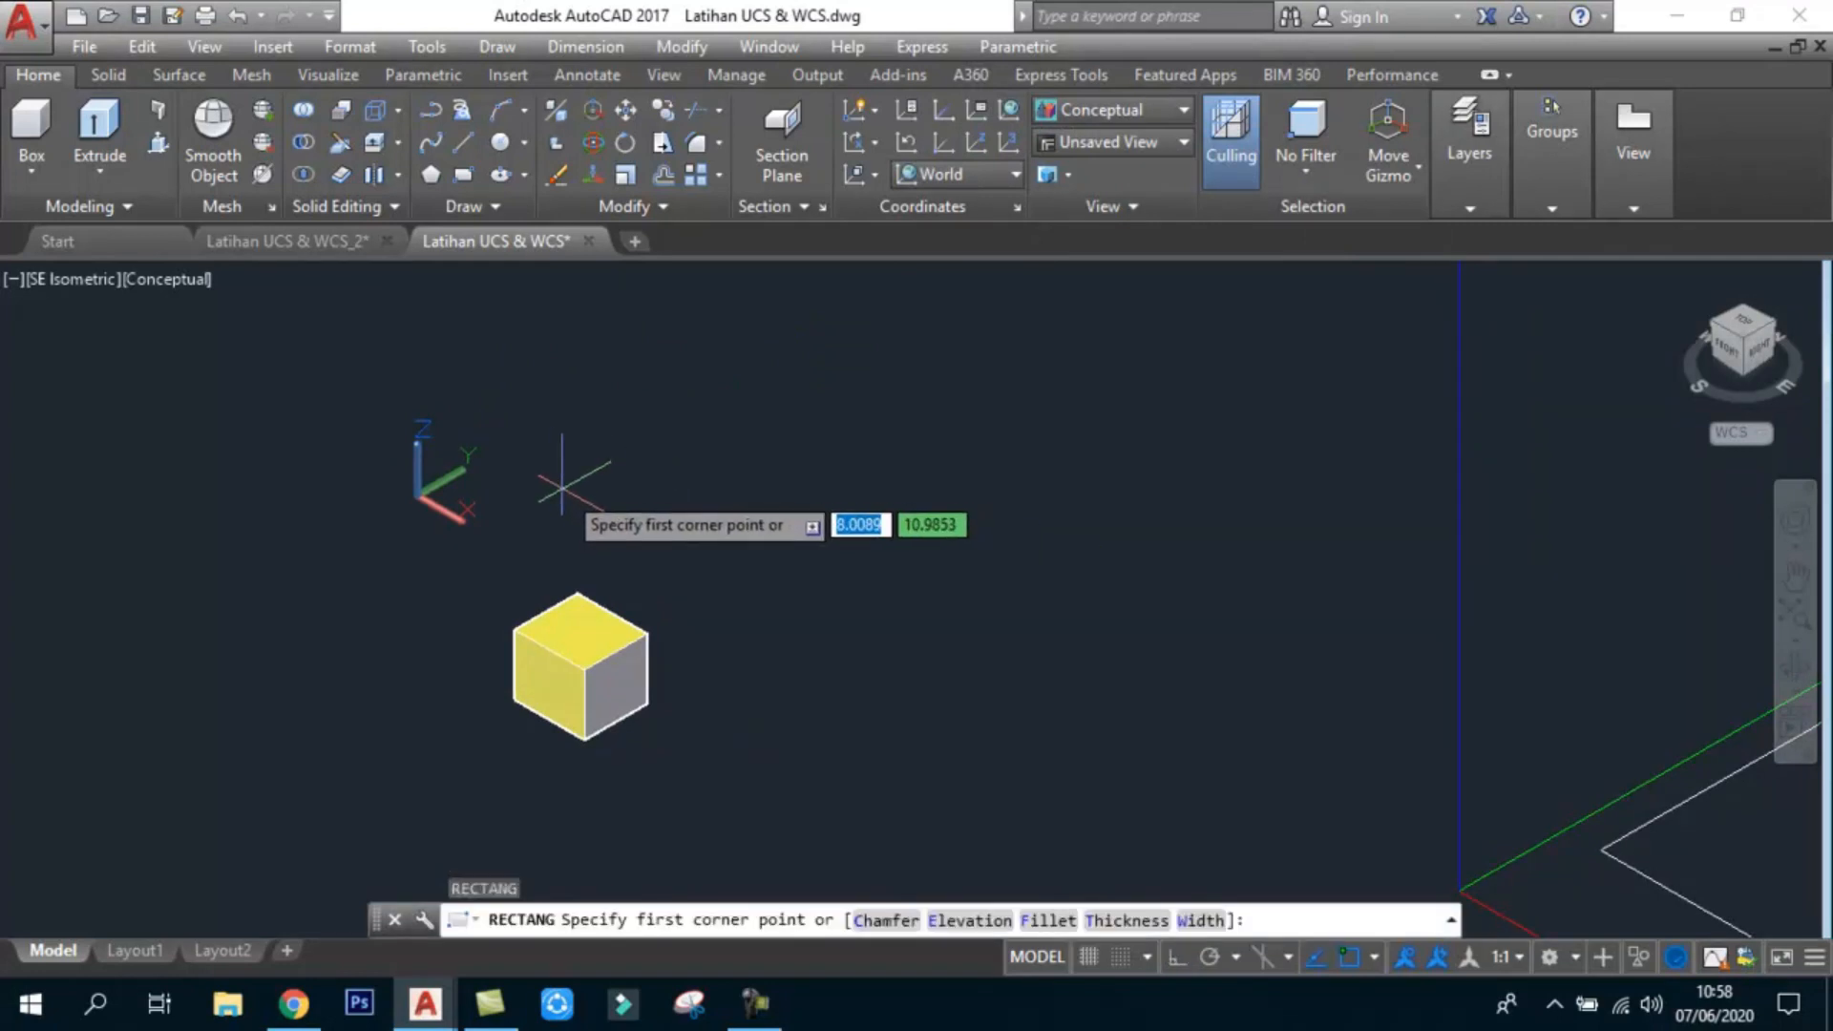
pyautogui.click(640, 516)
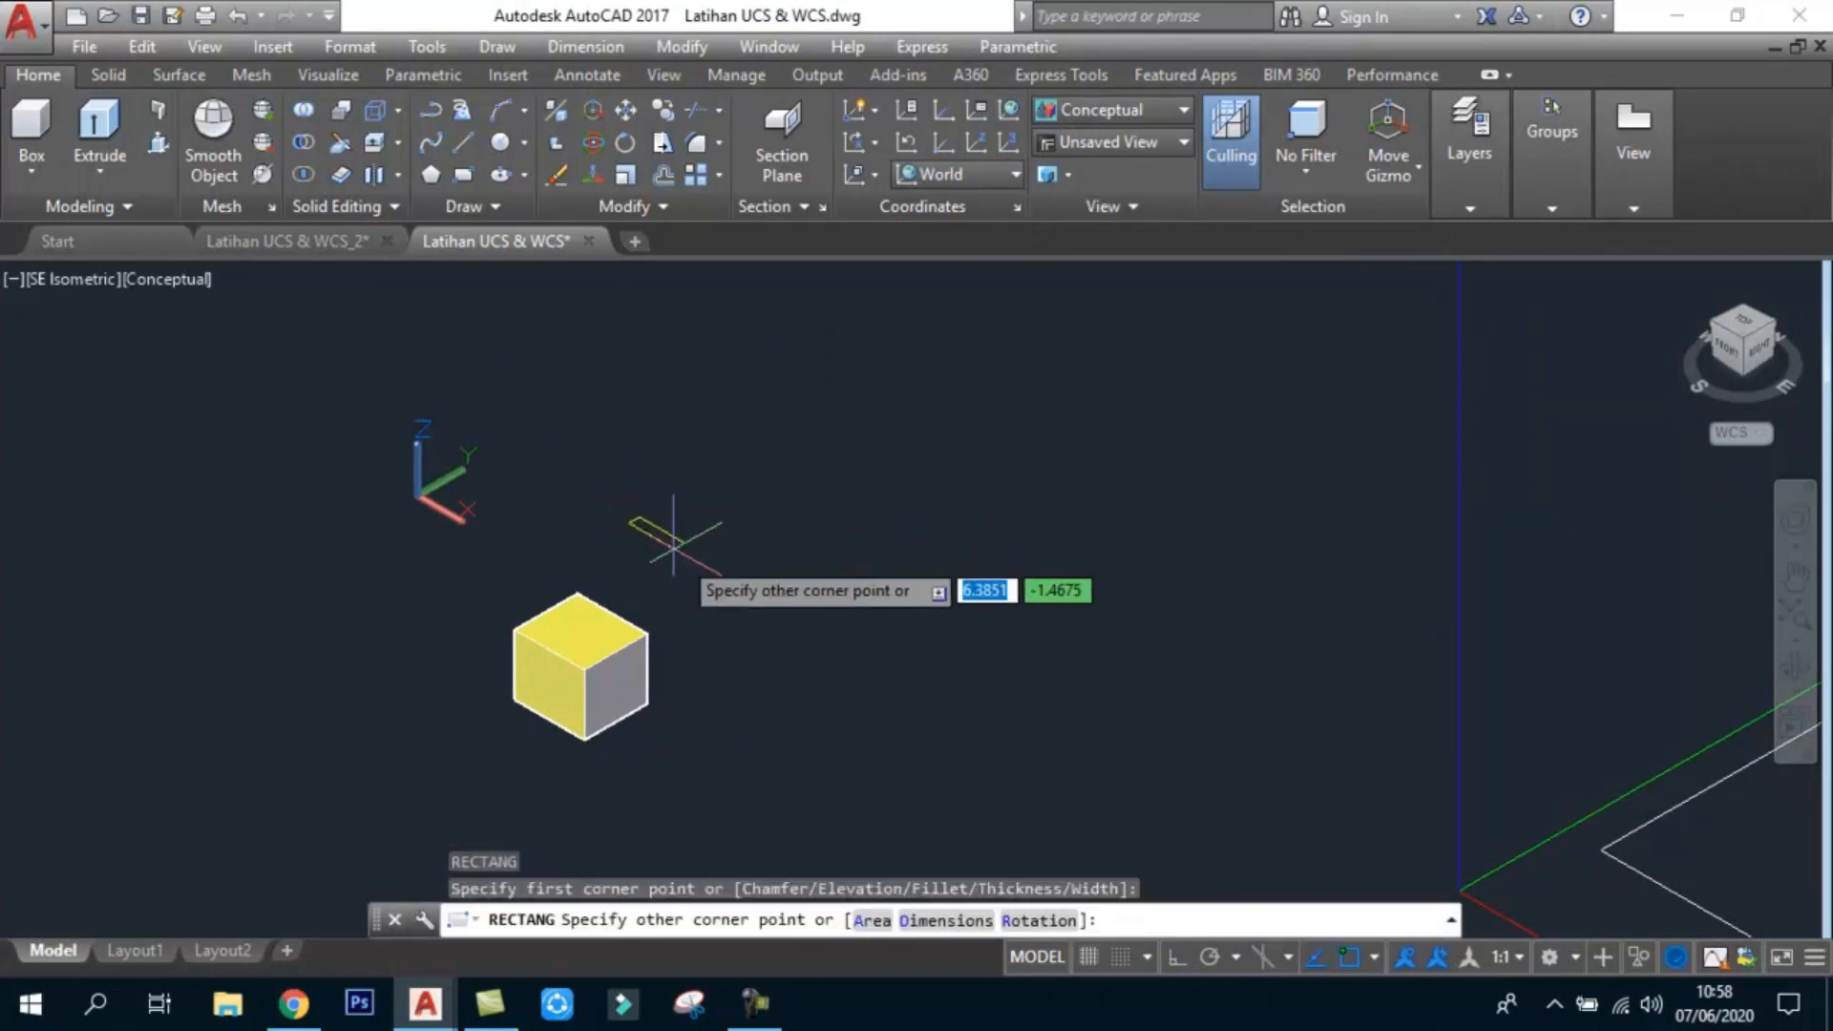
pyautogui.click(767, 531)
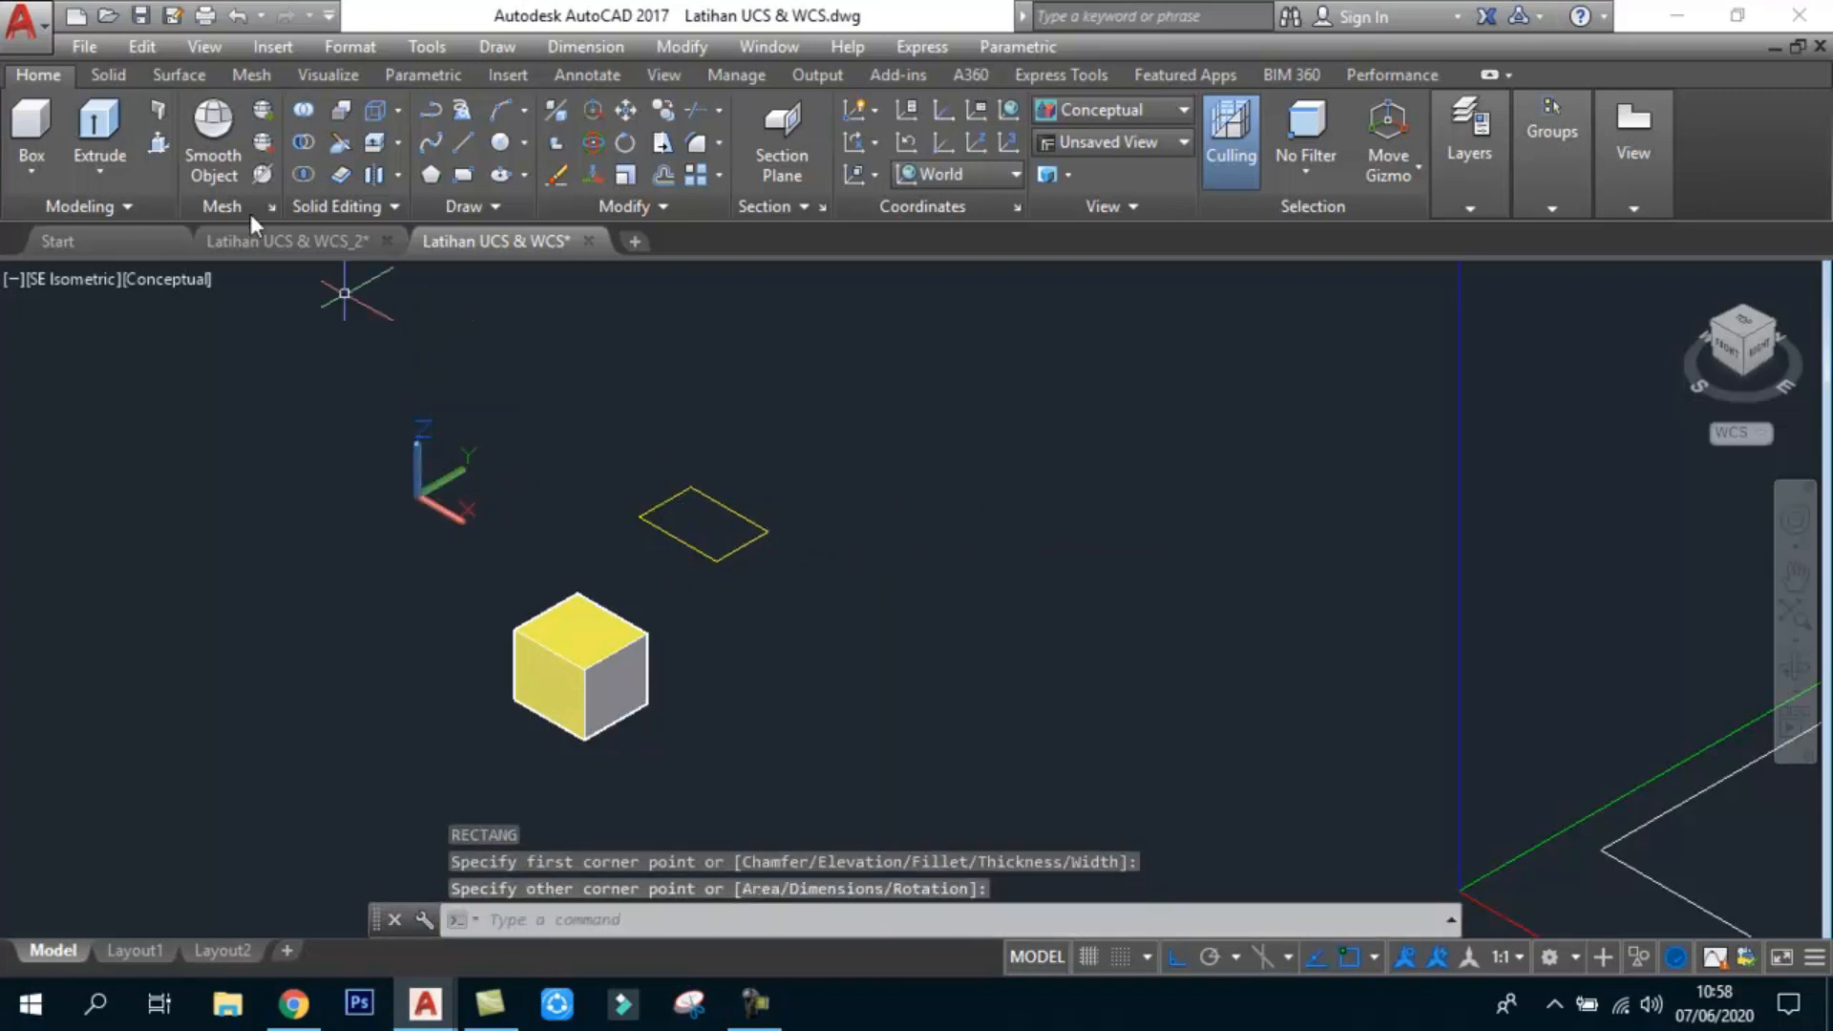
# Step: Extrude the flat rectangle upward along the world Z axis into a second solid box
pyautogui.click(113, 122)
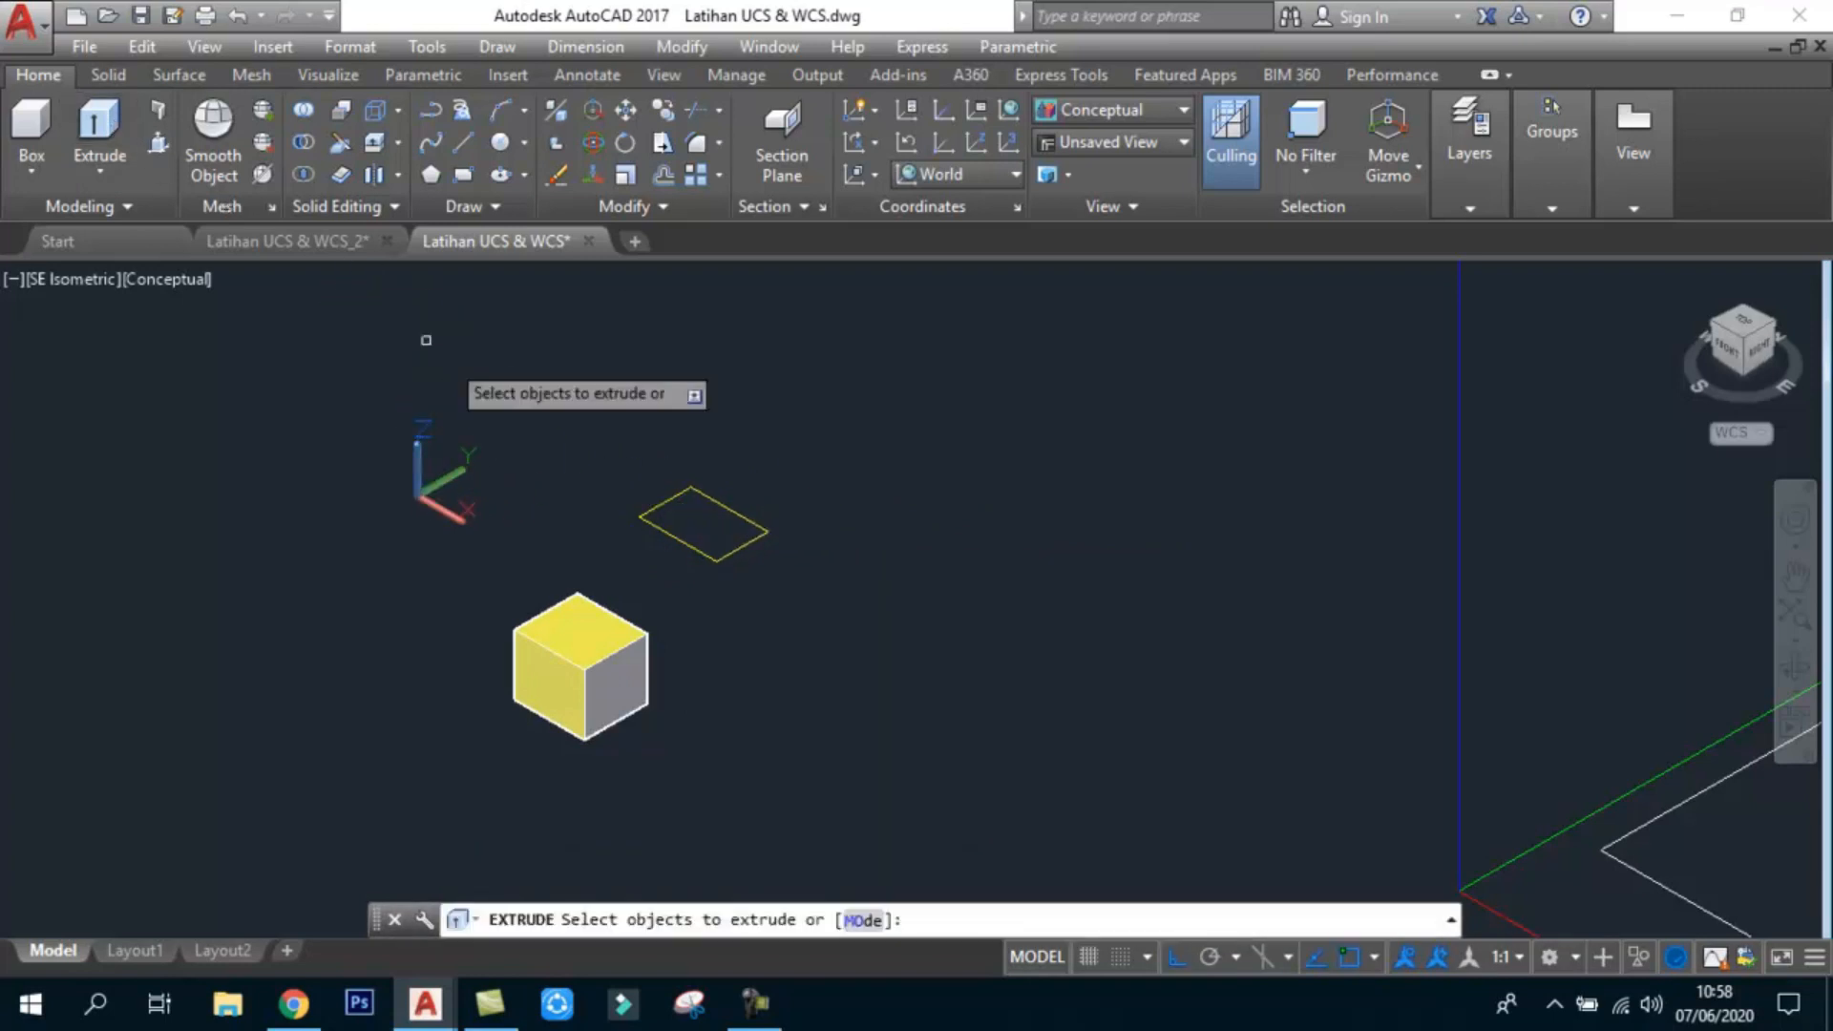
pyautogui.click(725, 503)
pyautogui.press('Return')
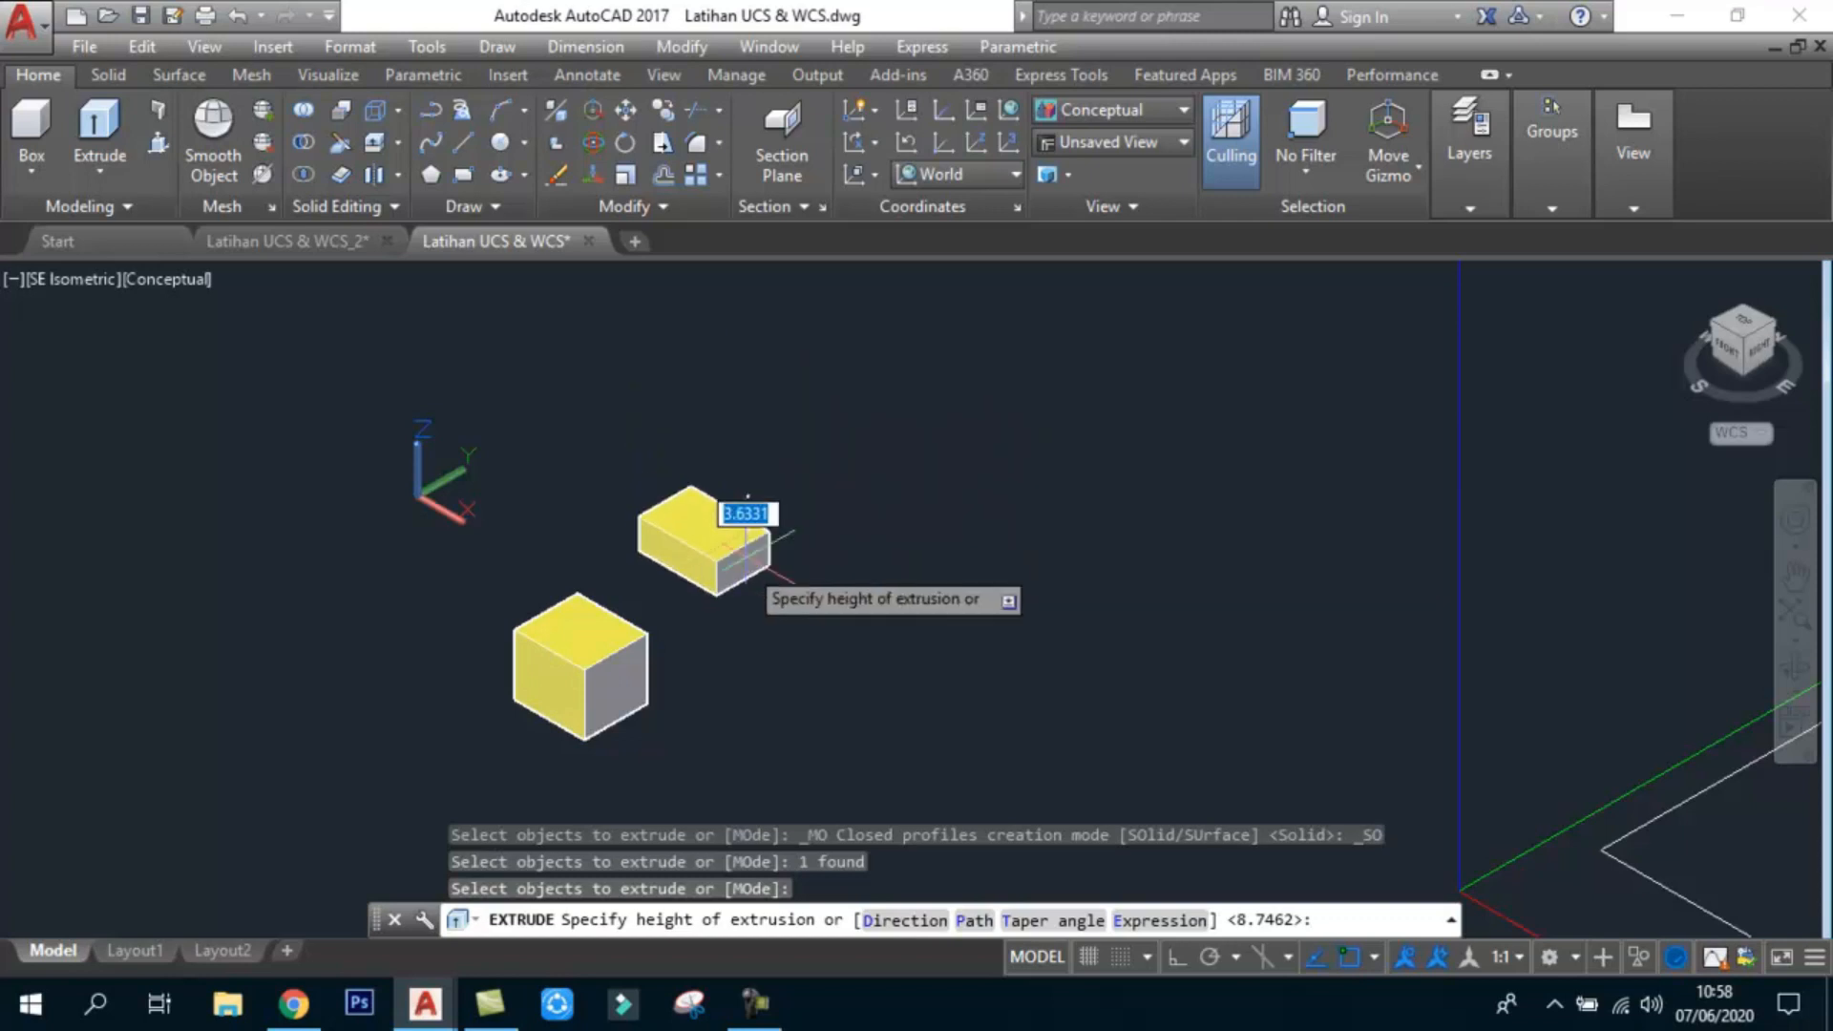
pyautogui.click(784, 443)
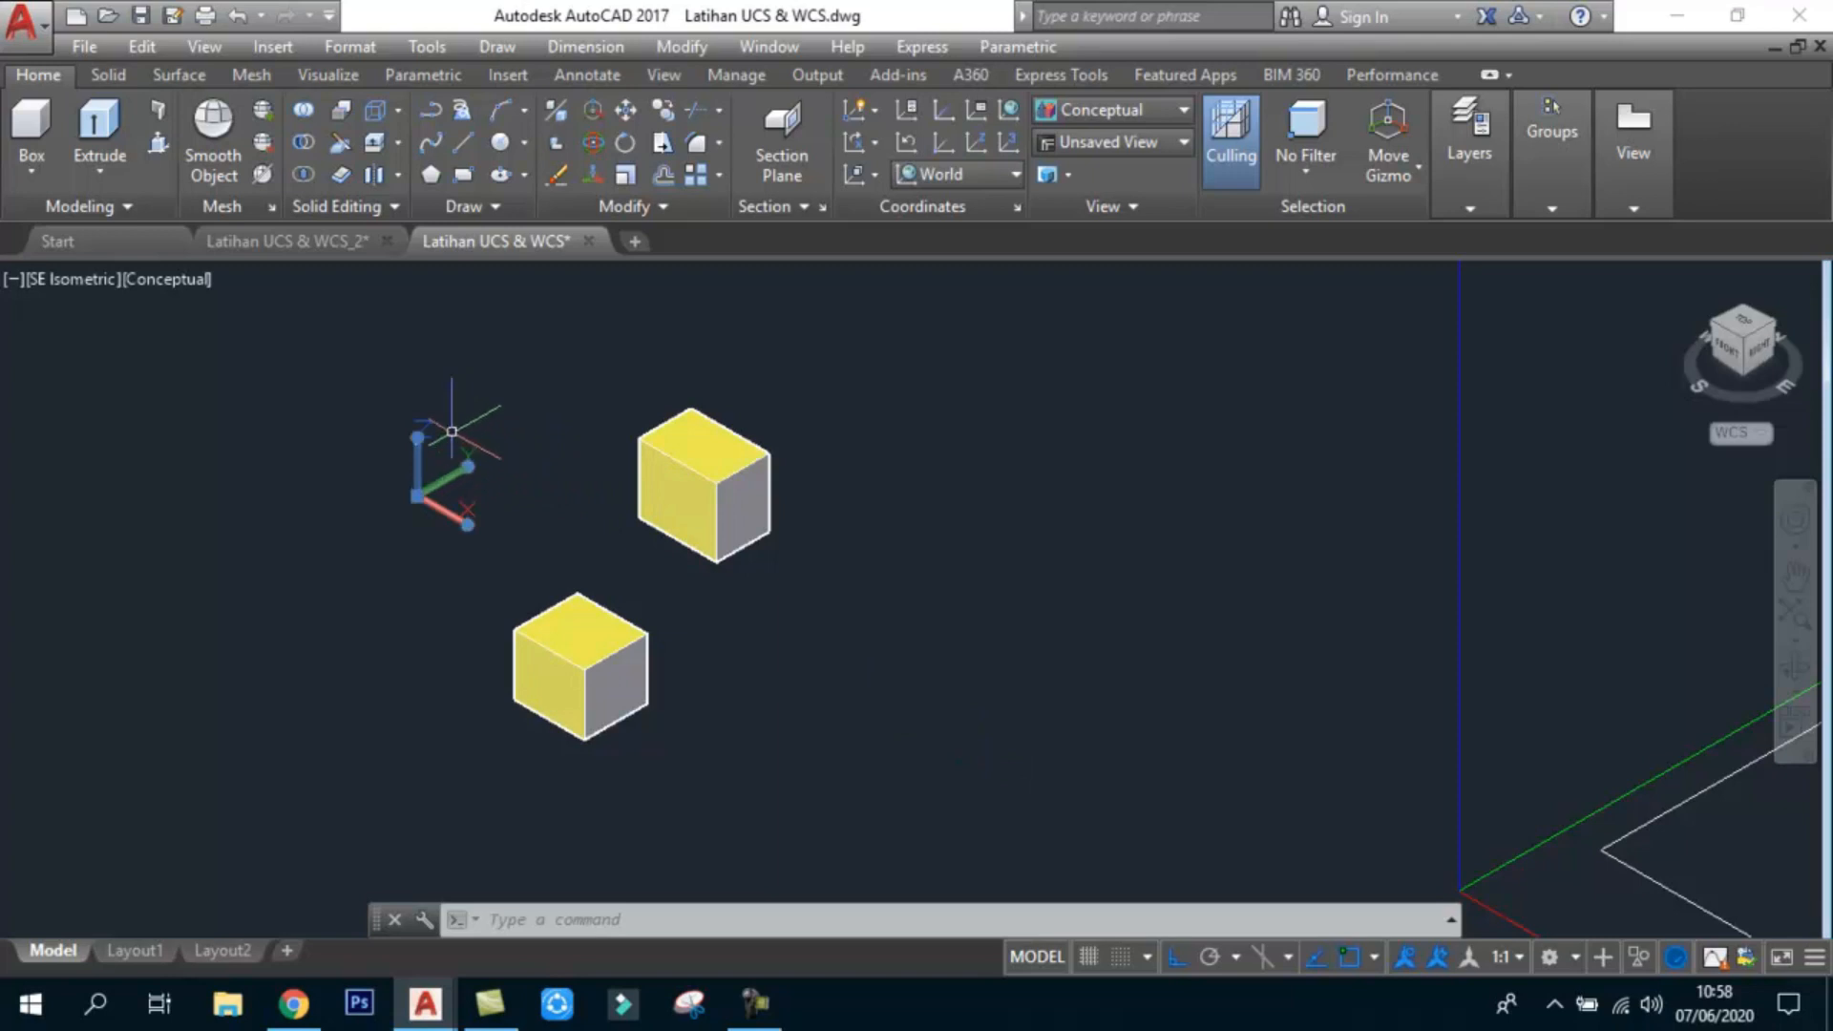
# Step: Rotate the UCS beside the yellow boxes so its Z axis points along the world X direction
pyautogui.click(411, 440)
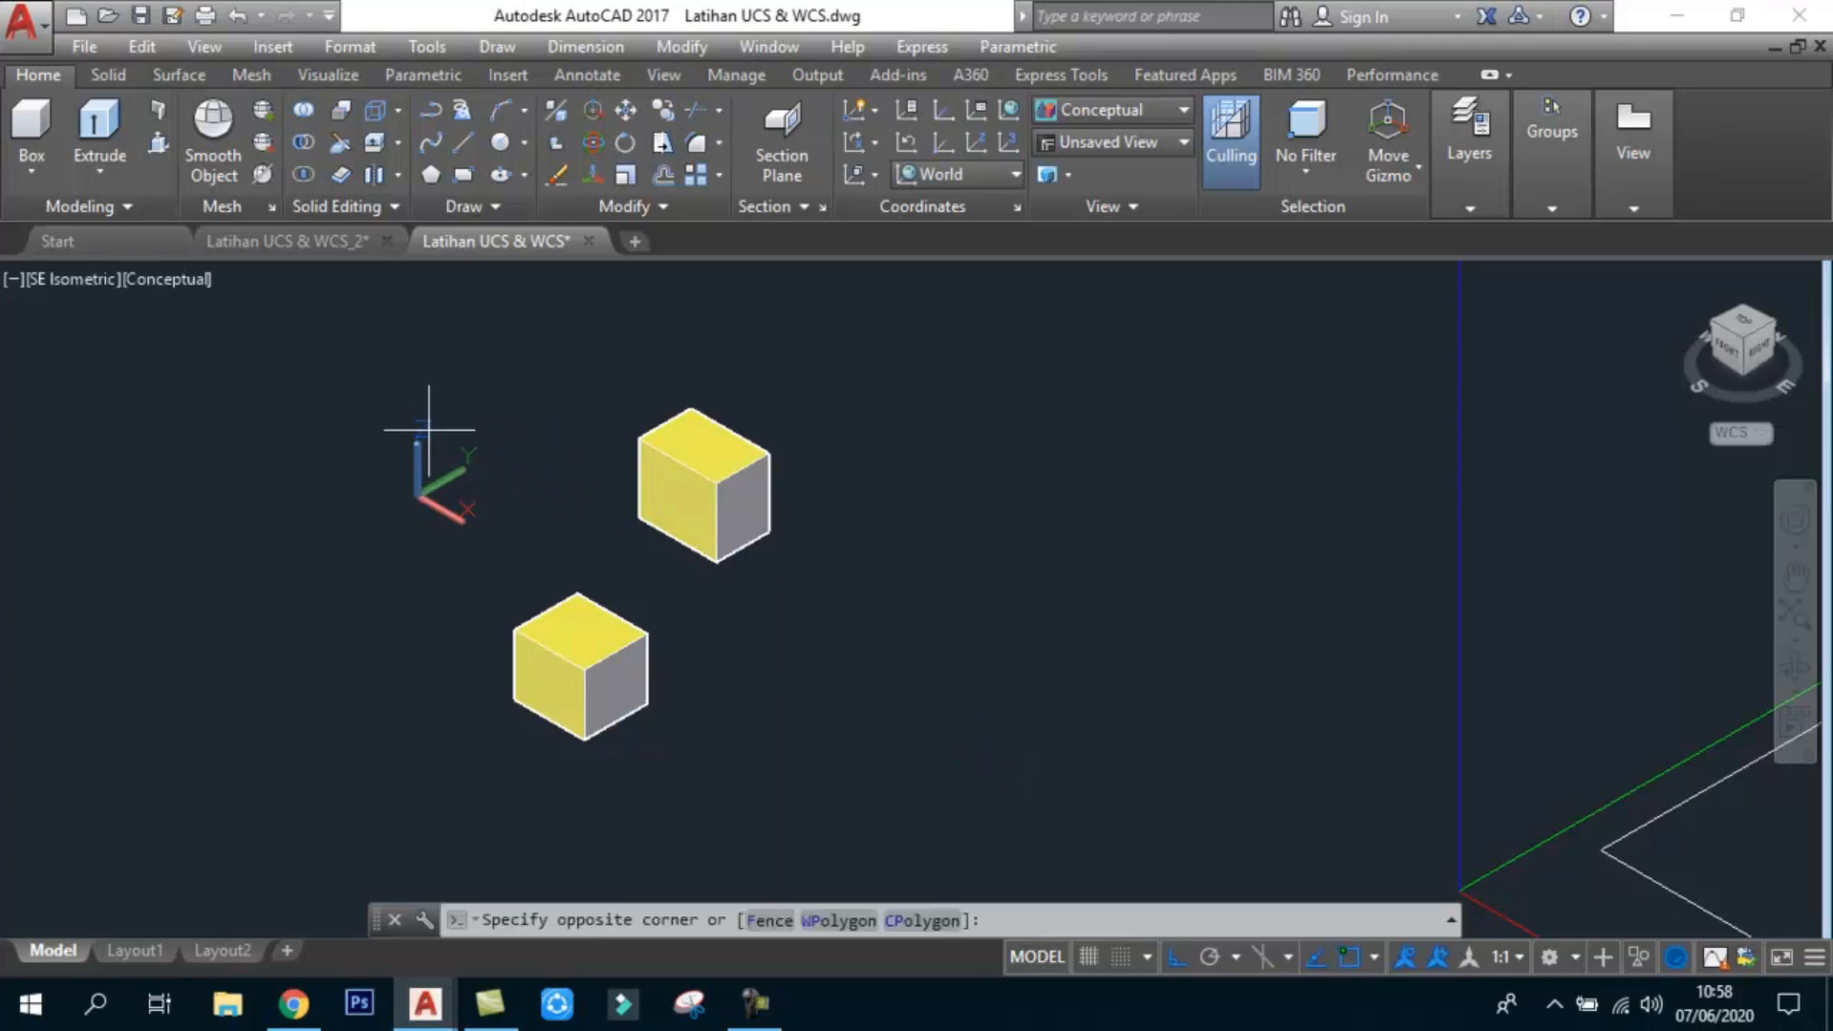
pyautogui.click(445, 481)
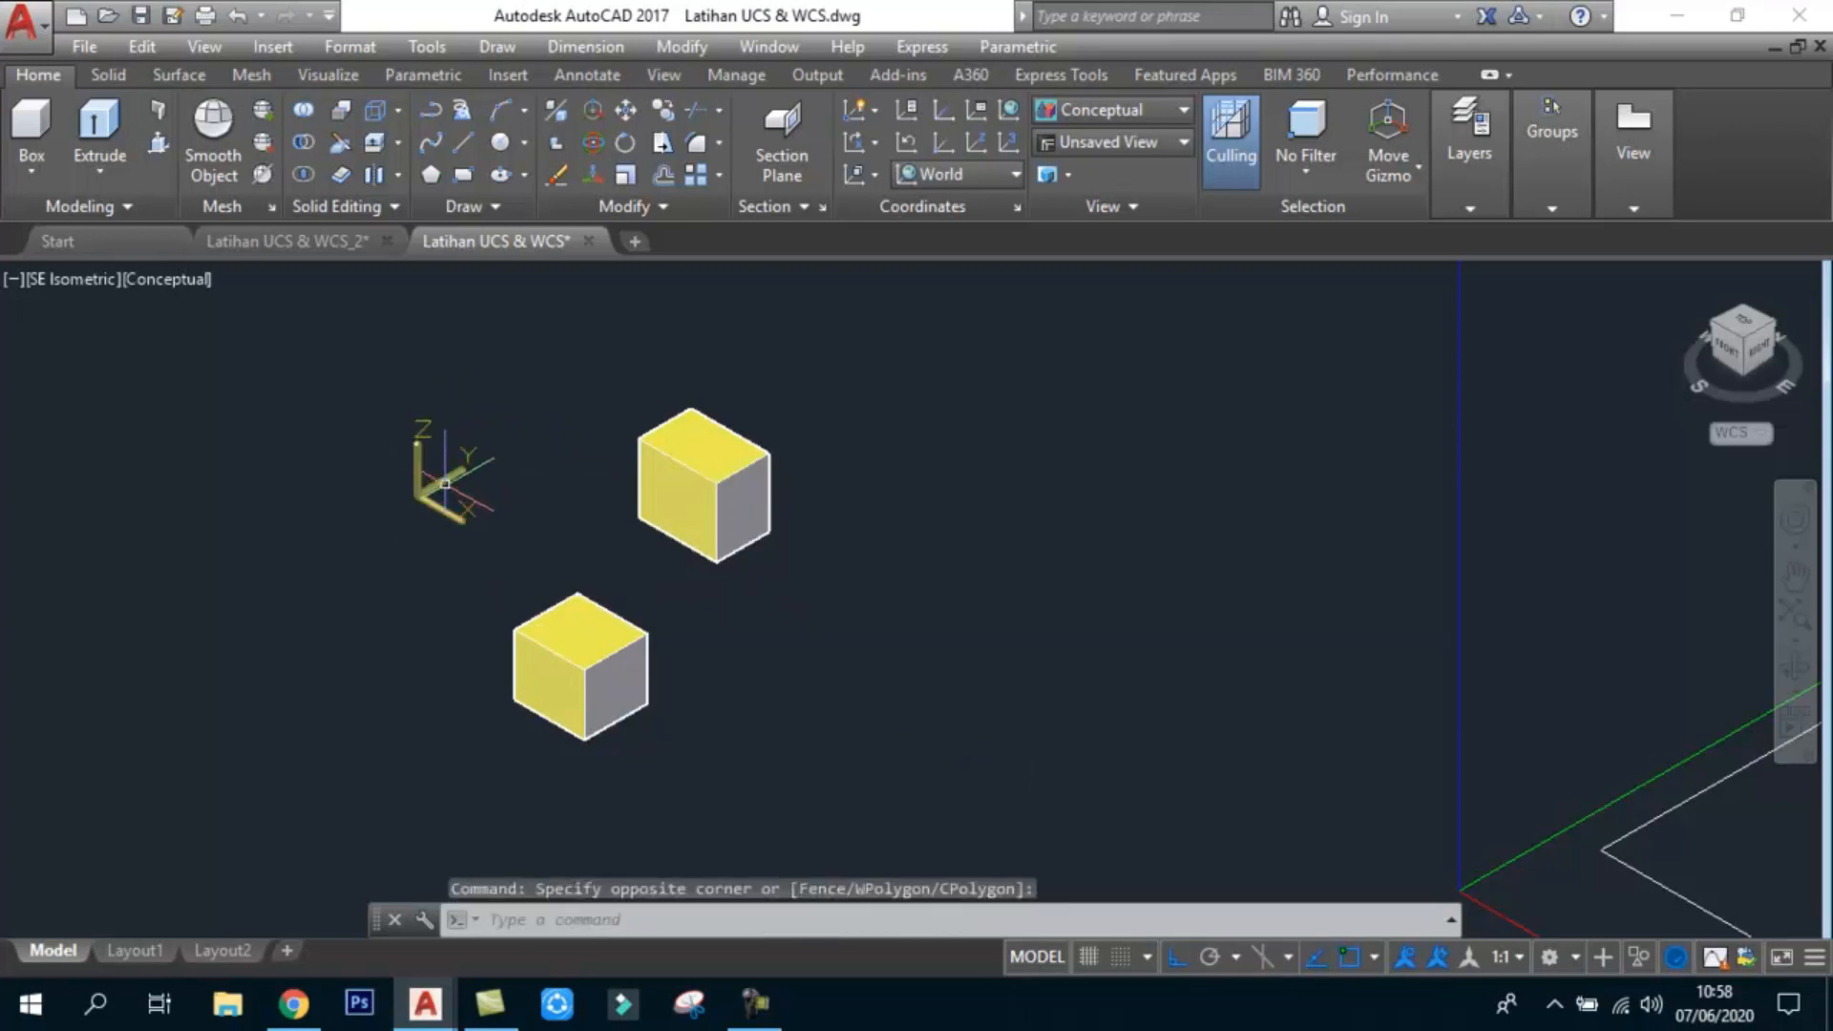
pyautogui.click(418, 437)
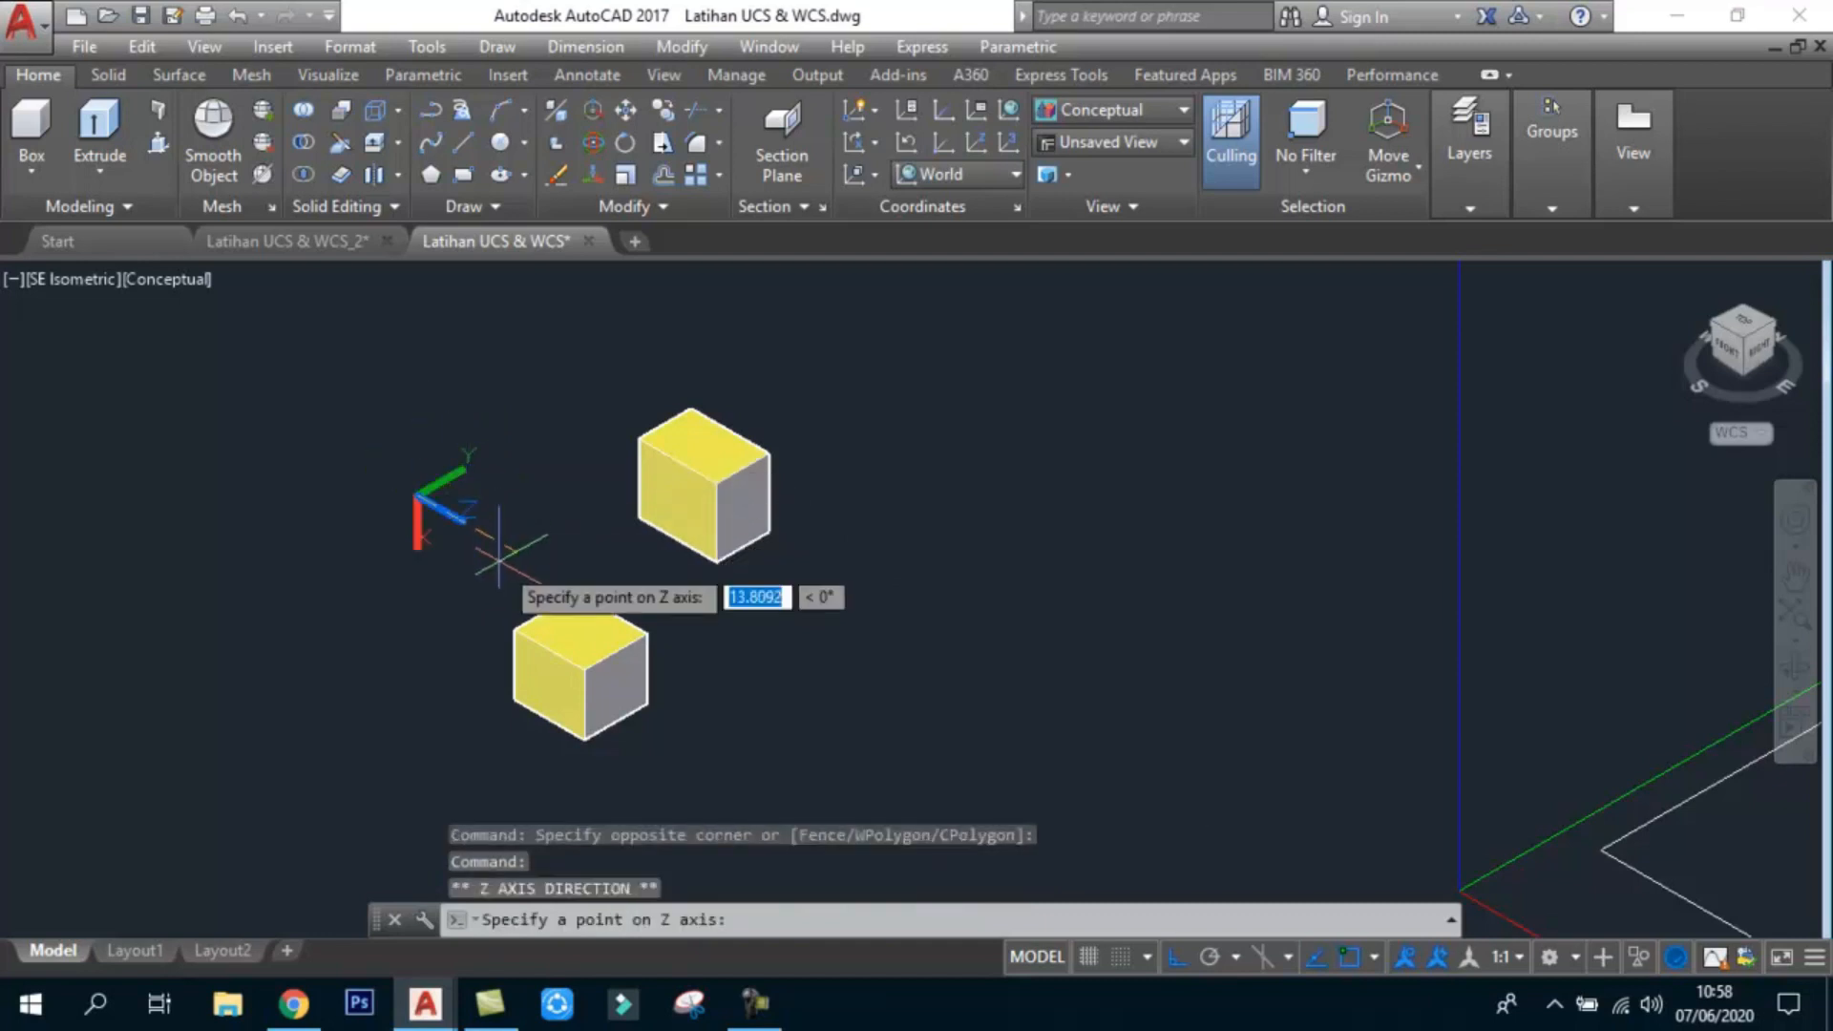
pyautogui.press('Escape')
pyautogui.press('Escape')
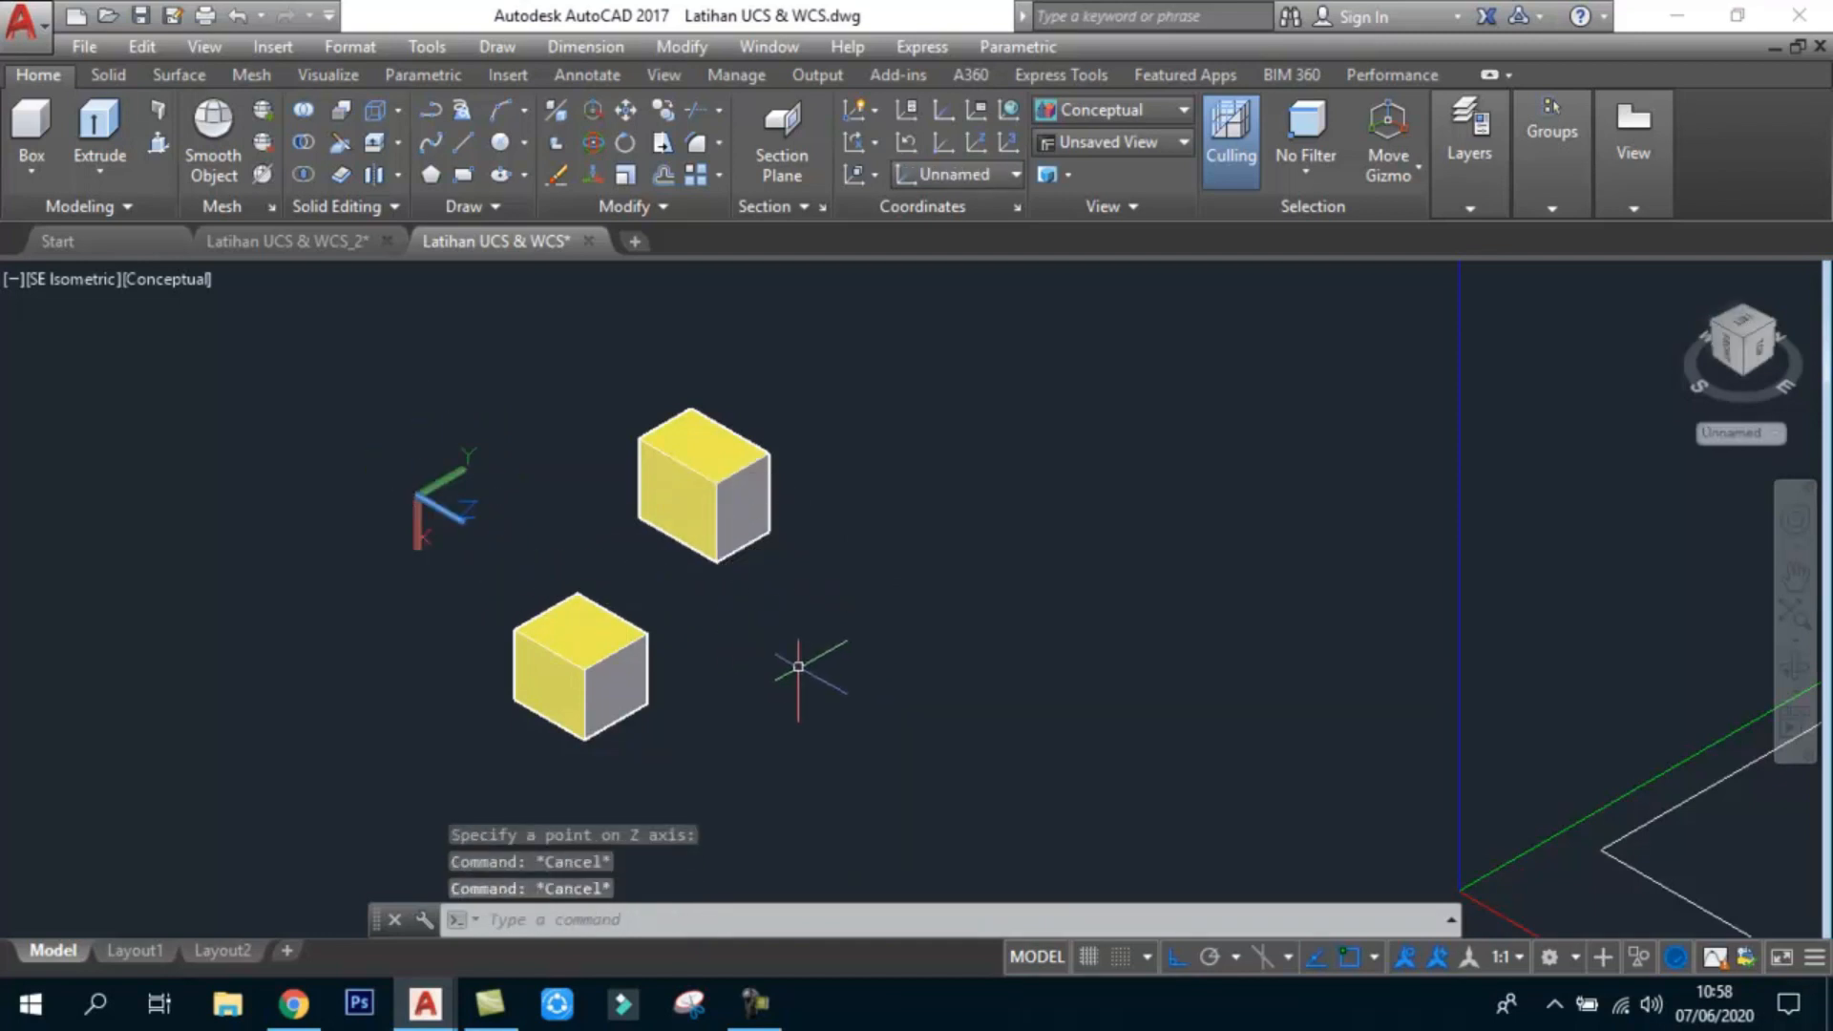
# Step: Draw an upright rectangle on the rotated UCS plane, in the empty area beside the front yellow box
pyautogui.write('rec')
pyautogui.press('Return')
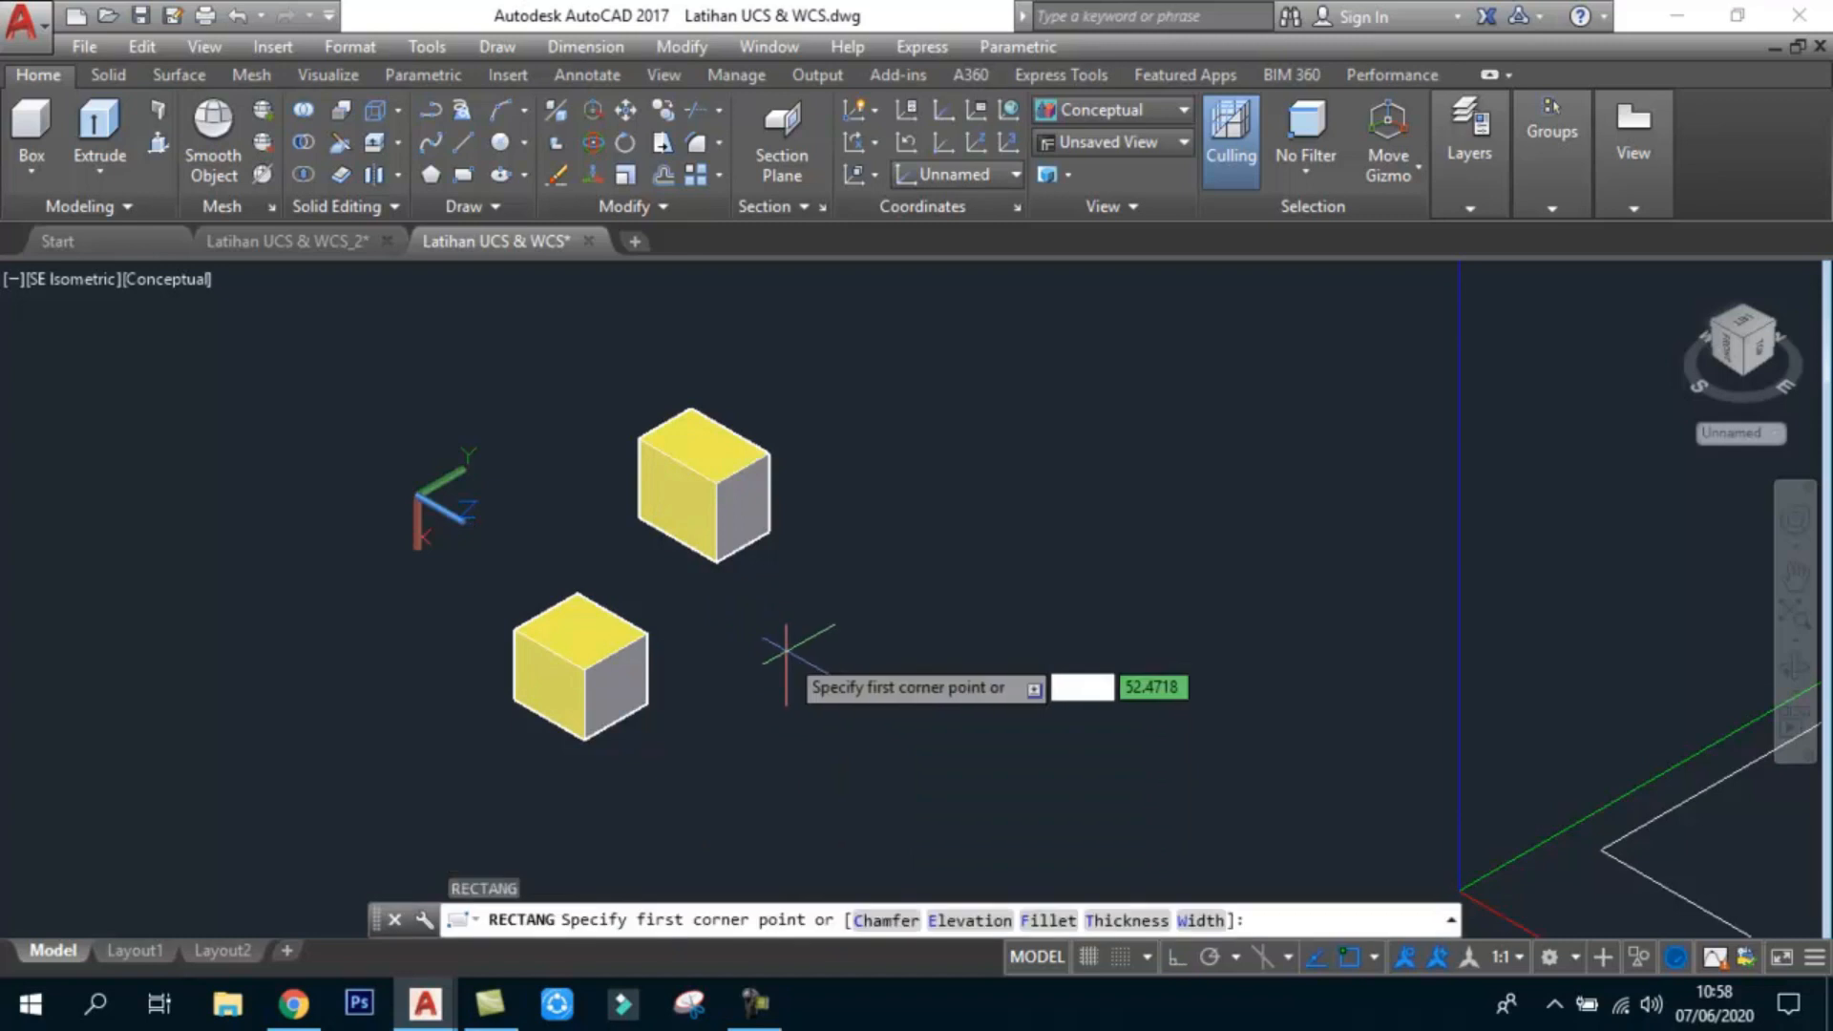
pyautogui.click(741, 690)
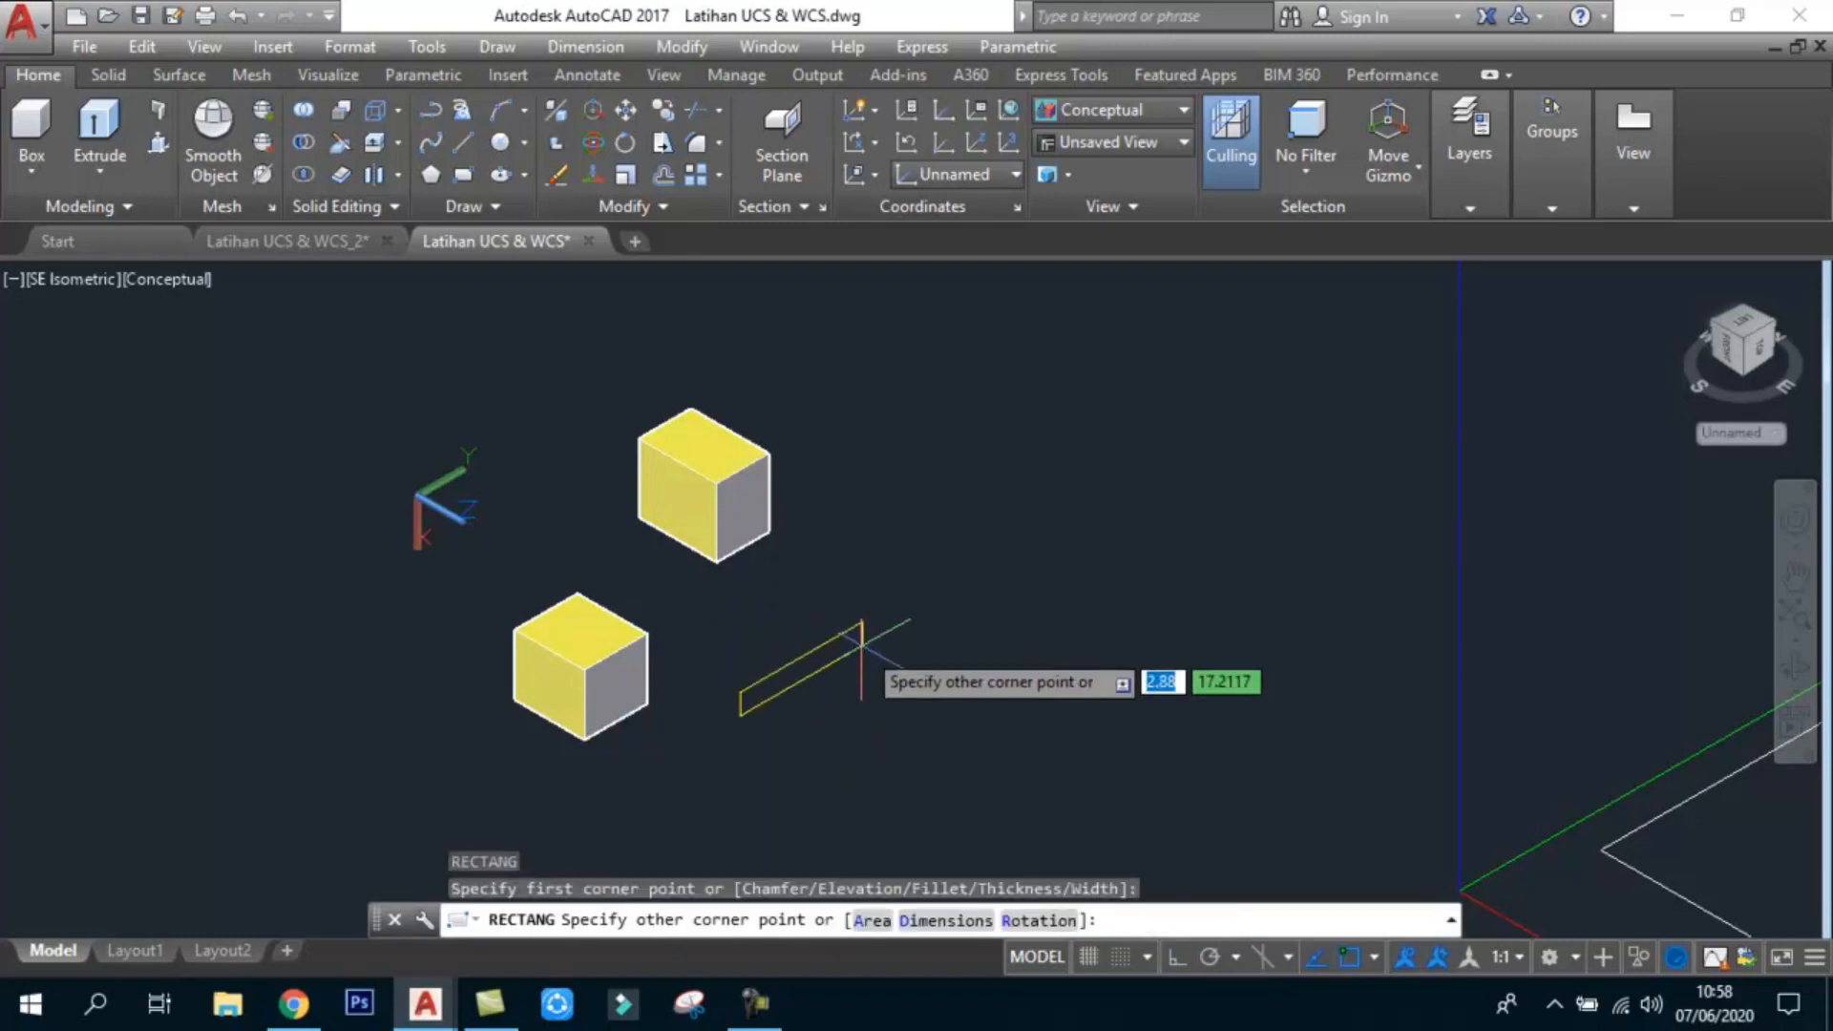
pyautogui.click(817, 587)
# Step: Extrude the upright rectangle along the rotated Z axis into a third solid box and reset the UCS to World
pyautogui.scroll(2, 531, 532)
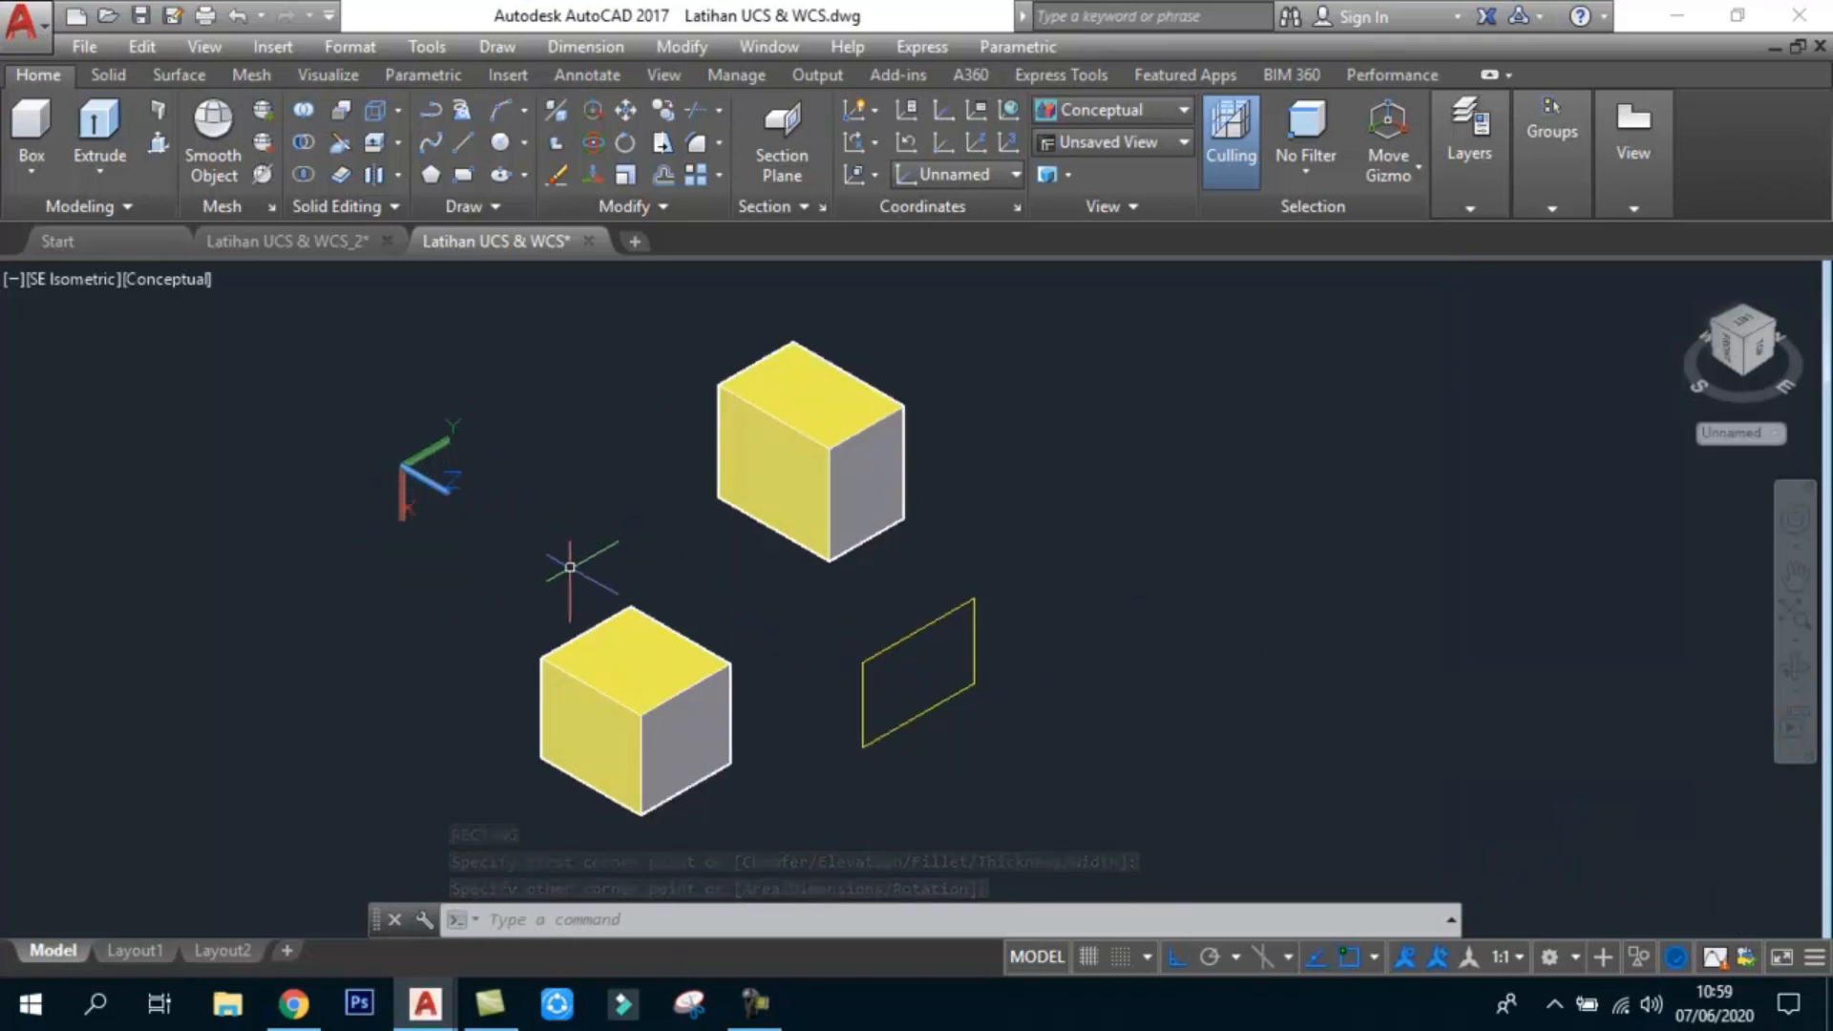
pyautogui.scroll(-1, 766, 571)
pyautogui.scroll(1, 768, 582)
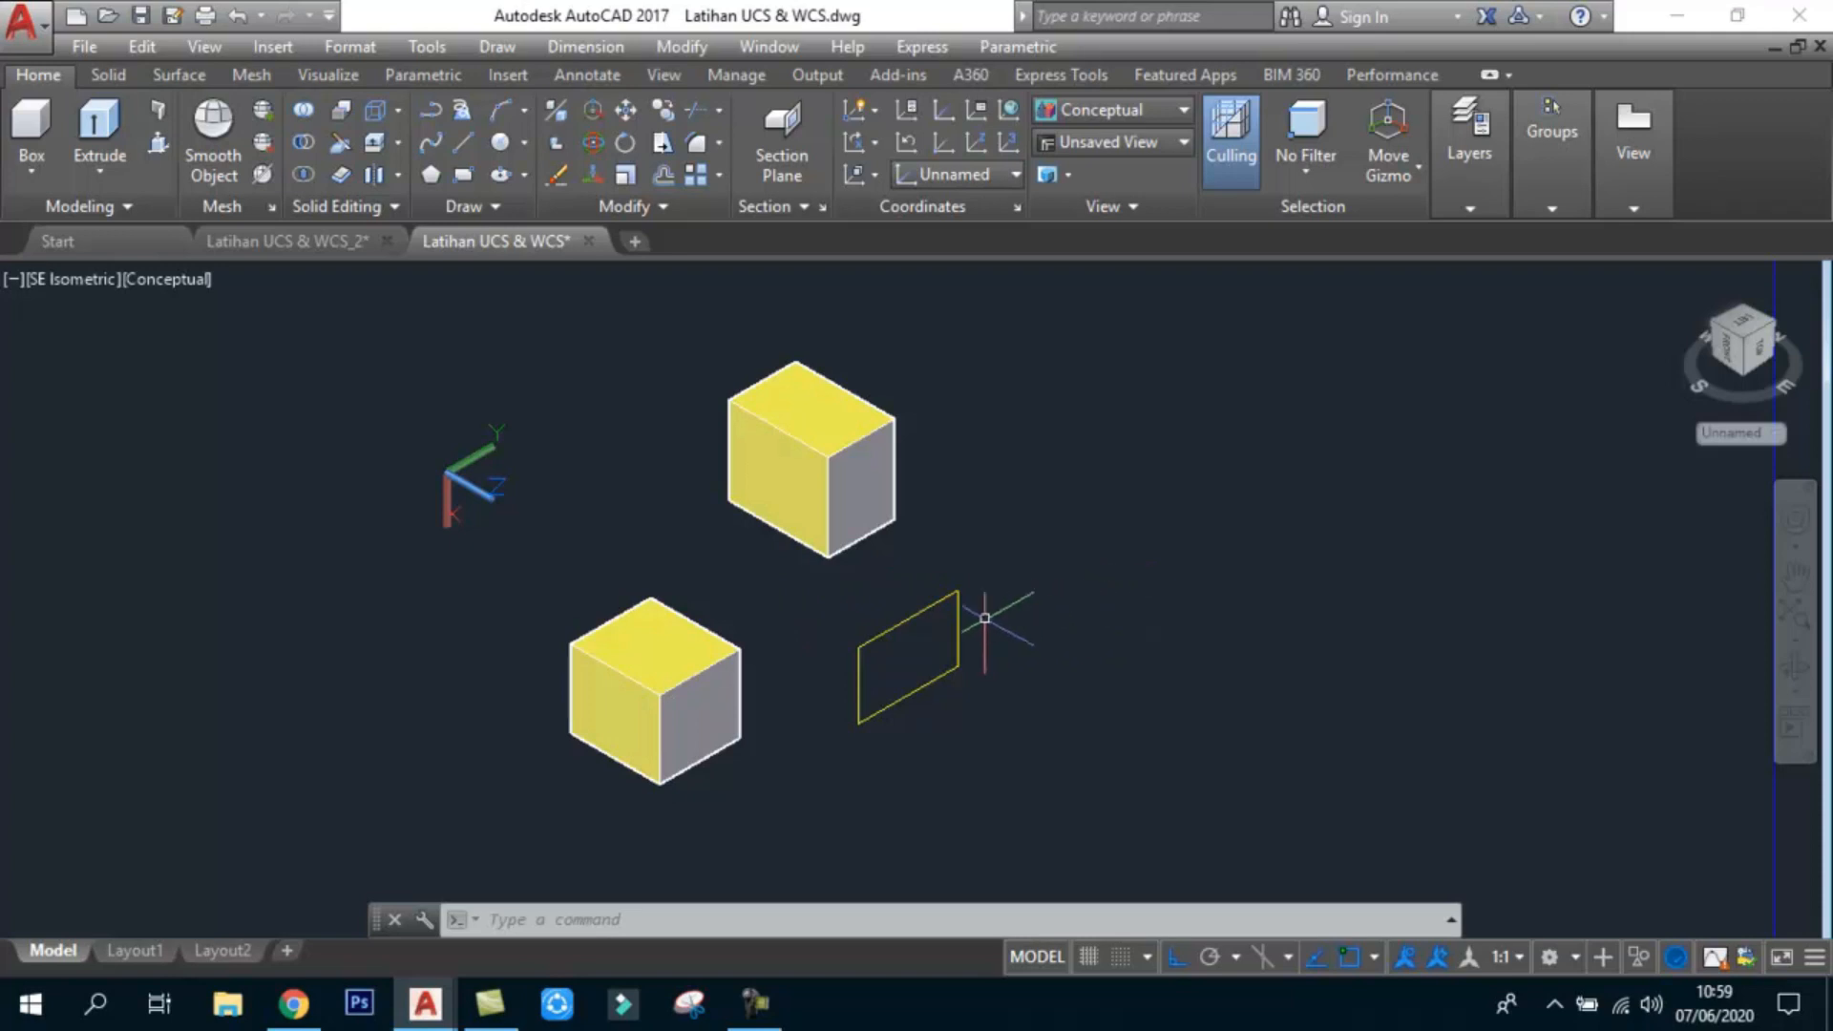
pyautogui.click(99, 128)
pyautogui.click(924, 604)
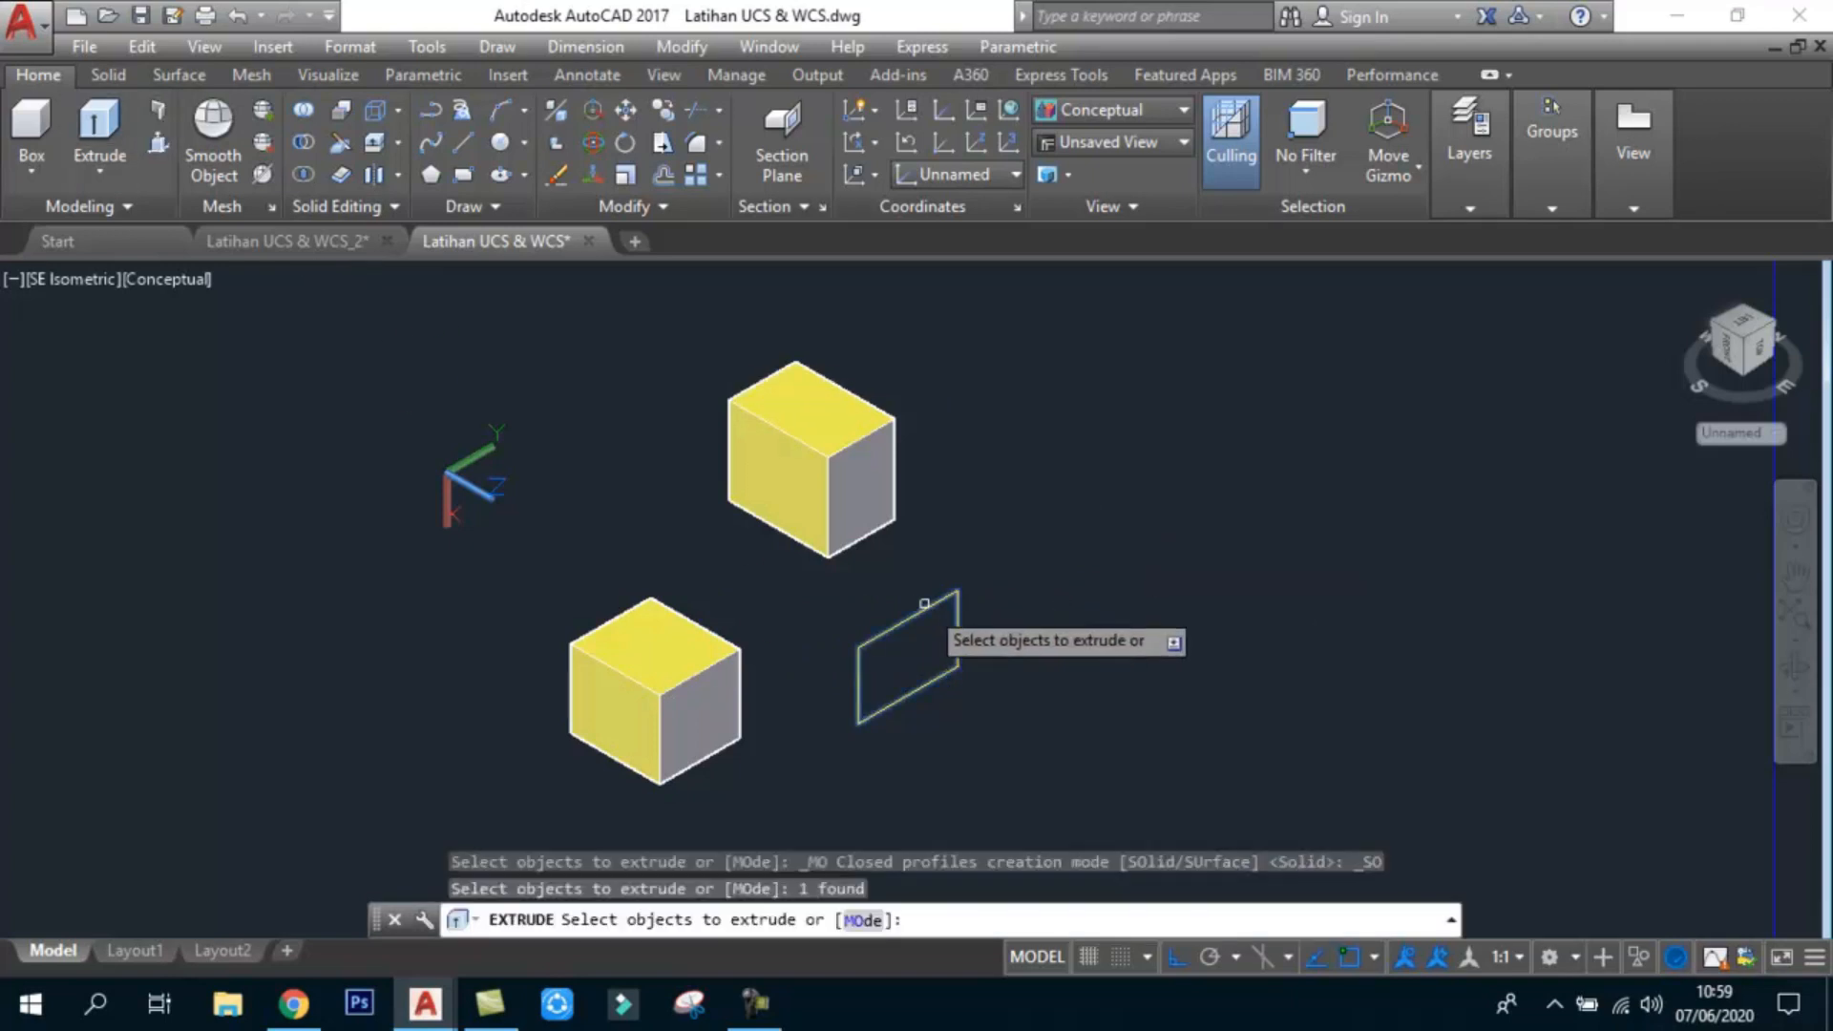
pyautogui.press('Return')
pyautogui.click(1028, 657)
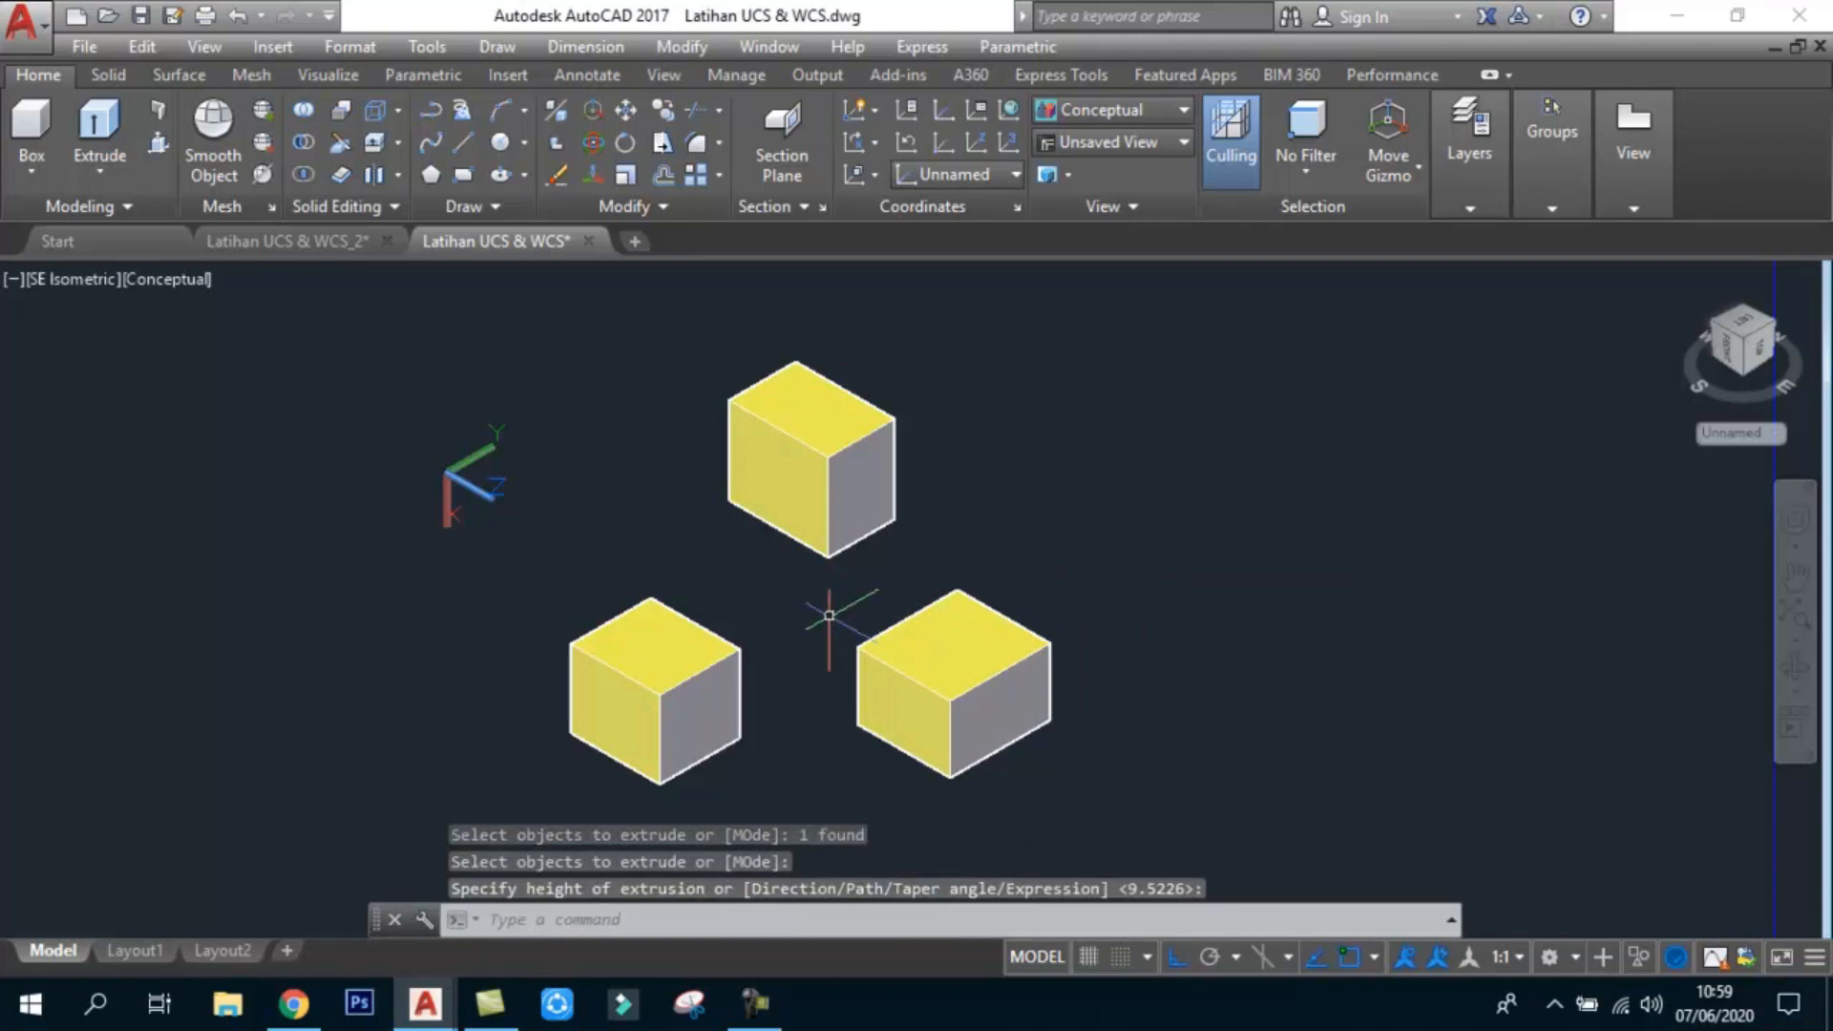
pyautogui.click(1009, 109)
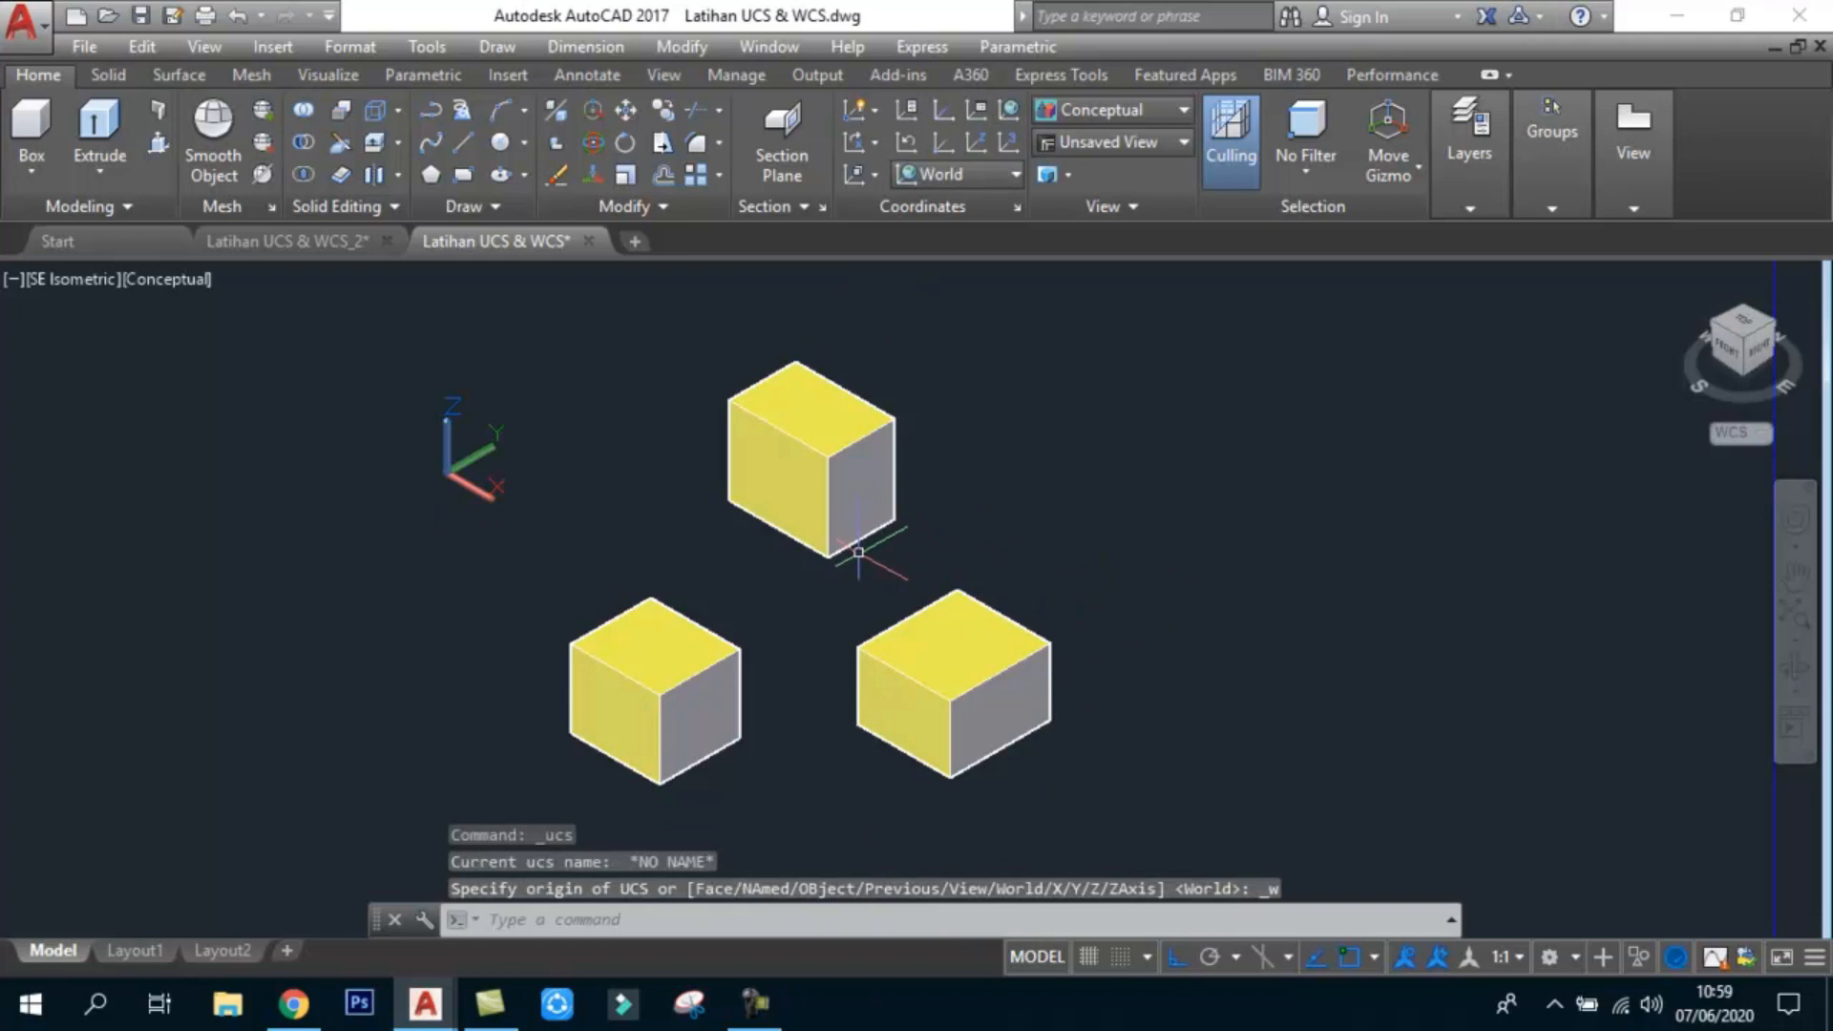
# Step: Examine the three yellow boxes alongside the flat axis drawing and the dimensioned pink models
pyautogui.scroll(-6, 824, 619)
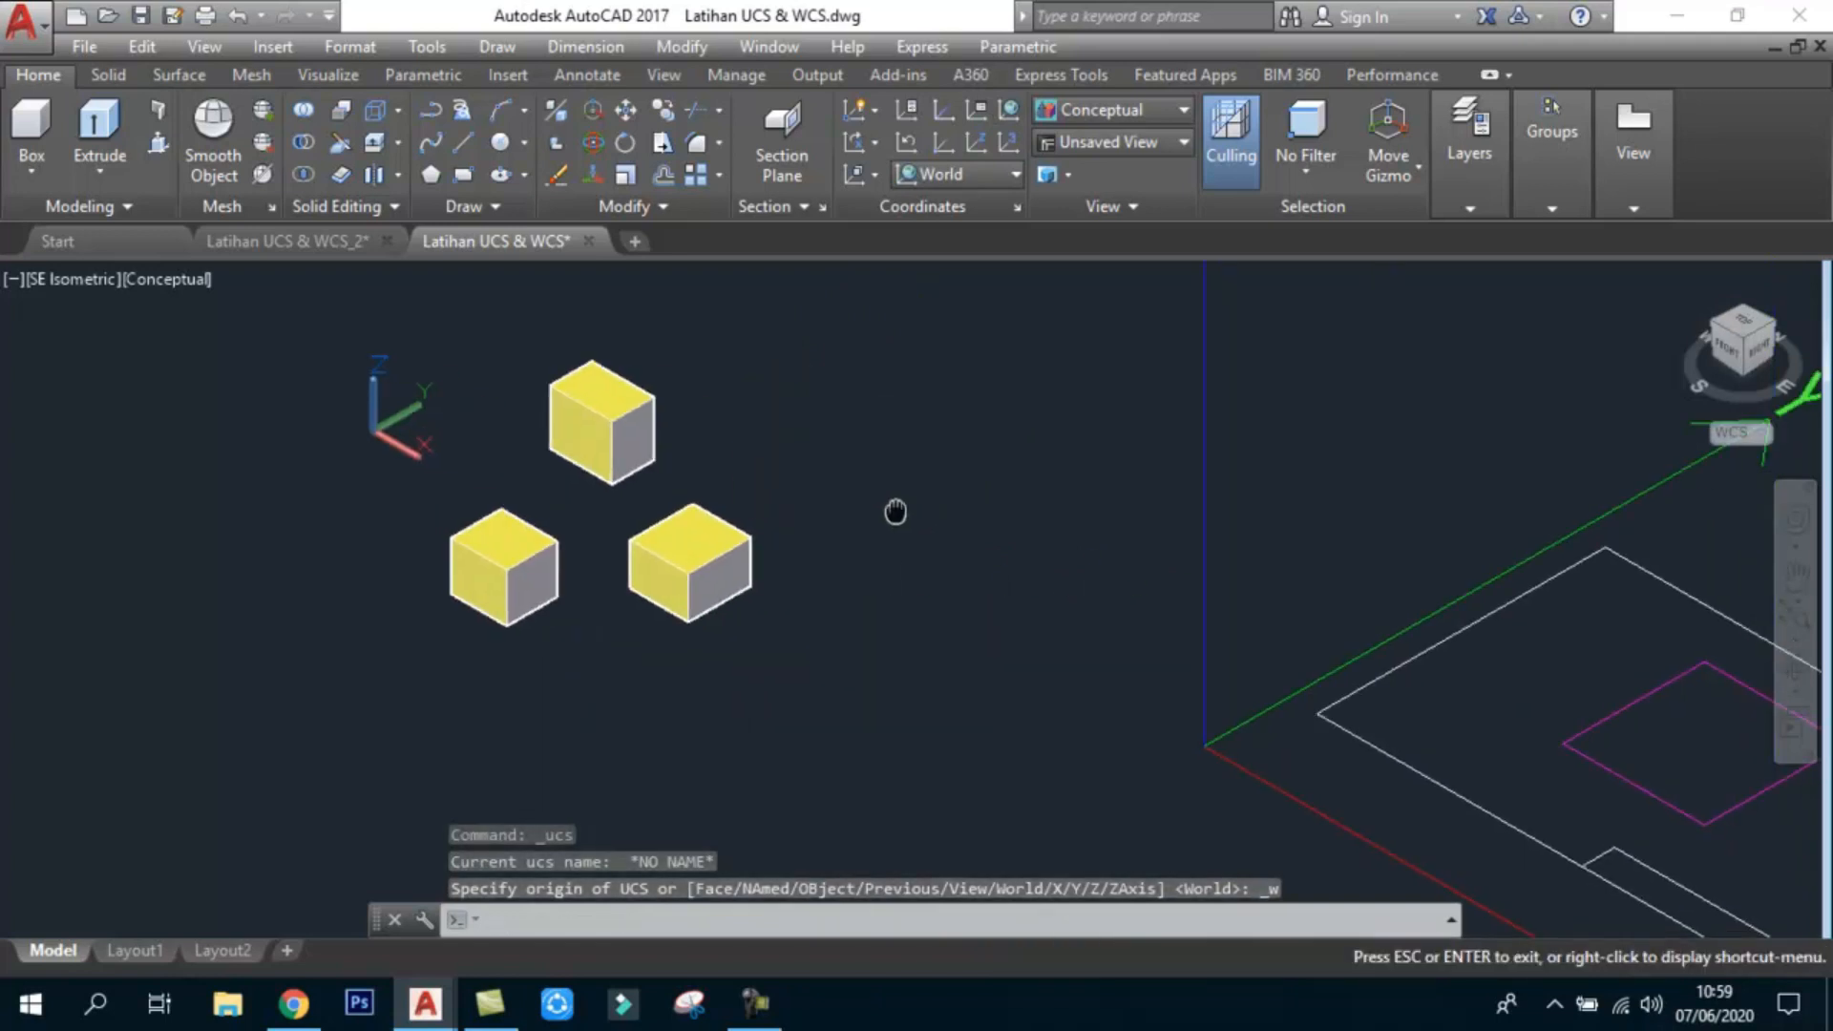
pyautogui.moveTo(1288, 598); pyautogui.dragTo(1056, 607, button='middle')
pyautogui.scroll(2, 928, 510)
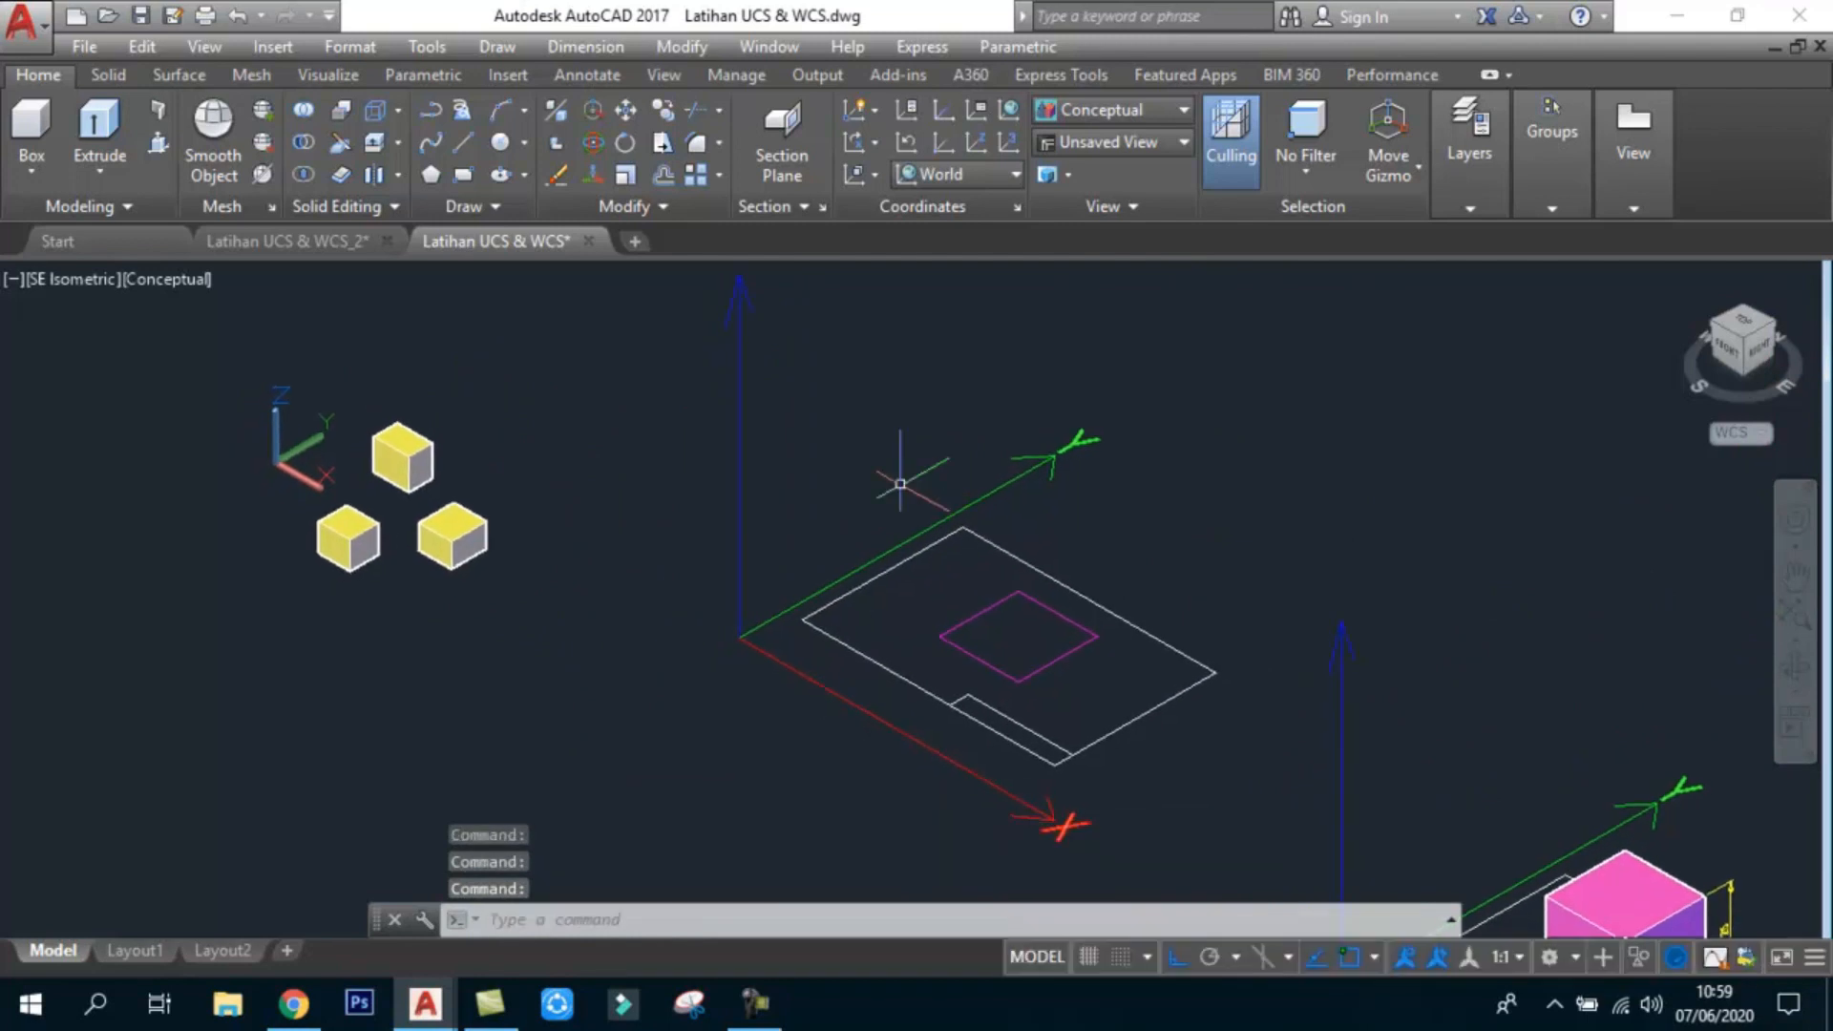
pyautogui.scroll(-3, 898, 492)
pyautogui.scroll(3, 866, 477)
pyautogui.scroll(-2, 867, 478)
pyautogui.scroll(2, 904, 467)
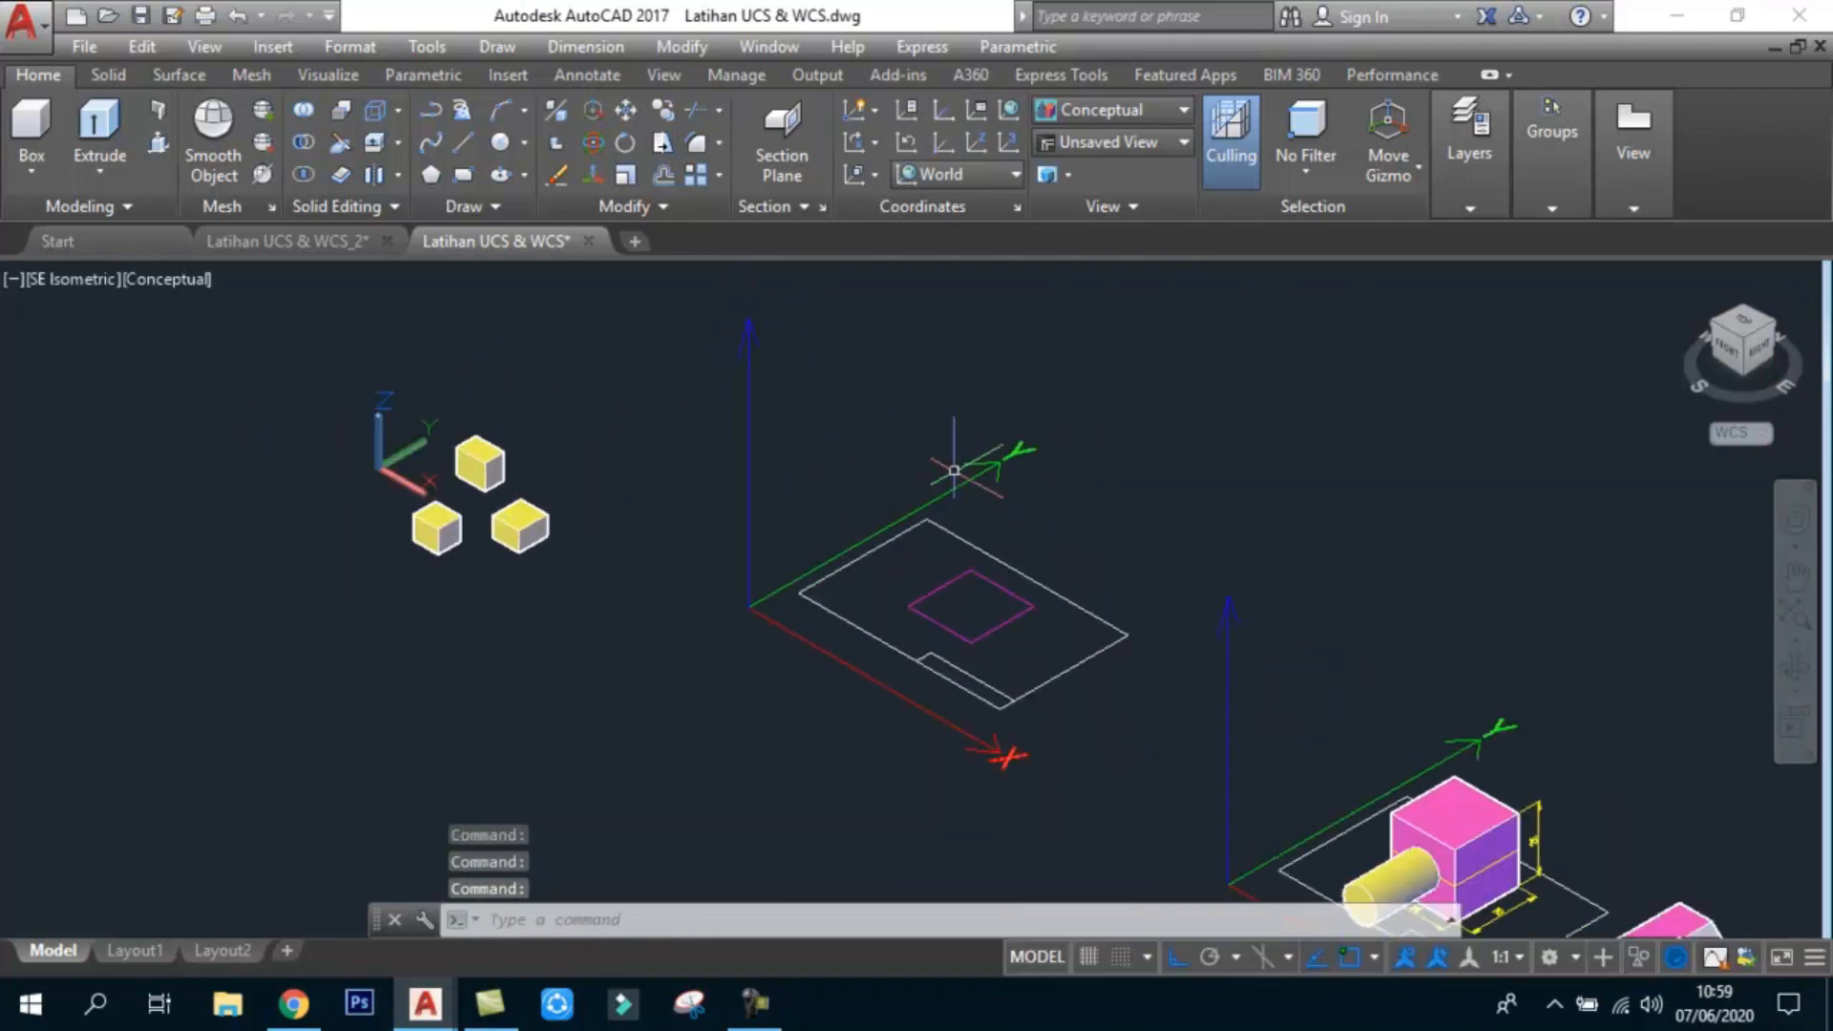
pyautogui.moveTo(943, 484); pyautogui.dragTo(847, 474, button='middle')
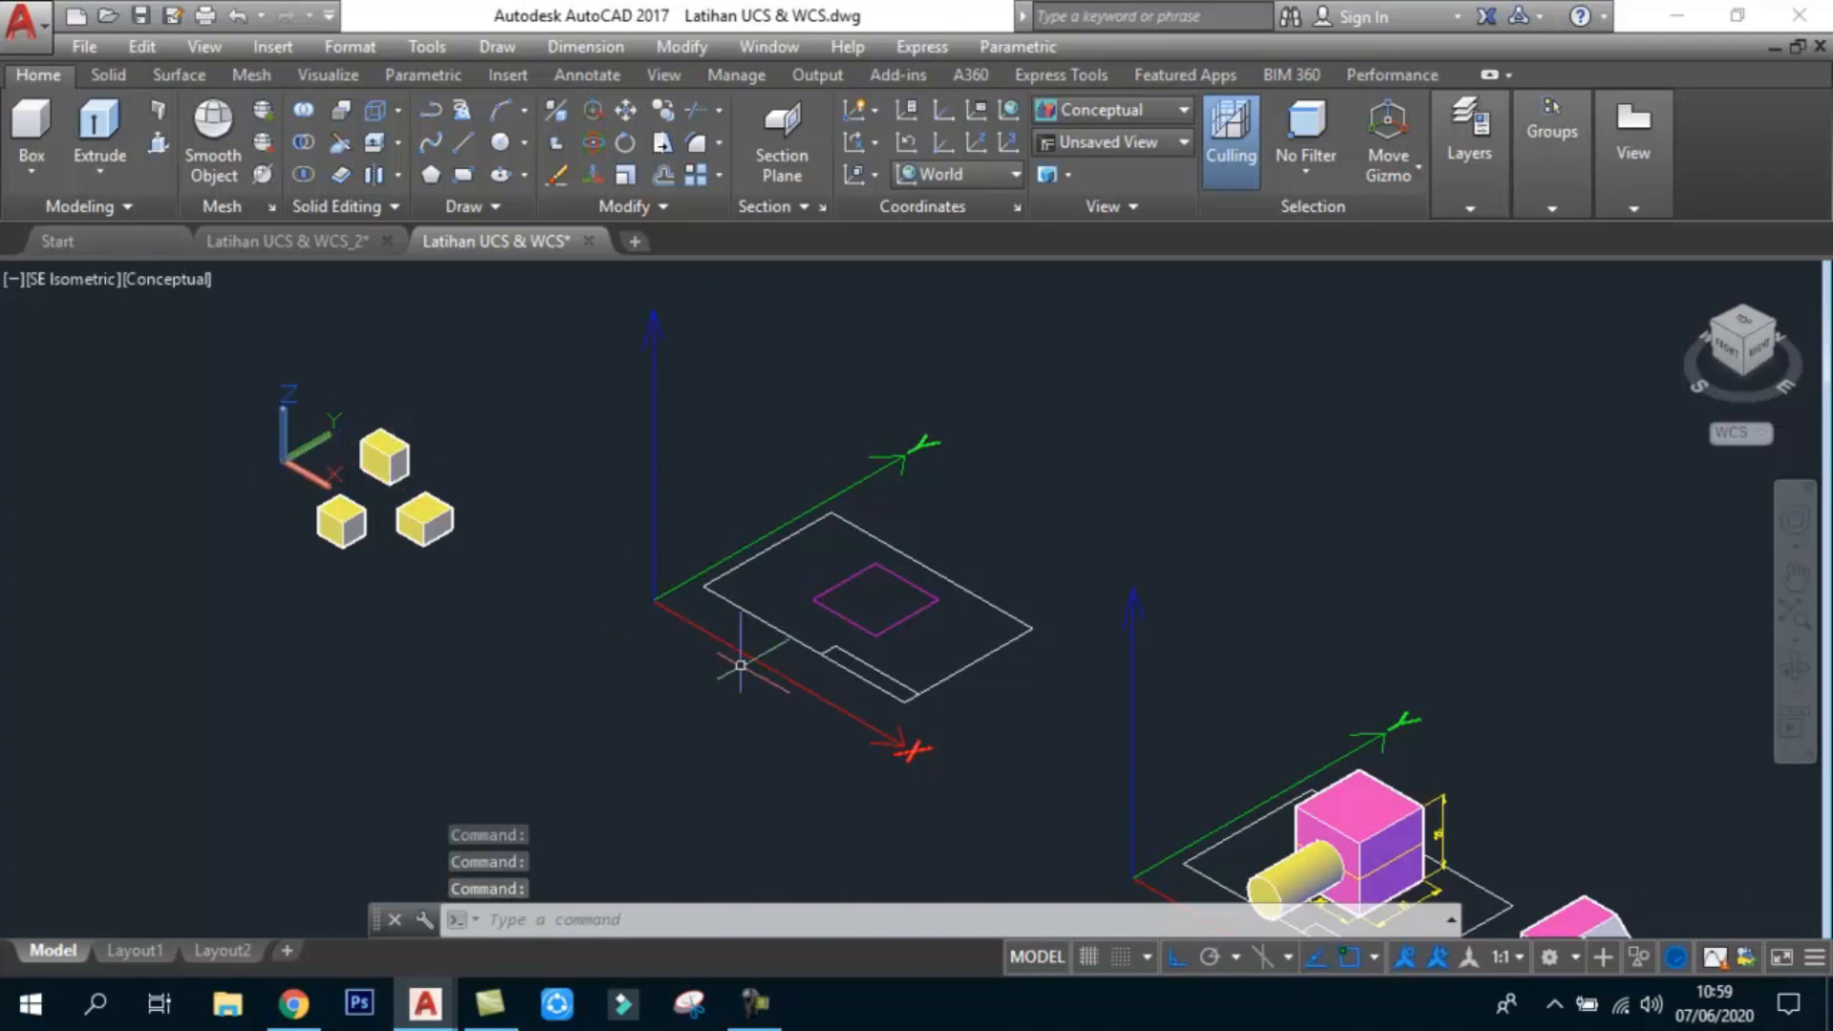
pyautogui.scroll(-3, 867, 683)
pyautogui.moveTo(872, 675); pyautogui.dragTo(1098, 740, button='middle')
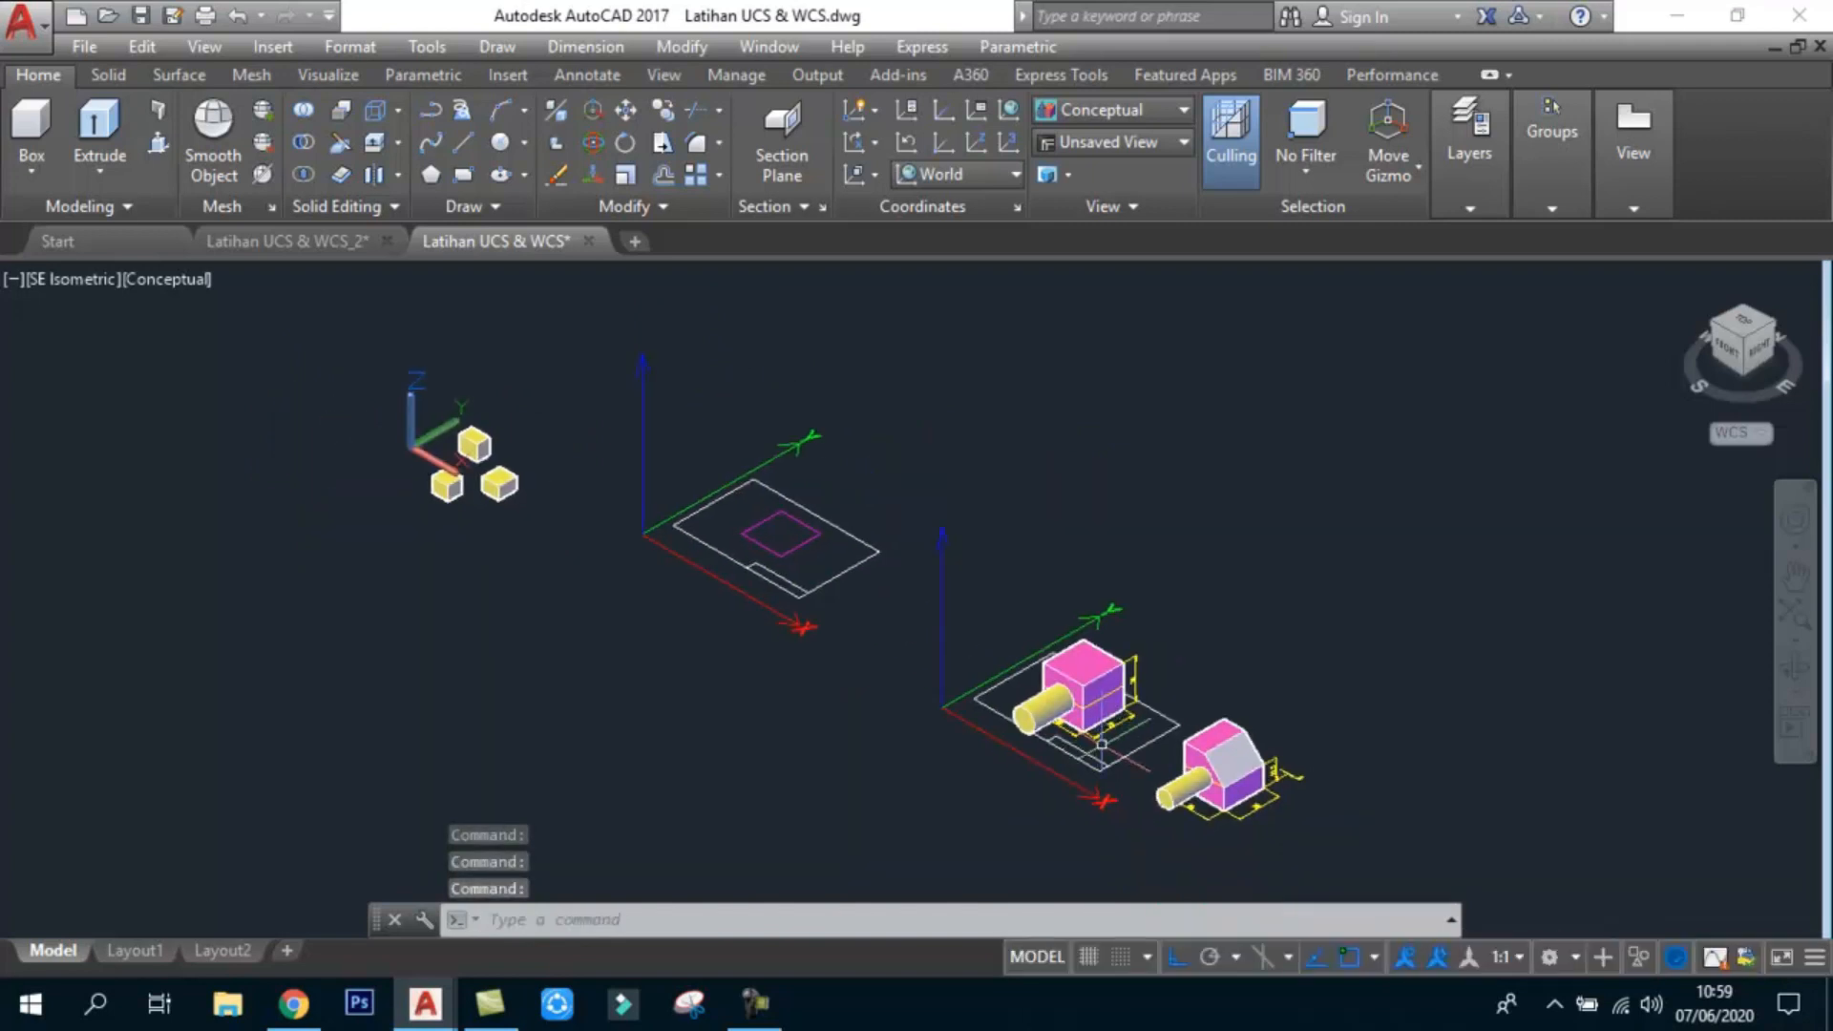
pyautogui.scroll(2, 494, 396)
pyautogui.moveTo(493, 521); pyautogui.dragTo(611, 535, button='middle')
pyautogui.scroll(3, 593, 513)
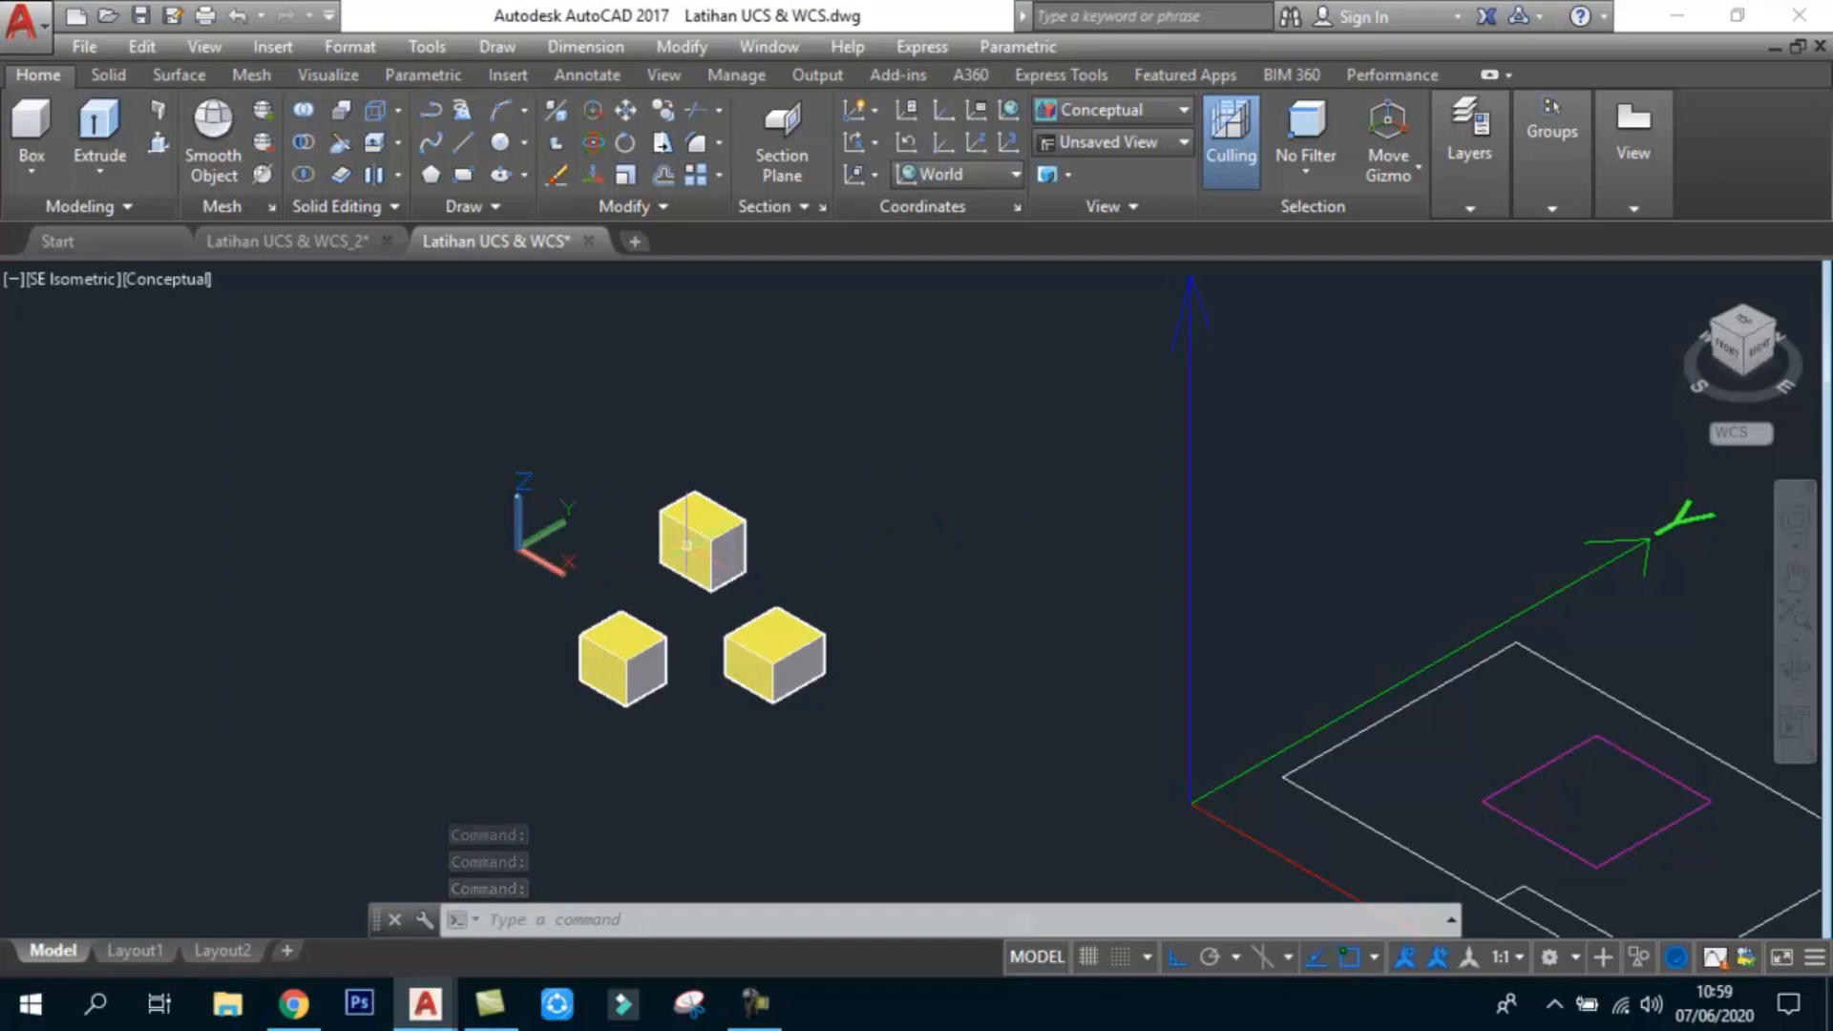
pyautogui.scroll(-5, 728, 588)
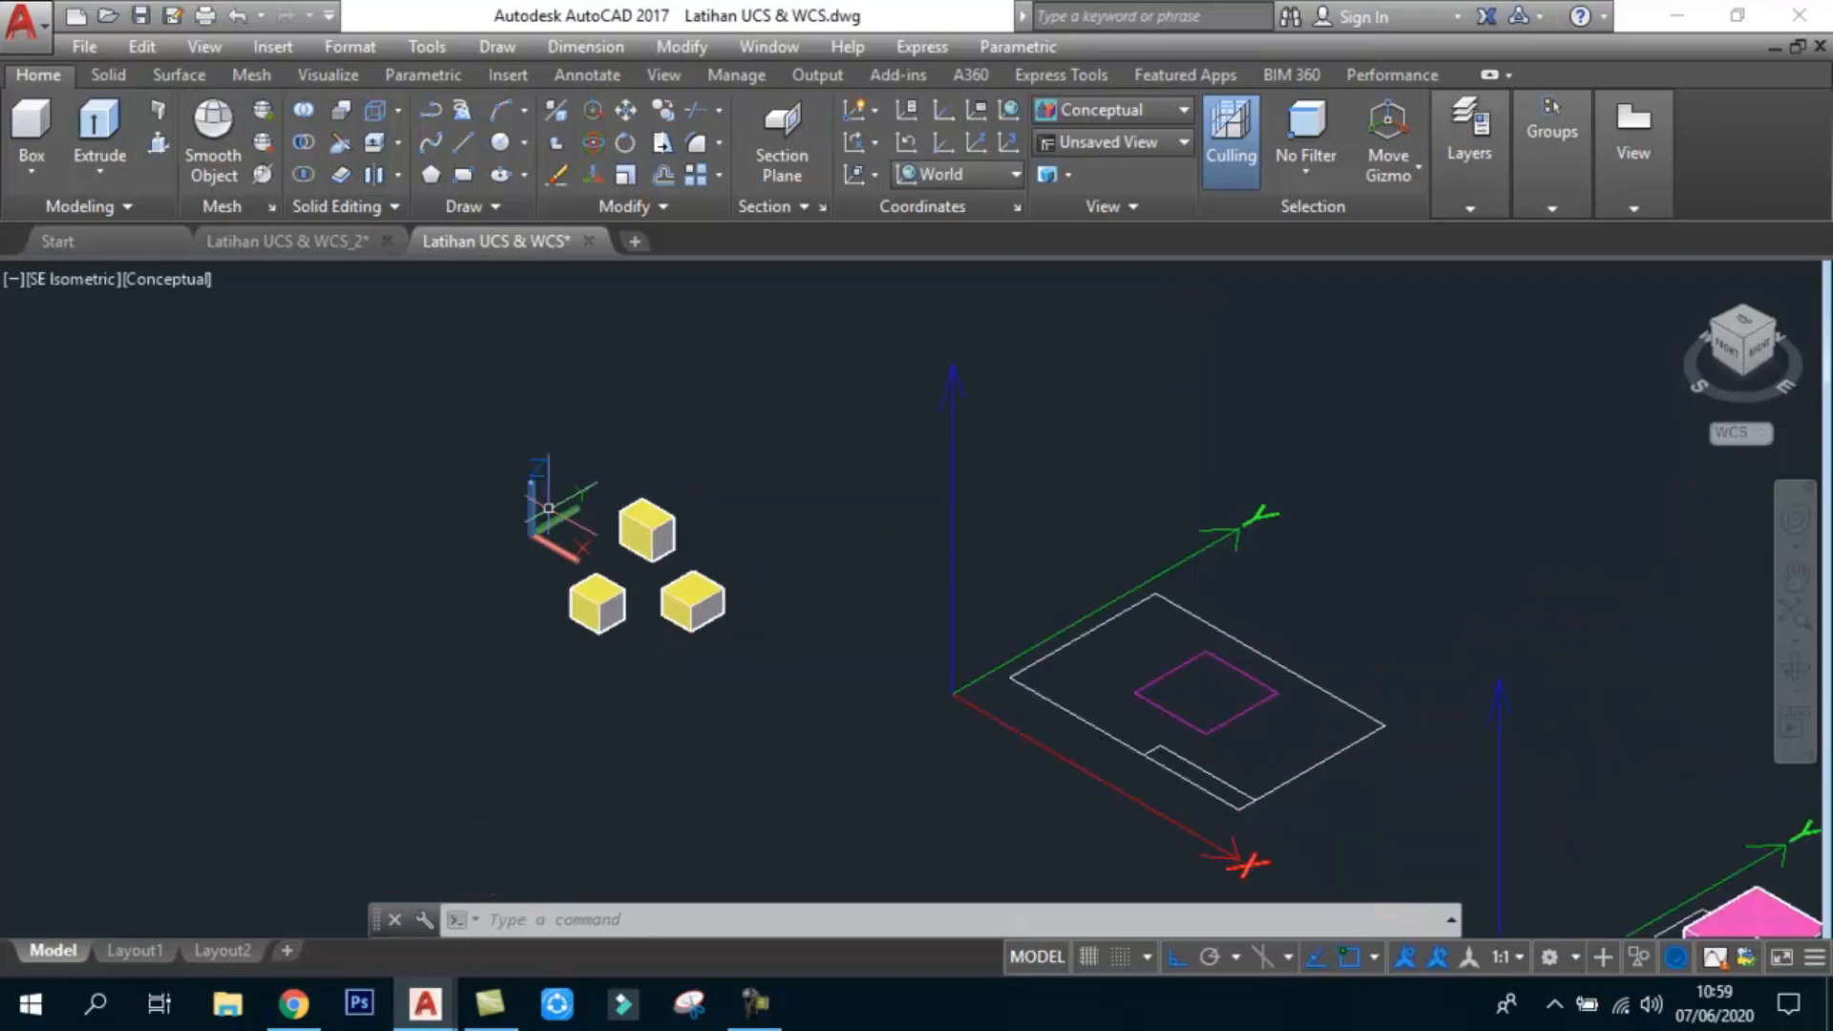
pyautogui.scroll(-2, 831, 499)
# Step: Delete the yellow cylinder attached to the pink block with the sloped face
pyautogui.scroll(6, 1105, 727)
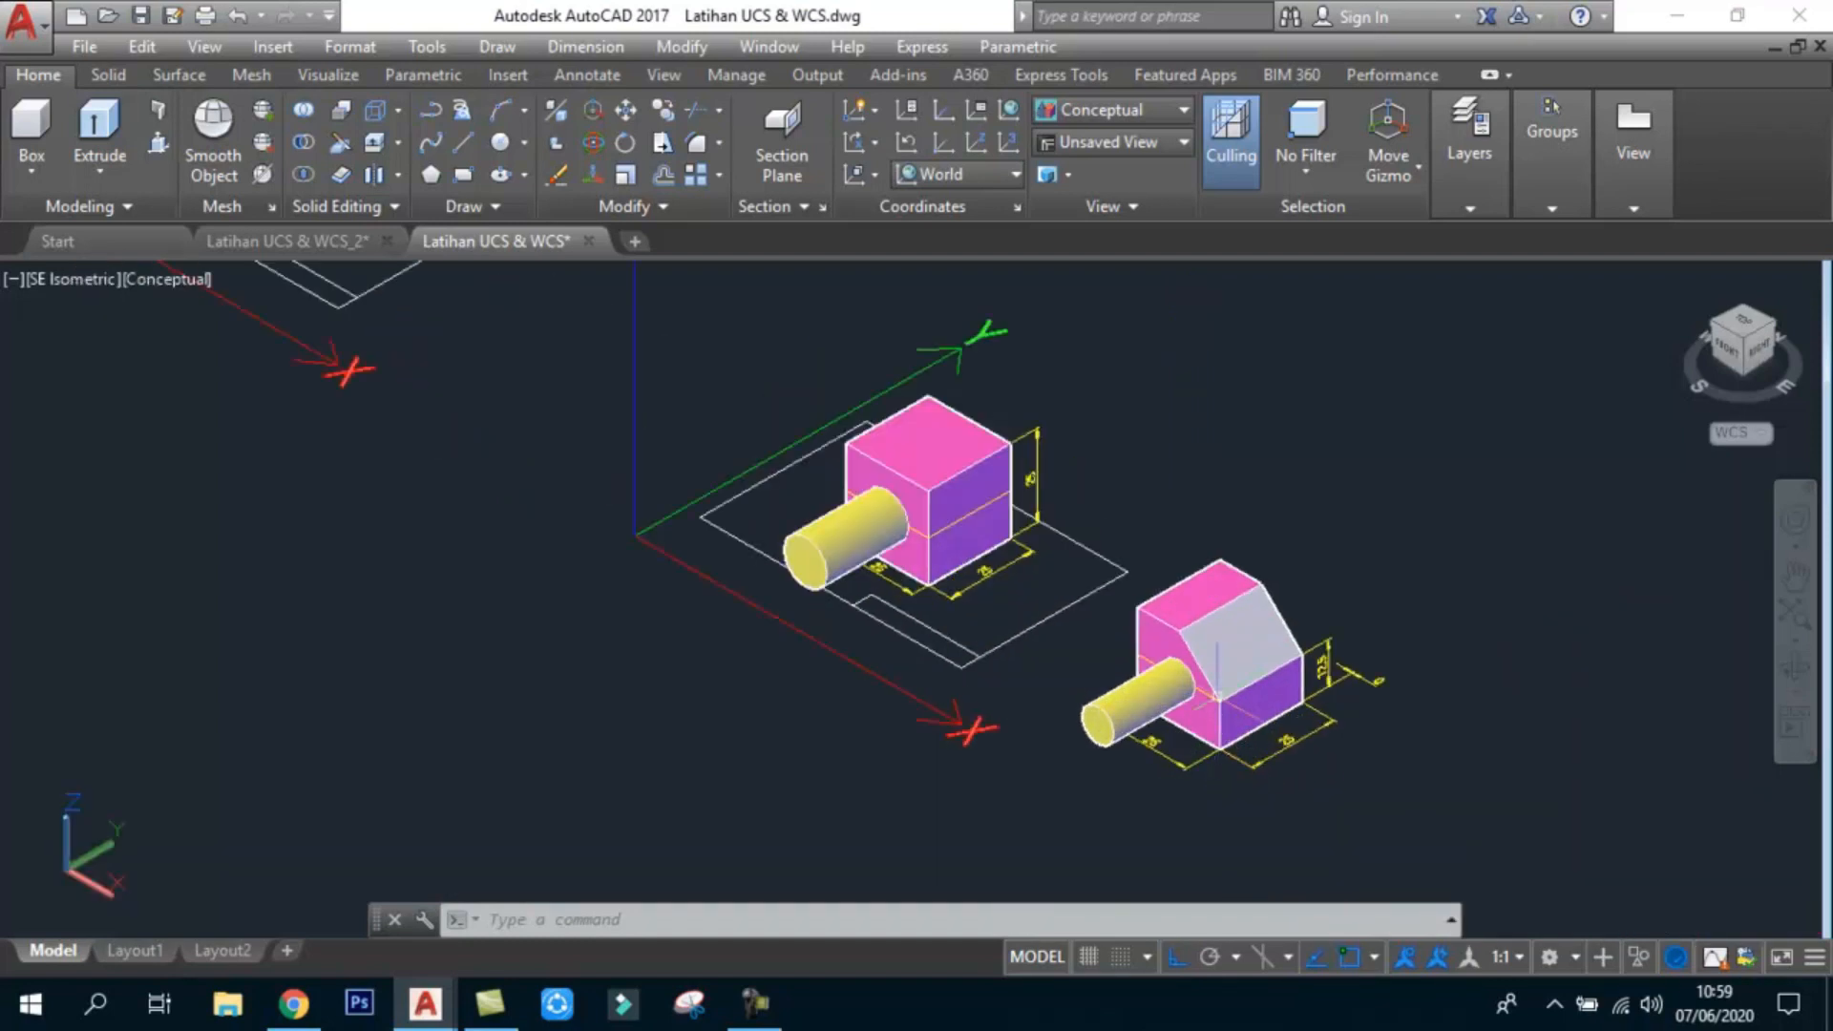
pyautogui.click(972, 759)
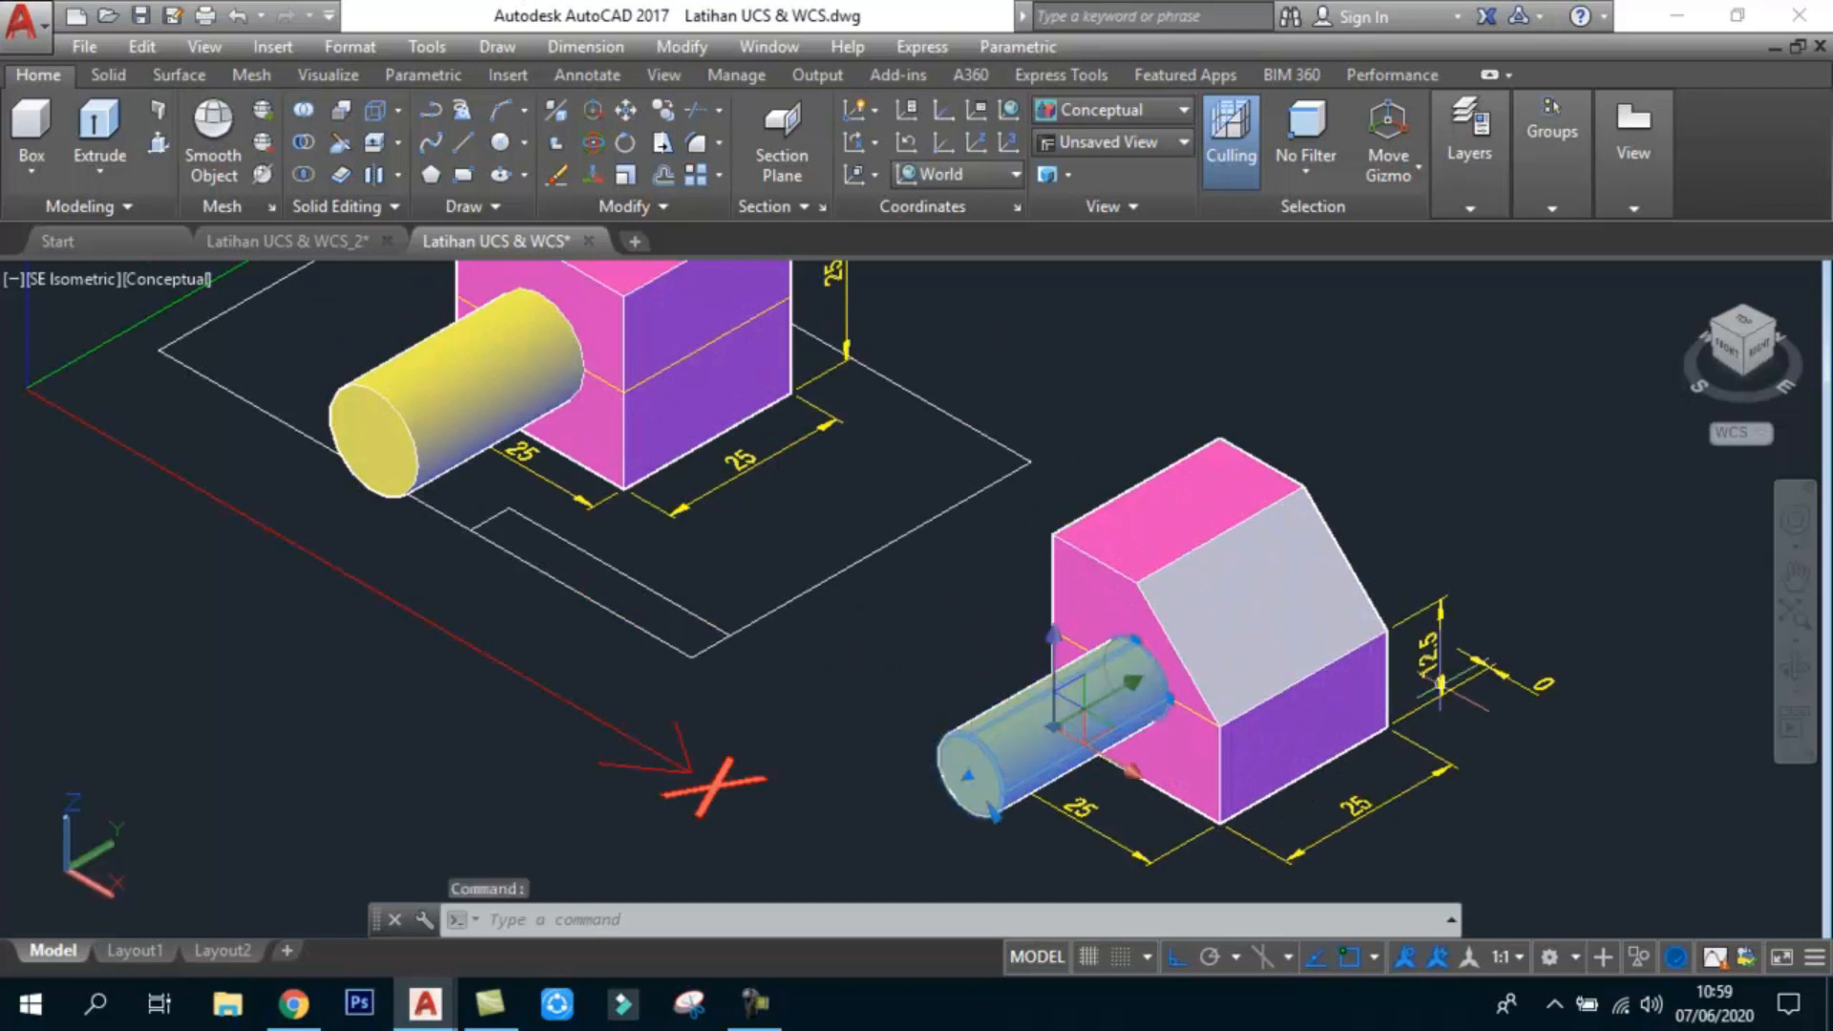
pyautogui.press('Delete')
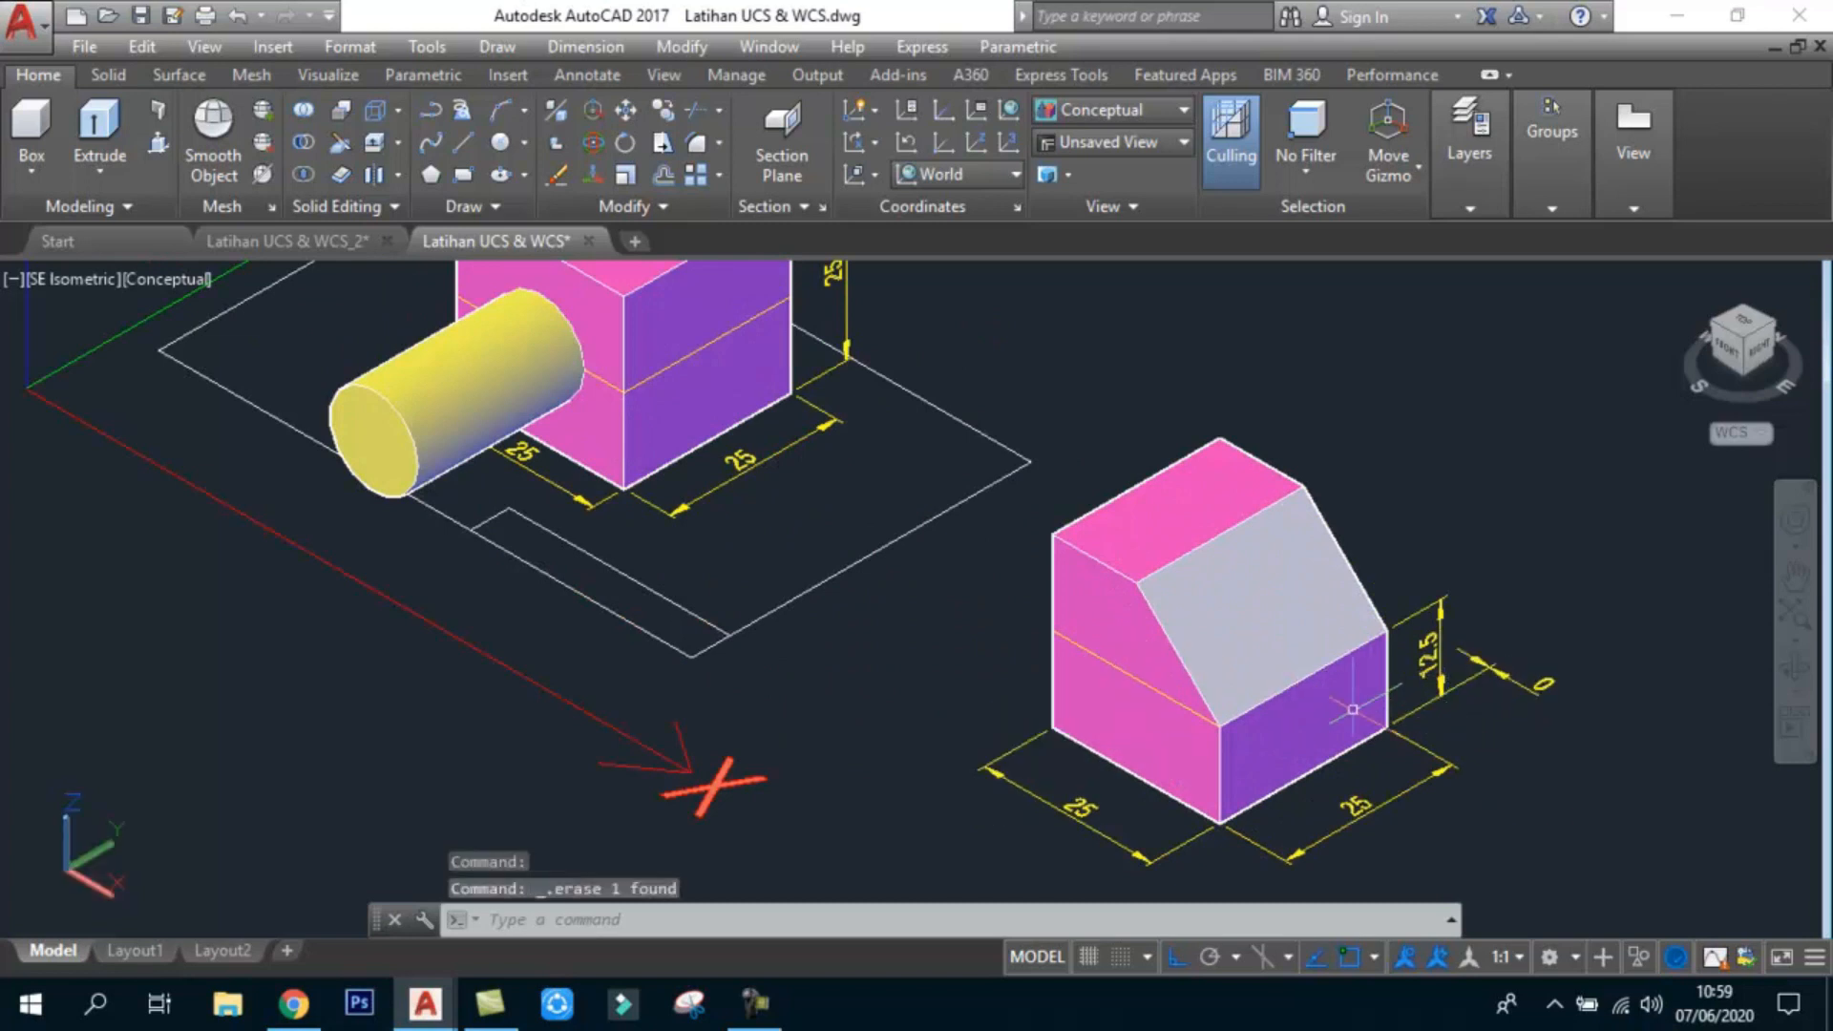
# Step: Move the UCS origin to the lower front corner of the sloped block, where the pink and purple faces meet
pyautogui.moveTo(1261, 690); pyautogui.dragTo(1220, 621, button='middle')
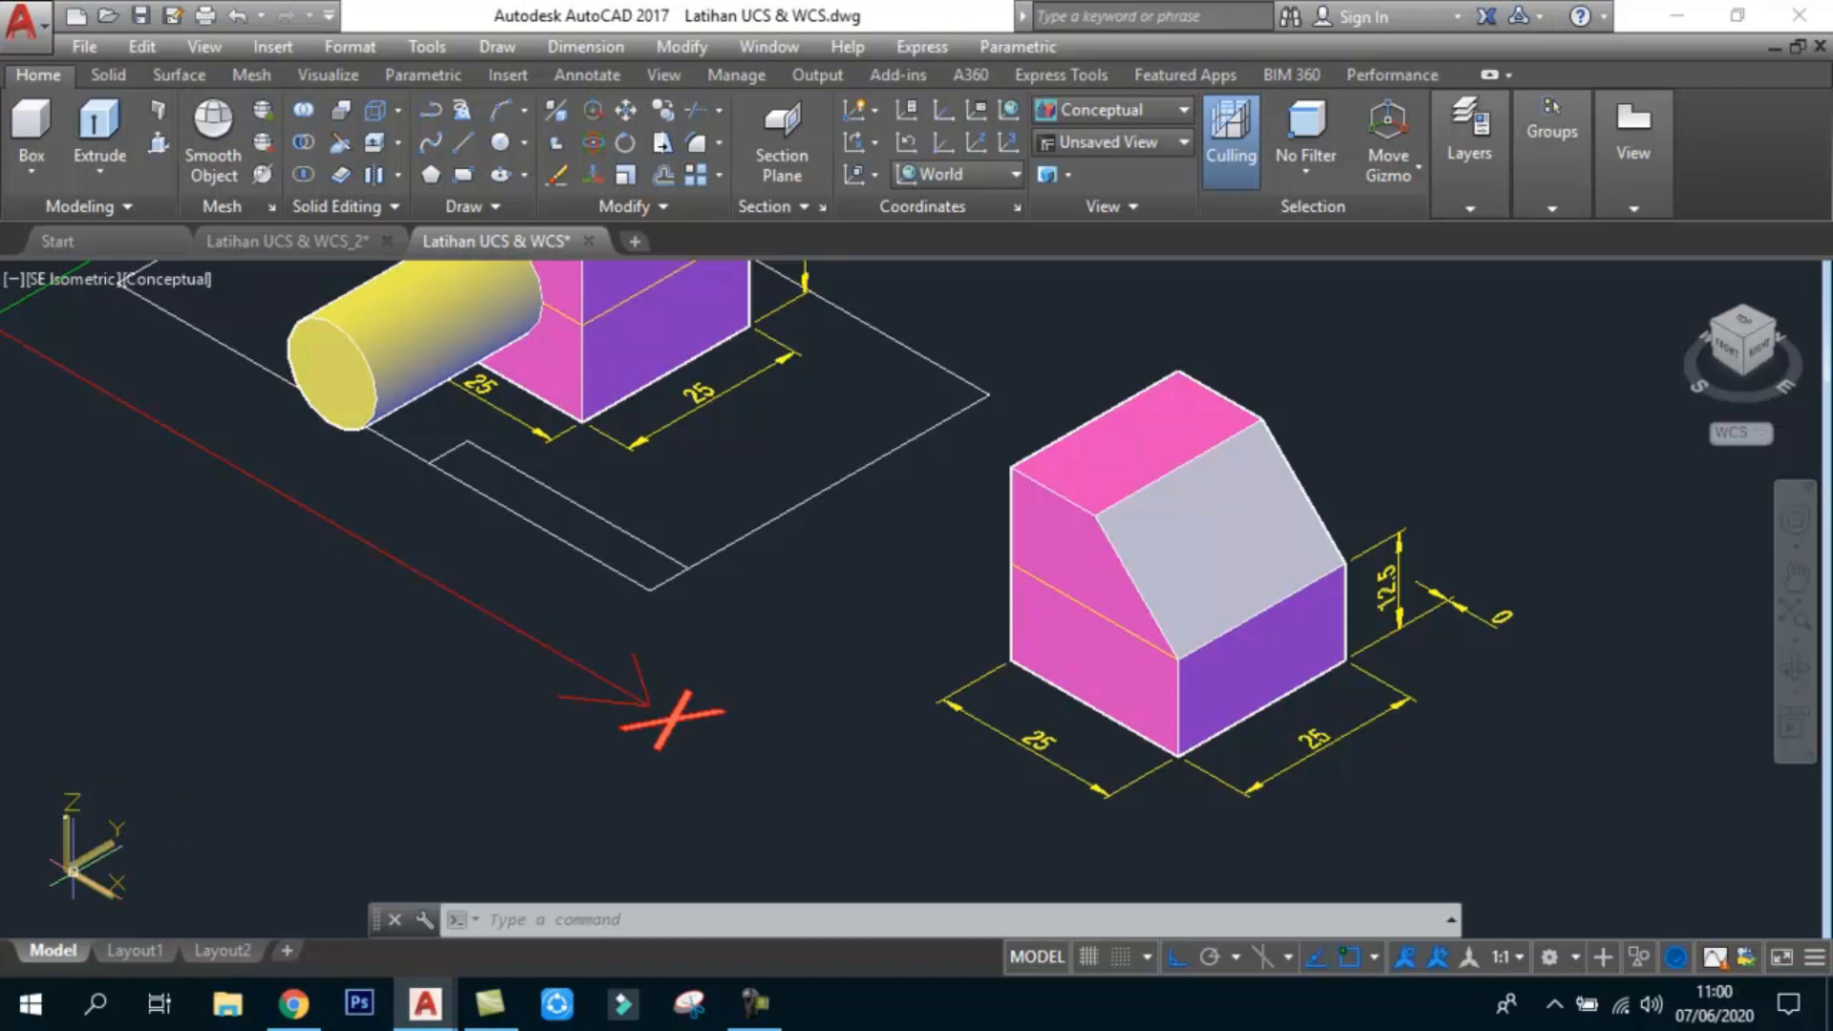
pyautogui.click(73, 872)
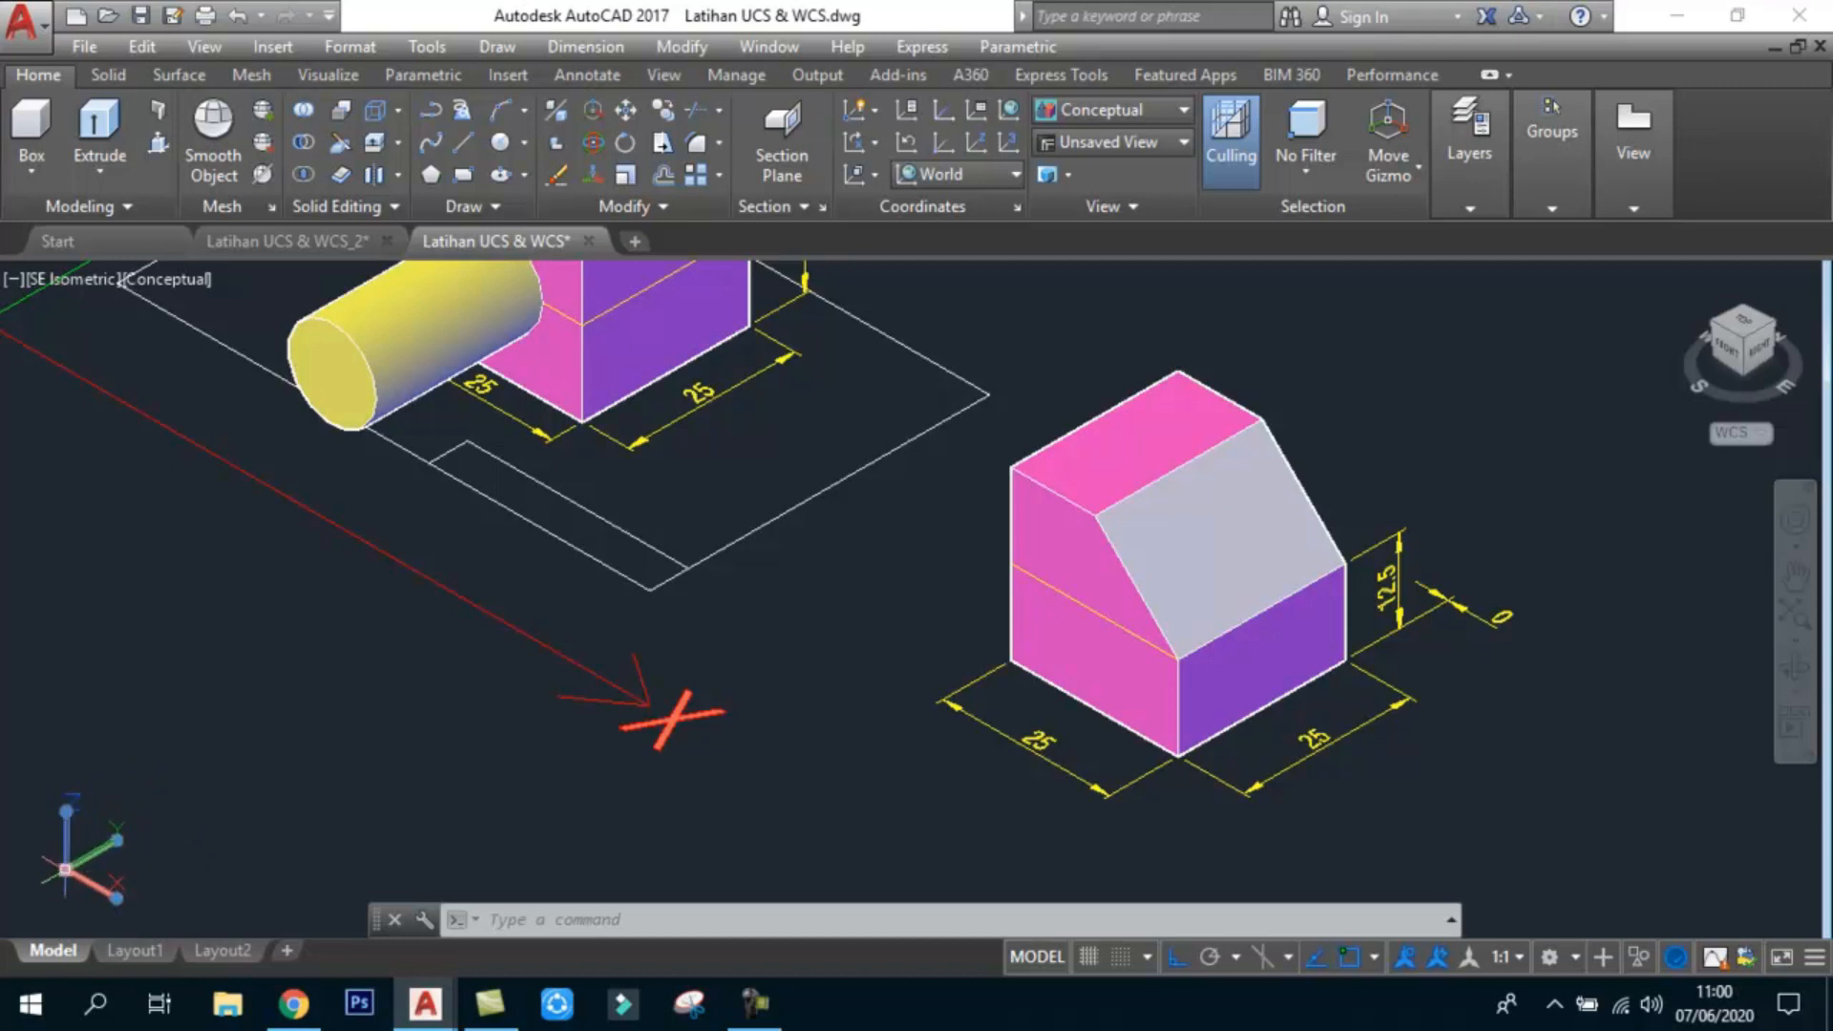
pyautogui.click(68, 870)
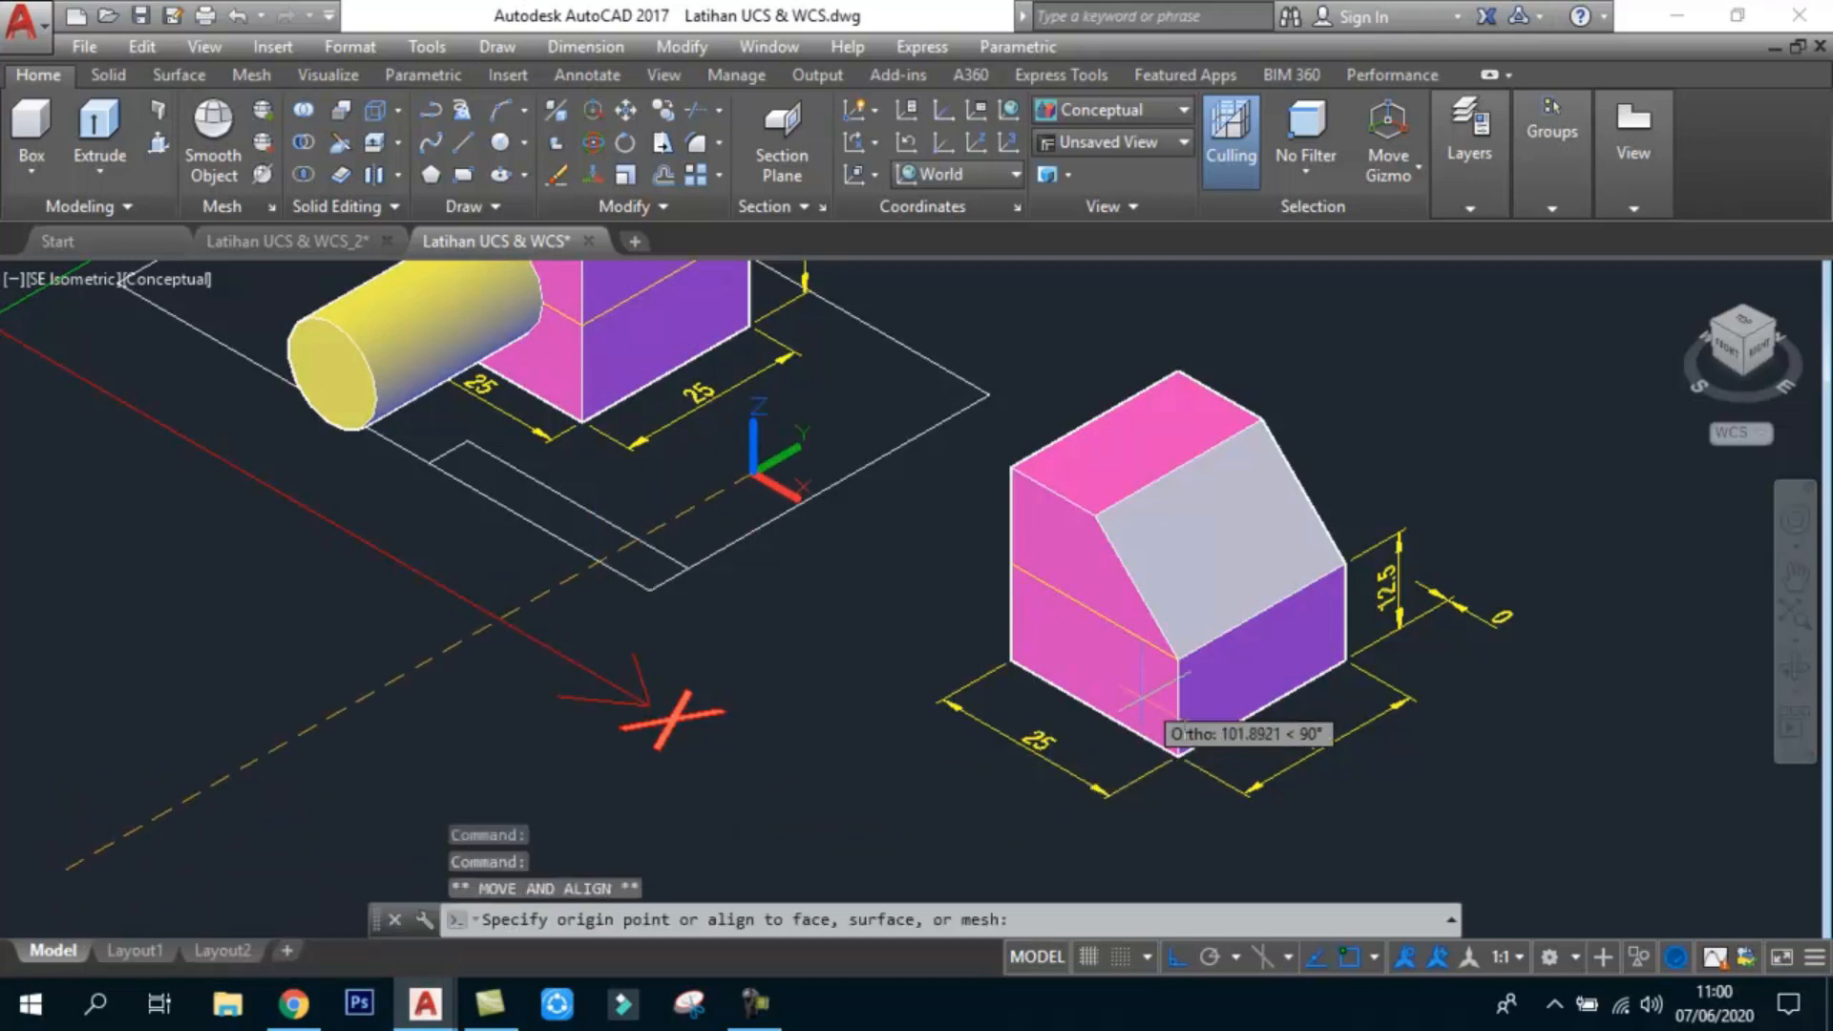
pyautogui.click(1179, 755)
pyautogui.scroll(2, 1146, 716)
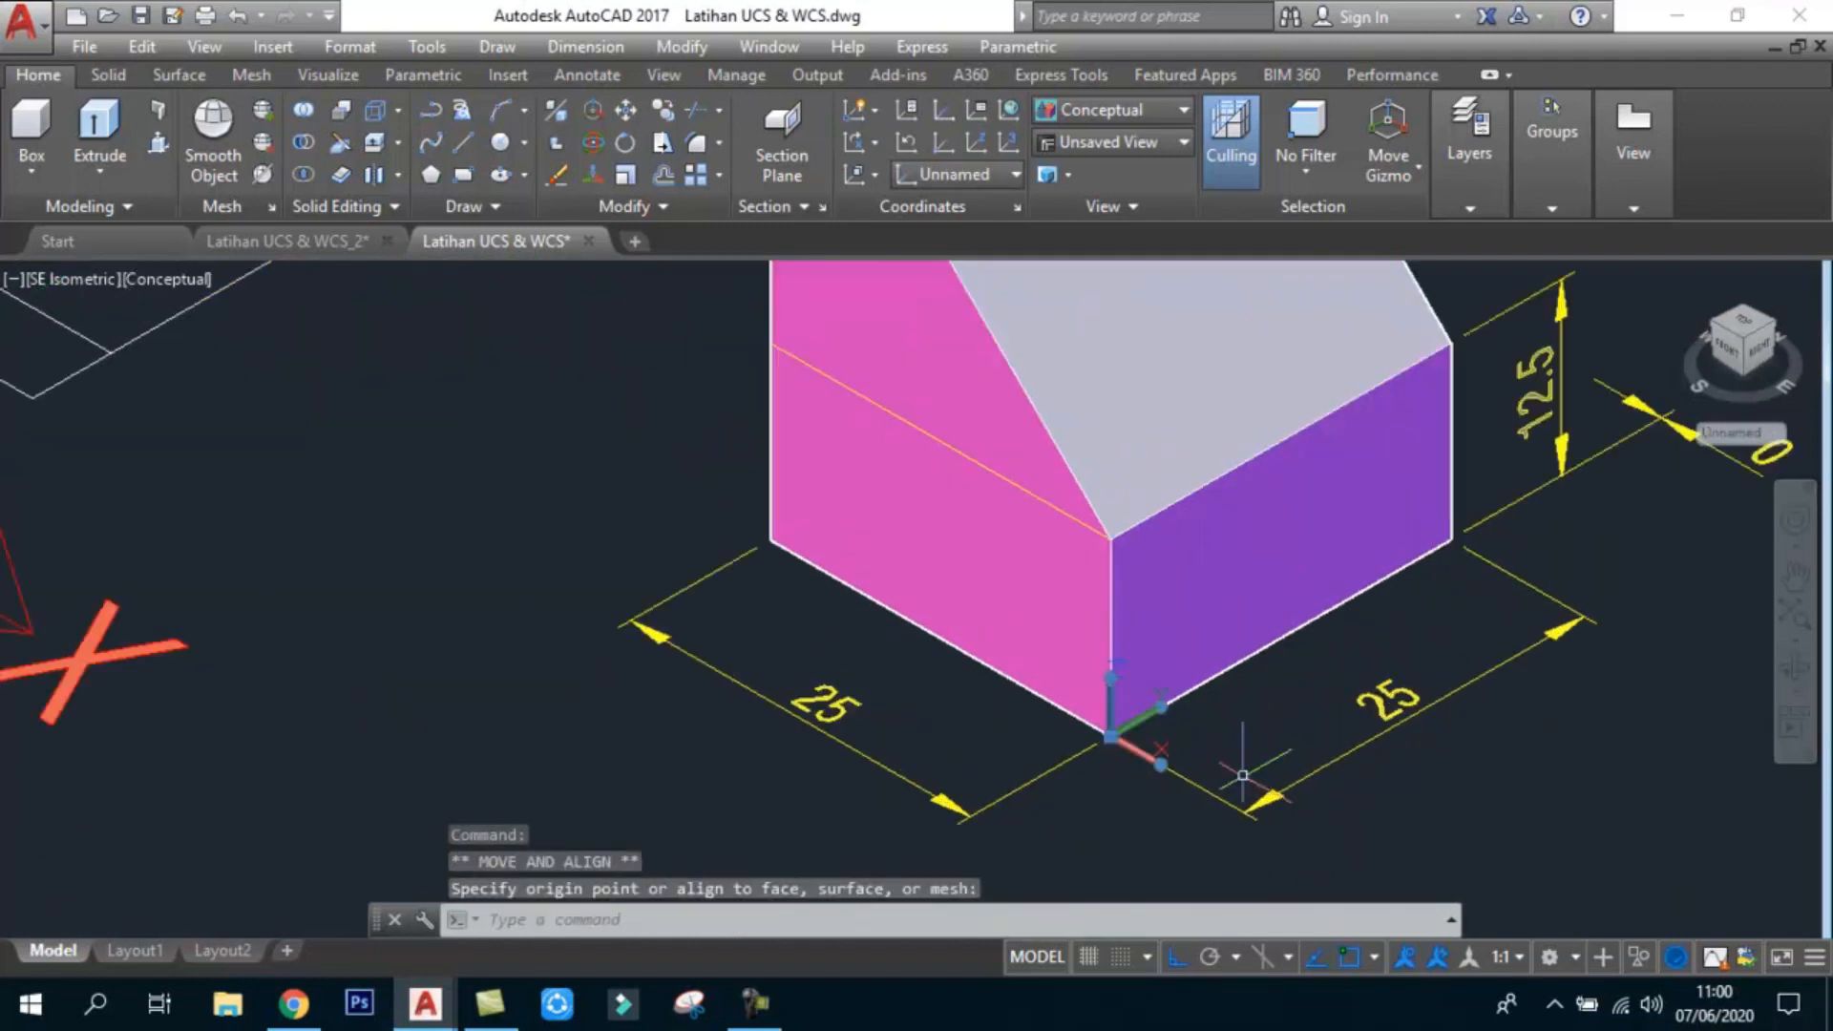
# Step: Redirect the UCS Z axis outward along world X, perpendicular to the block's purple face
pyautogui.click(1112, 680)
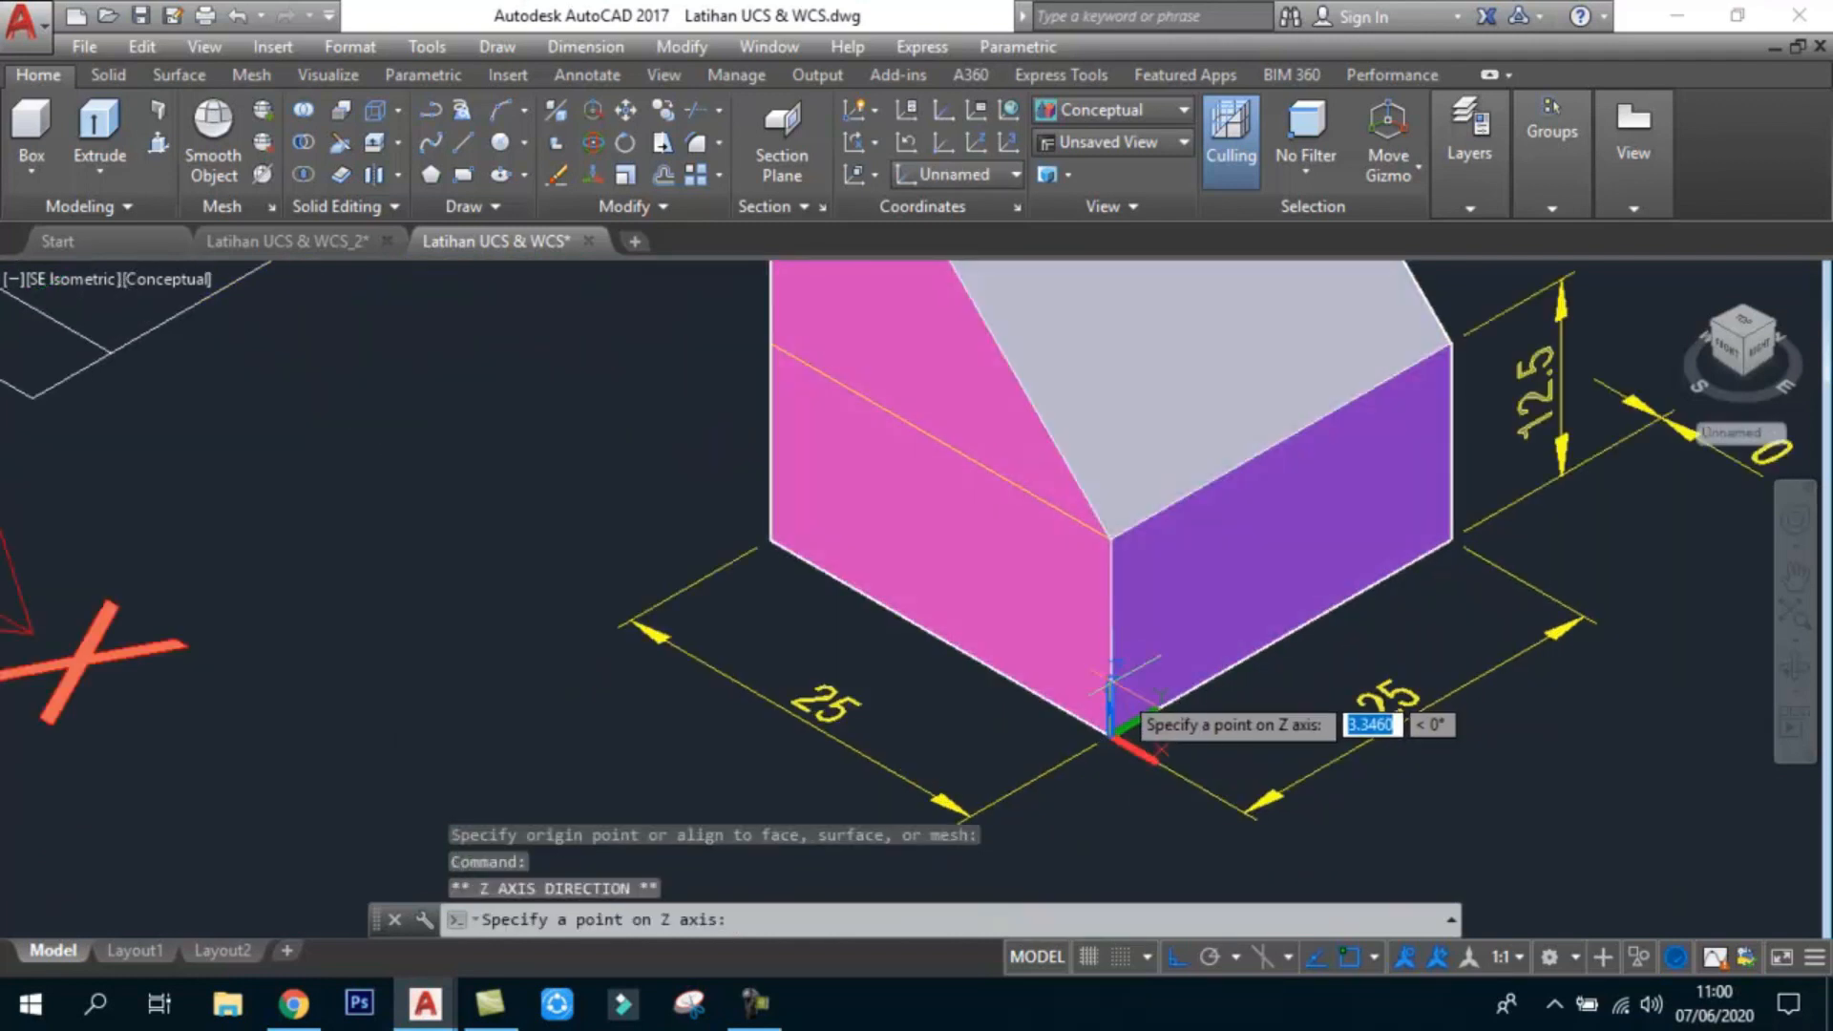
pyautogui.click(1275, 845)
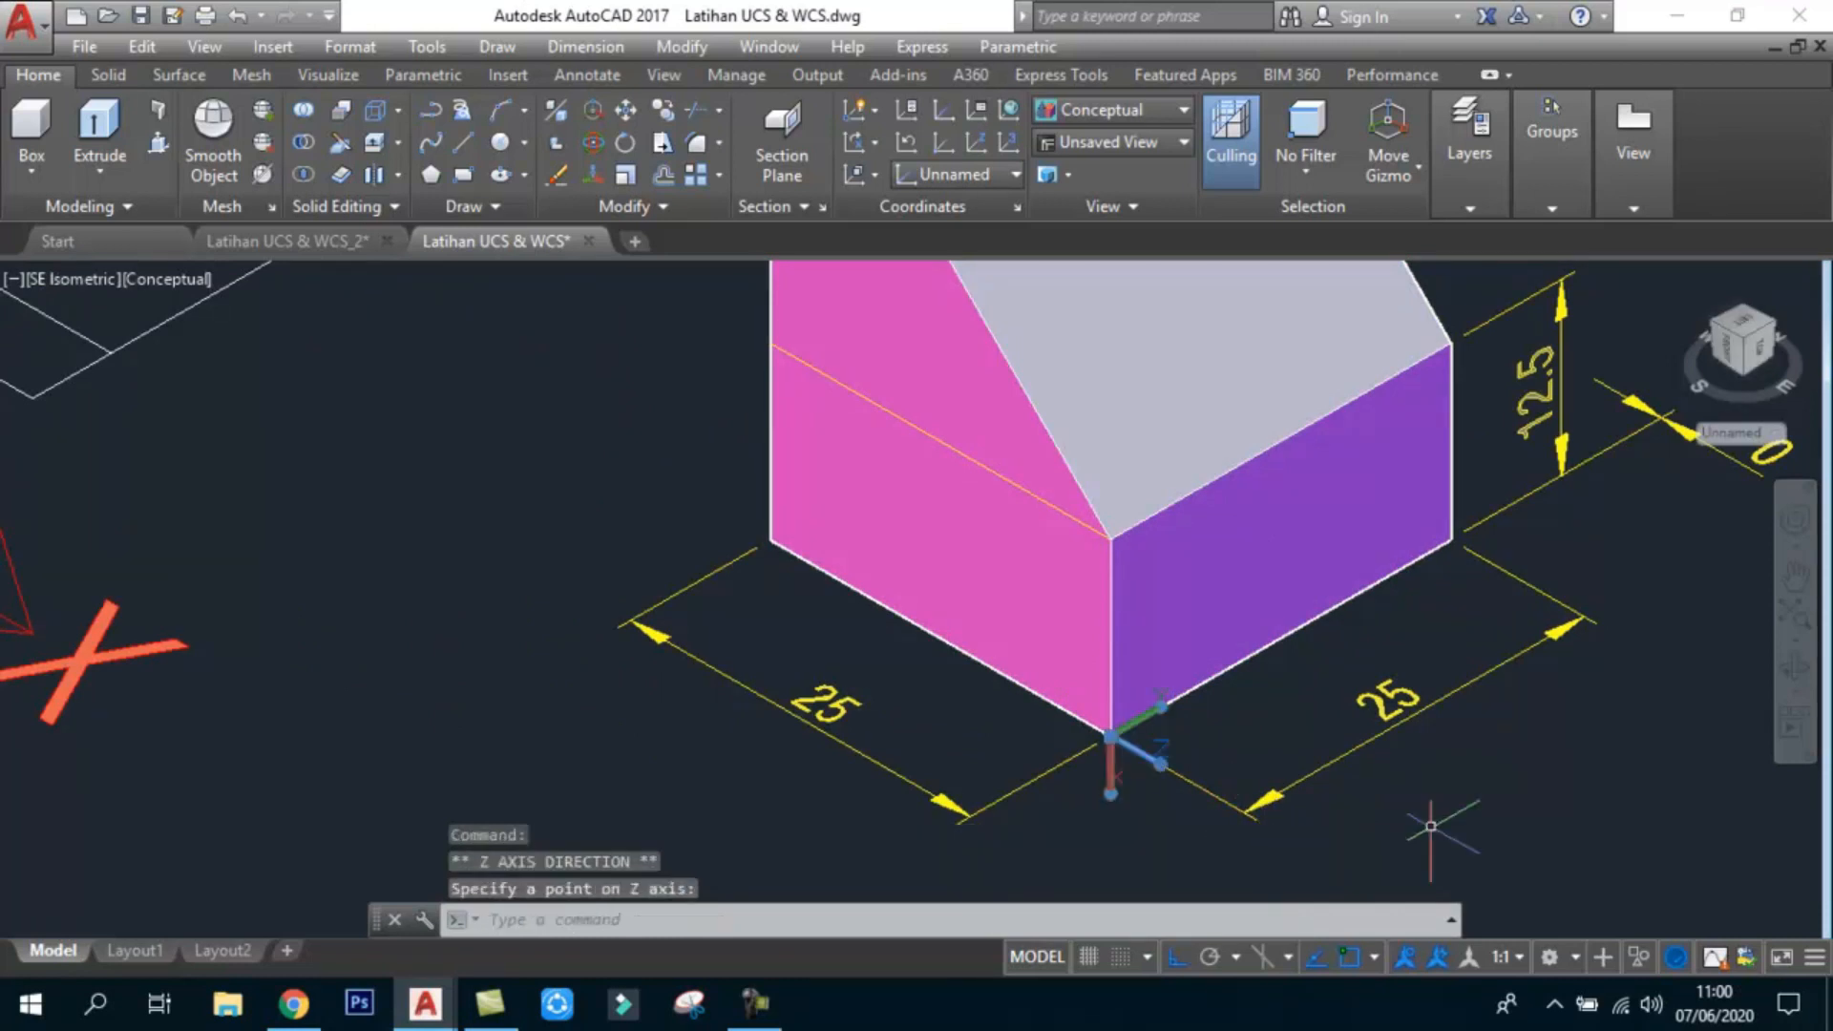
pyautogui.press('Escape')
# Step: Move the UCS origin up 12.5 to the purple face's upper front corner, at the base of the sloped face
pyautogui.click(1171, 745)
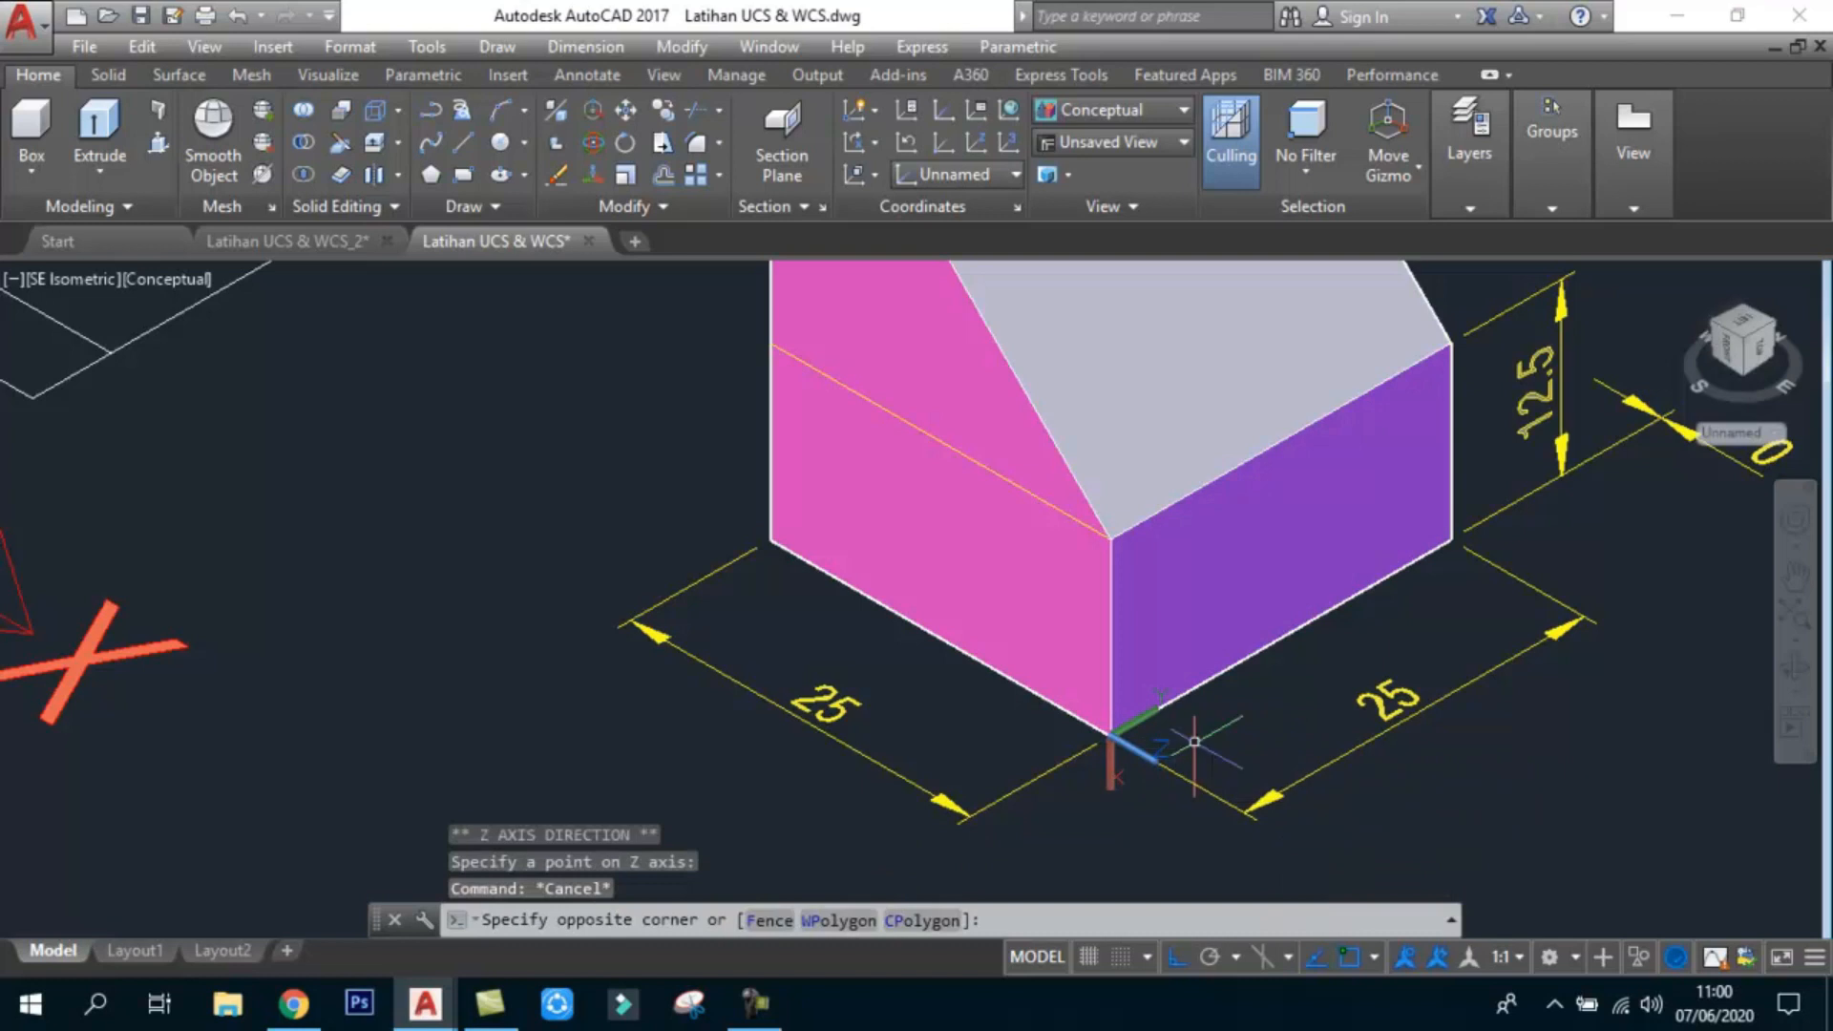
pyautogui.click(1193, 744)
pyautogui.click(1156, 752)
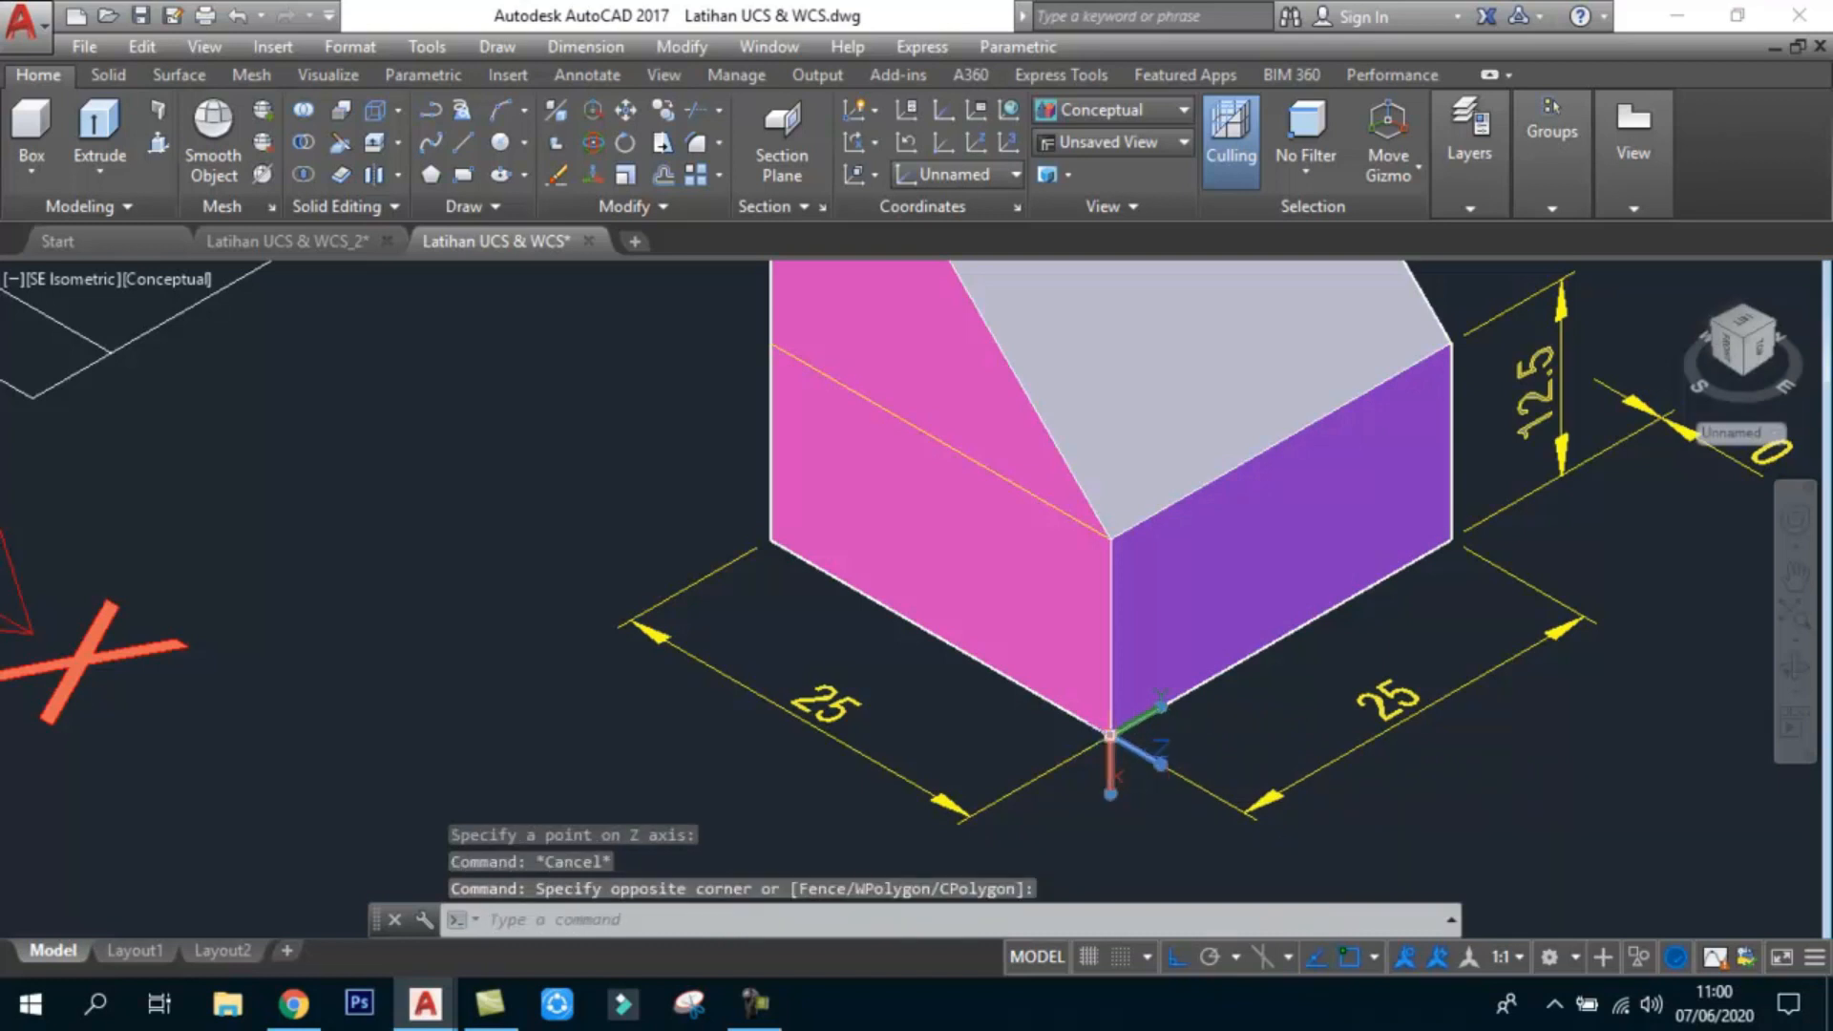
pyautogui.click(1110, 736)
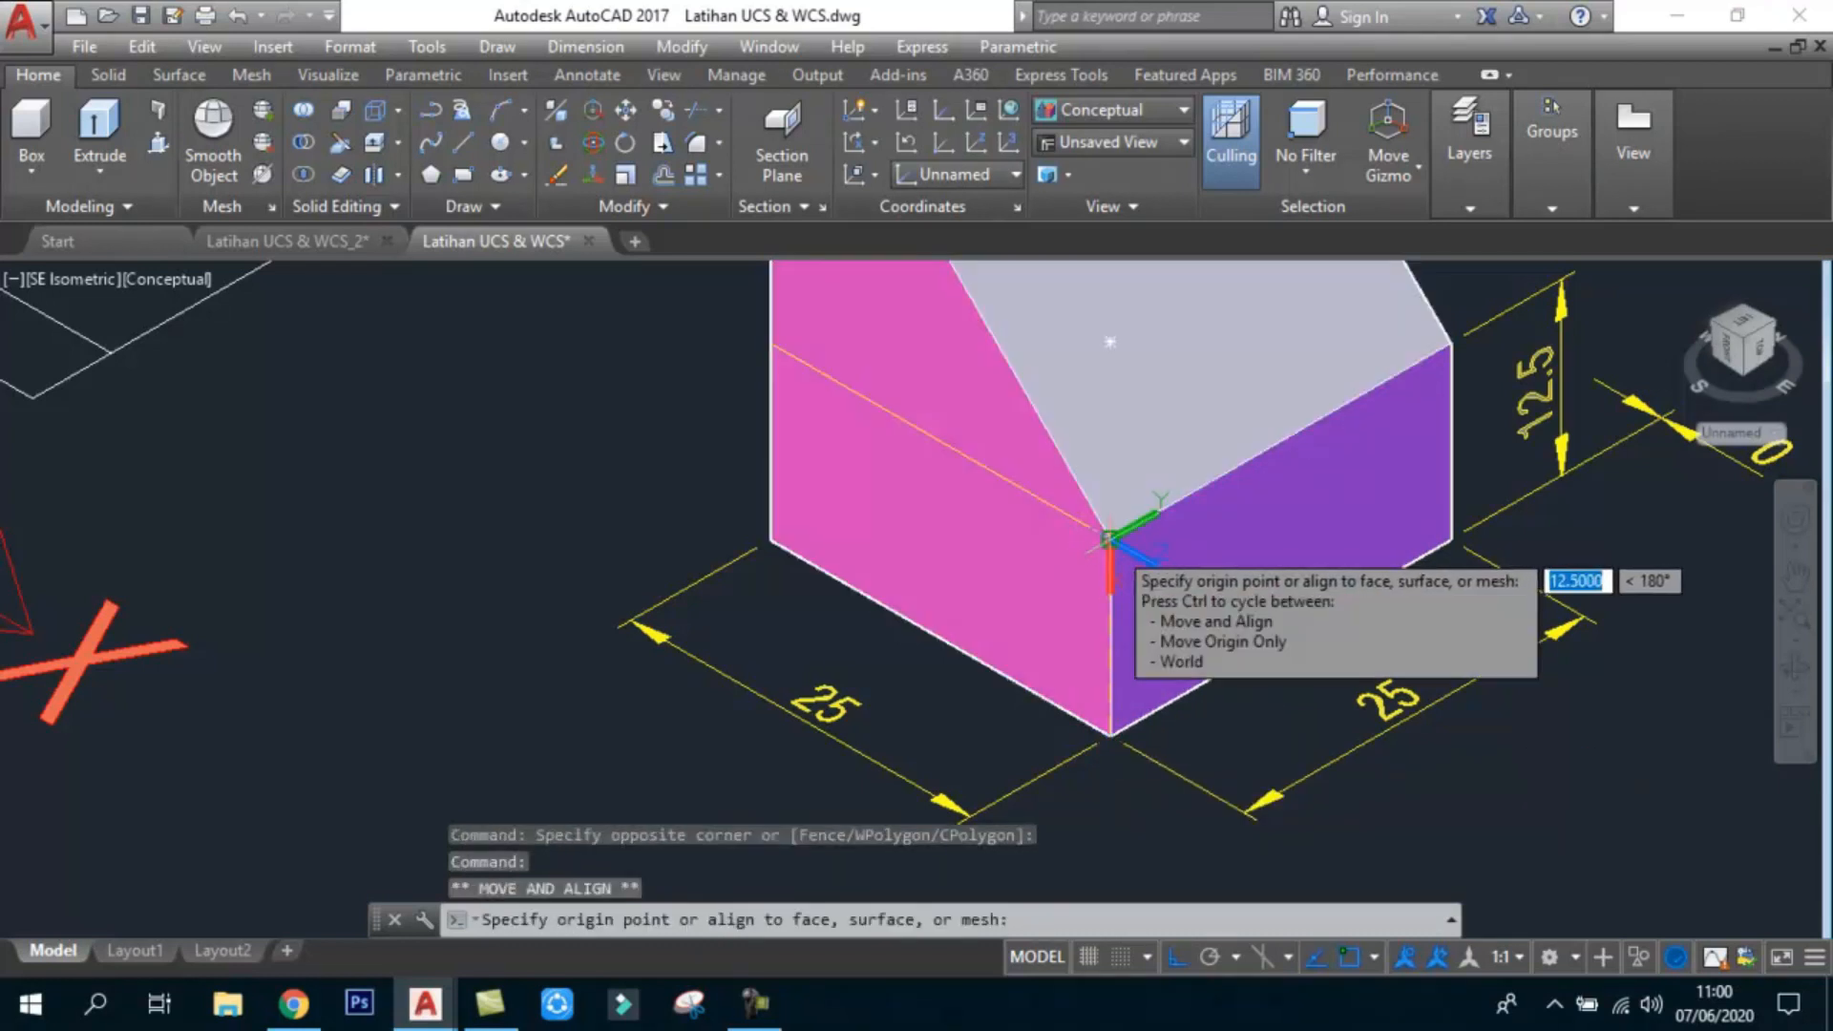
pyautogui.click(1108, 540)
pyautogui.scroll(-2, 1260, 666)
pyautogui.press('Escape')
# Step: Draw a vertical line across the purple face from its lower edge's midpoint to its upper edge's midpoint
pyautogui.scroll(2, 1175, 597)
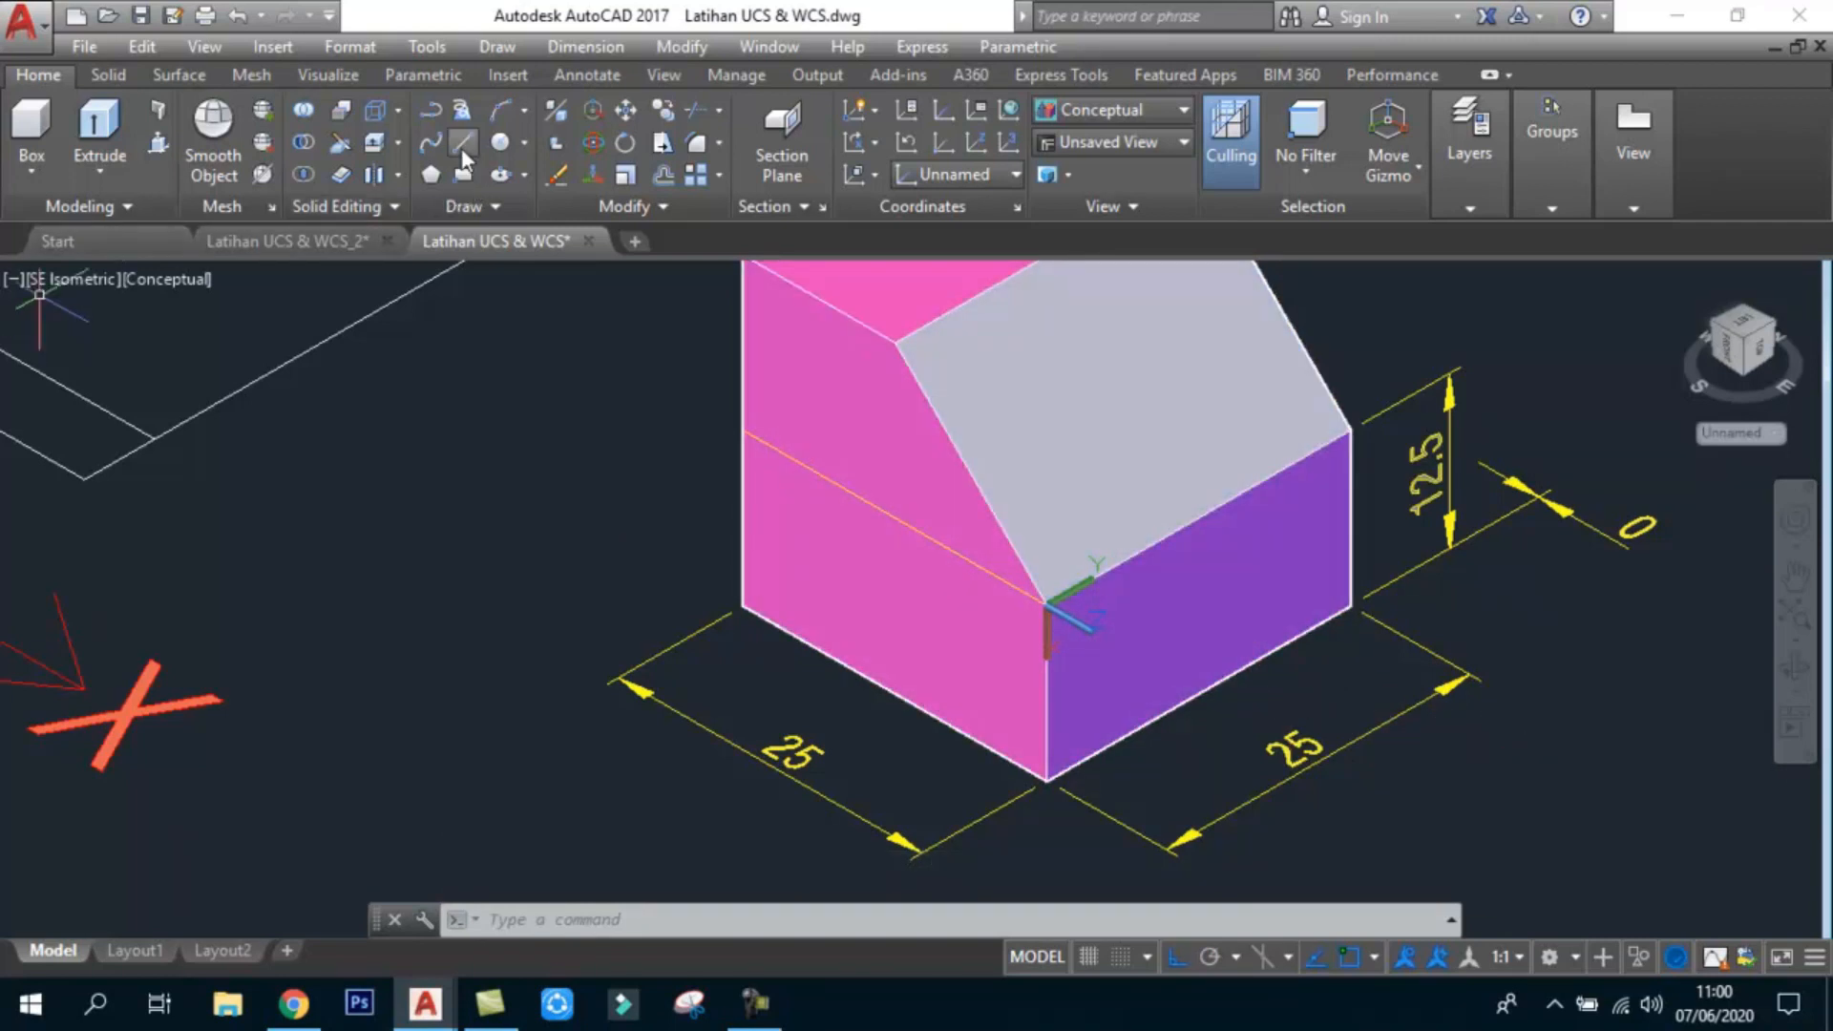
pyautogui.click(463, 145)
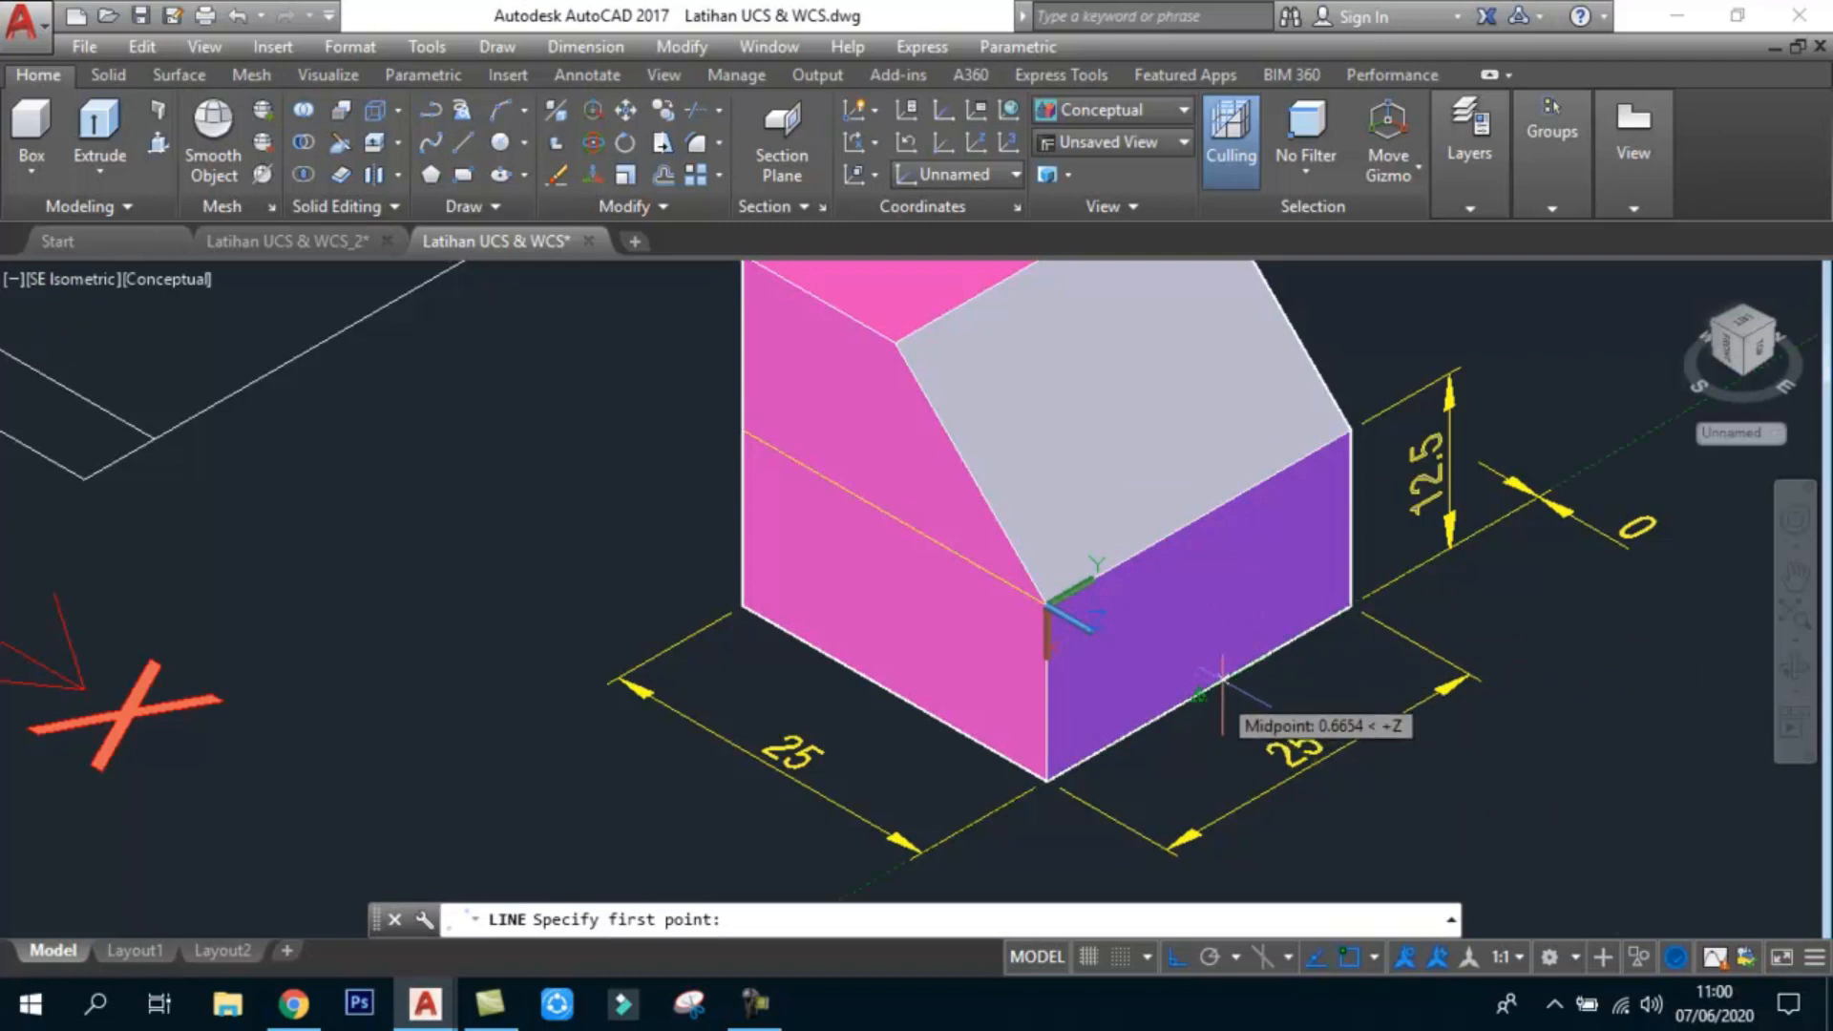
pyautogui.click(1198, 696)
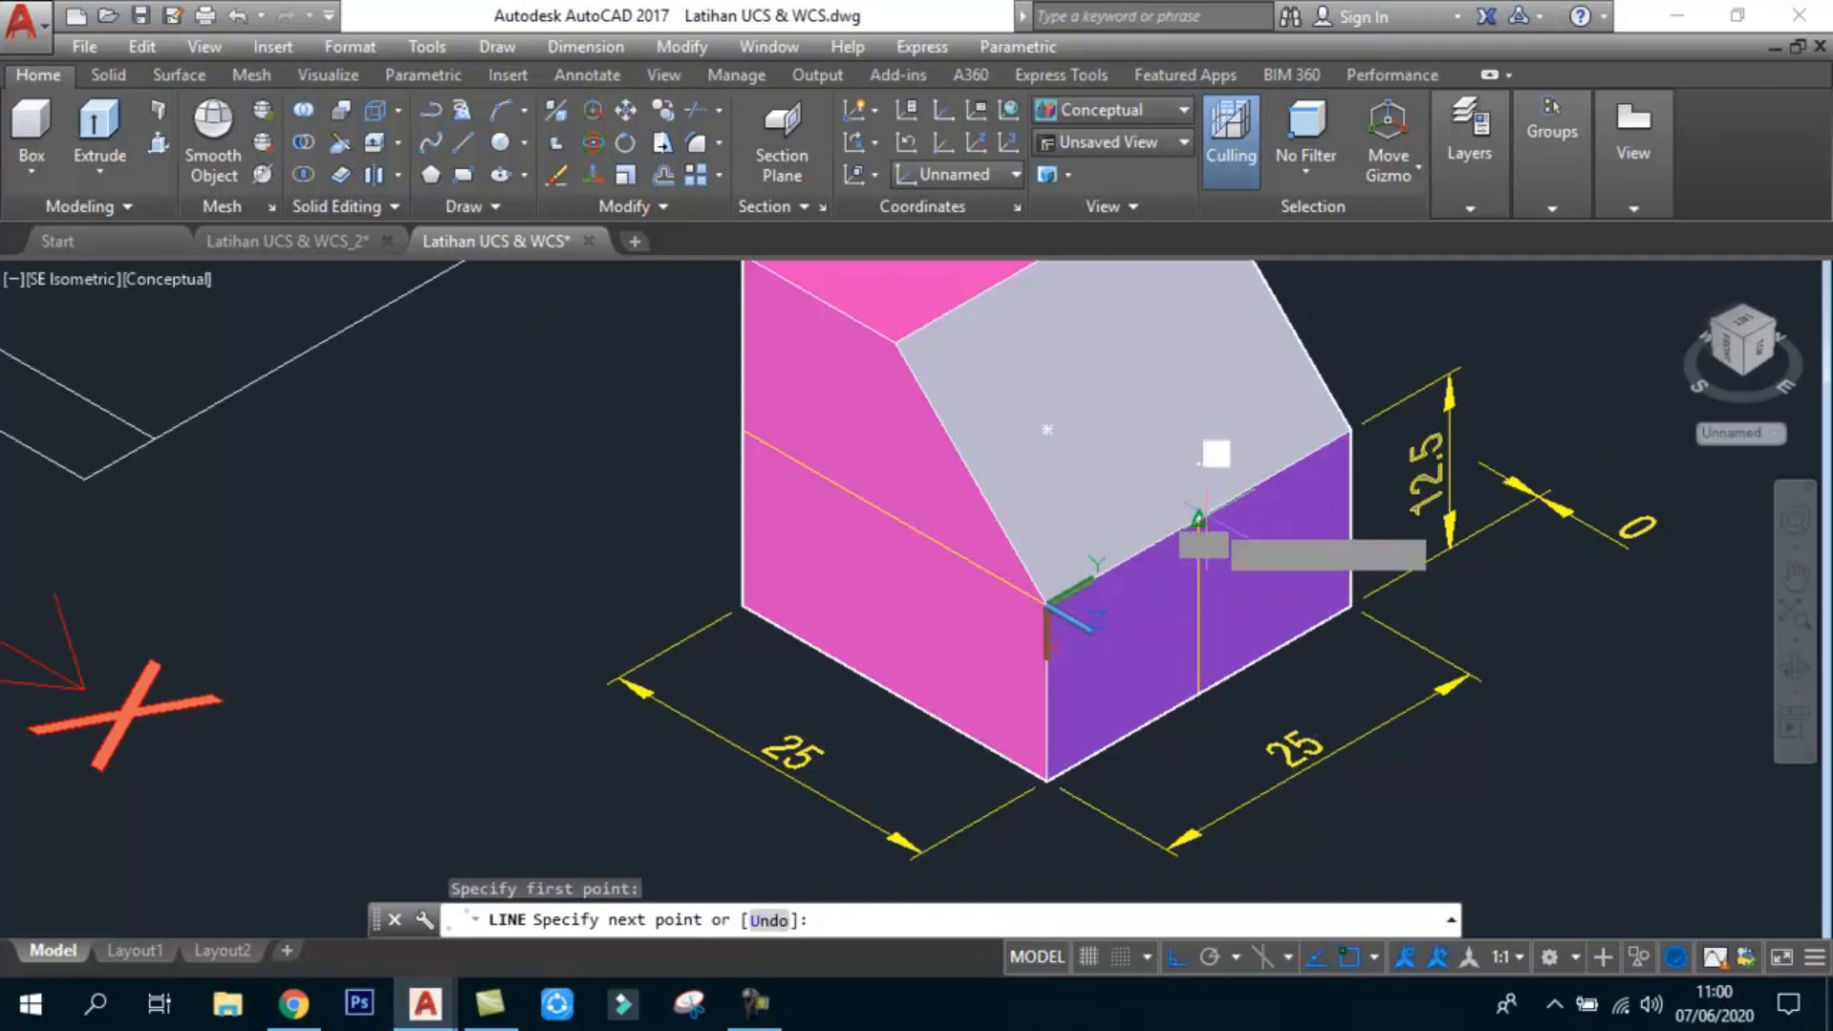
pyautogui.click(1198, 518)
pyautogui.press('Escape')
pyautogui.press('Escape')
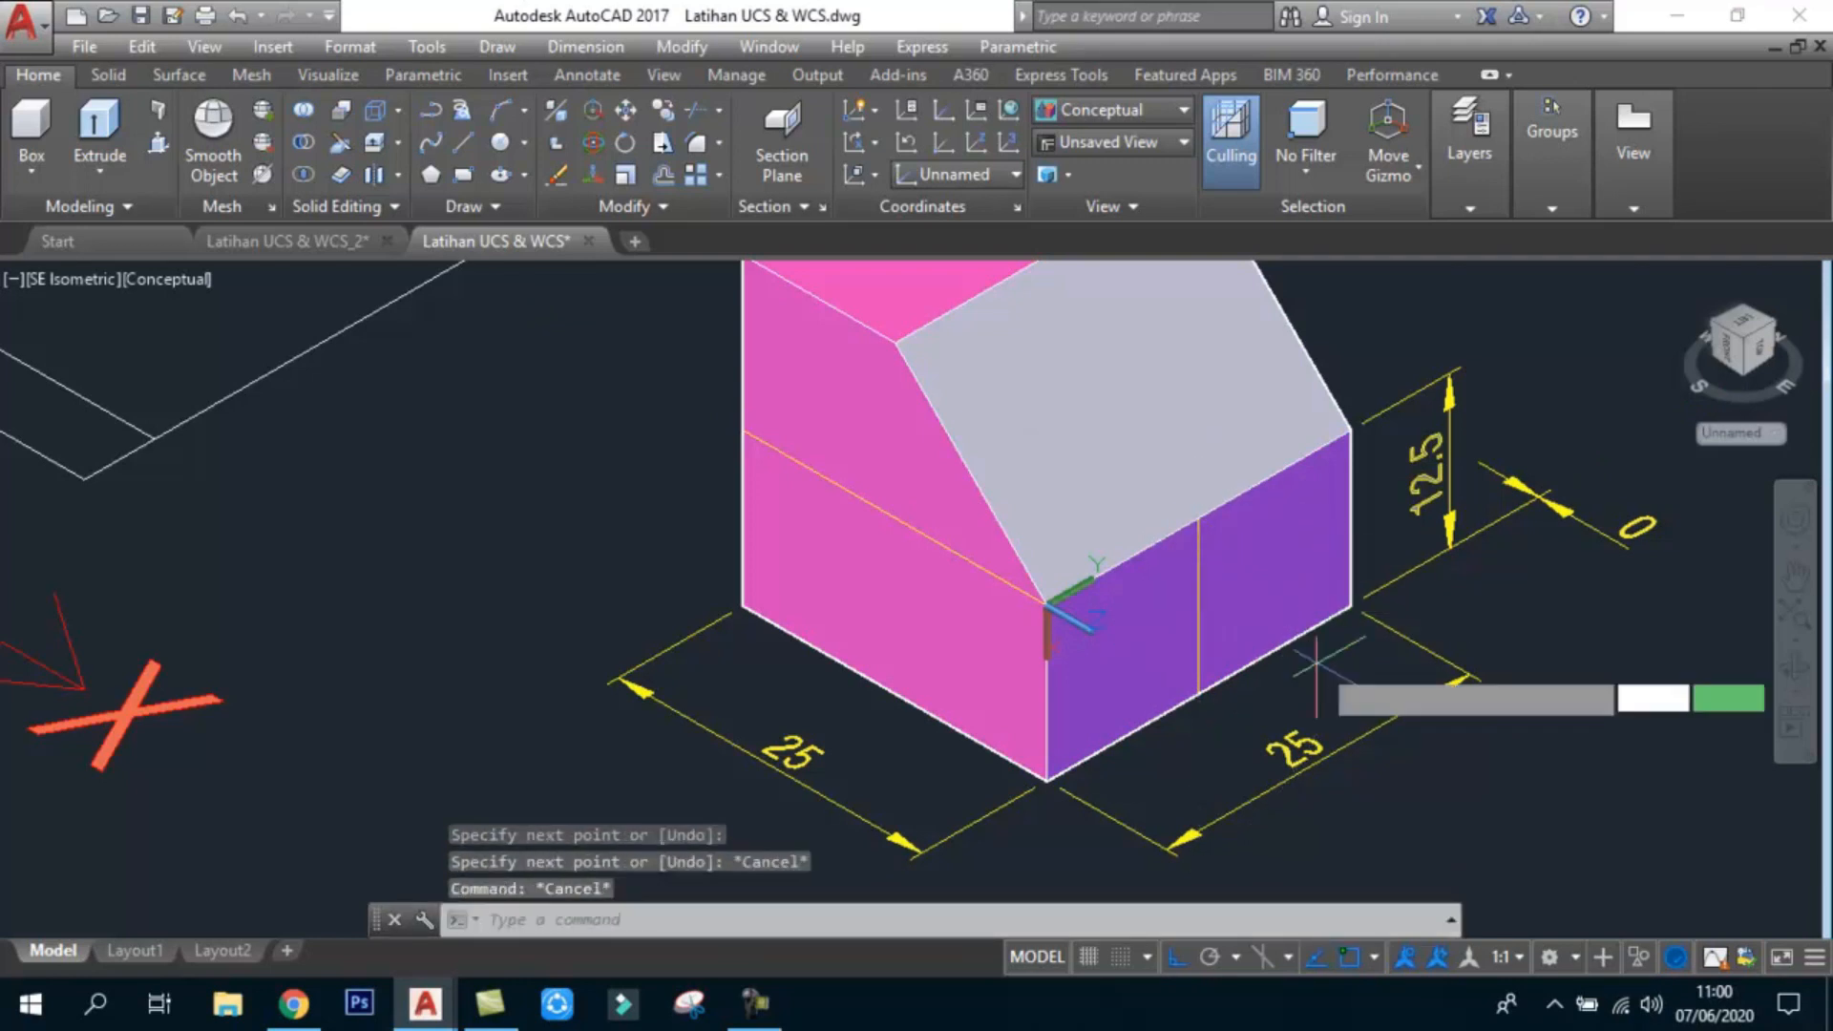
# Step: Draw a circle of about 3.4 radius on the purple face, centred on the midpoint of the vertical line
pyautogui.press('Return')
pyautogui.click(1198, 606)
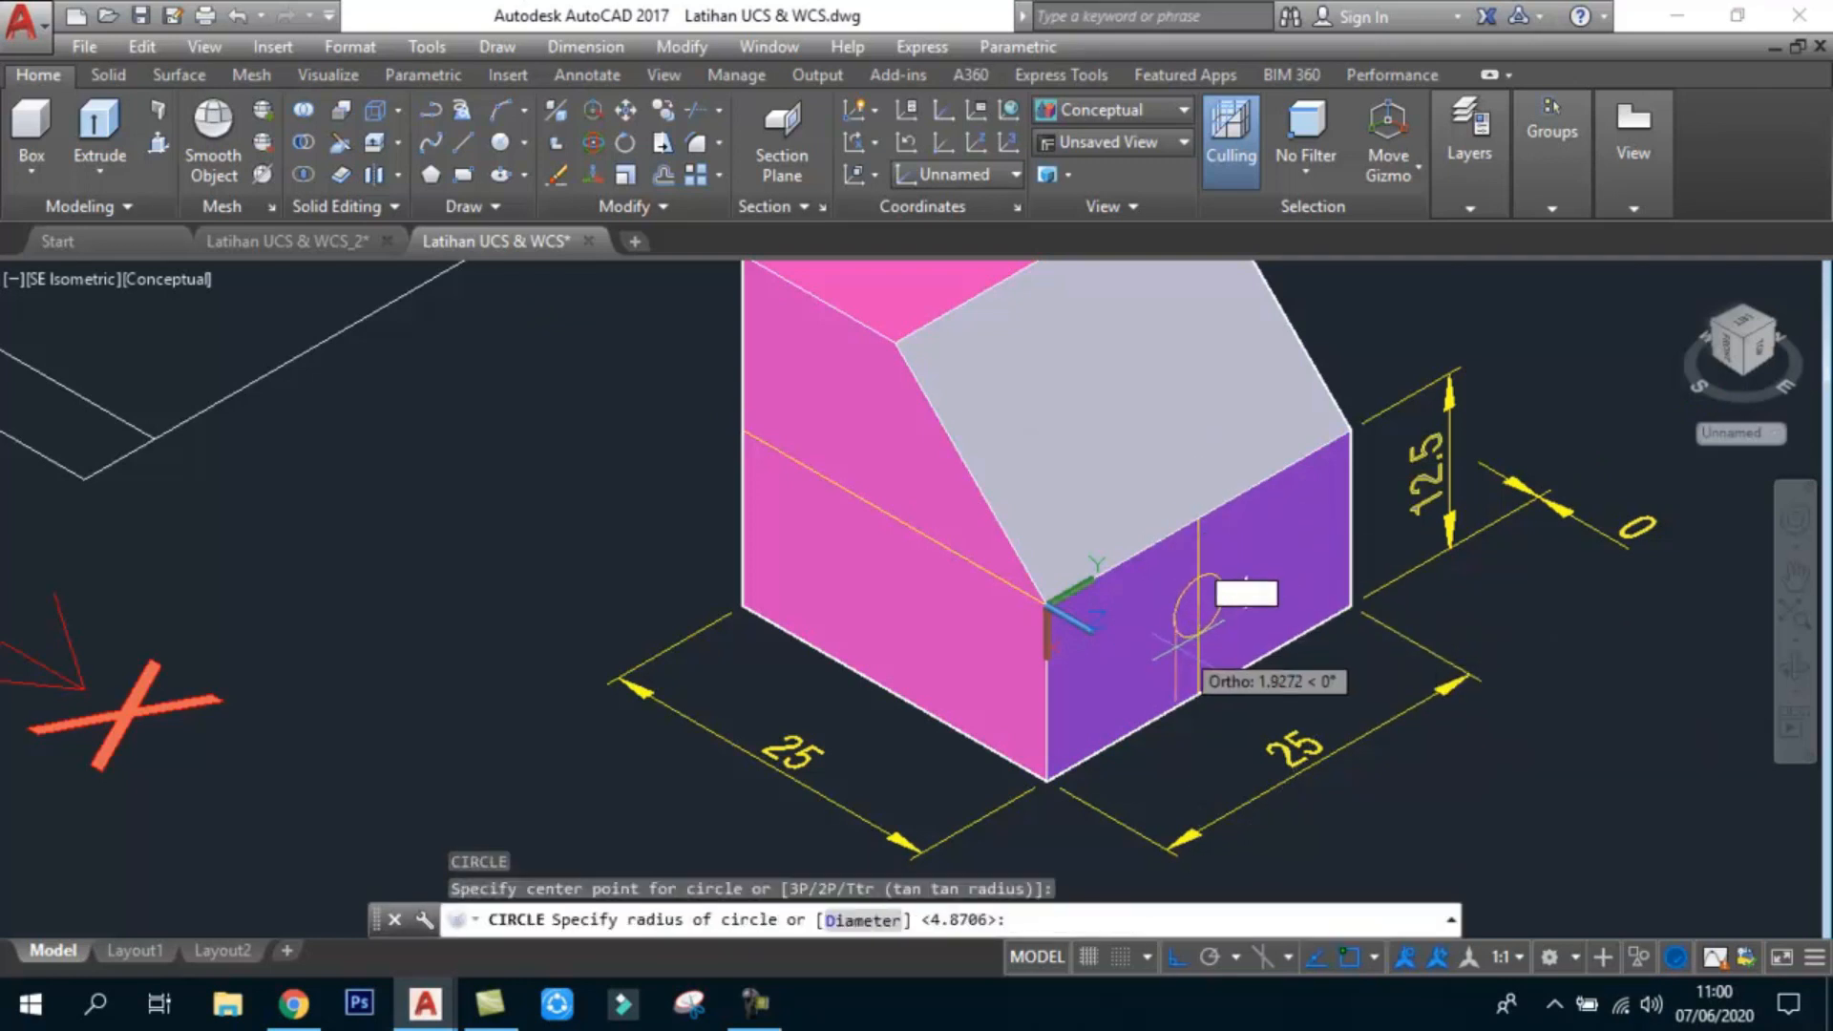
pyautogui.click(1157, 673)
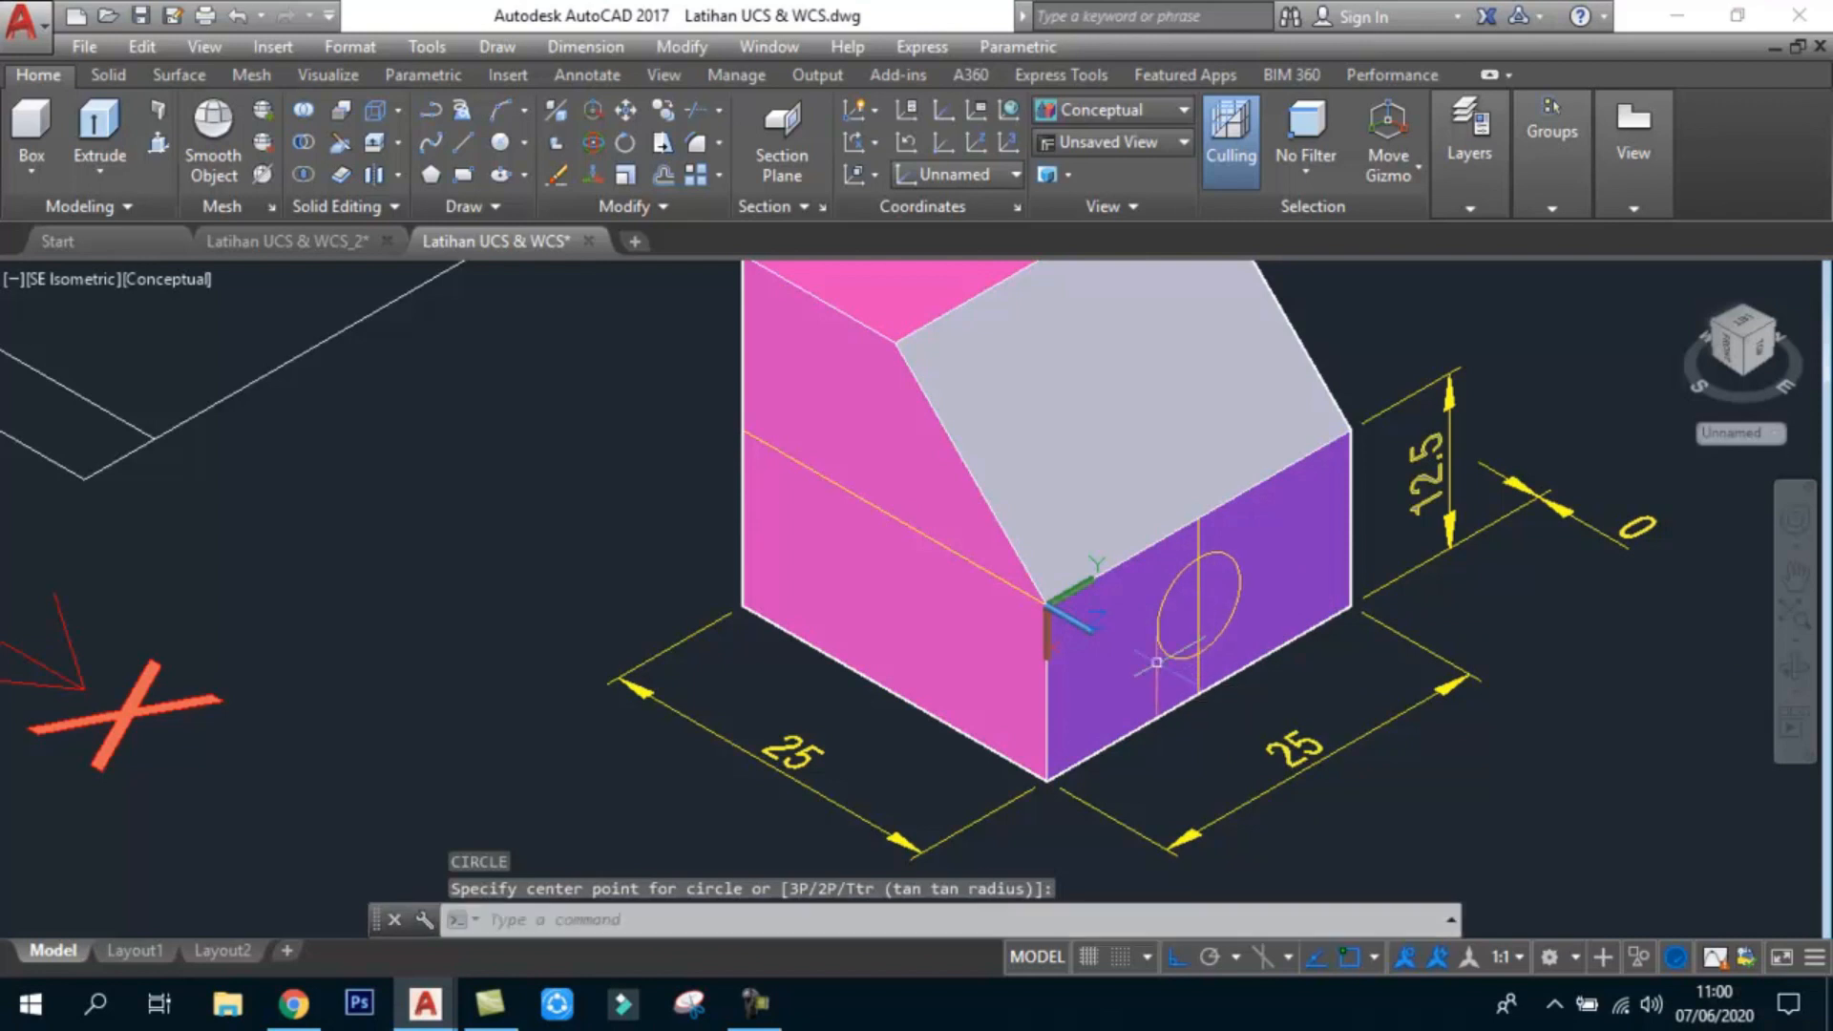
pyautogui.click(100, 124)
pyautogui.click(1238, 557)
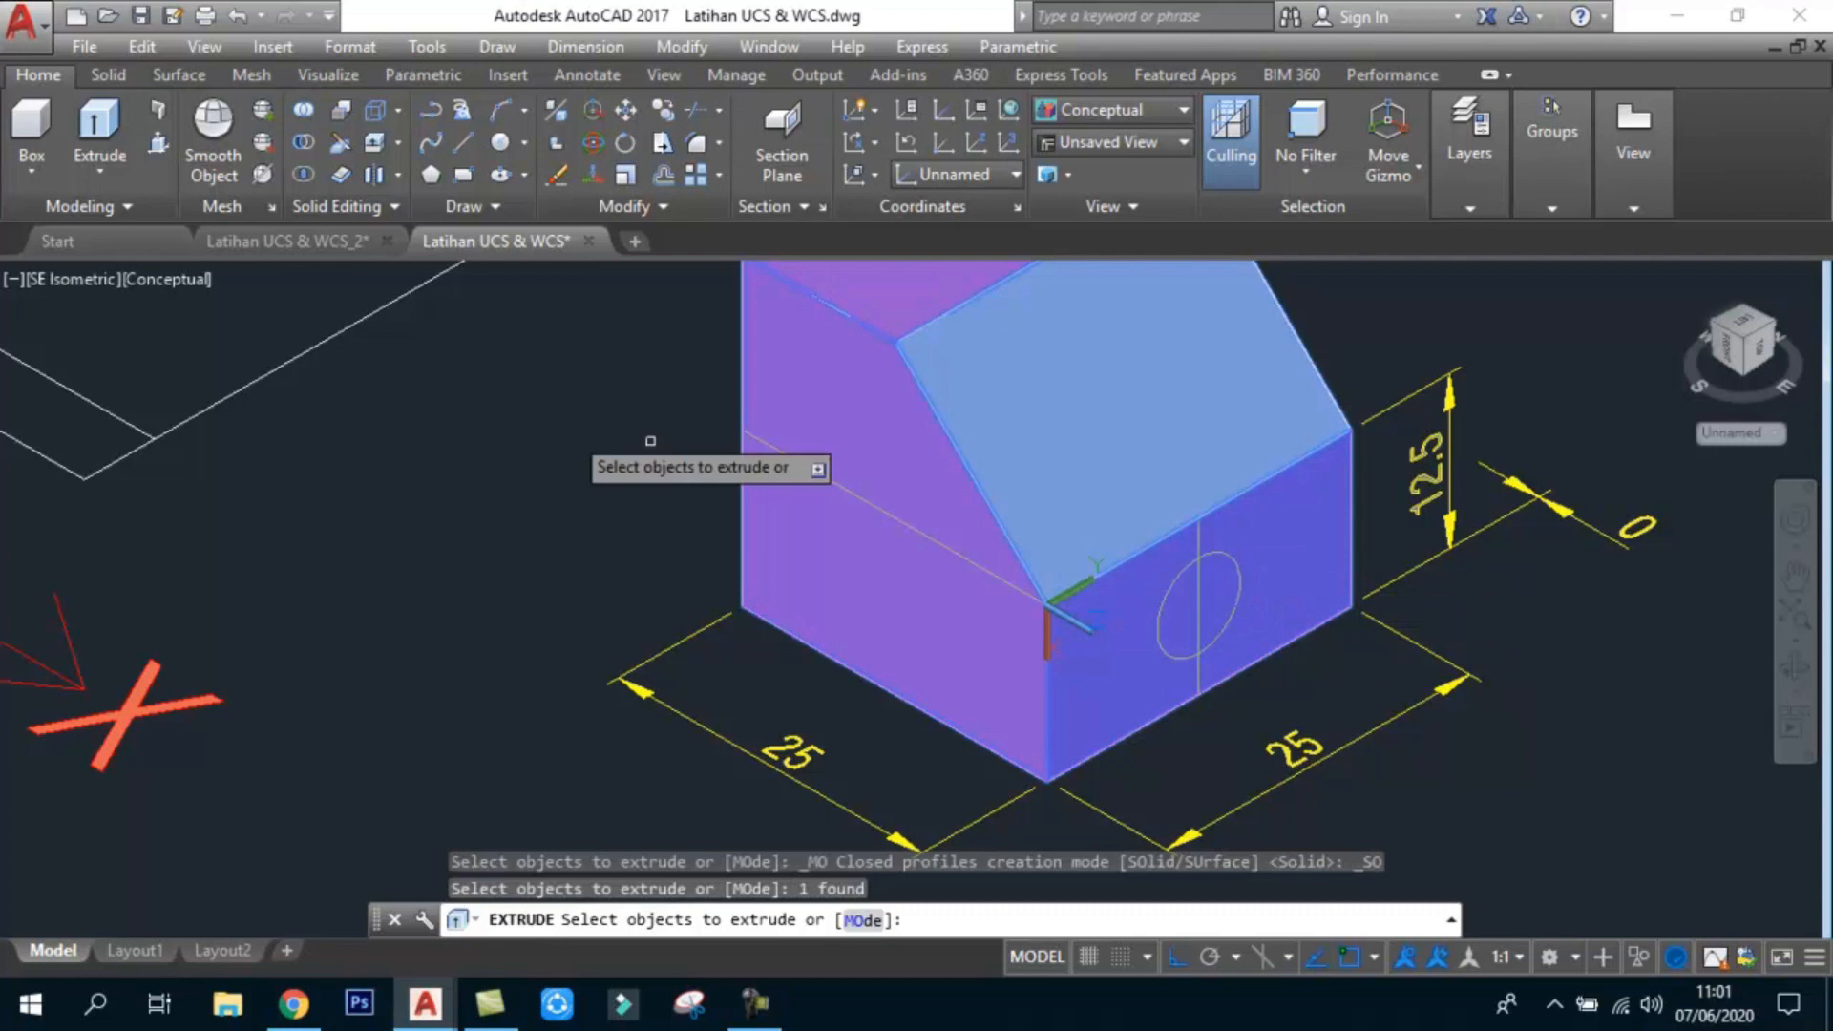
pyautogui.press('Escape')
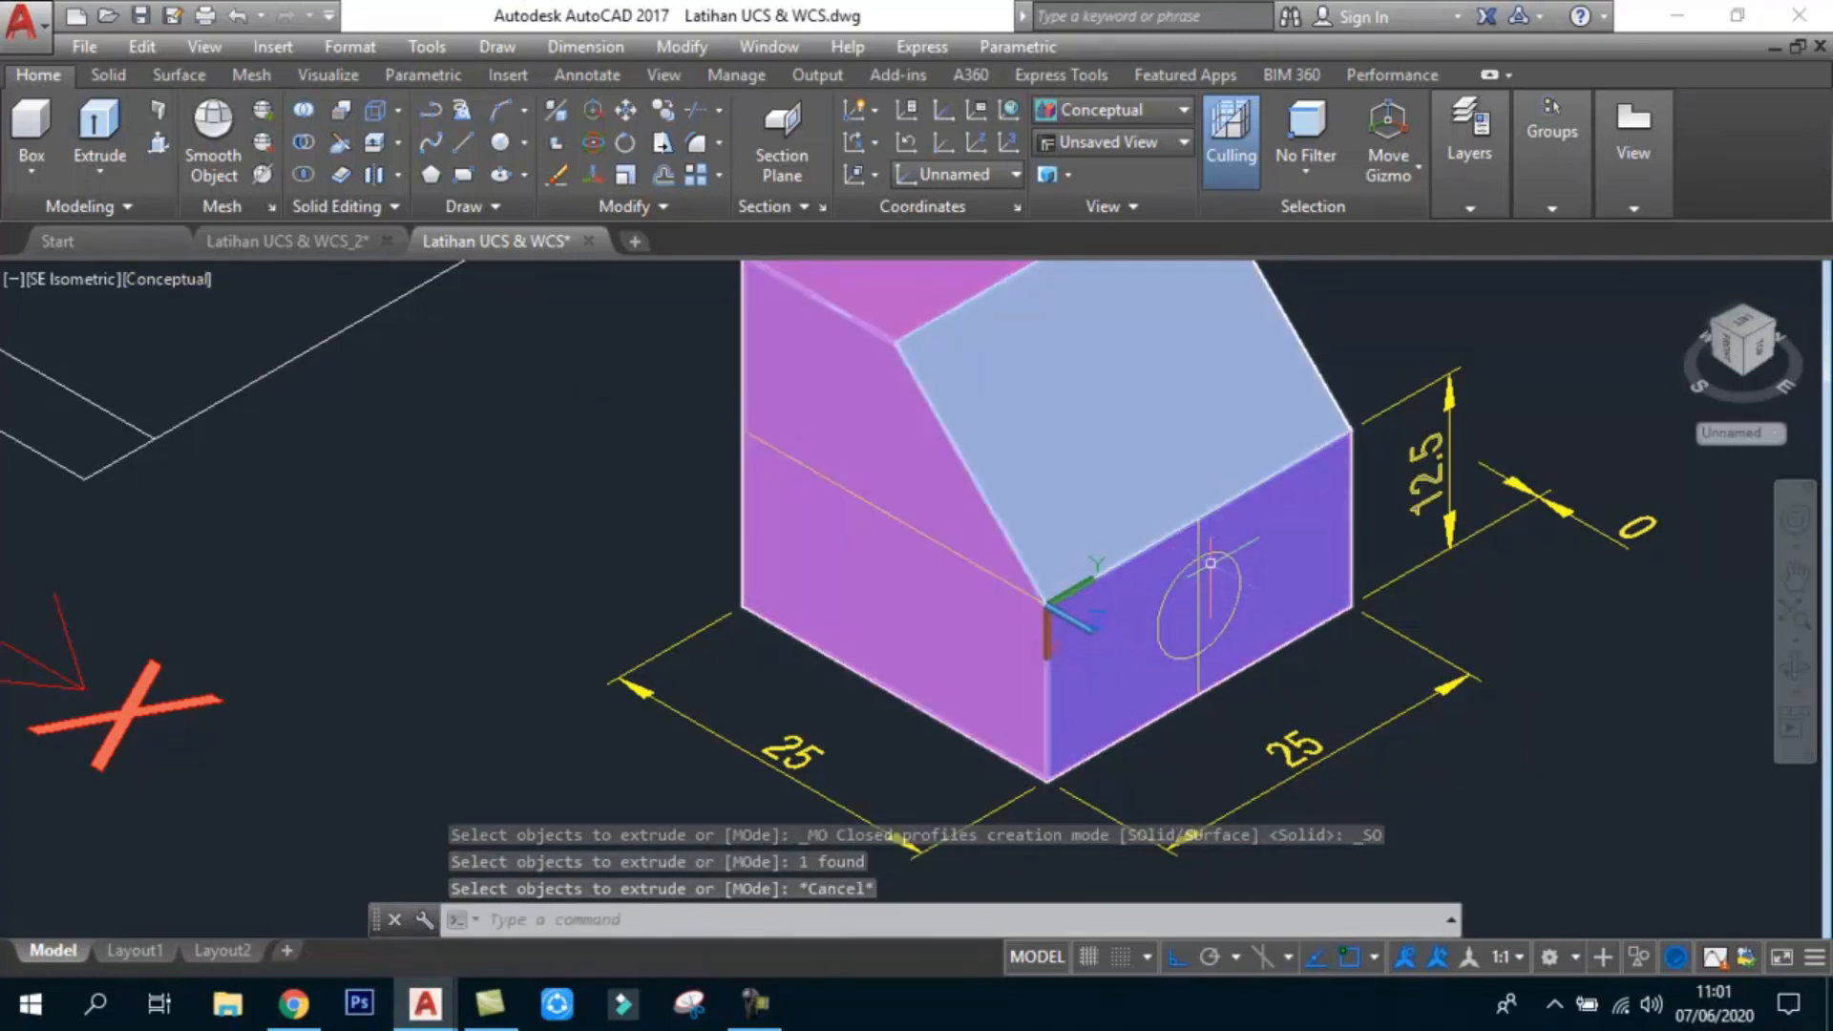
# Step: In 2D Wireframe style, extrude the purple face's circle outward by about 24.3, and restore the Conceptual style
pyautogui.click(179, 278)
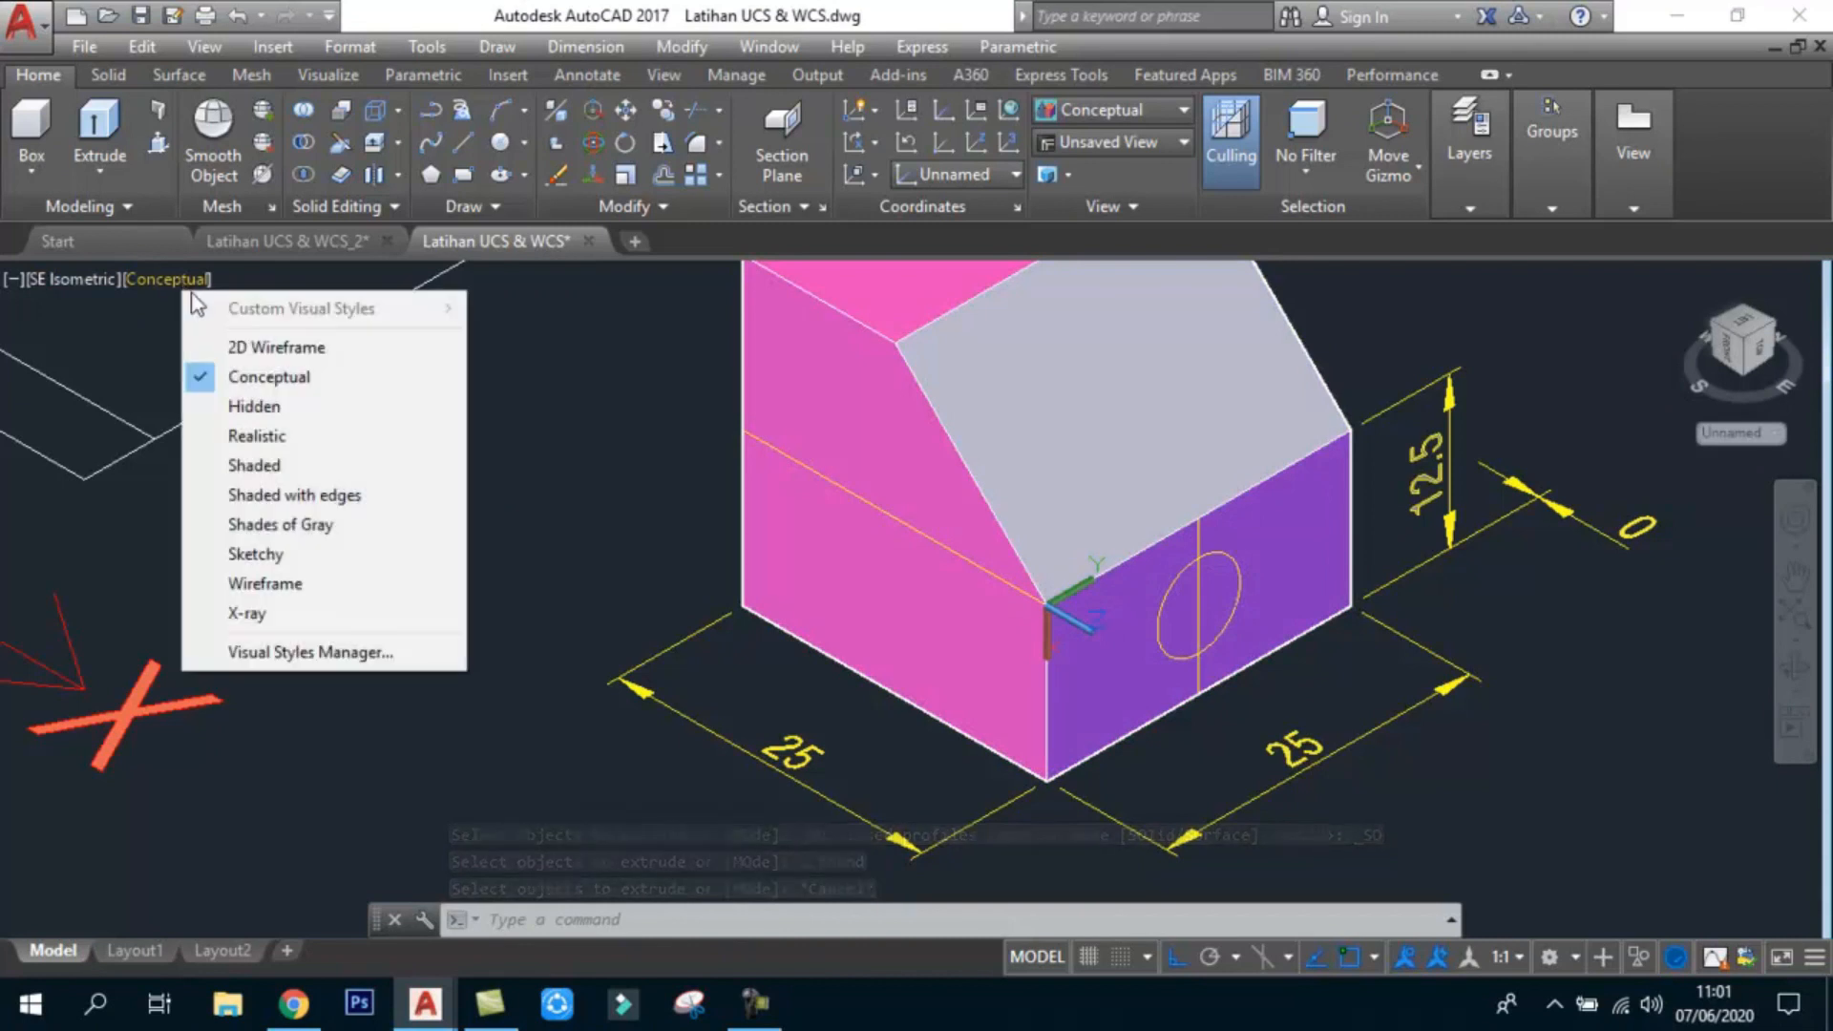
pyautogui.click(241, 342)
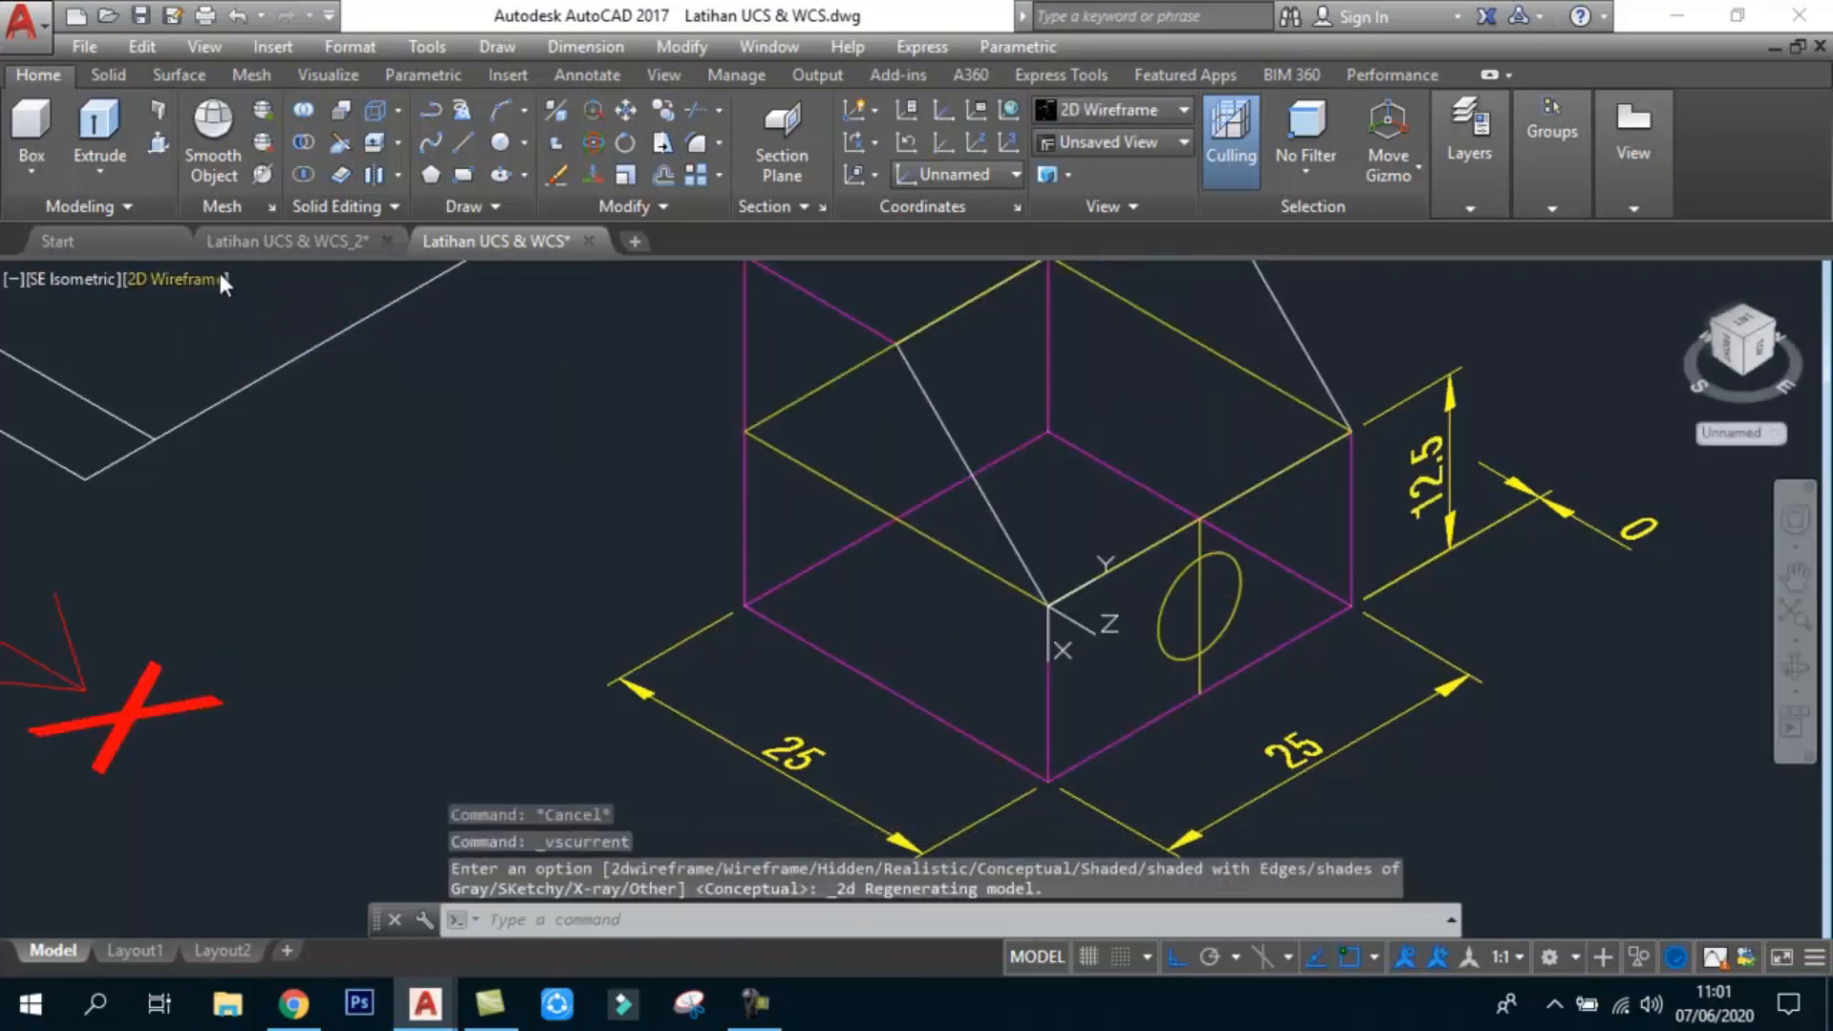
pyautogui.click(125, 139)
pyautogui.click(1239, 577)
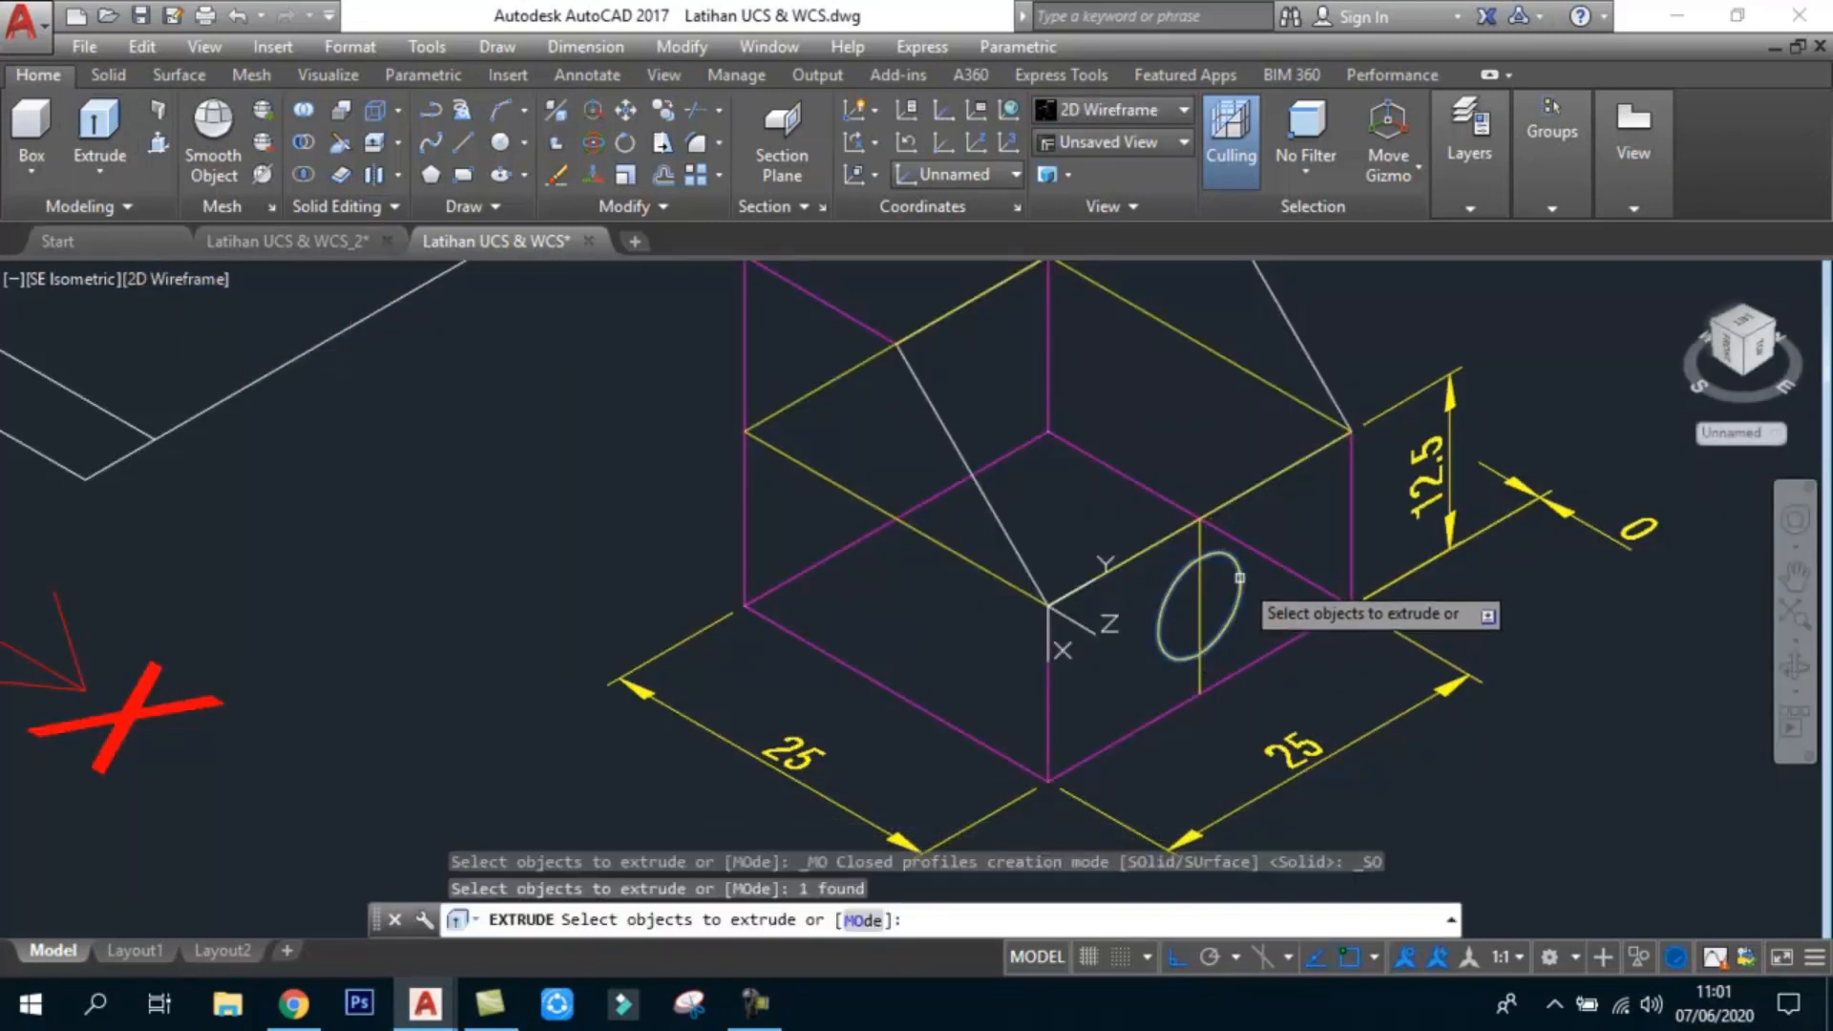
pyautogui.press('Return')
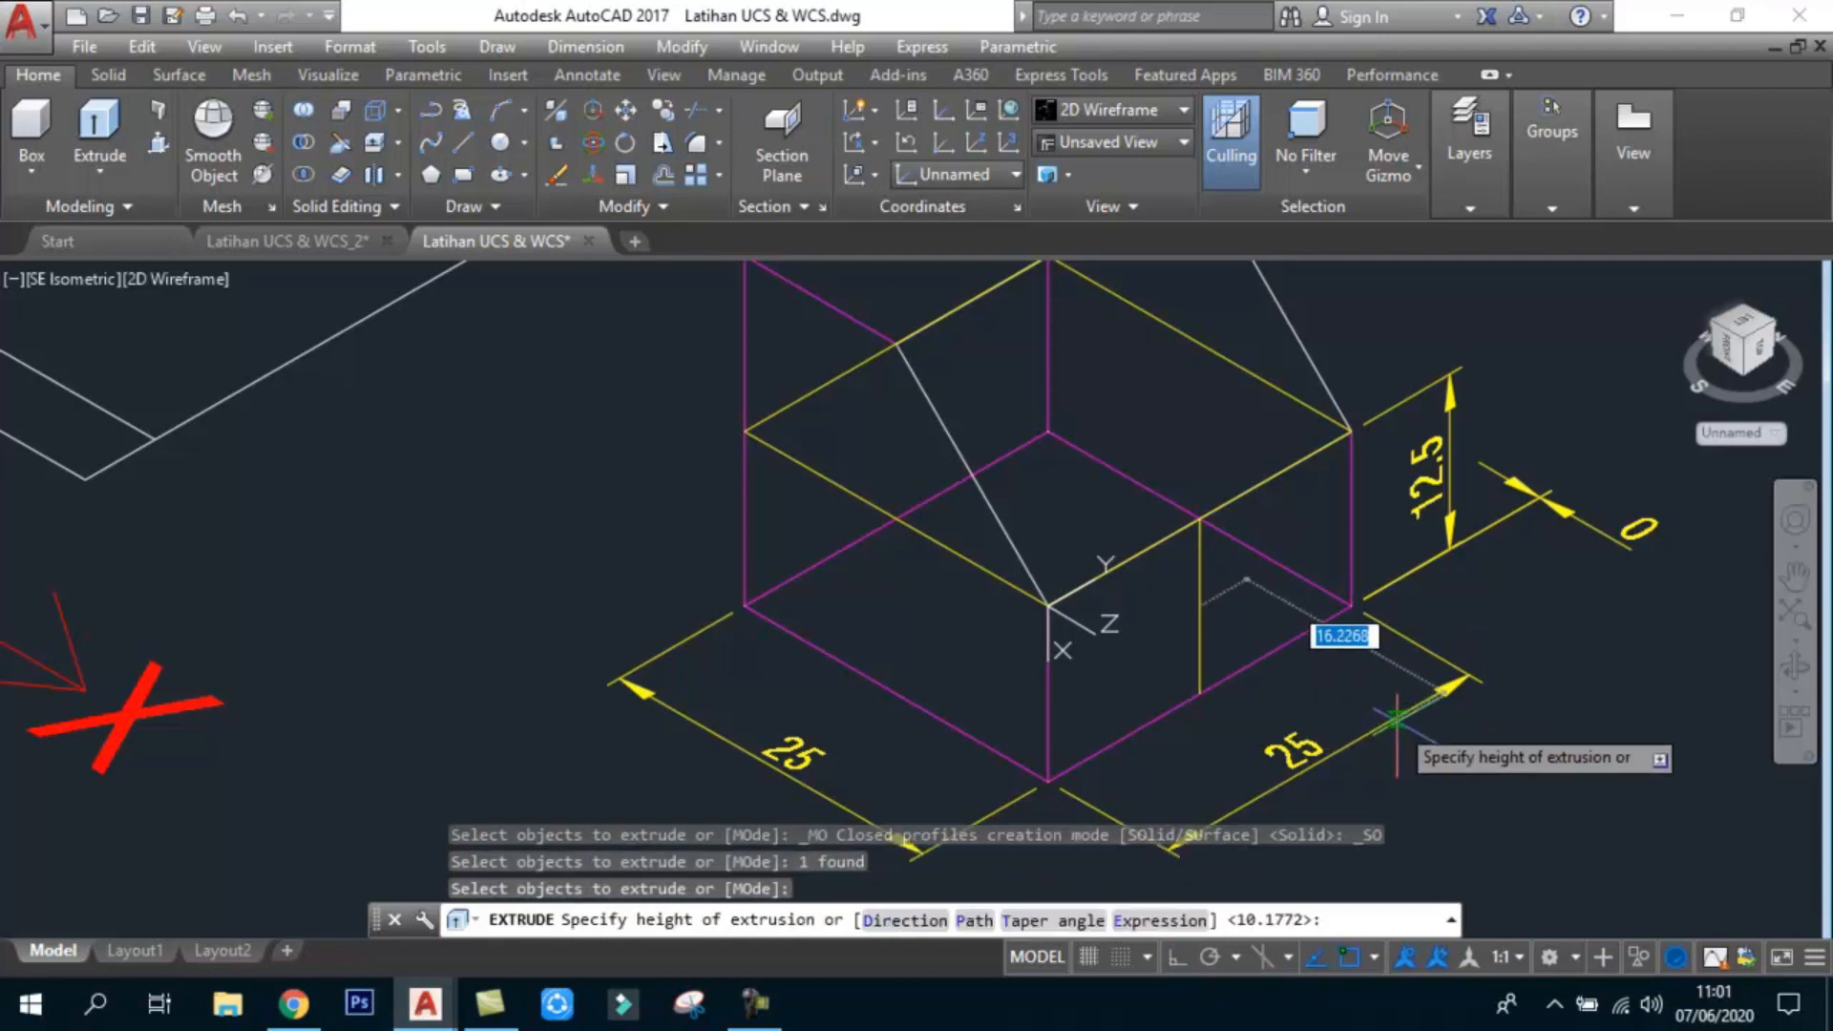
pyautogui.click(209, 279)
pyautogui.click(298, 374)
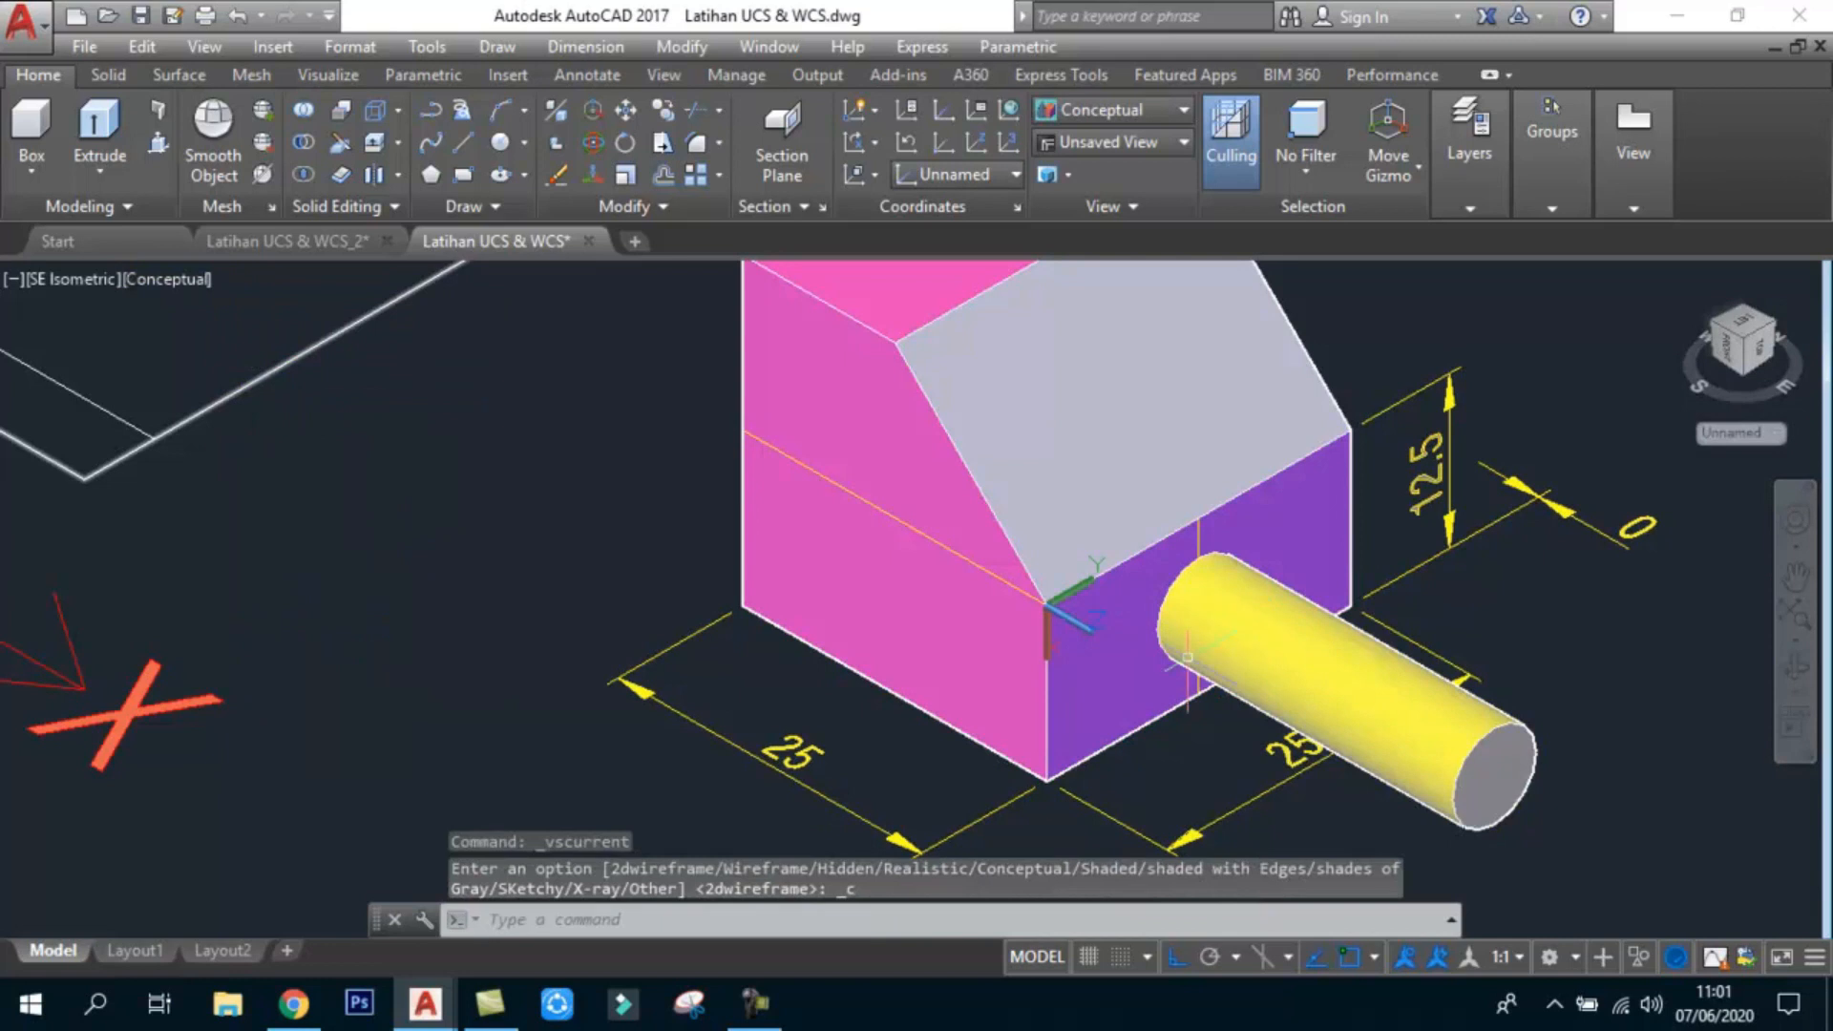
# Step: Redirect the UCS Z axis outward, perpendicular to the block's pink side face, keeping the origin at the base of the slope
pyautogui.moveTo(1489, 738); pyautogui.dragTo(1435, 712, button='middle')
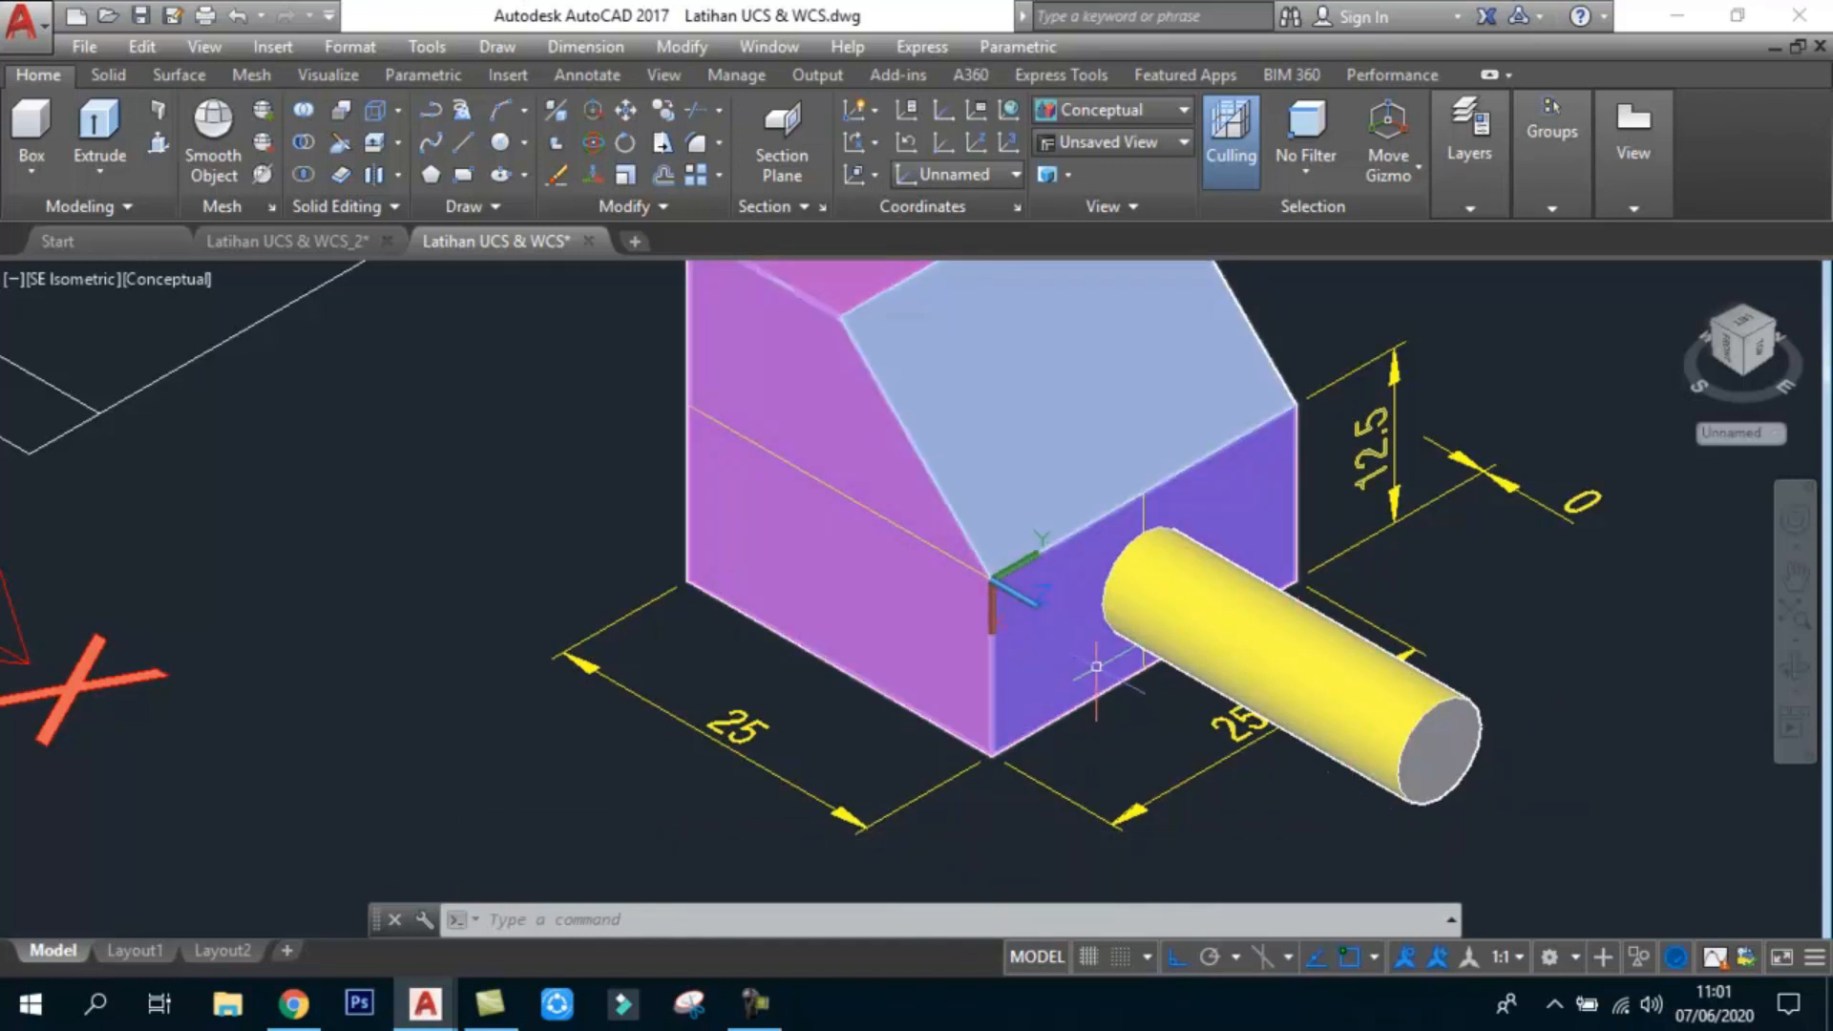
pyautogui.scroll(-4, 1297, 736)
pyautogui.scroll(3, 1143, 635)
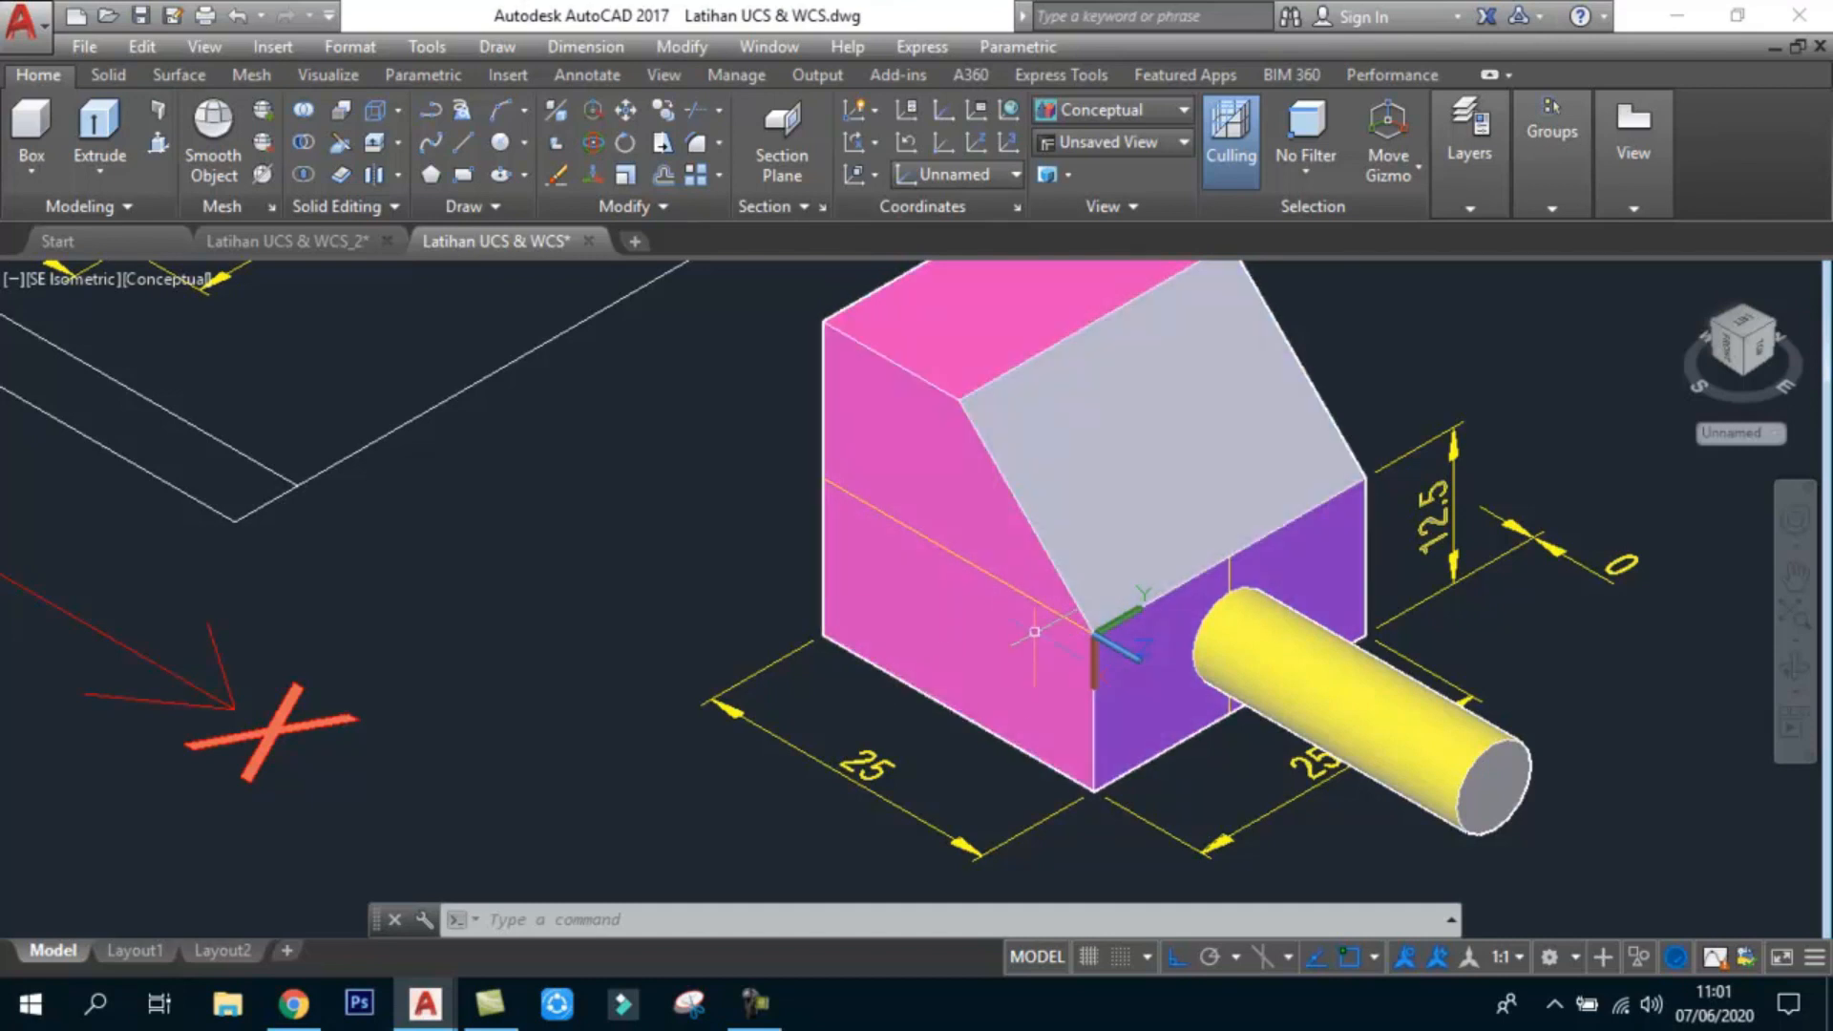
pyautogui.click(1151, 661)
pyautogui.moveTo(1136, 662)
pyautogui.click(1191, 712)
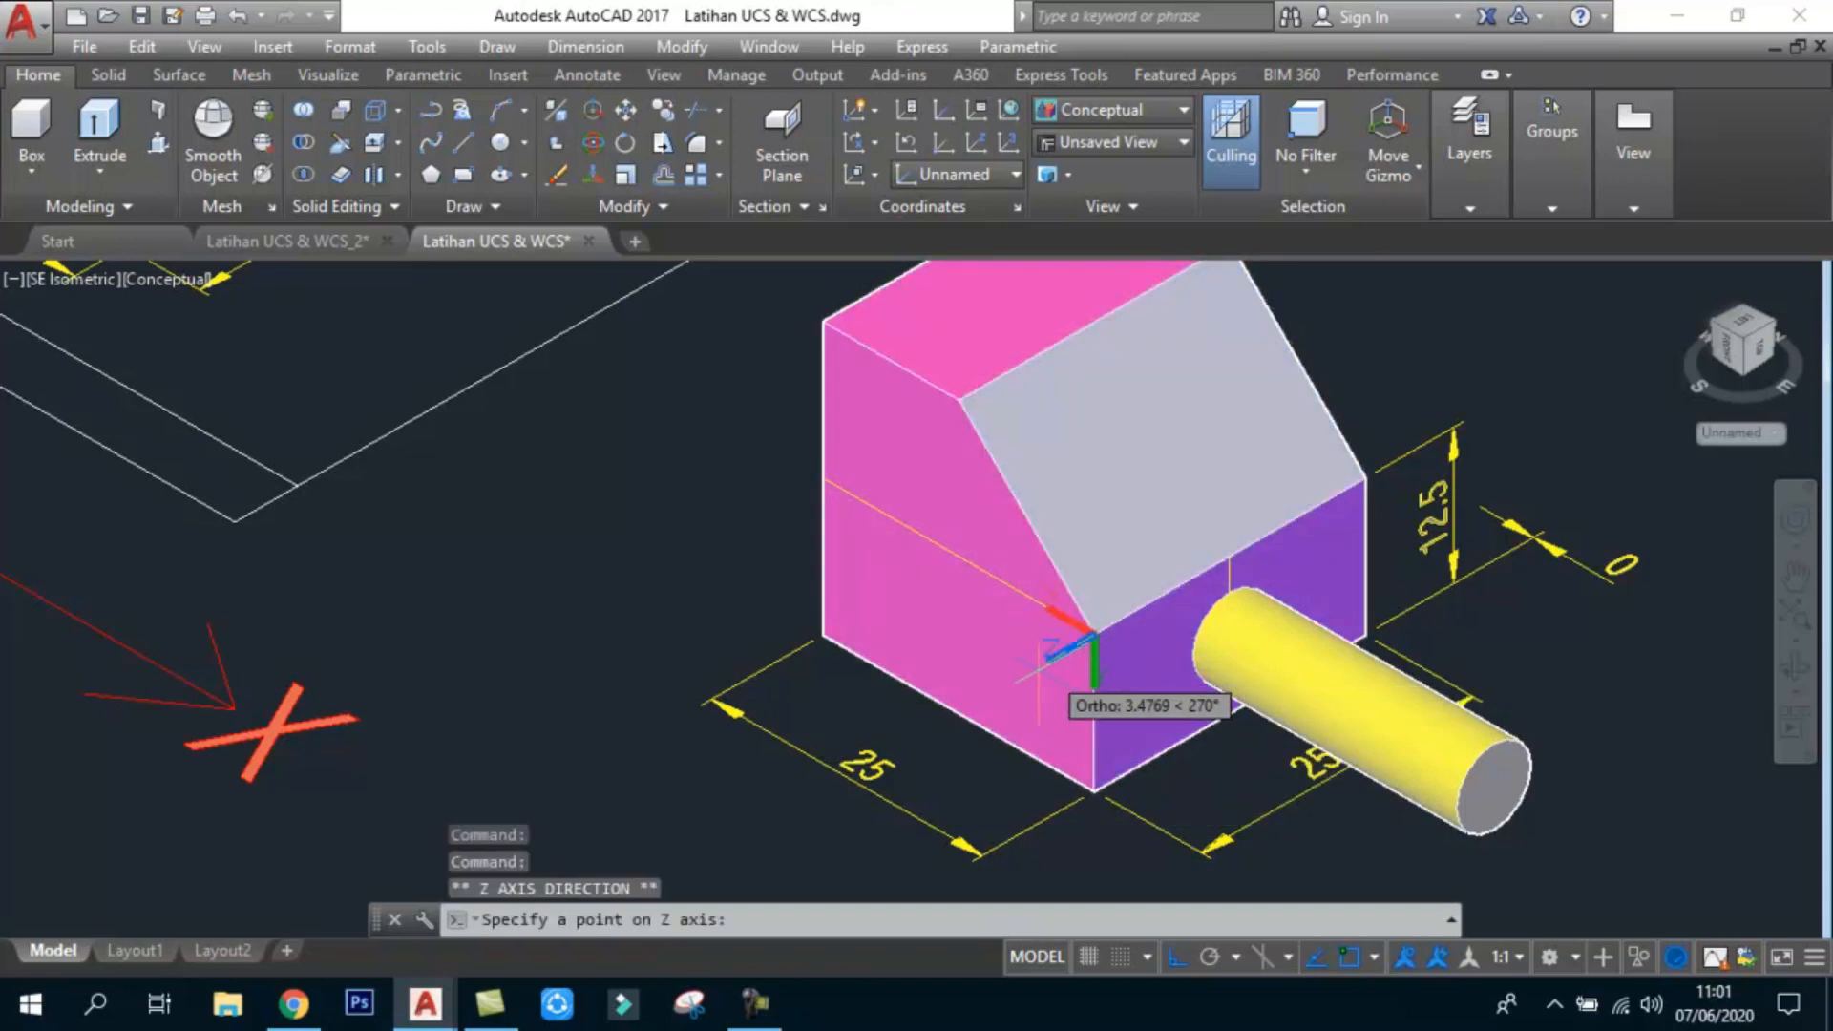
pyautogui.press('Escape')
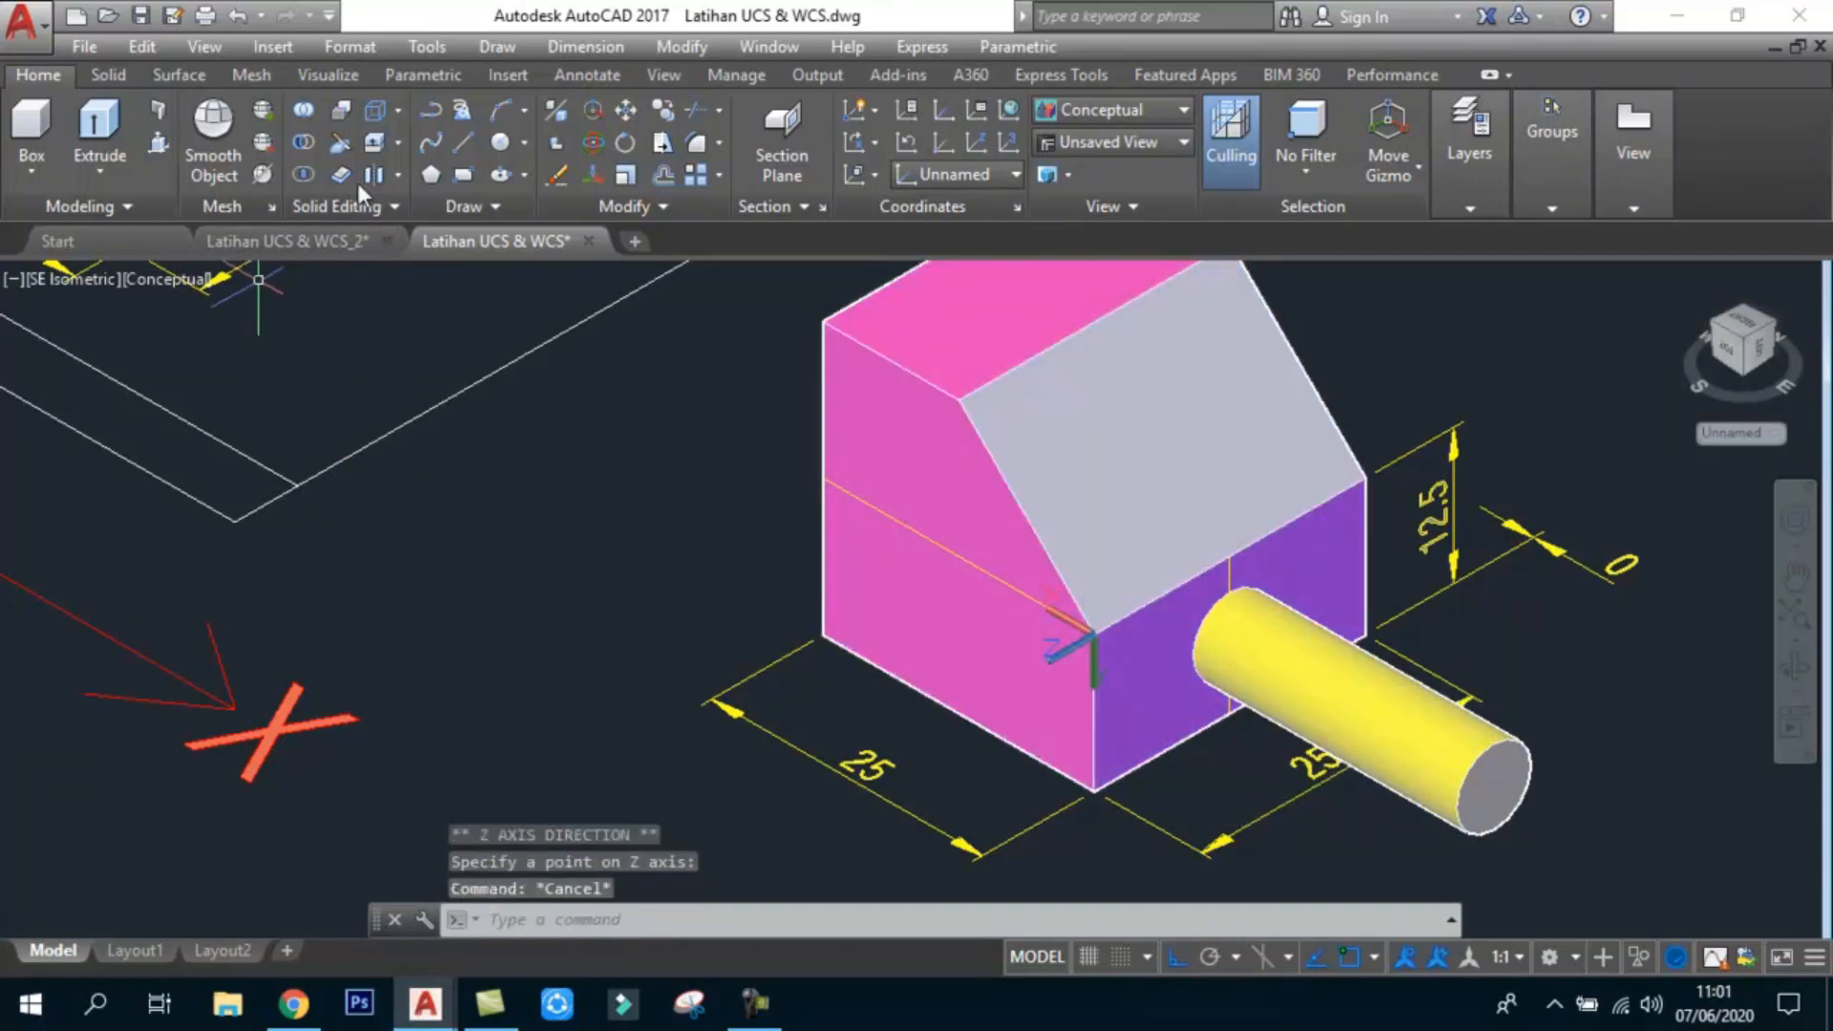
# Step: Draw a circle on the pink side face, centred on the midpoint of its horizontal line
pyautogui.click(506, 143)
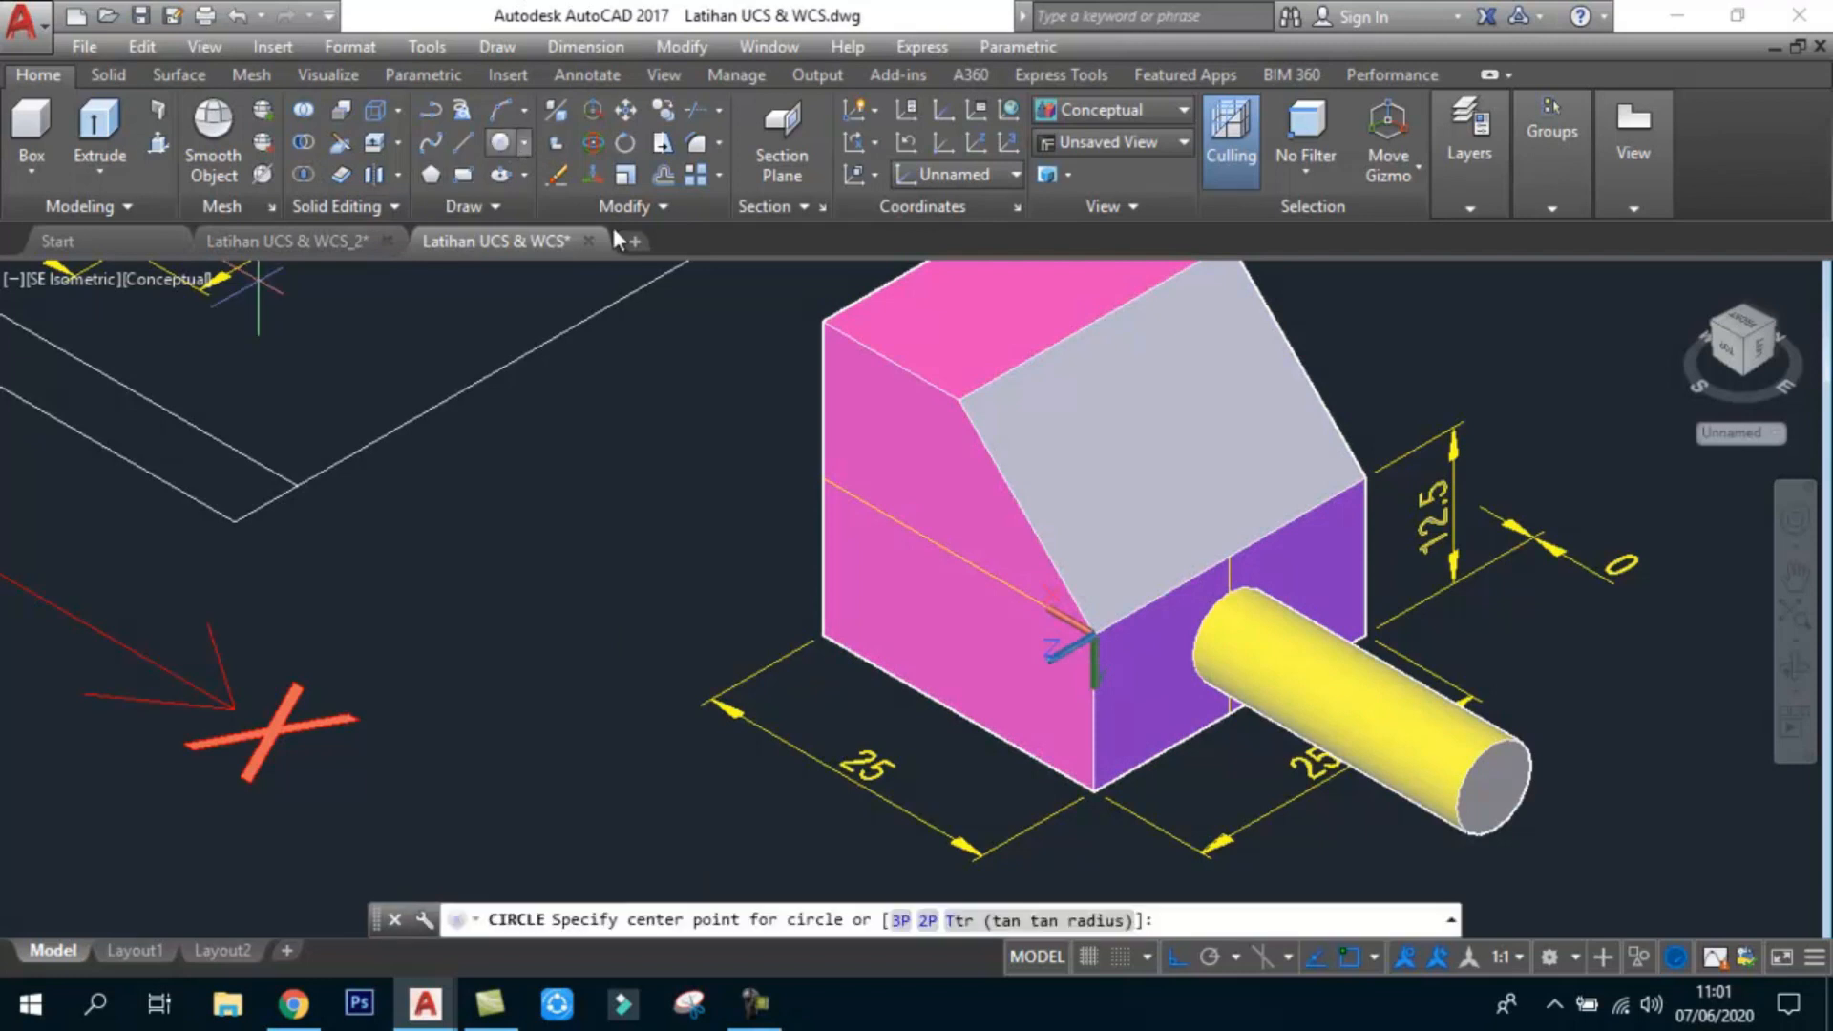
pyautogui.click(958, 556)
pyautogui.click(977, 615)
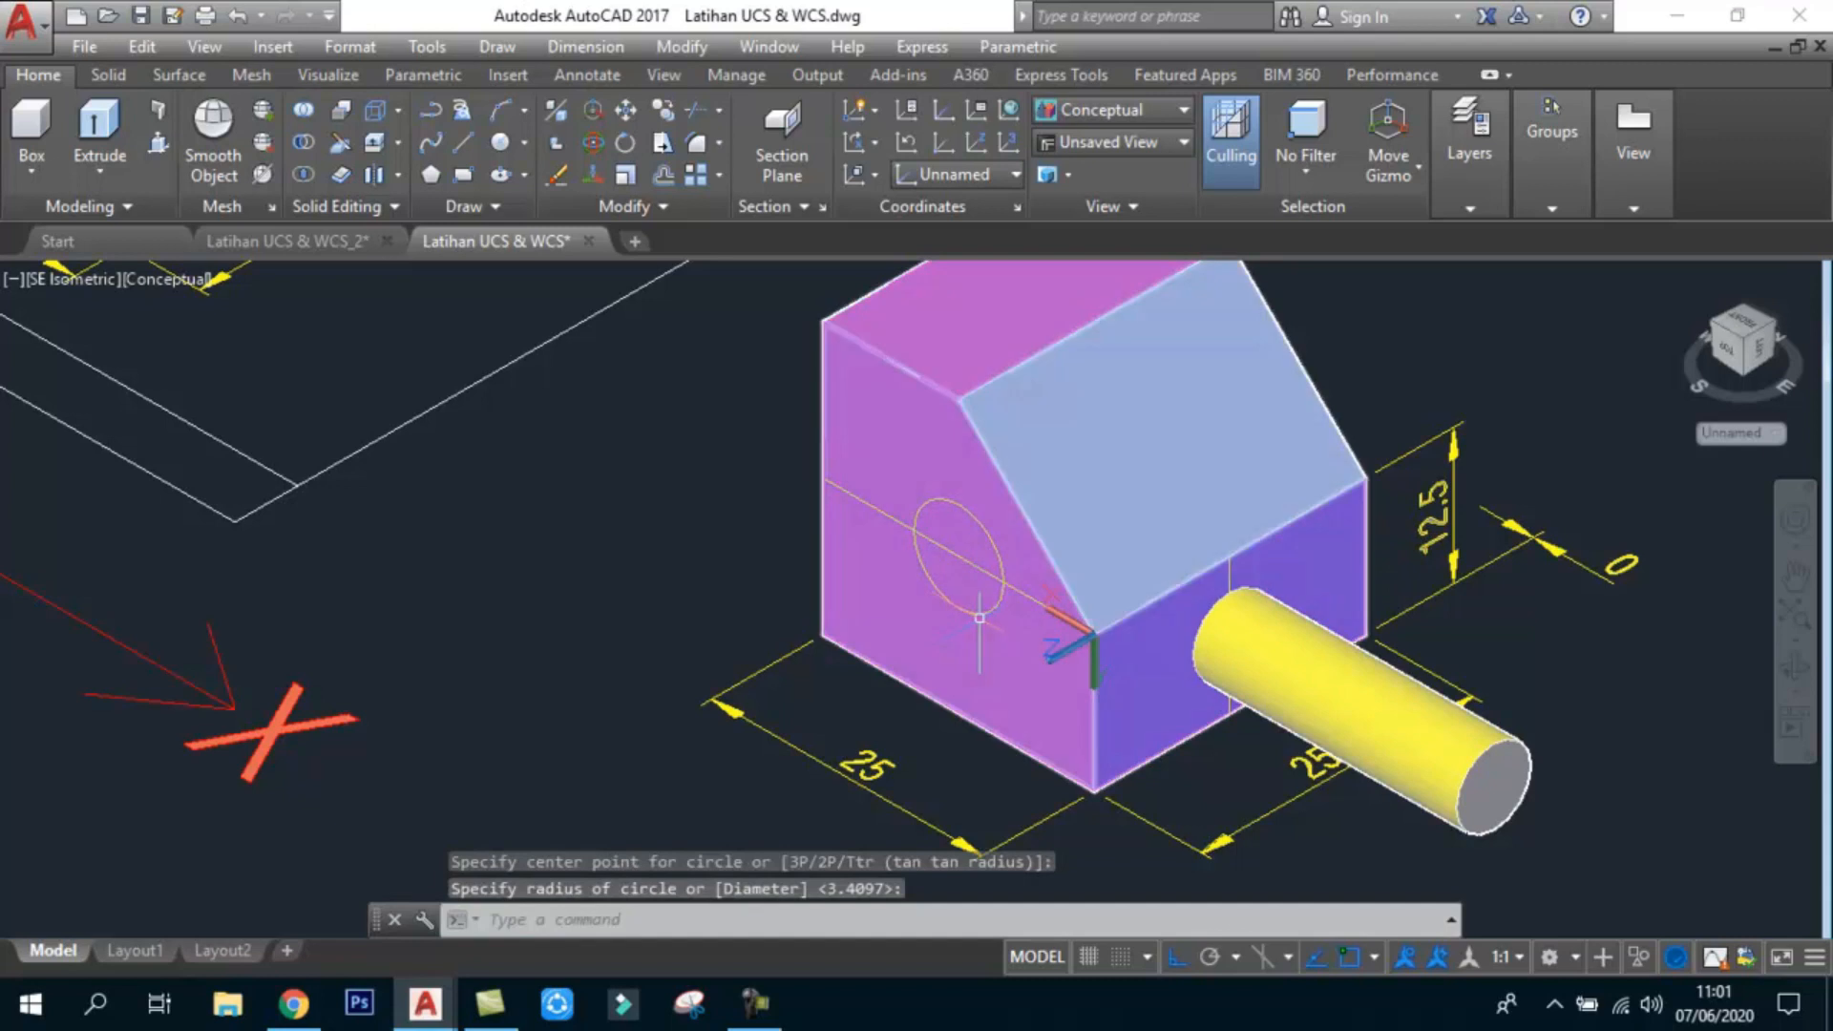
# Step: In 2D Wireframe style, extrude the pink side face's circle outward into a cylinder, and restore the Conceptual style
pyautogui.click(154, 277)
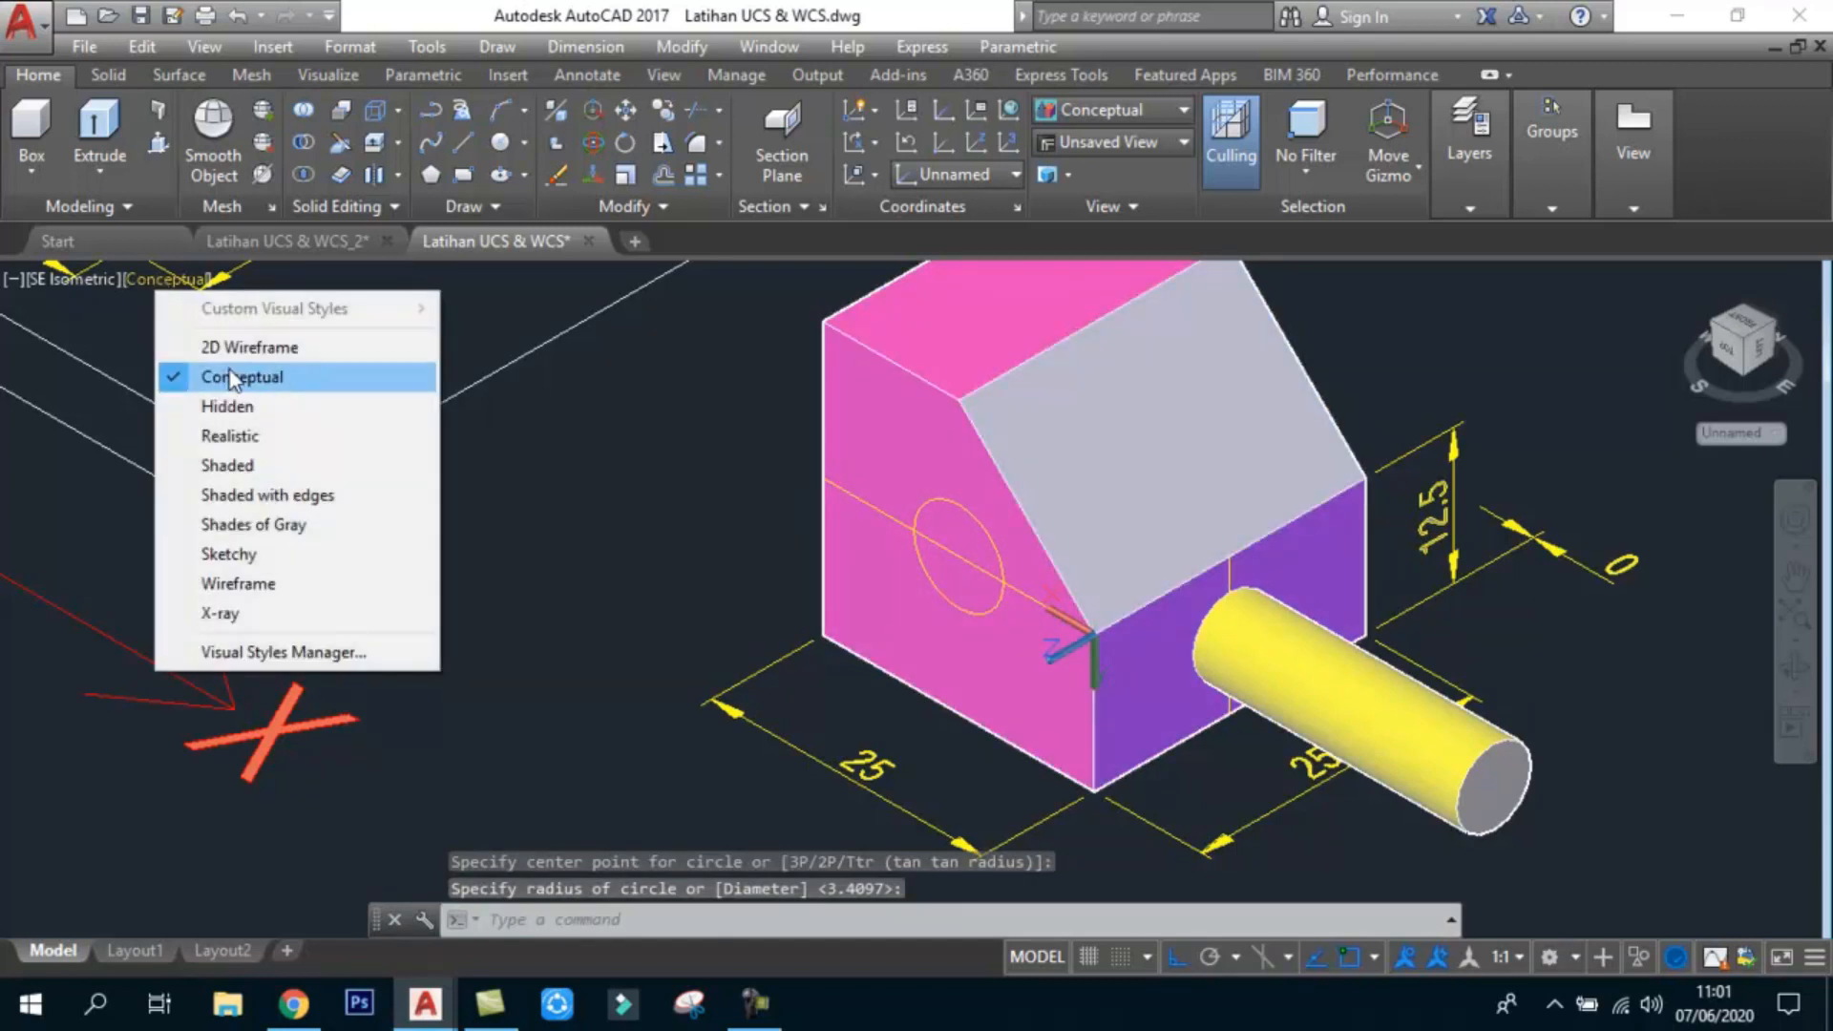
pyautogui.click(252, 349)
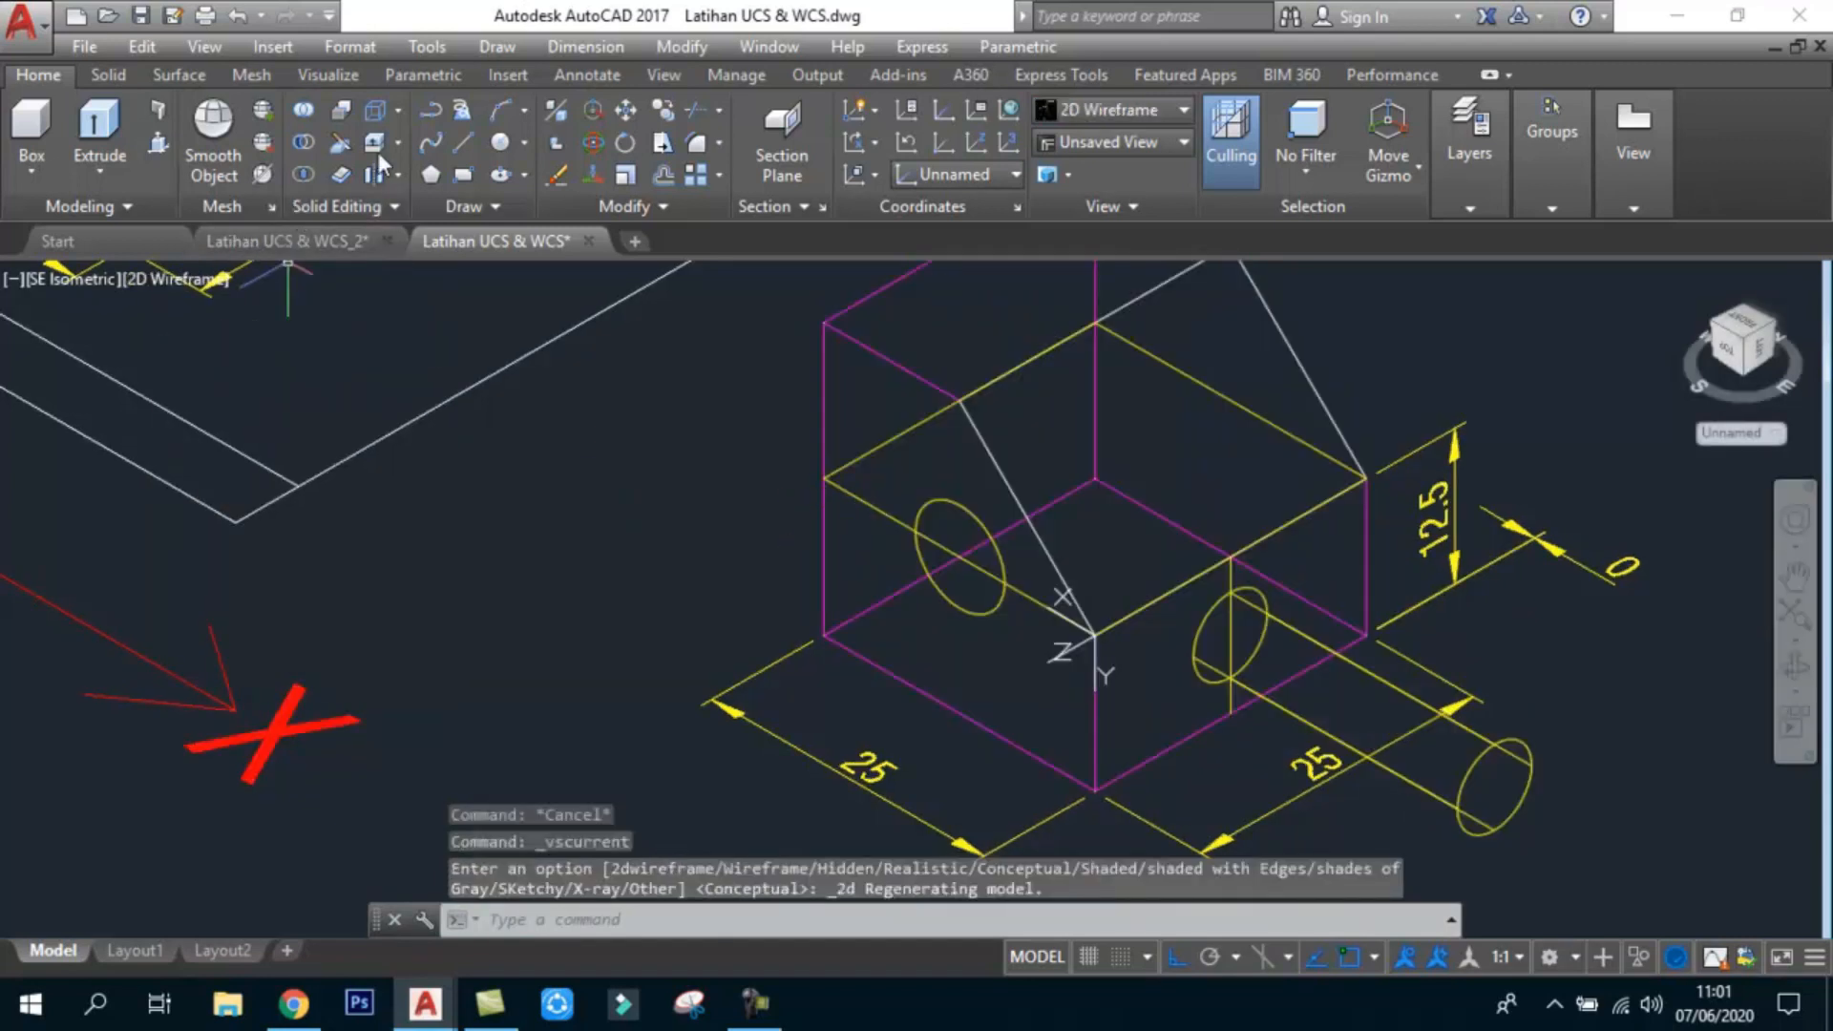
pyautogui.click(100, 129)
pyautogui.click(938, 498)
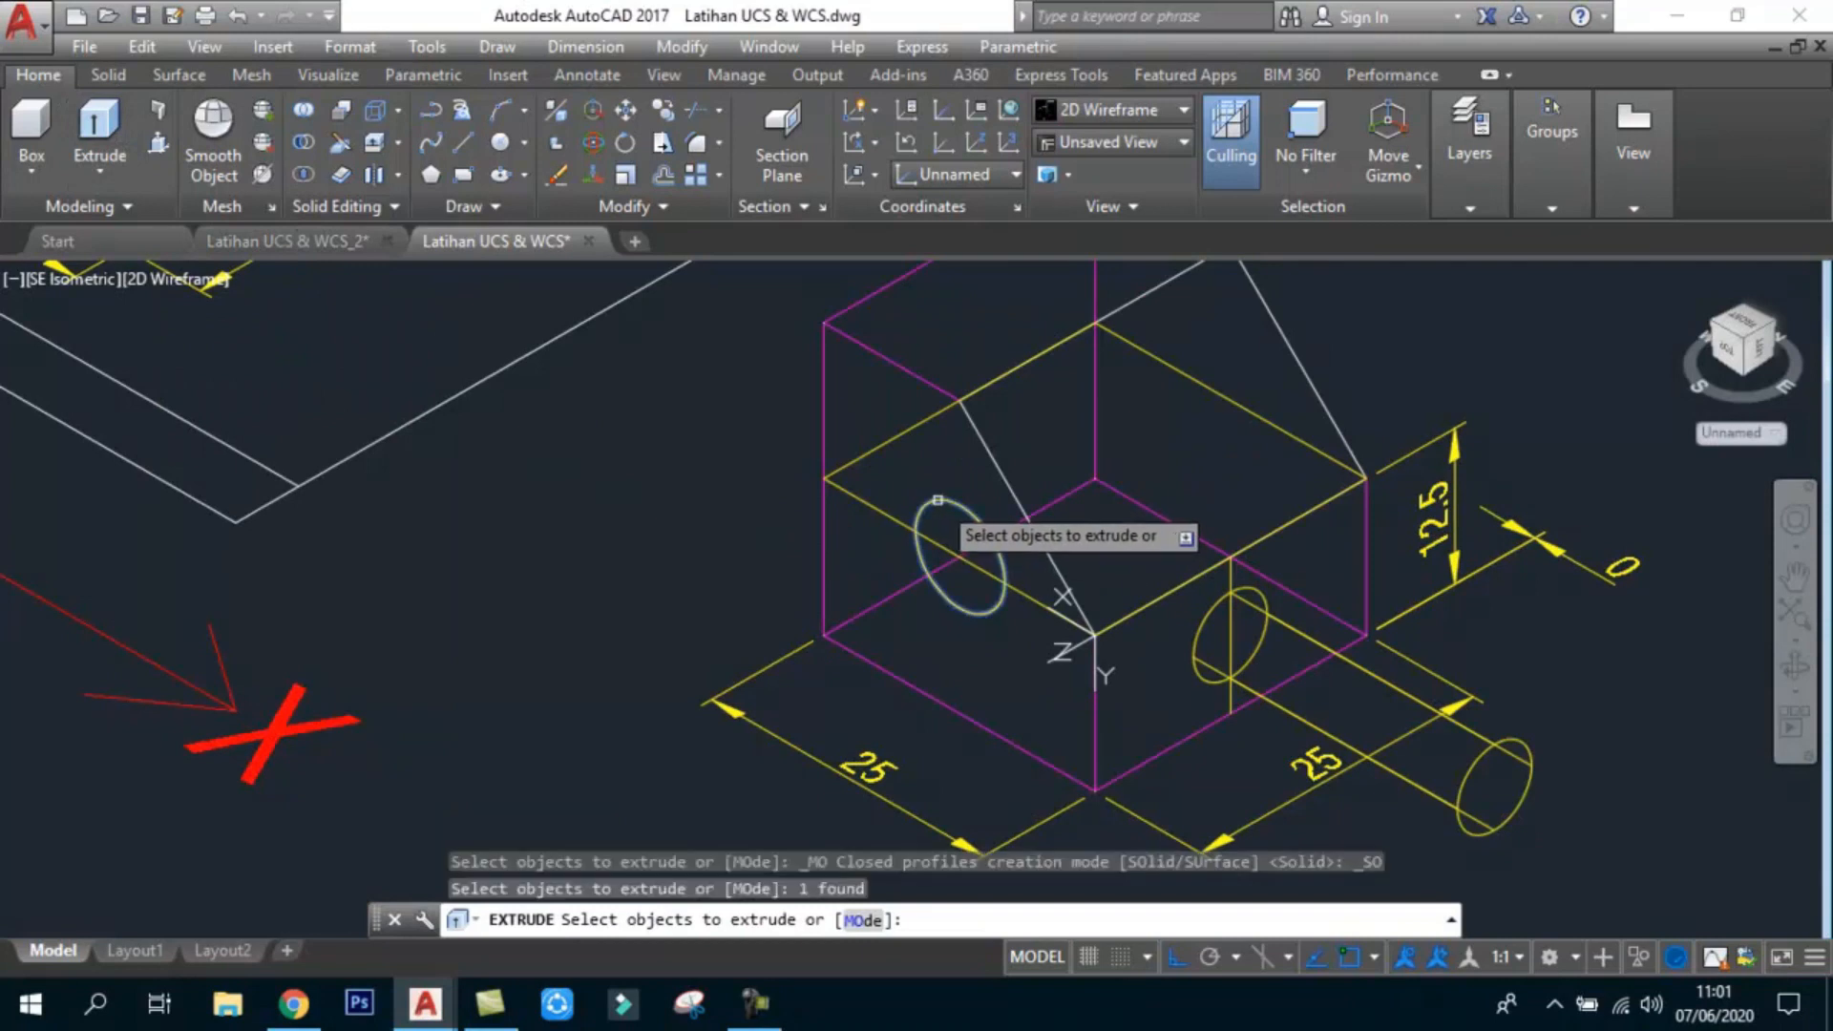
pyautogui.press('Return')
pyautogui.click(707, 639)
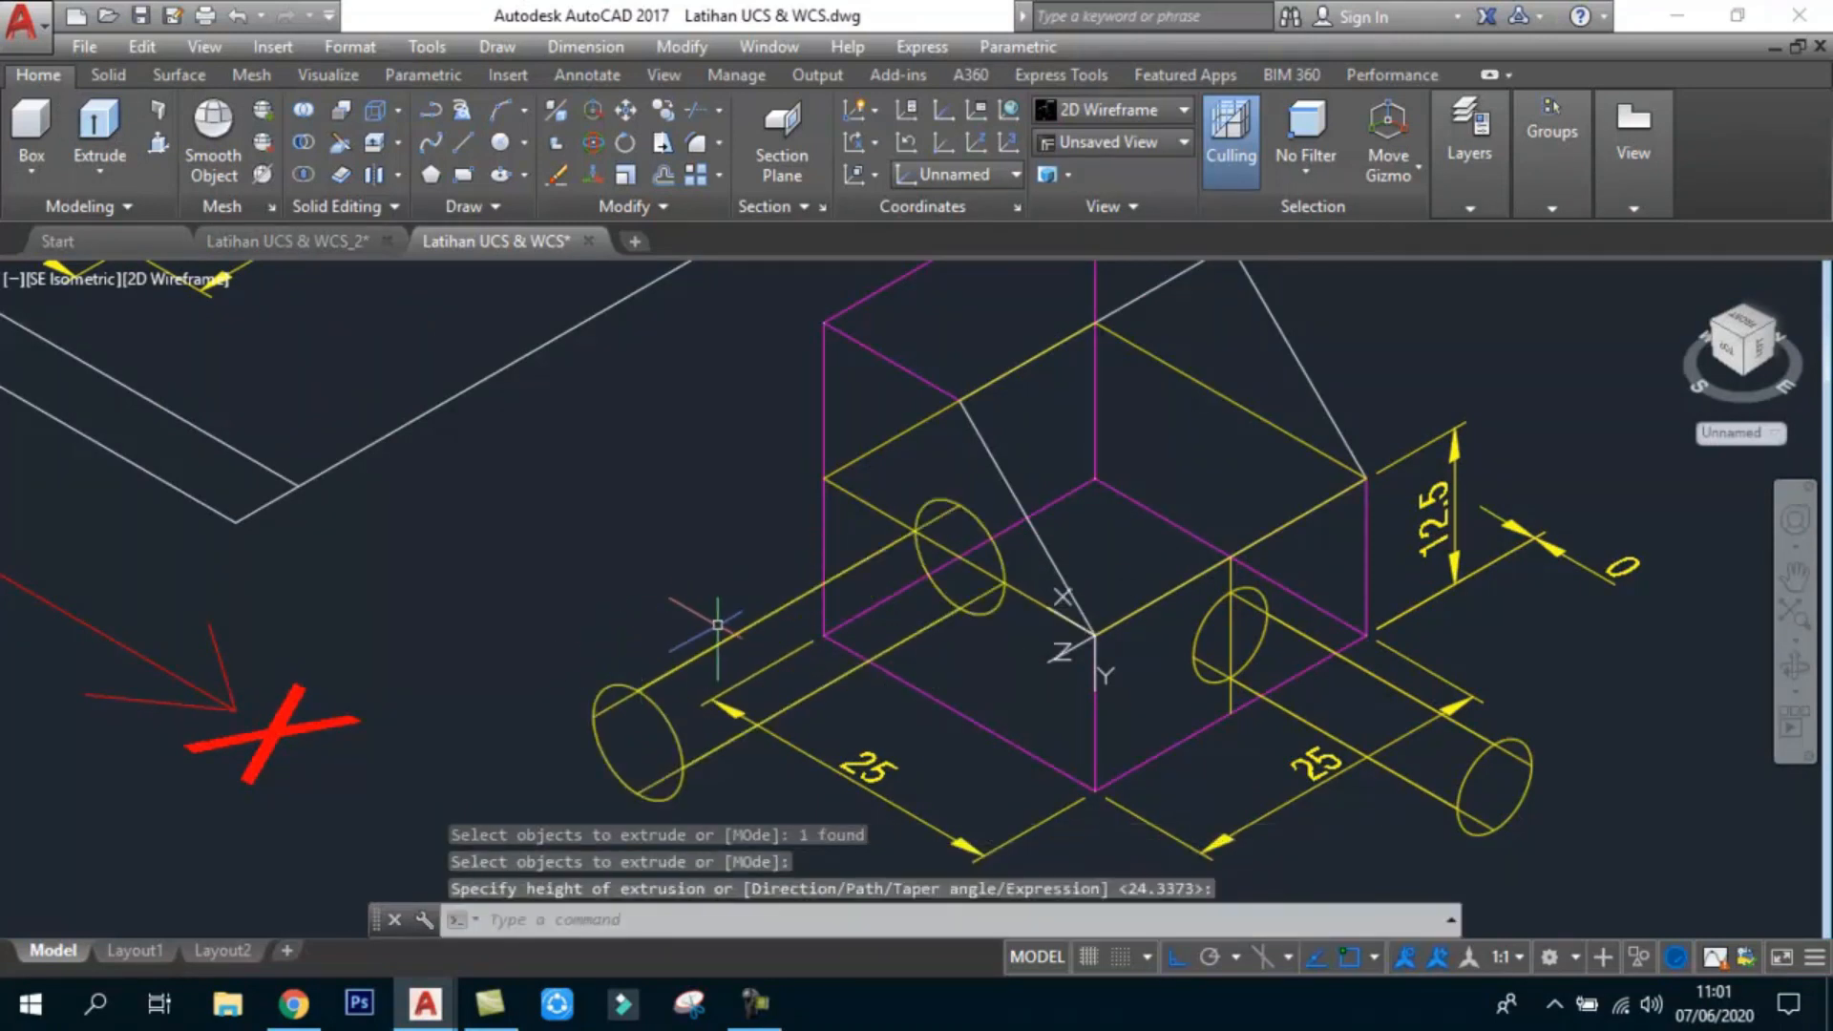
pyautogui.scroll(-3, 929, 603)
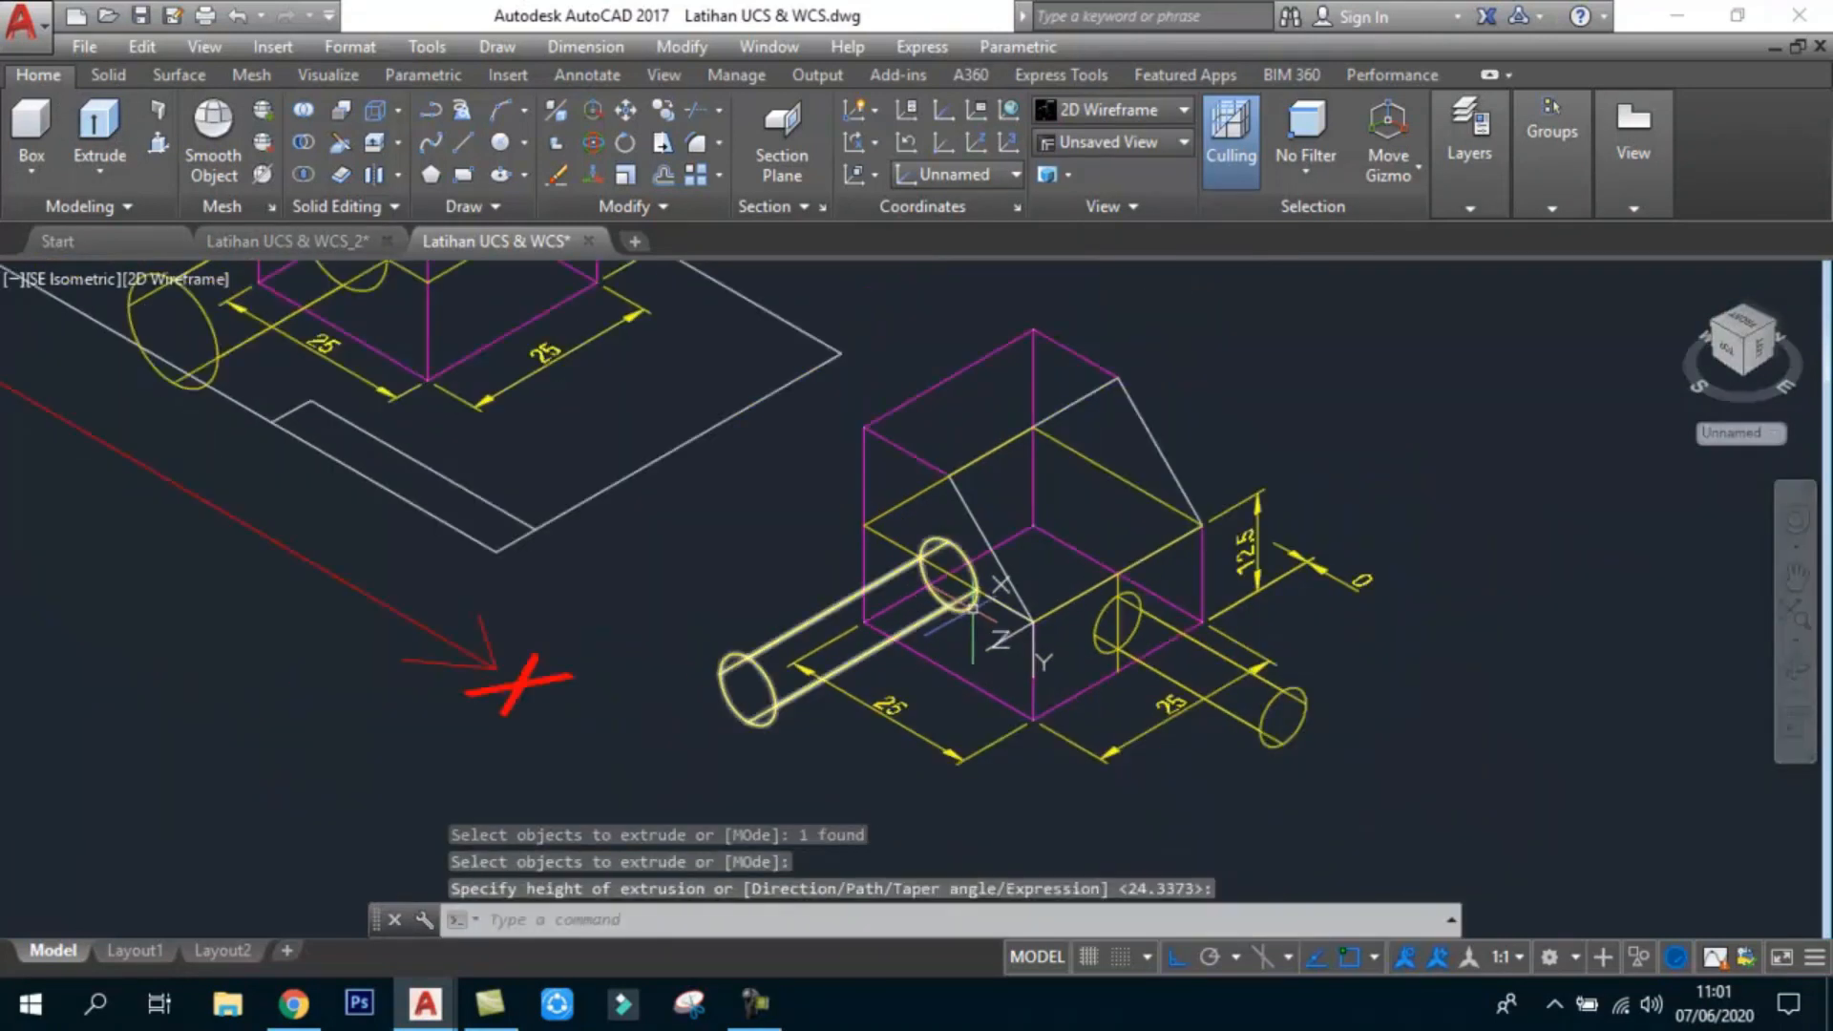
pyautogui.click(163, 276)
pyautogui.click(277, 371)
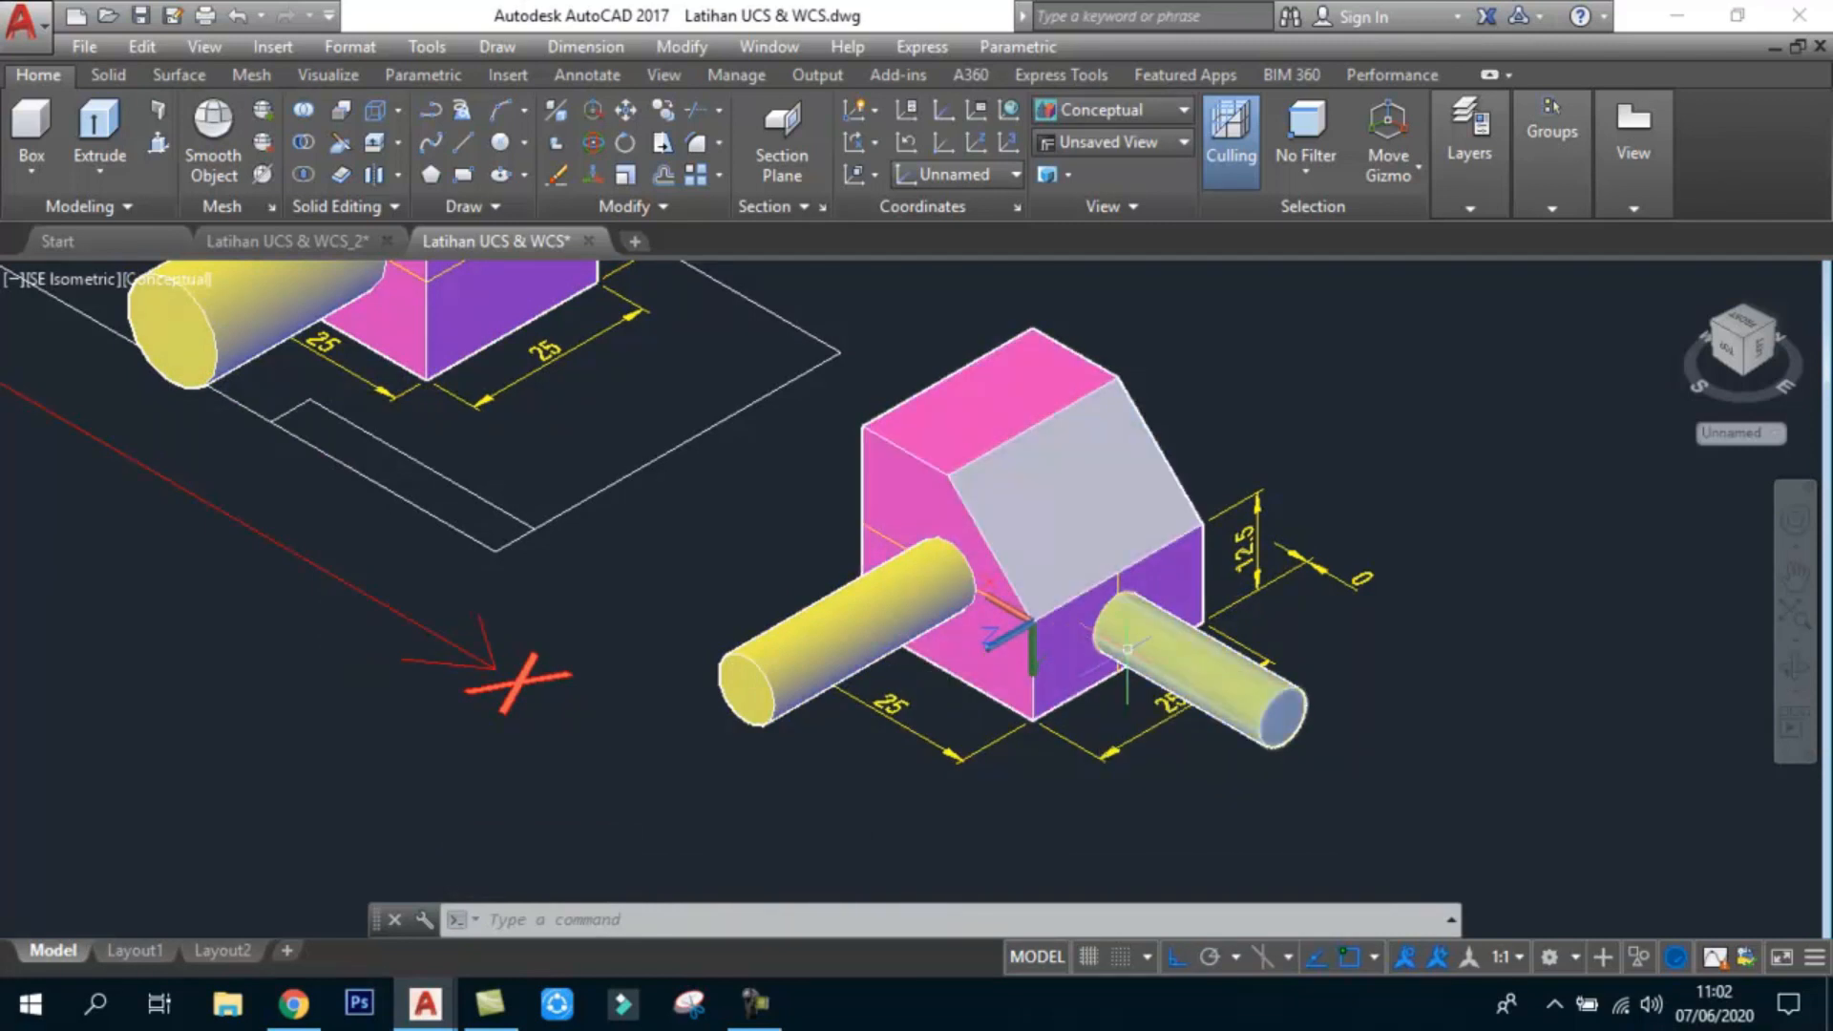
# Step: Reset the UCS to the World coordinate system
pyautogui.moveTo(1128, 649); pyautogui.dragTo(1083, 724, button='middle')
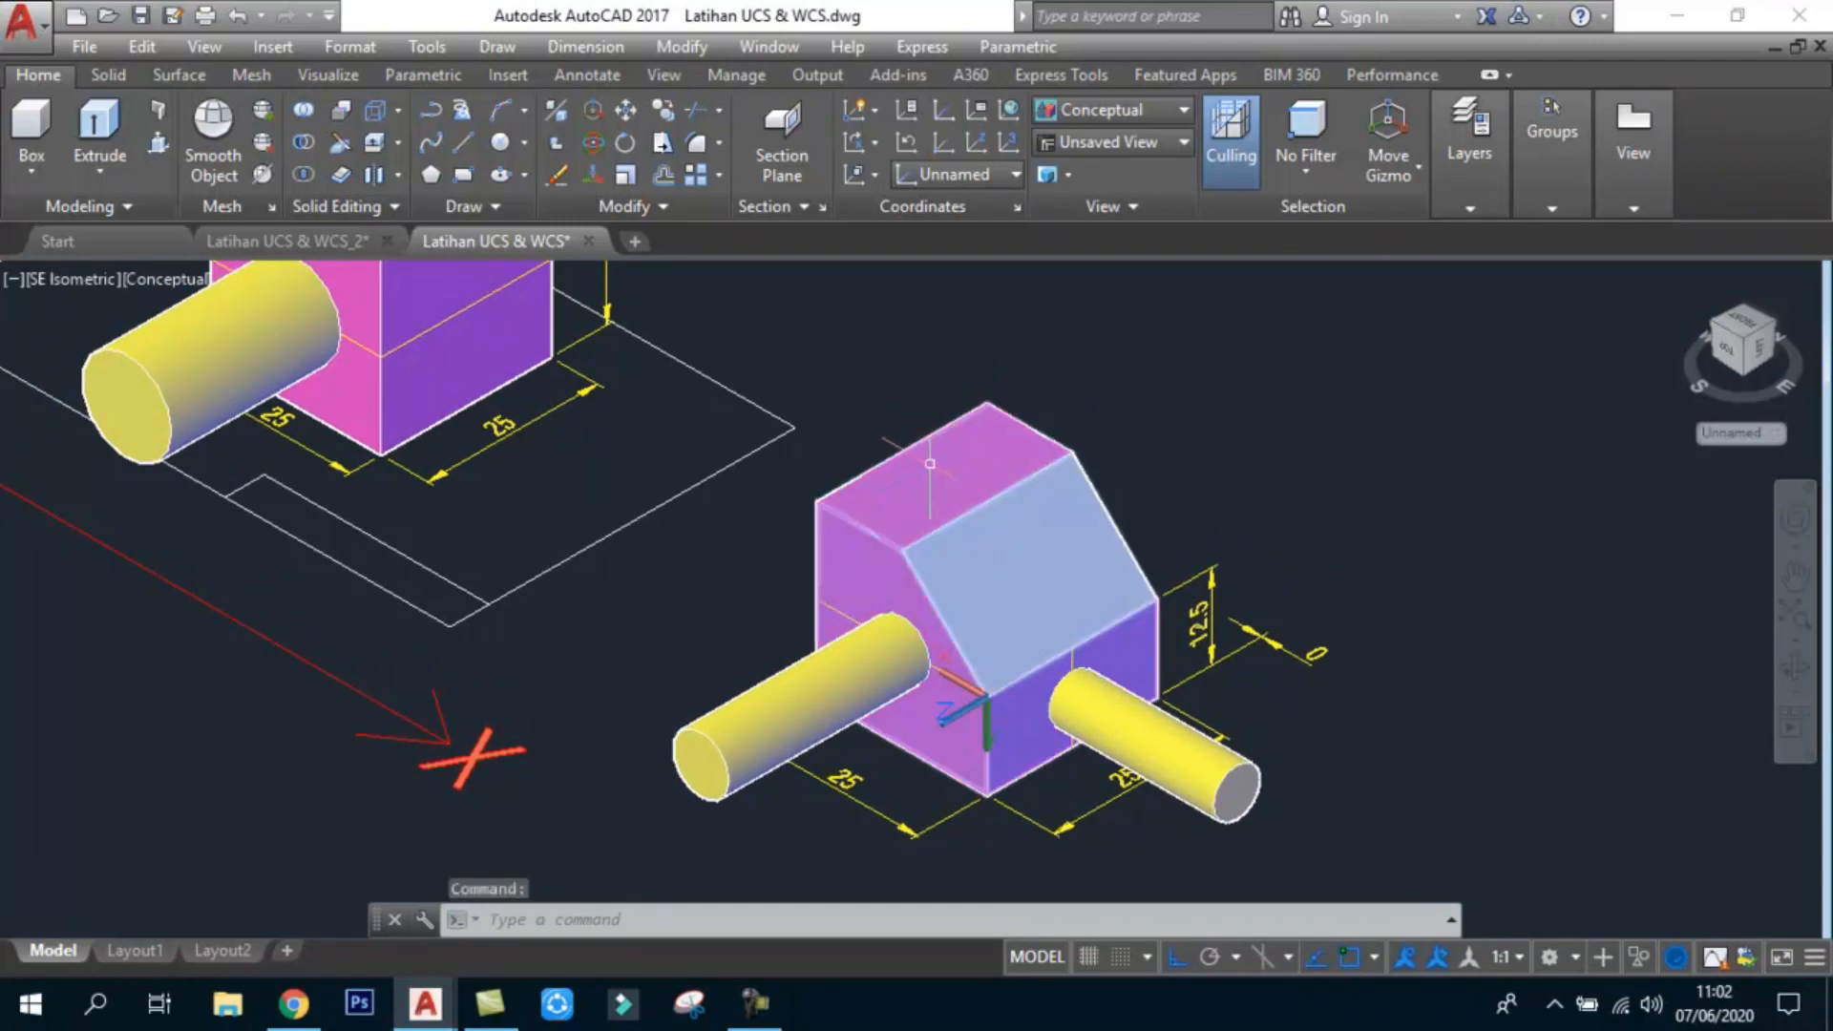
pyautogui.click(1010, 141)
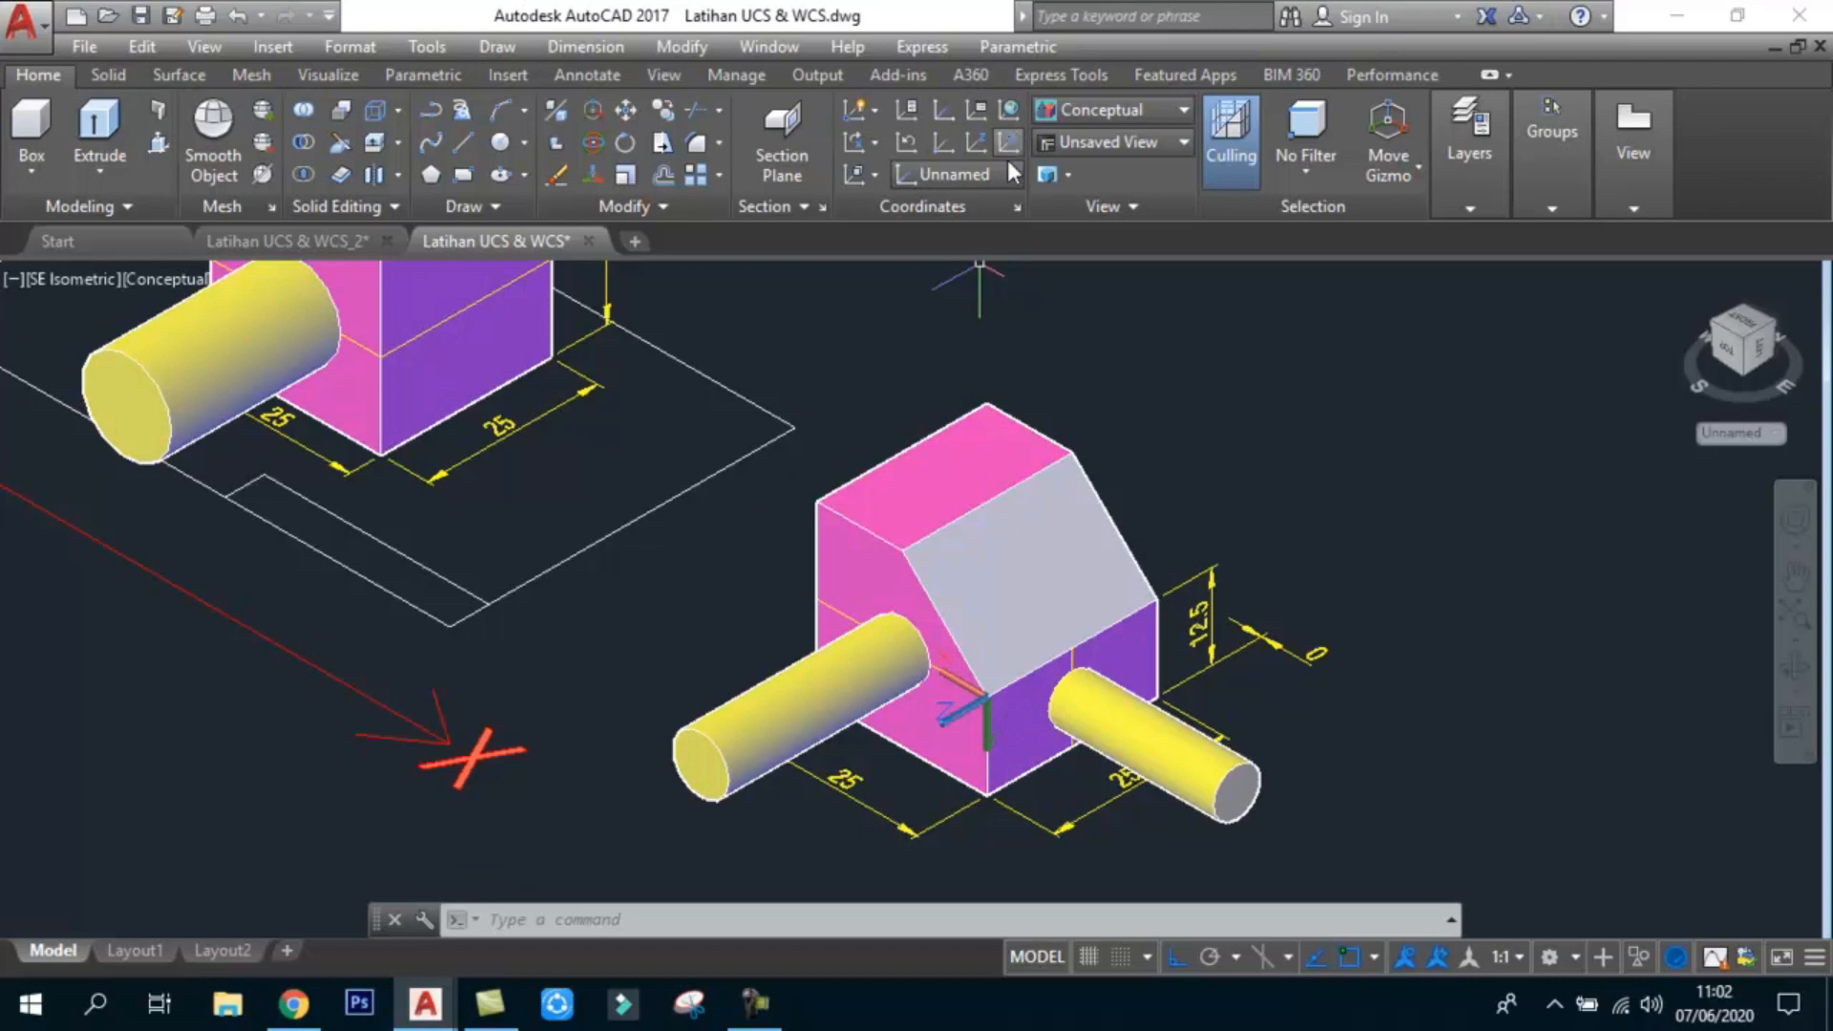
pyautogui.click(1010, 109)
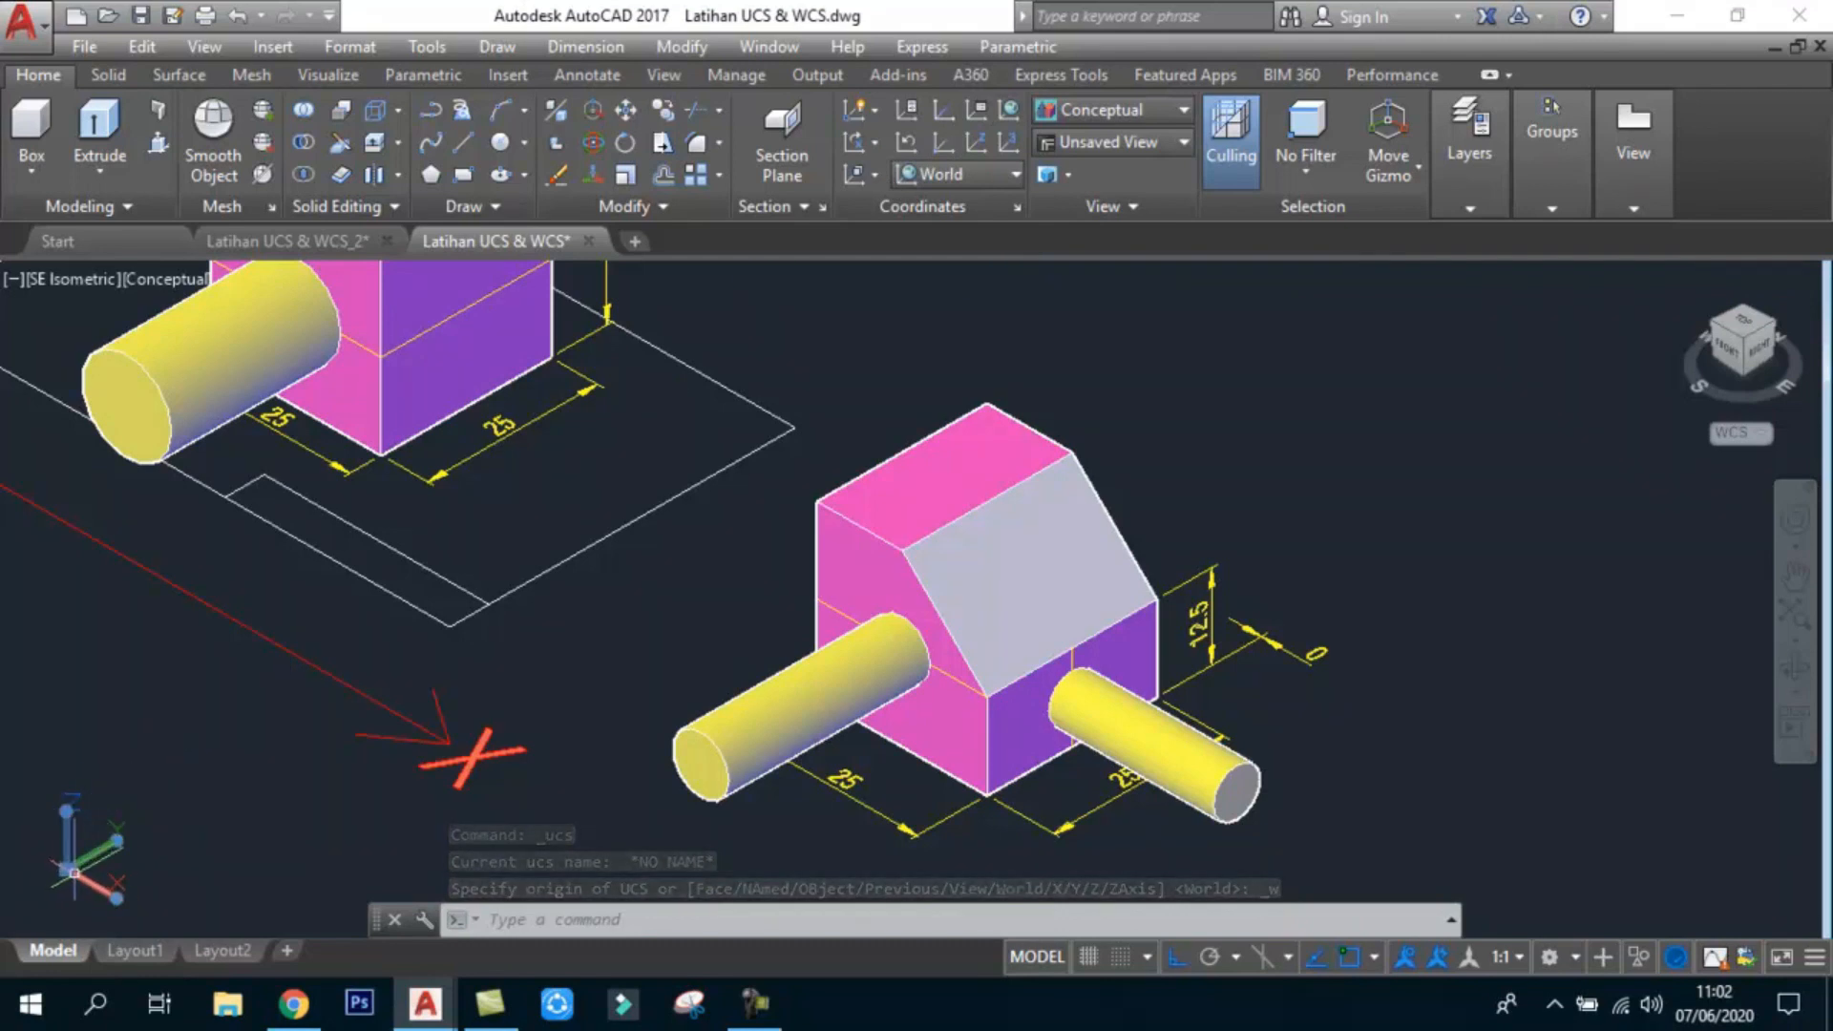
# Step: Move the UCS origin to the block's top face, at the pink side face's upper corner farthest from the slope
pyautogui.click(66, 870)
pyautogui.click(66, 870)
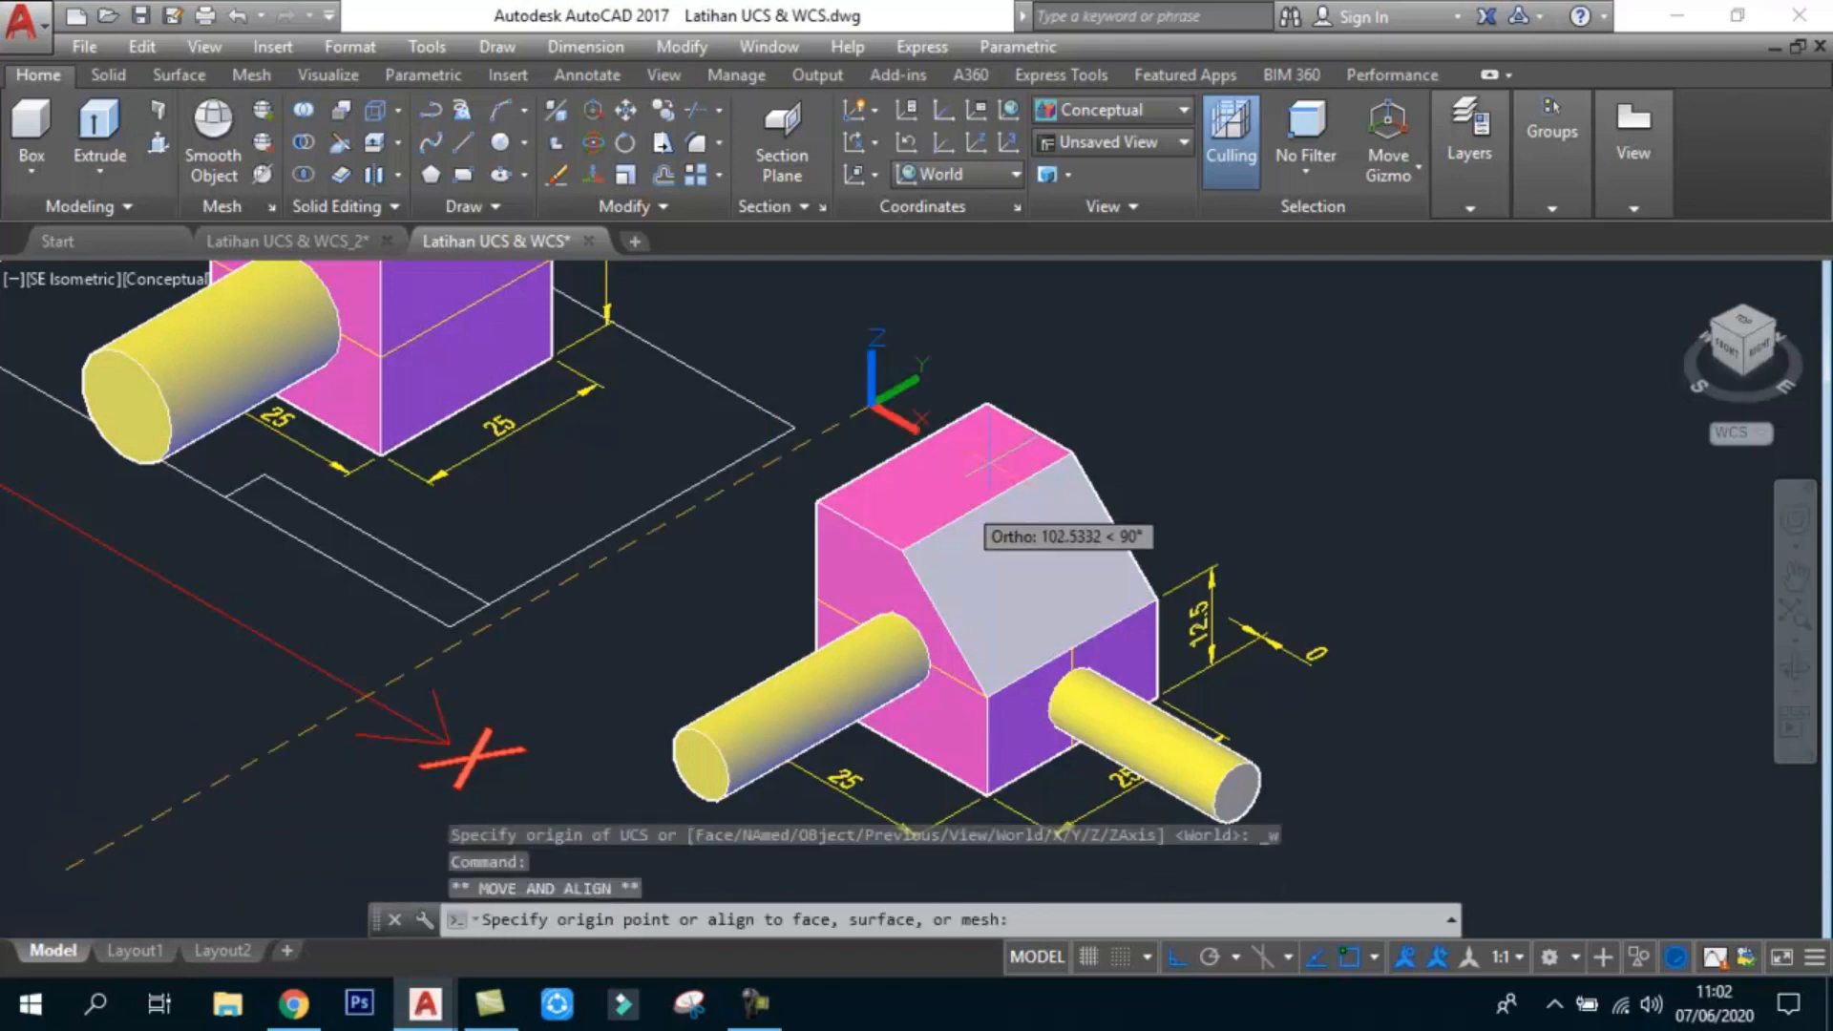
pyautogui.click(818, 501)
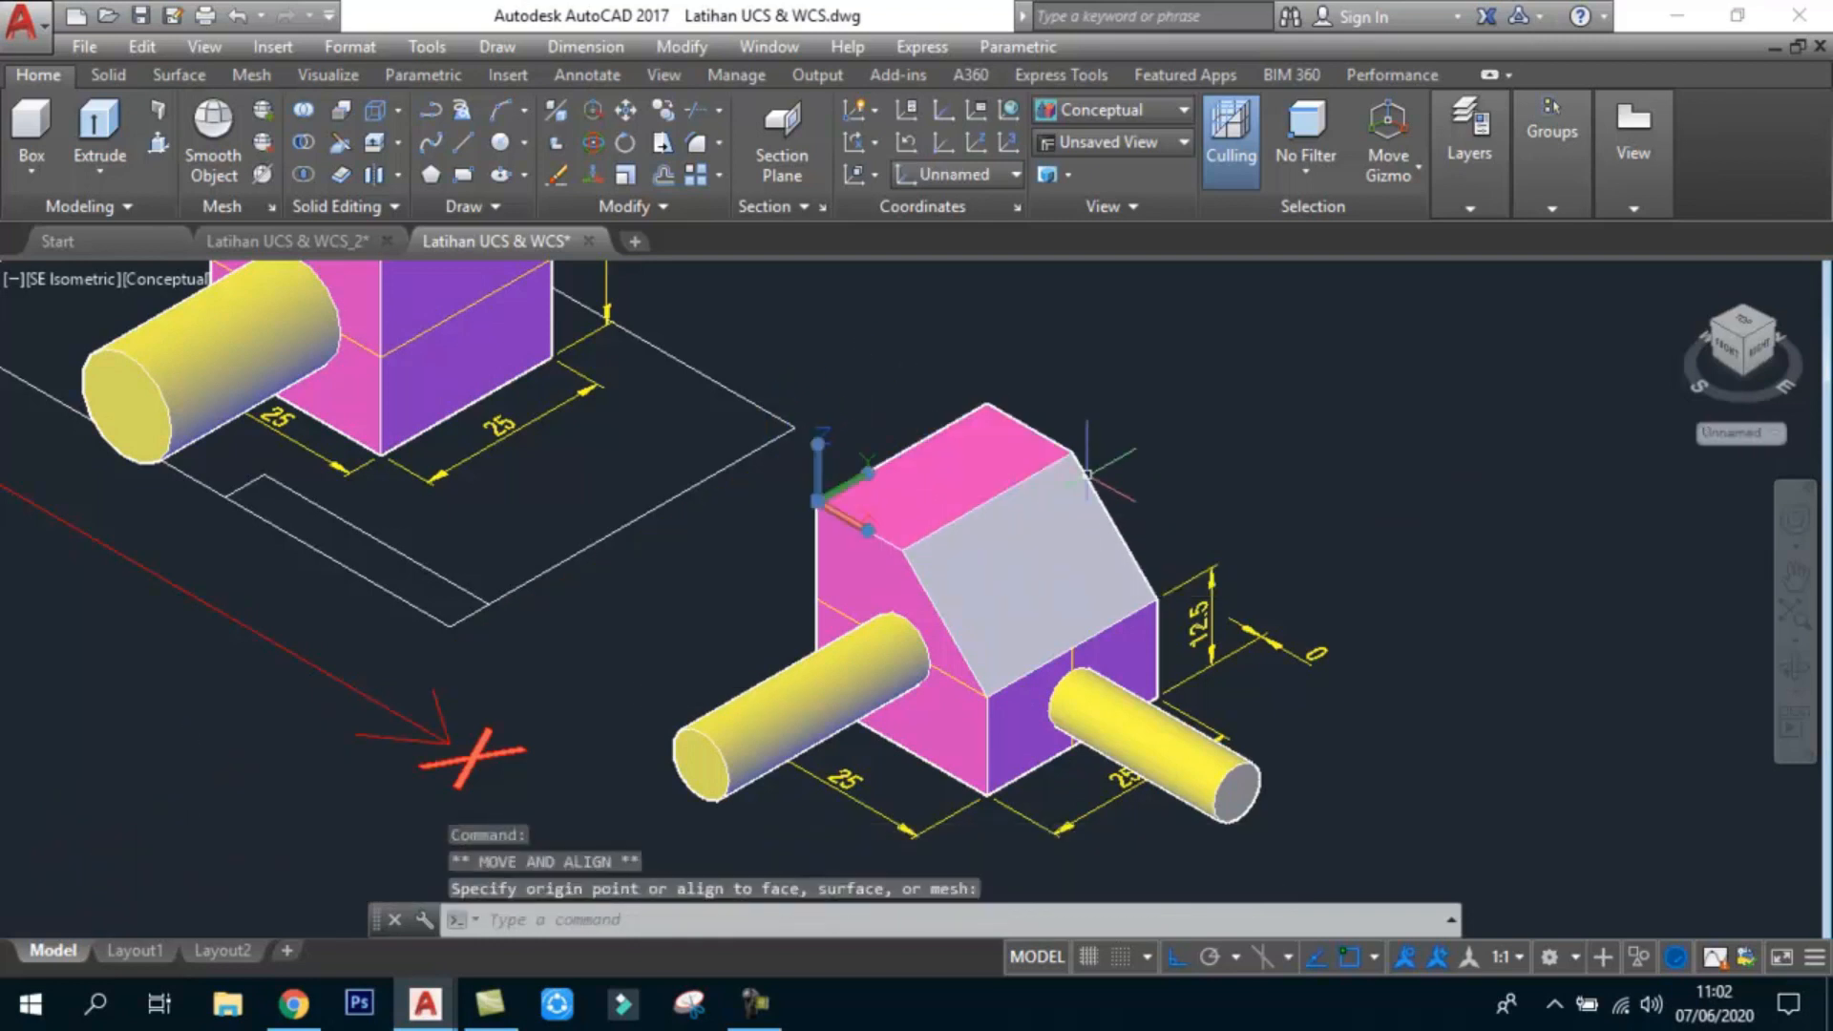
pyautogui.press('Escape')
pyautogui.press('Escape')
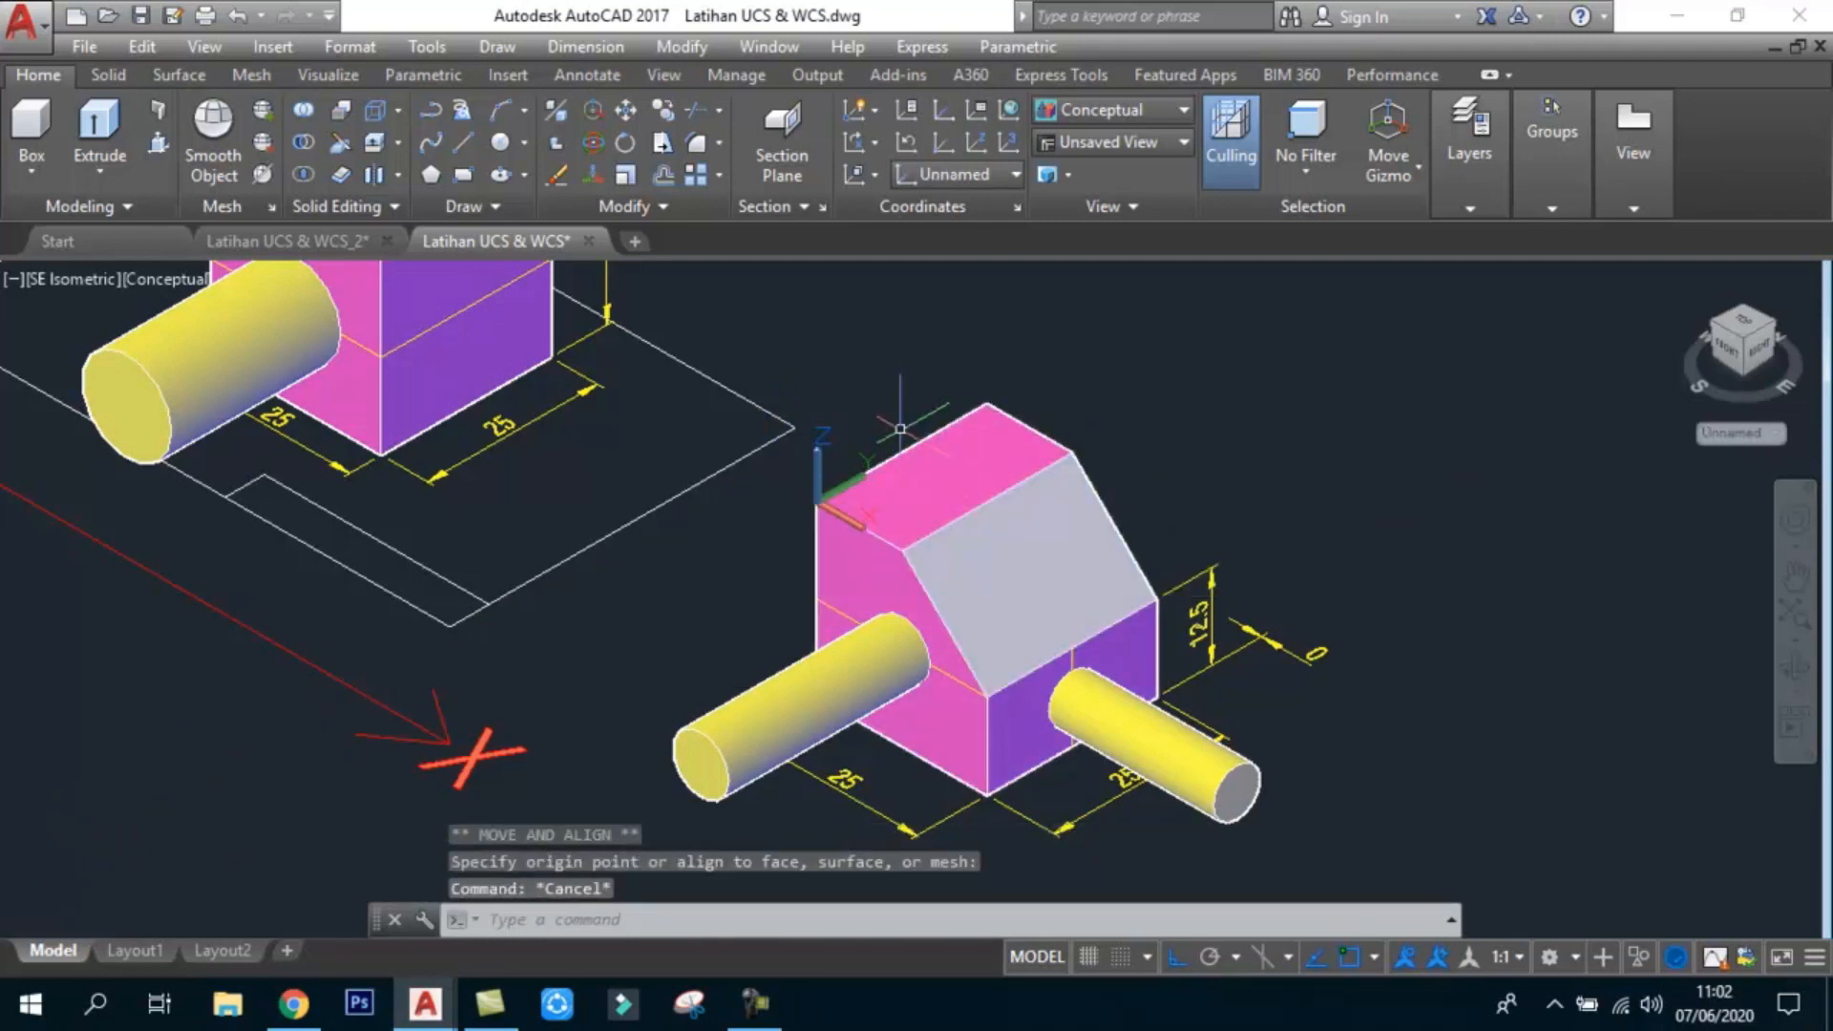
# Step: Show the UCS icon away from its origin, and switch it back to being shown at the origin
pyautogui.click(874, 109)
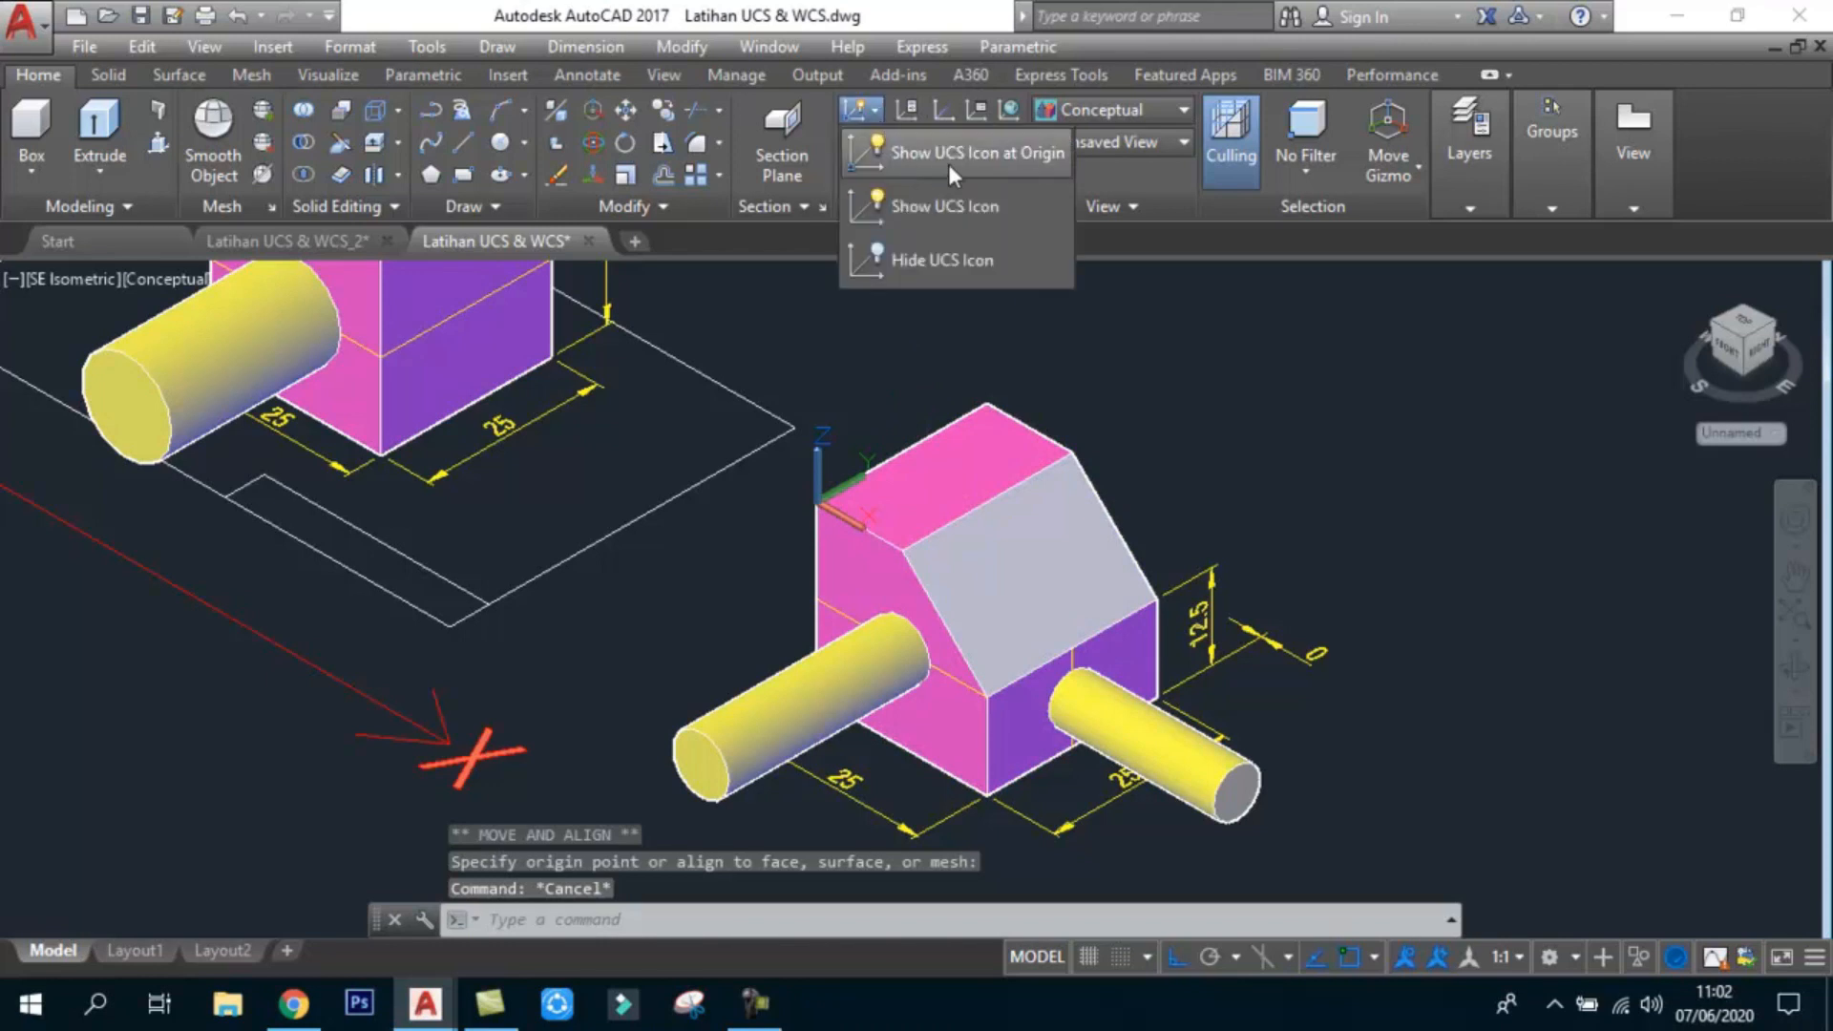
pyautogui.click(907, 153)
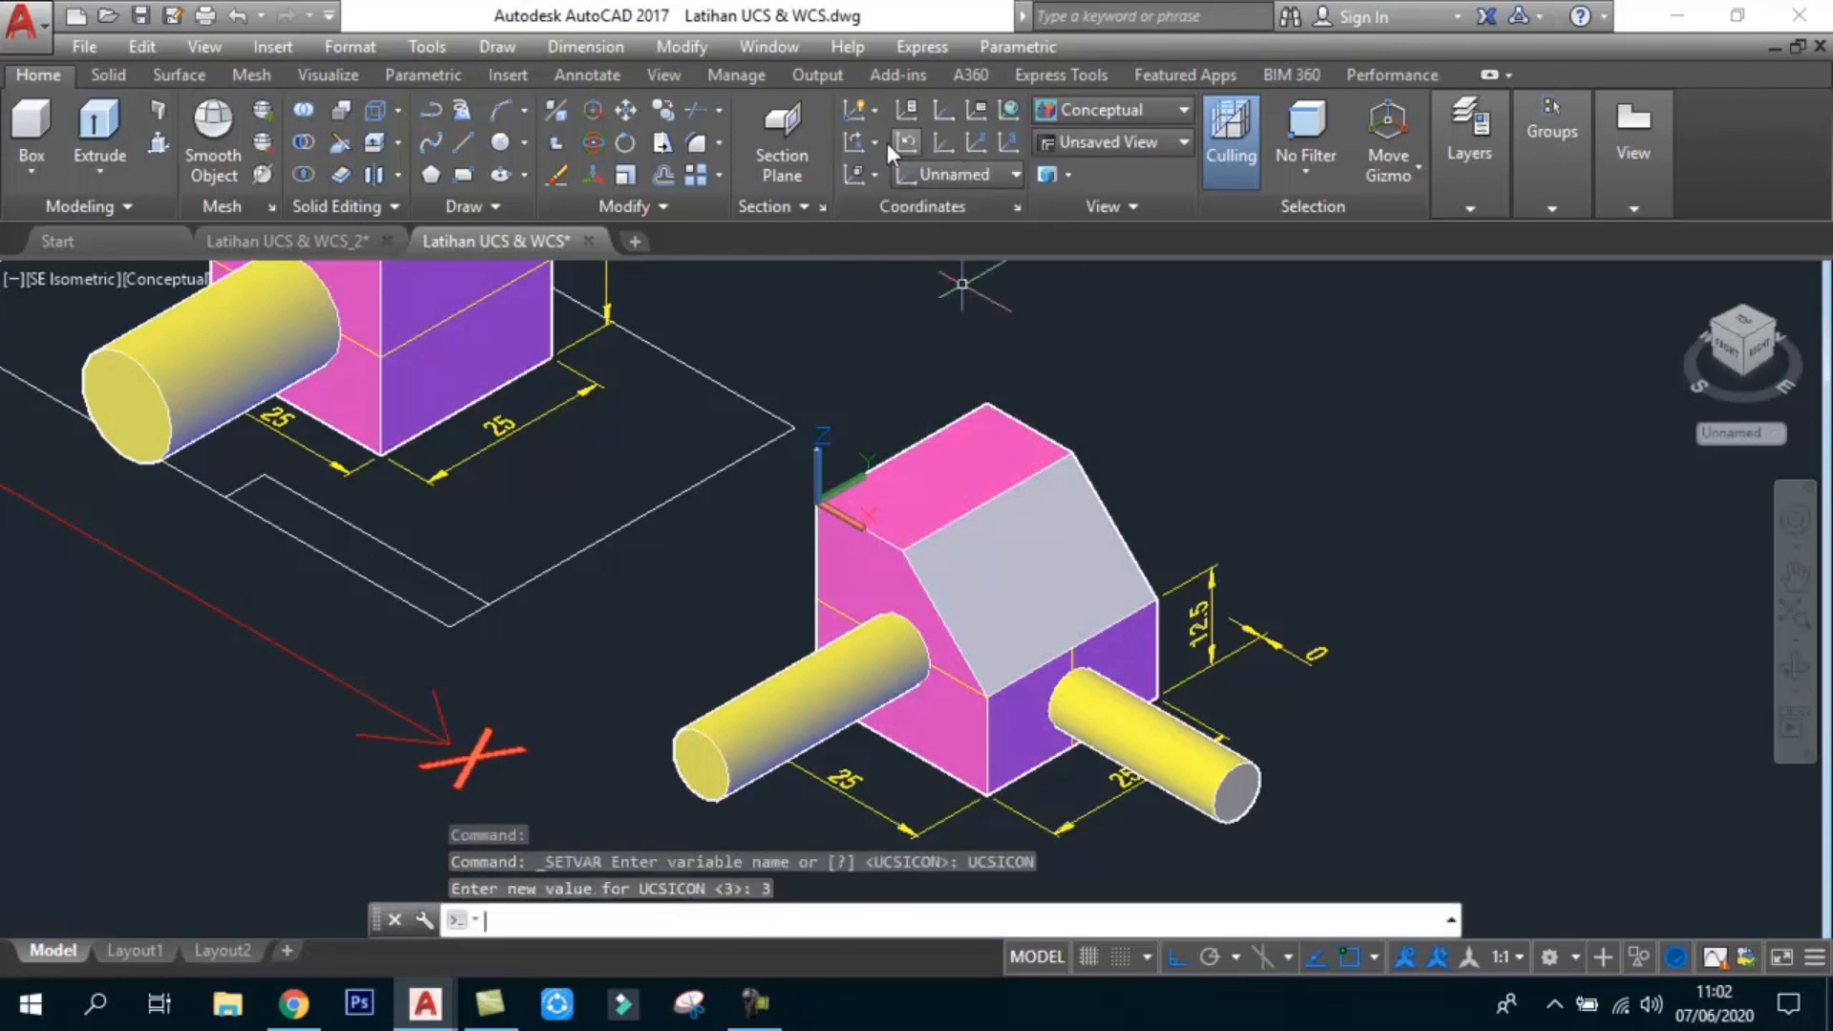
pyautogui.click(872, 105)
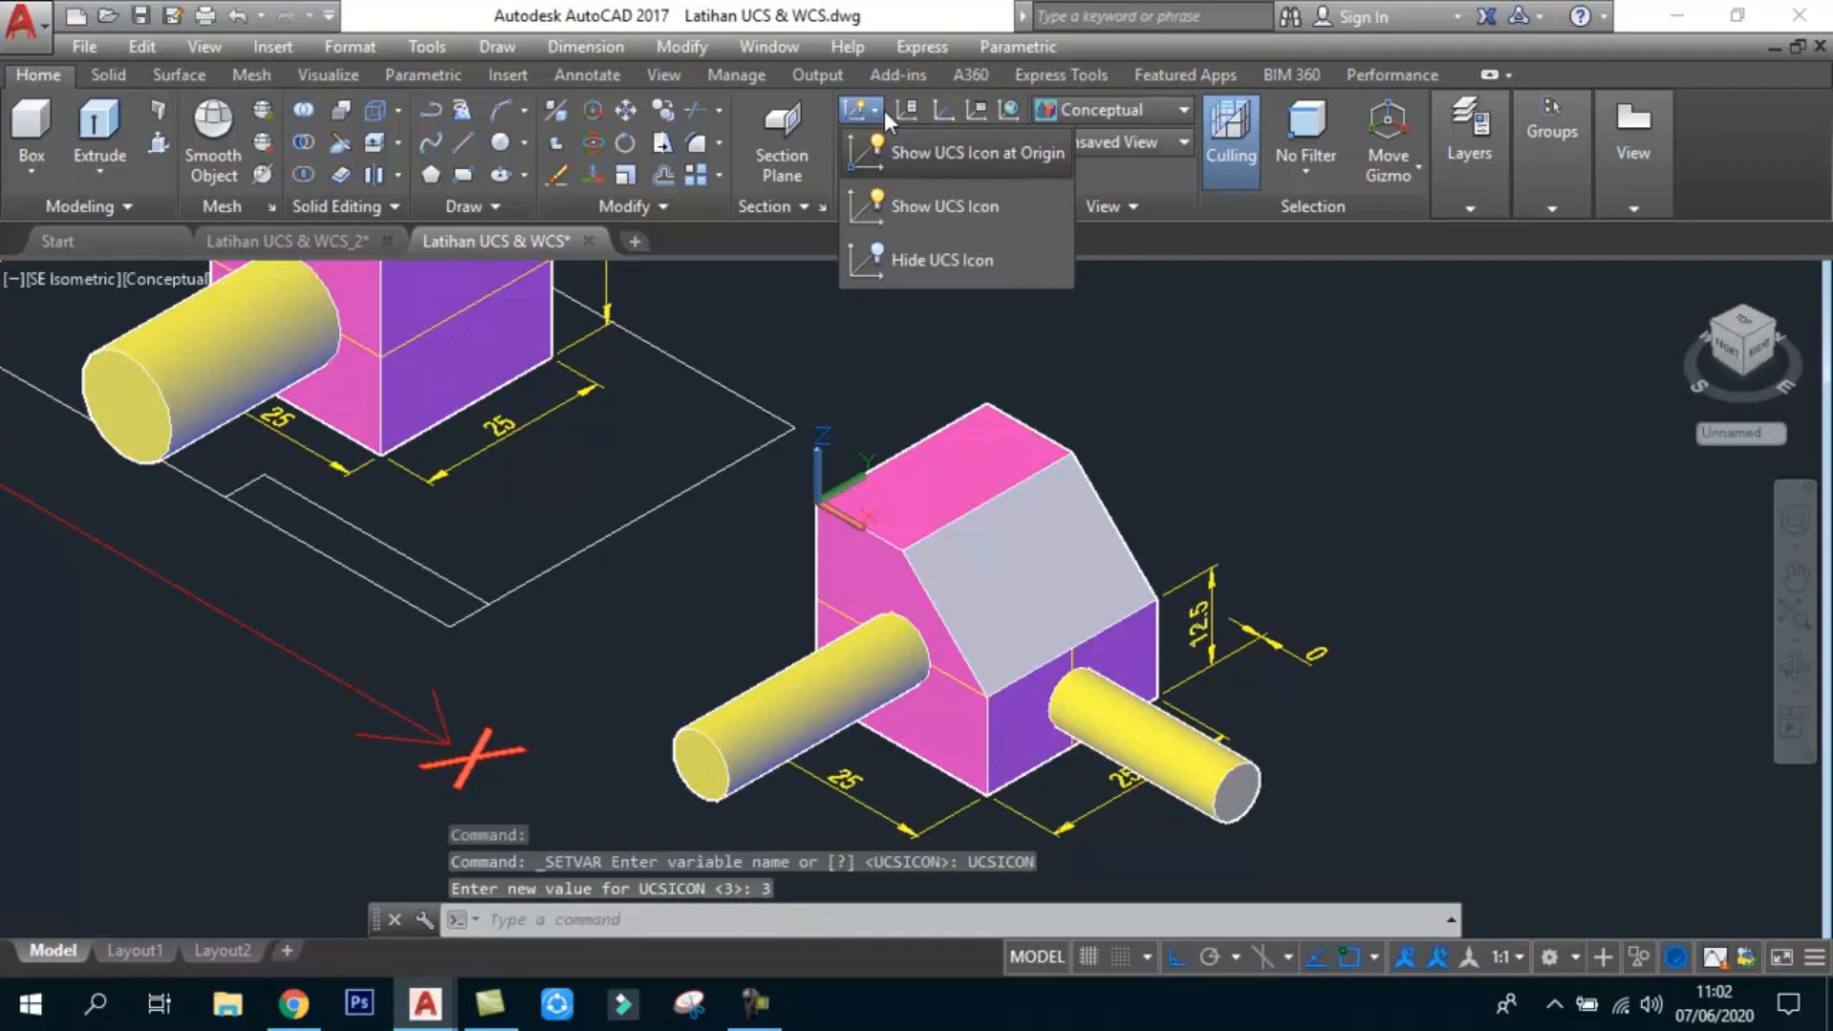
pyautogui.click(922, 204)
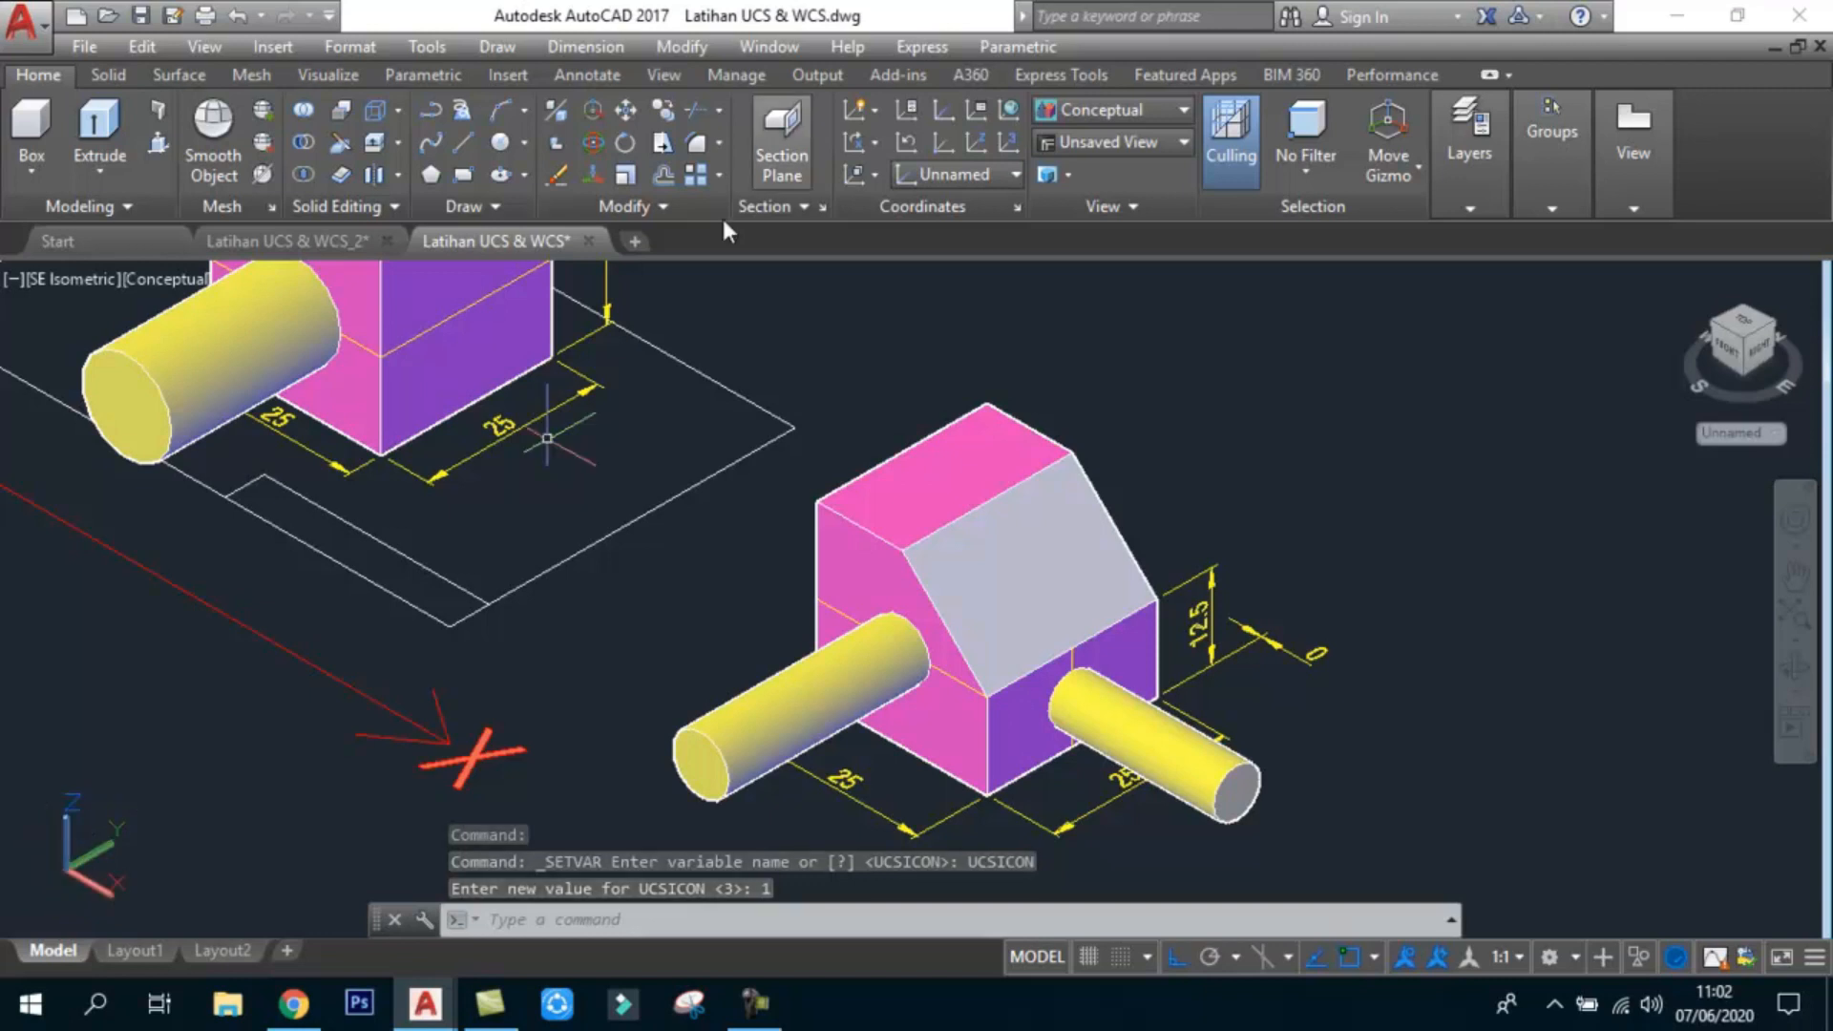
pyautogui.click(879, 105)
pyautogui.click(929, 148)
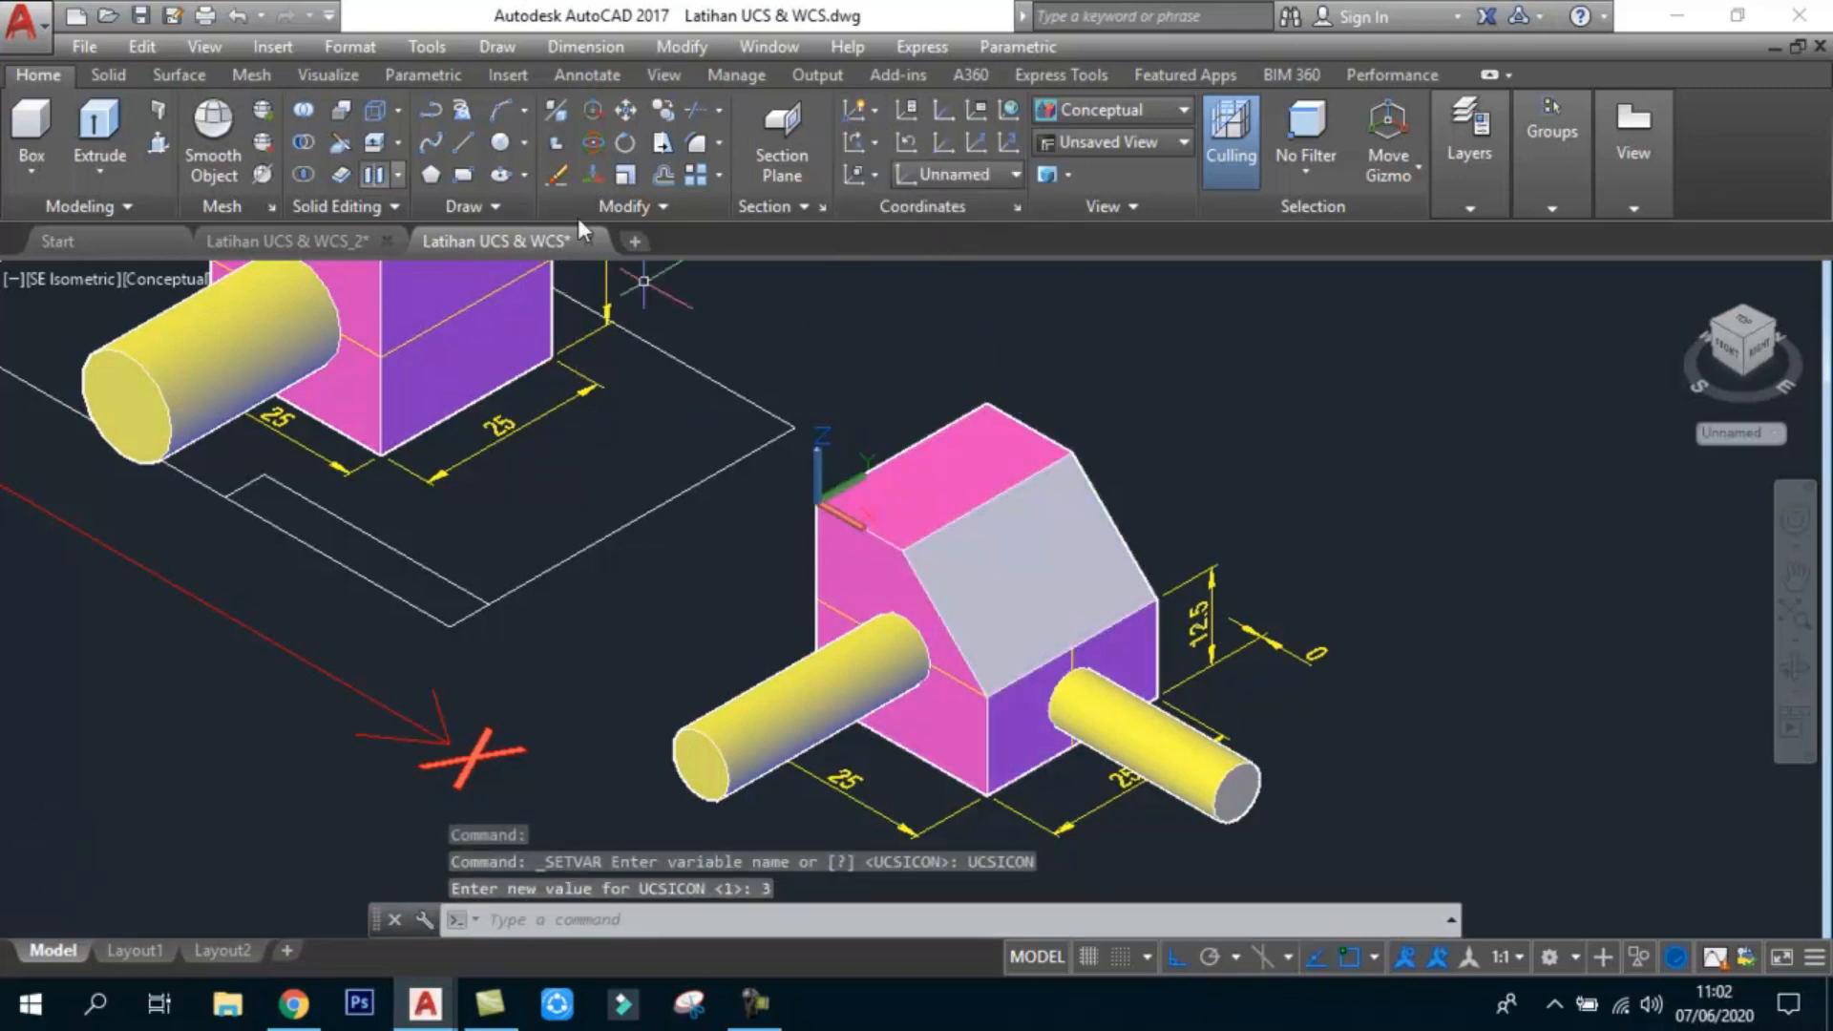
# Step: Draw a line across the block's top face between the midpoints of its back edge and the edge shared with the slope
pyautogui.click(463, 144)
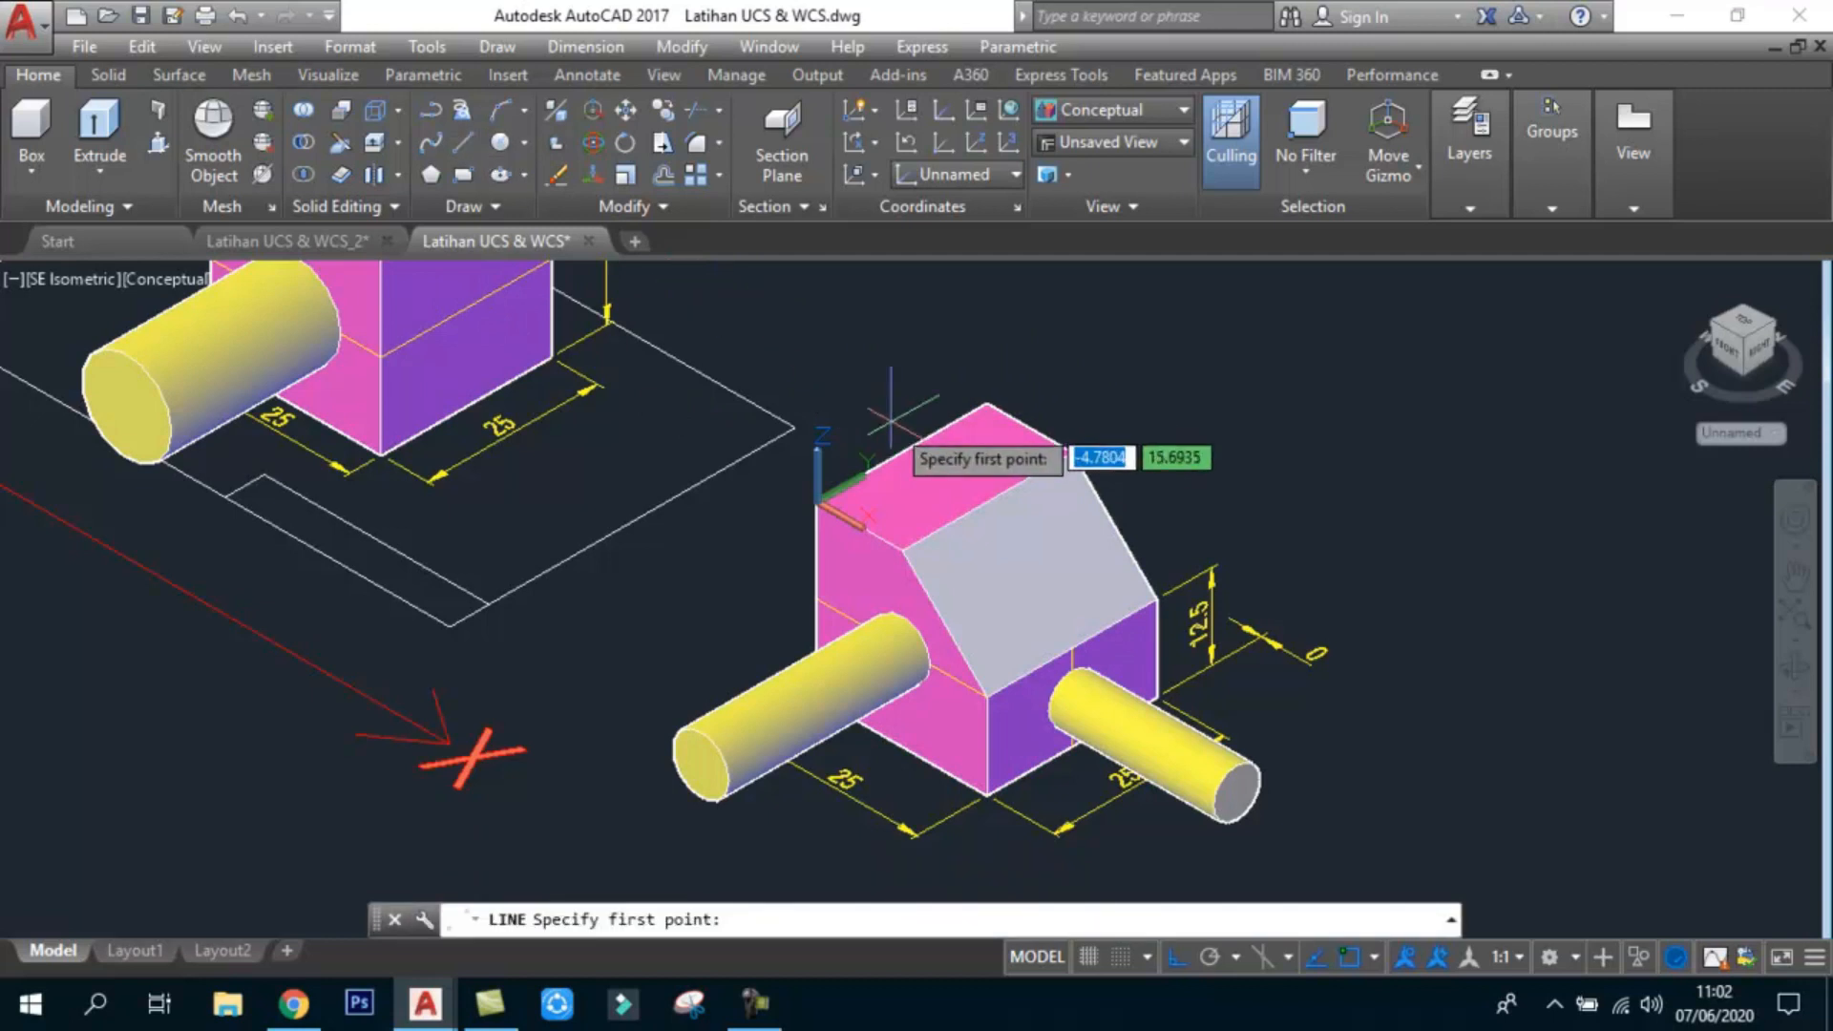
pyautogui.click(985, 465)
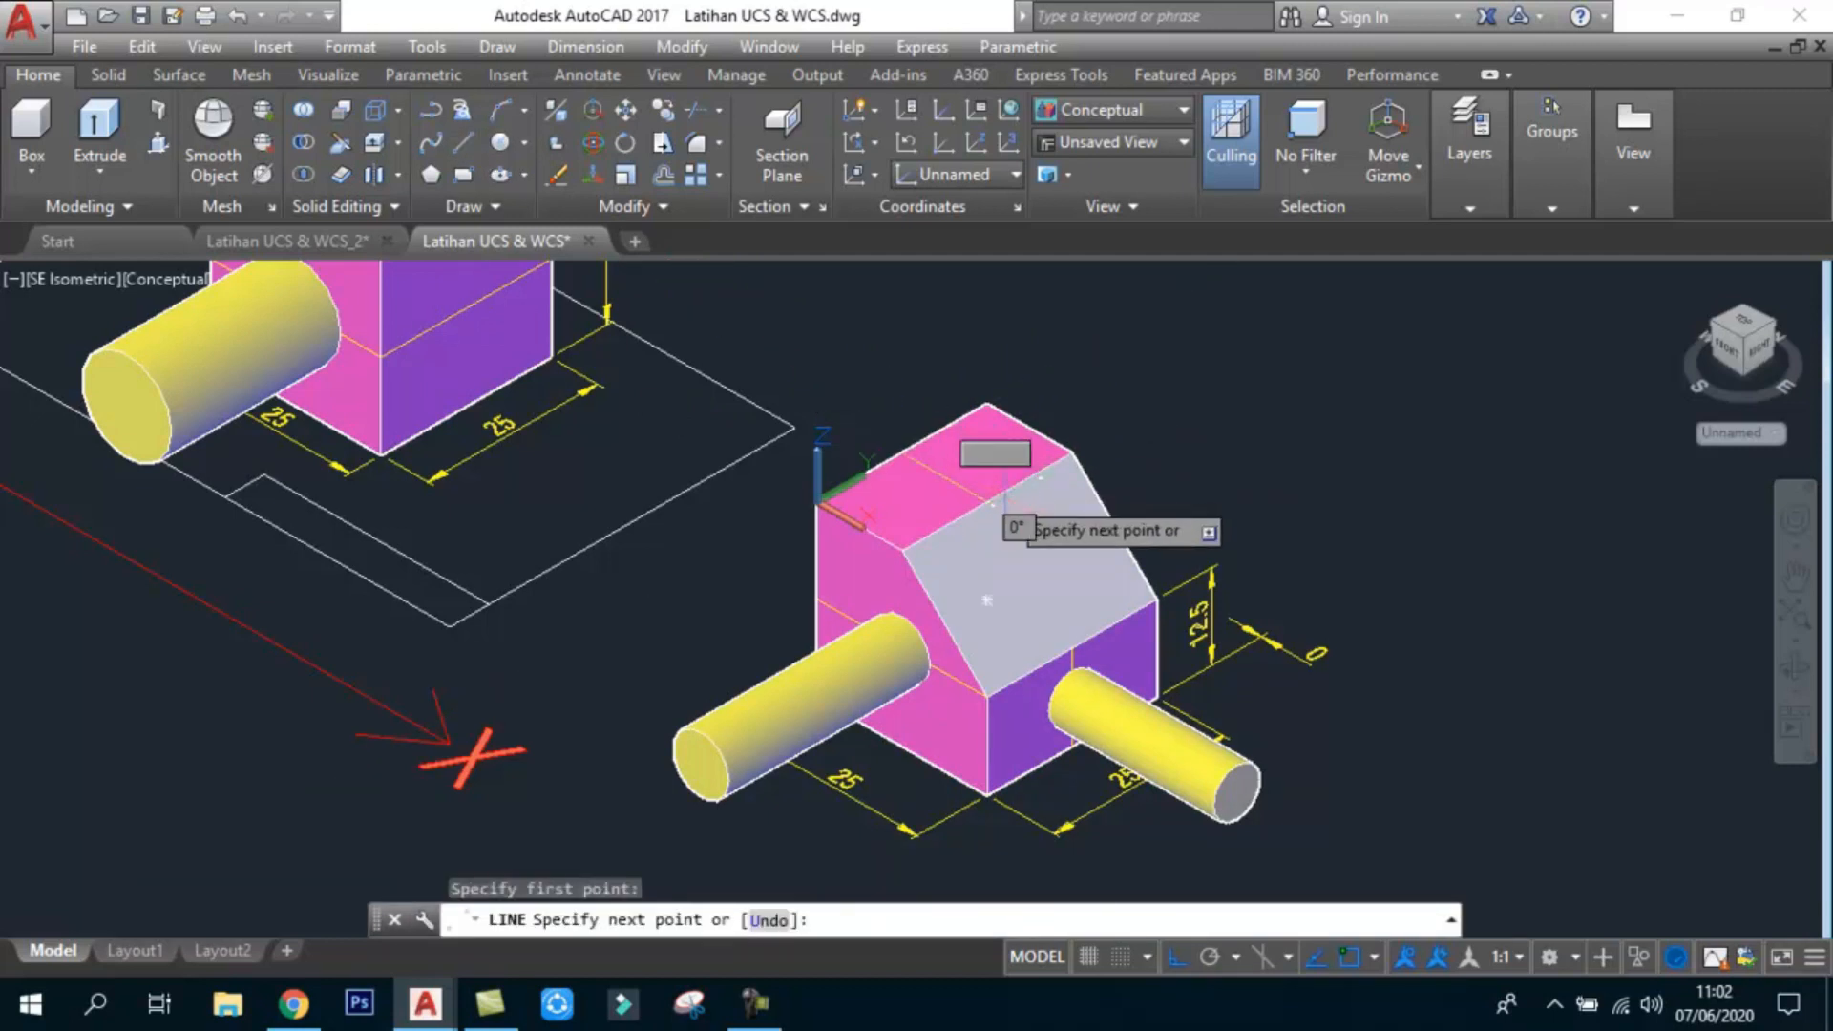
pyautogui.click(987, 501)
pyautogui.press('Escape')
pyautogui.press('Escape')
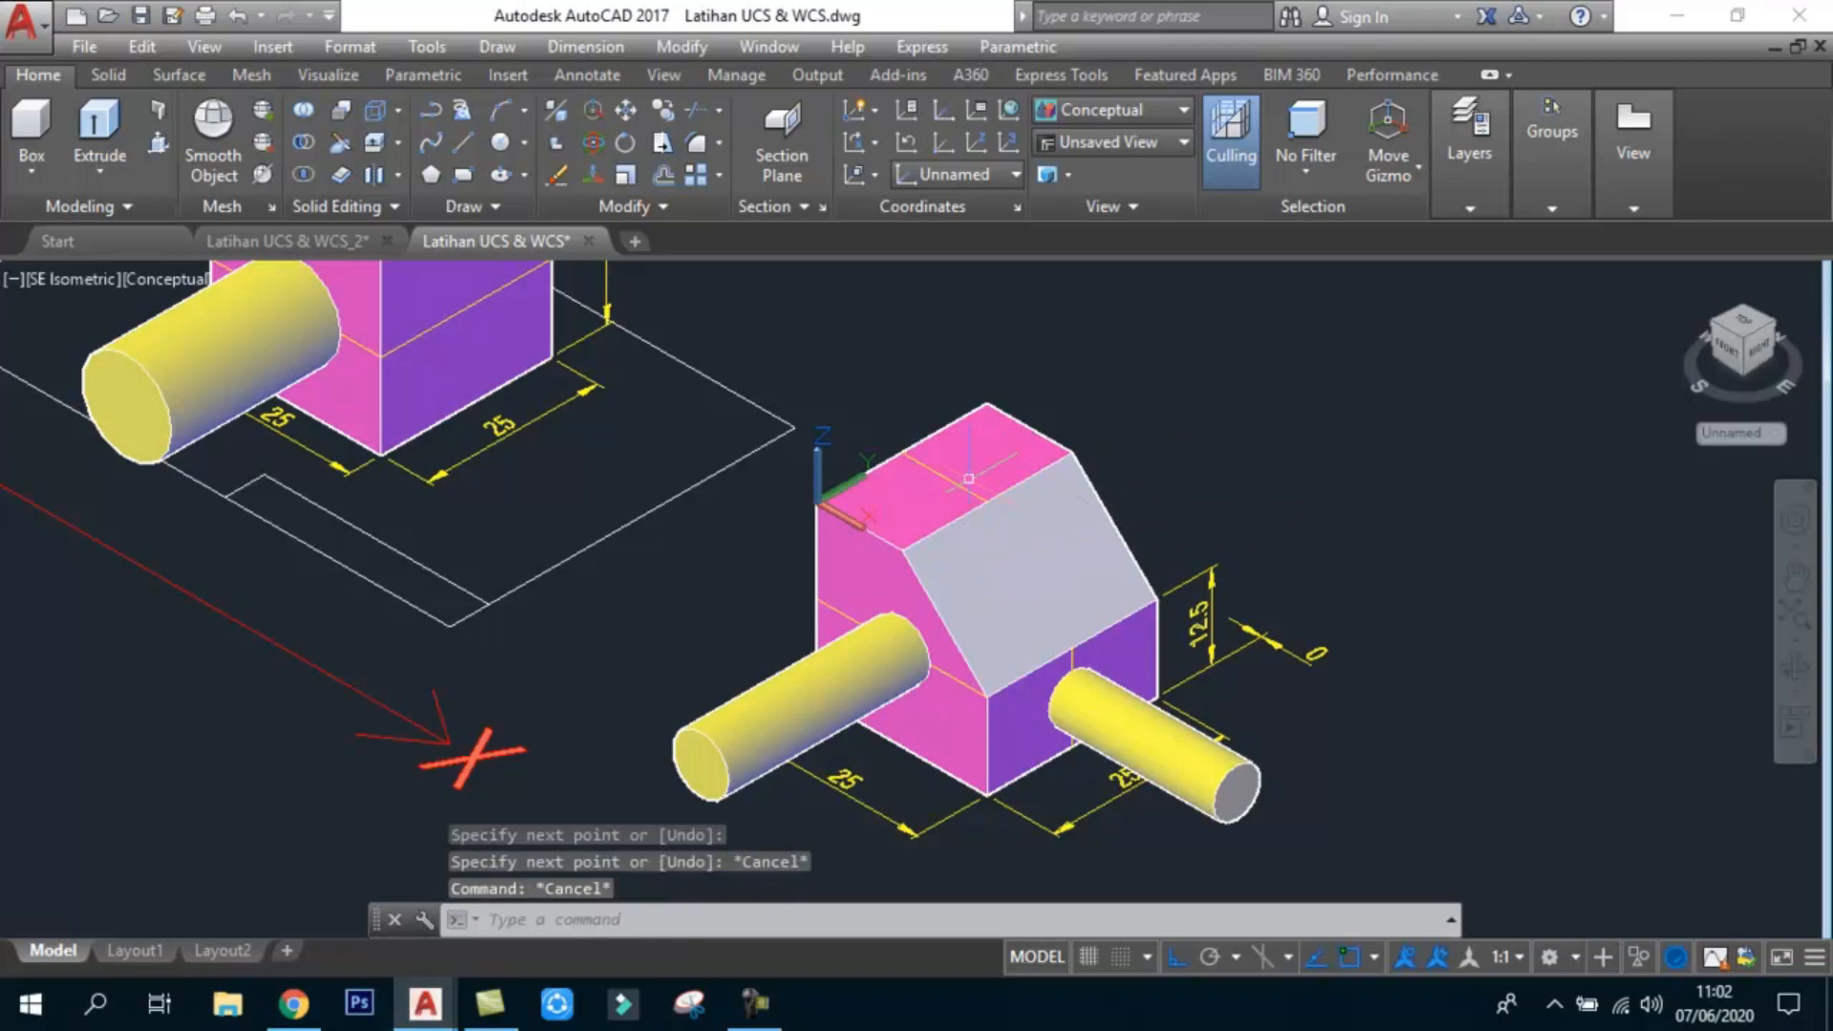
# Step: Switch to the 2D Wireframe visual style and draw a circle of about 4.1 radius centred on the top-face line's midpoint
pyautogui.click(161, 284)
pyautogui.click(221, 347)
pyautogui.click(502, 143)
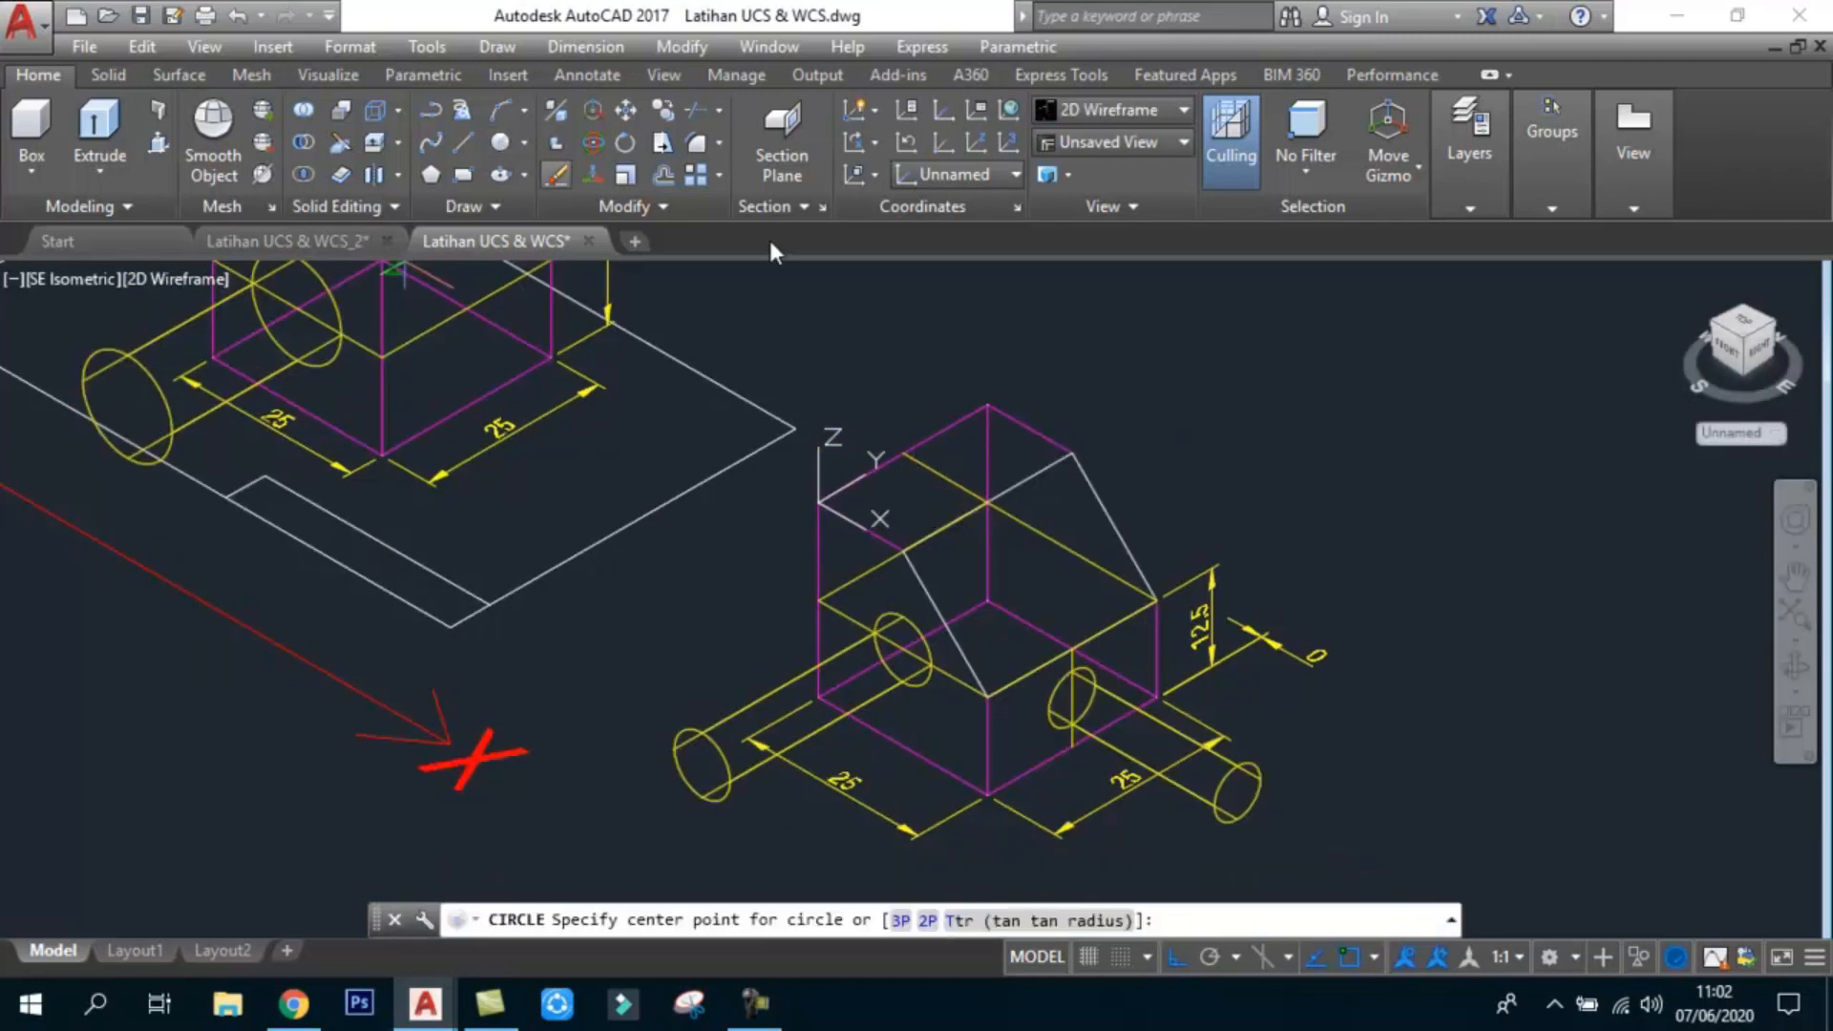
pyautogui.click(945, 480)
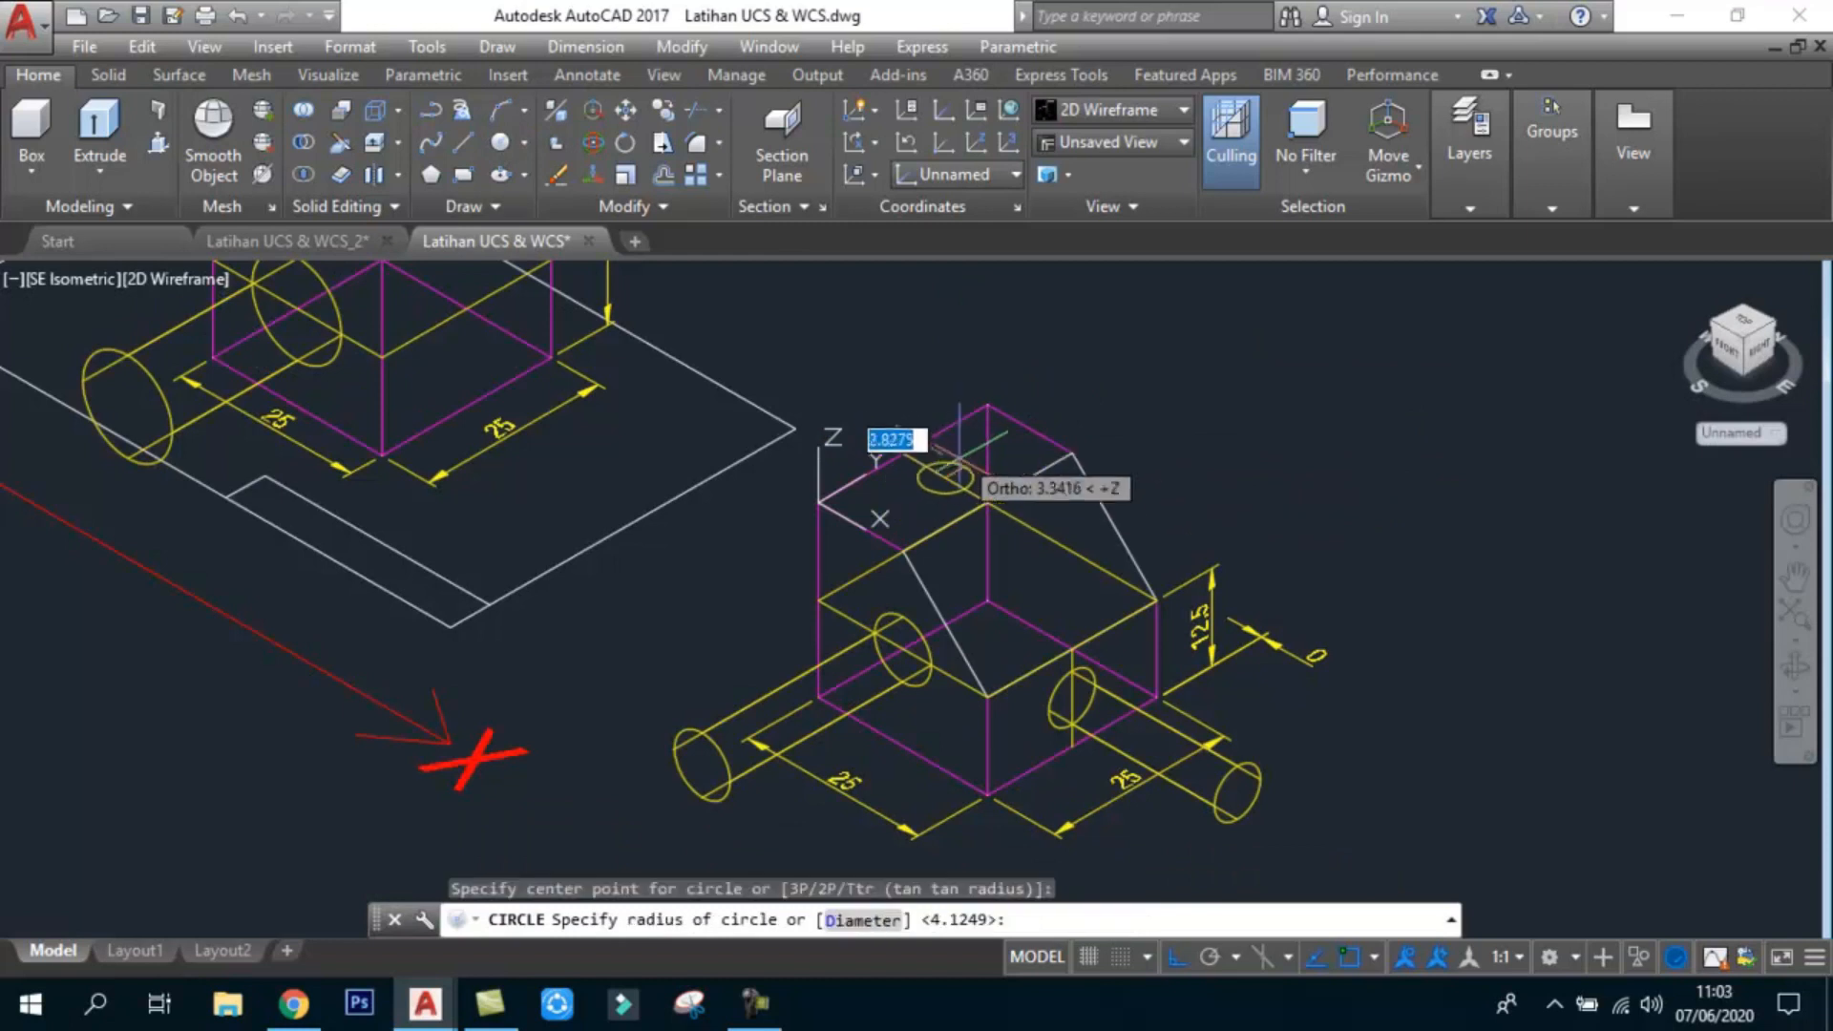
pyautogui.scroll(2, 962, 453)
pyautogui.click(958, 456)
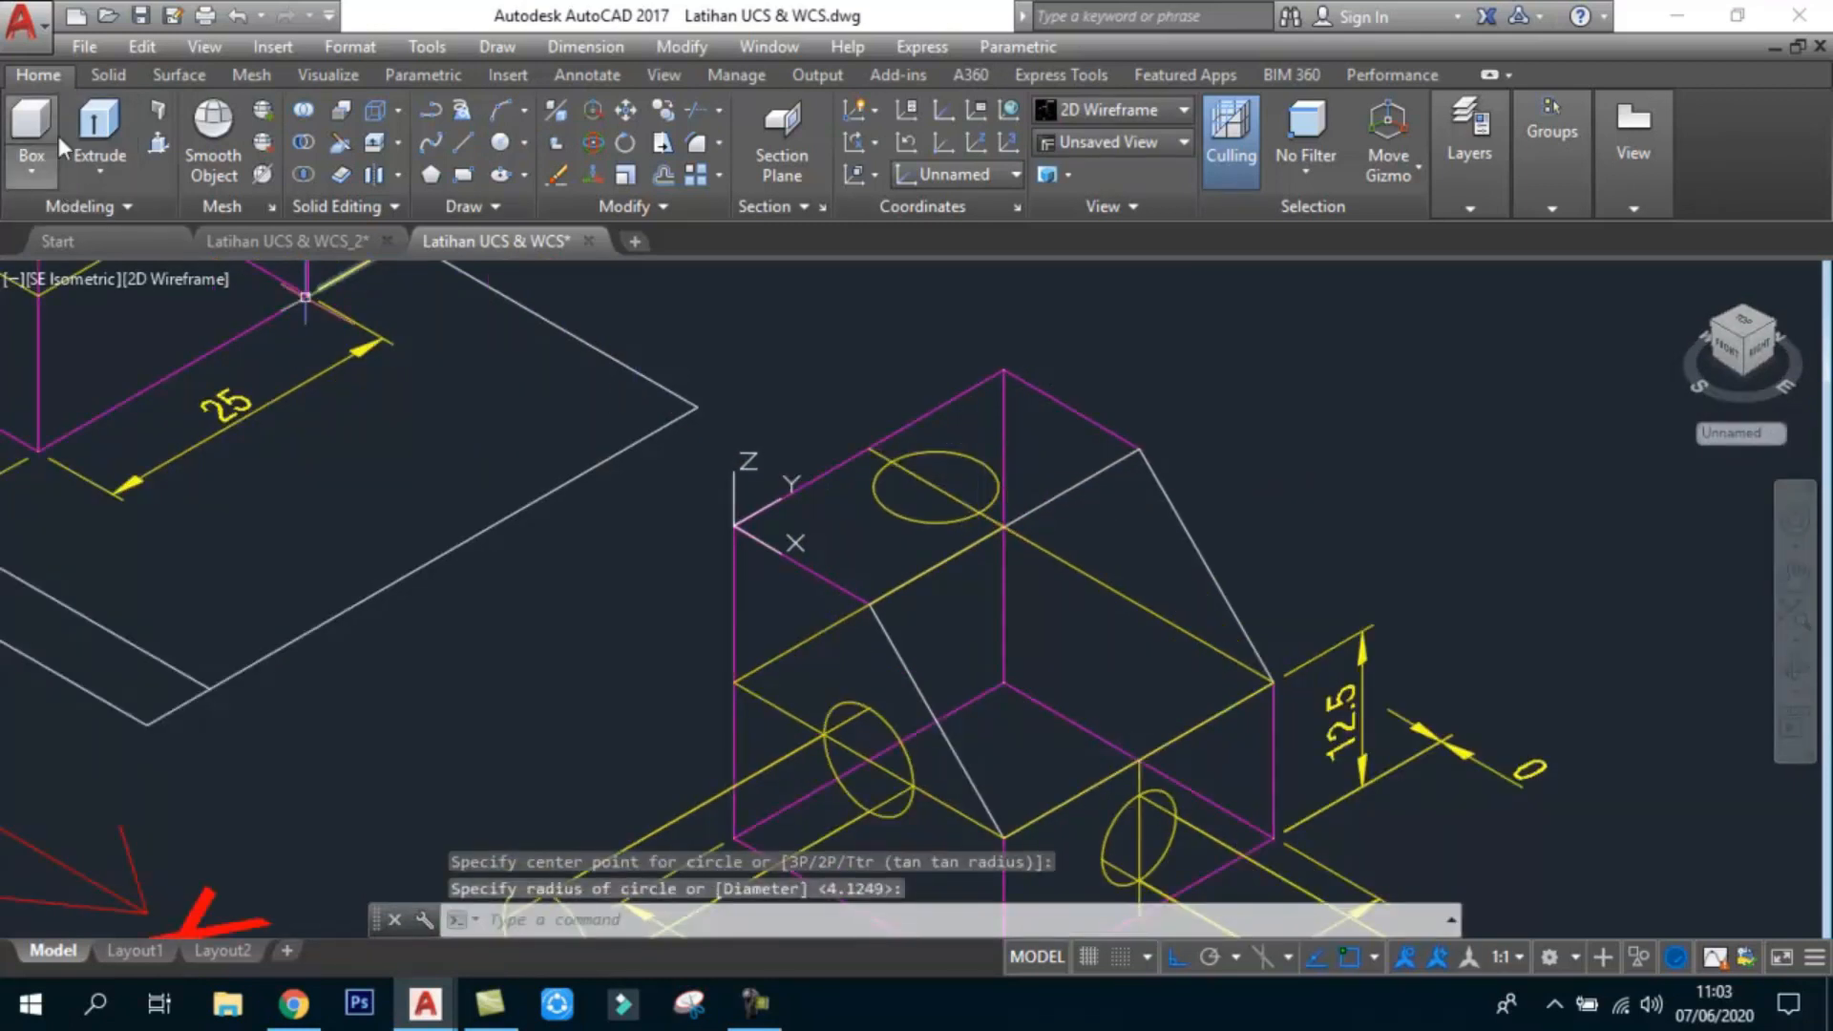
# Step: Extrude the top-face circle upward about 16.5 units and display the model in the Conceptual visual style
pyautogui.click(100, 129)
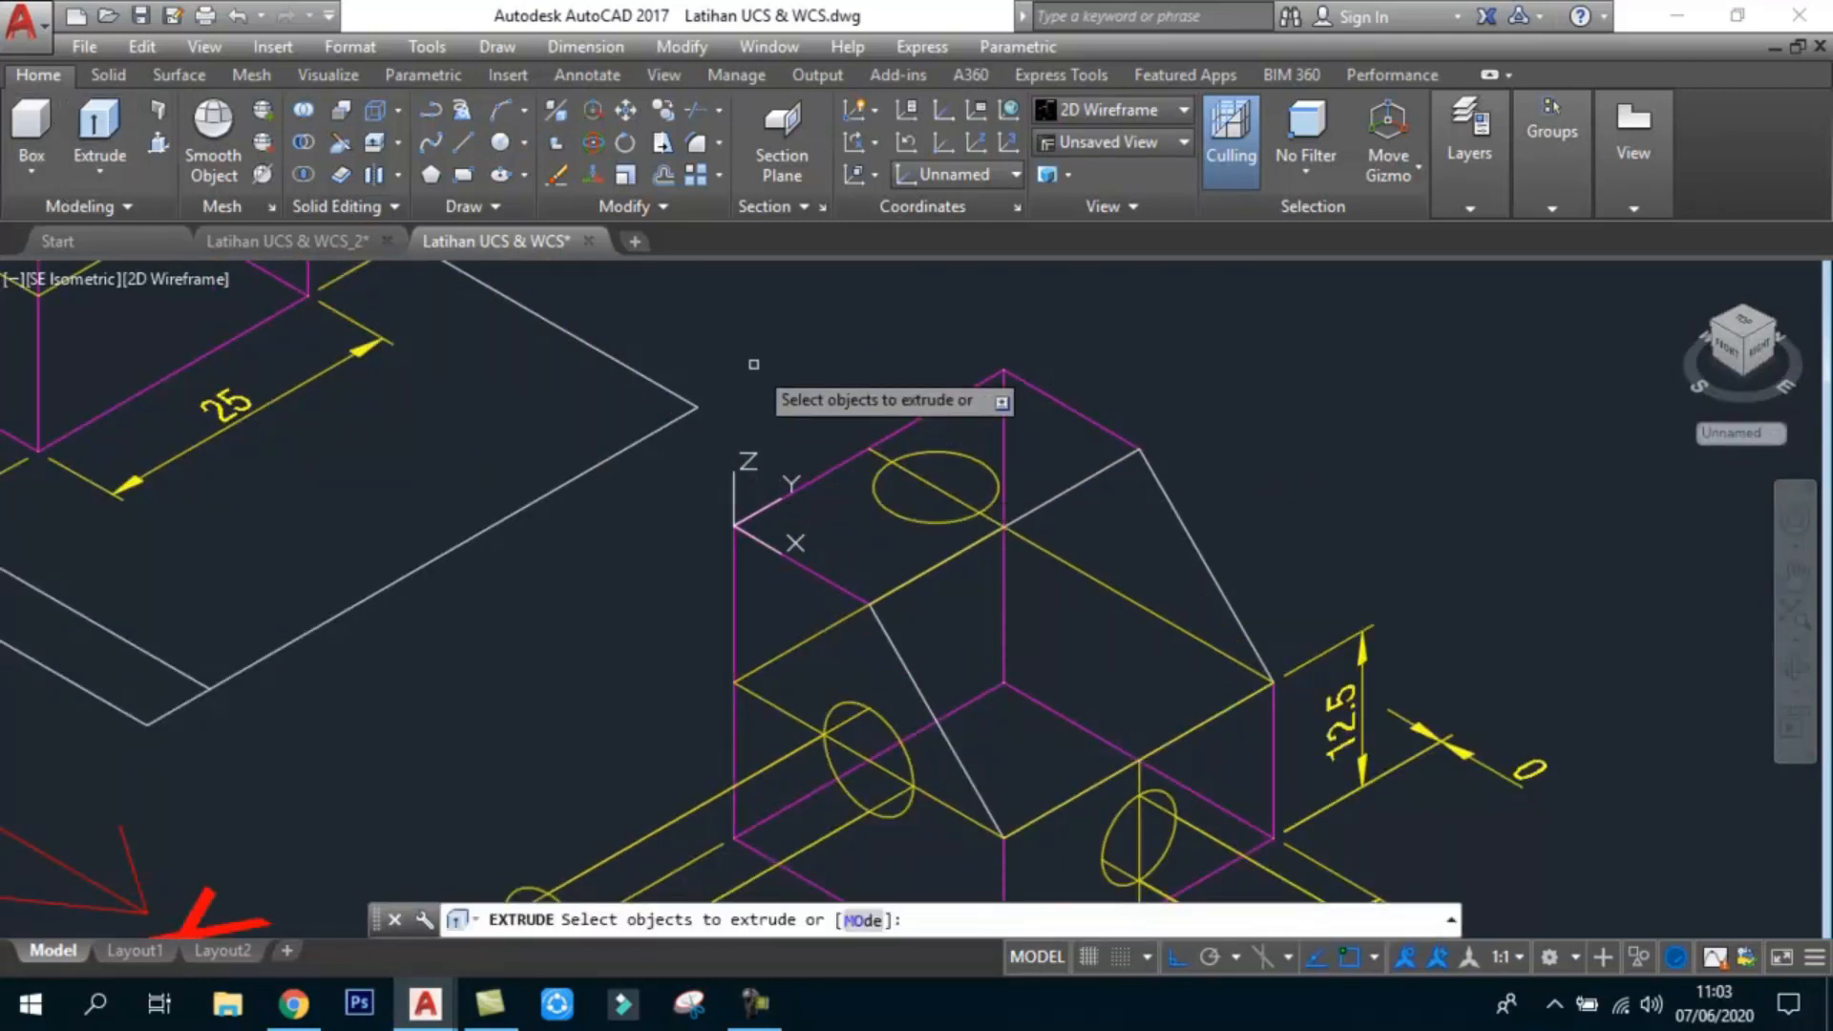
pyautogui.click(934, 453)
pyautogui.press('Return')
pyautogui.scroll(-2, 936, 449)
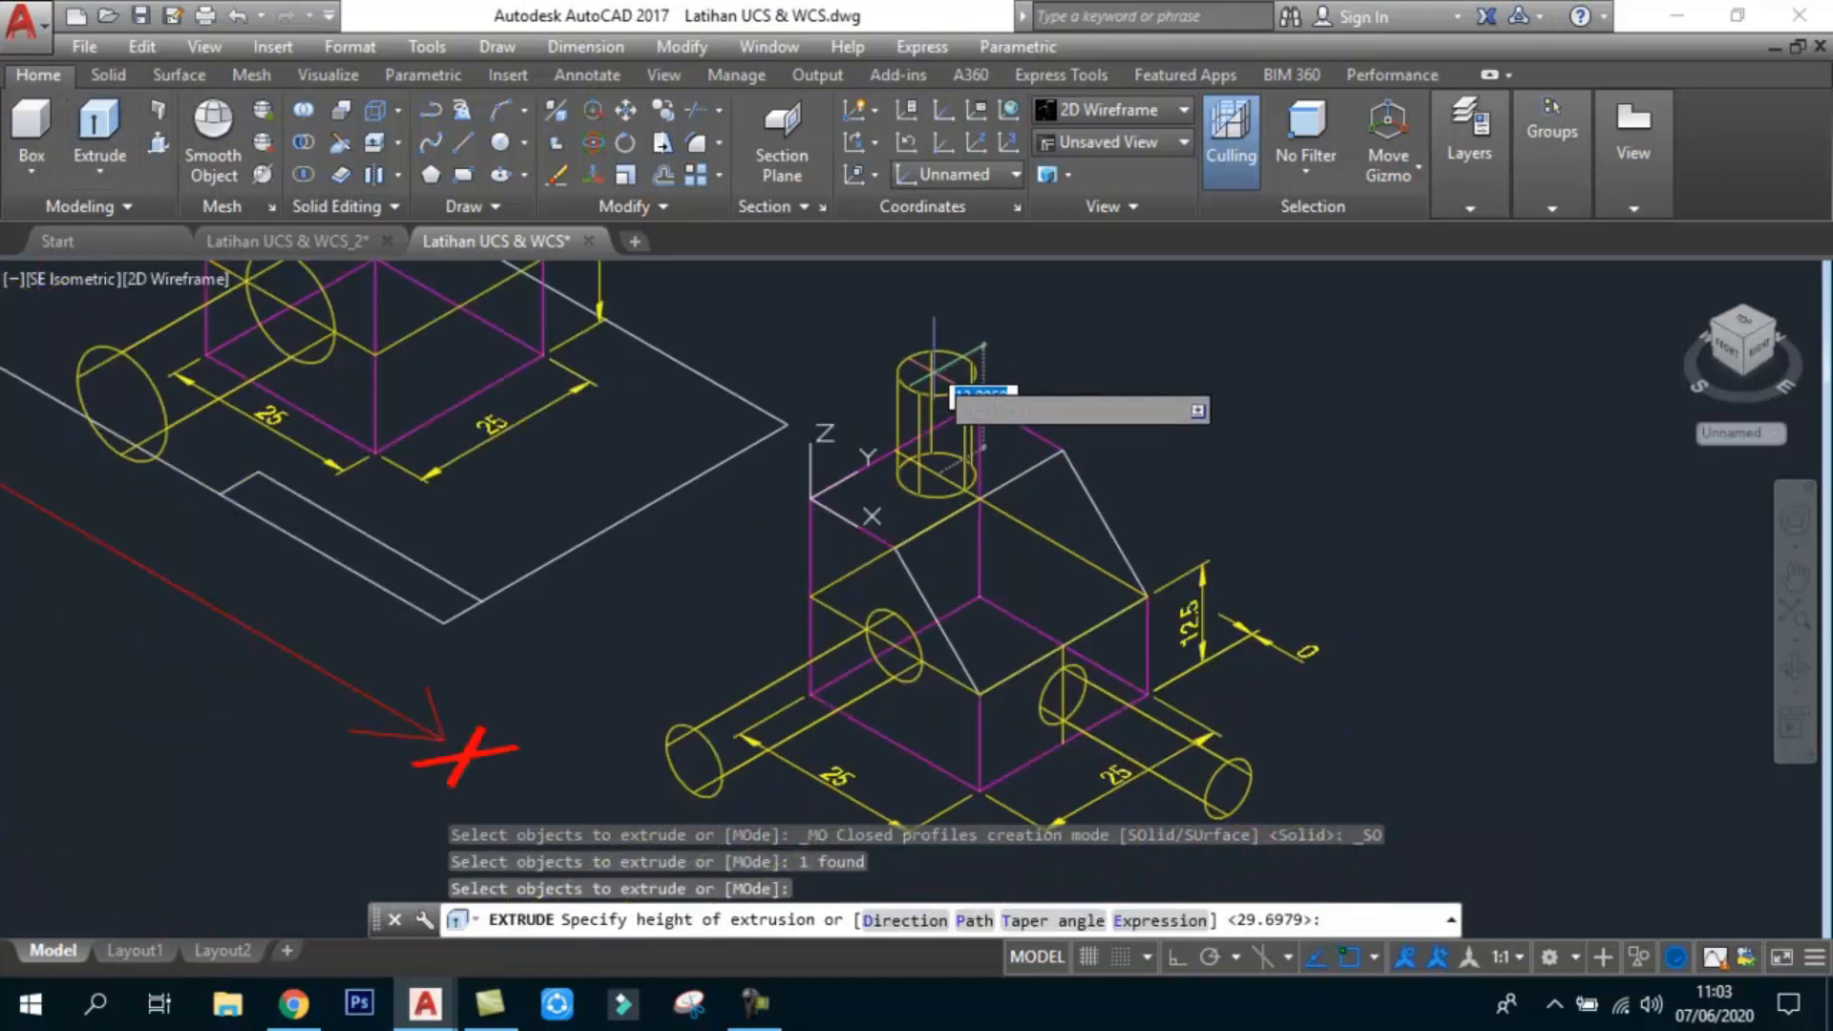
pyautogui.scroll(2, 811, 429)
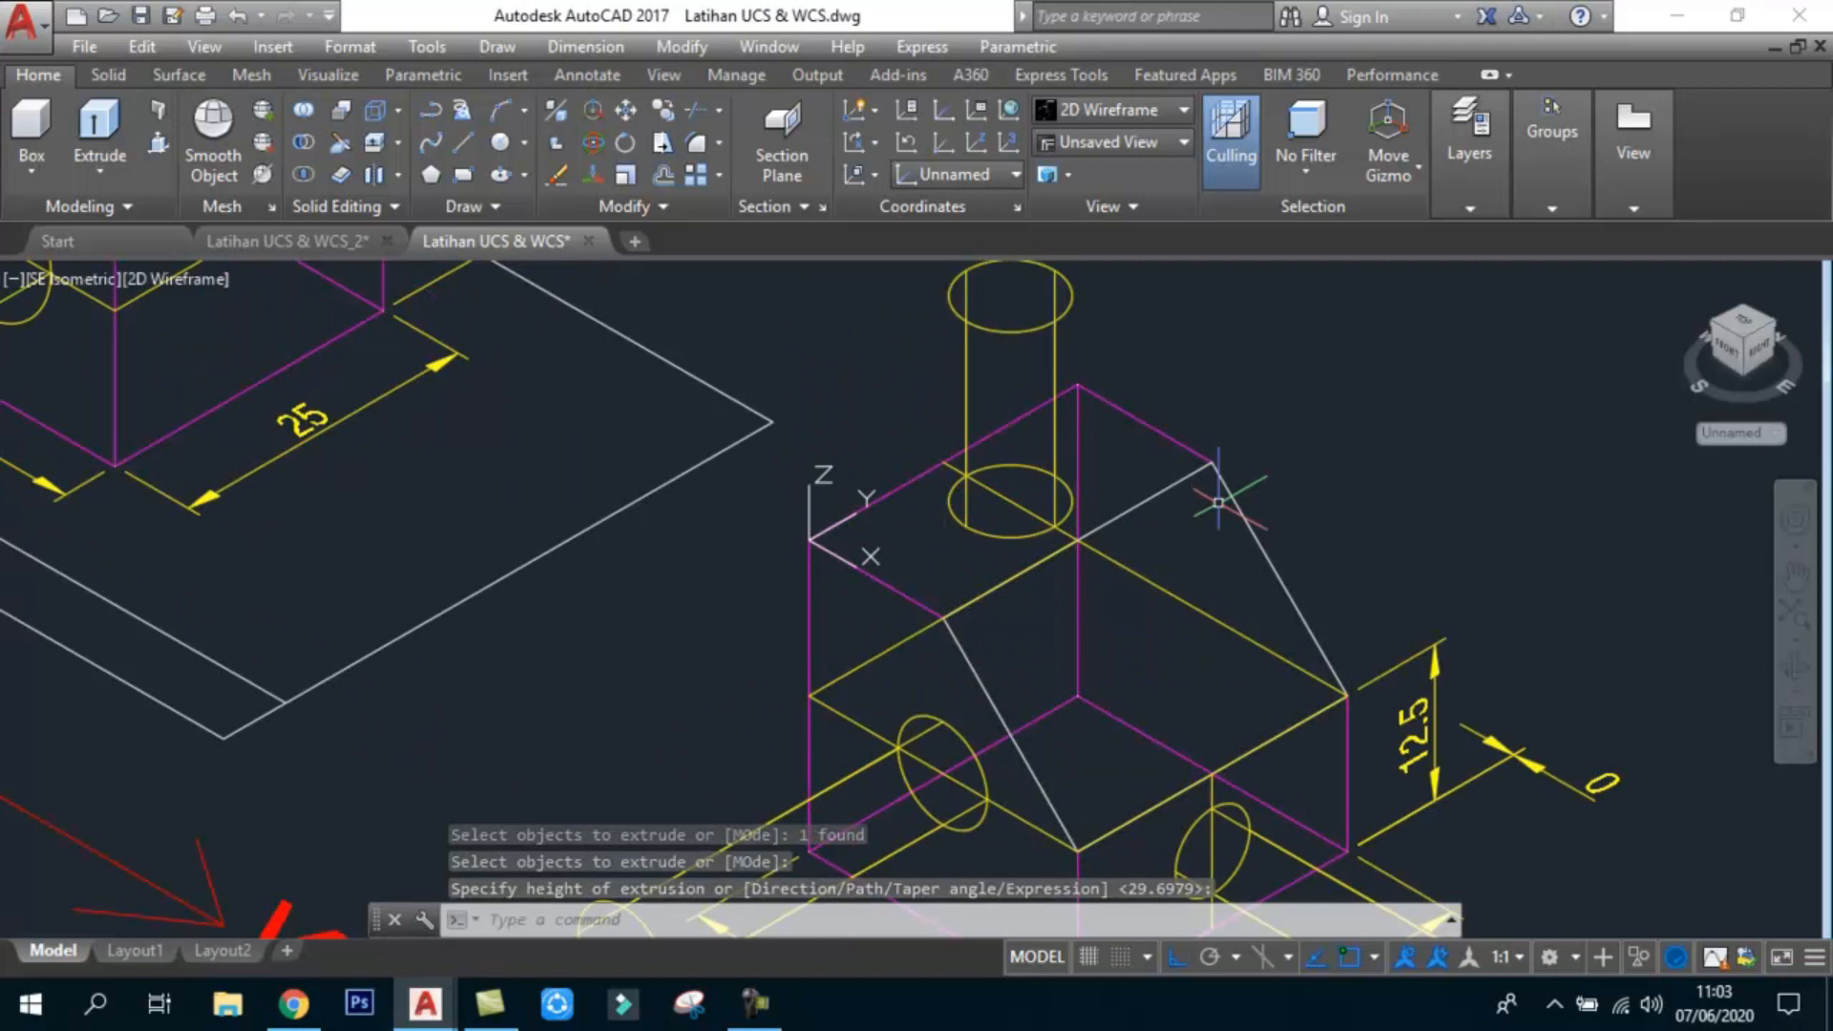
pyautogui.scroll(-1, 669, 417)
pyautogui.moveTo(1080, 562); pyautogui.dragTo(1138, 546, button='middle')
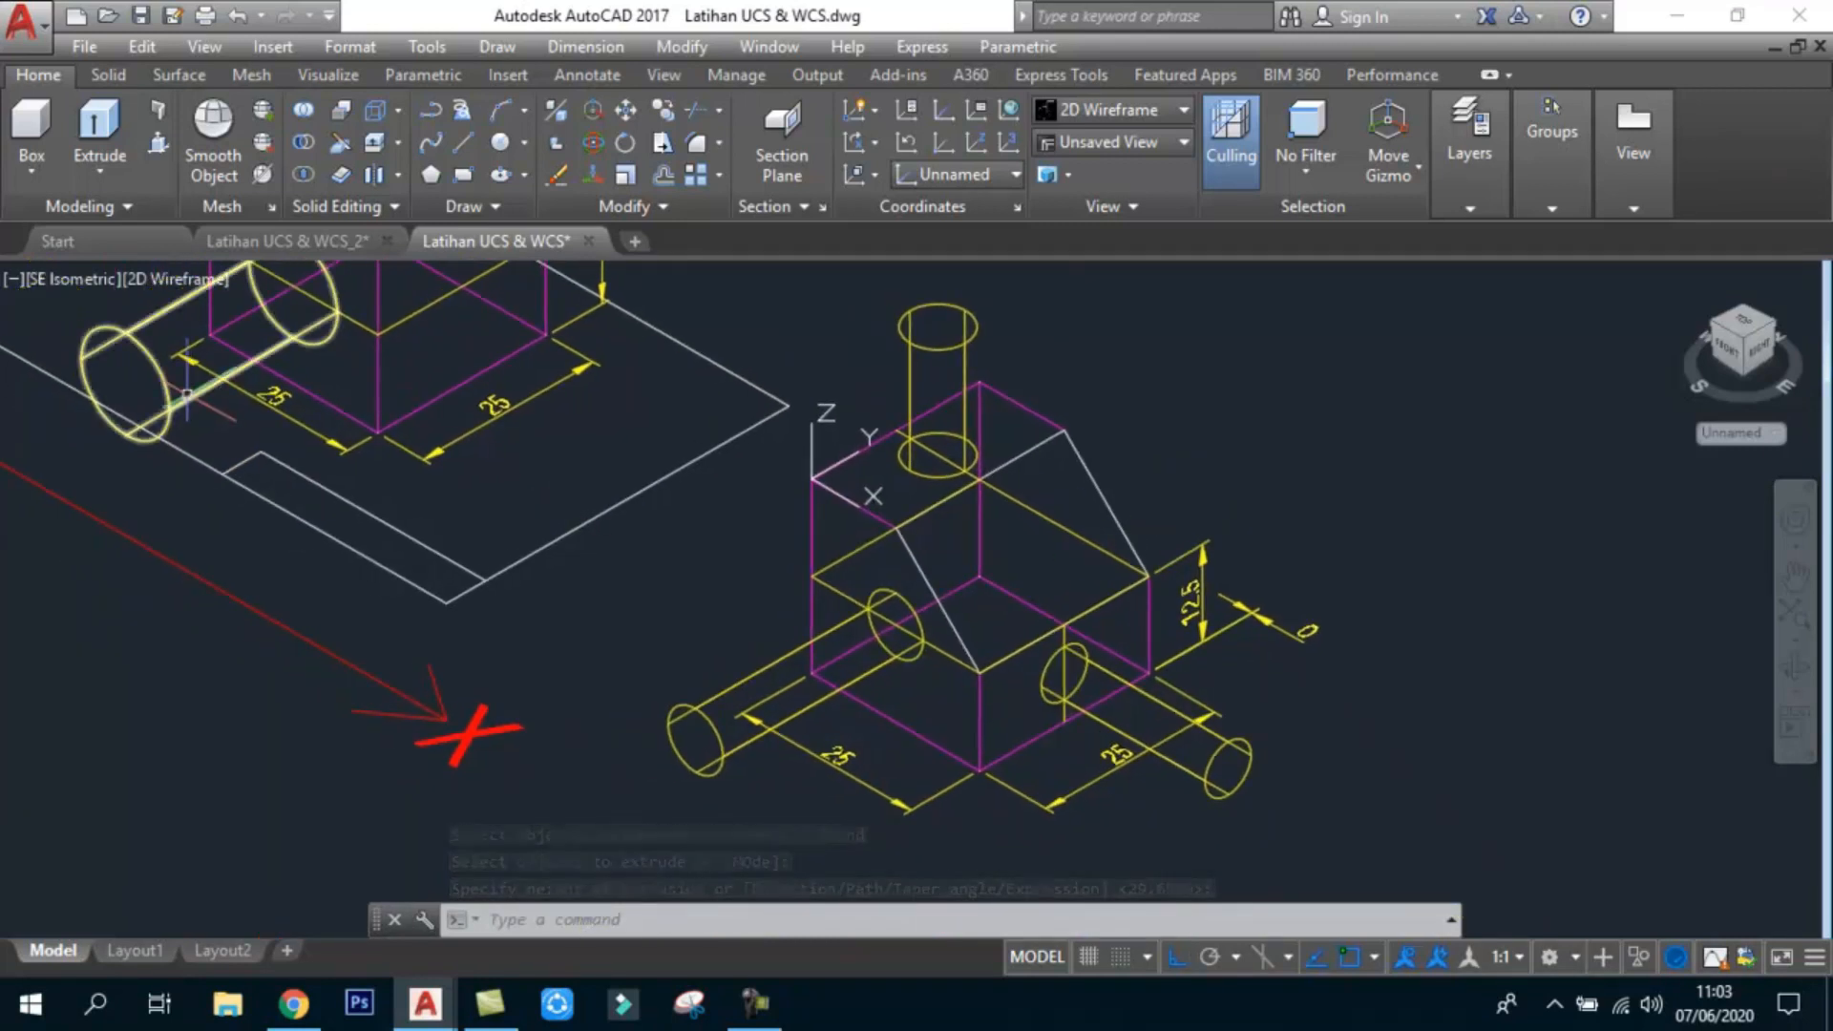
pyautogui.click(175, 283)
pyautogui.click(245, 377)
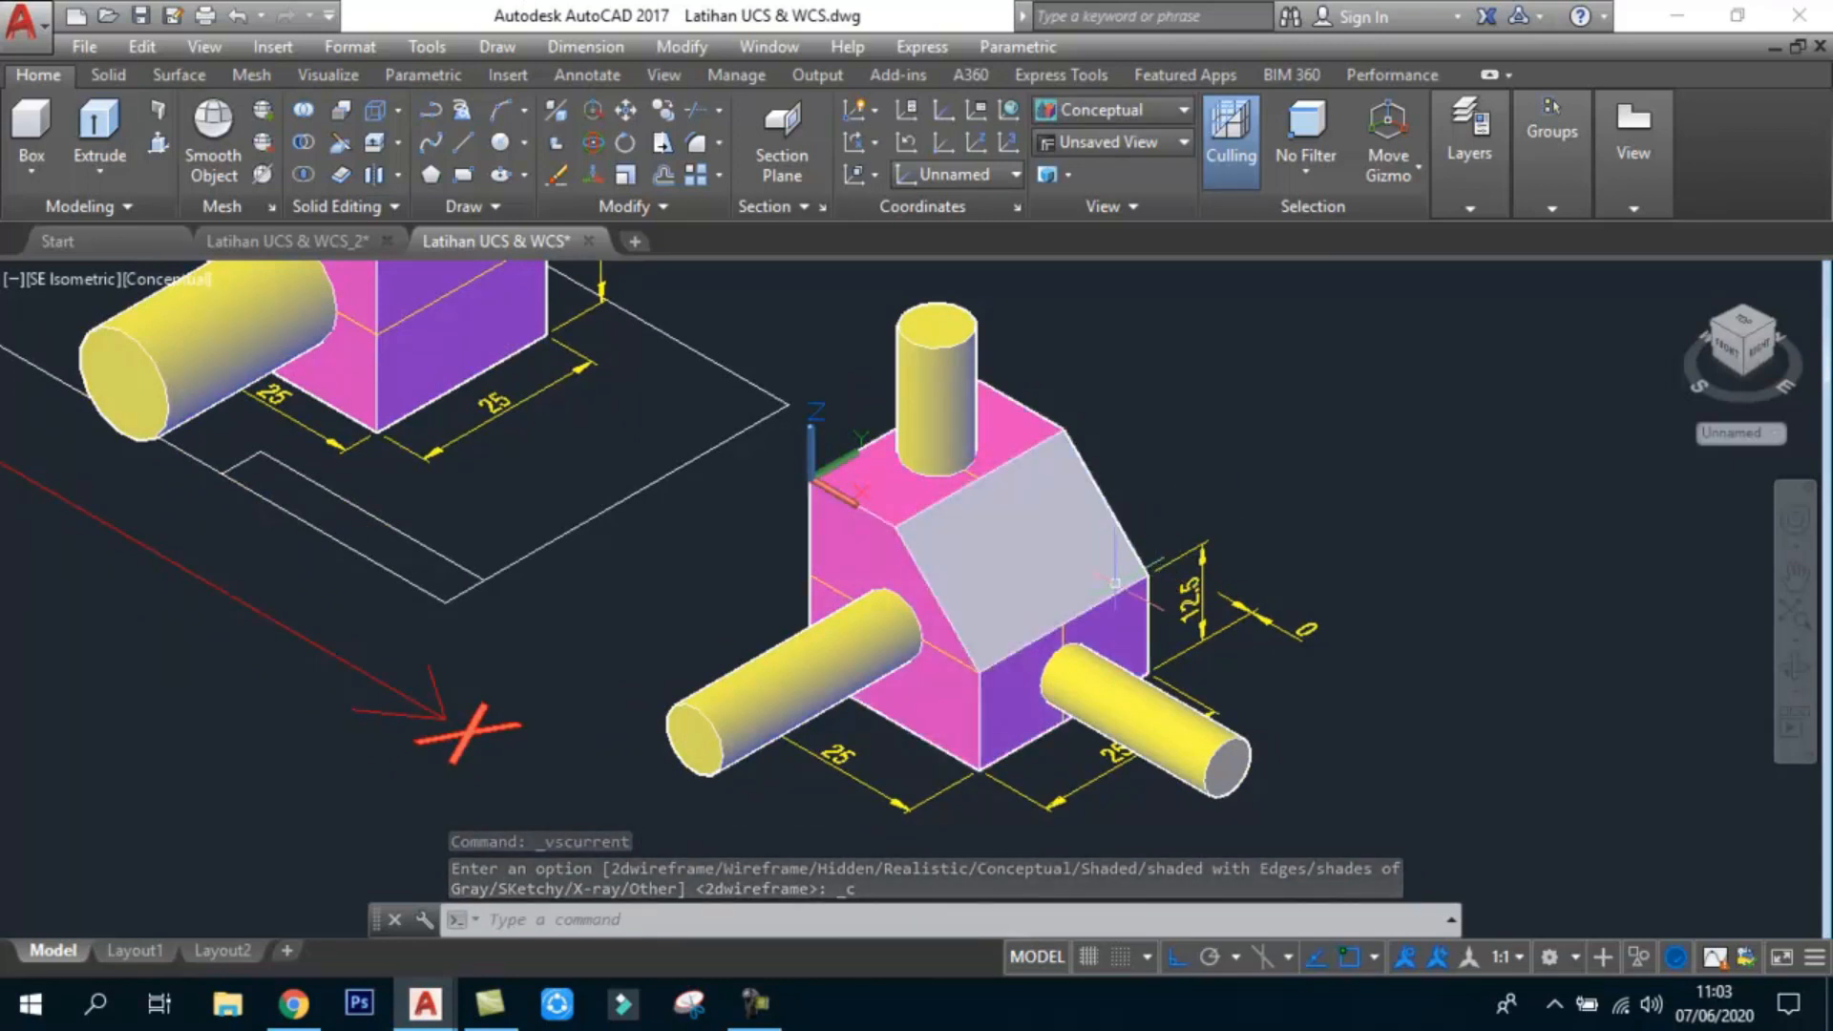
# Step: Draw a line down the sloped face between the midpoints of its lower and upper edges
pyautogui.click(462, 140)
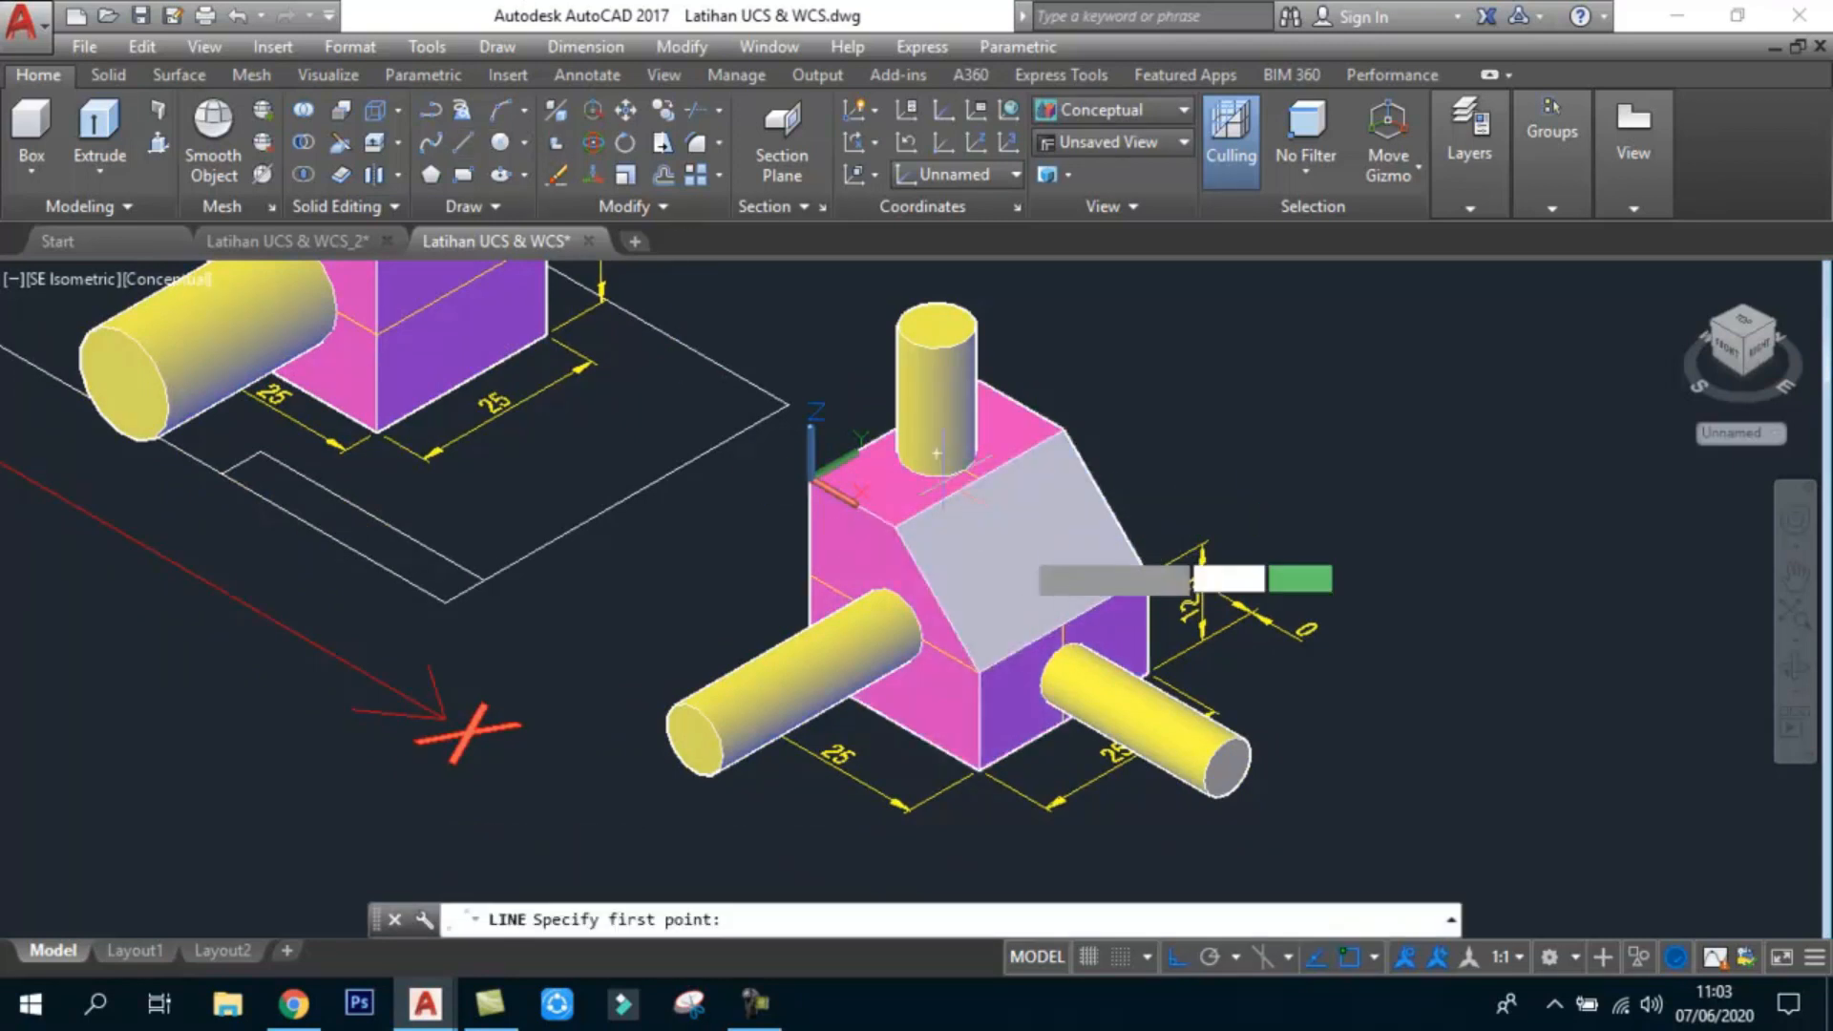
pyautogui.click(1063, 626)
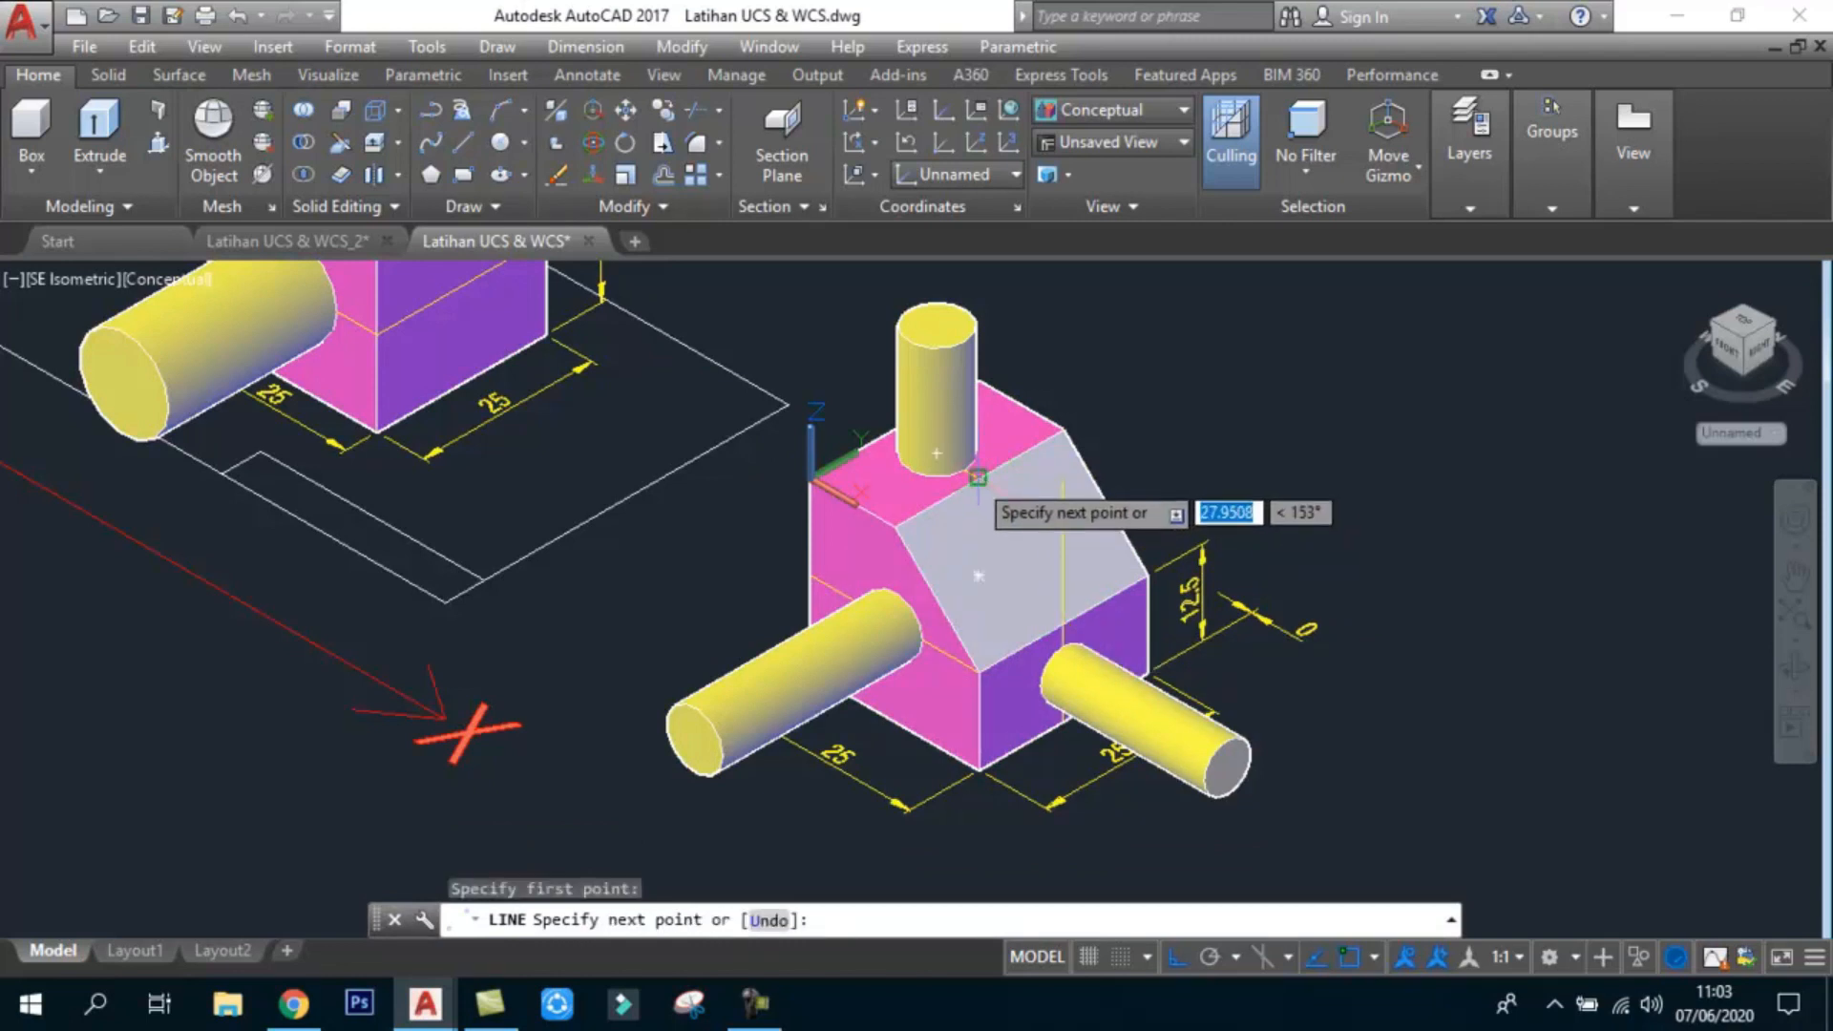
pyautogui.click(980, 478)
pyautogui.press('Escape')
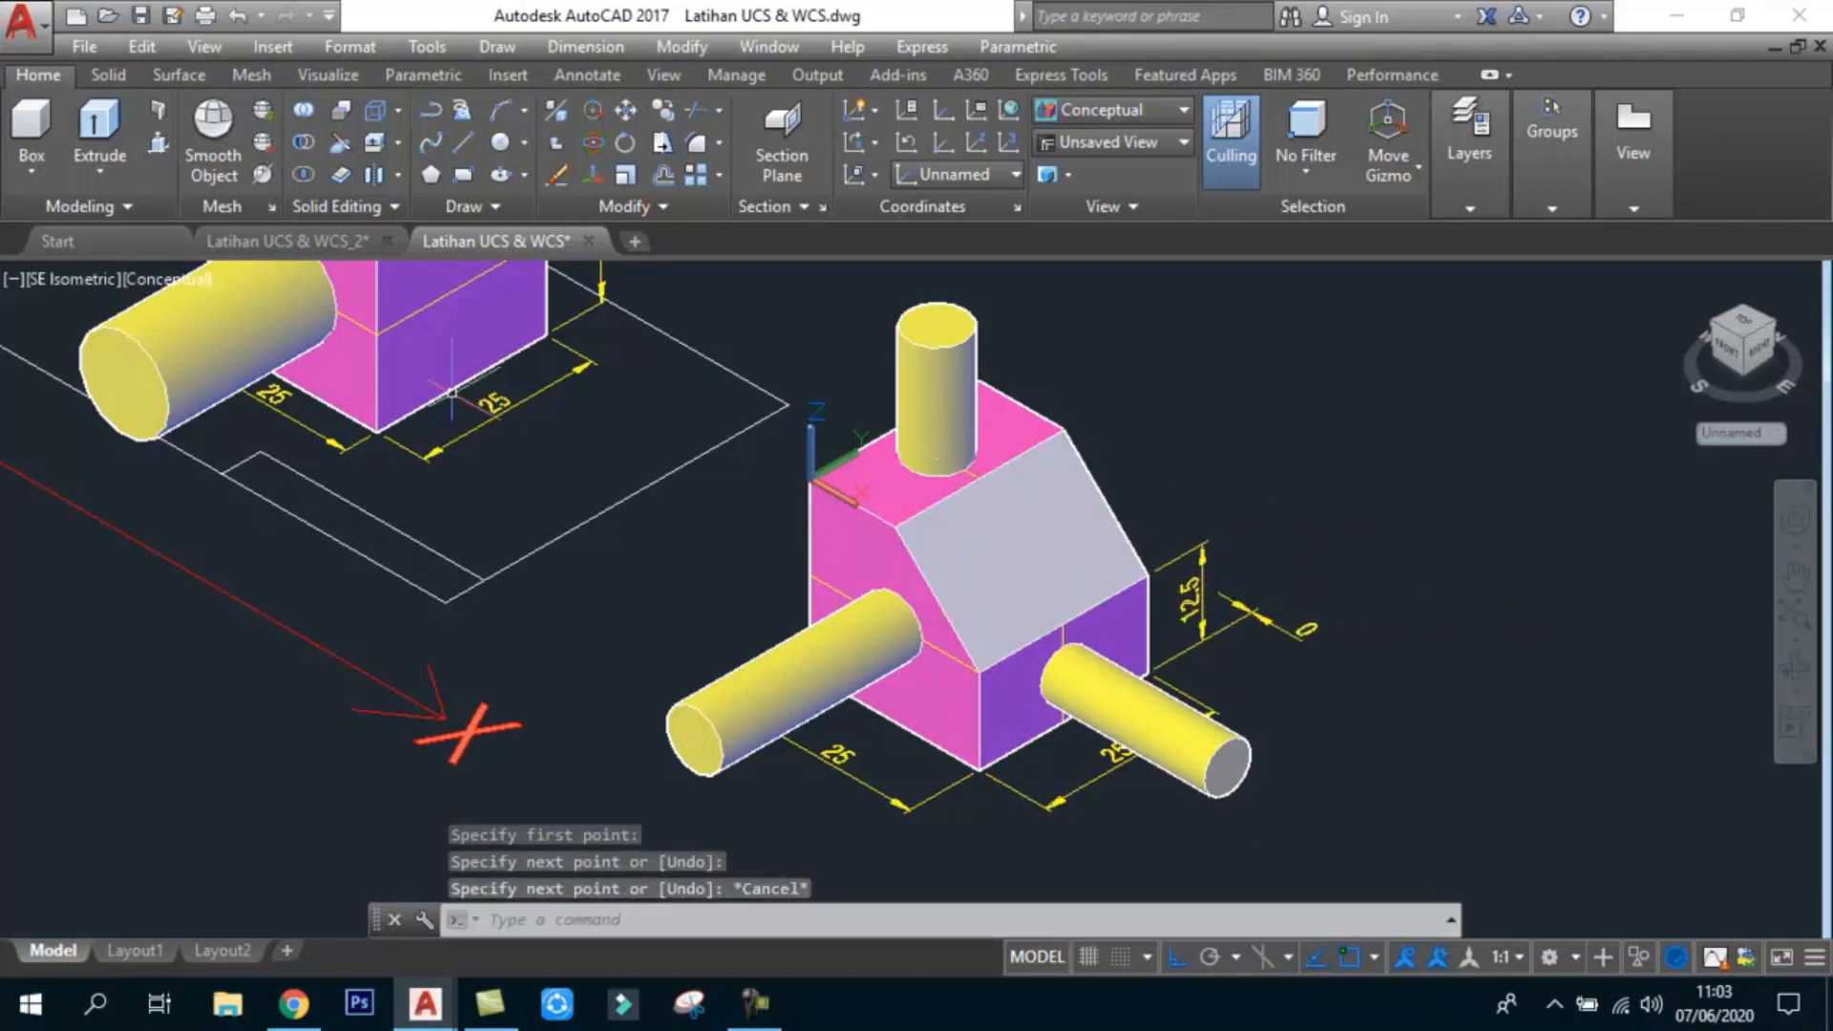
# Step: Switch the visual style to 2D Wireframe
pyautogui.click(172, 280)
pyautogui.click(248, 347)
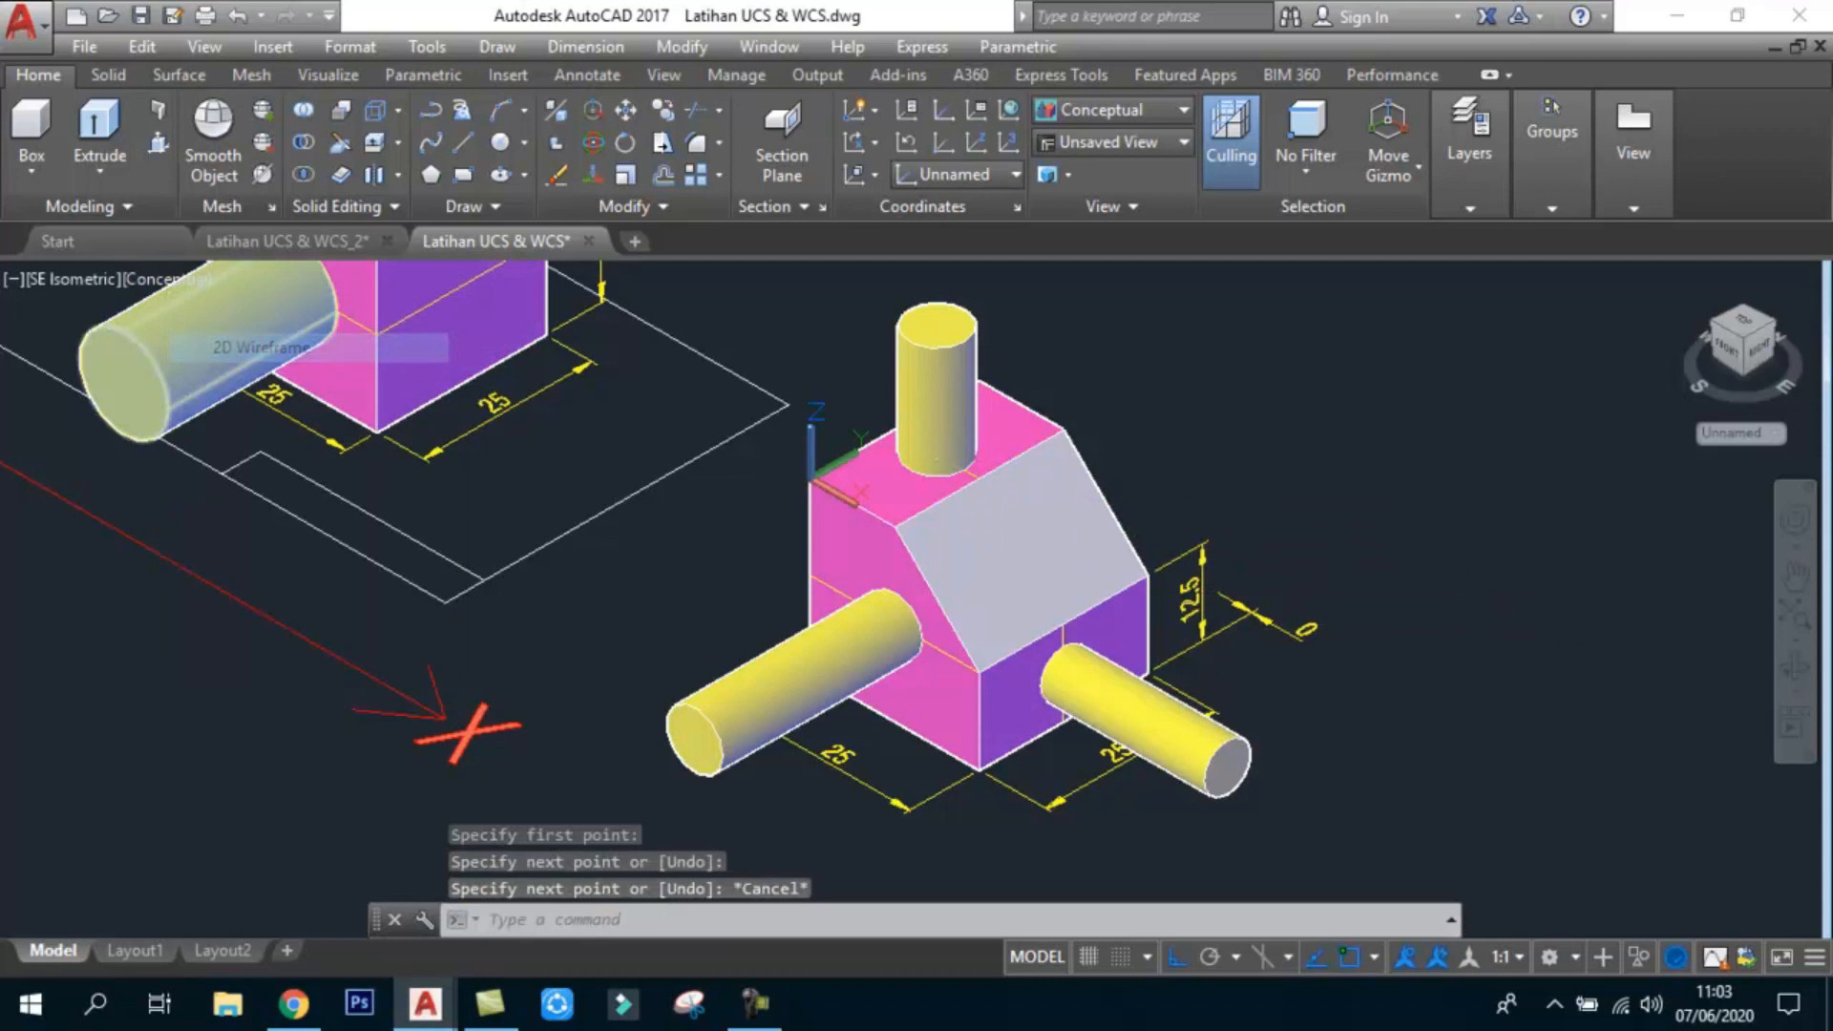
pyautogui.press('Escape')
# Step: Change the color of the line on the sloped face to Green in its properties, and close the Properties palette
pyautogui.click(1008, 555)
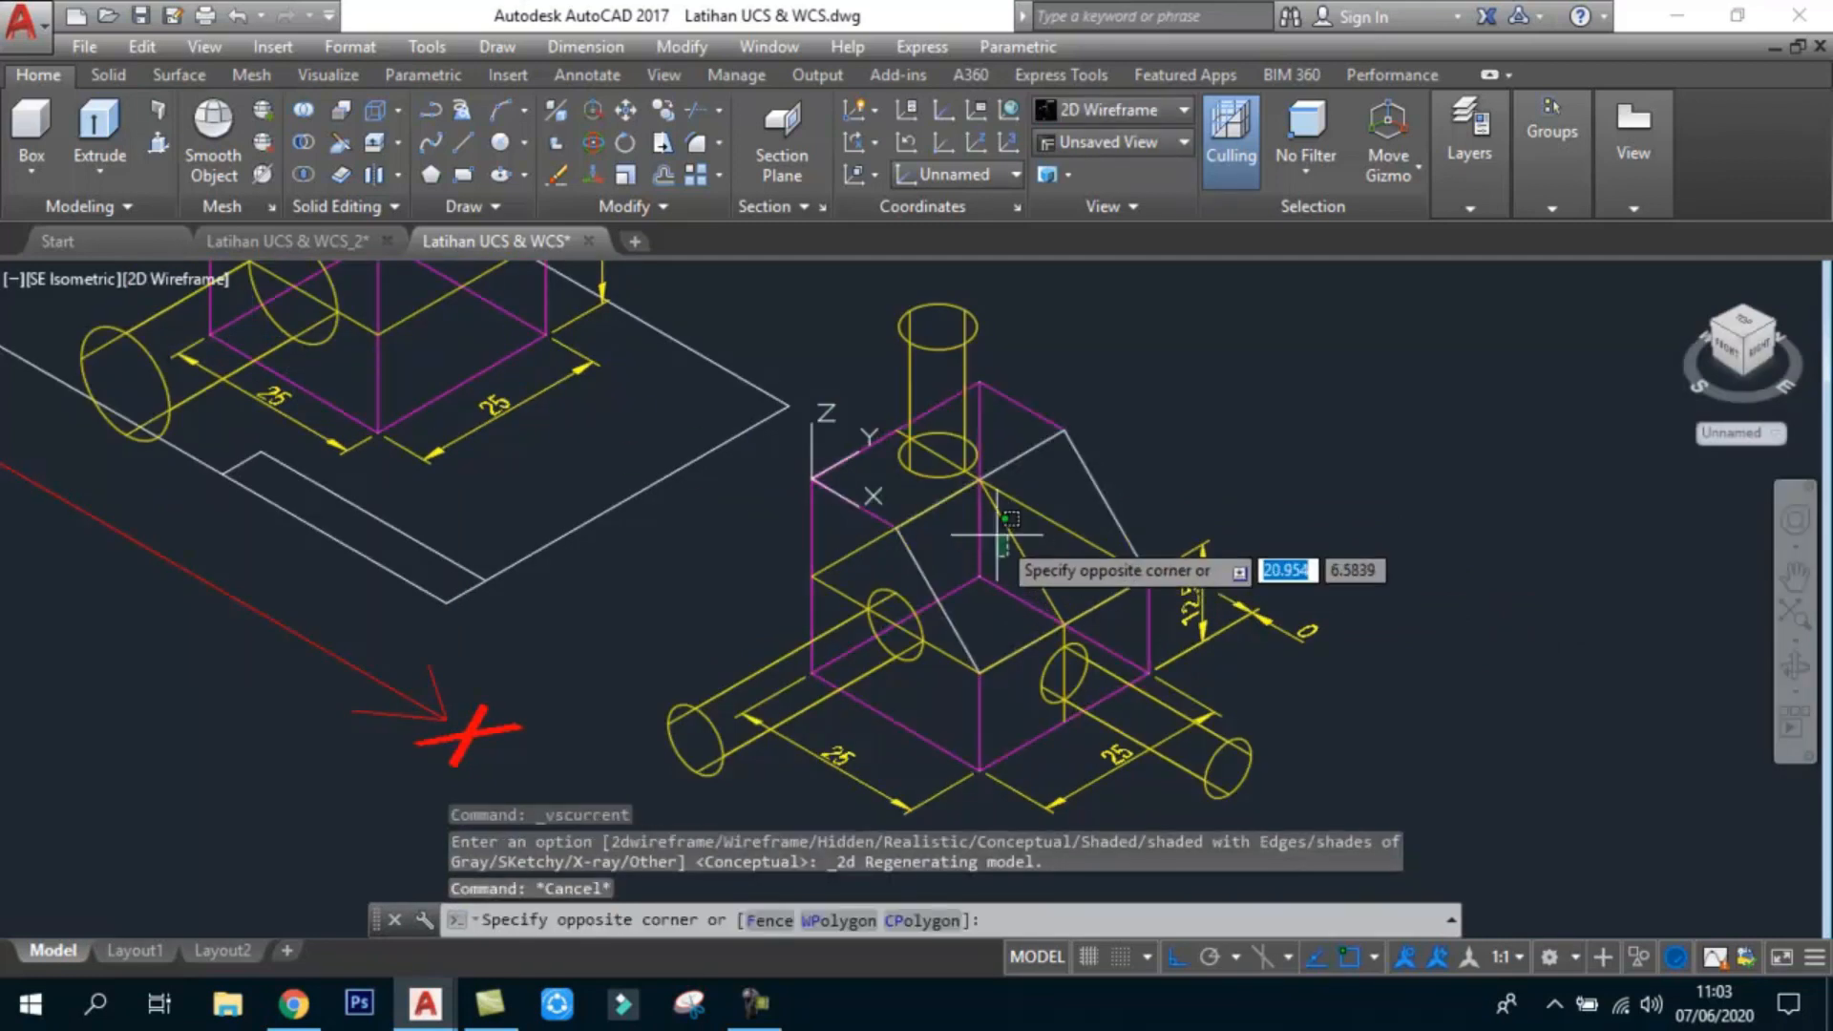
pyautogui.press('Escape')
pyautogui.click(1014, 554)
pyautogui.press('Escape')
pyautogui.click(1022, 552)
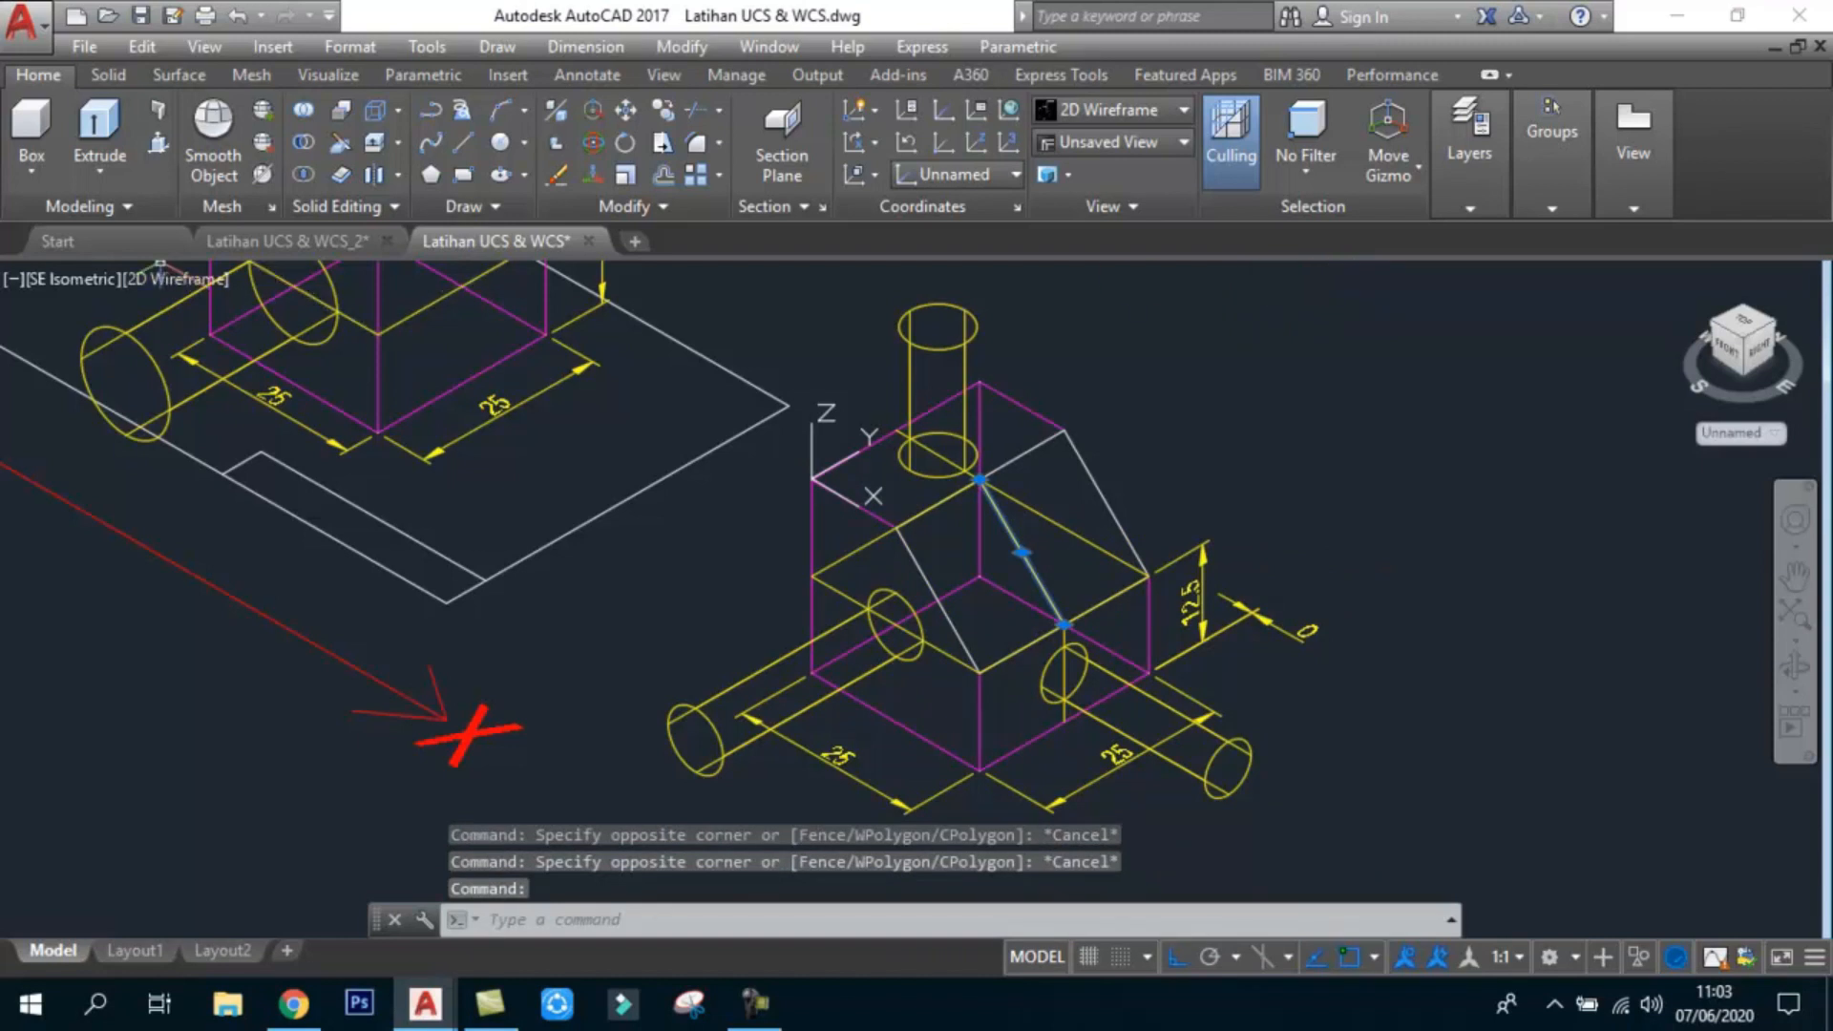
pyautogui.click(487, 46)
pyautogui.click(499, 46)
pyautogui.click(415, 46)
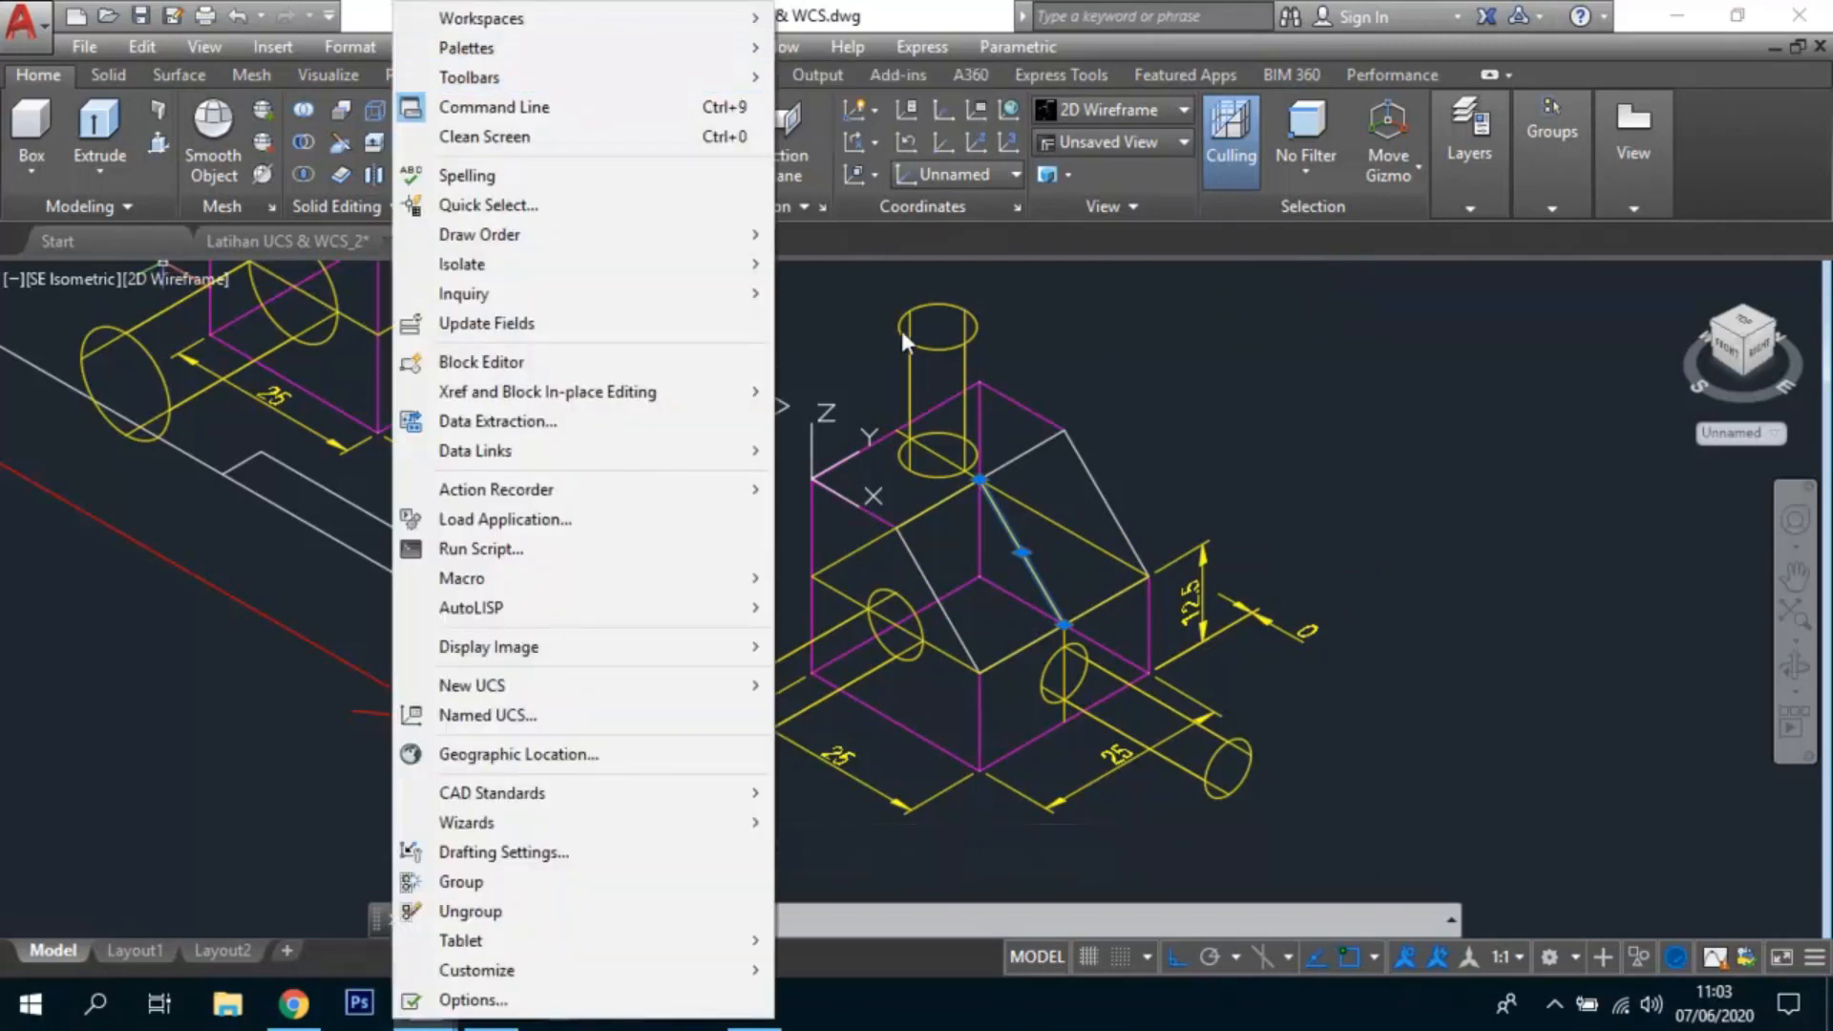
pyautogui.click(1106, 333)
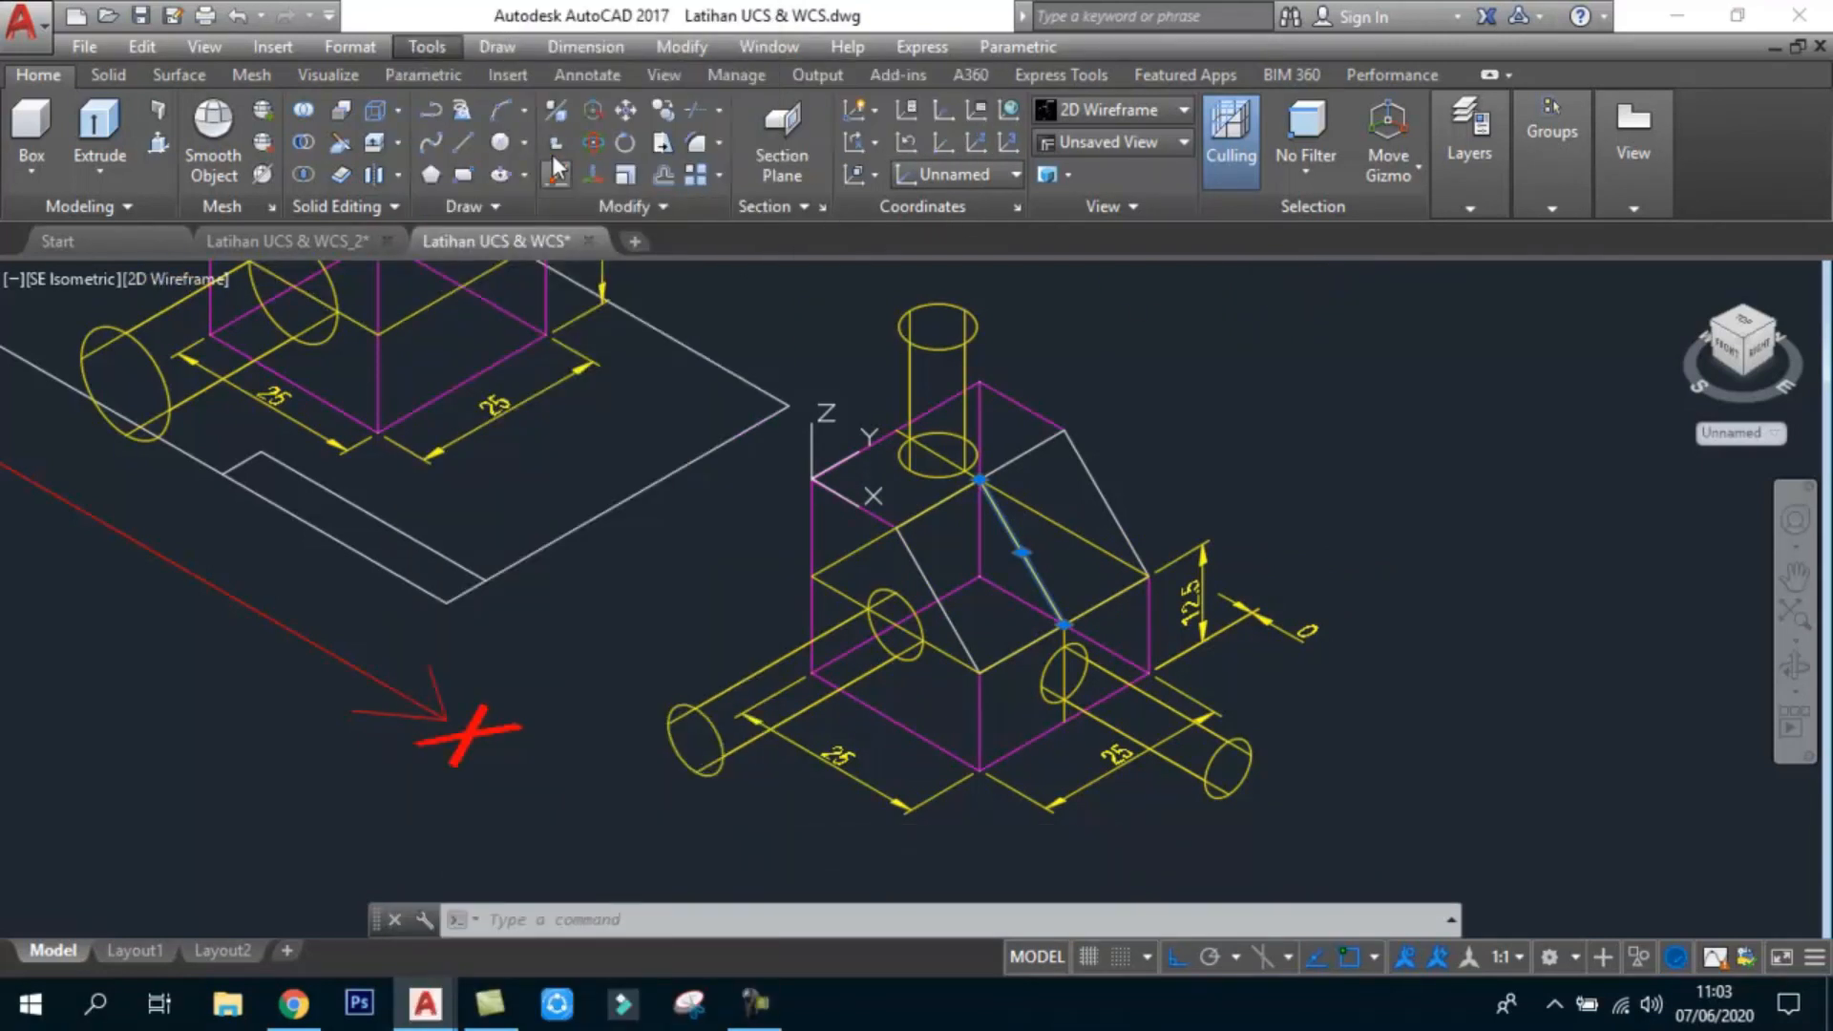
pyautogui.click(668, 75)
pyautogui.click(302, 147)
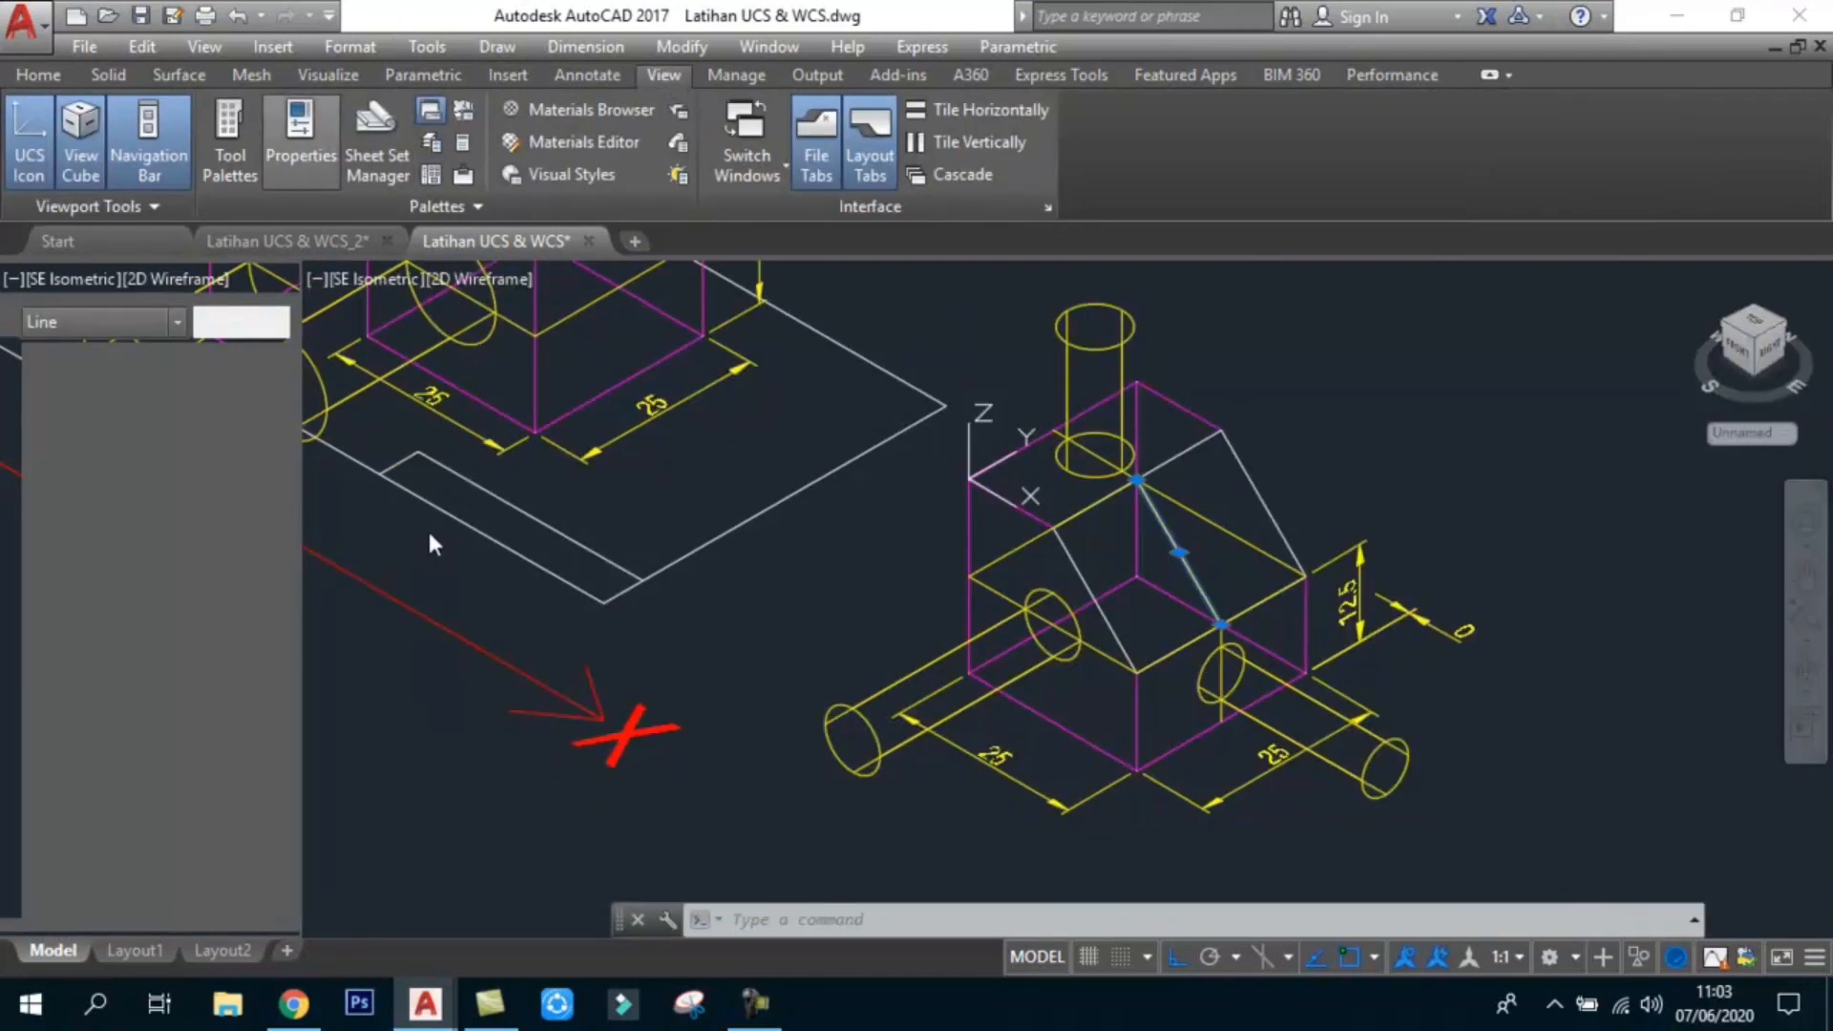
pyautogui.click(209, 378)
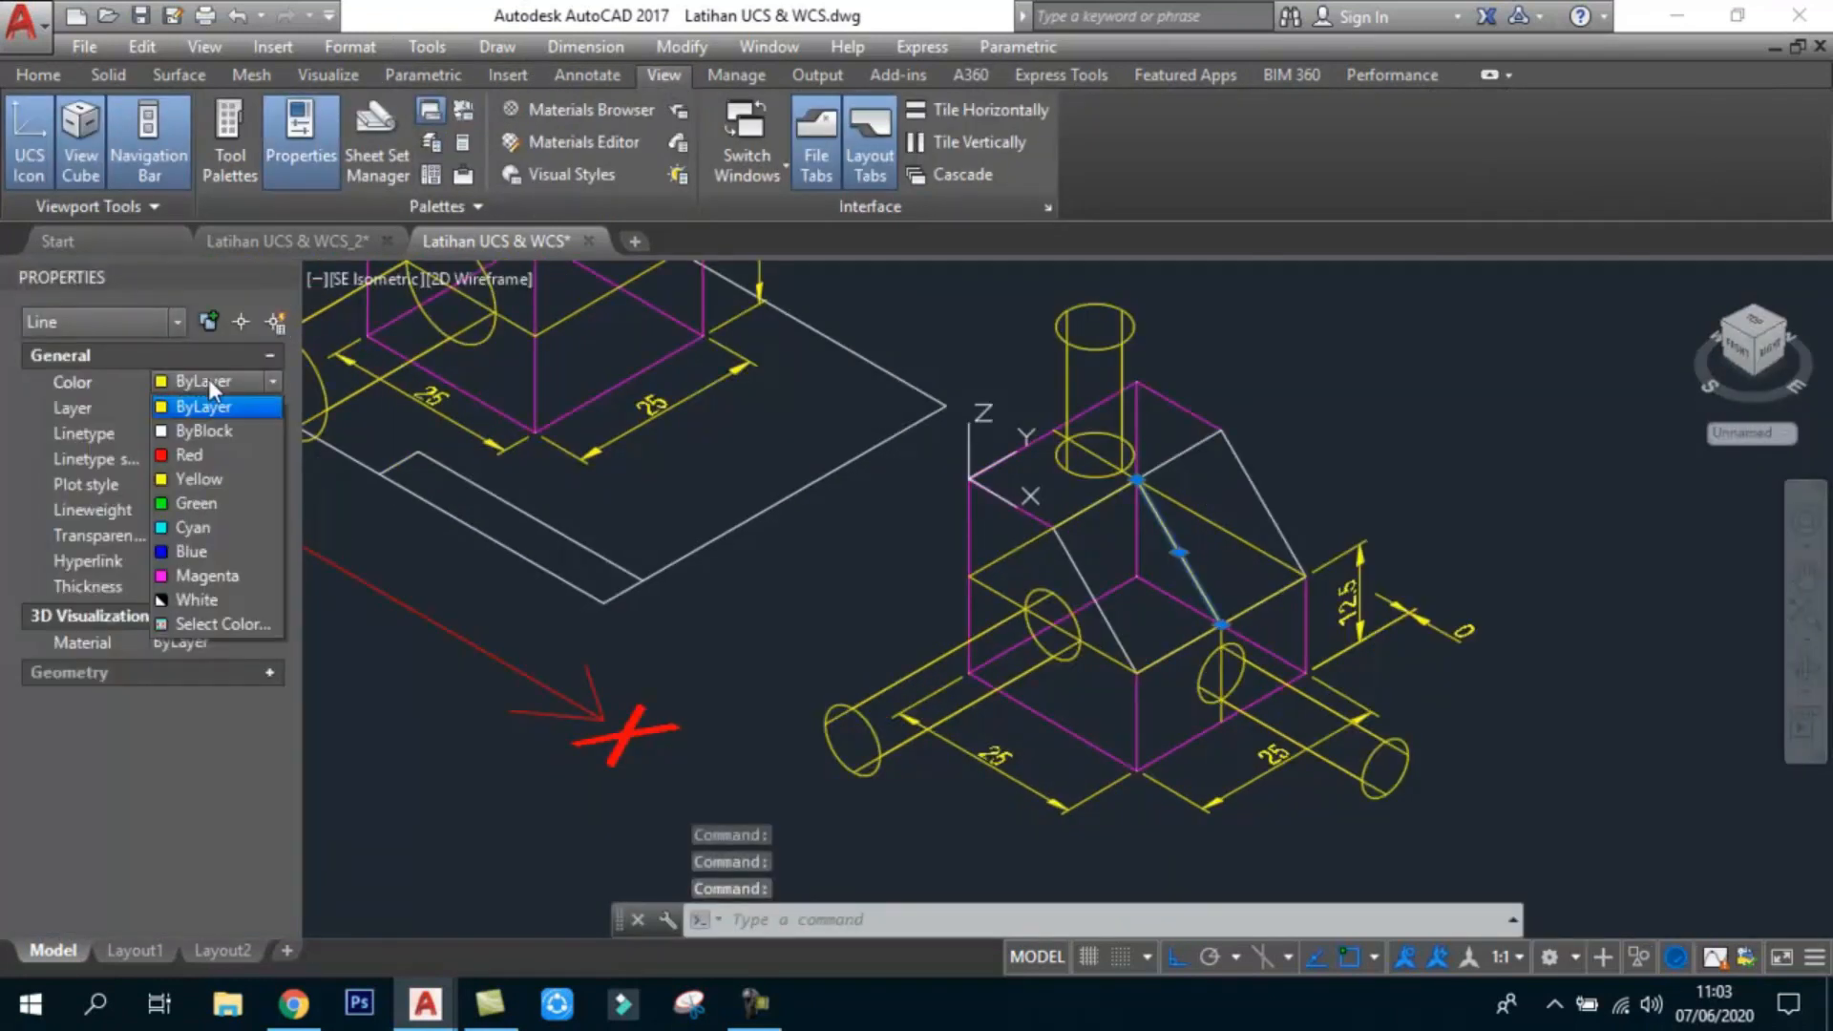
pyautogui.click(192, 500)
pyautogui.press('Escape')
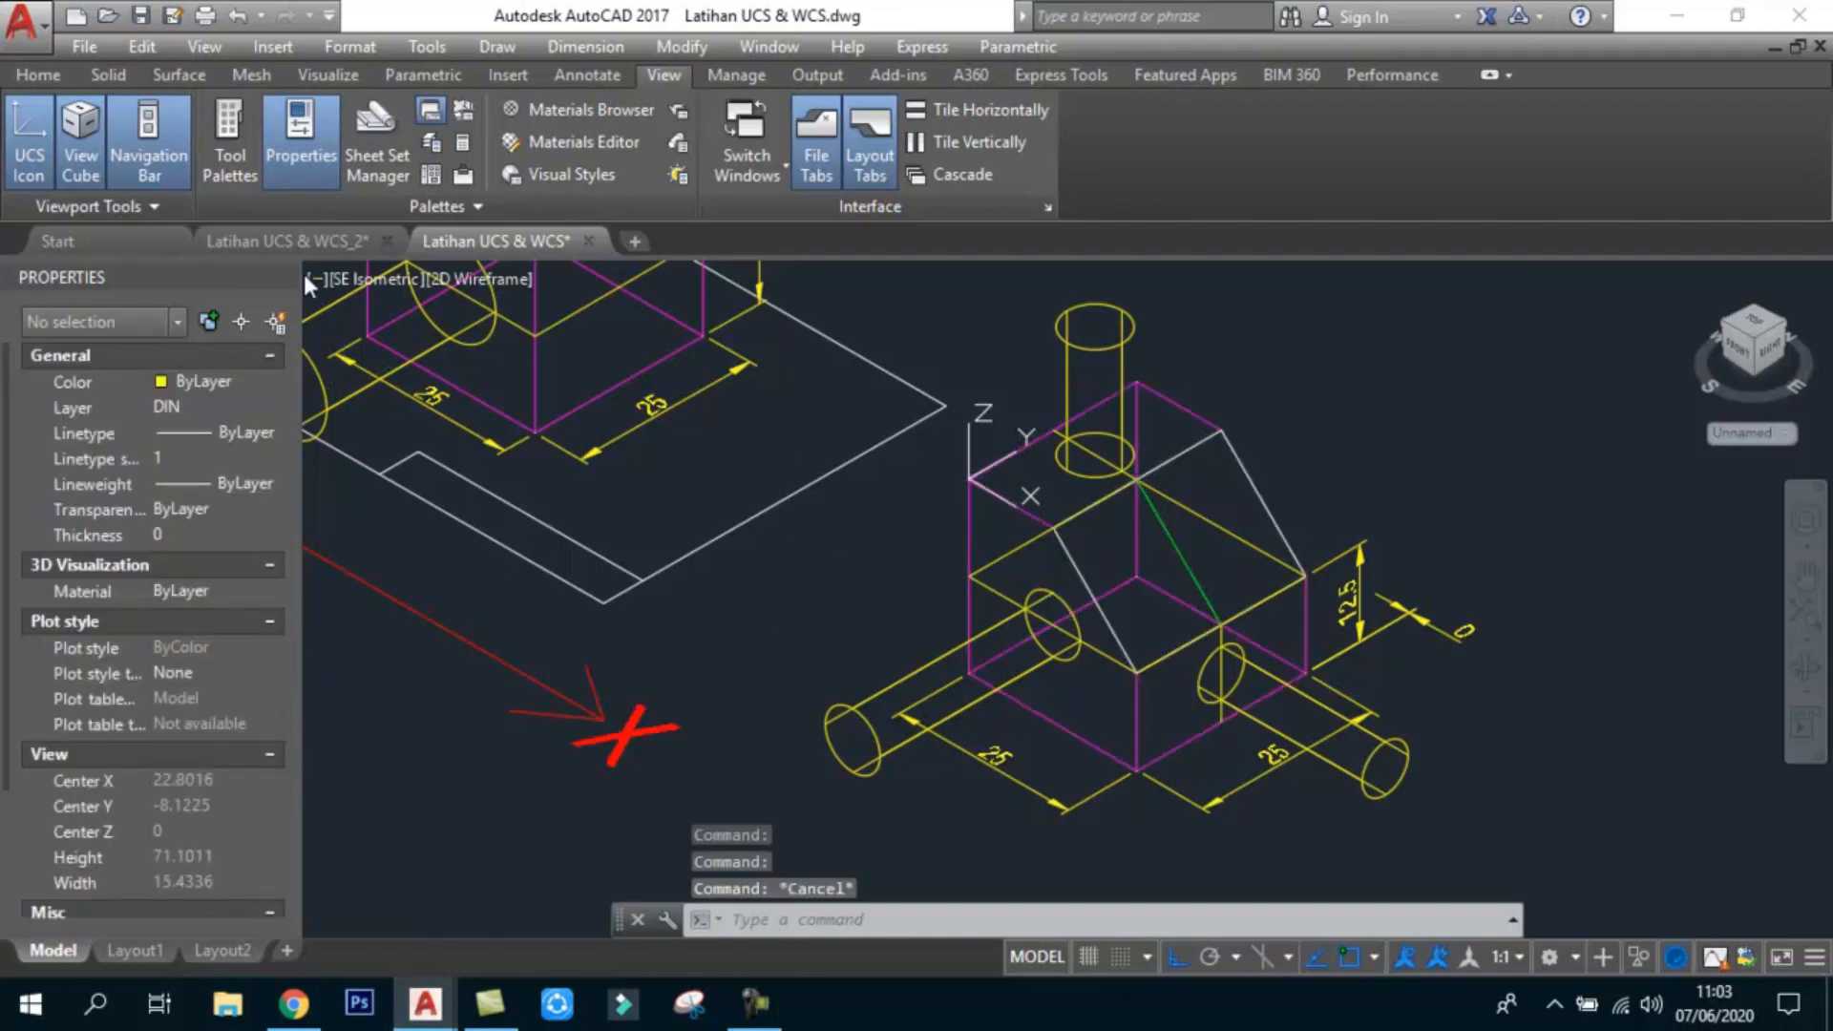
pyautogui.click(284, 278)
pyautogui.press('Escape')
pyautogui.press('Escape')
# Step: Display the model in the Conceptual visual style
pyautogui.scroll(3, 1080, 507)
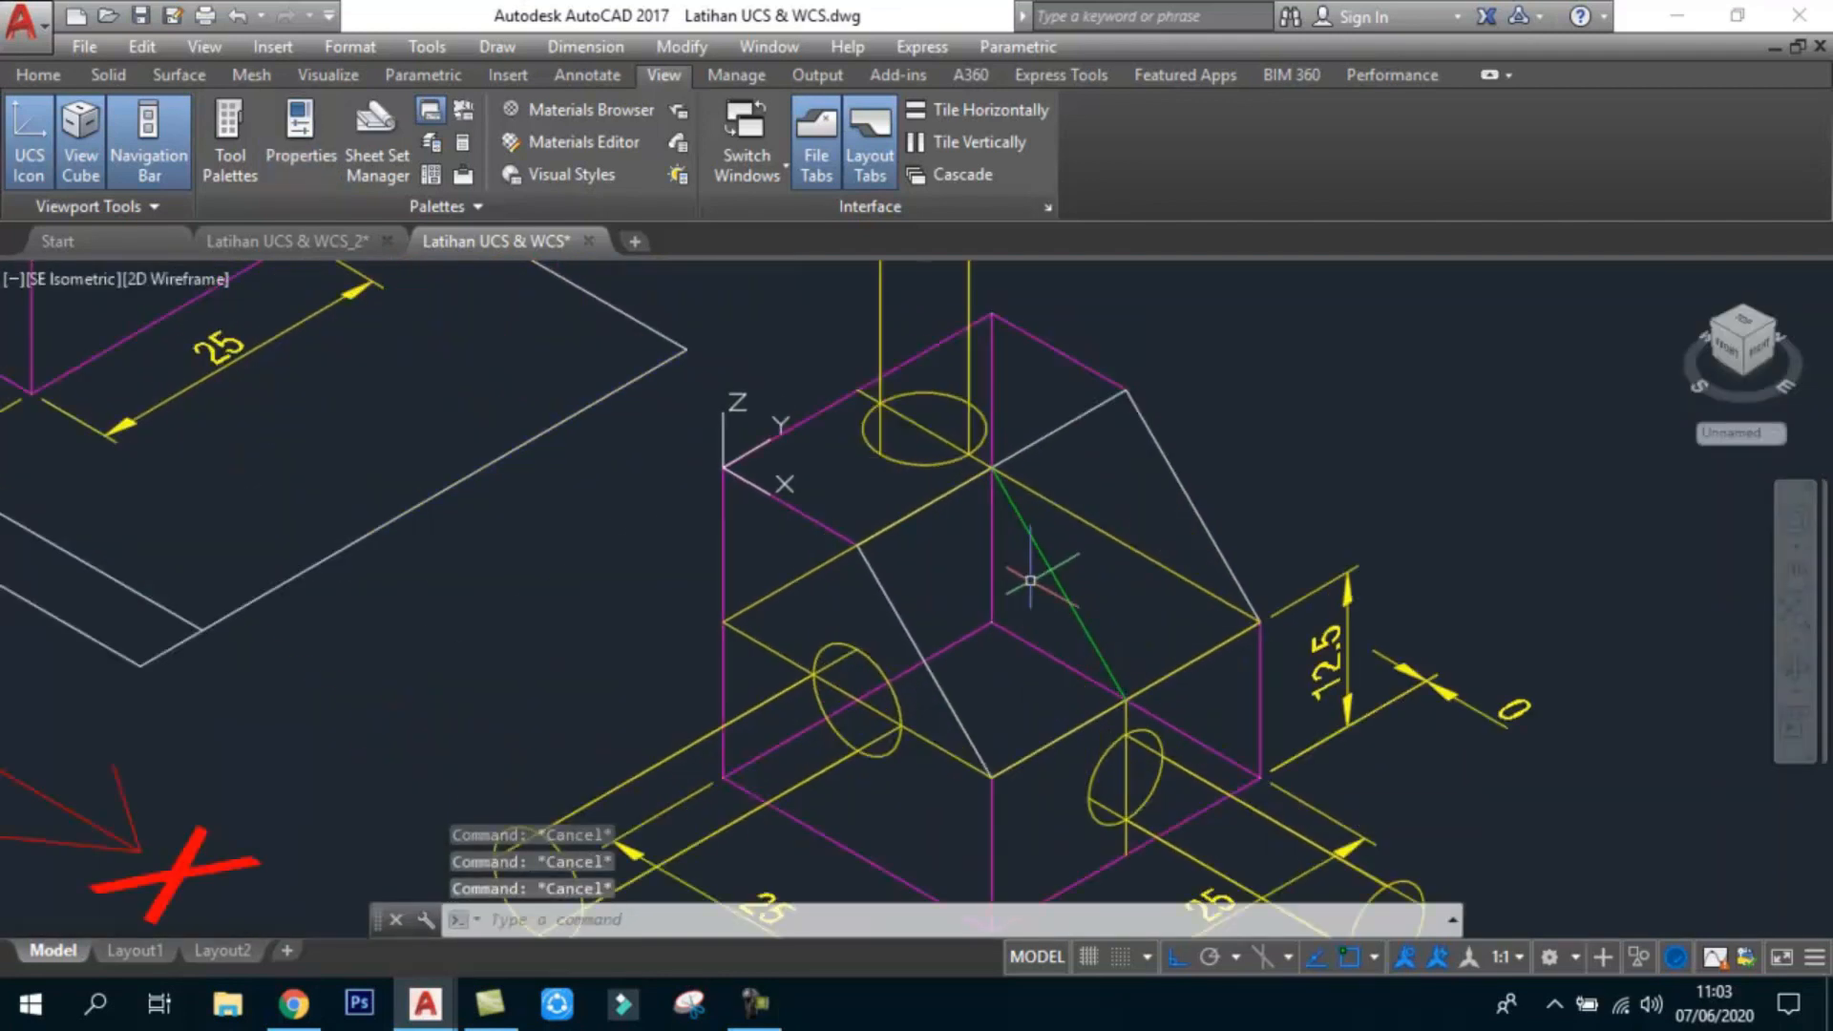
pyautogui.click(198, 279)
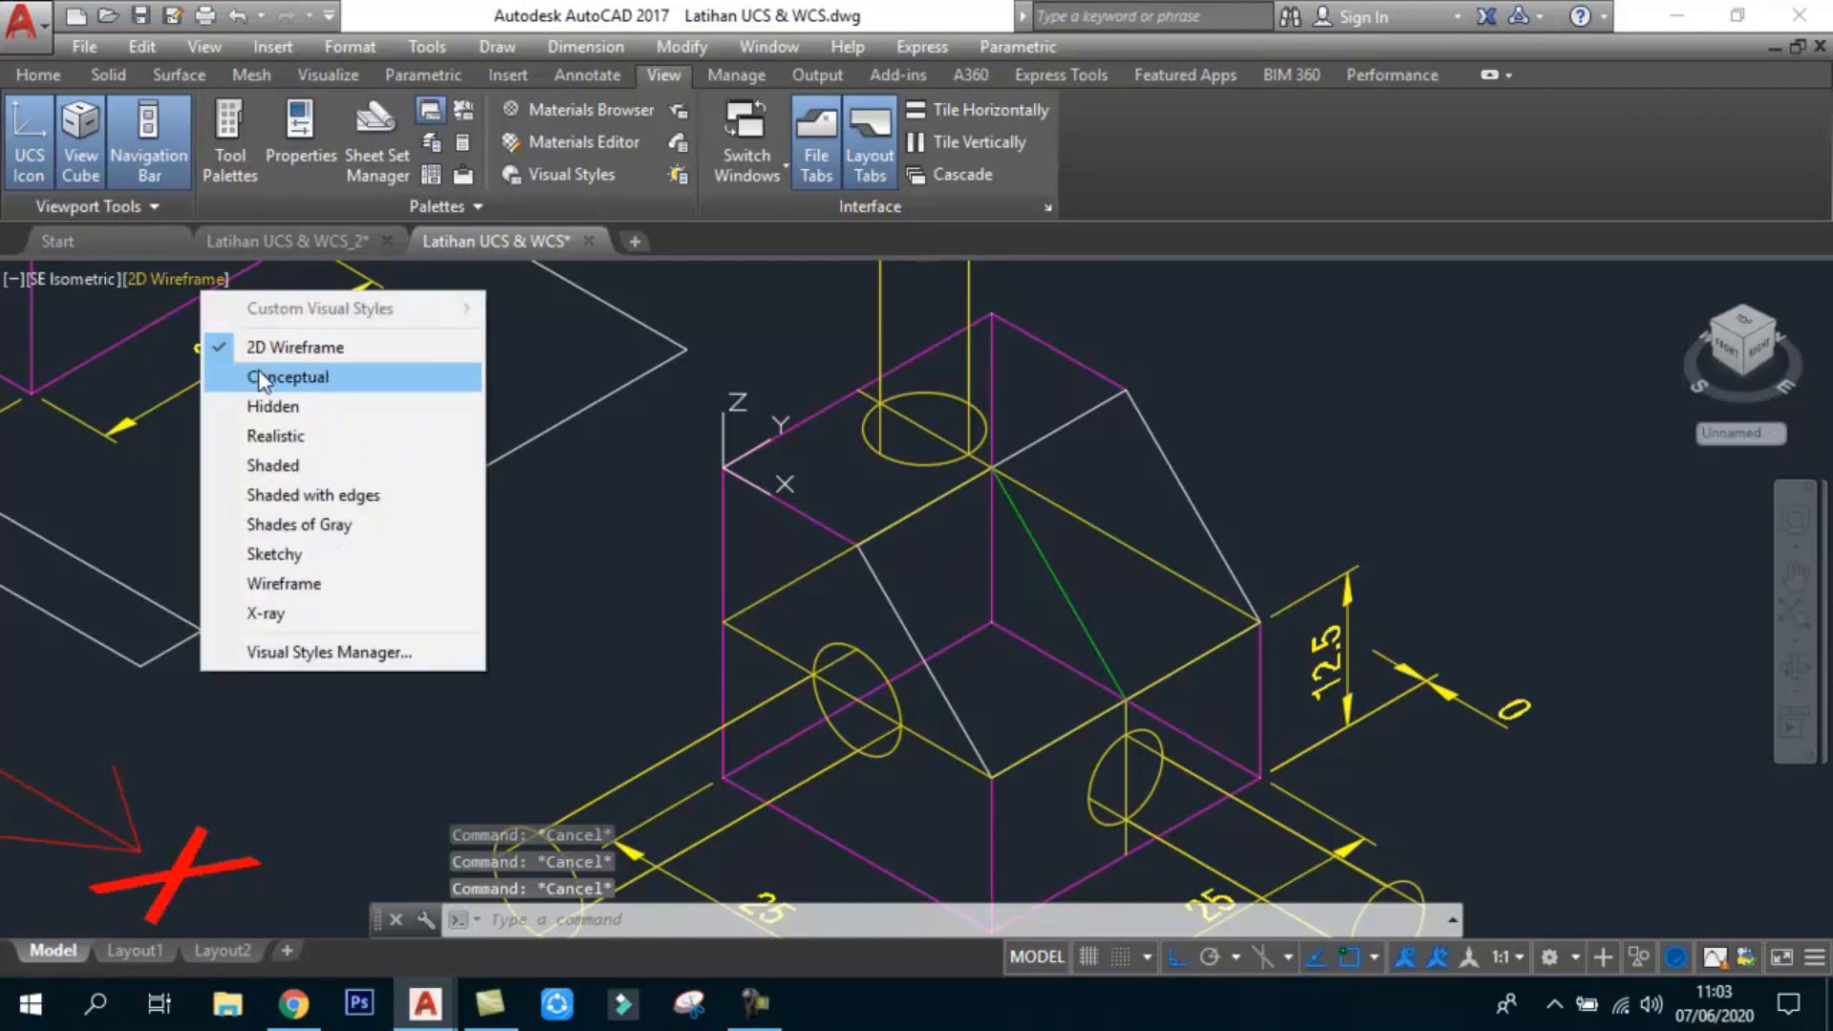
pyautogui.click(243, 378)
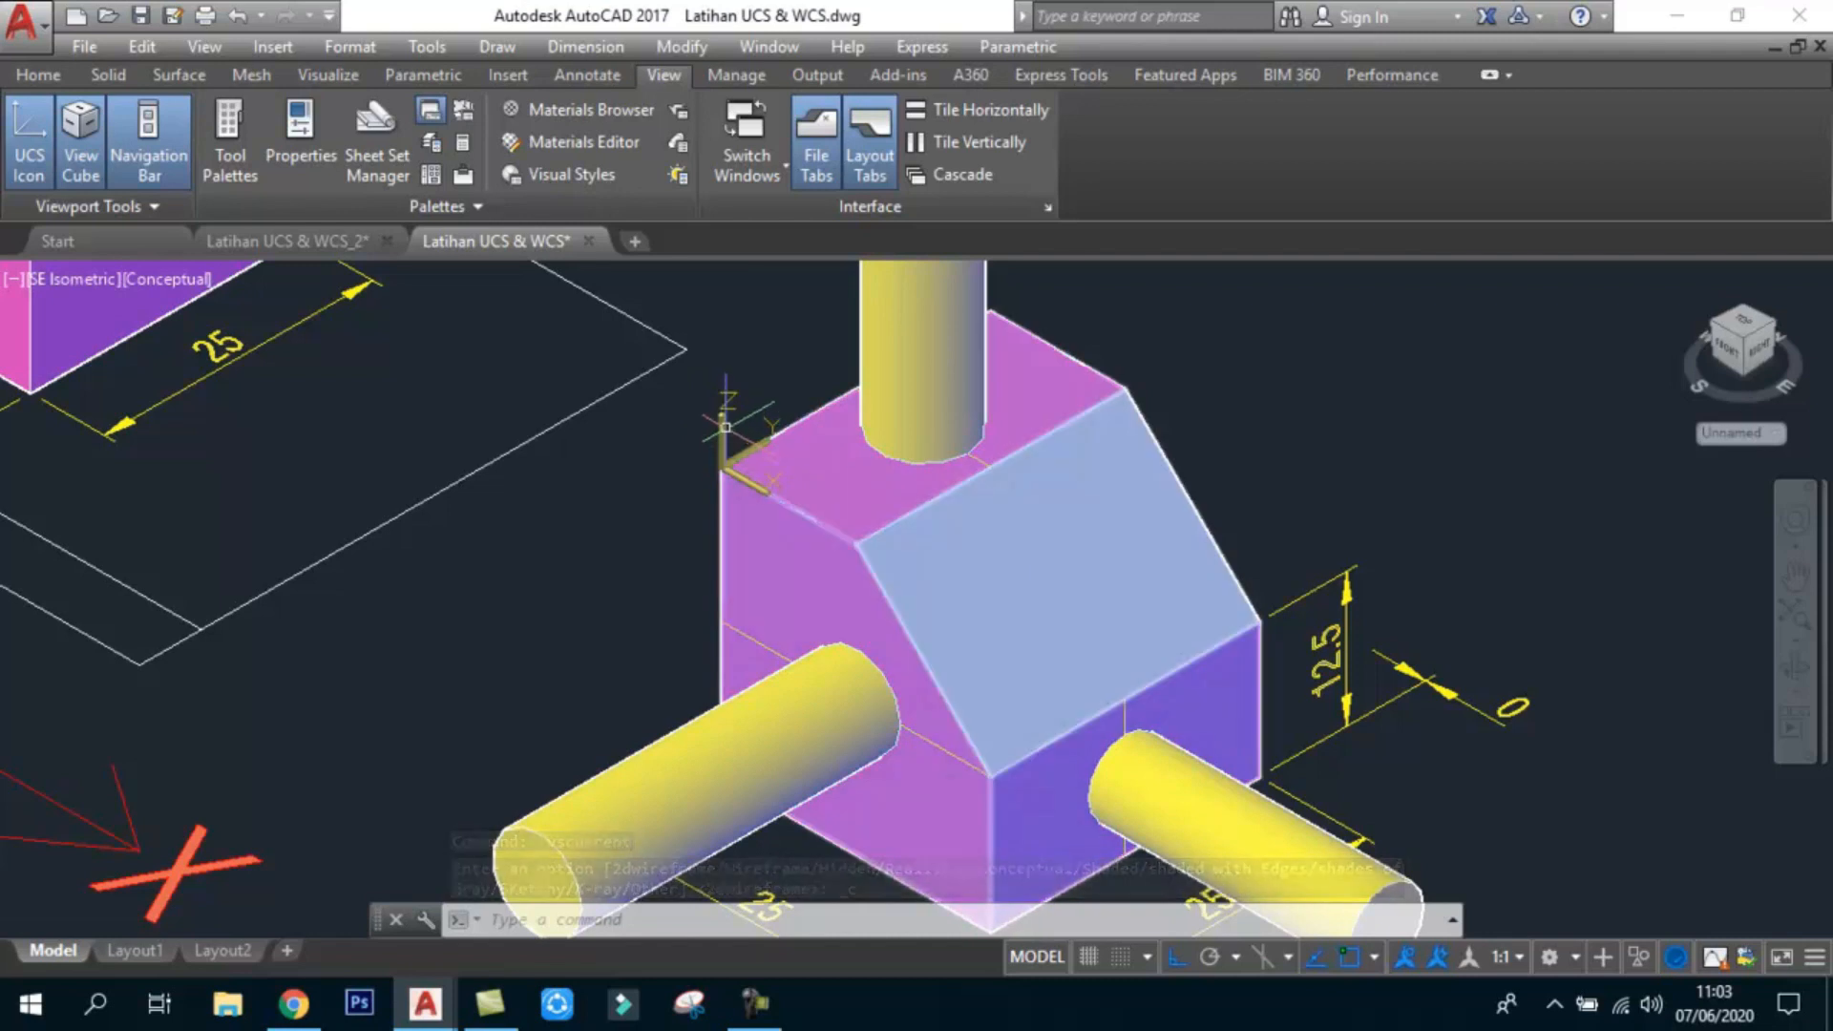
pyautogui.click(725, 427)
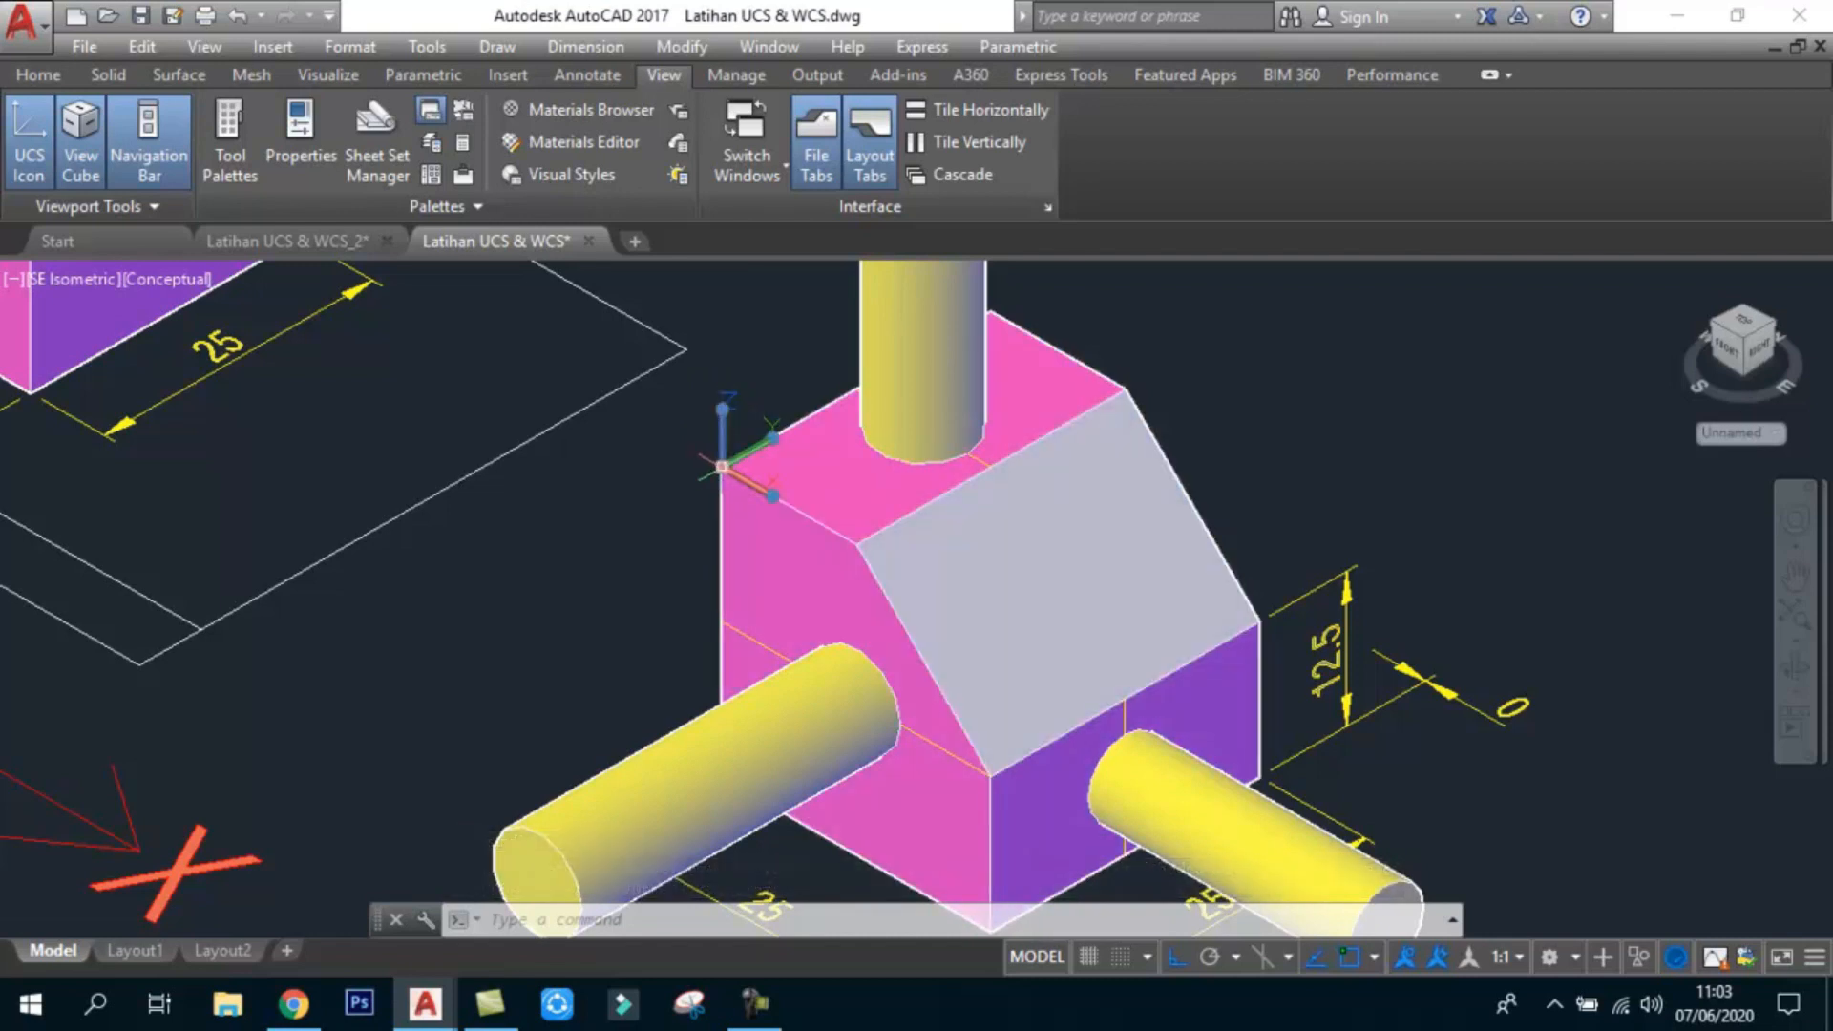
pyautogui.click(723, 466)
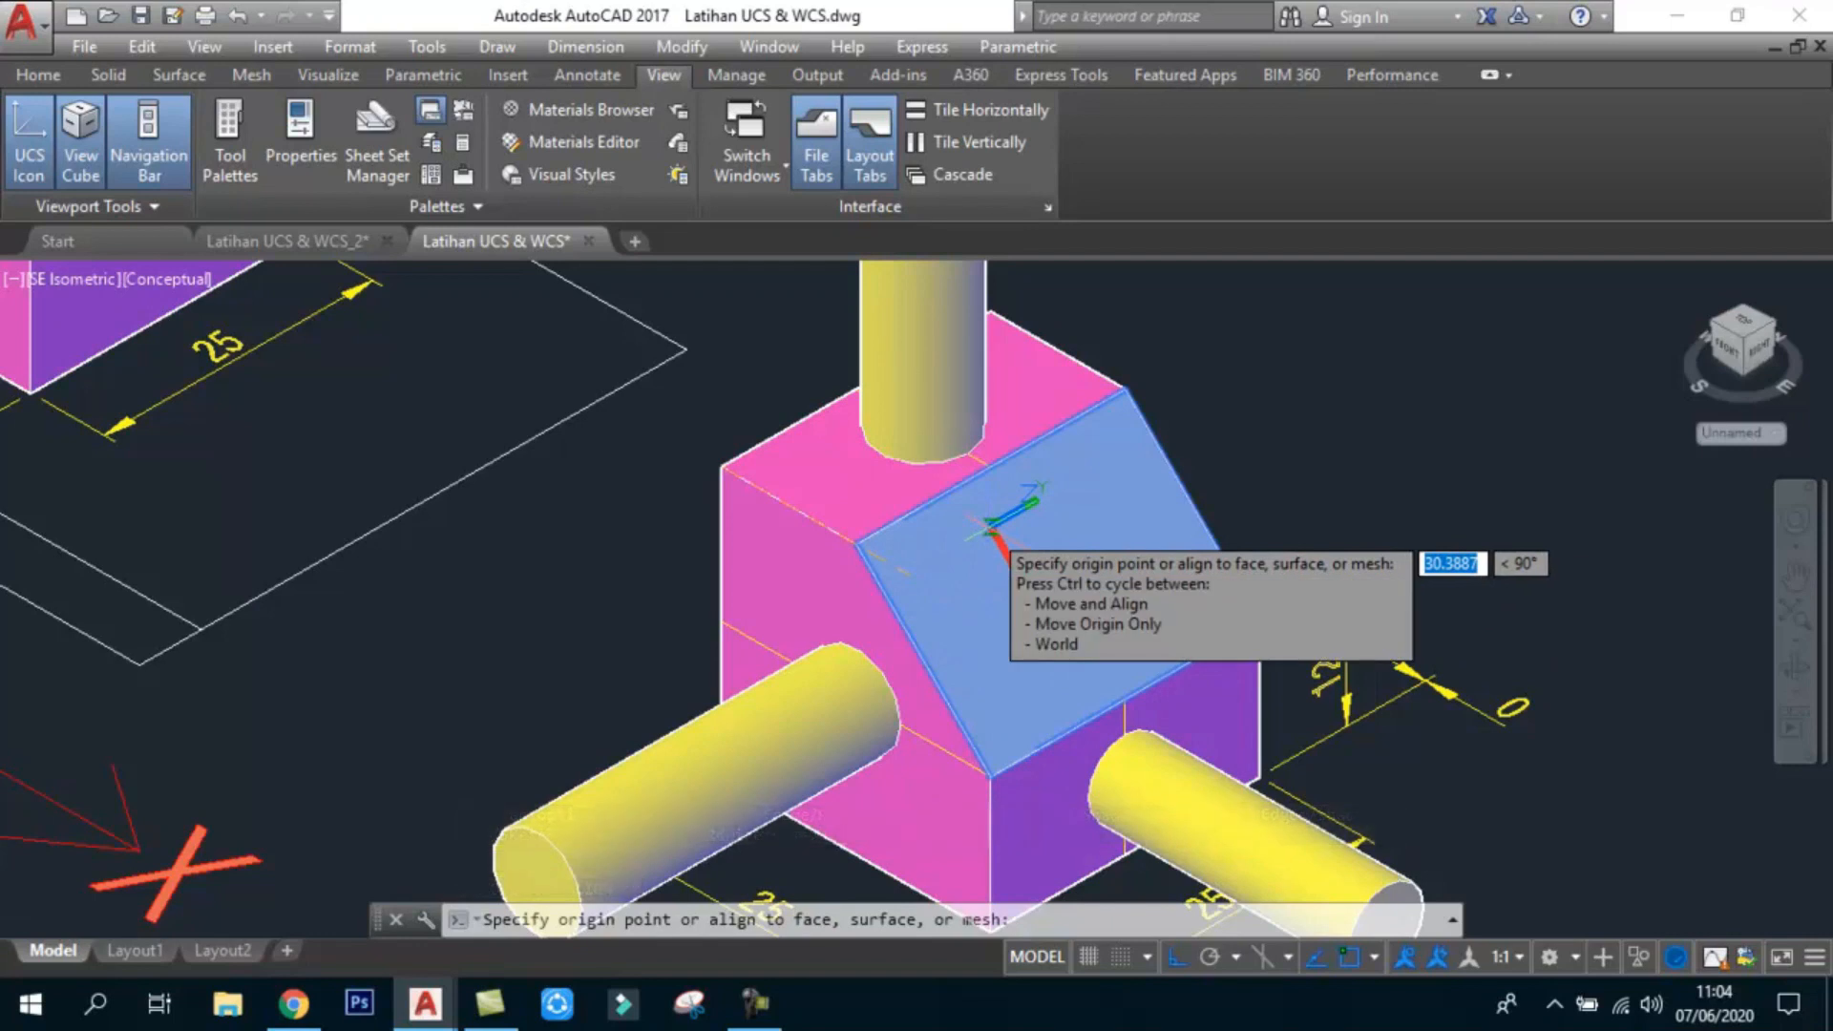
pyautogui.press('Escape')
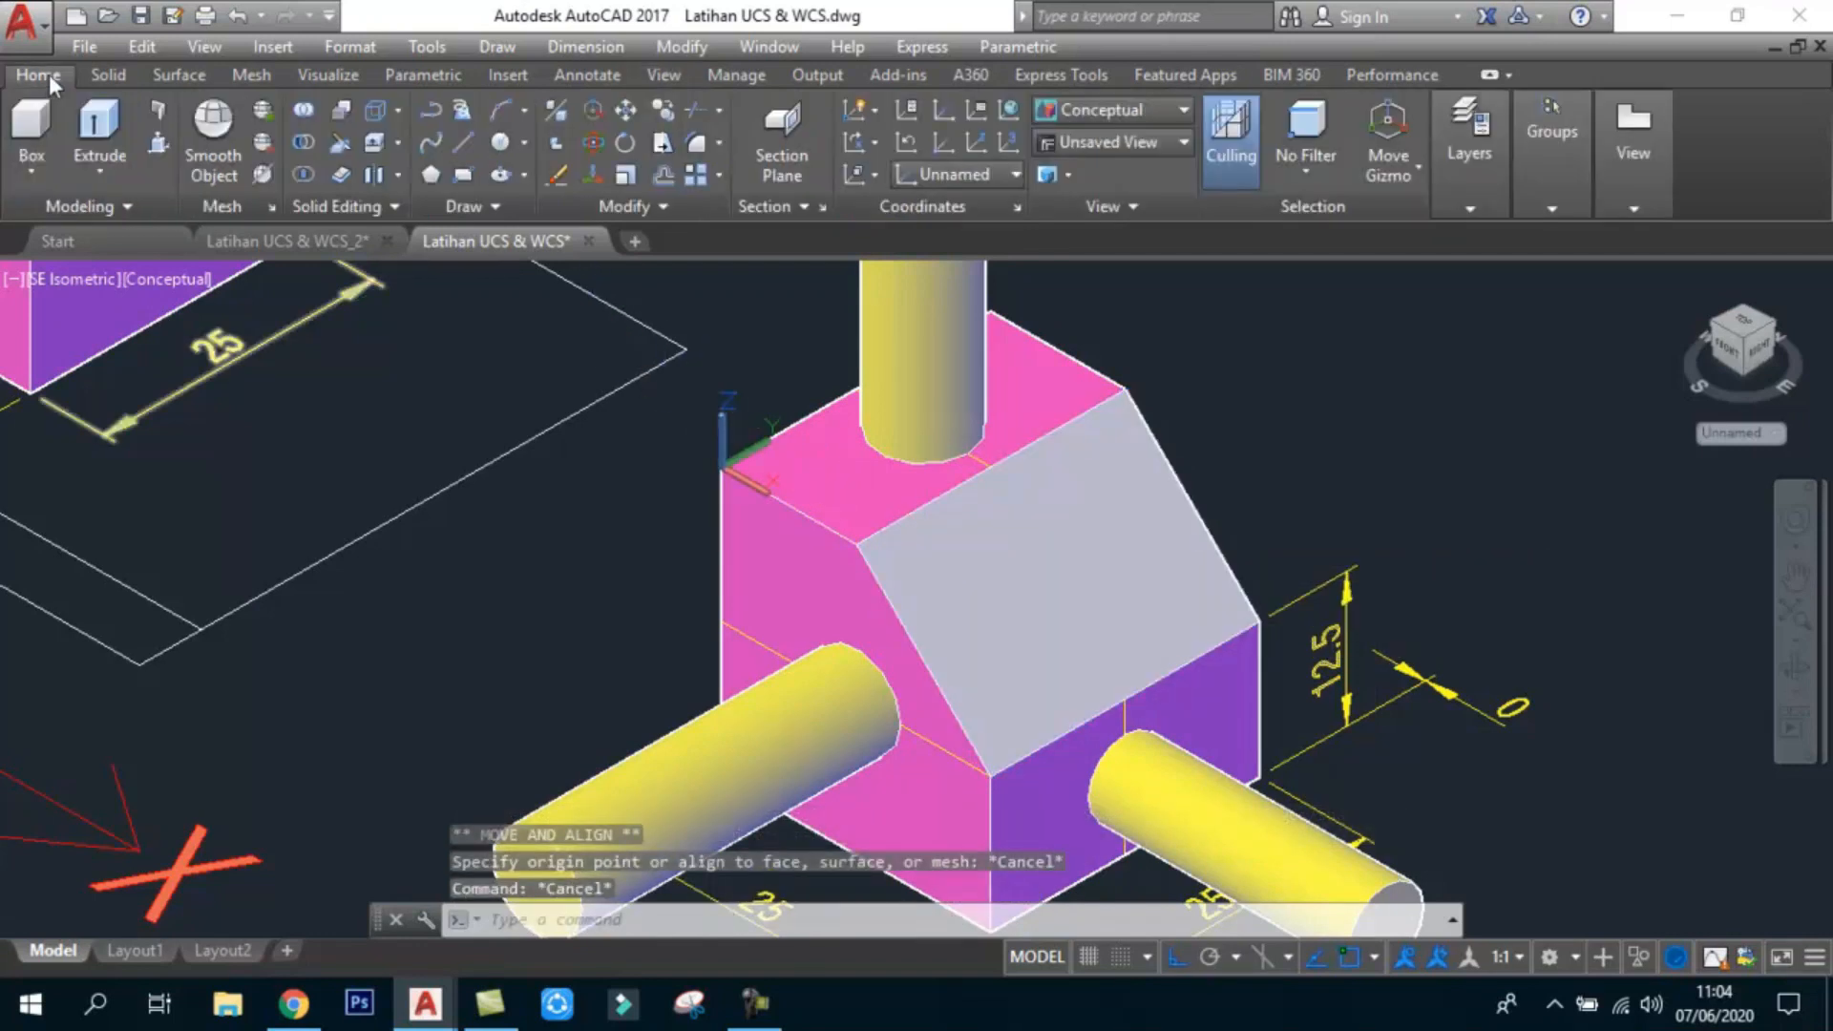
# Step: Align the UCS to the block's sloped face with the Face option and accept the proposed orientation
pyautogui.click(876, 177)
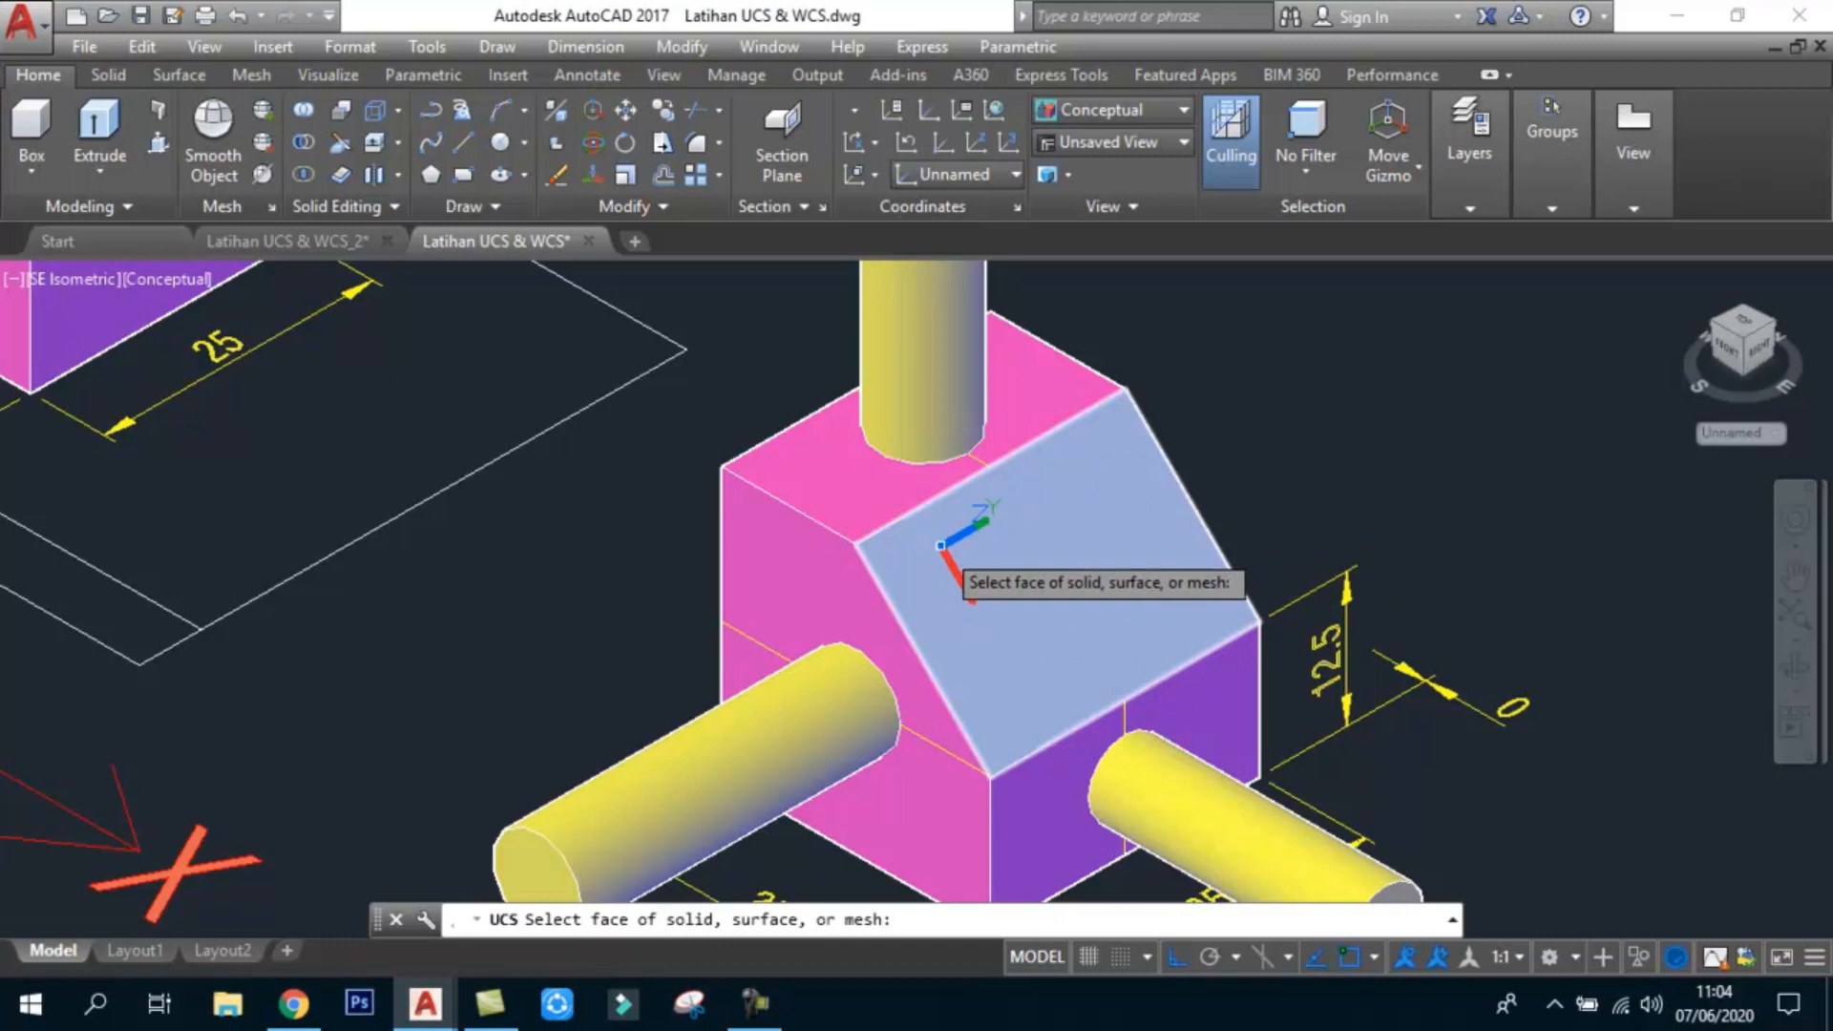
pyautogui.click(941, 545)
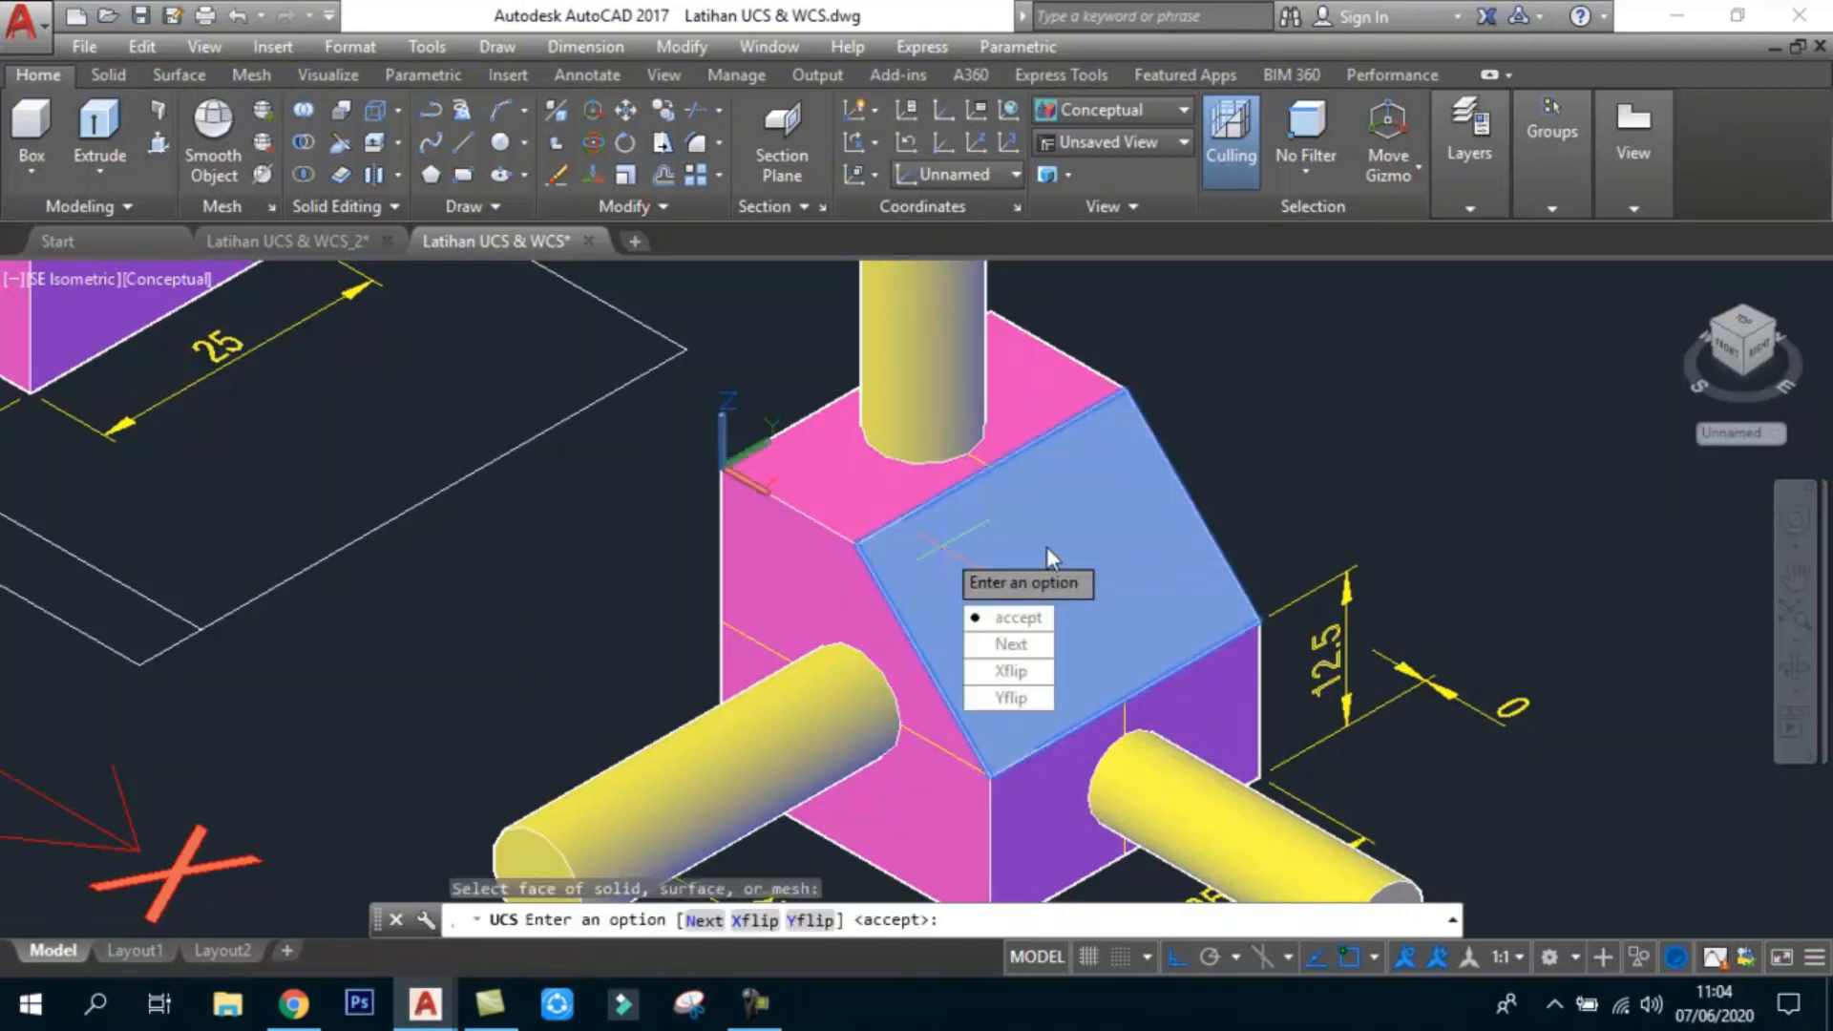
pyautogui.press('Return')
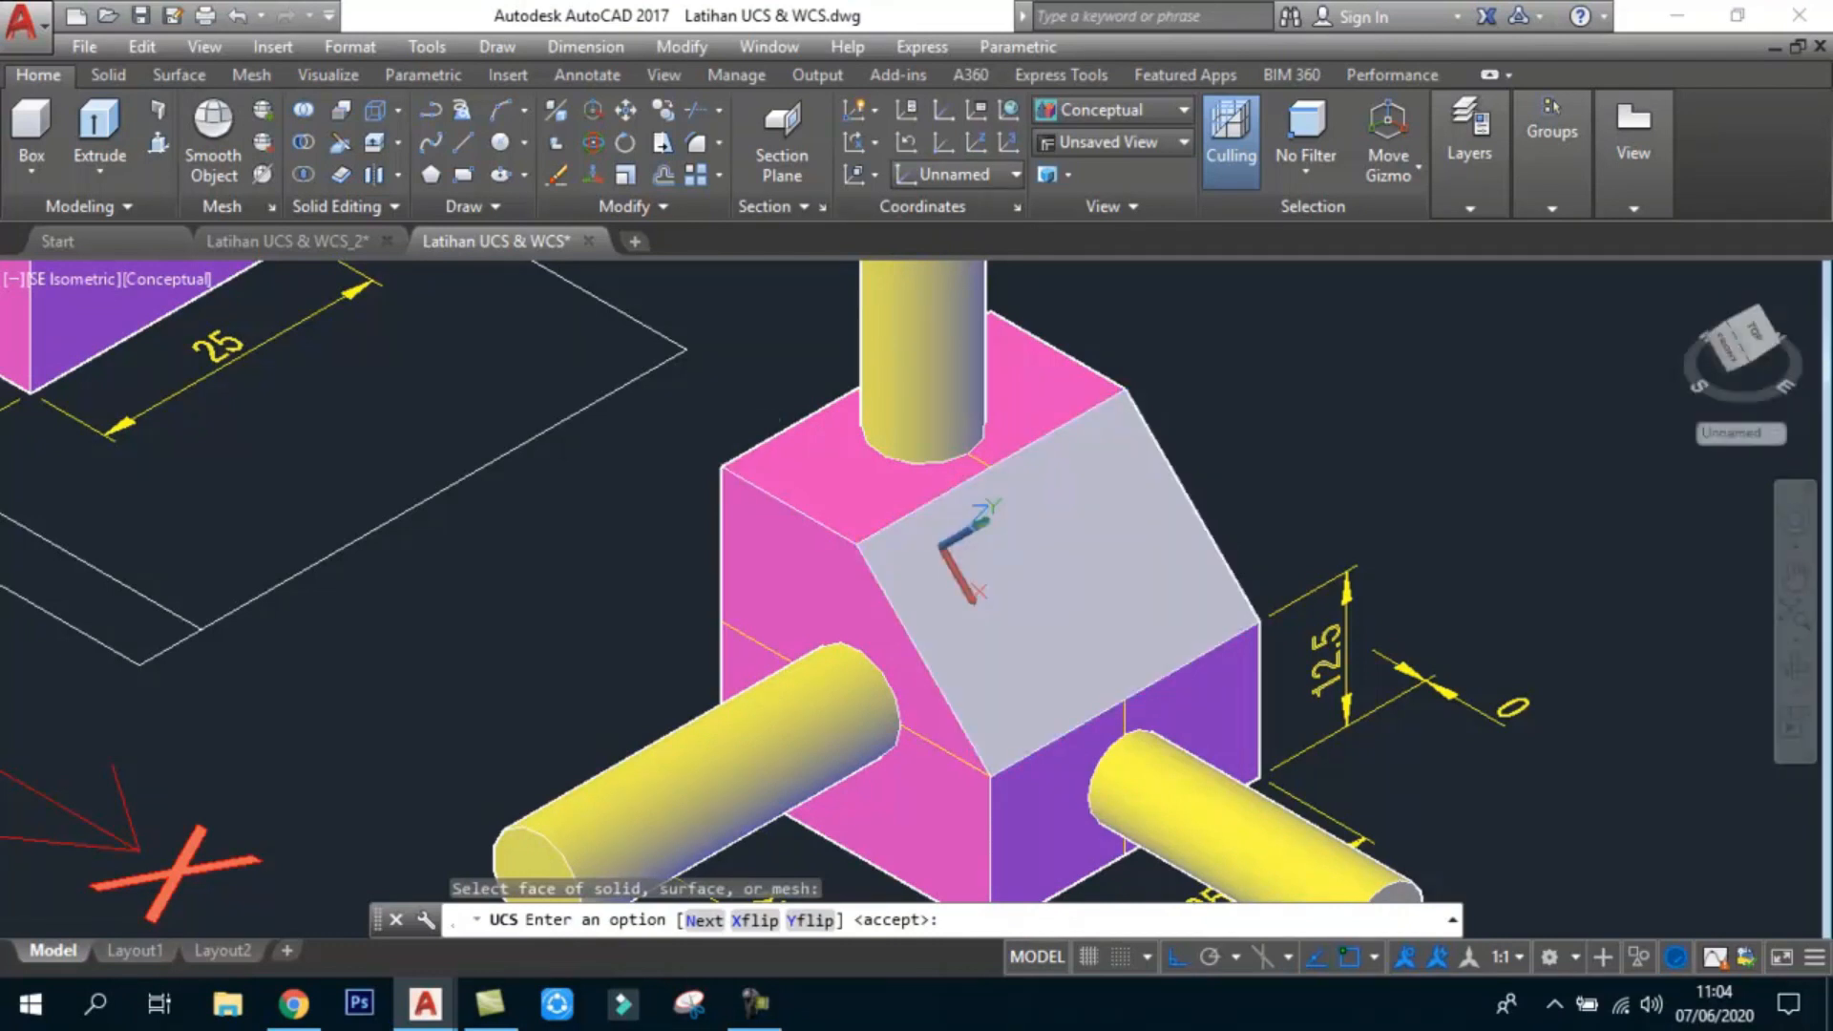
# Step: Switch to 2D Wireframe and draw a circle on the sloped face centred on the green line's midpoint
pyautogui.click(185, 279)
pyautogui.click(250, 349)
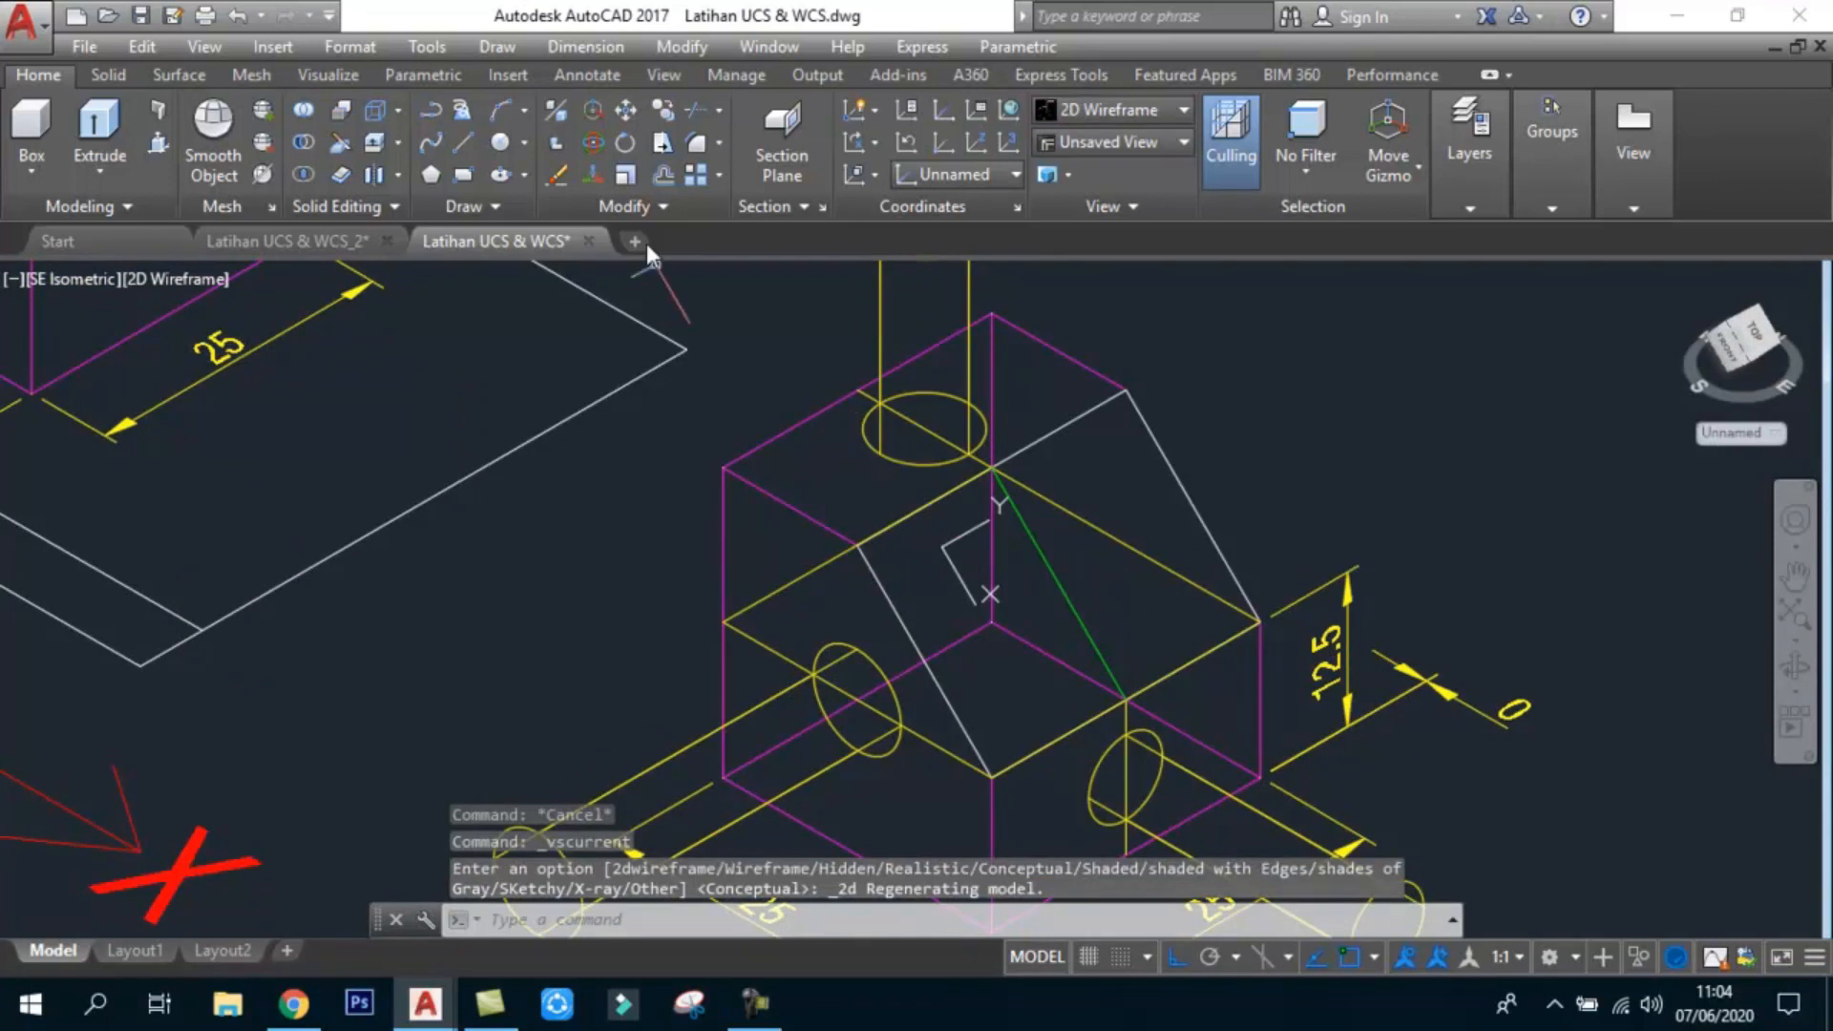
pyautogui.click(497, 143)
pyautogui.click(1057, 584)
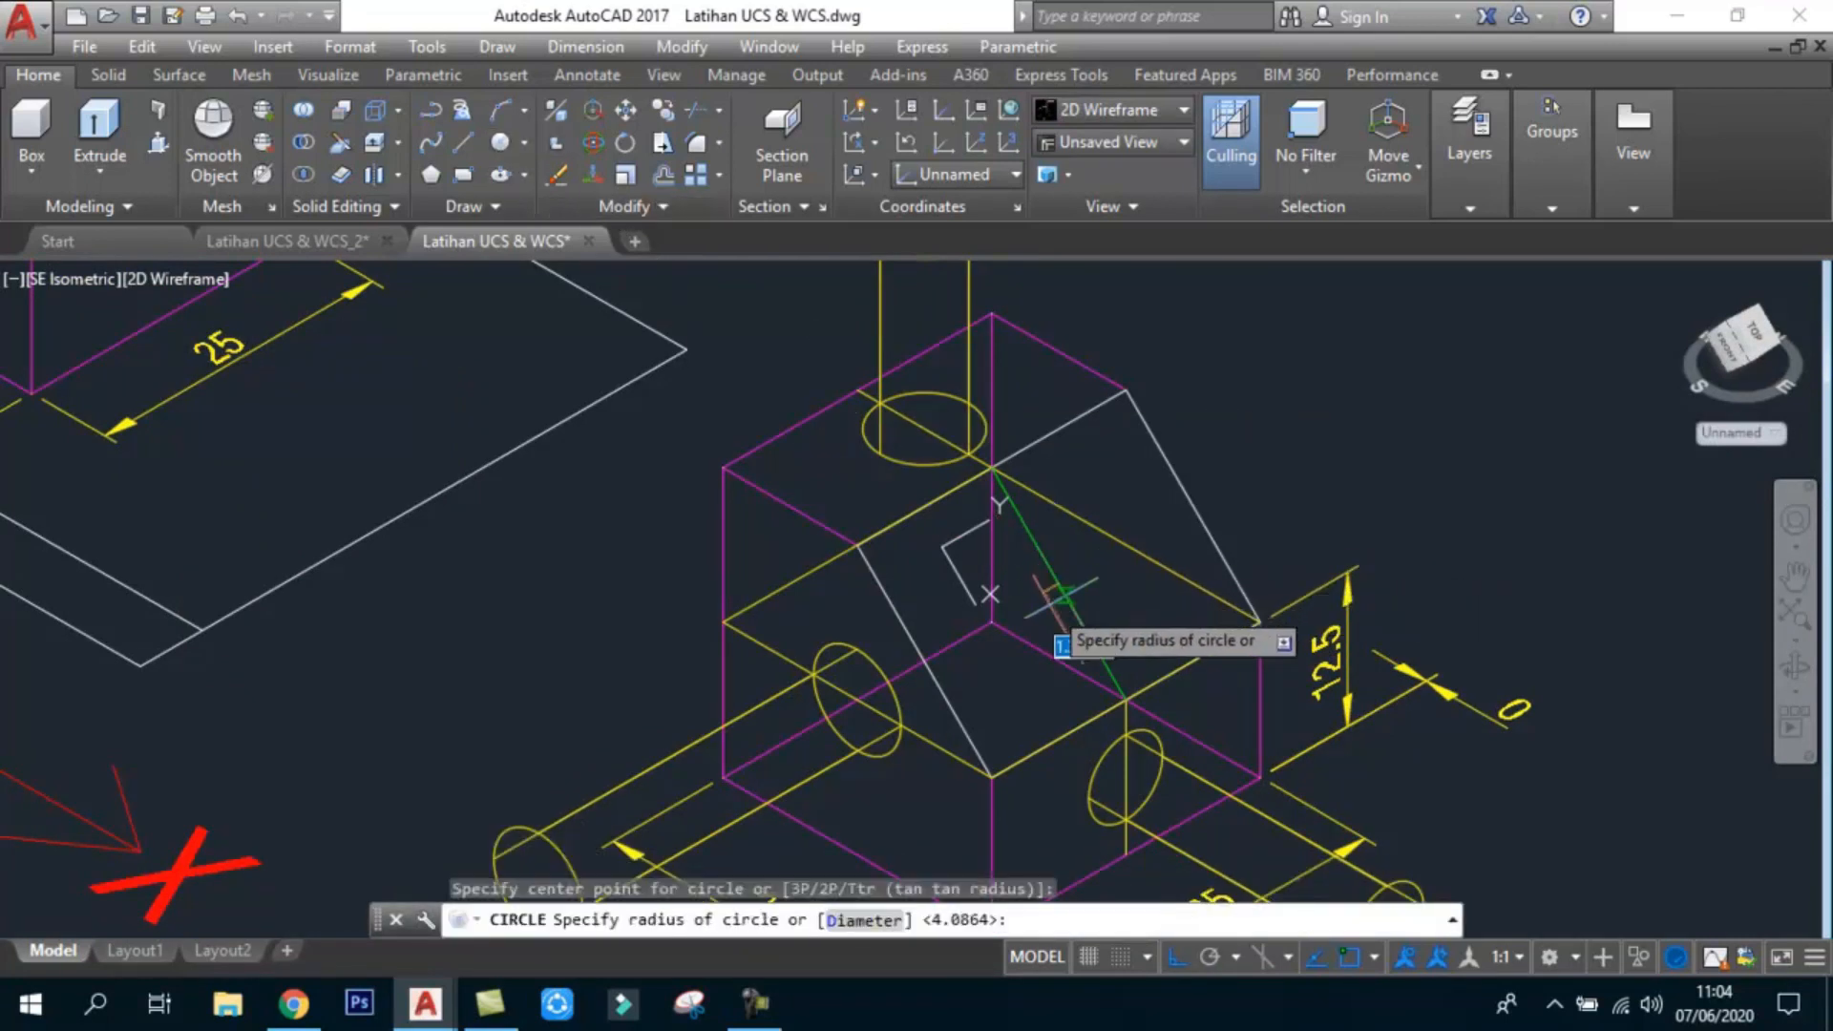
pyautogui.click(1039, 622)
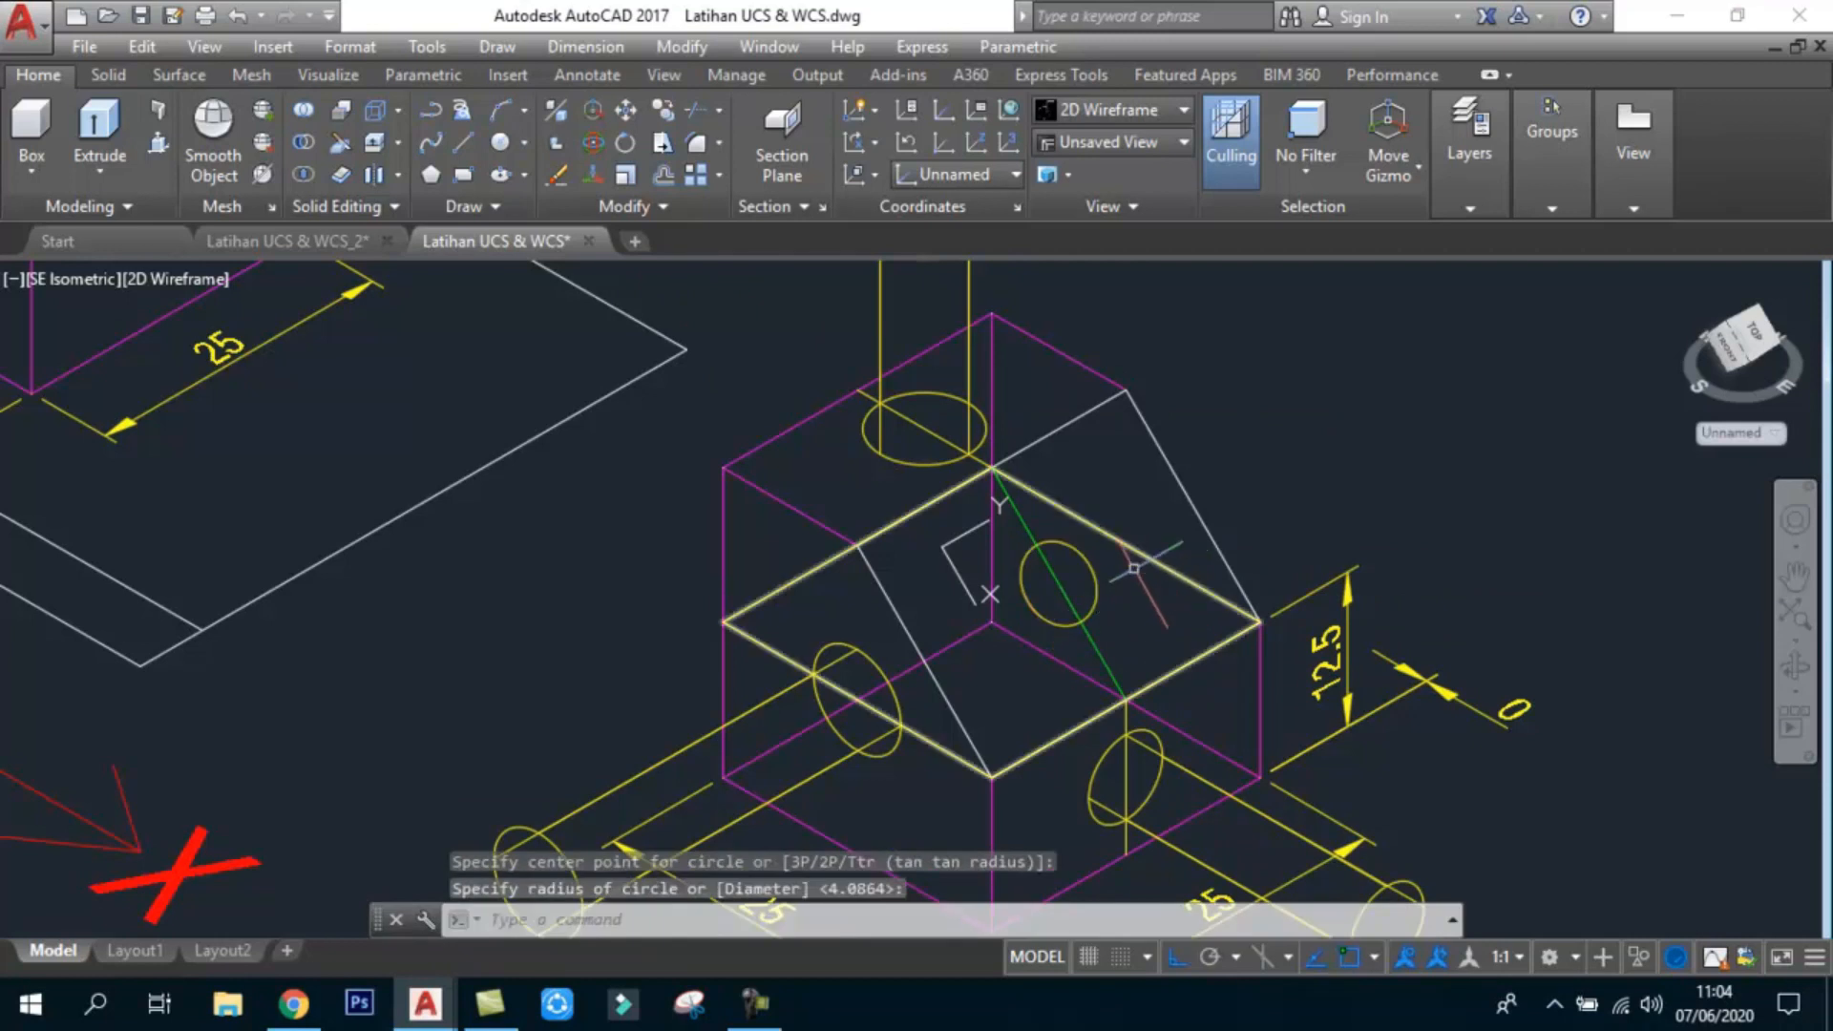
# Step: Extrude the sloped-face circle outward perpendicular to the slope and display the model in the Conceptual visual style
pyautogui.click(106, 113)
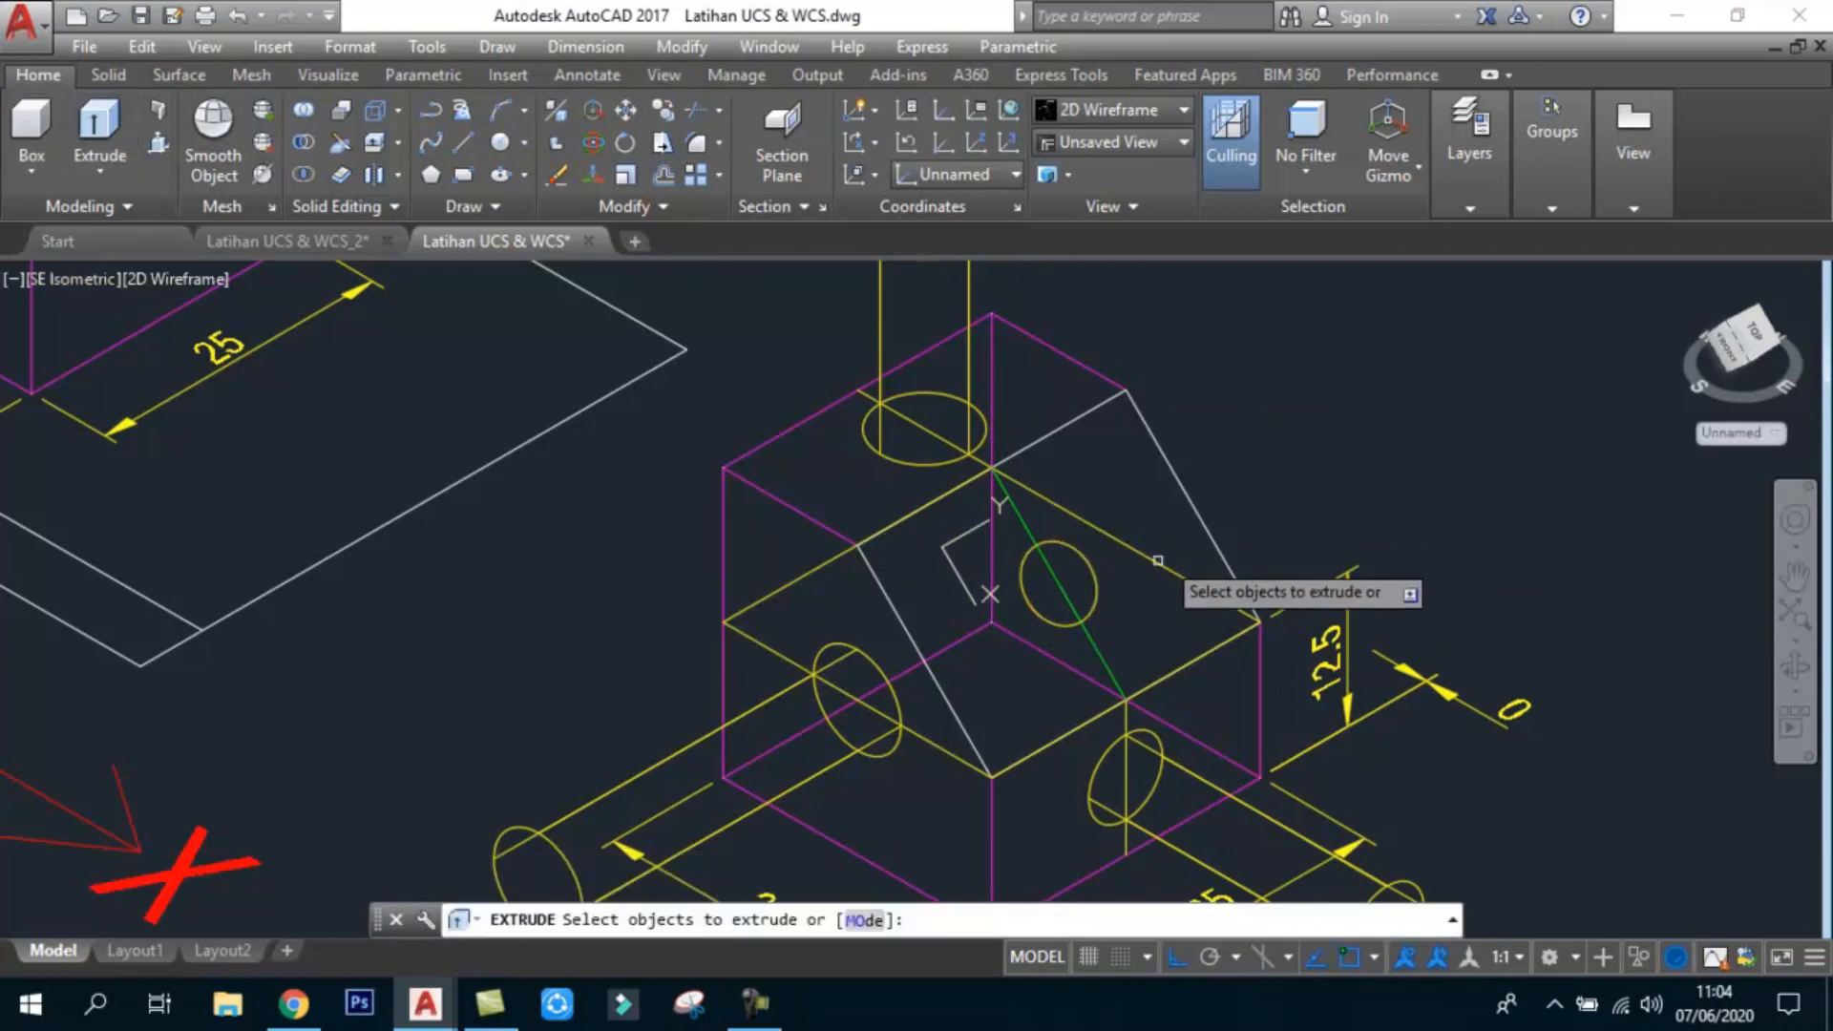
pyautogui.click(1096, 571)
pyautogui.press('Return')
pyautogui.scroll(-2, 1126, 535)
pyautogui.click(1289, 430)
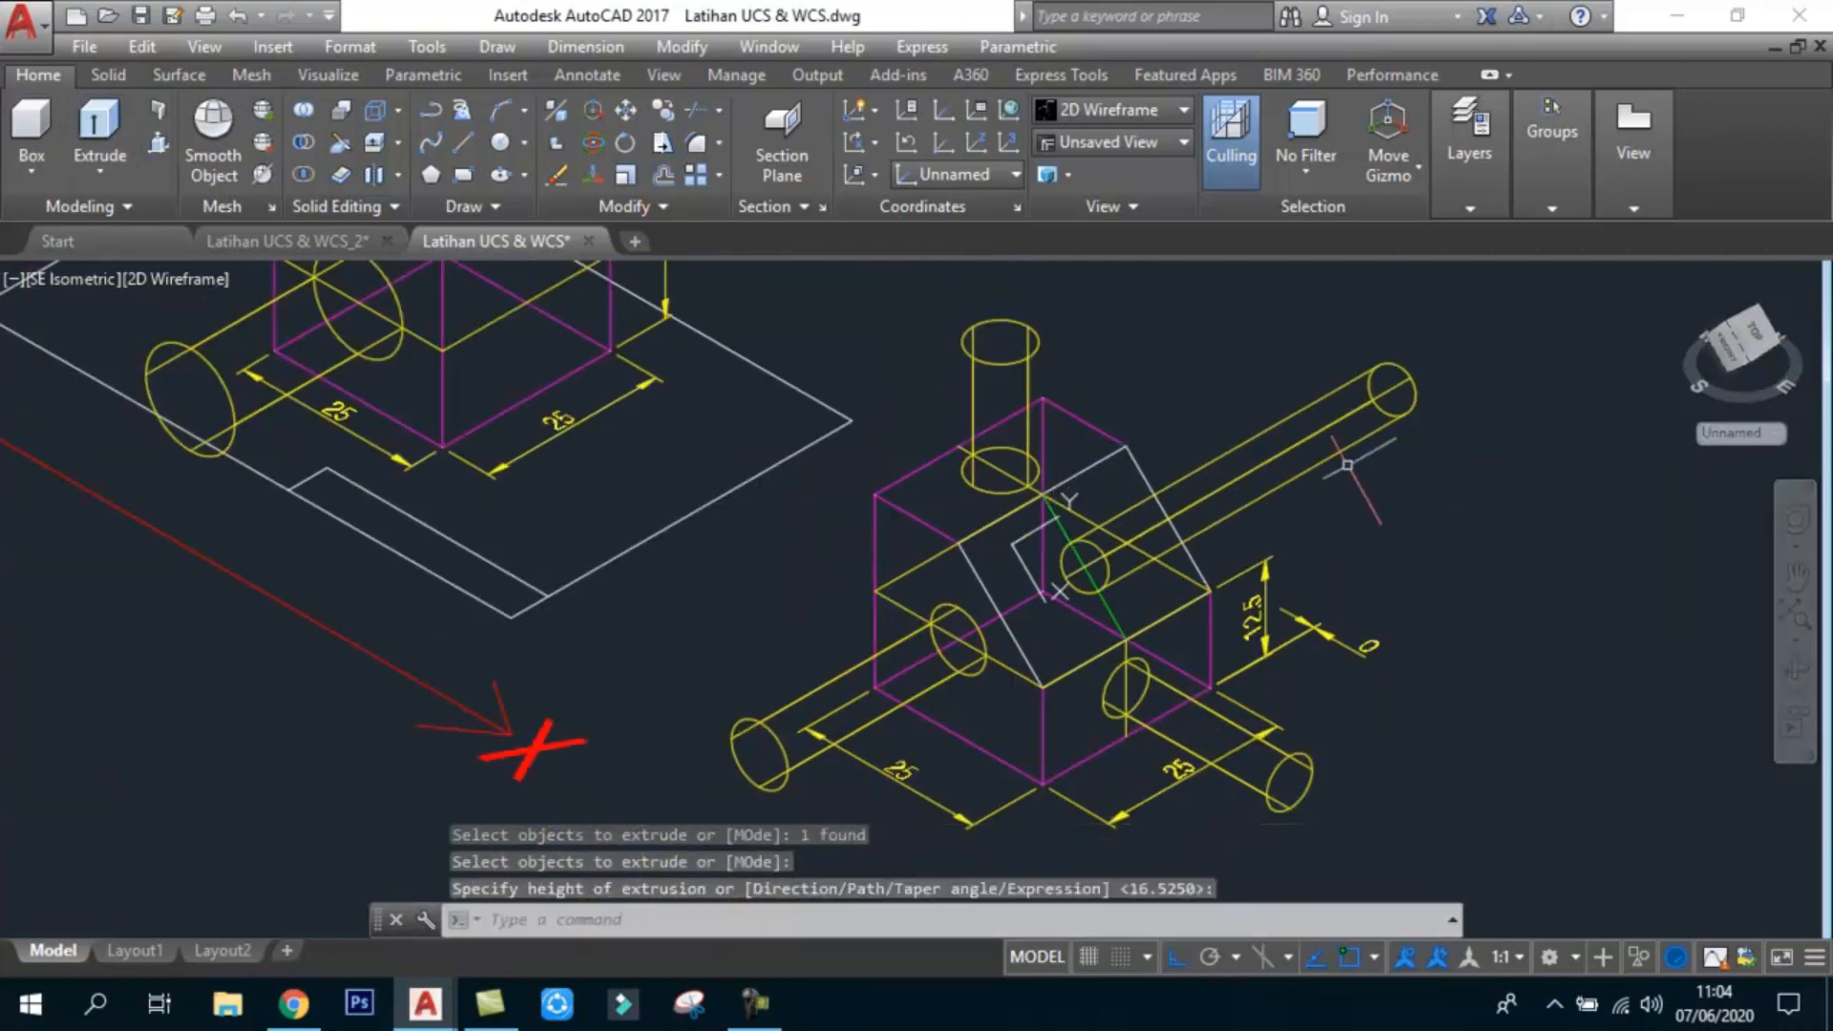
pyautogui.click(193, 279)
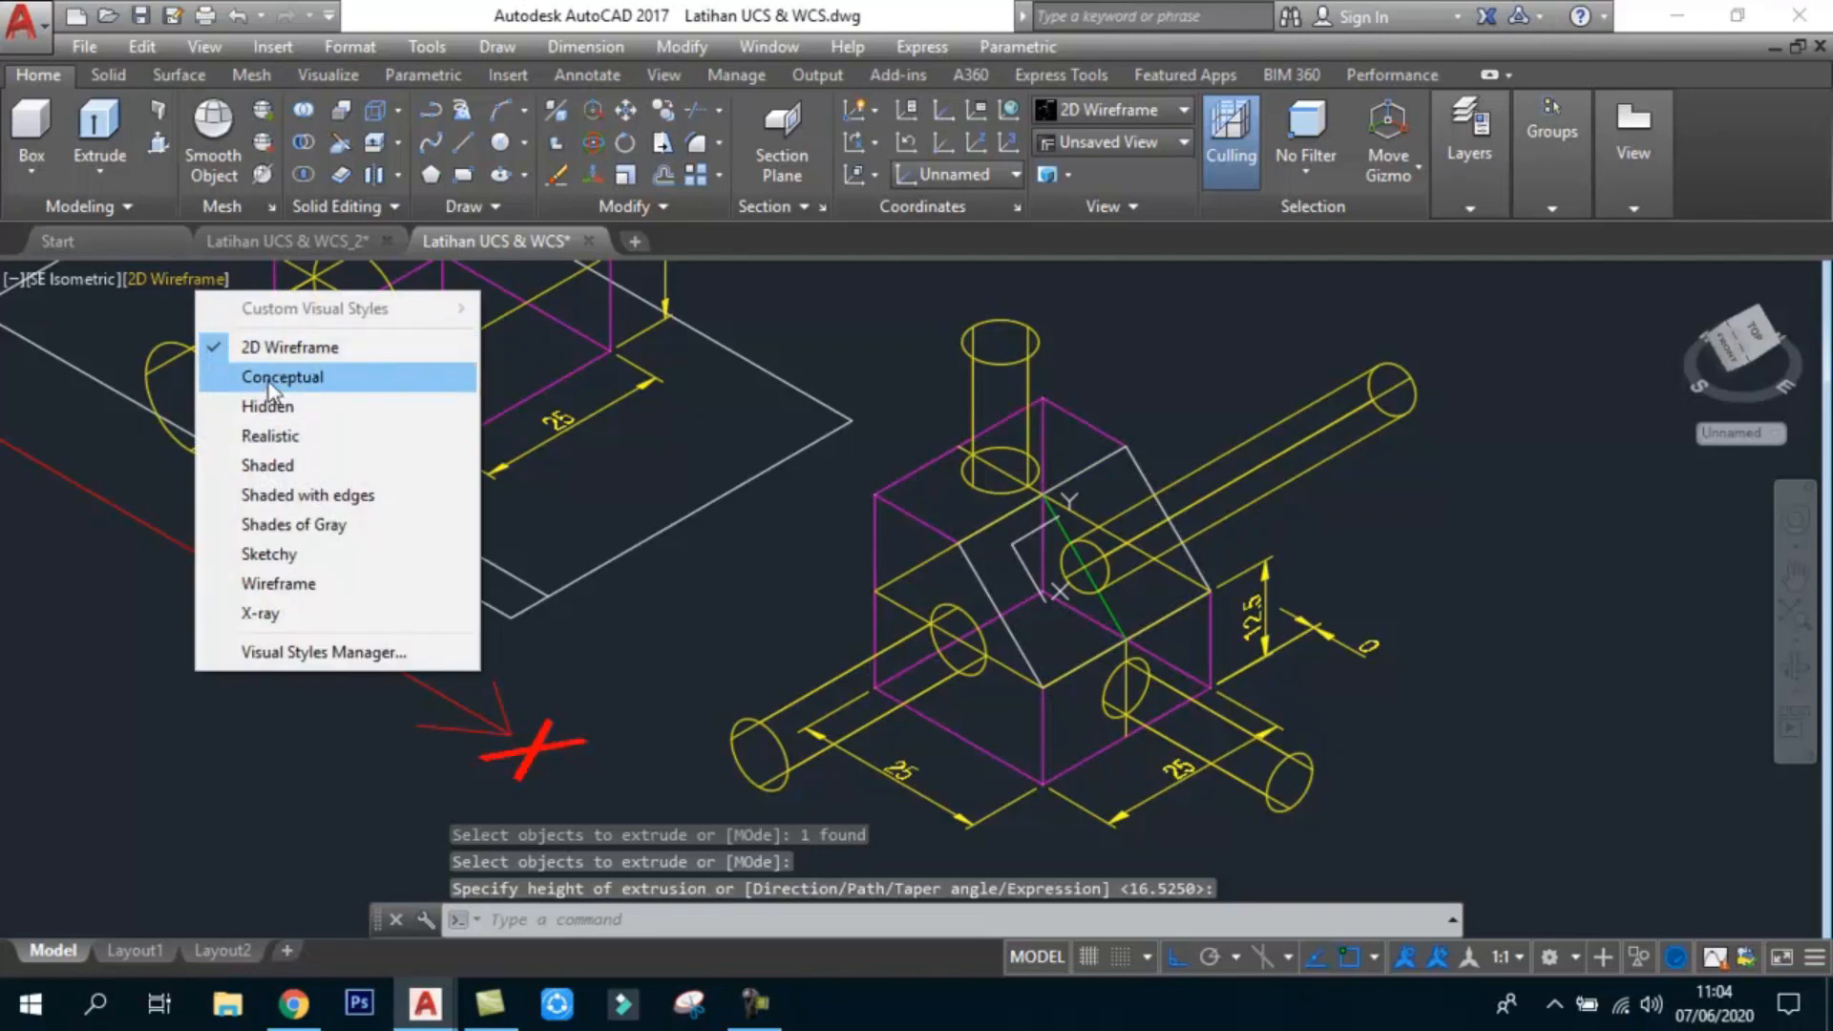
pyautogui.click(267, 382)
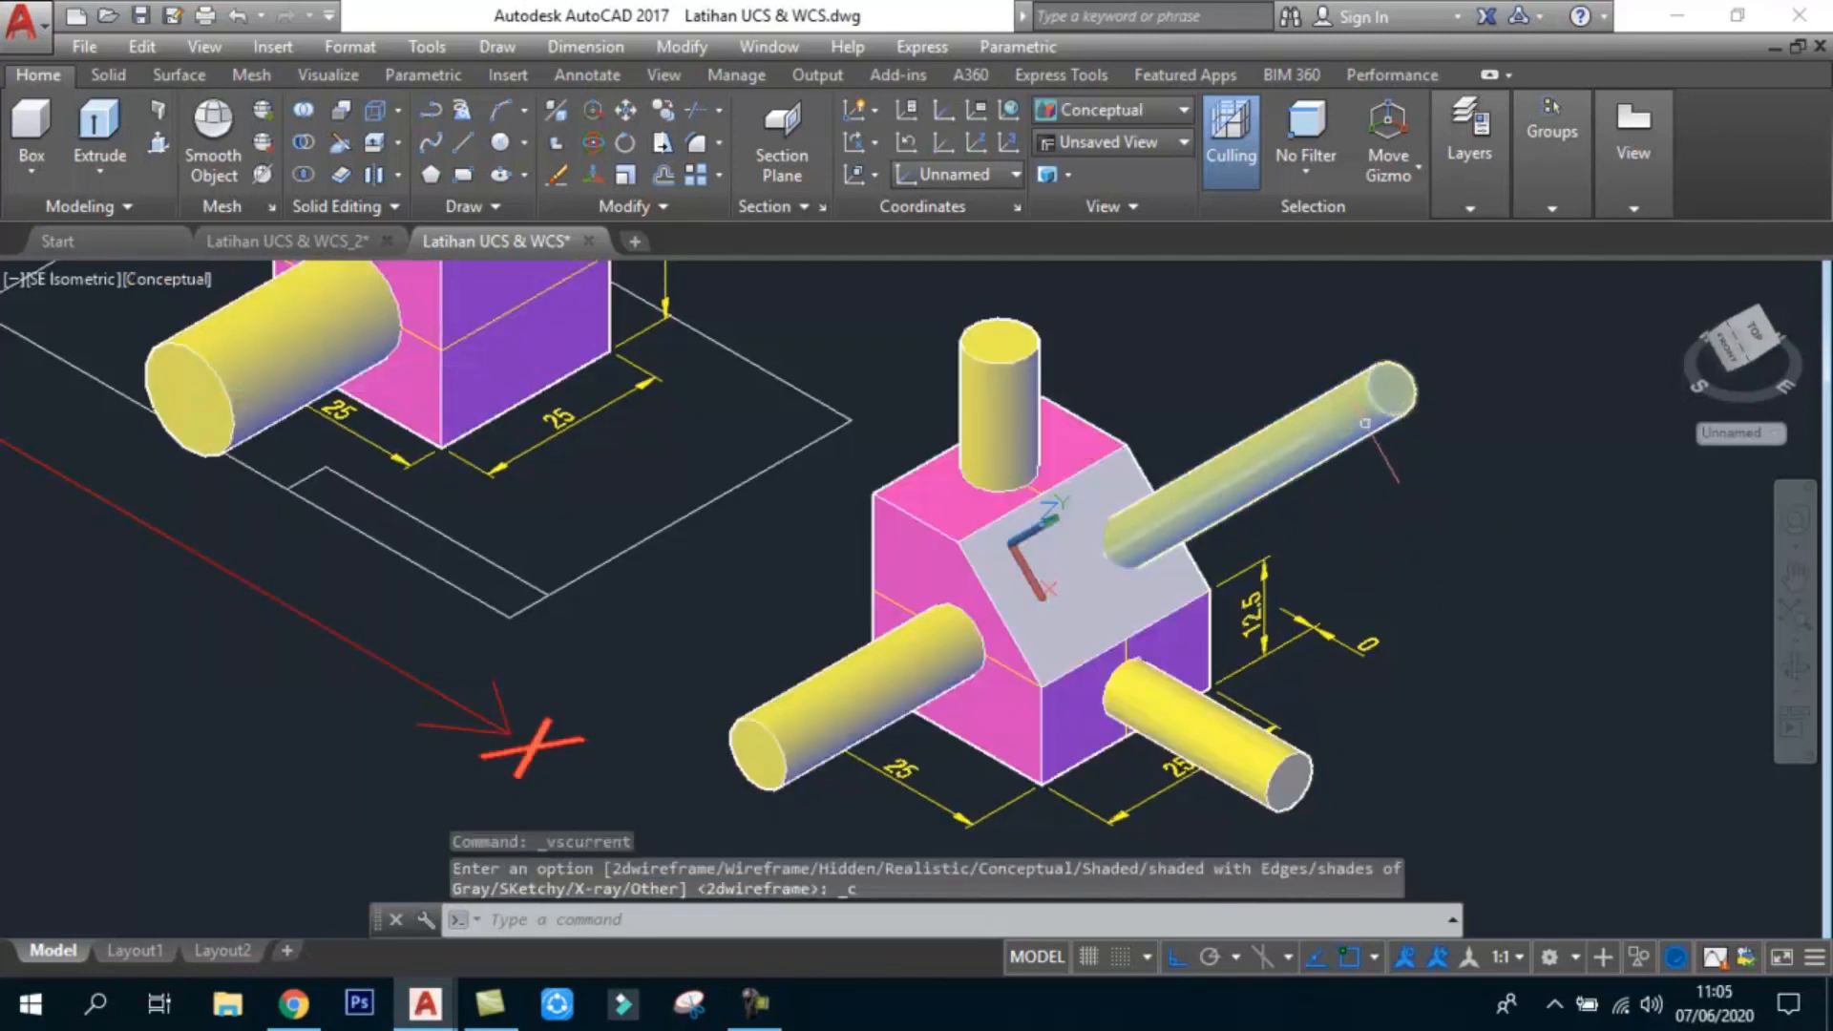
# Step: Return the UCS to the World coordinate system
pyautogui.click(1796, 669)
pyautogui.moveTo(1203, 642); pyautogui.dragTo(1279, 617)
pyautogui.press('Escape')
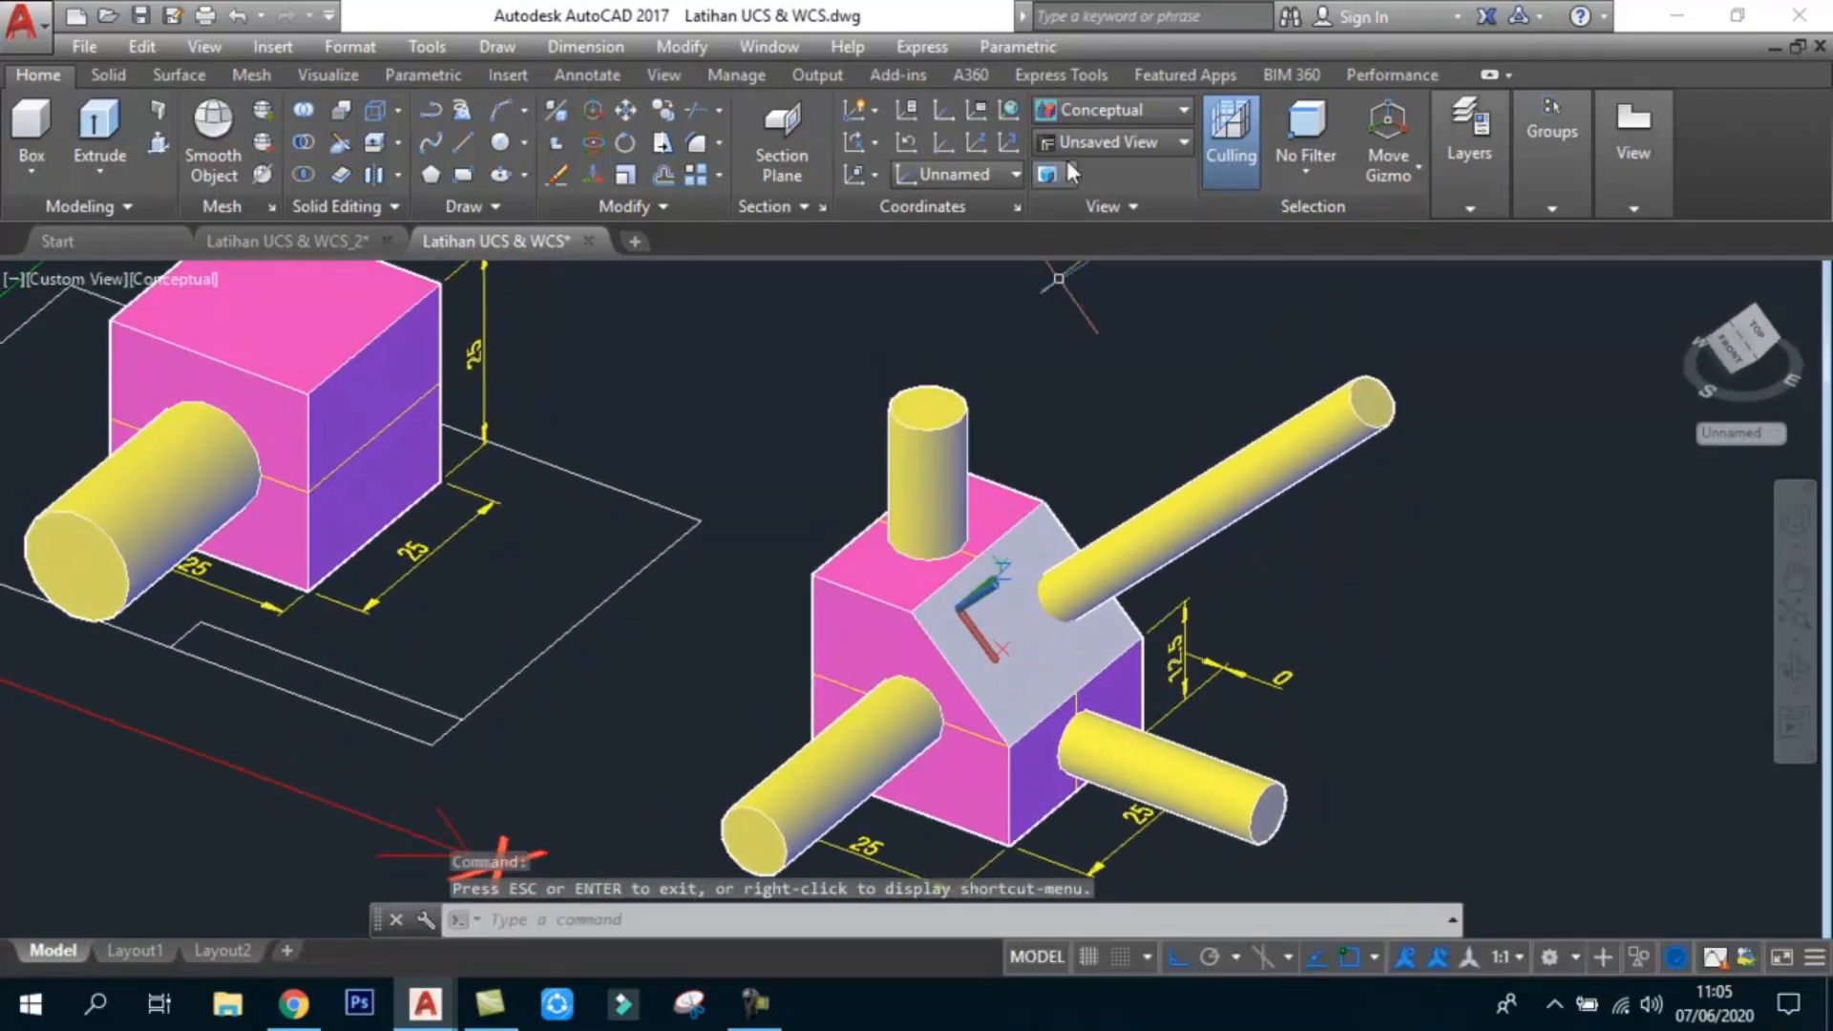
pyautogui.click(1007, 107)
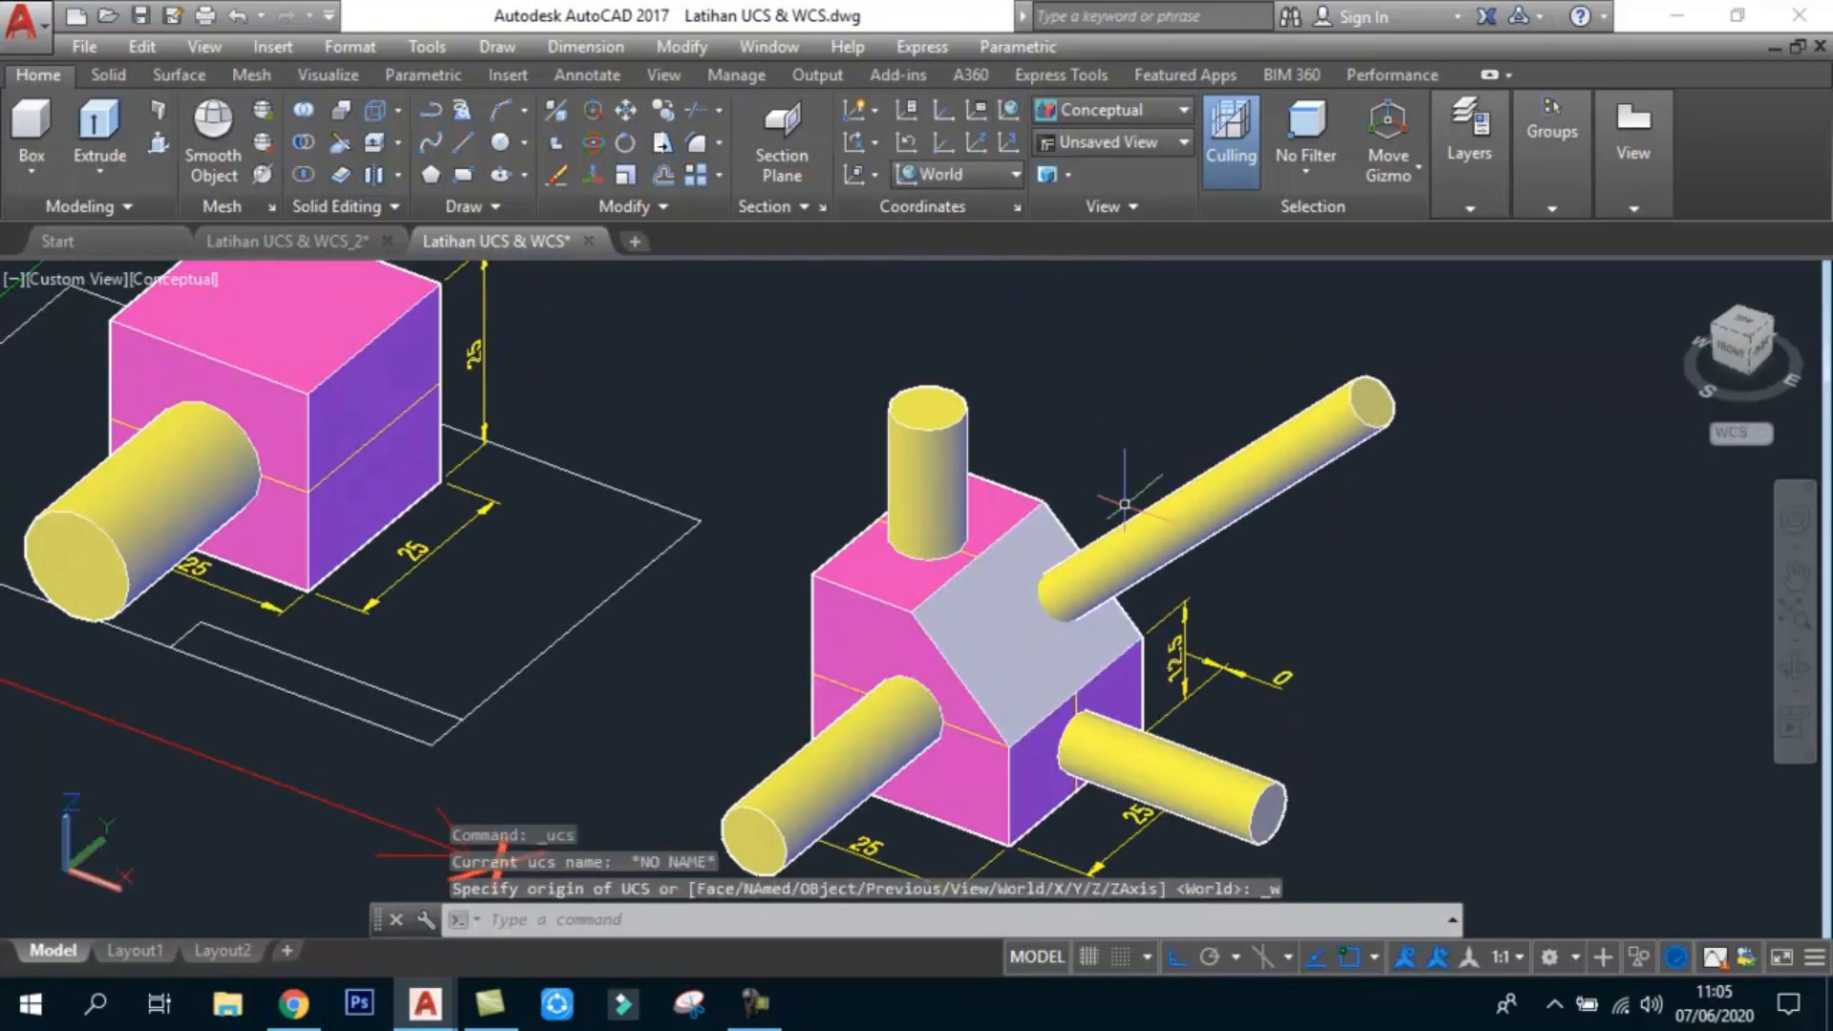
pyautogui.scroll(-2, 1072, 389)
pyautogui.scroll(2, 1124, 571)
pyautogui.moveTo(1157, 433); pyautogui.dragTo(1130, 477, button='middle')
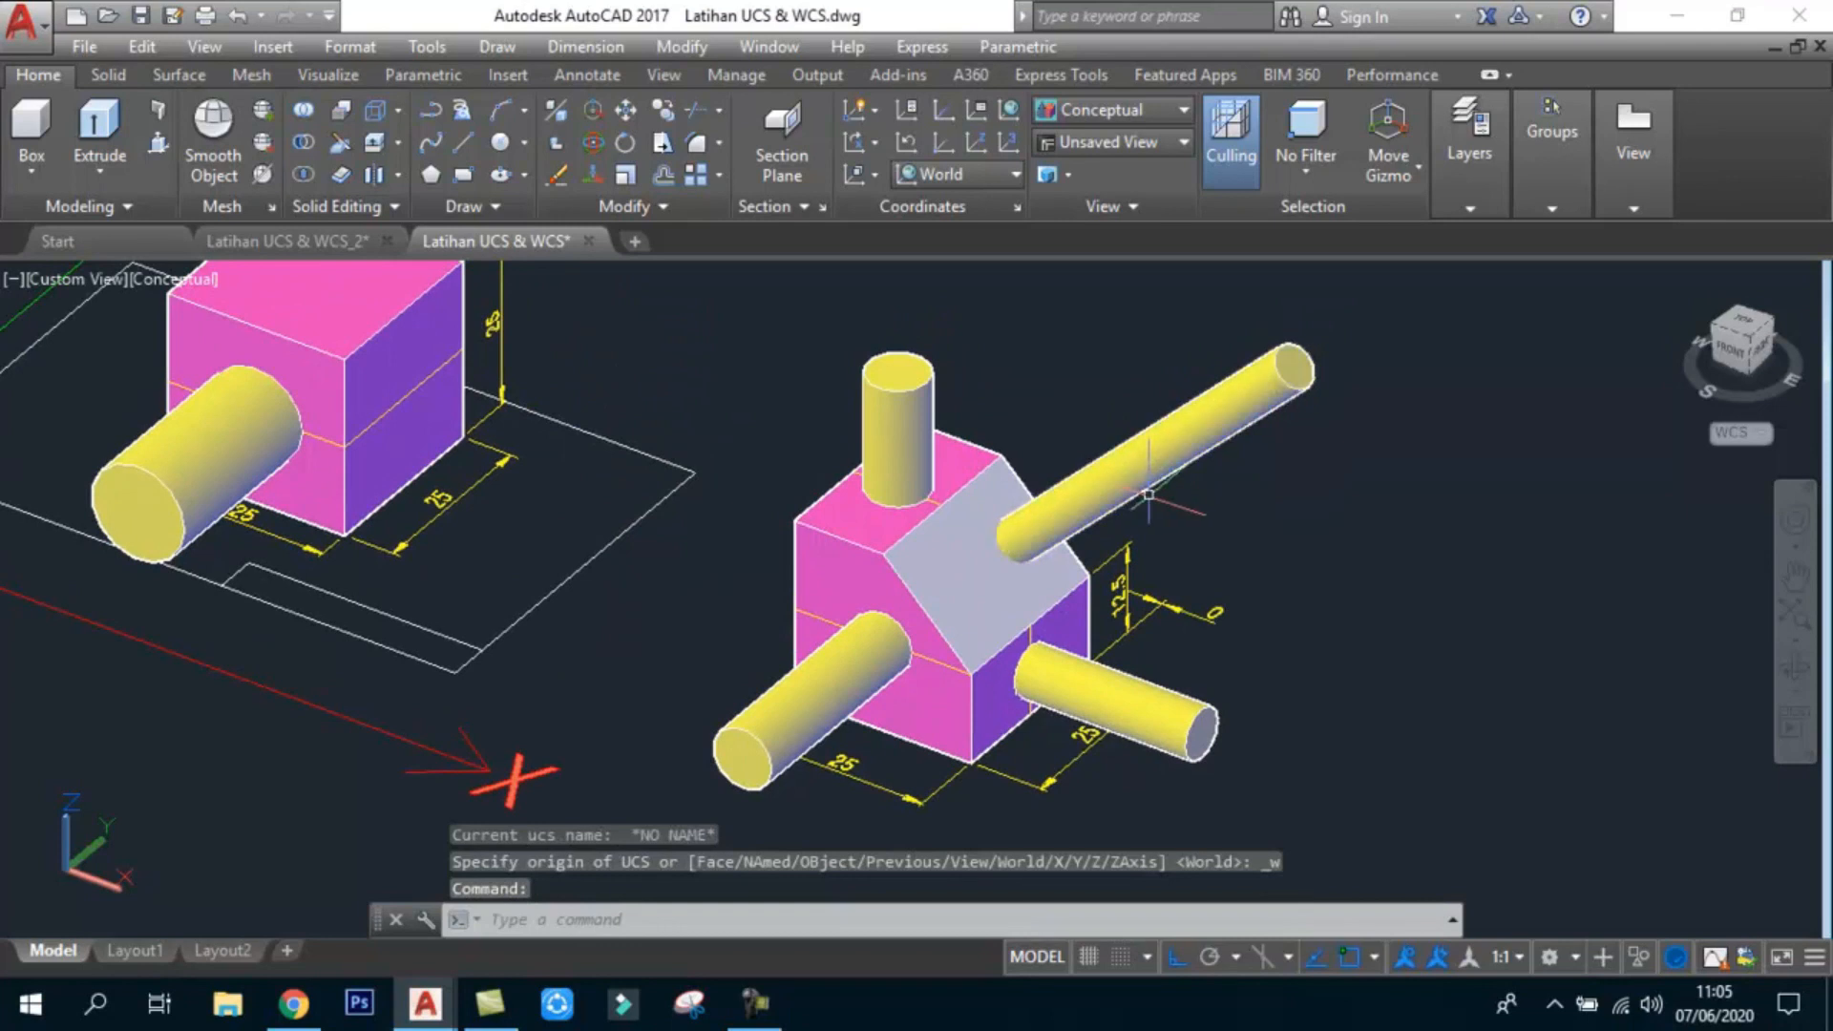
pyautogui.moveTo(1157, 558); pyautogui.dragTo(1013, 549, button='middle')
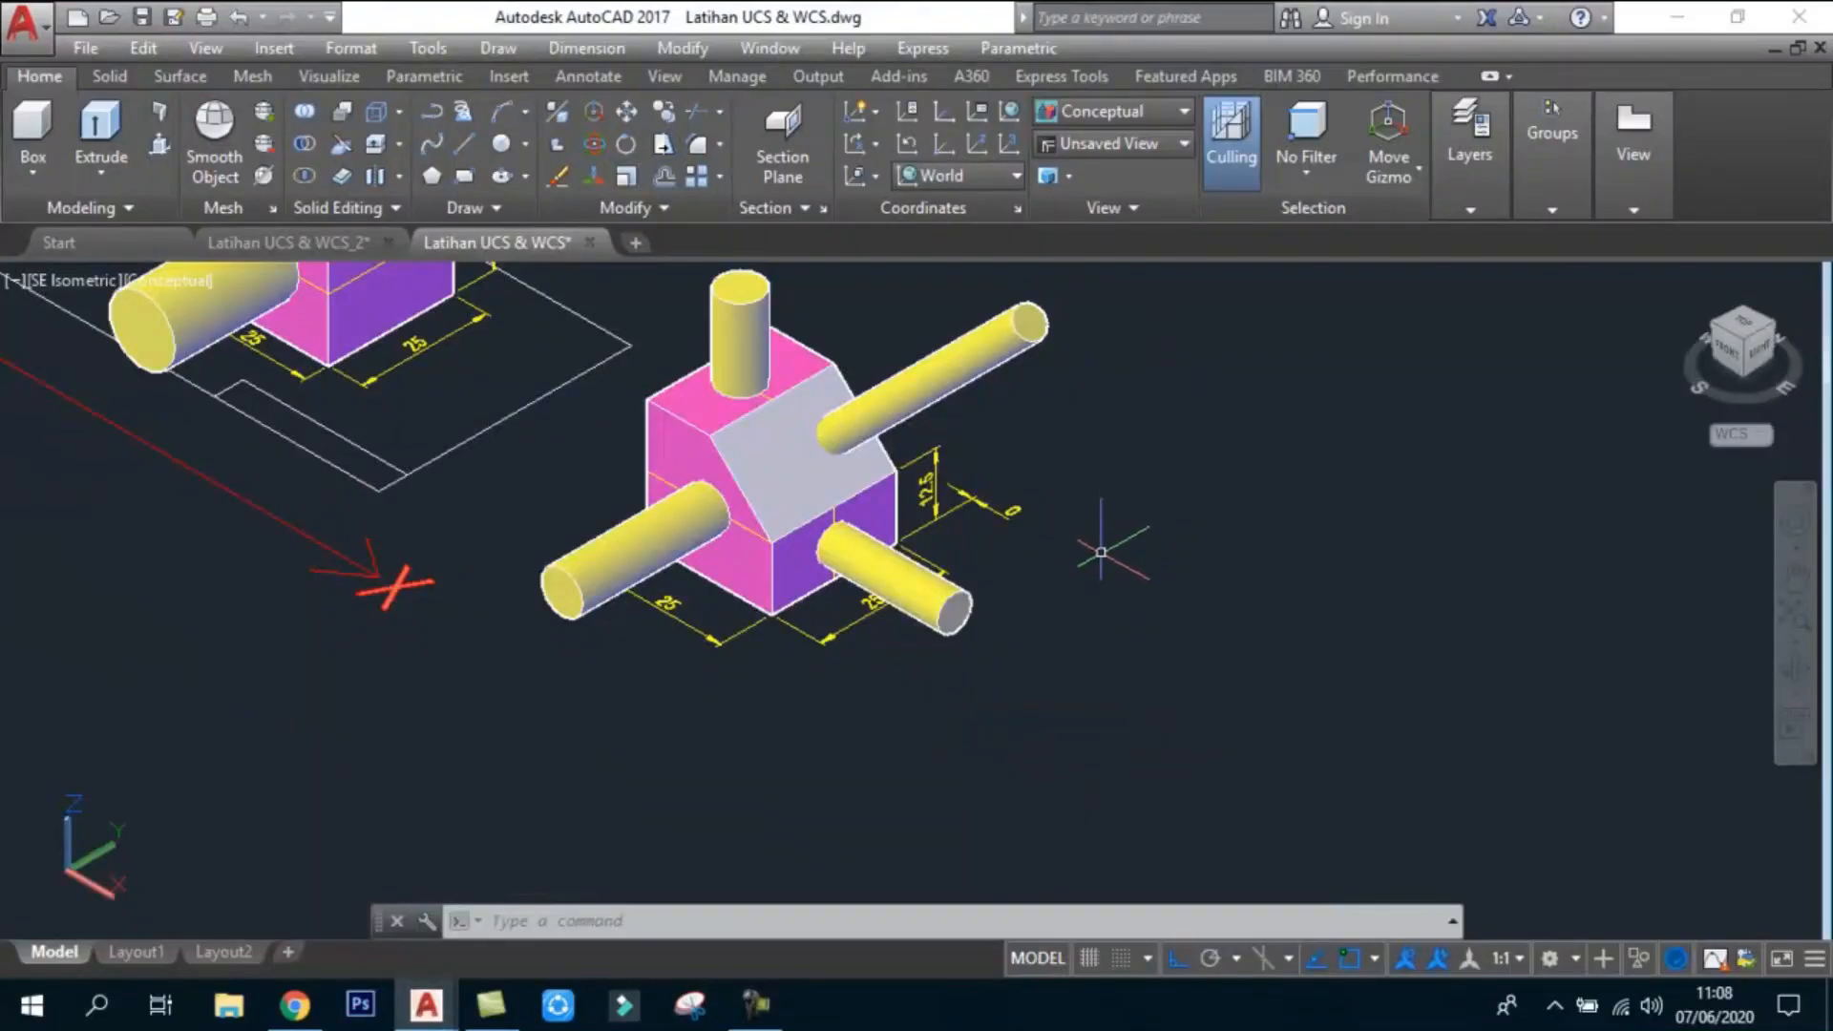
# Step: Draw a vertical helix beside the sloped block with base radius 20, top radius 15 and height 50
pyautogui.write('p')
pyautogui.press('Return')
pyautogui.moveTo(1107, 541); pyautogui.dragTo(1098, 573)
pyautogui.press('Escape')
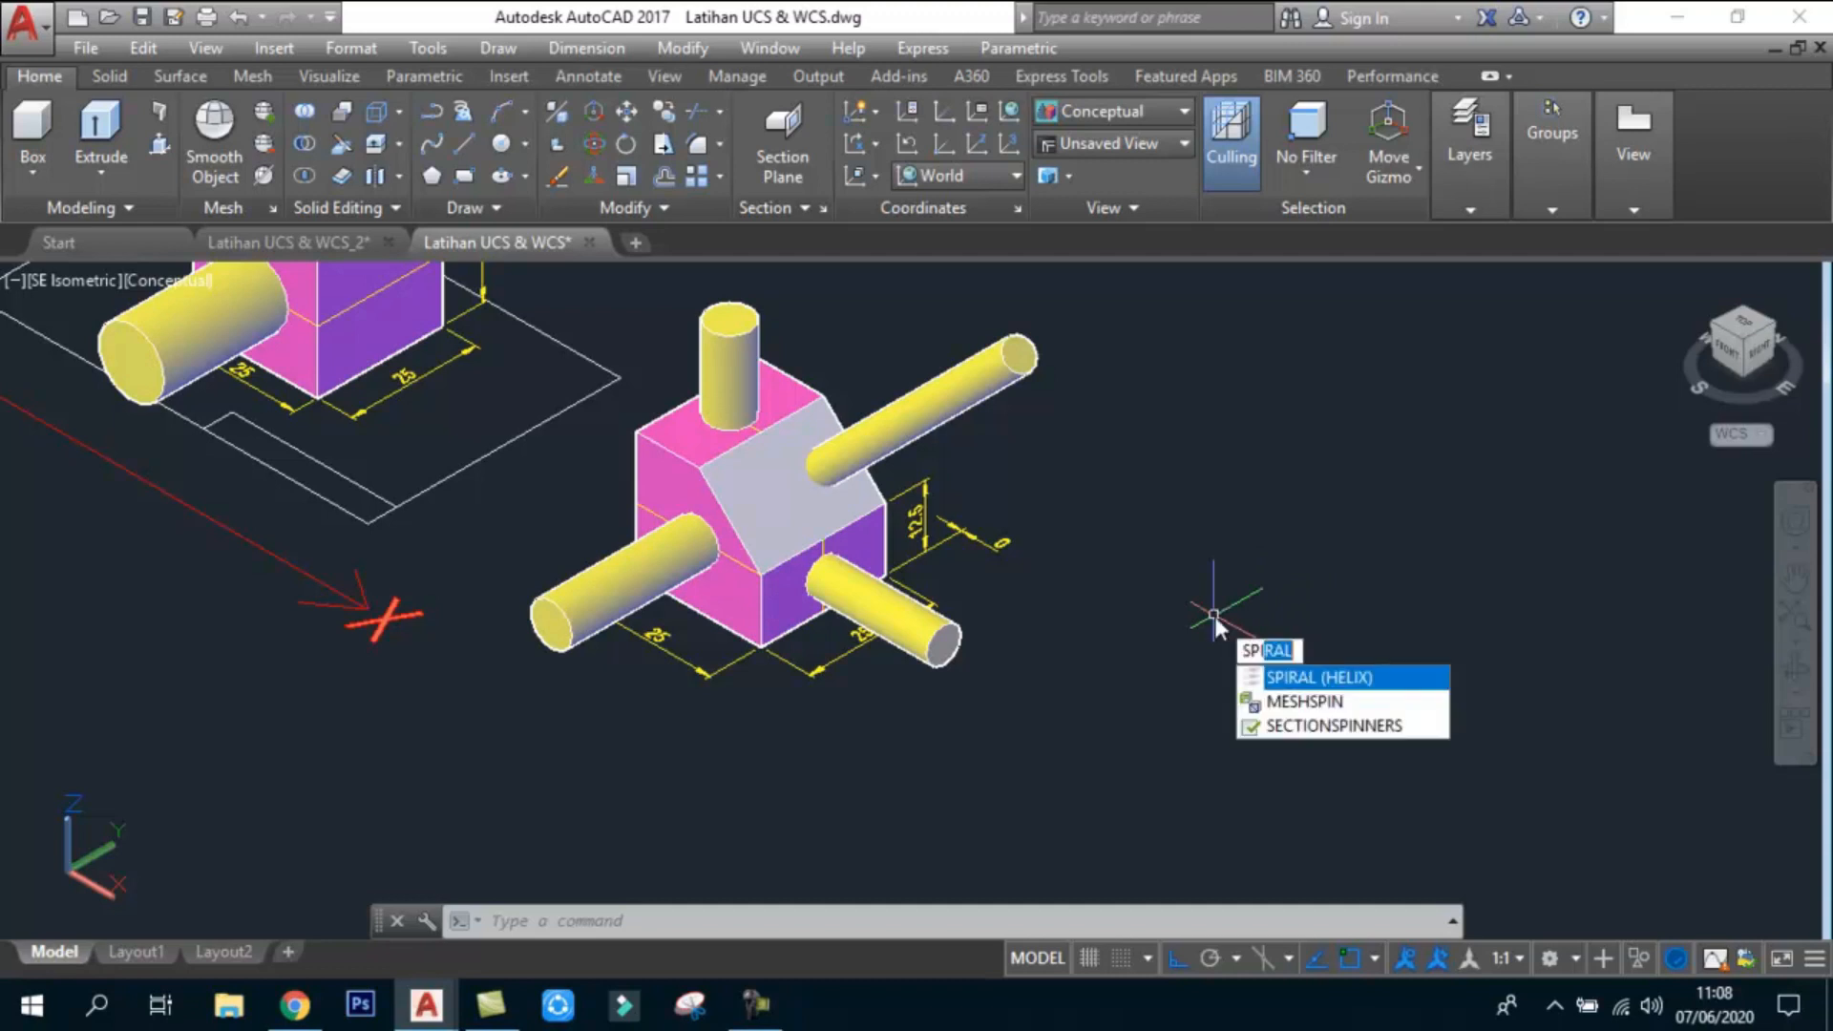
pyautogui.press('Return')
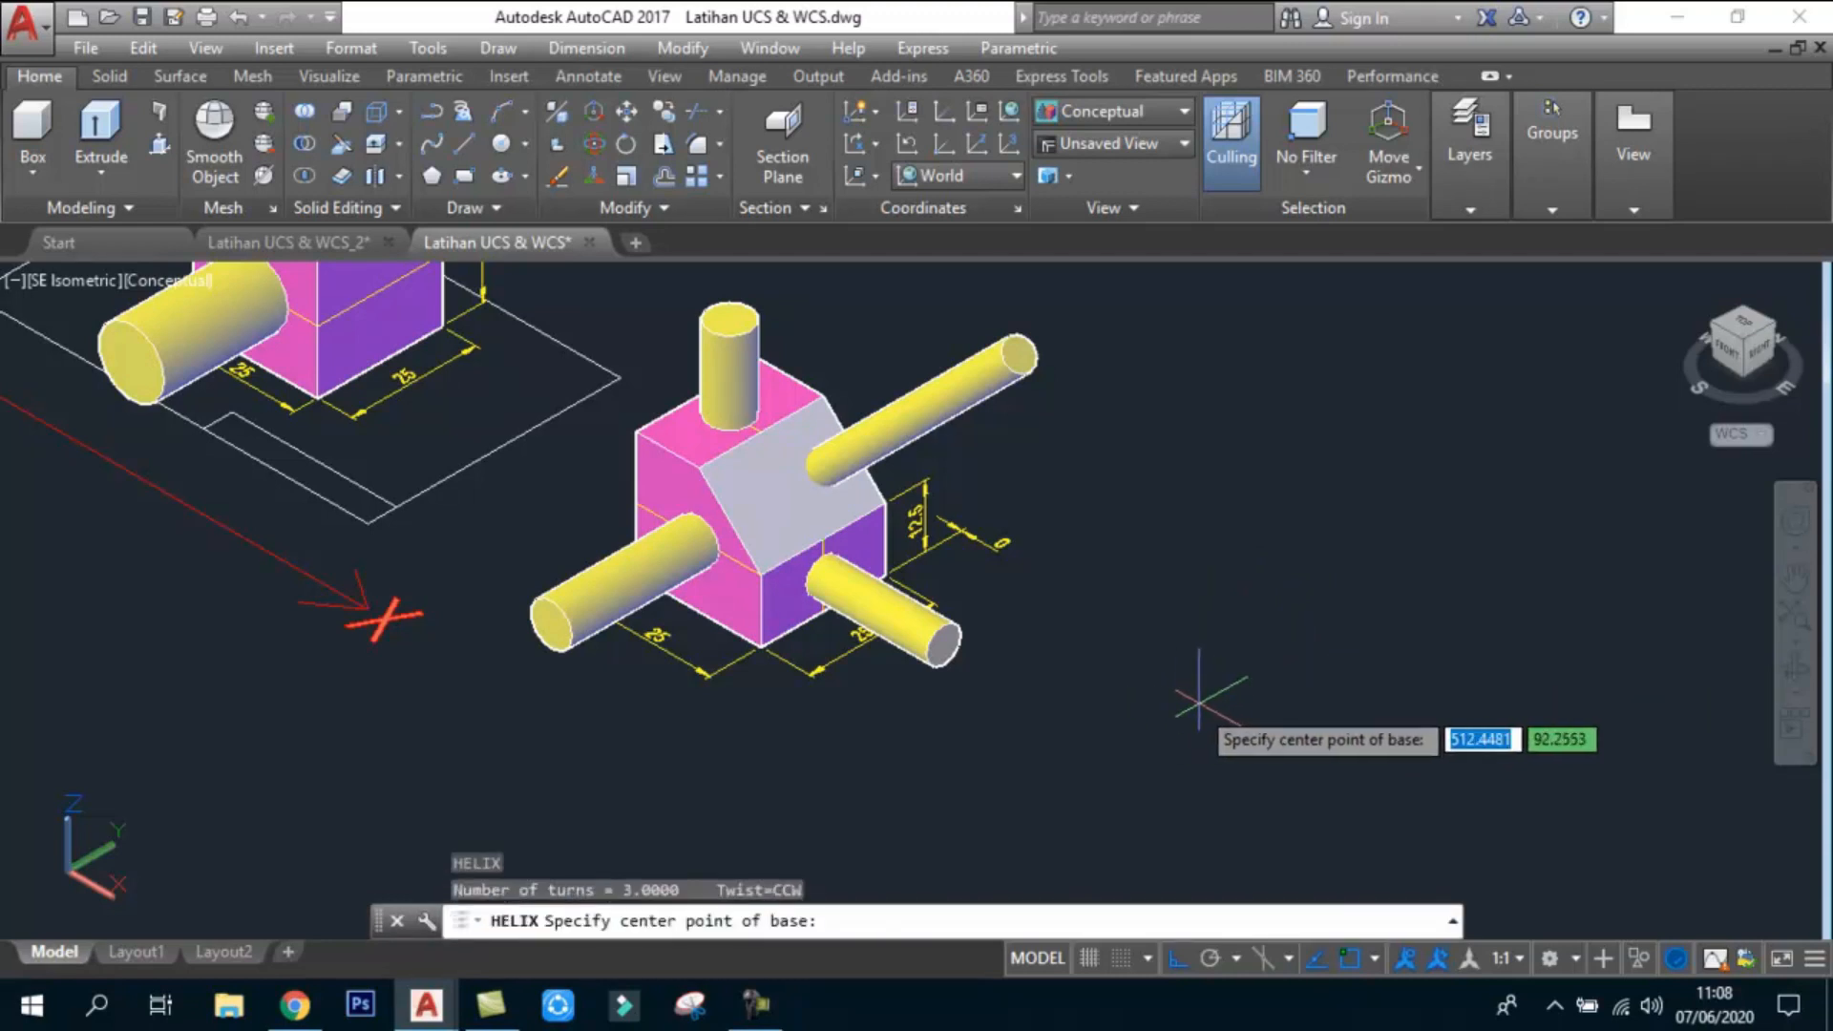
pyautogui.click(1227, 711)
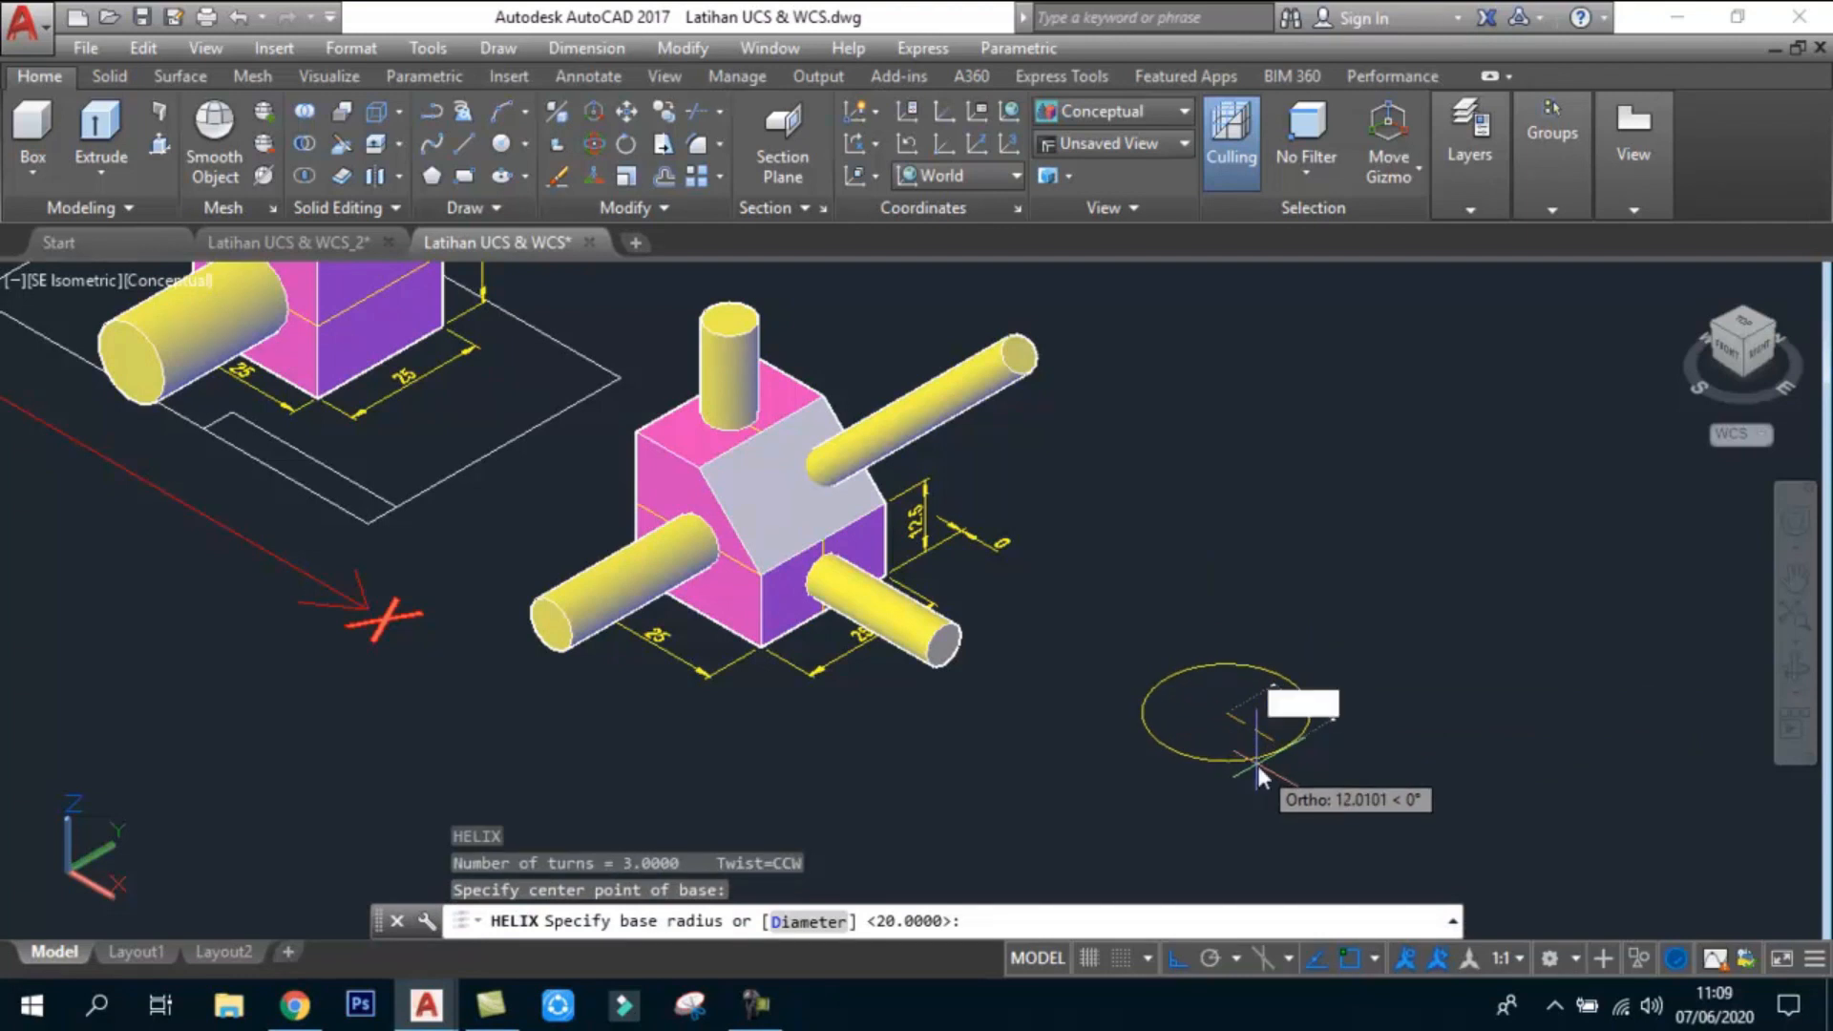
pyautogui.write('20')
pyautogui.press('Return')
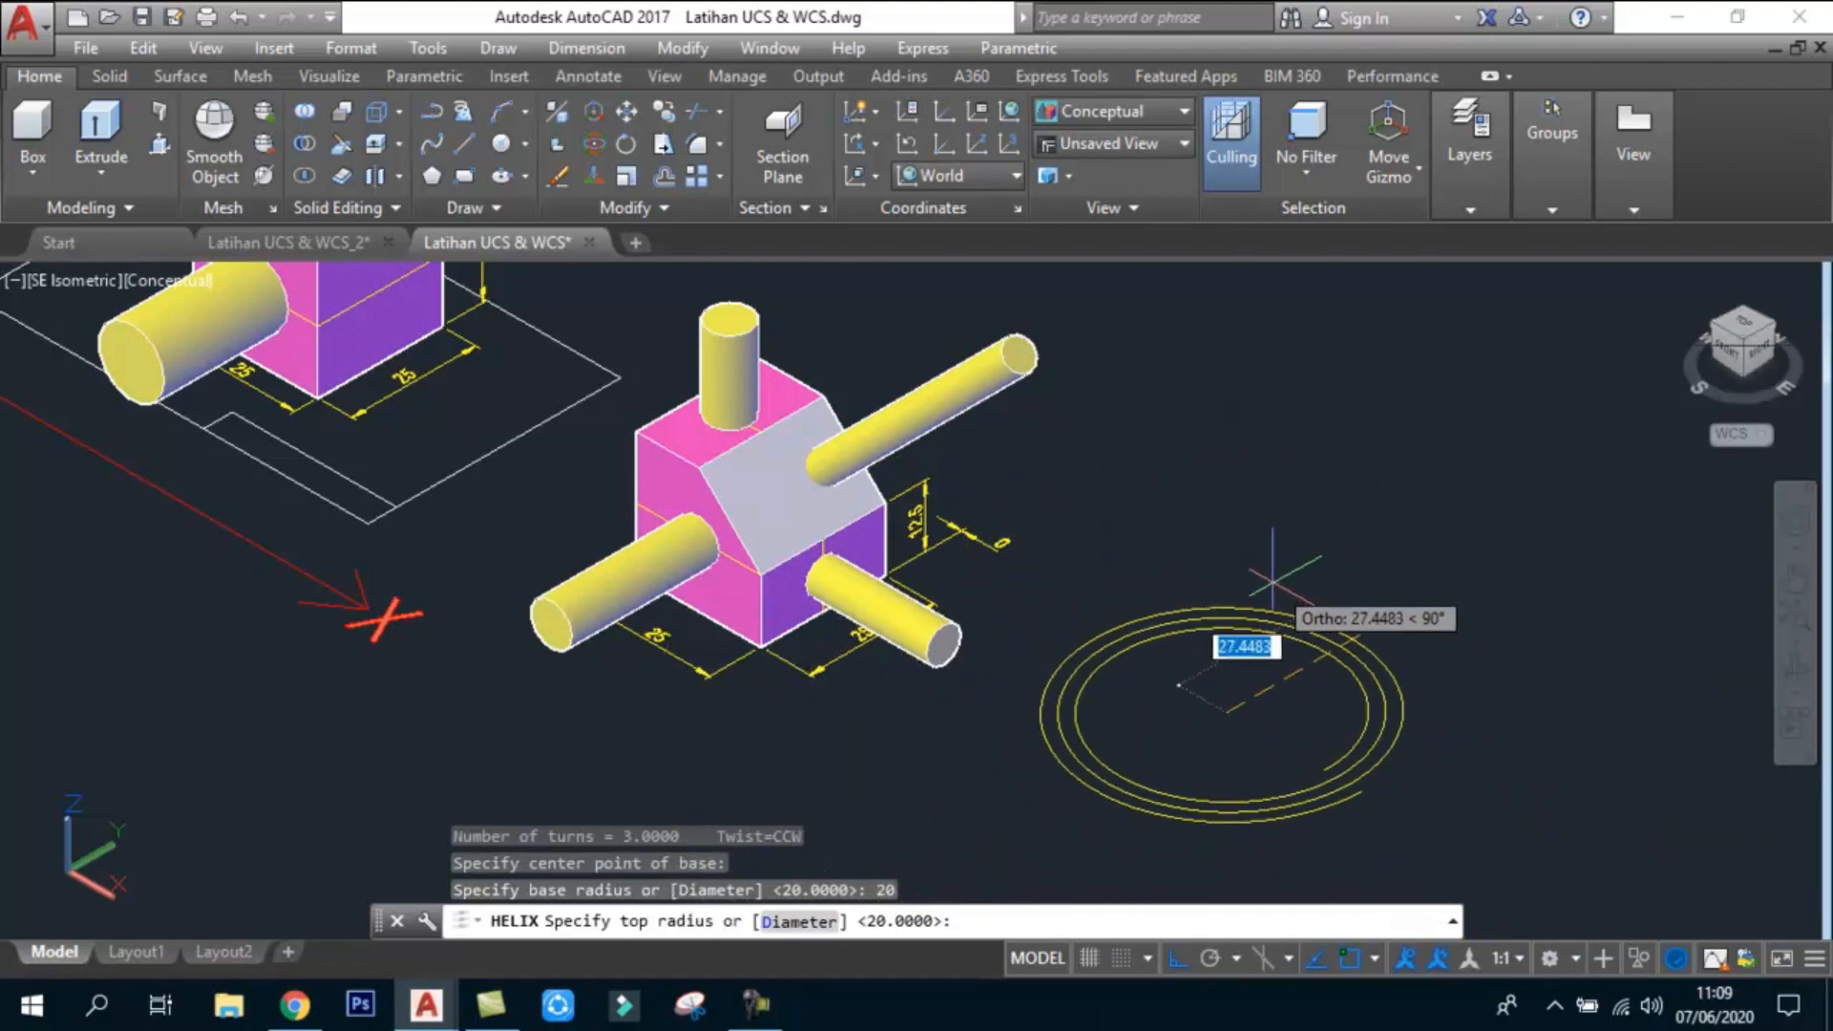
pyautogui.write('15')
pyautogui.press('Return')
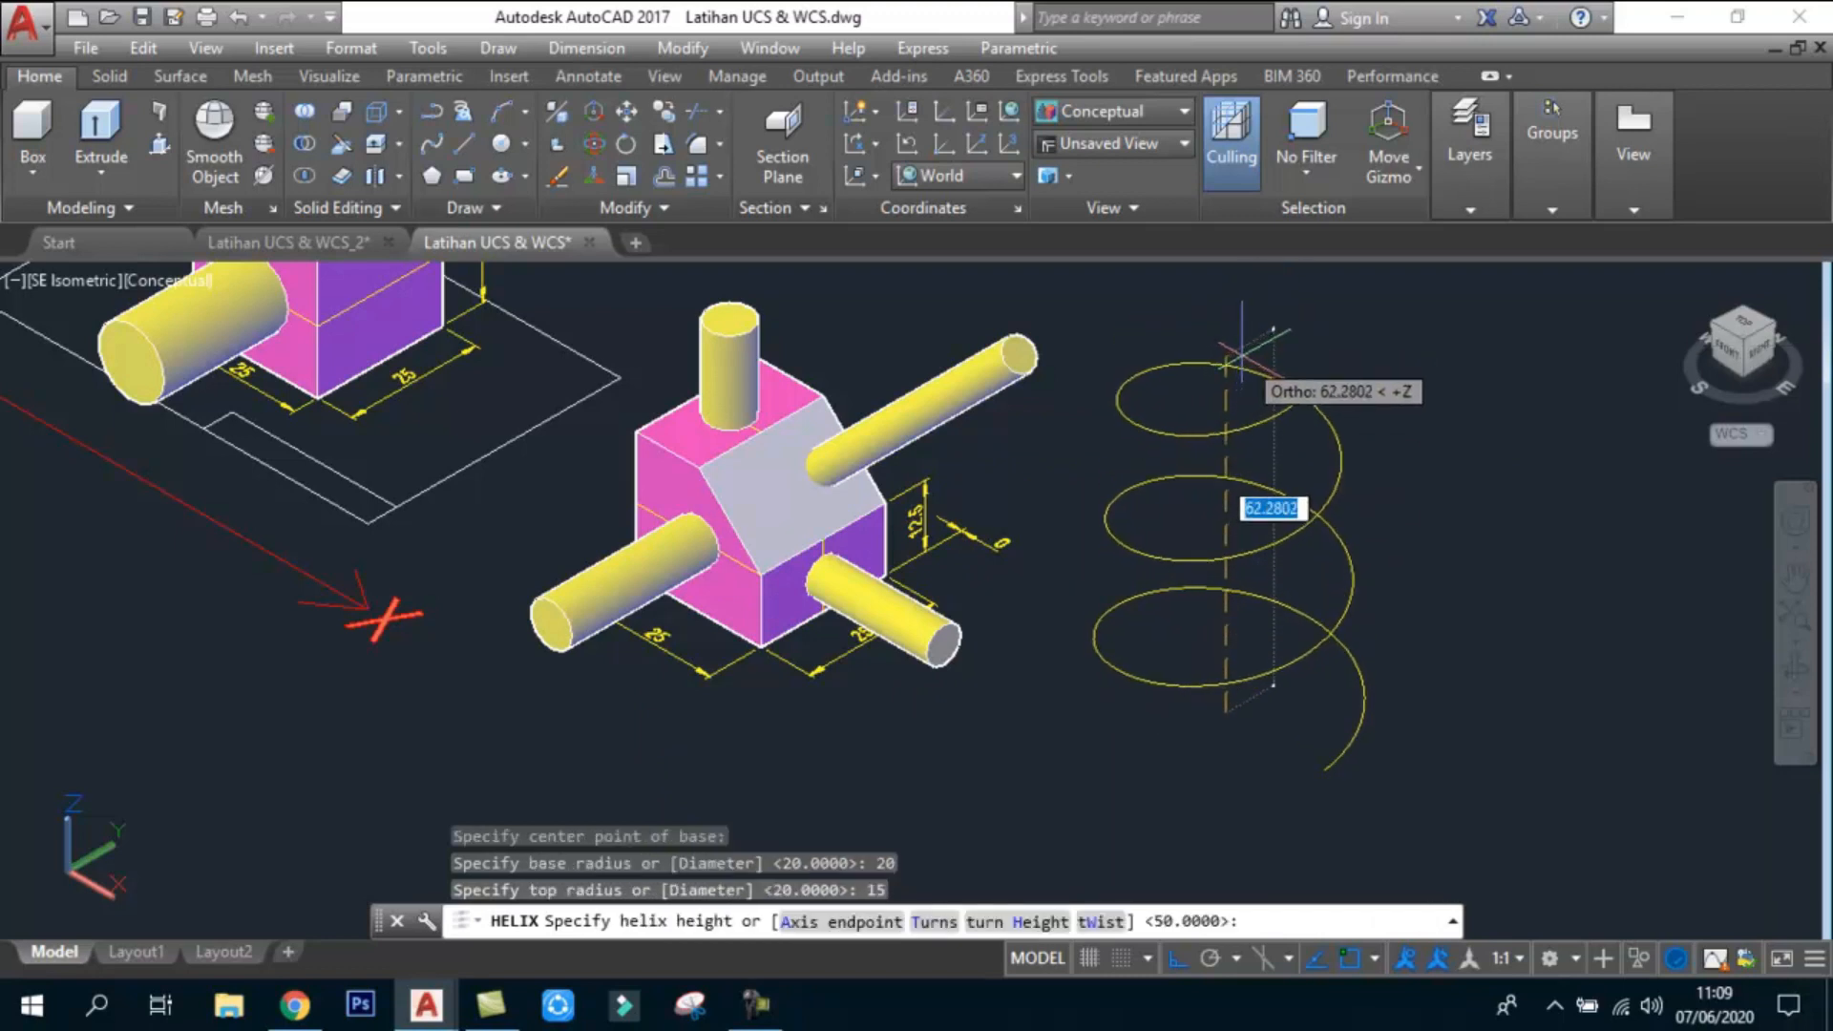
pyautogui.write('80')
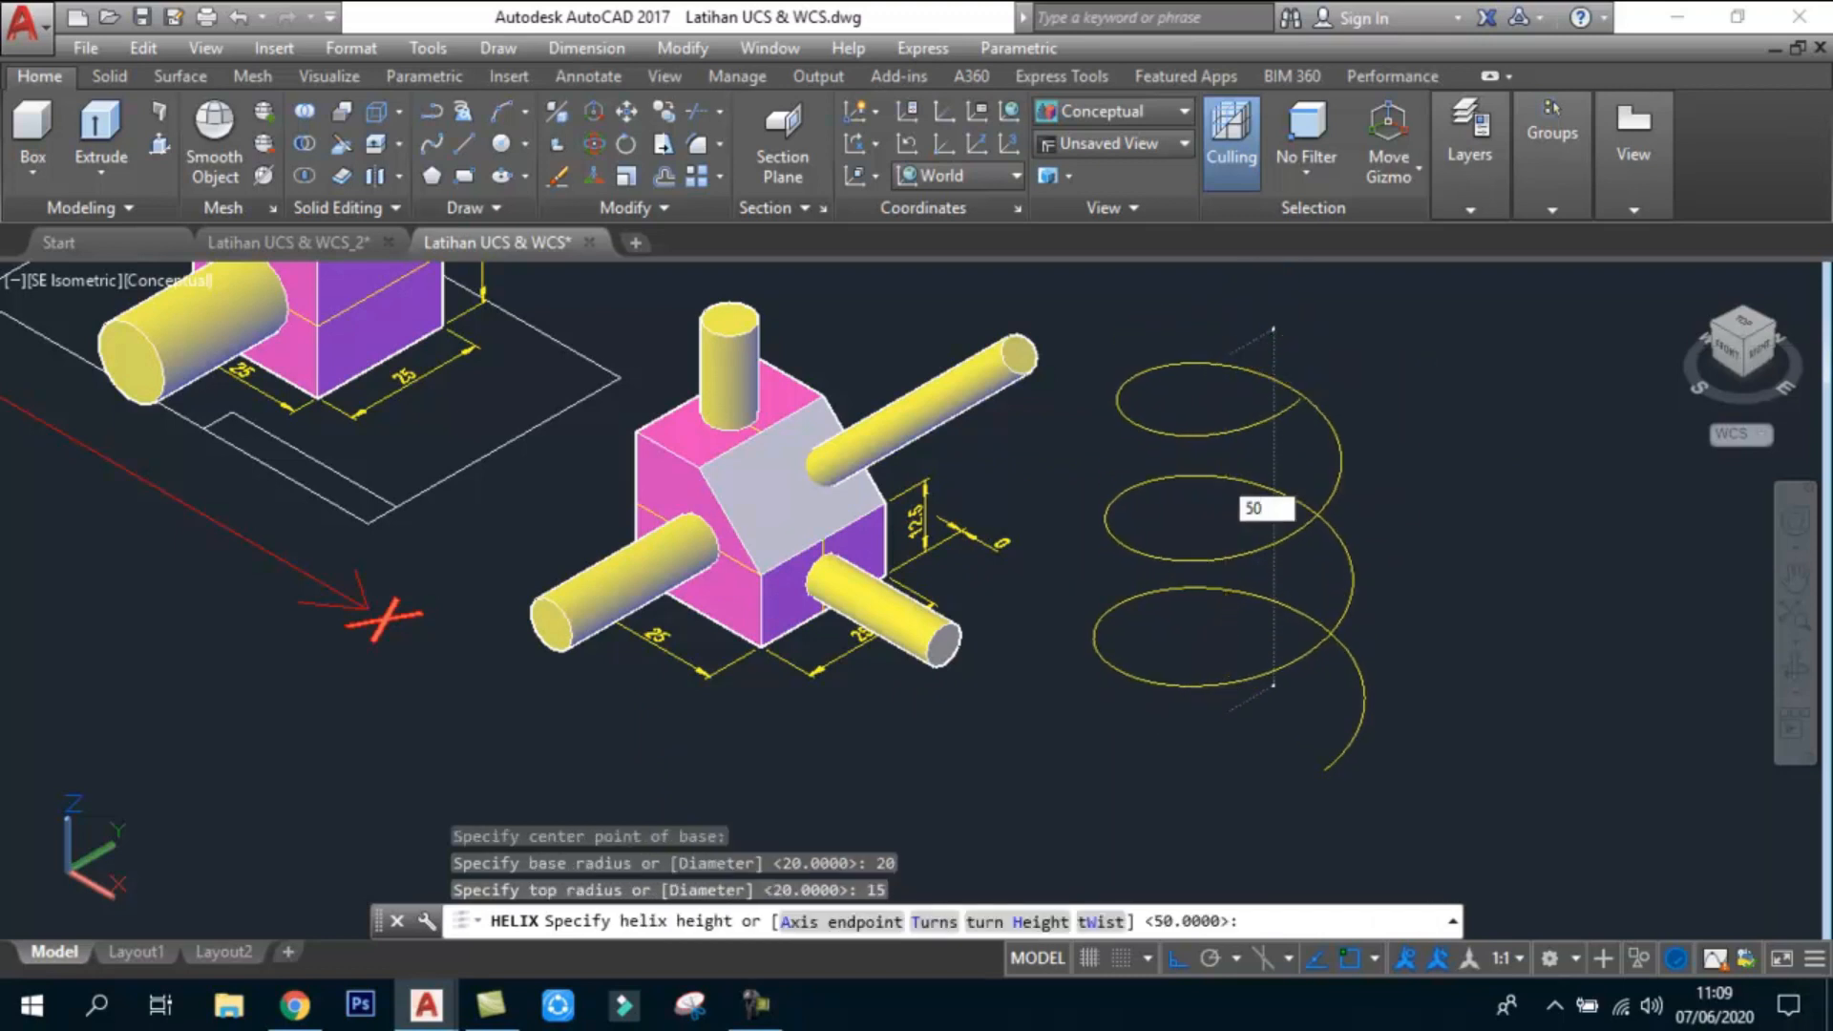
pyautogui.press('Return')
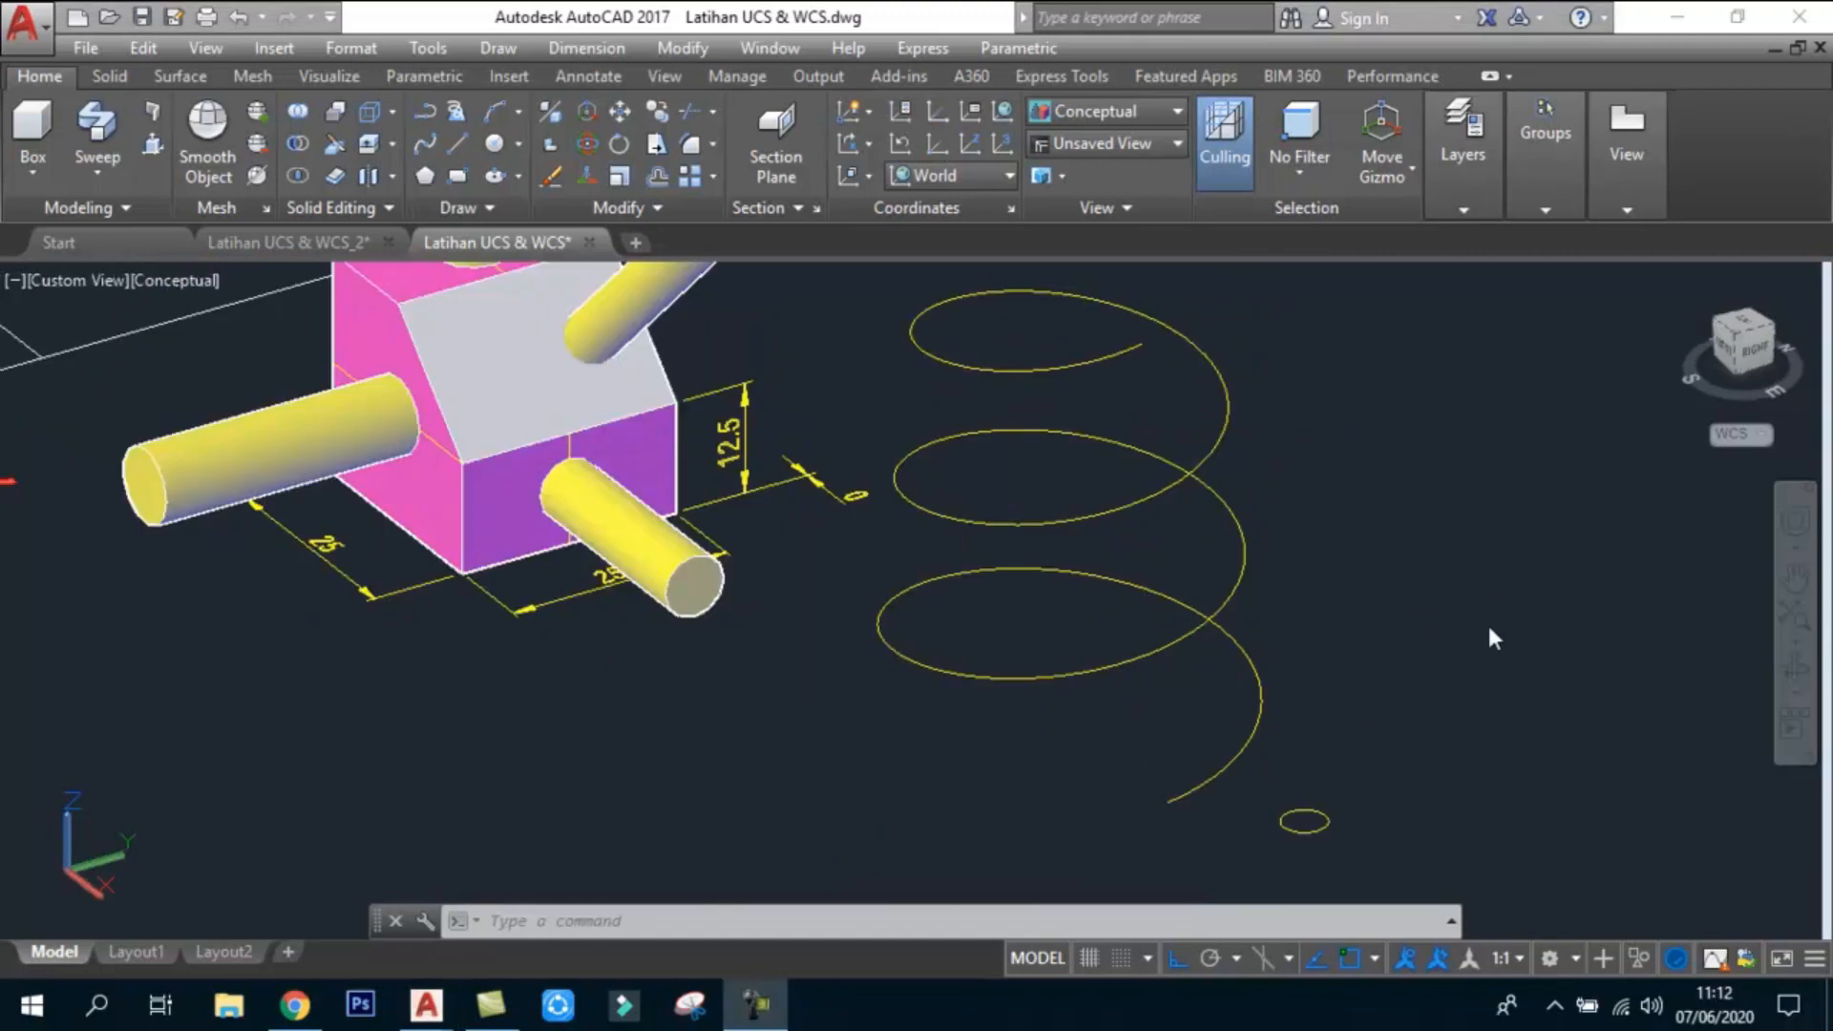
# Step: Align the UCS to the helix's lower end with the Object option of the UCS ZAxis method
pyautogui.click(1489, 632)
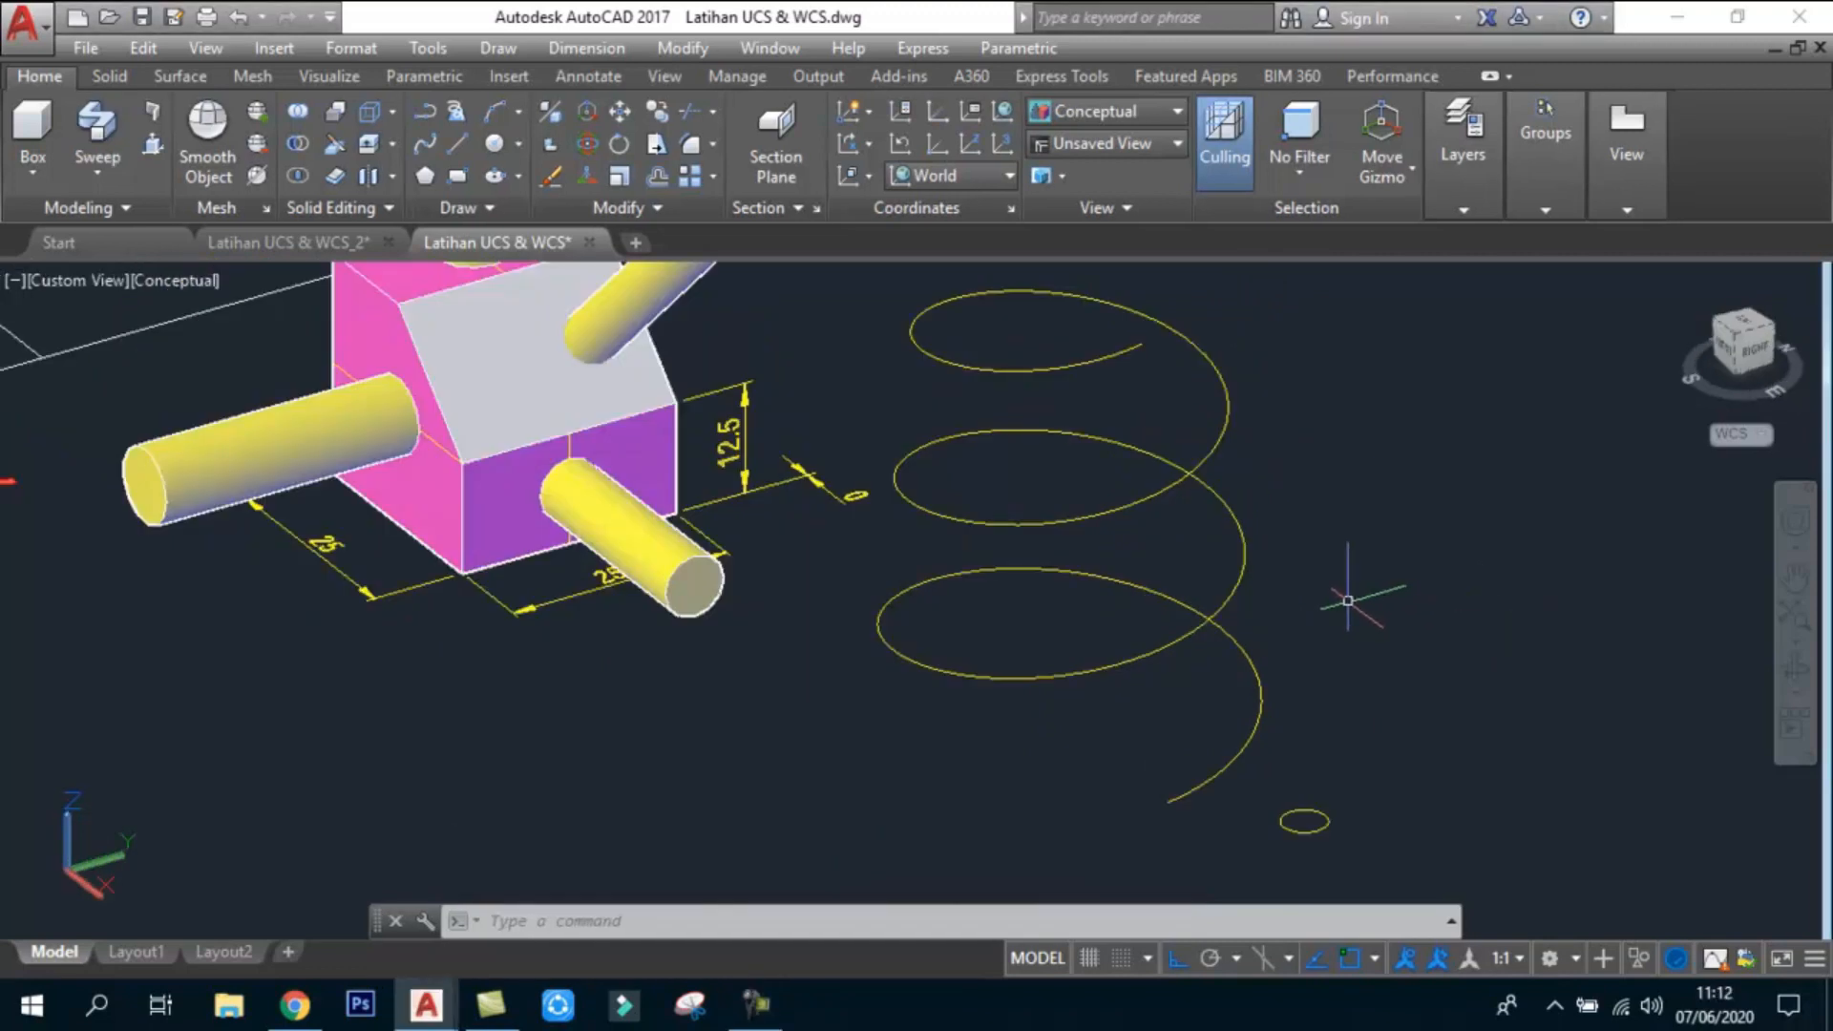
pyautogui.click(1796, 668)
pyautogui.moveTo(1239, 696); pyautogui.dragTo(1015, 635)
pyautogui.press('Escape')
pyautogui.press('Escape')
pyautogui.press('Escape')
pyautogui.write('ucs')
pyautogui.press('Return')
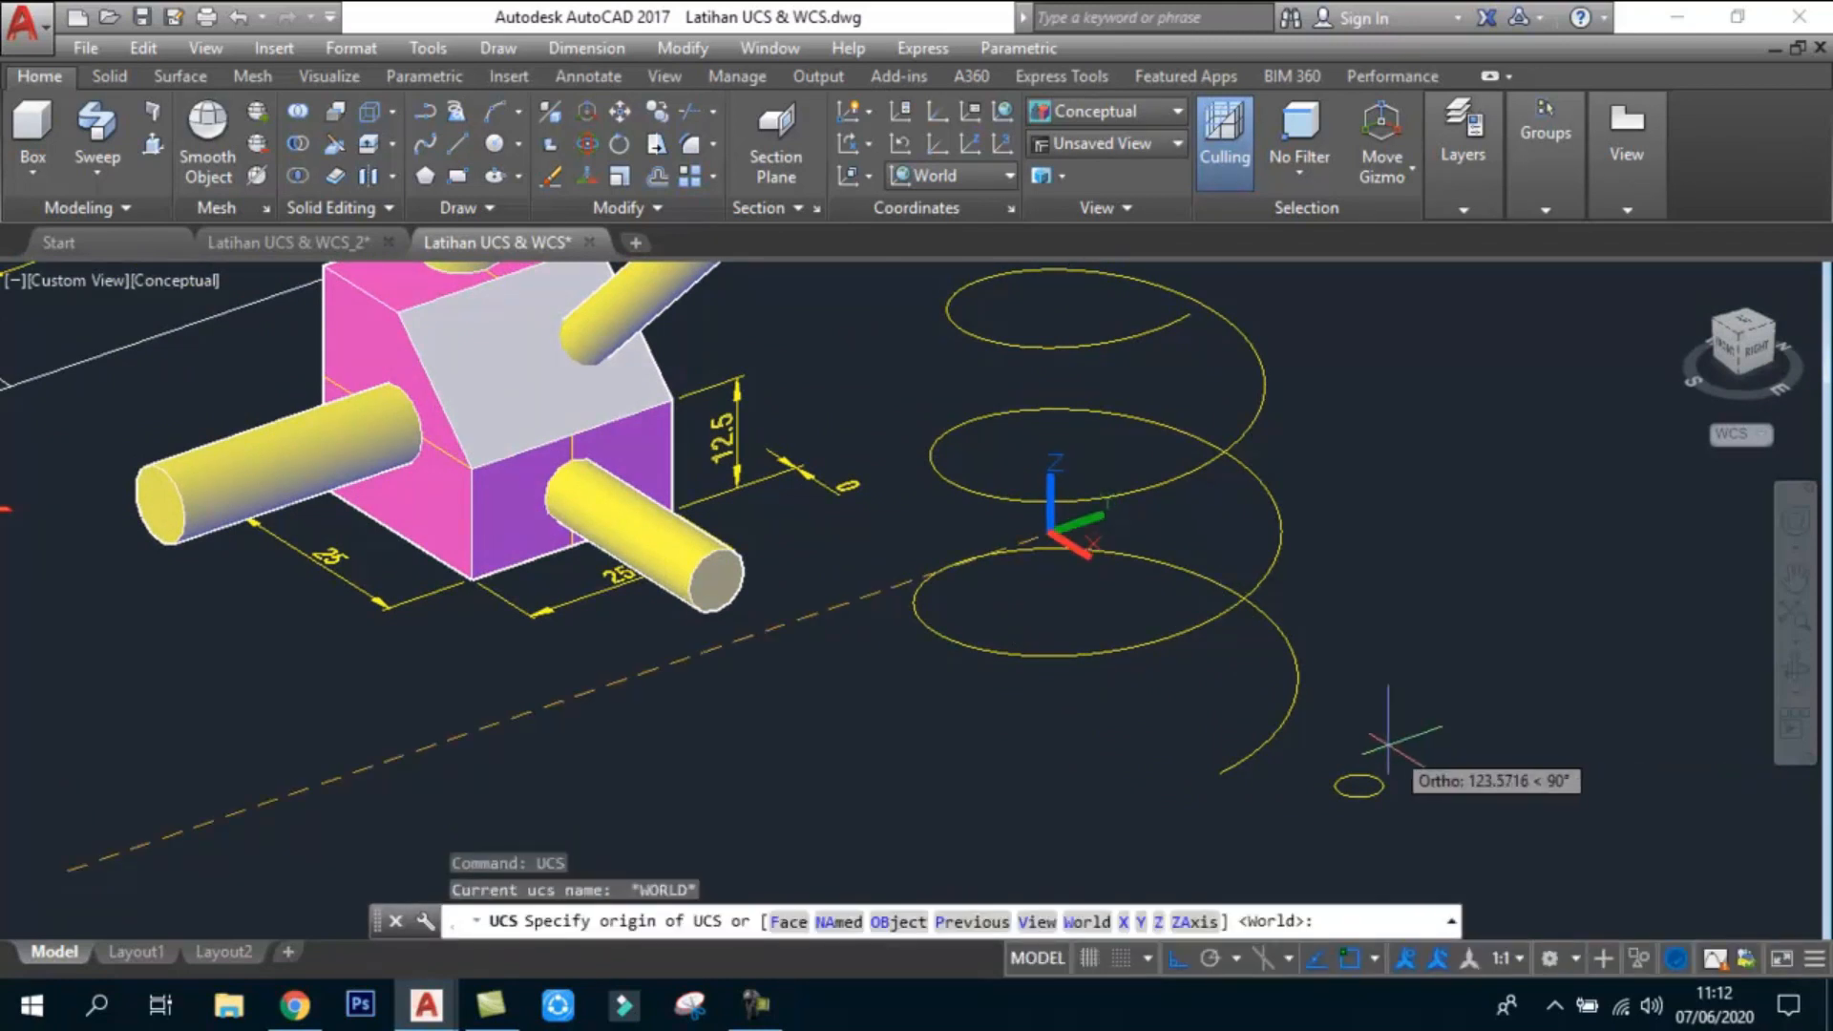
pyautogui.click(1193, 921)
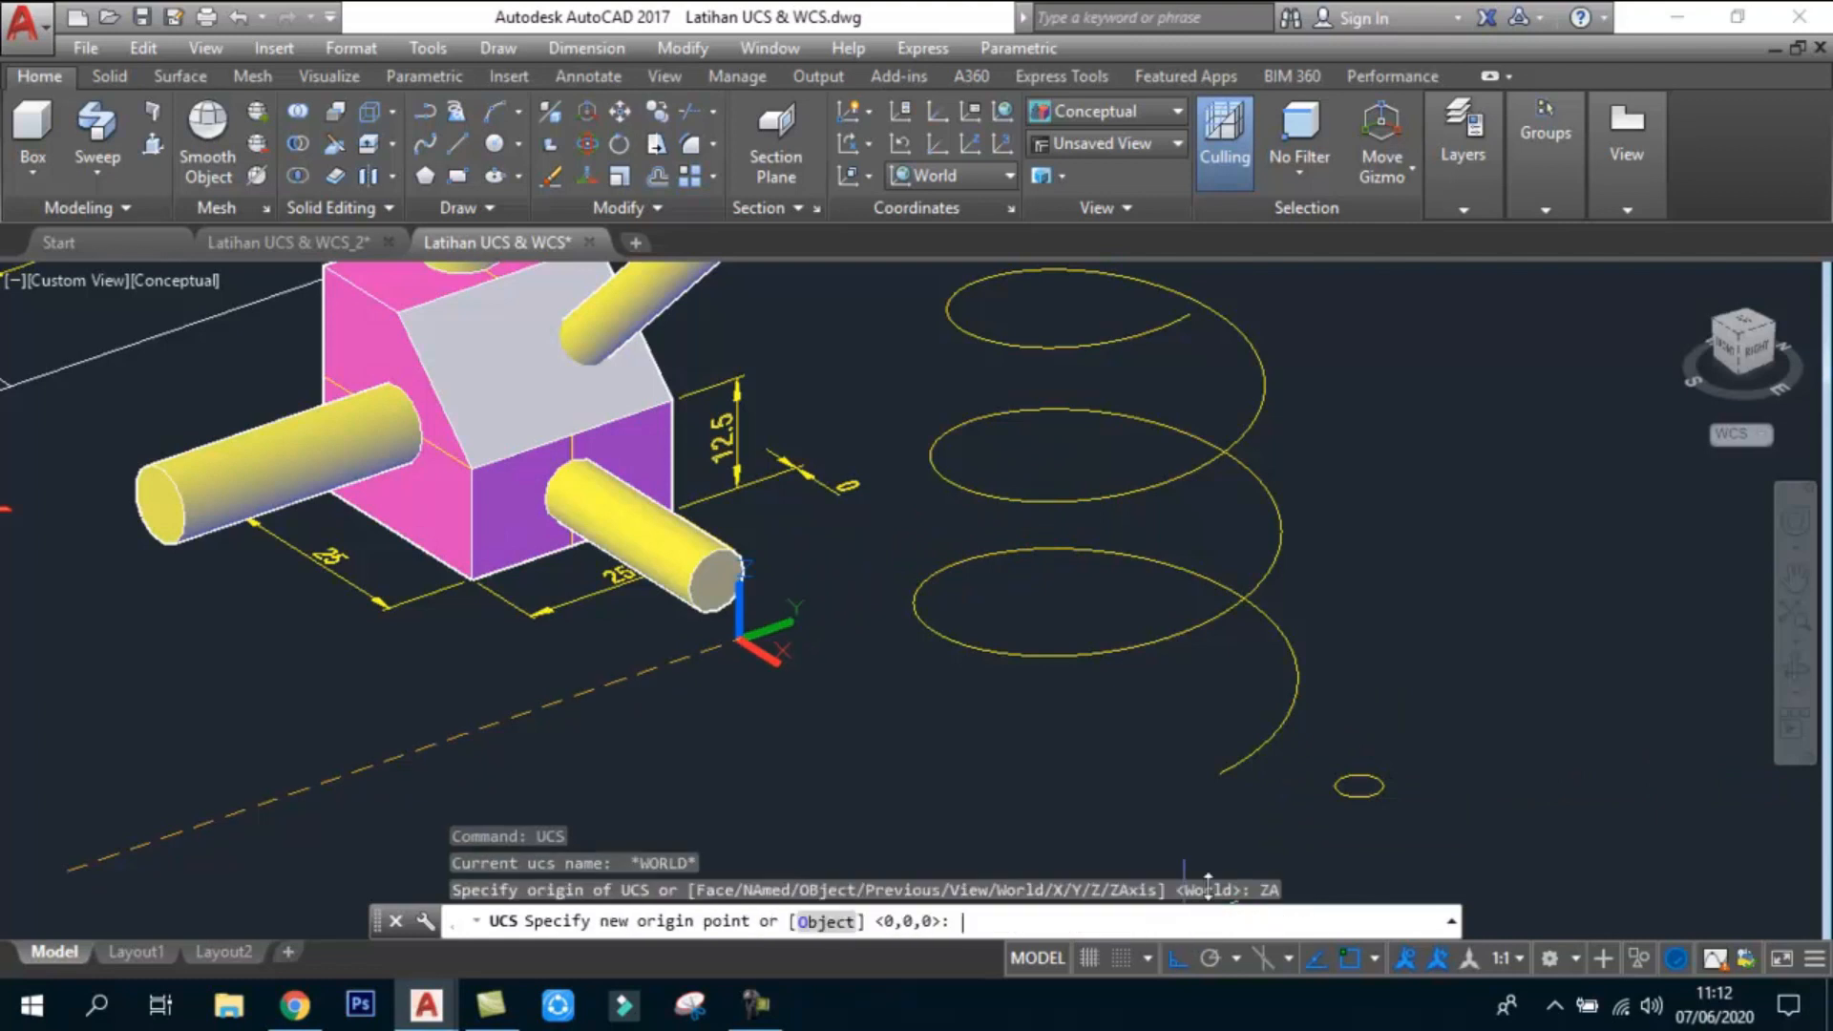
pyautogui.click(805, 924)
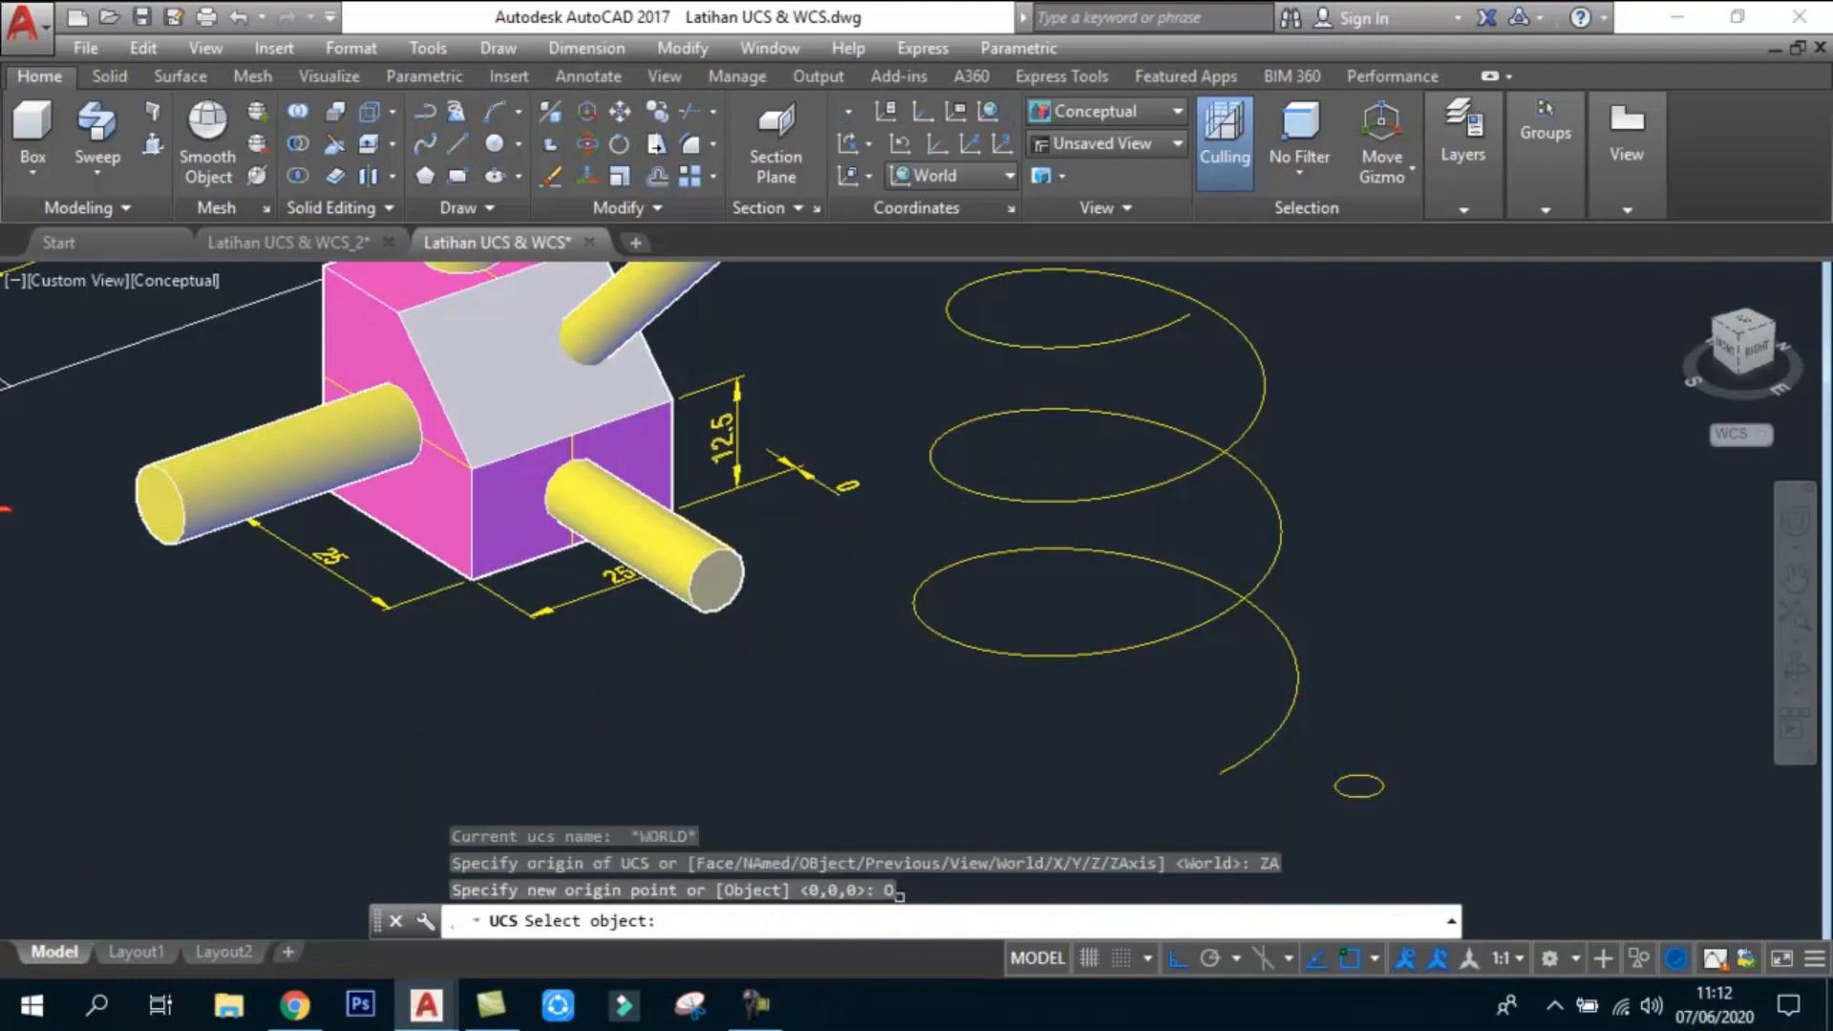
pyautogui.click(1227, 762)
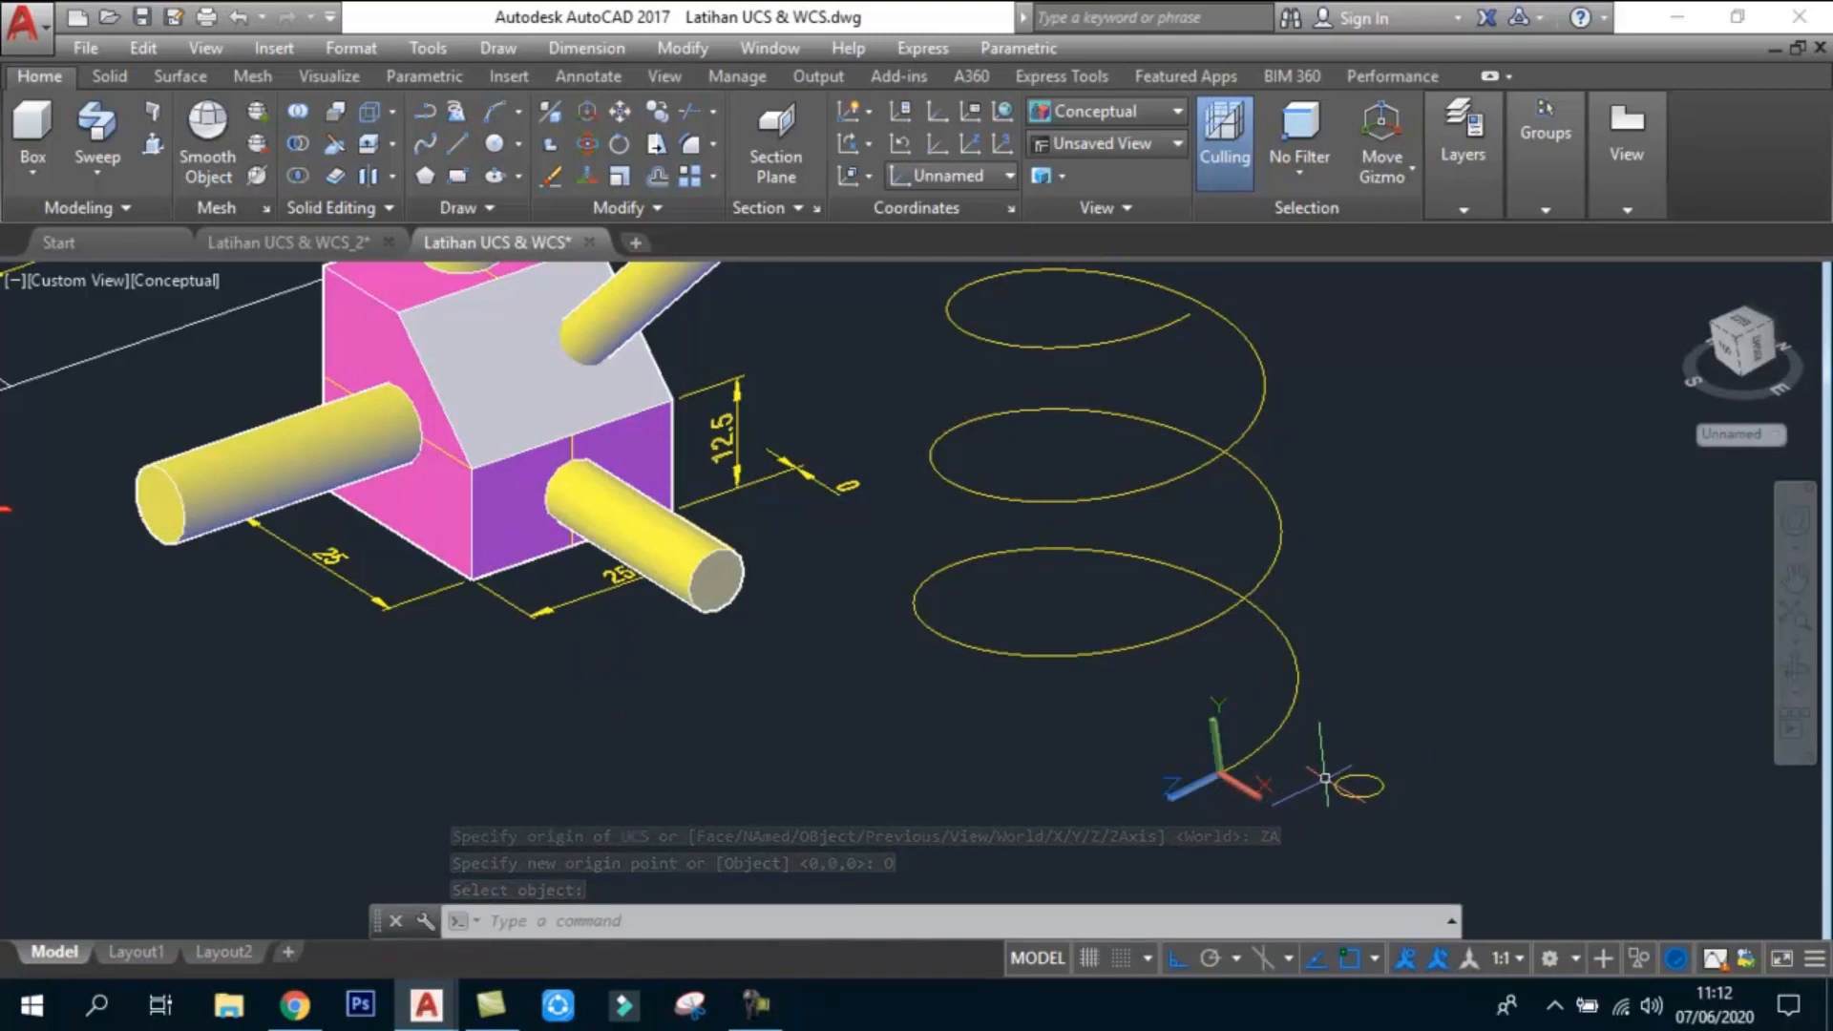
pyautogui.write('c')
pyautogui.press('Return')
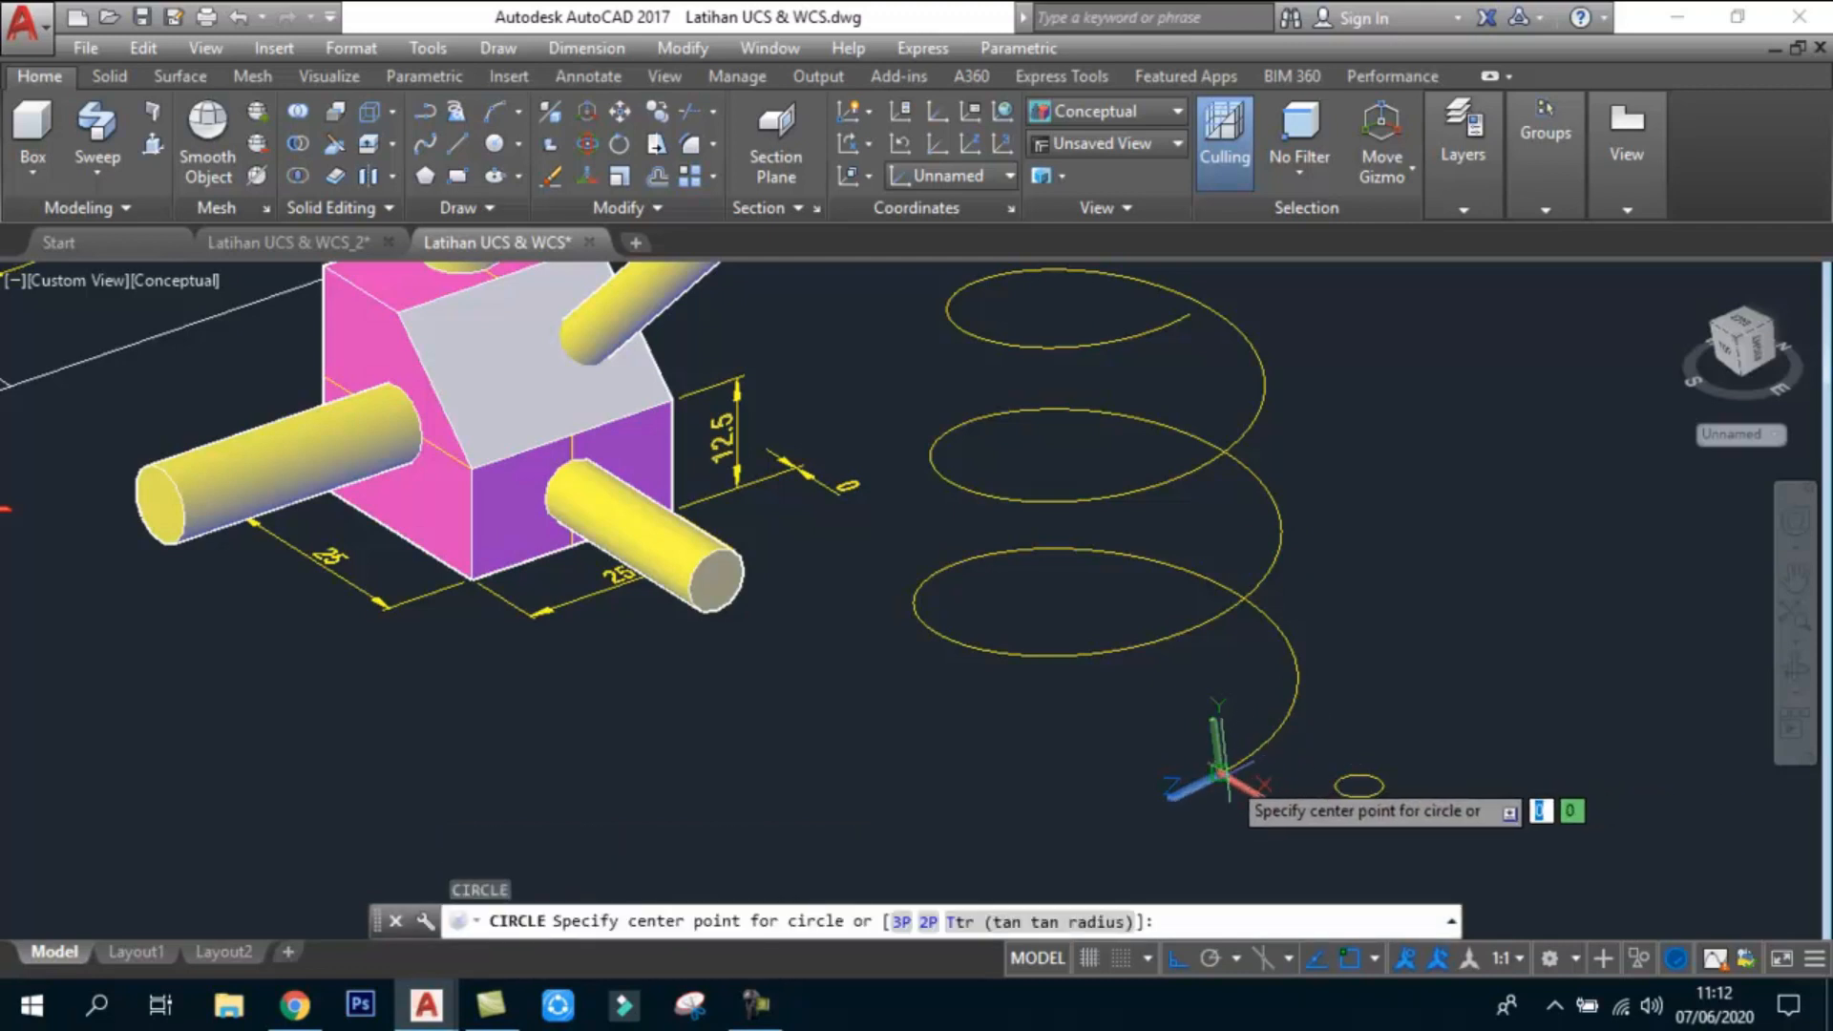
pyautogui.click(1220, 772)
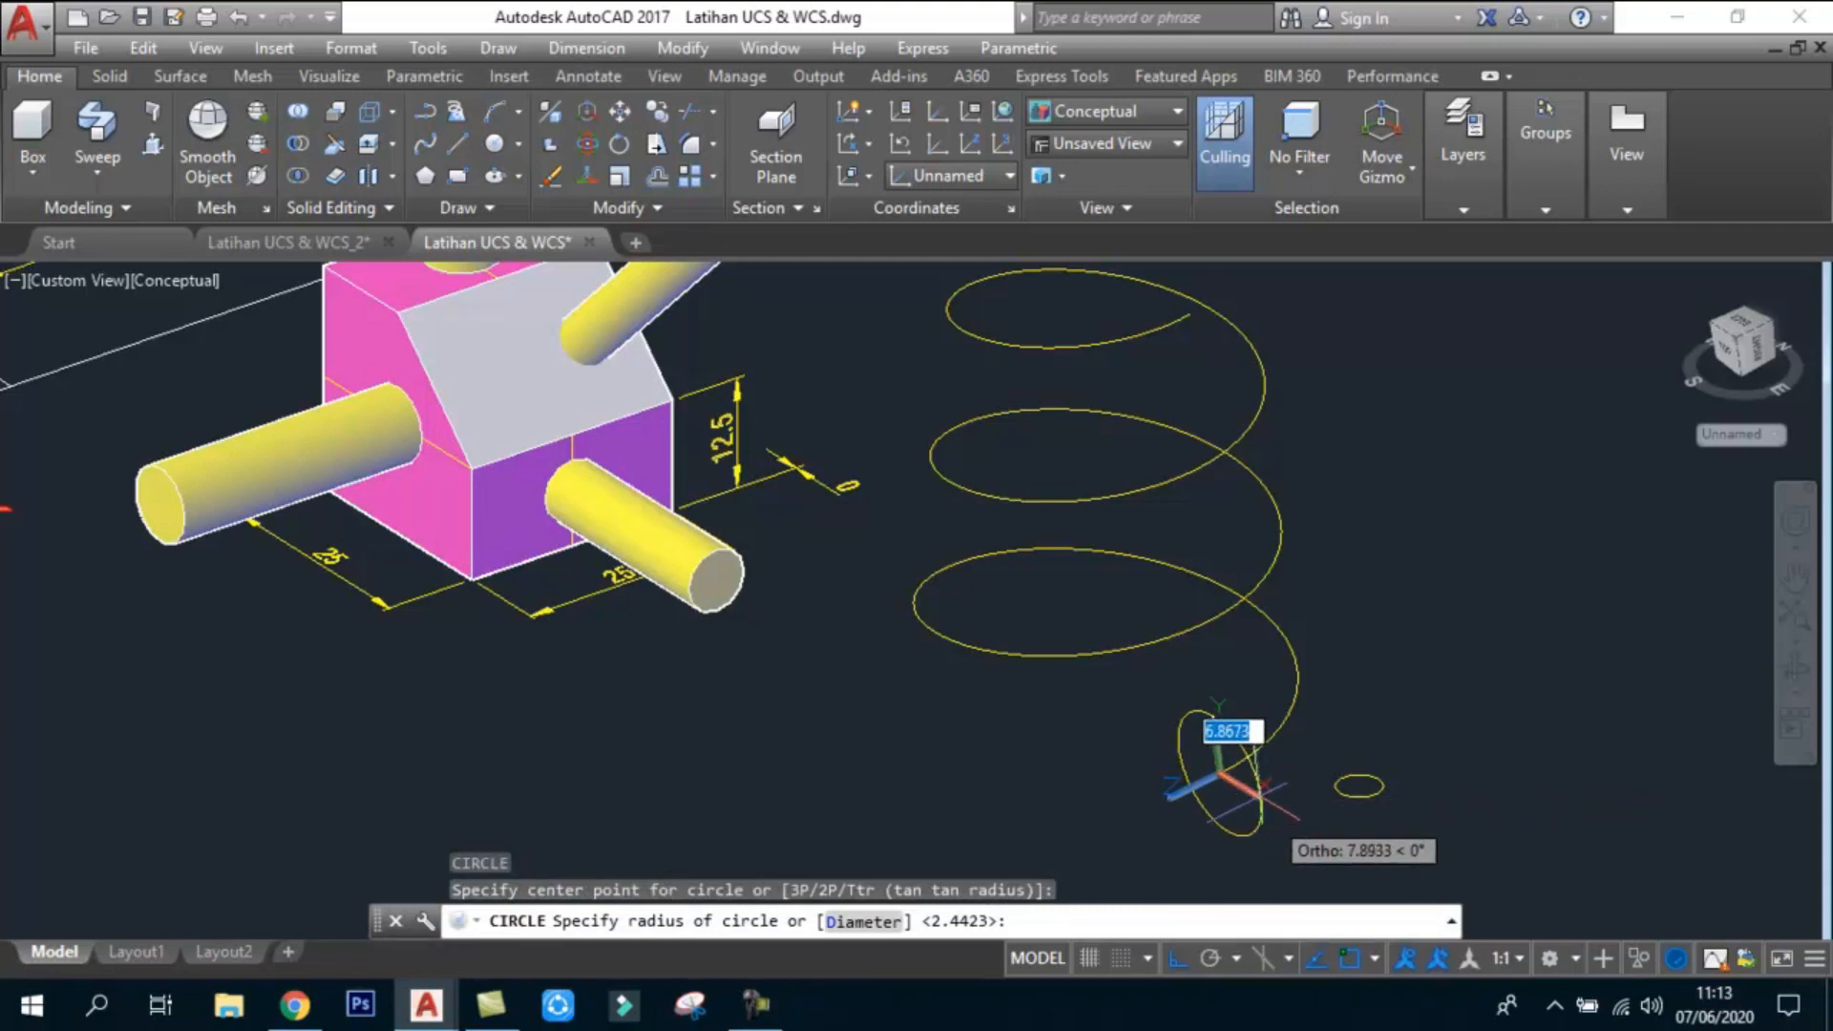
pyautogui.press('Escape')
pyautogui.press('Escape')
# Step: Delete the small circle beside the helix and draw a circle of about 2.3 radius centred on the helix's lower endpoint
pyautogui.click(1337, 786)
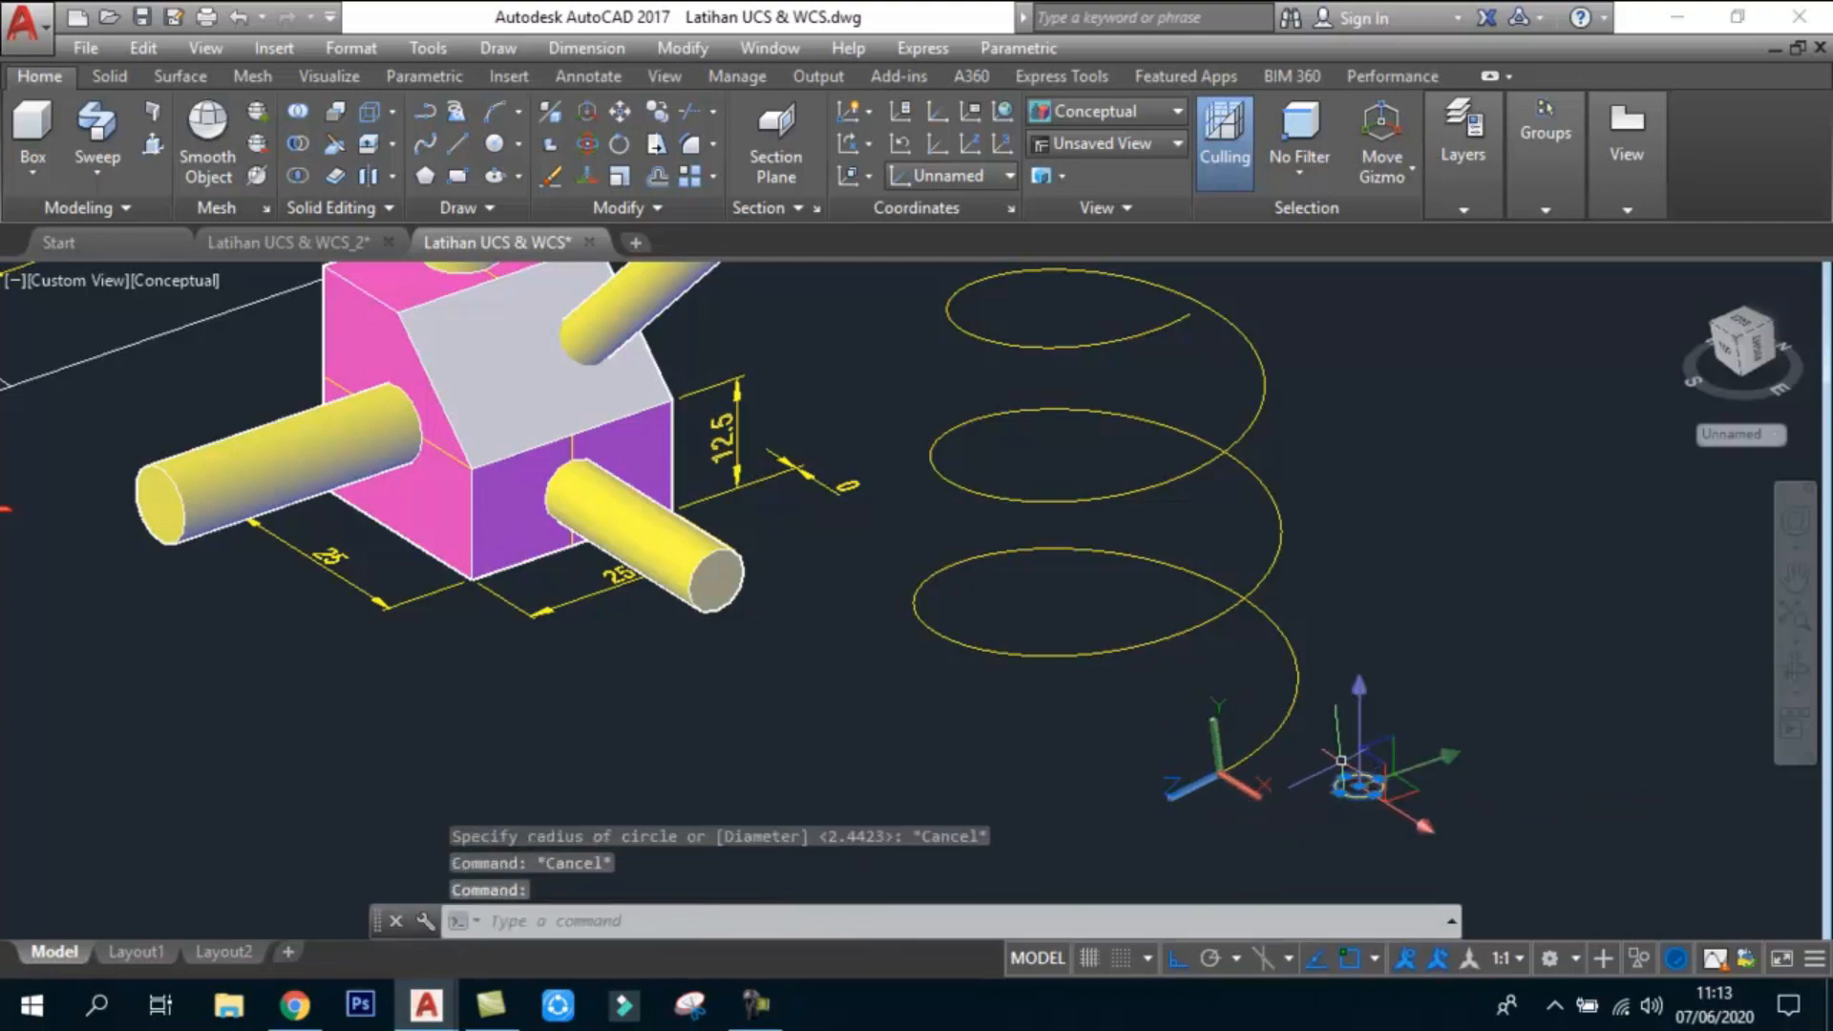
pyautogui.press('Delete')
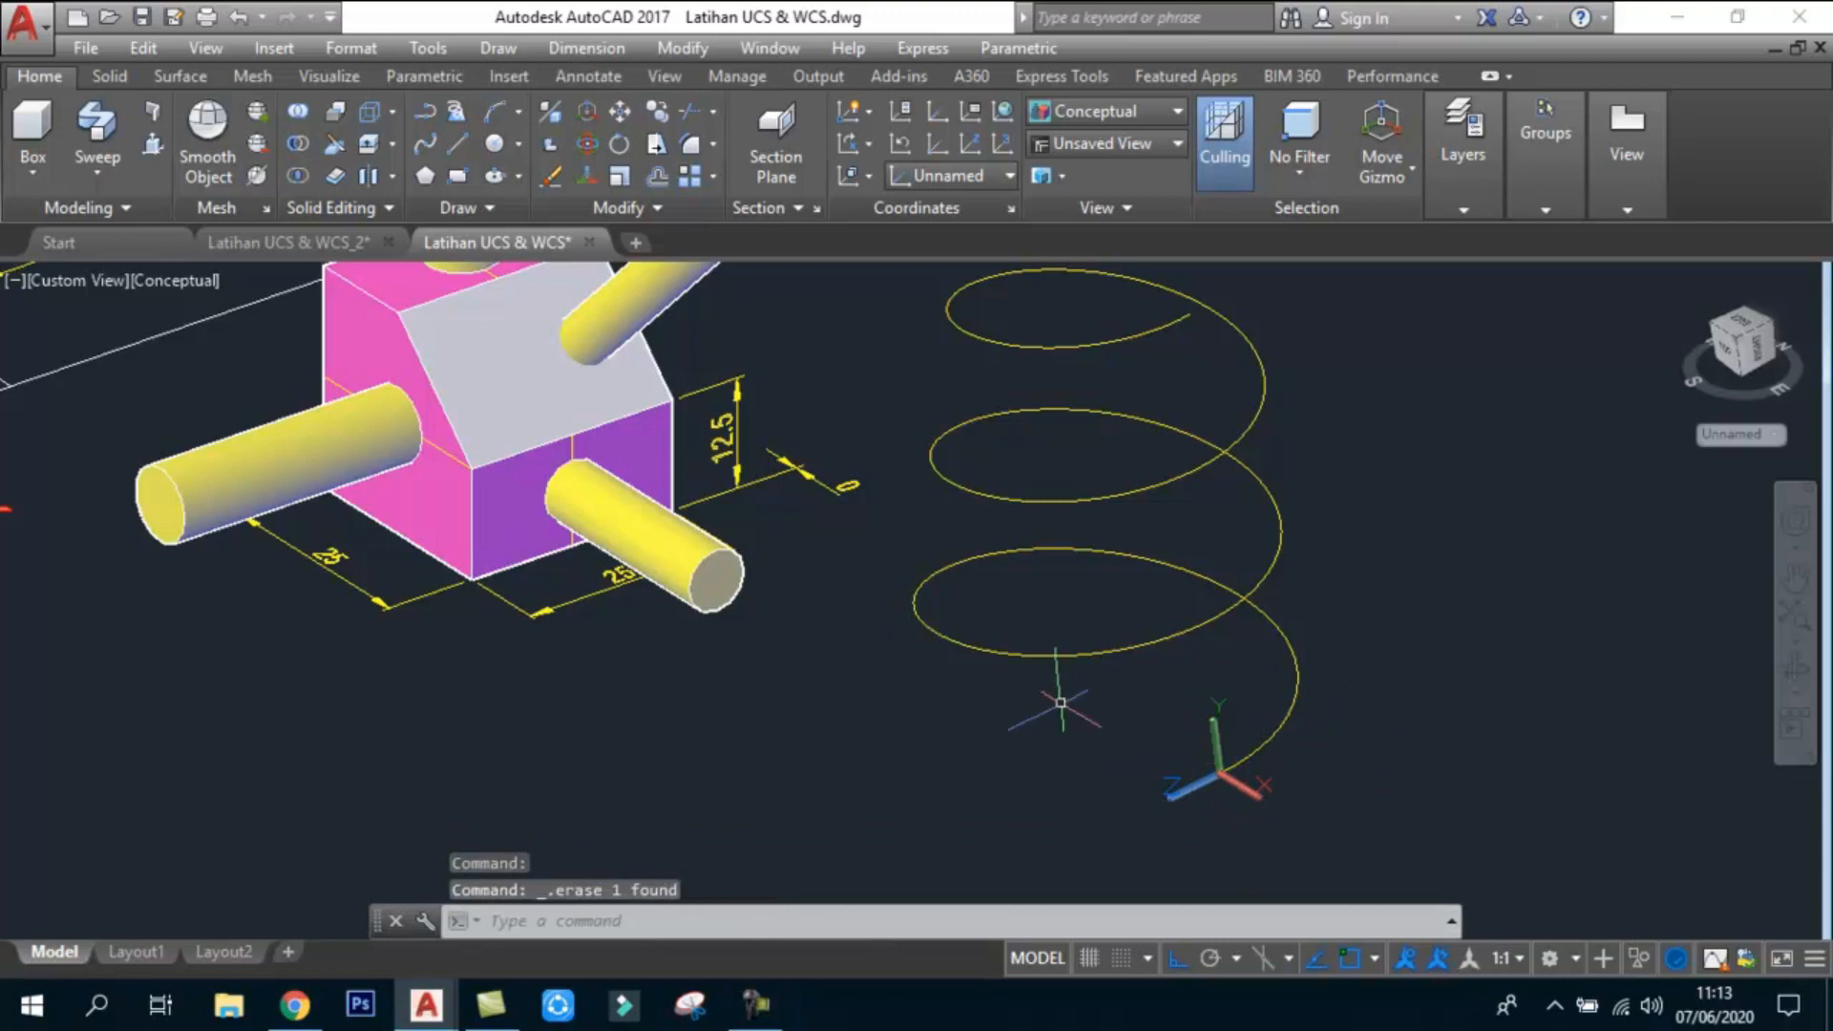
pyautogui.click(494, 144)
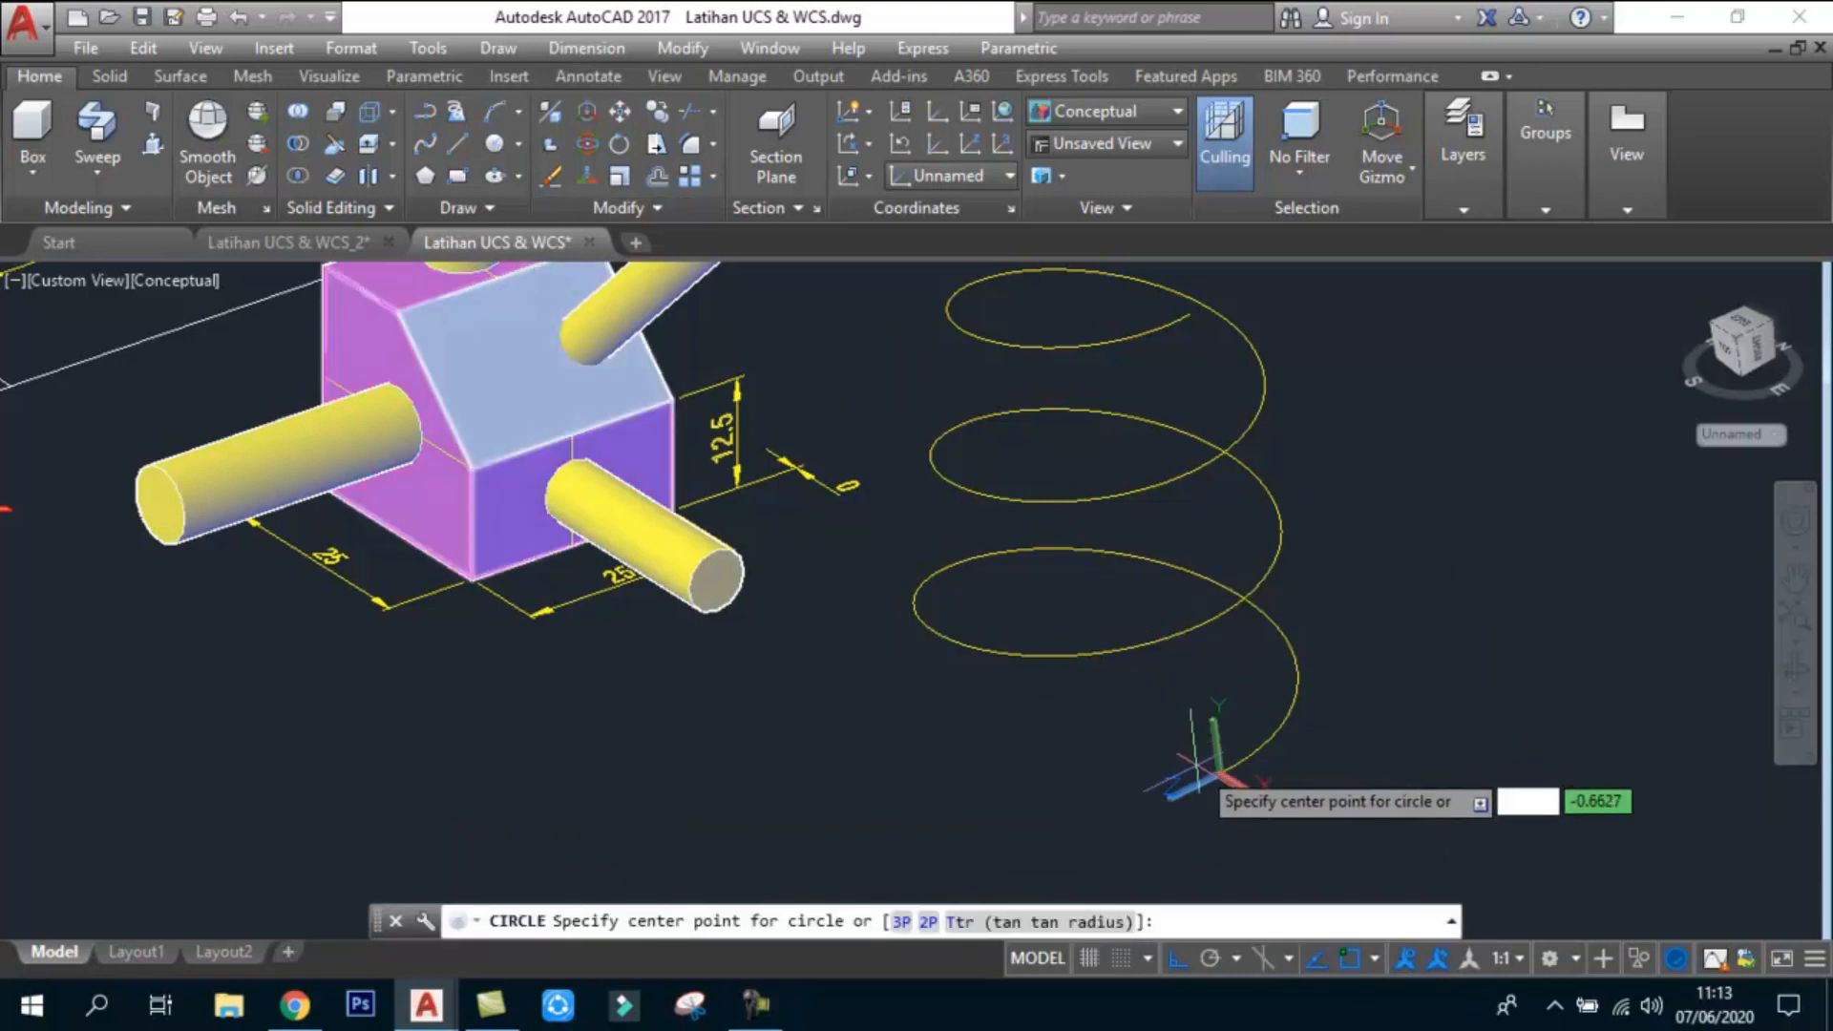
pyautogui.scroll(2, 1227, 788)
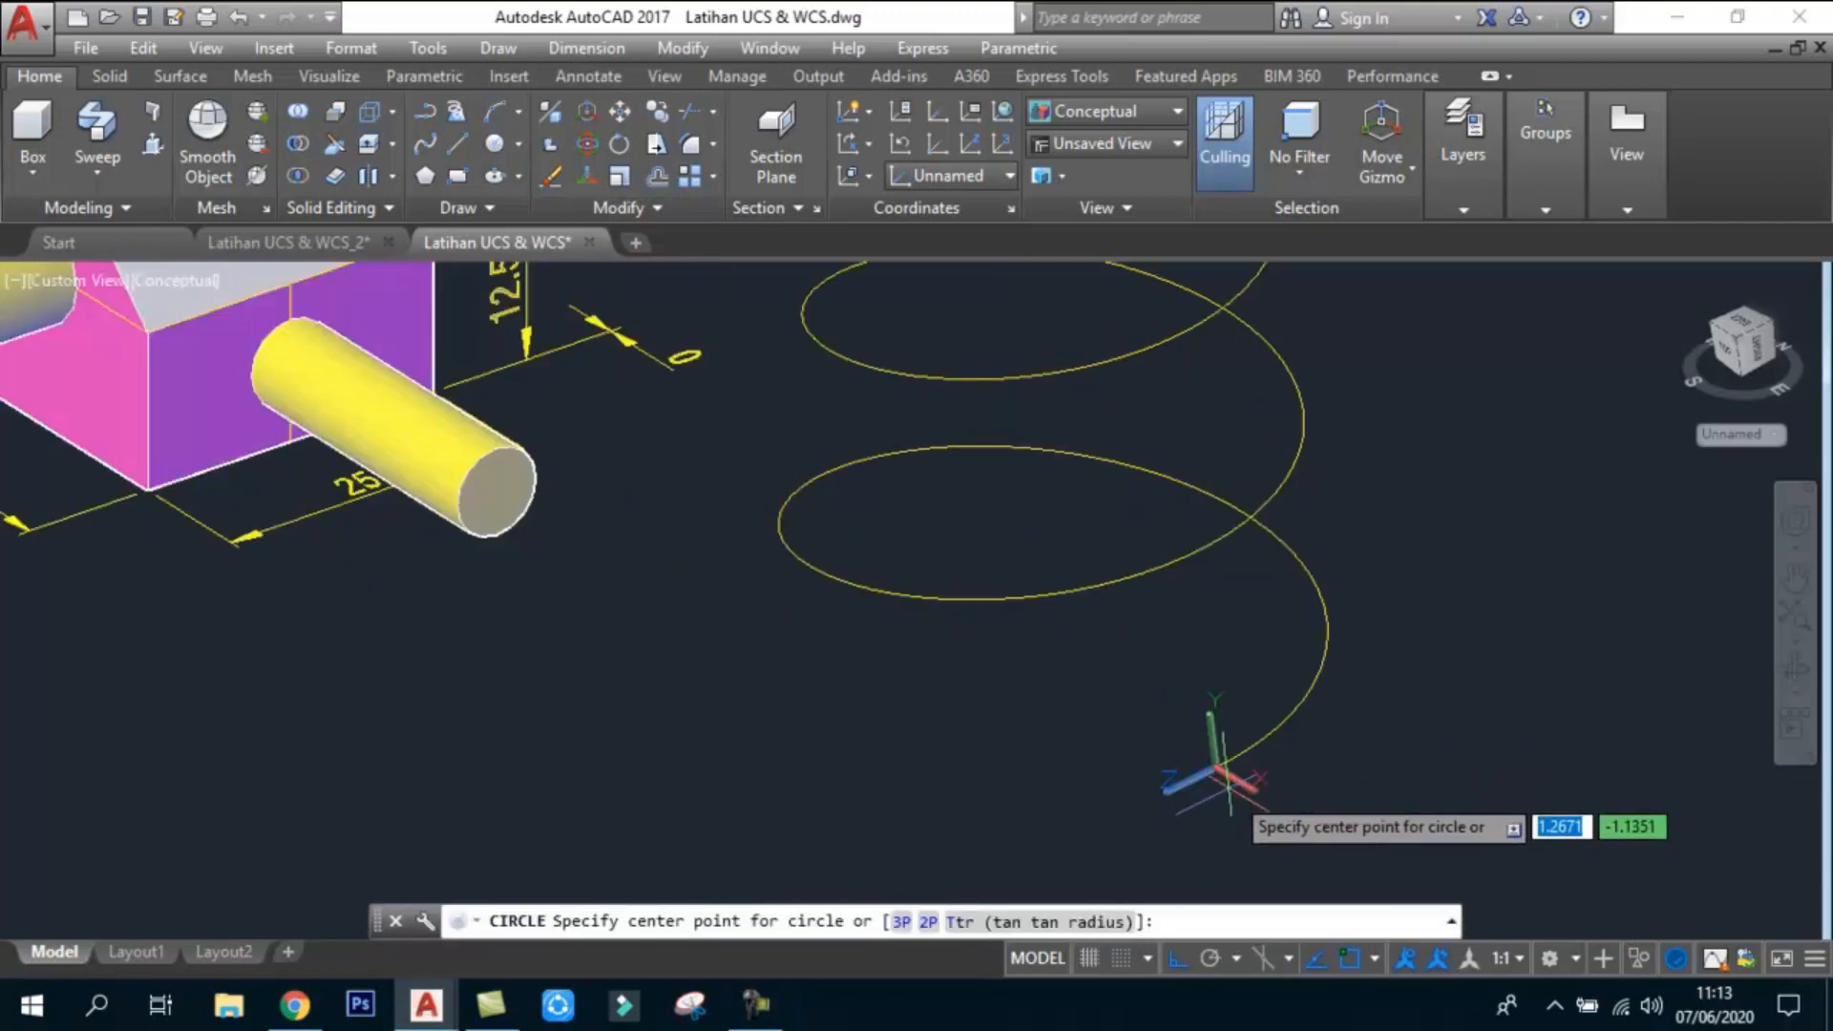
pyautogui.click(1217, 764)
pyautogui.scroll(-2, 1228, 754)
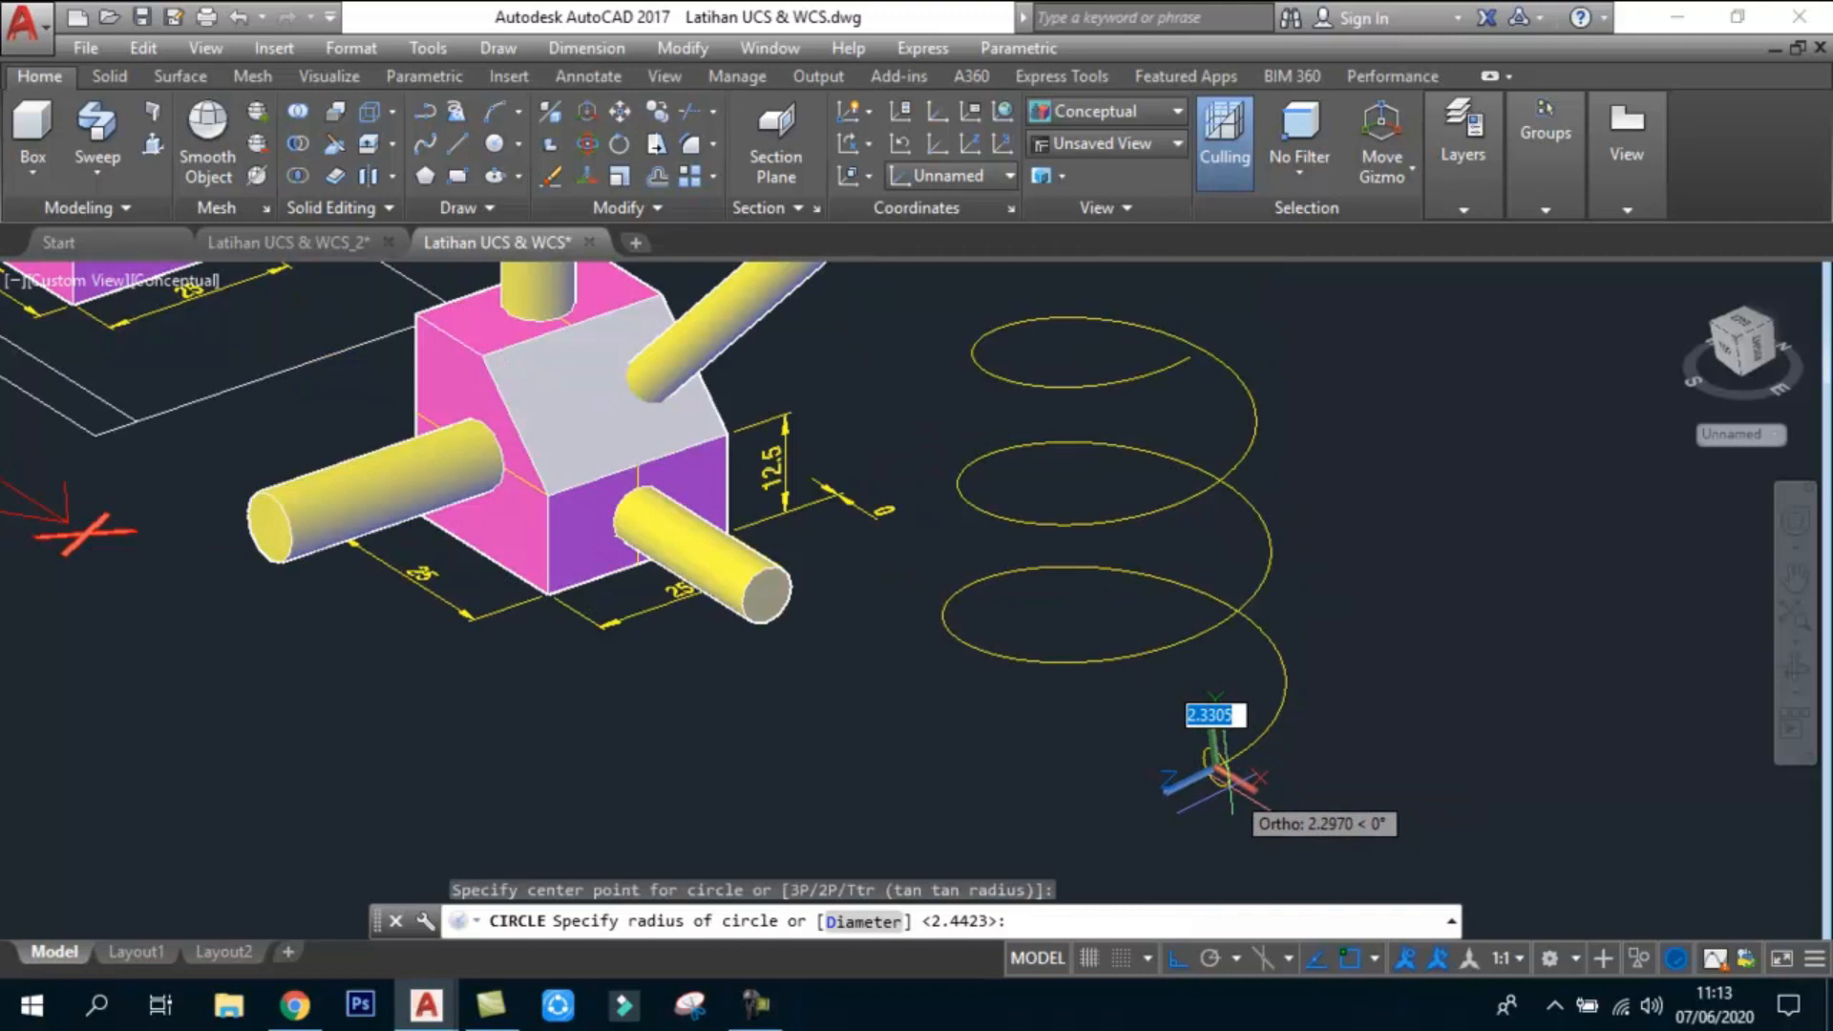
pyautogui.click(1228, 785)
pyautogui.moveTo(1325, 720); pyautogui.dragTo(1315, 747, button='middle')
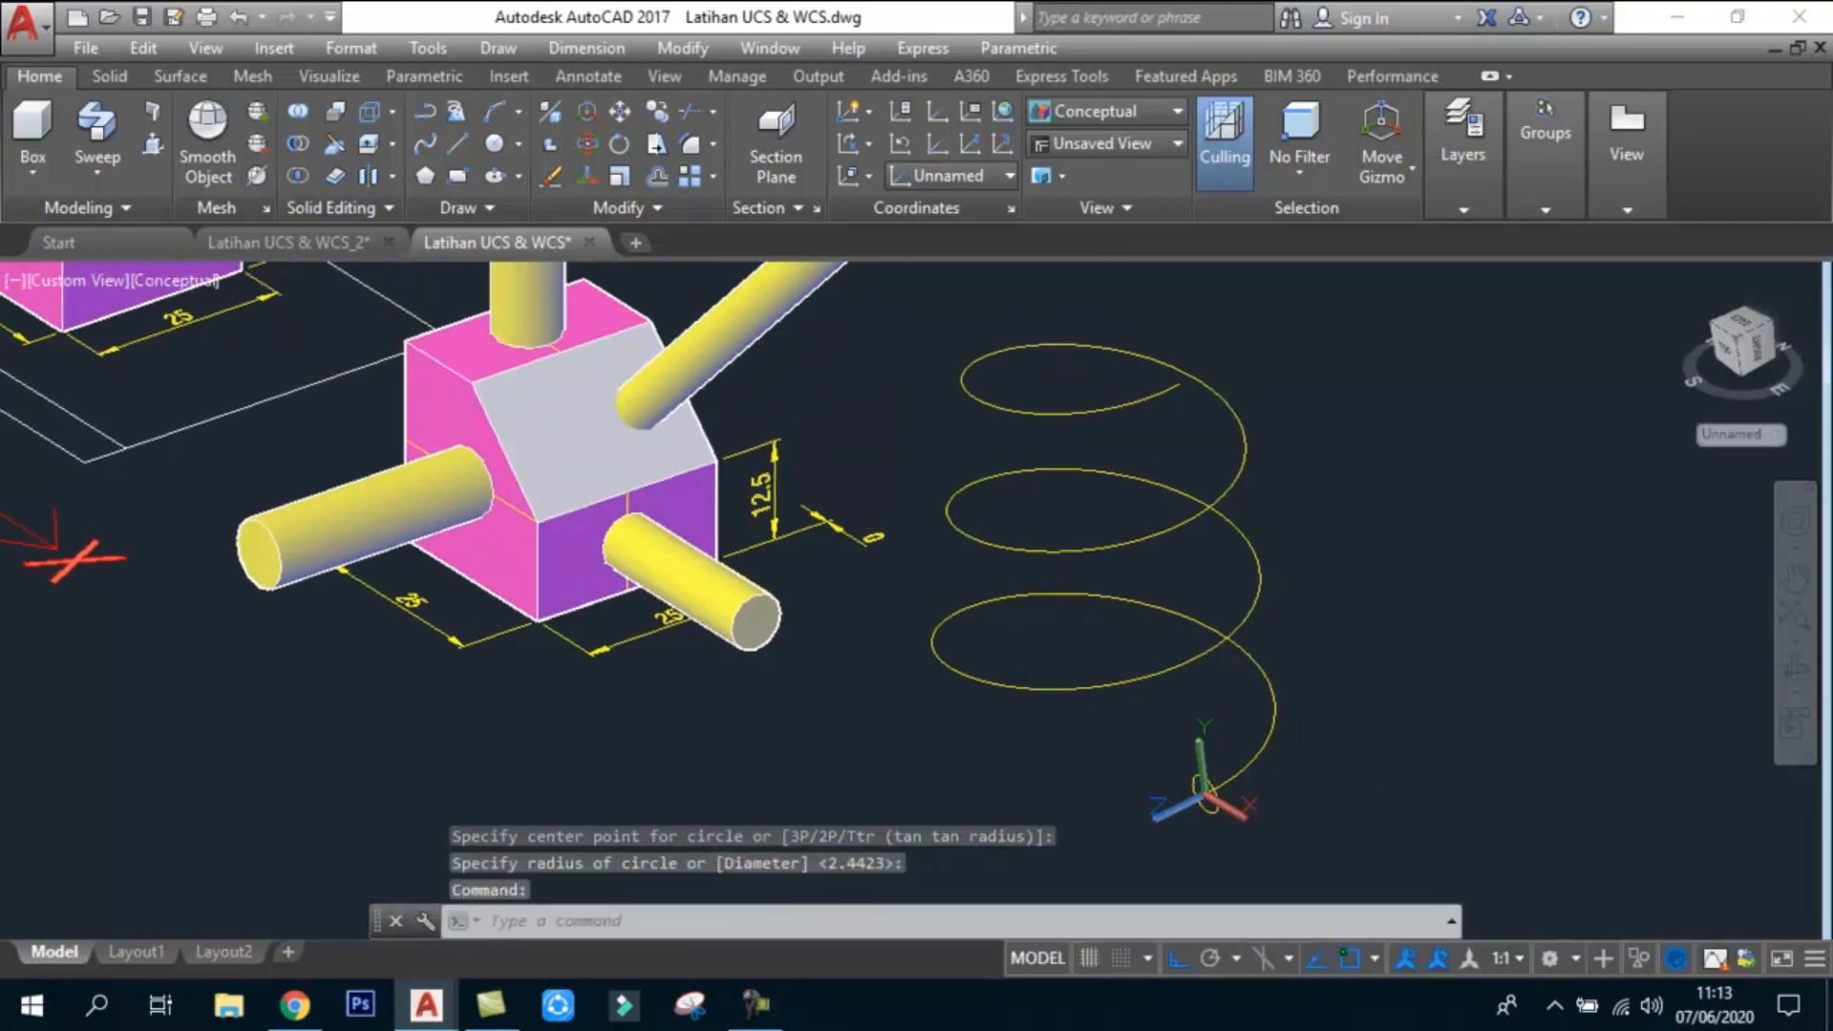
# Step: Extrude the circle at the helix's lower end along the helix with the Path option to form a coil spring
pyautogui.click(100, 170)
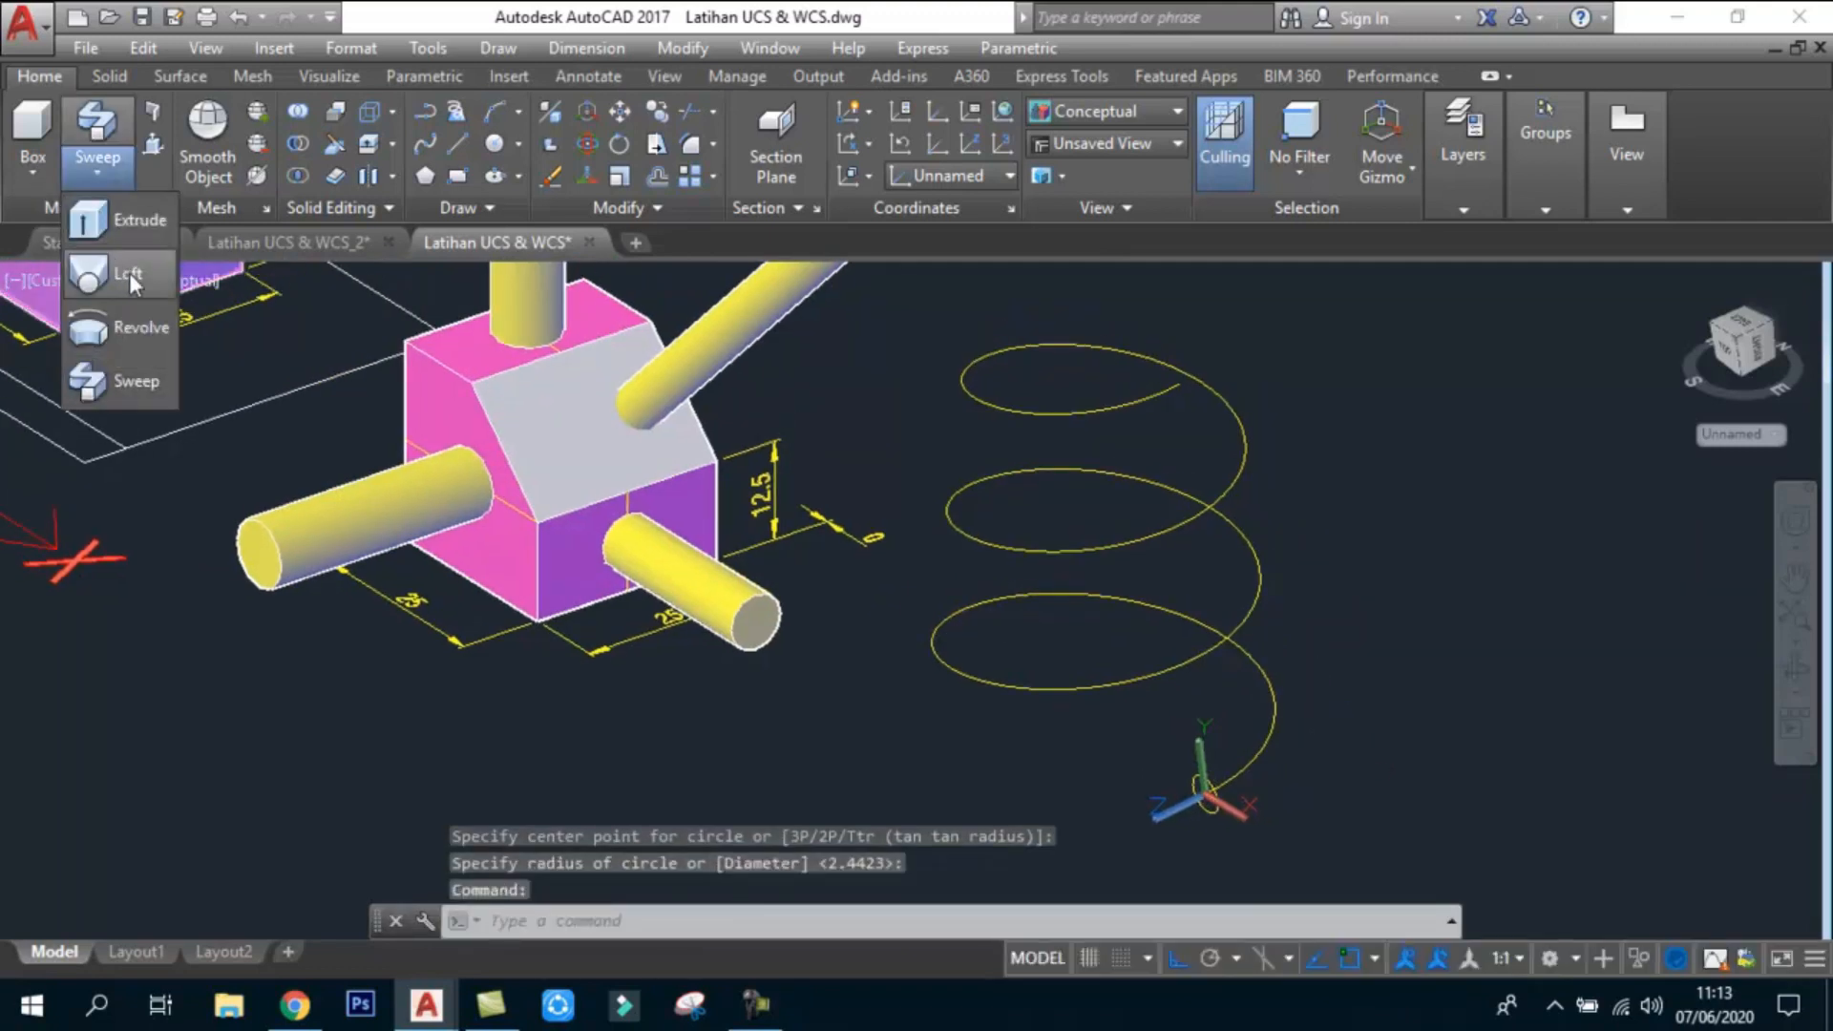
pyautogui.click(136, 226)
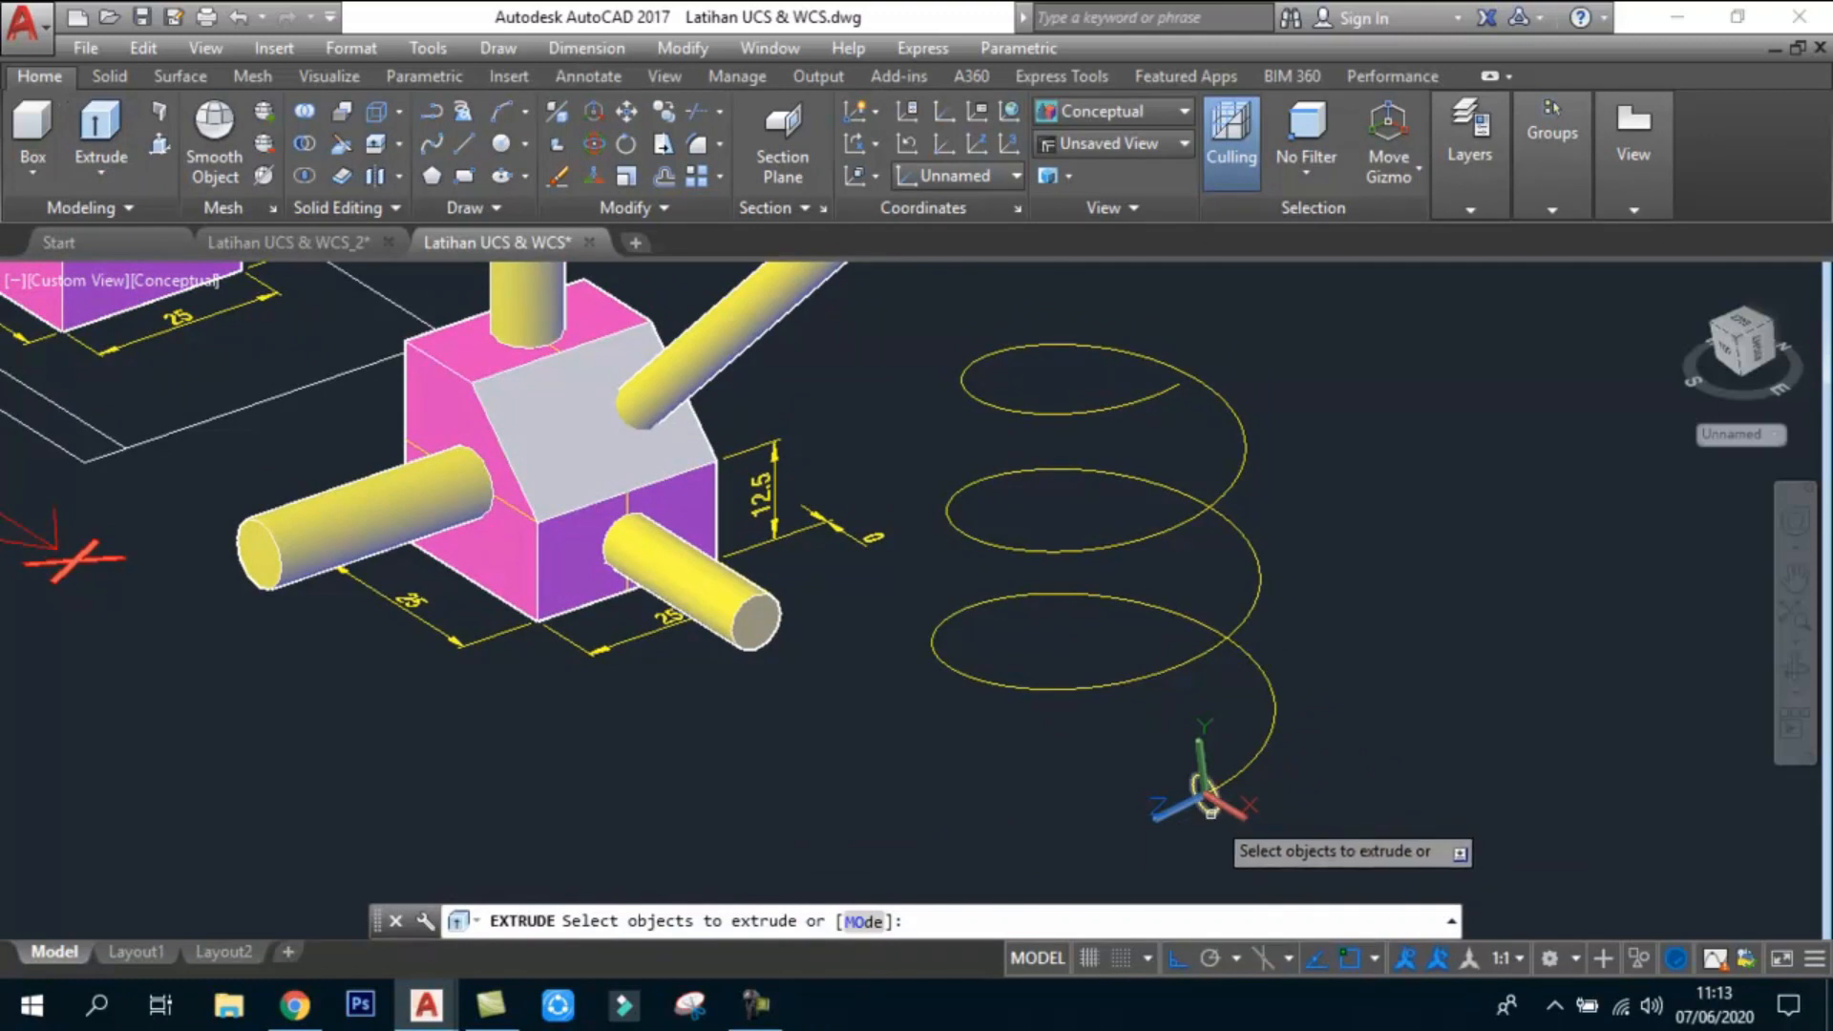
pyautogui.click(1209, 810)
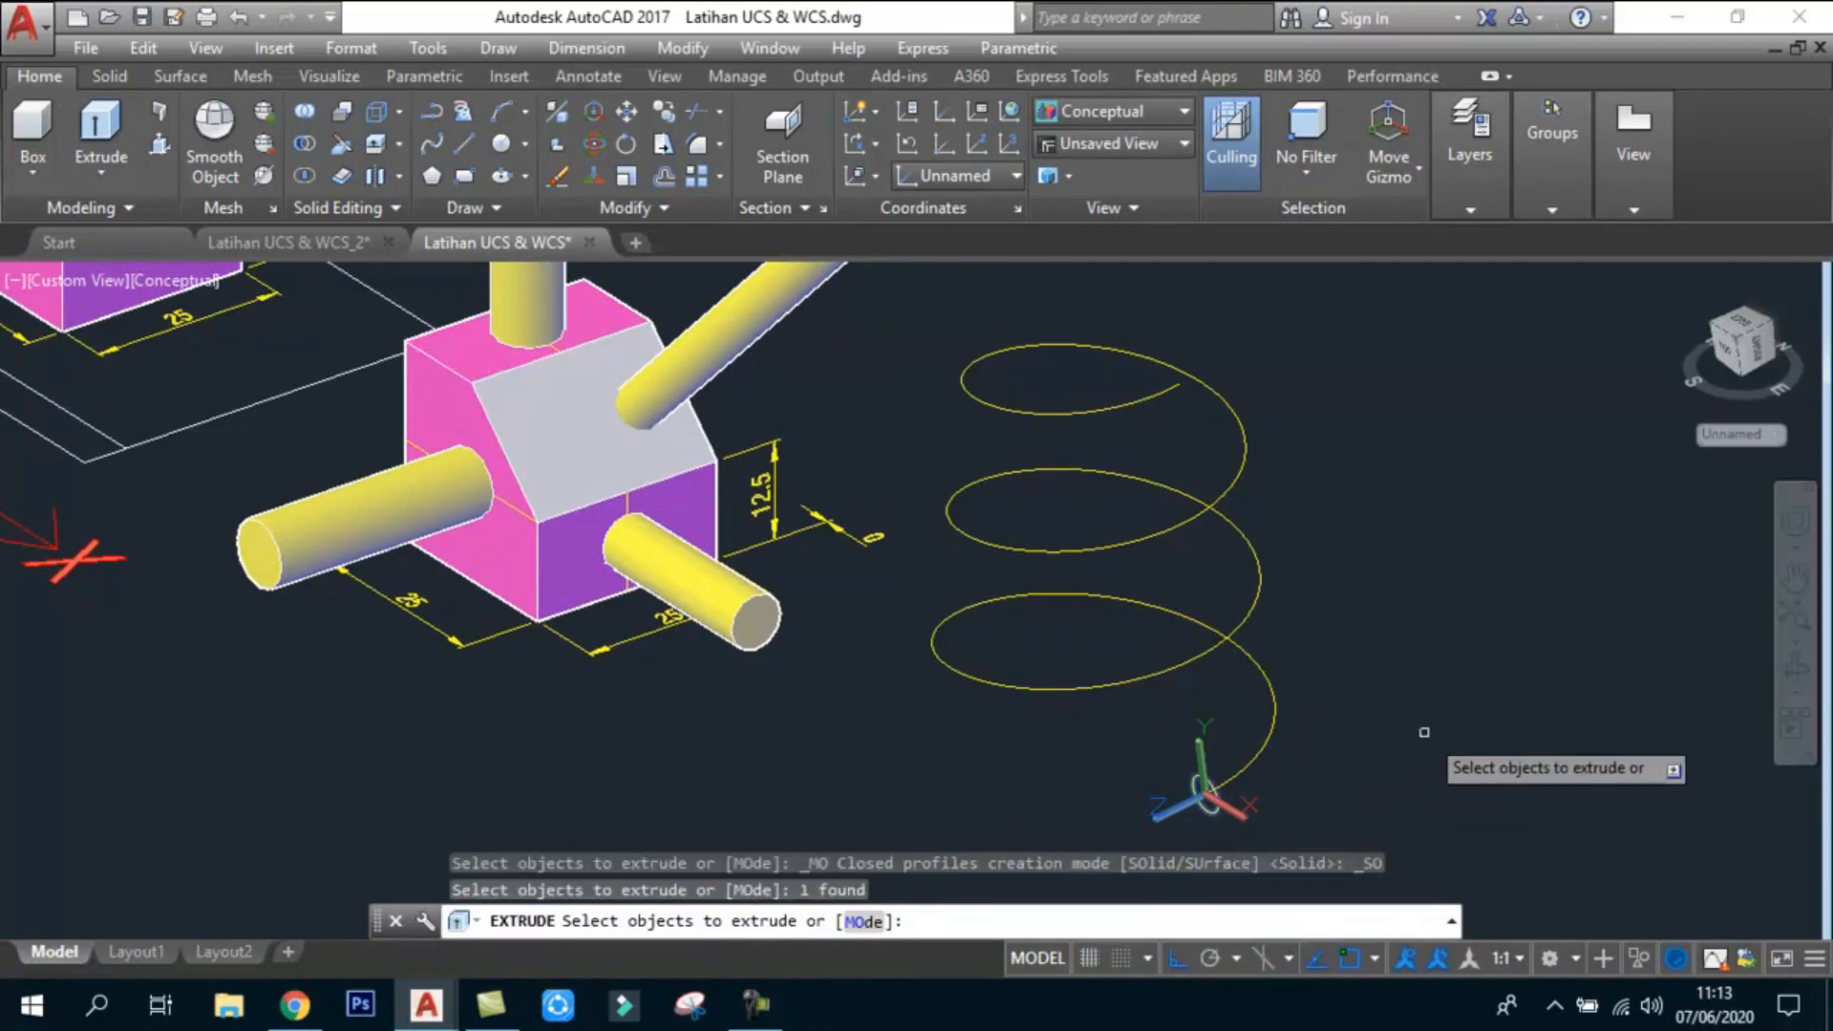
pyautogui.press('Return')
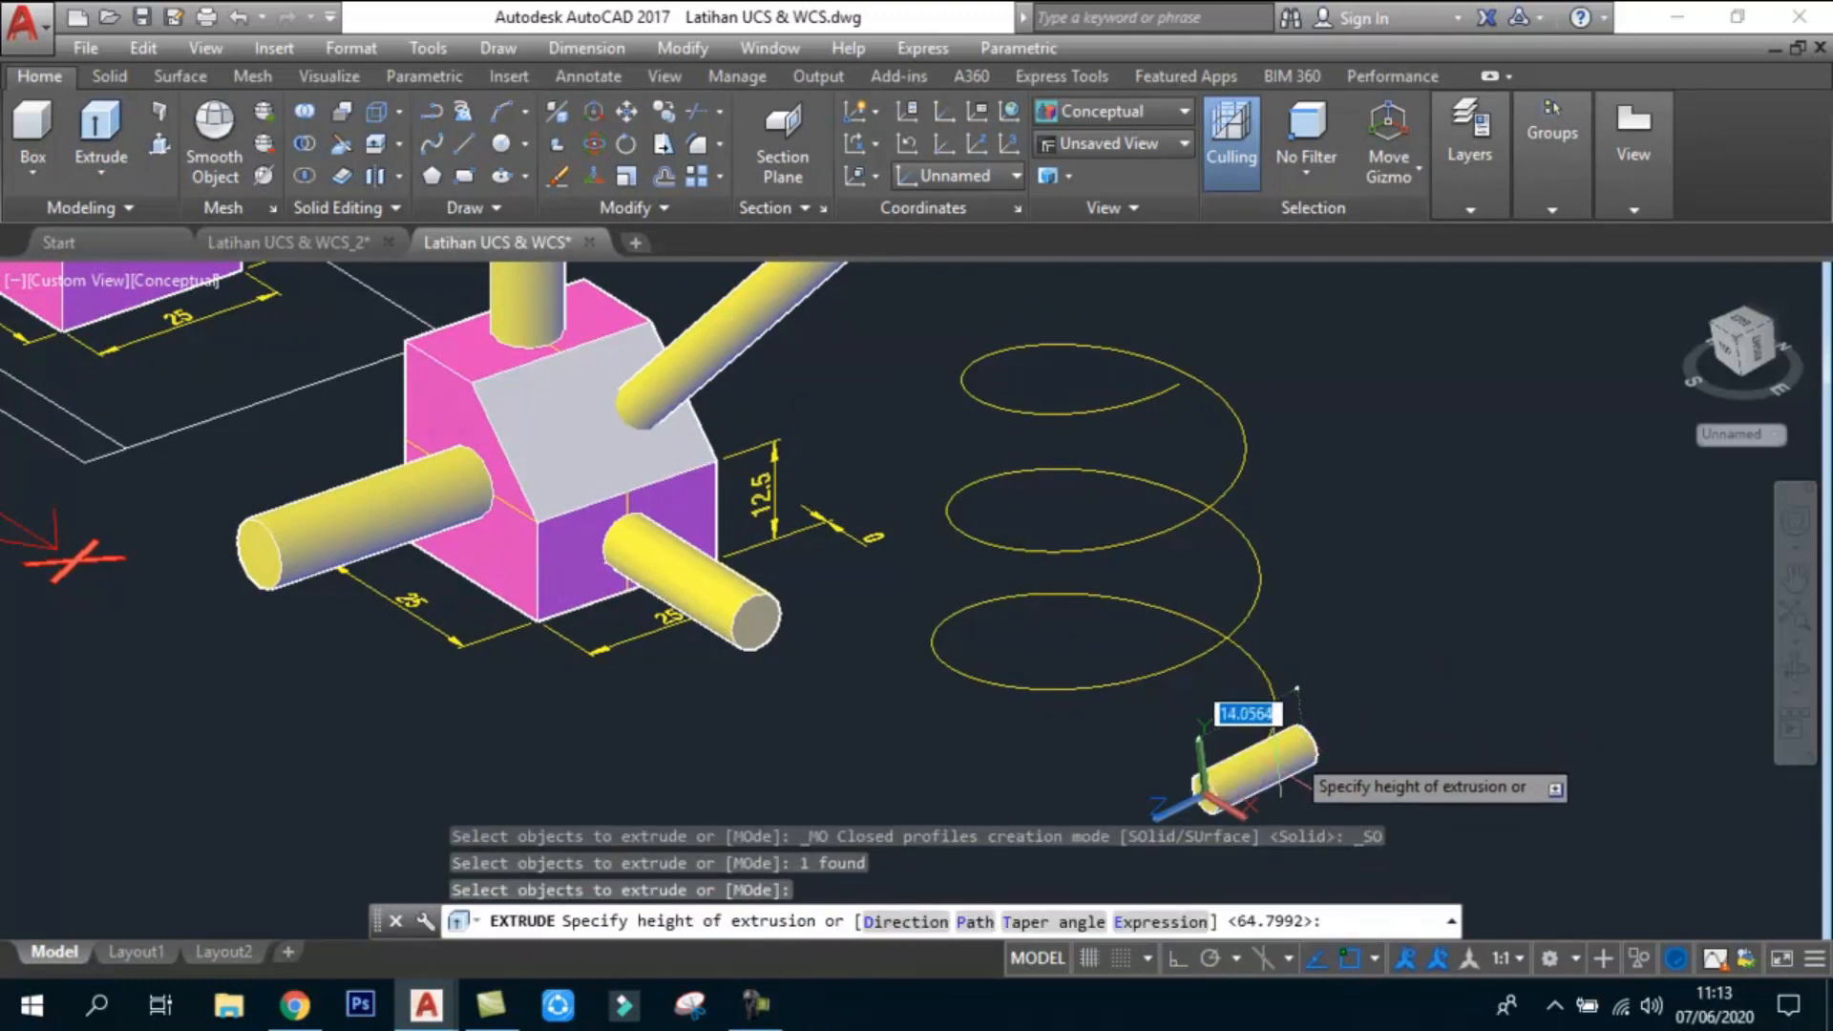
pyautogui.click(970, 921)
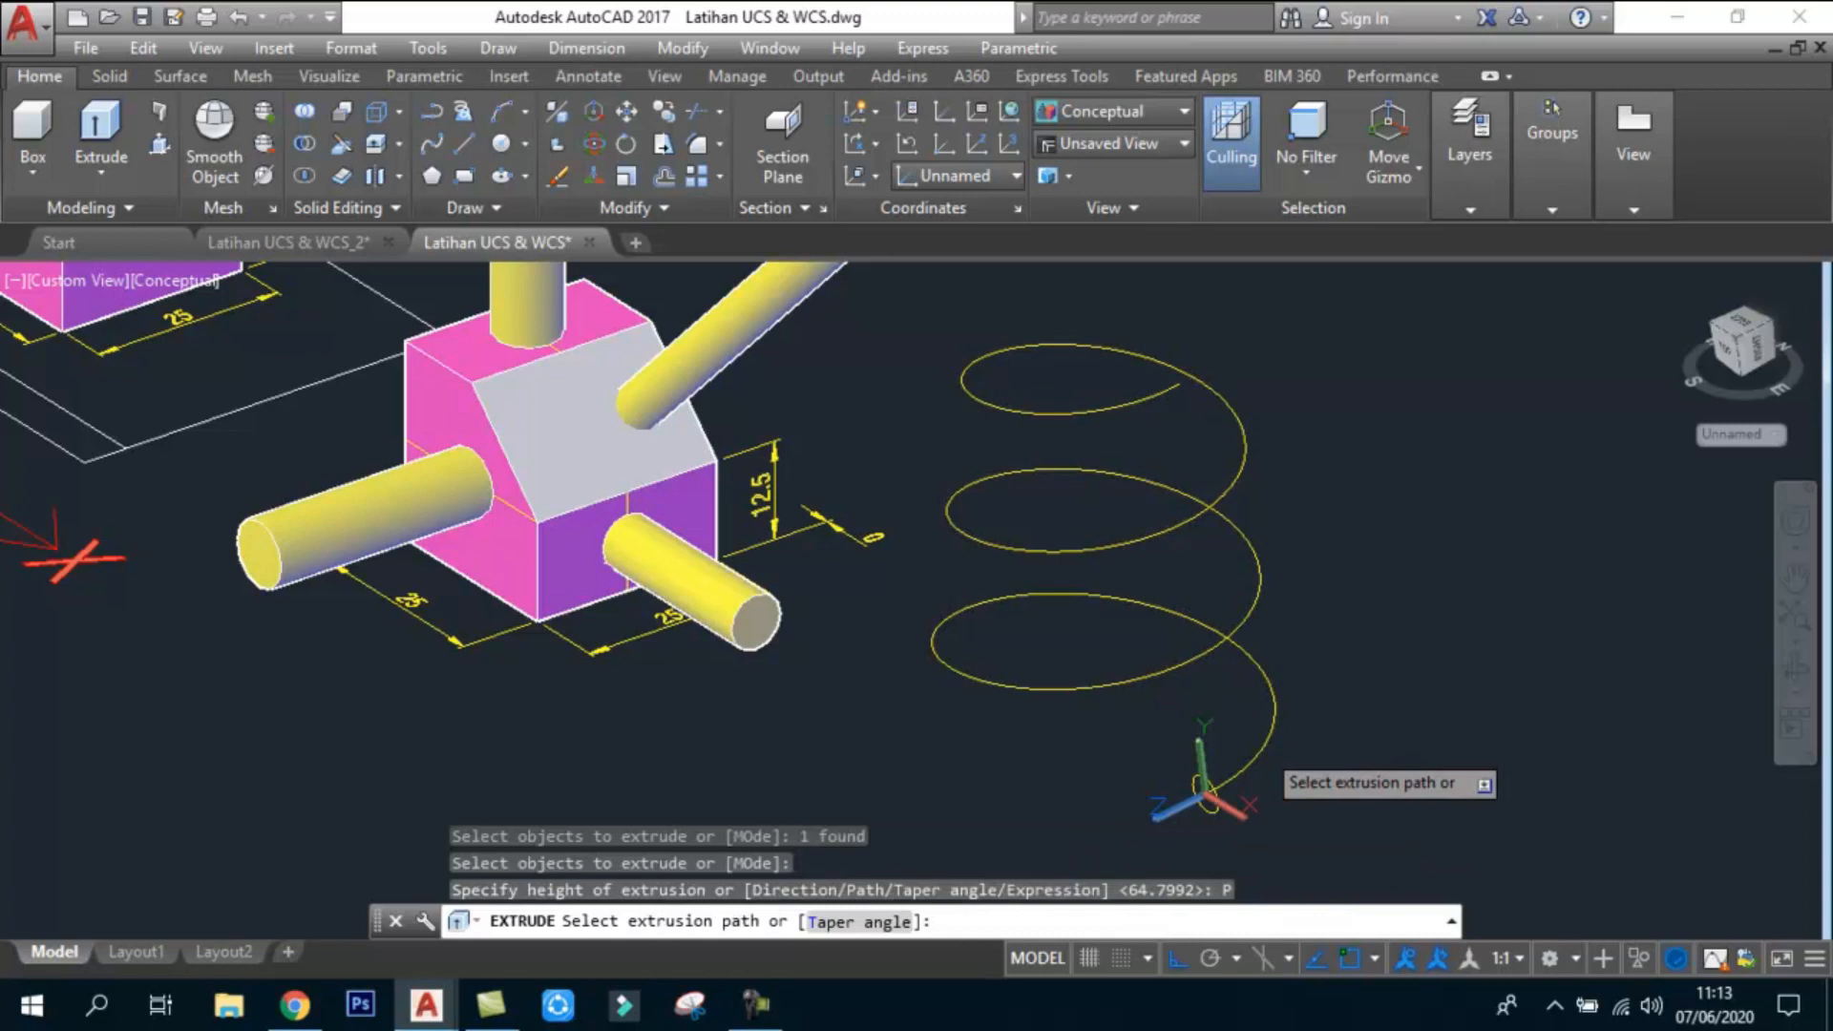
pyautogui.click(1268, 752)
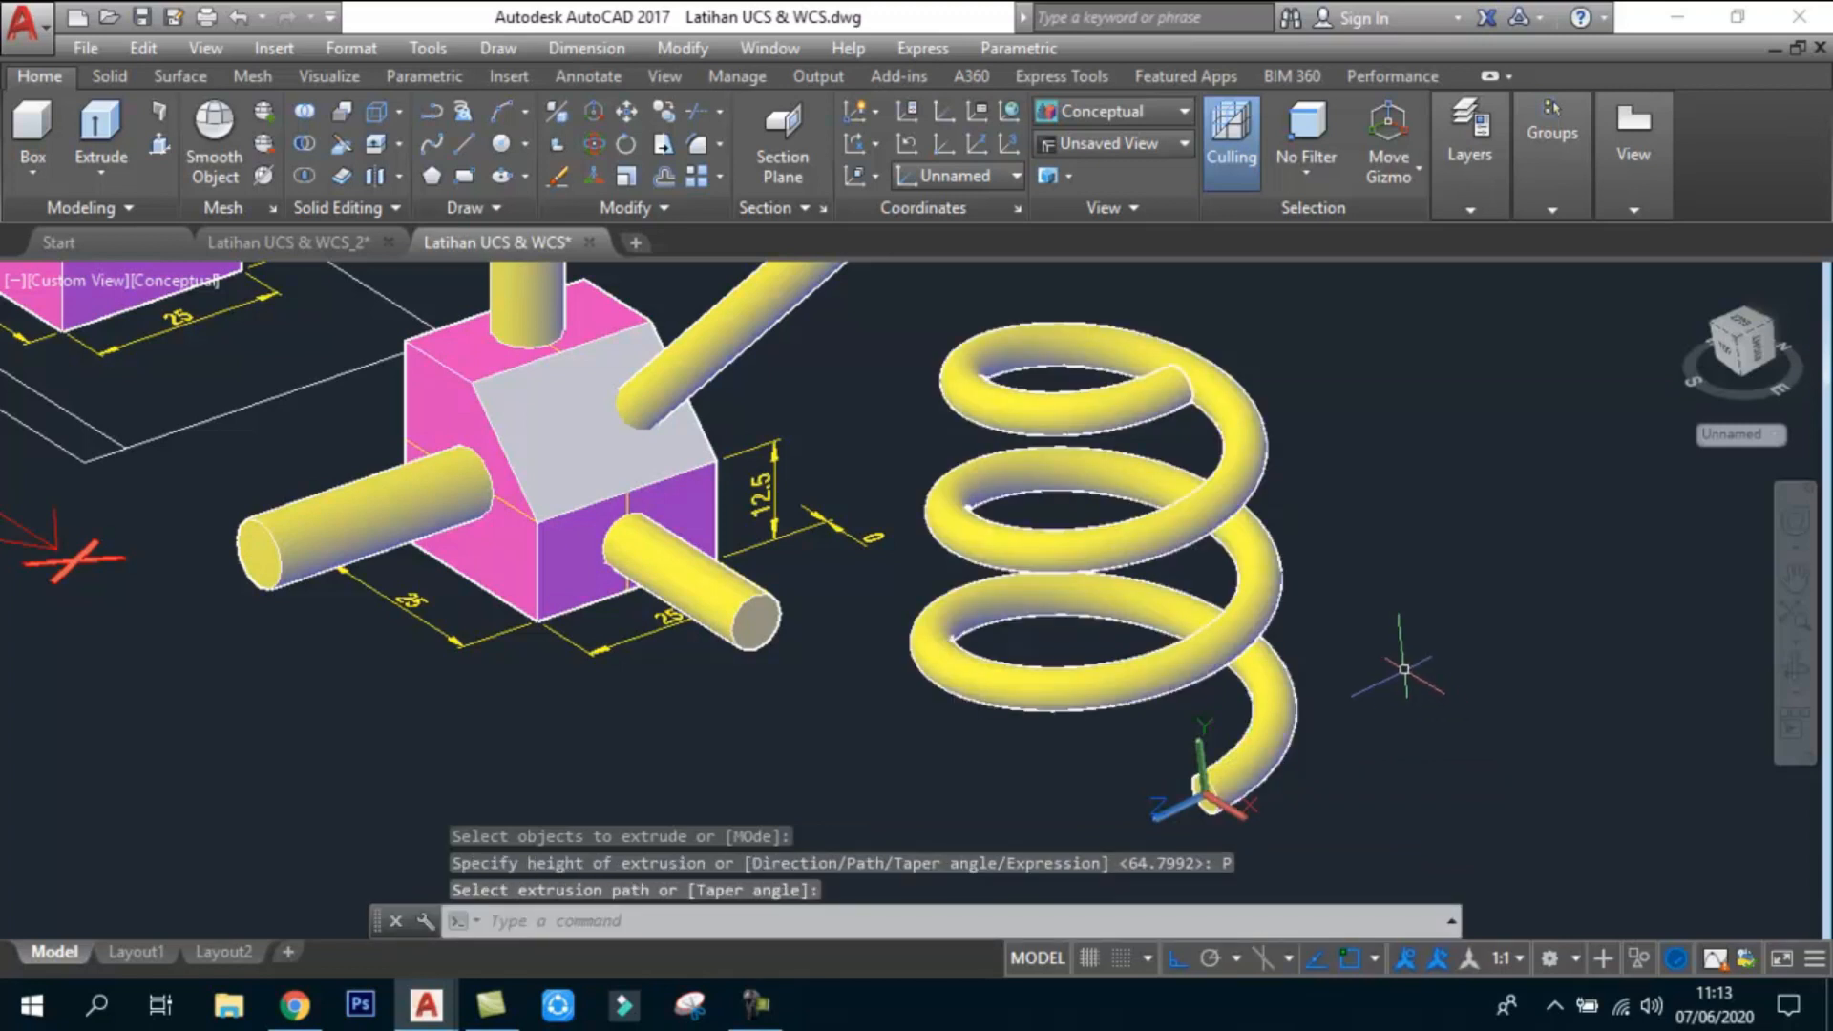
pyautogui.moveTo(1363, 606); pyautogui.dragTo(1383, 607, button='middle')
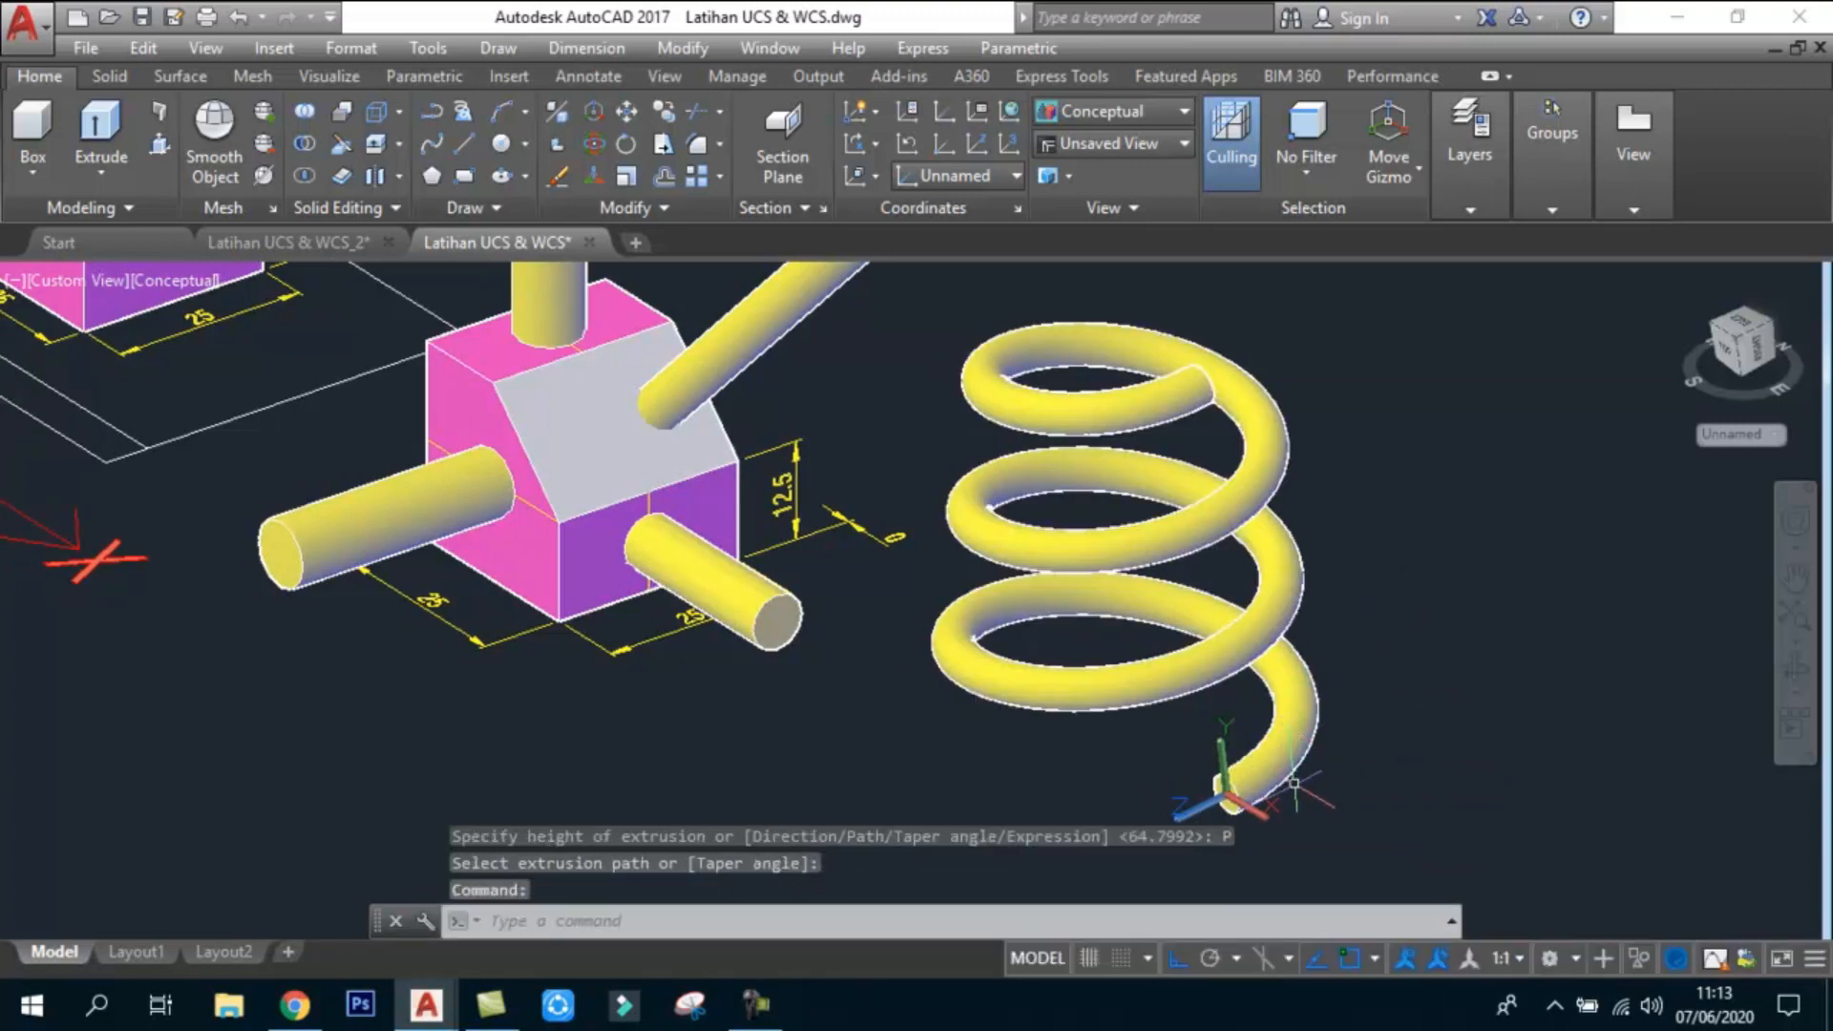
pyautogui.moveTo(1296, 805); pyautogui.dragTo(1384, 786, button='middle')
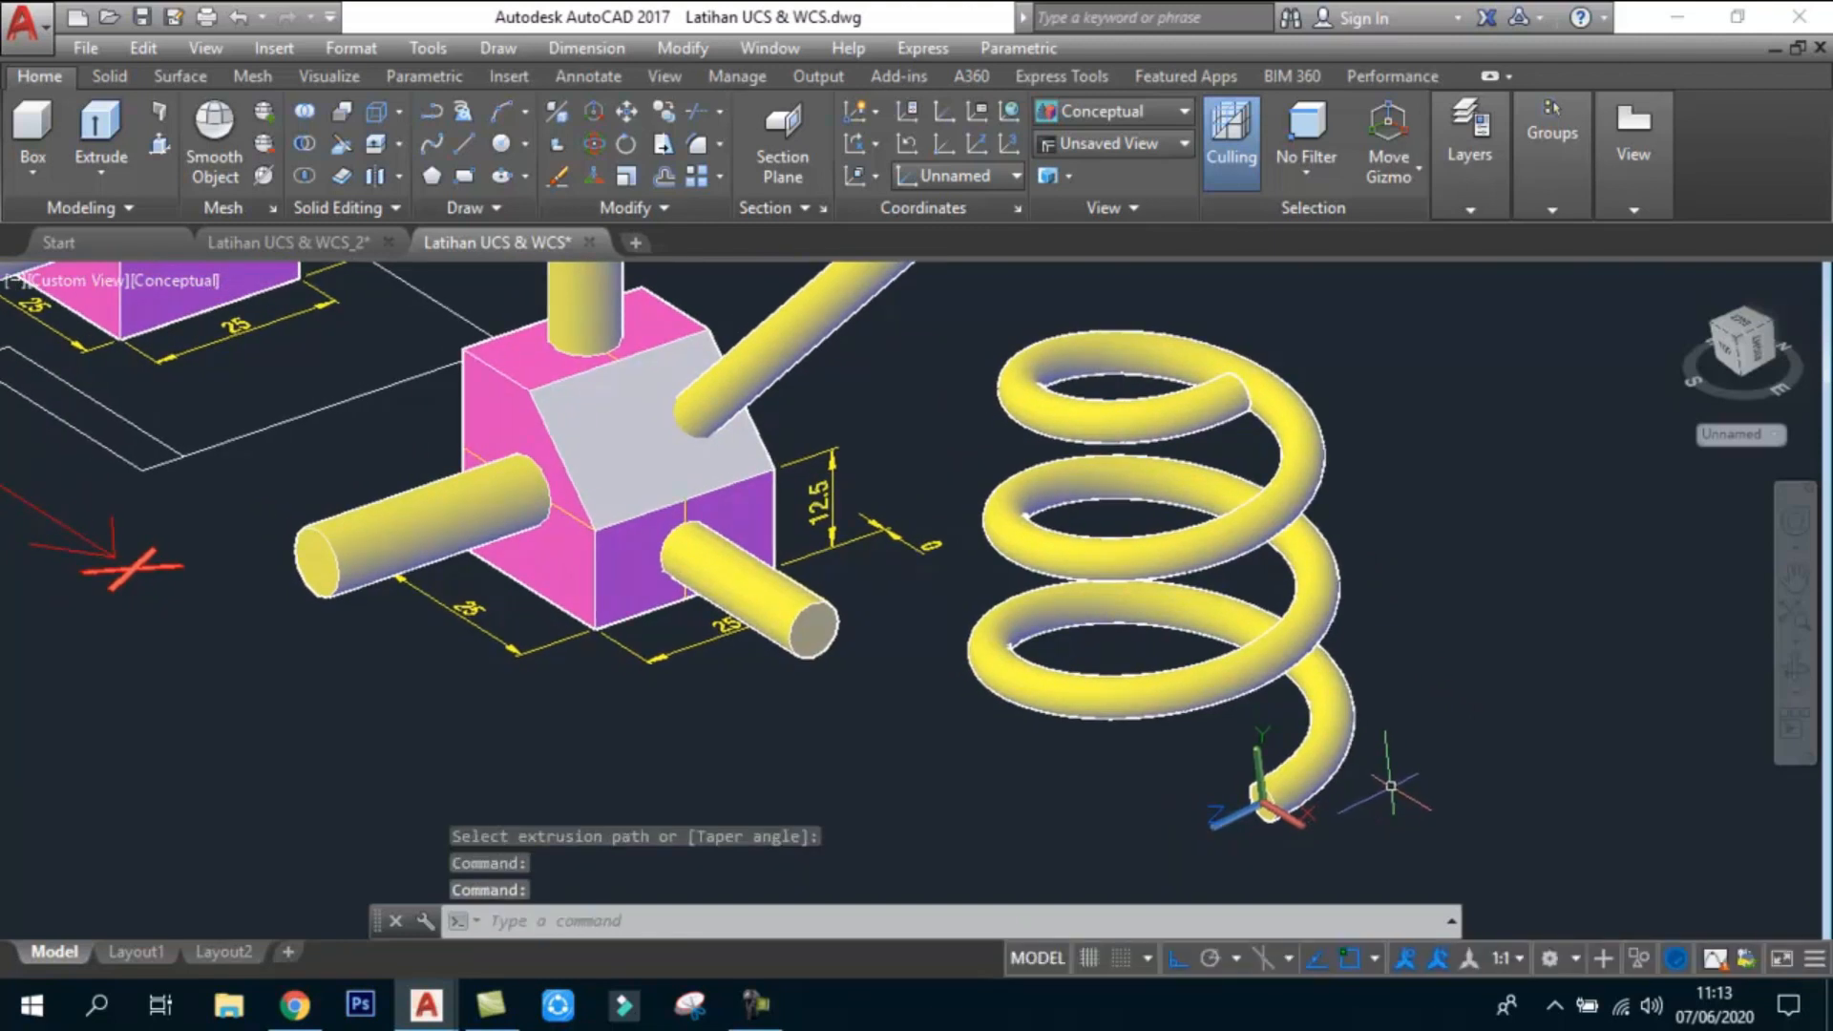
pyautogui.moveTo(1396, 678); pyautogui.dragTo(1423, 695, button='middle')
pyautogui.scroll(-4, 1422, 705)
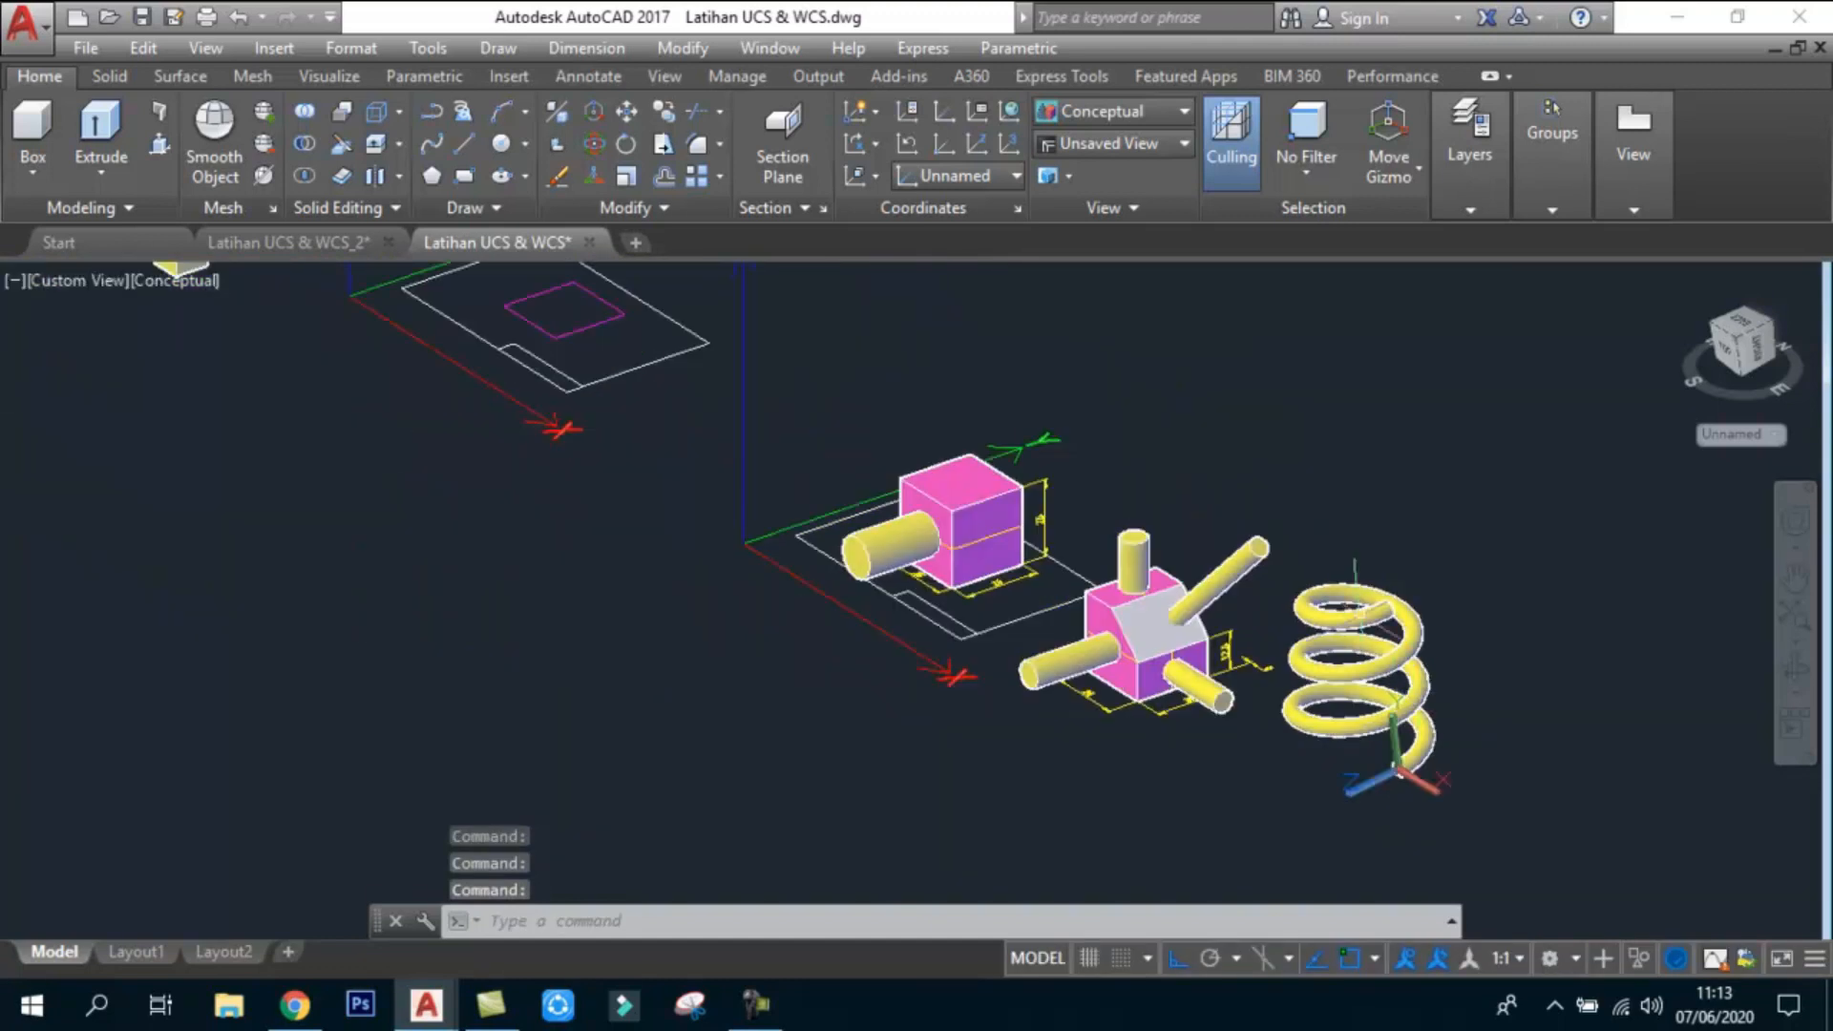
pyautogui.scroll(-2, 1280, 592)
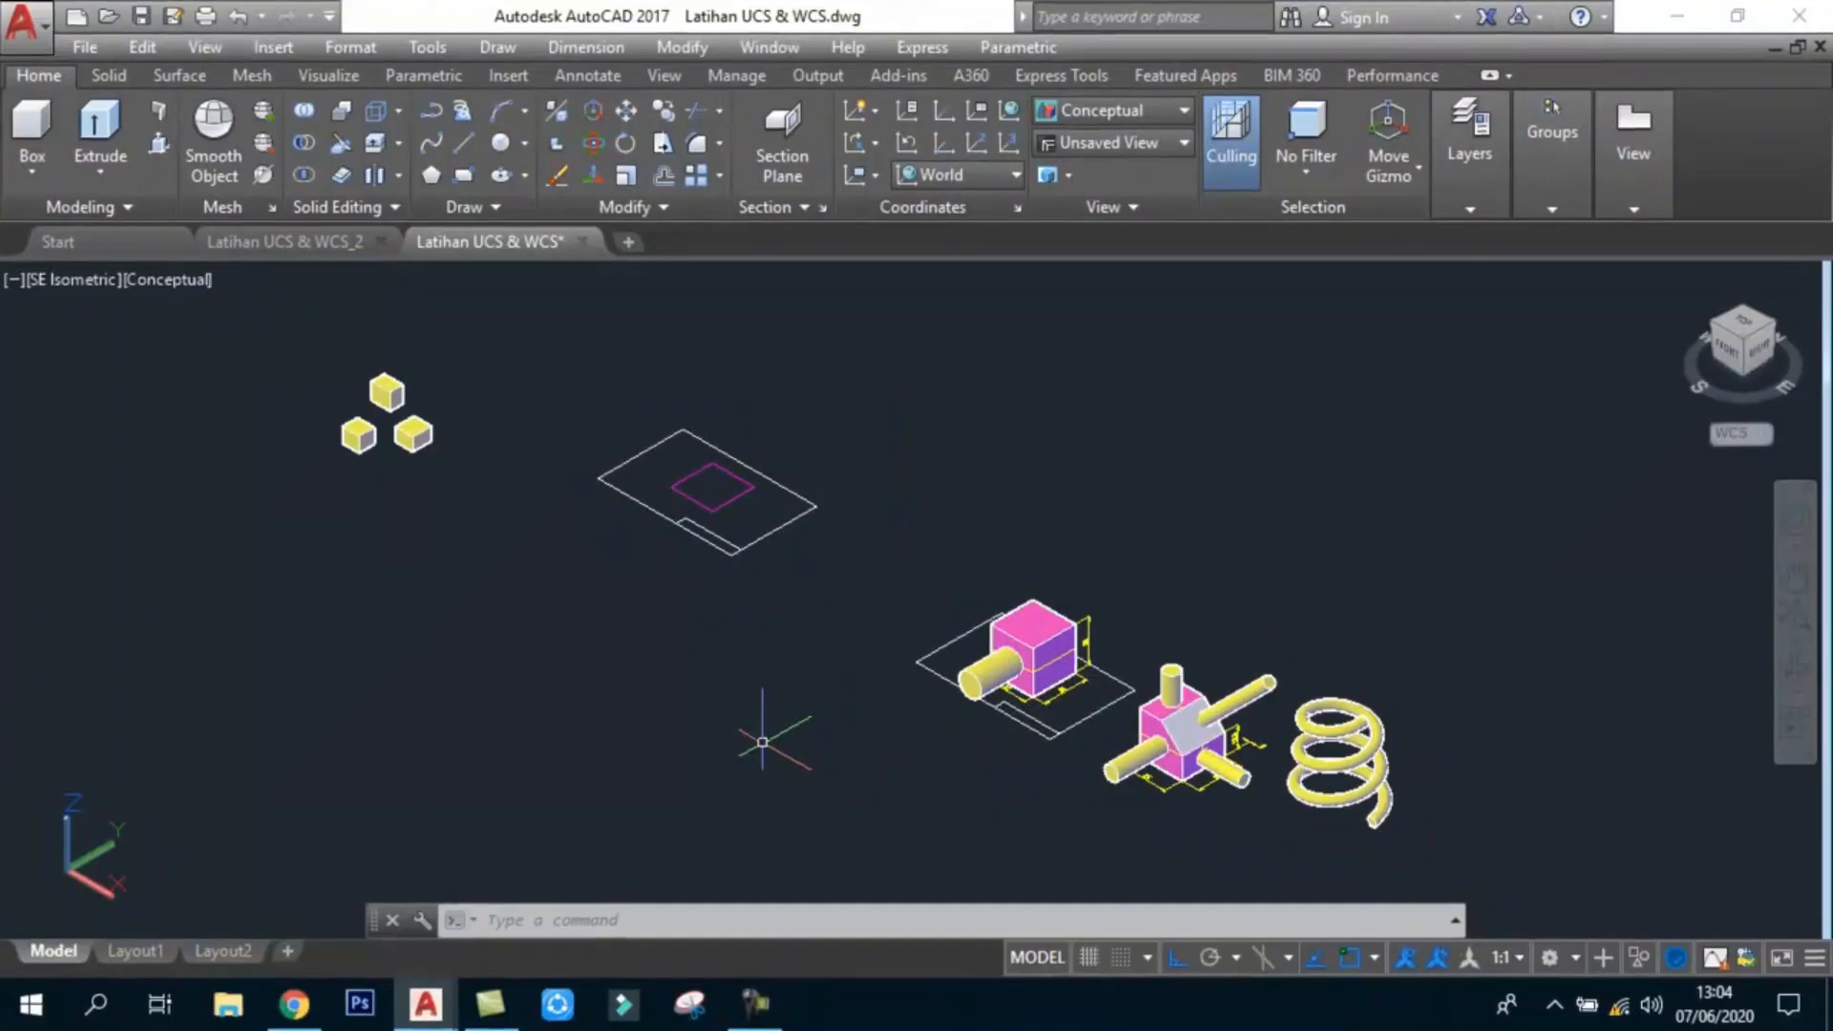
pyautogui.press('Escape')
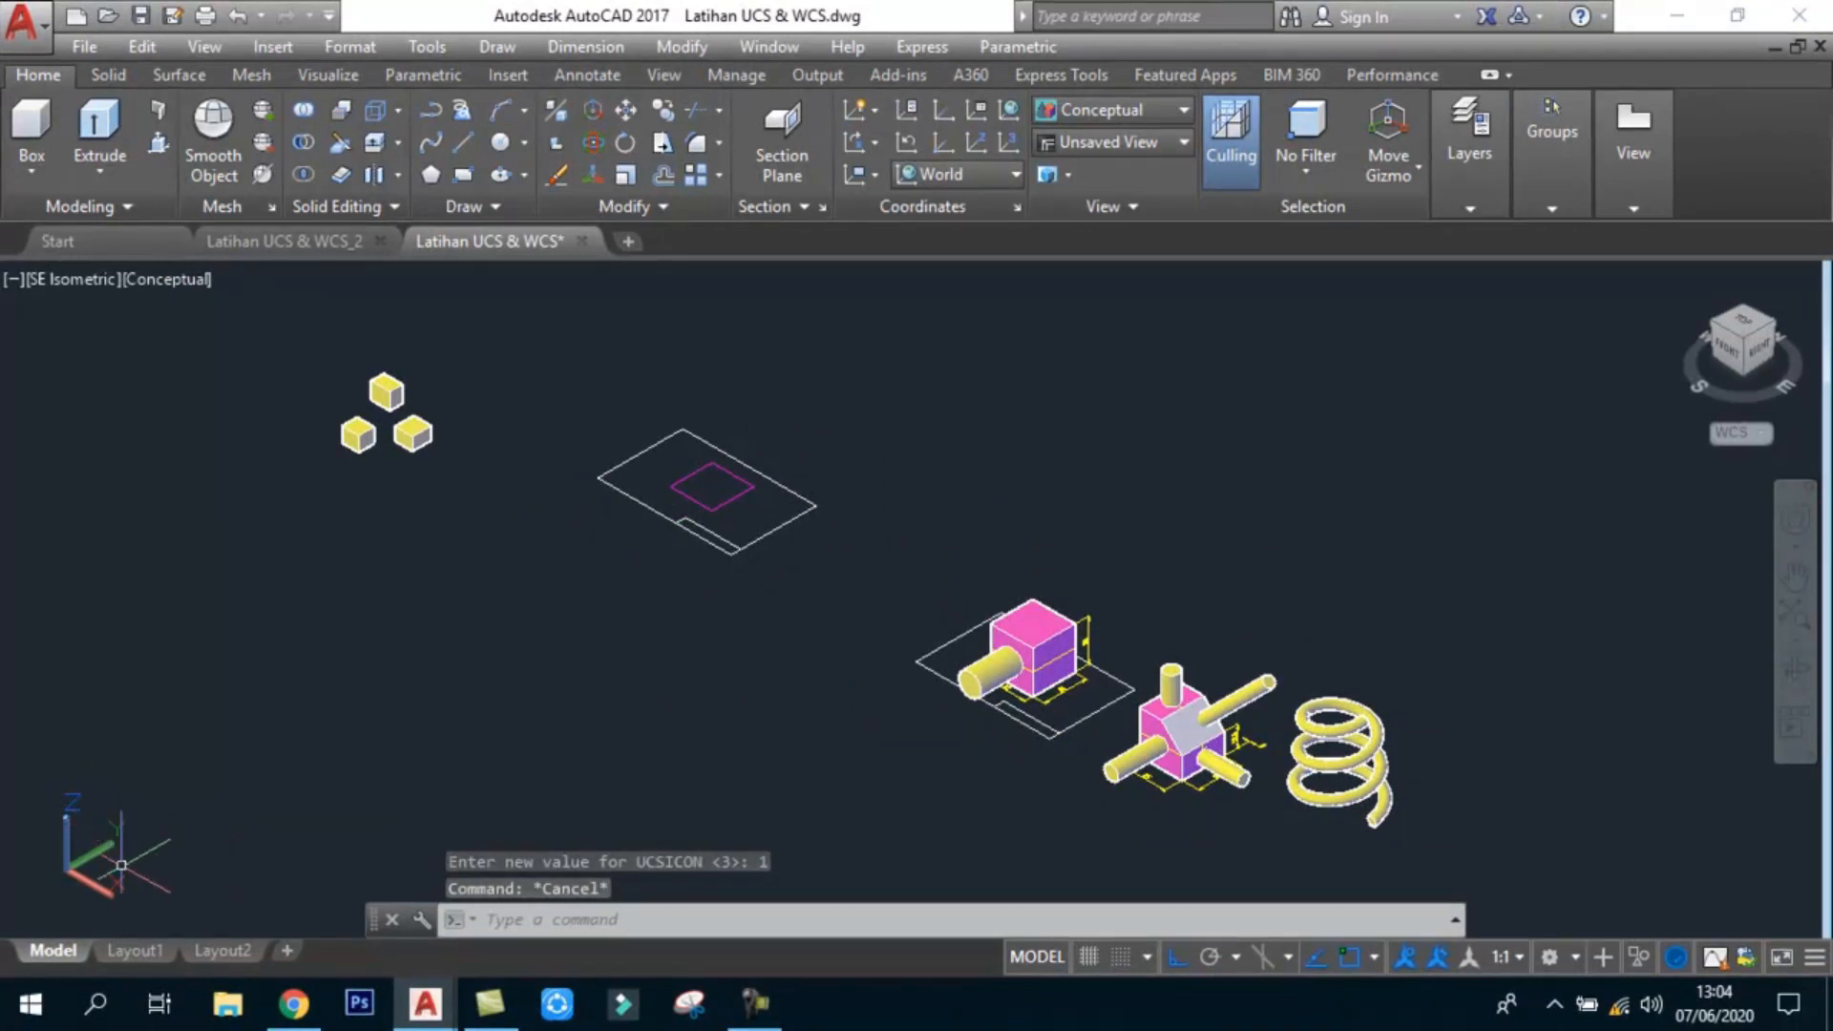
pyautogui.click(49, 796)
pyautogui.click(49, 796)
pyautogui.click(66, 831)
pyautogui.click(66, 816)
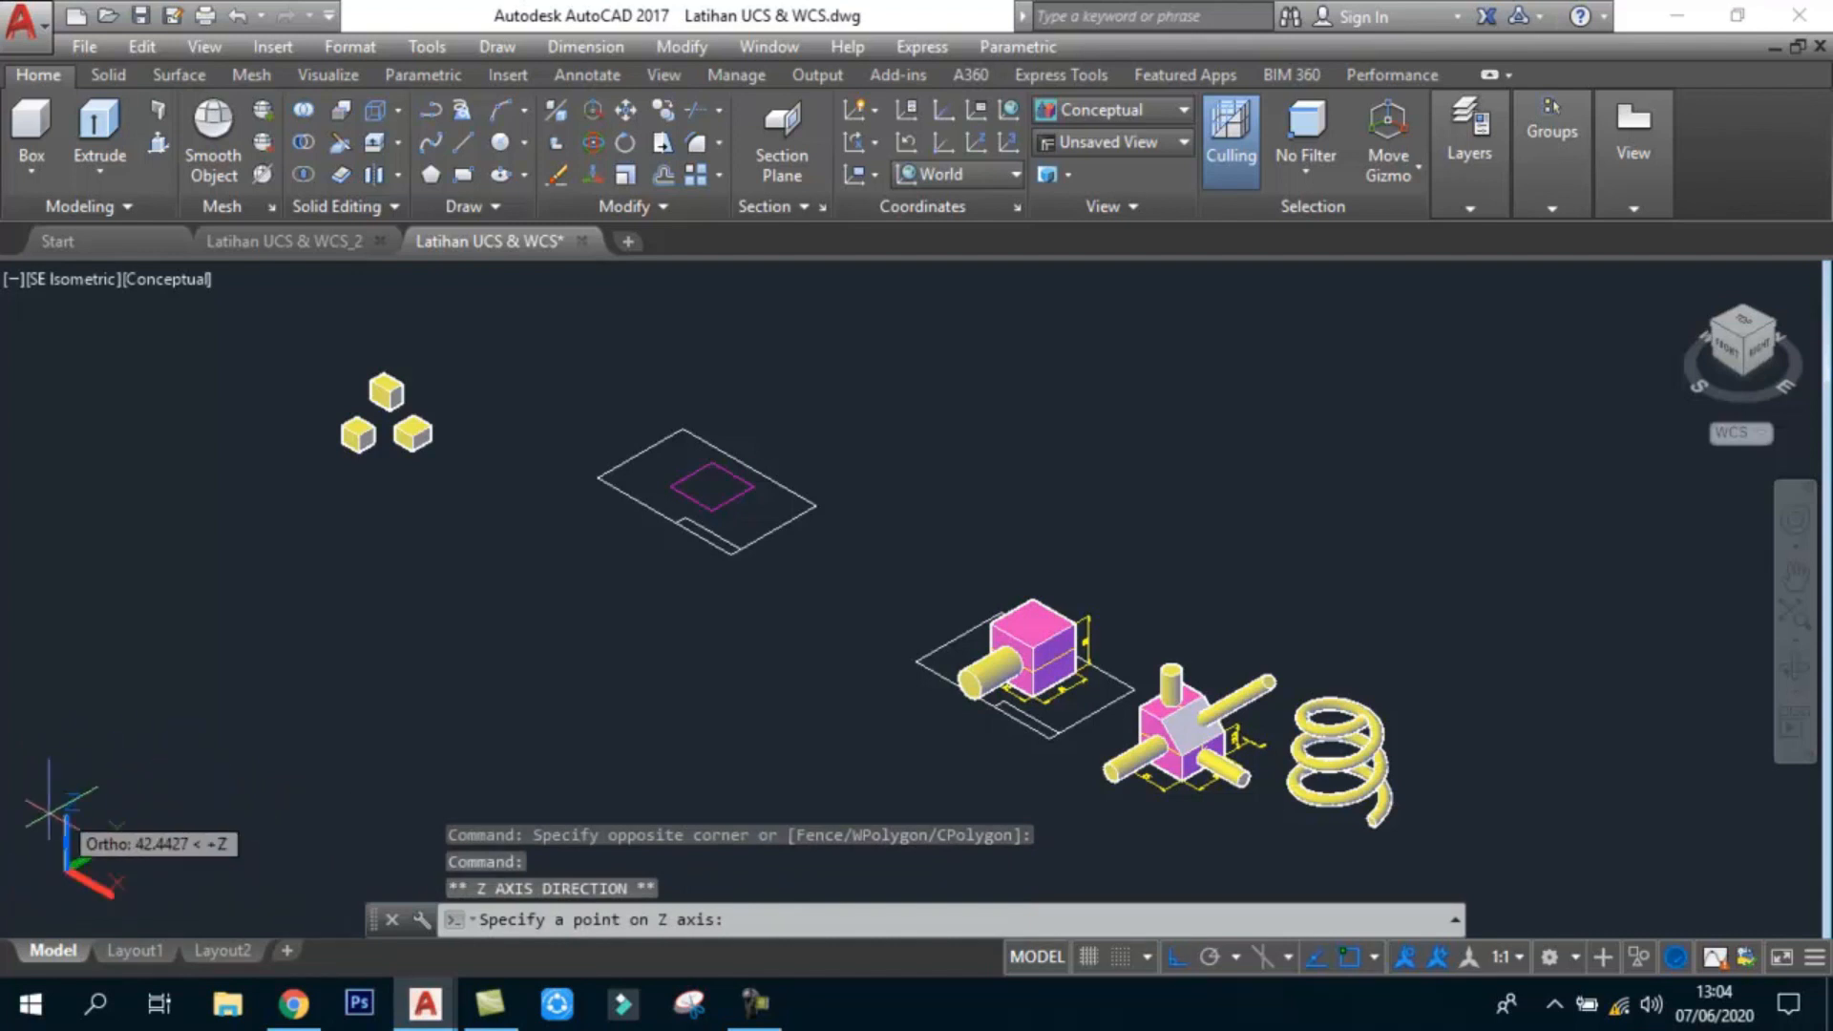
pyautogui.press('Escape')
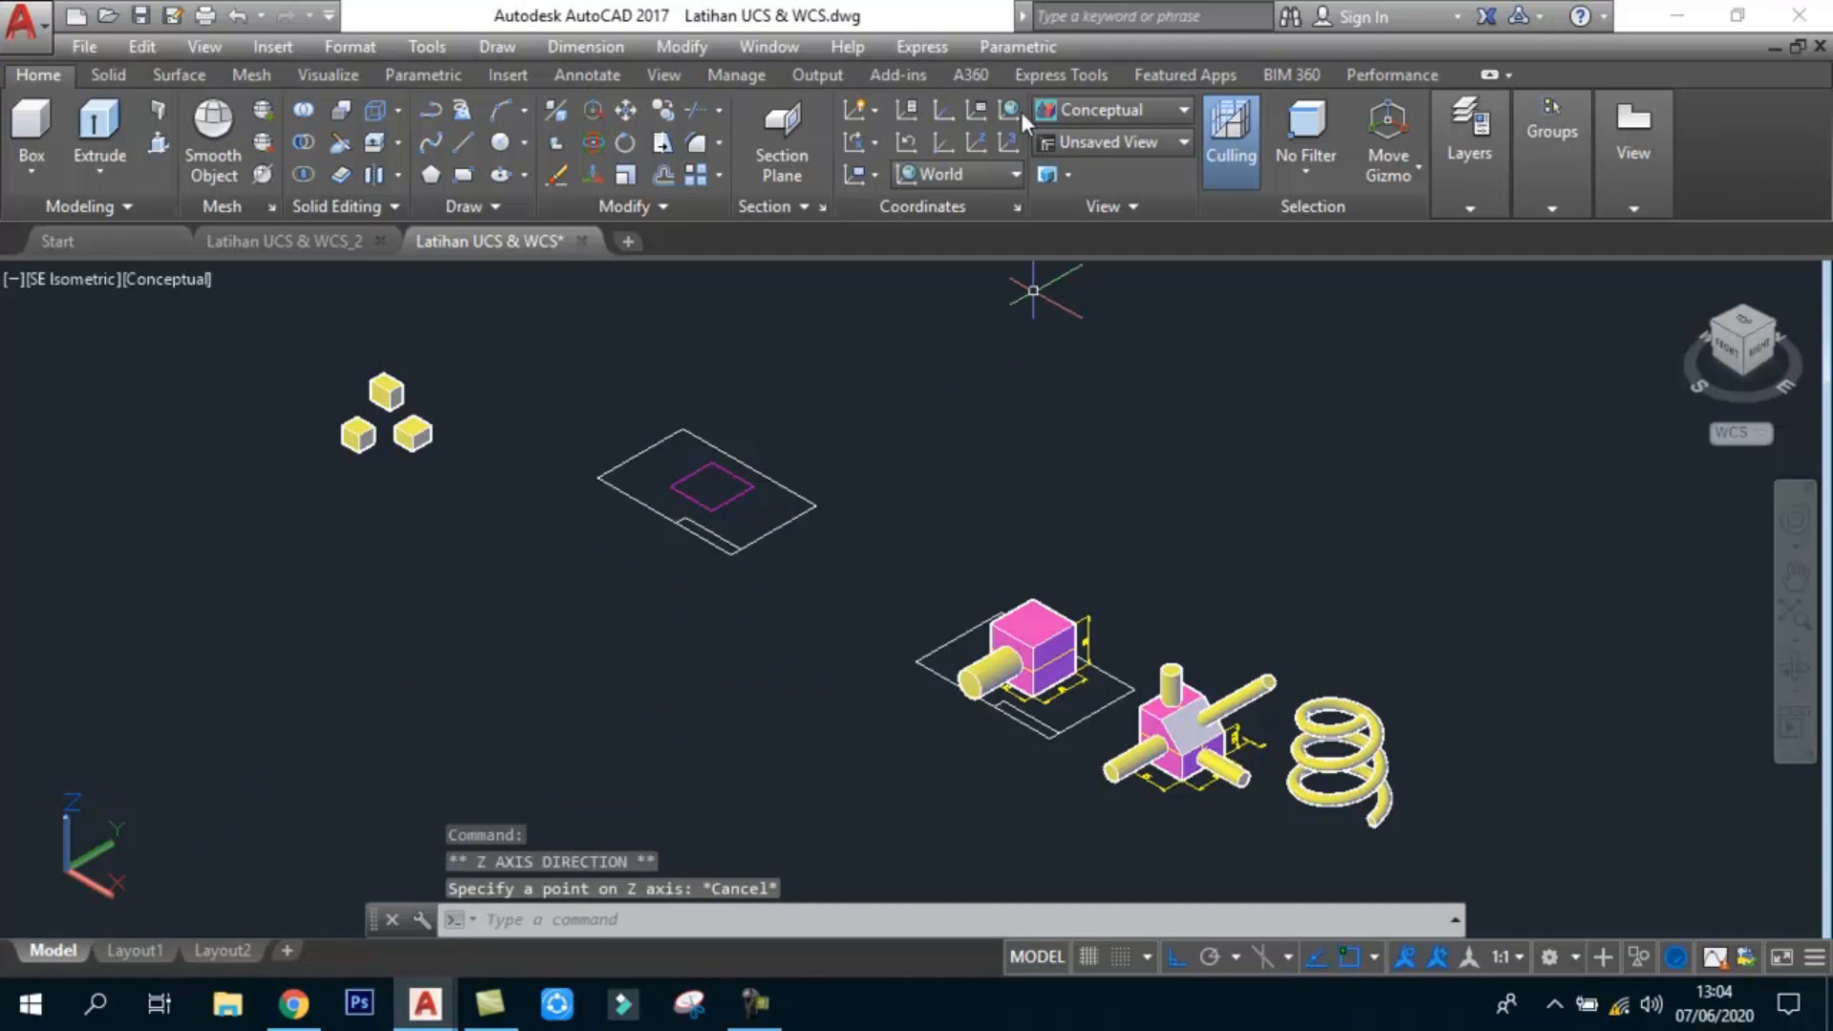
# Step: Show the UCS icon at its origin and move the UCS origin to the left corner of the flat white outline around the magenta rectangle
pyautogui.click(875, 111)
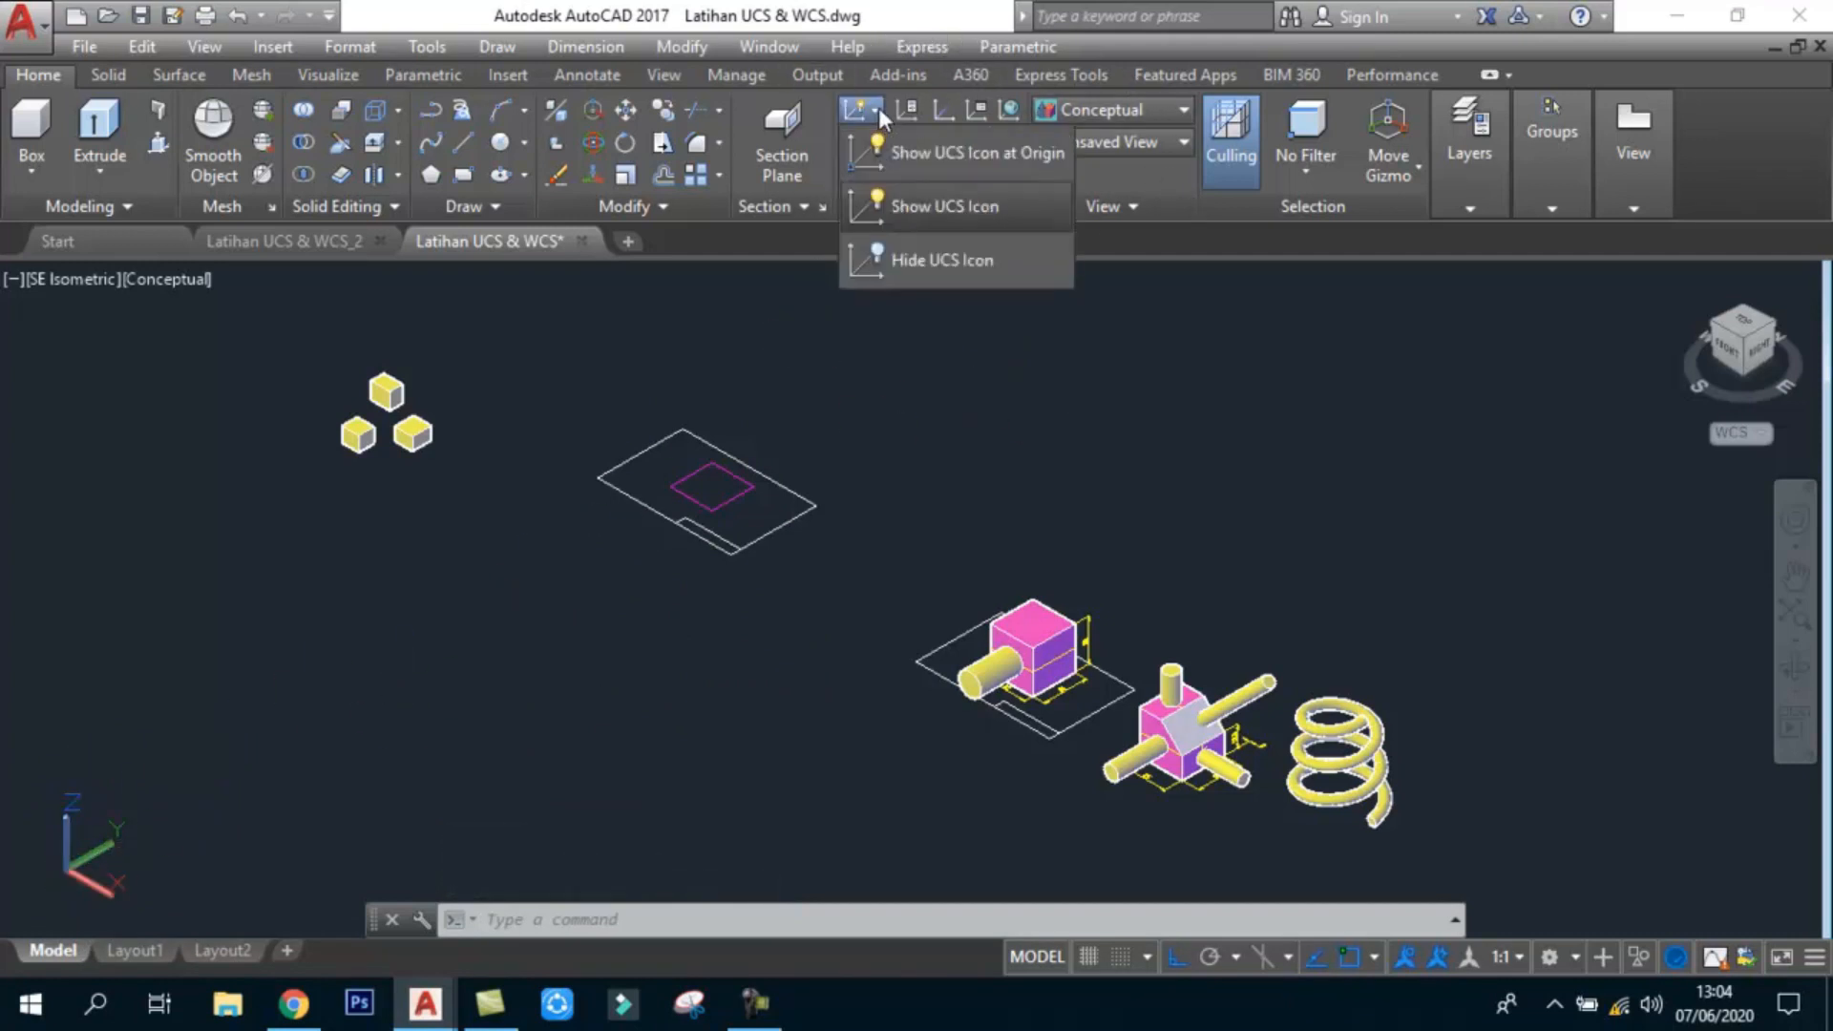
pyautogui.click(968, 150)
pyautogui.click(320, 368)
pyautogui.click(318, 389)
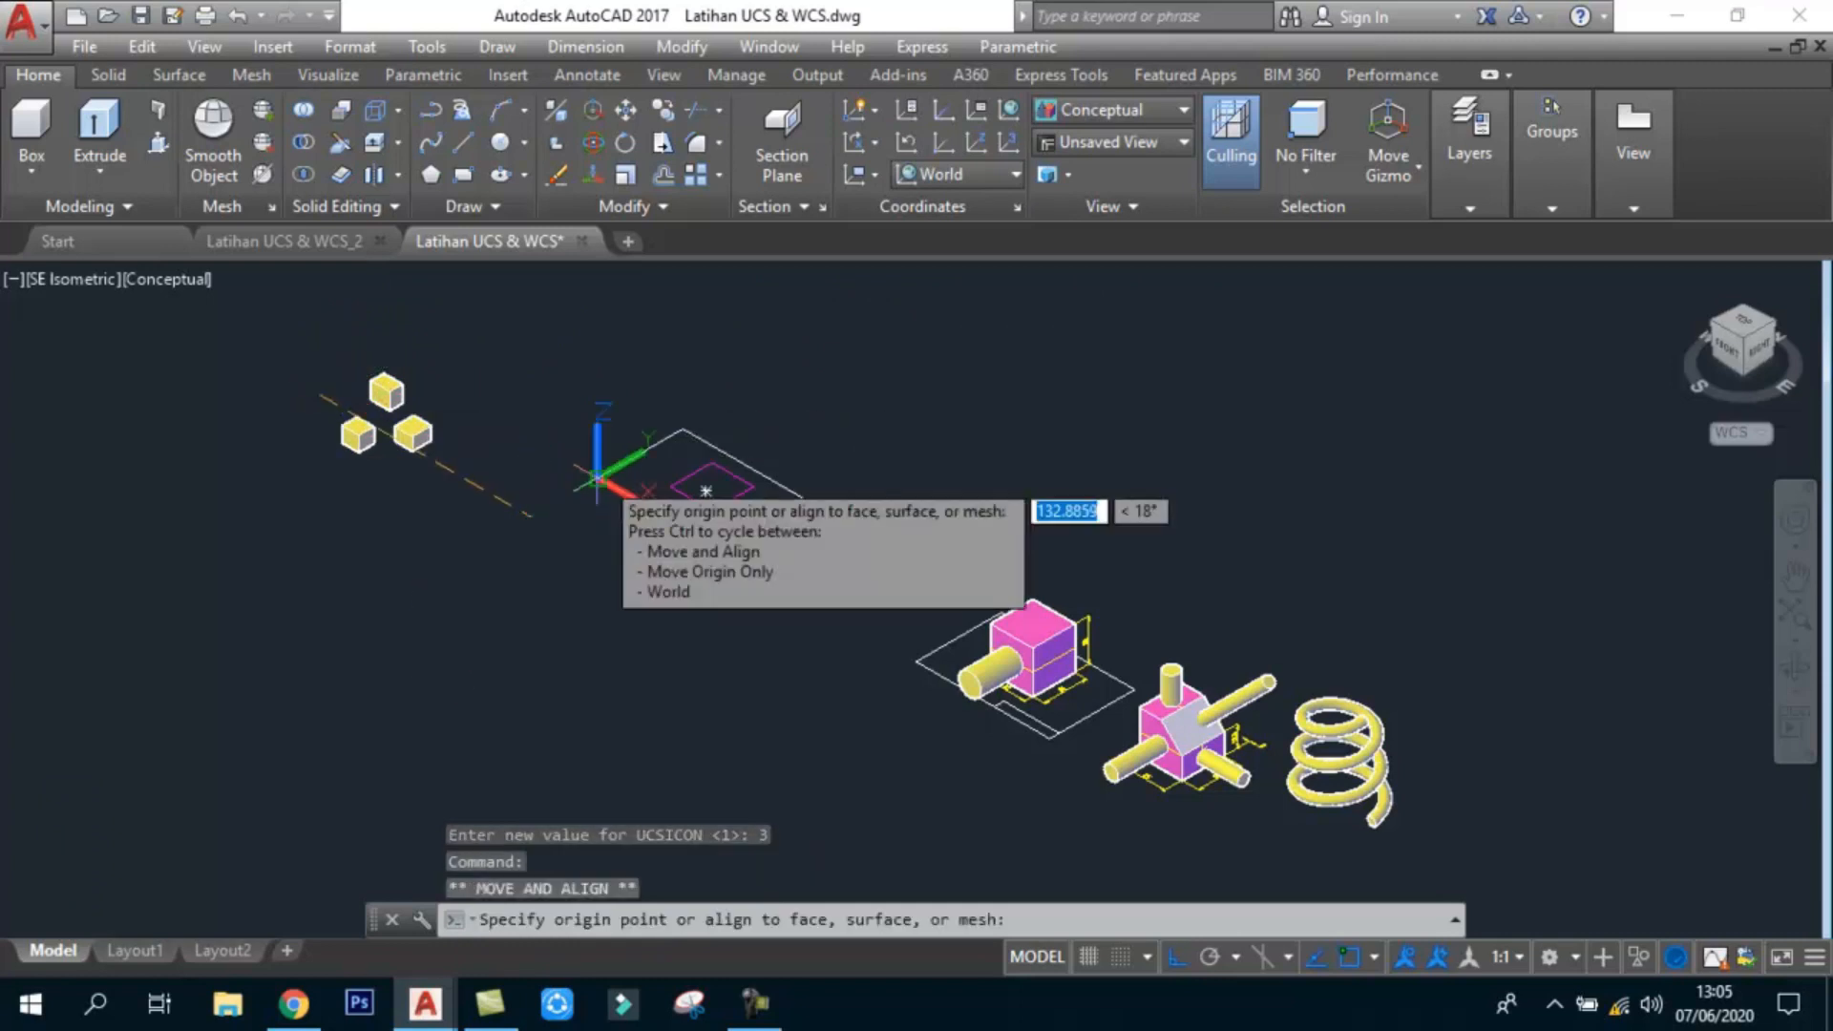
pyautogui.press('Escape')
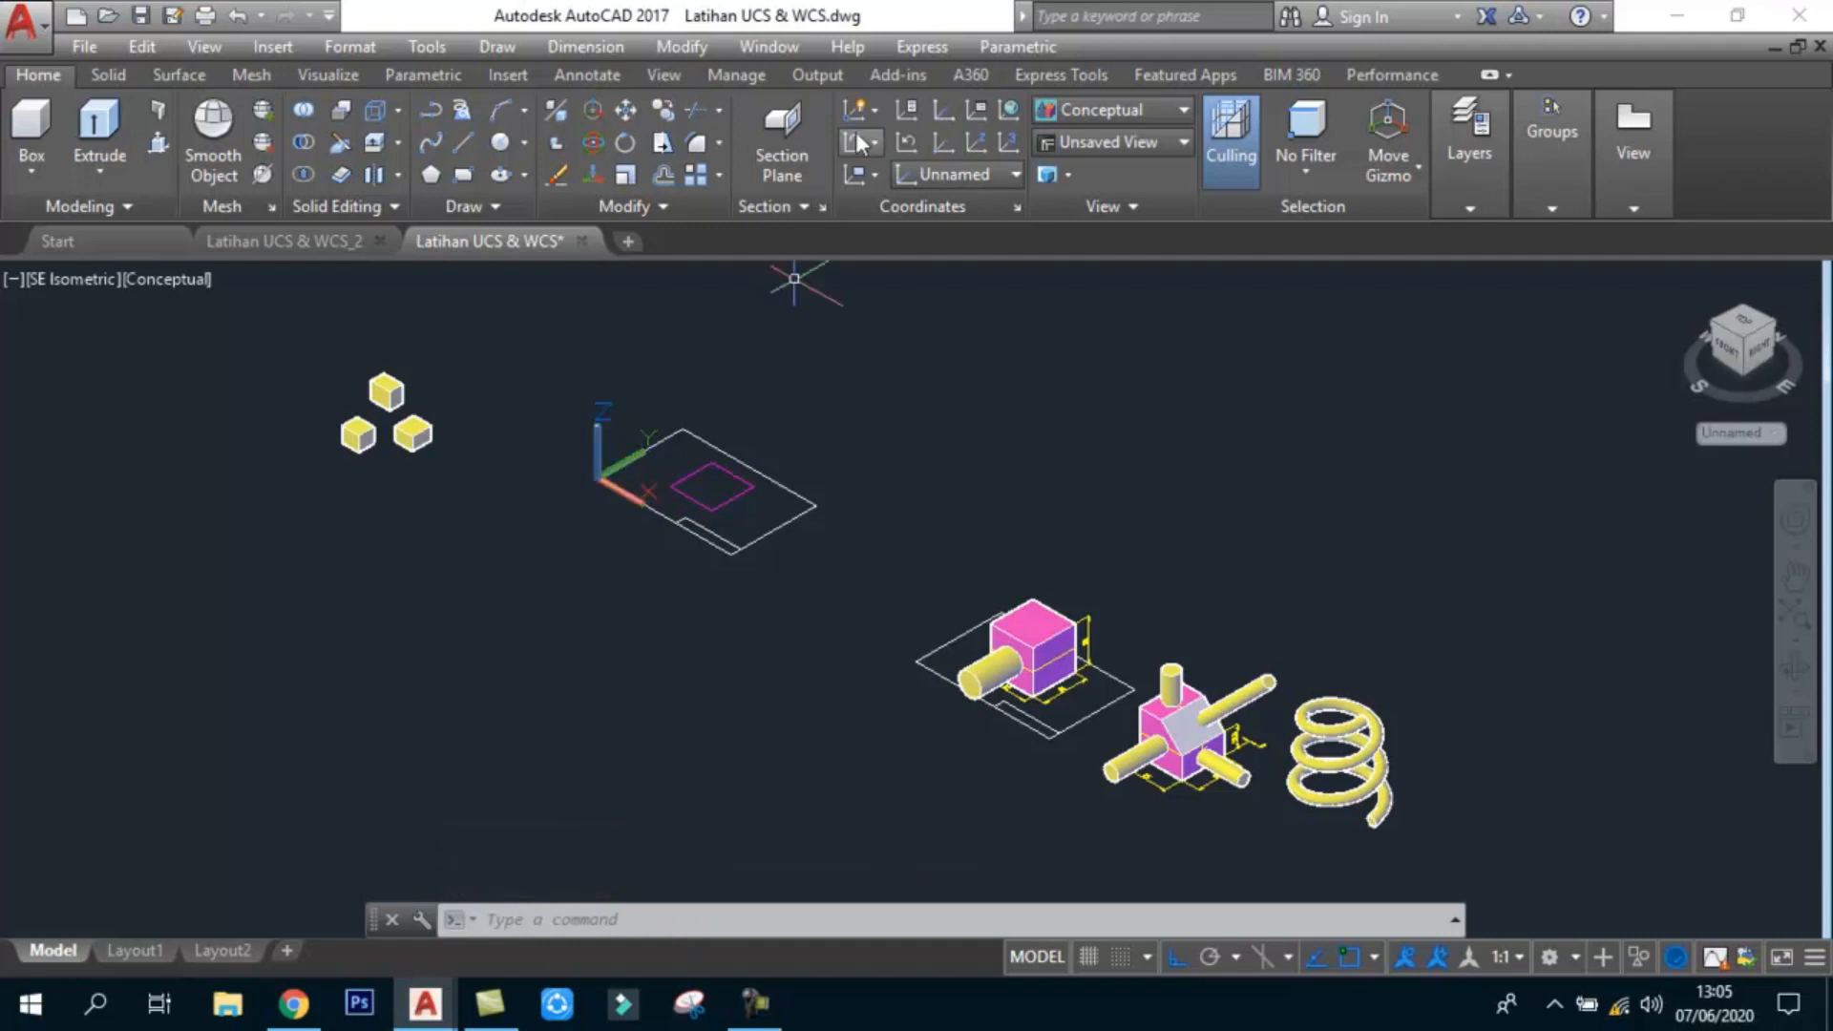
# Step: Cycle the UCS icon display through Show UCS Icon, Hide UCS Icon and Show UCS Icon at Origin
pyautogui.click(875, 109)
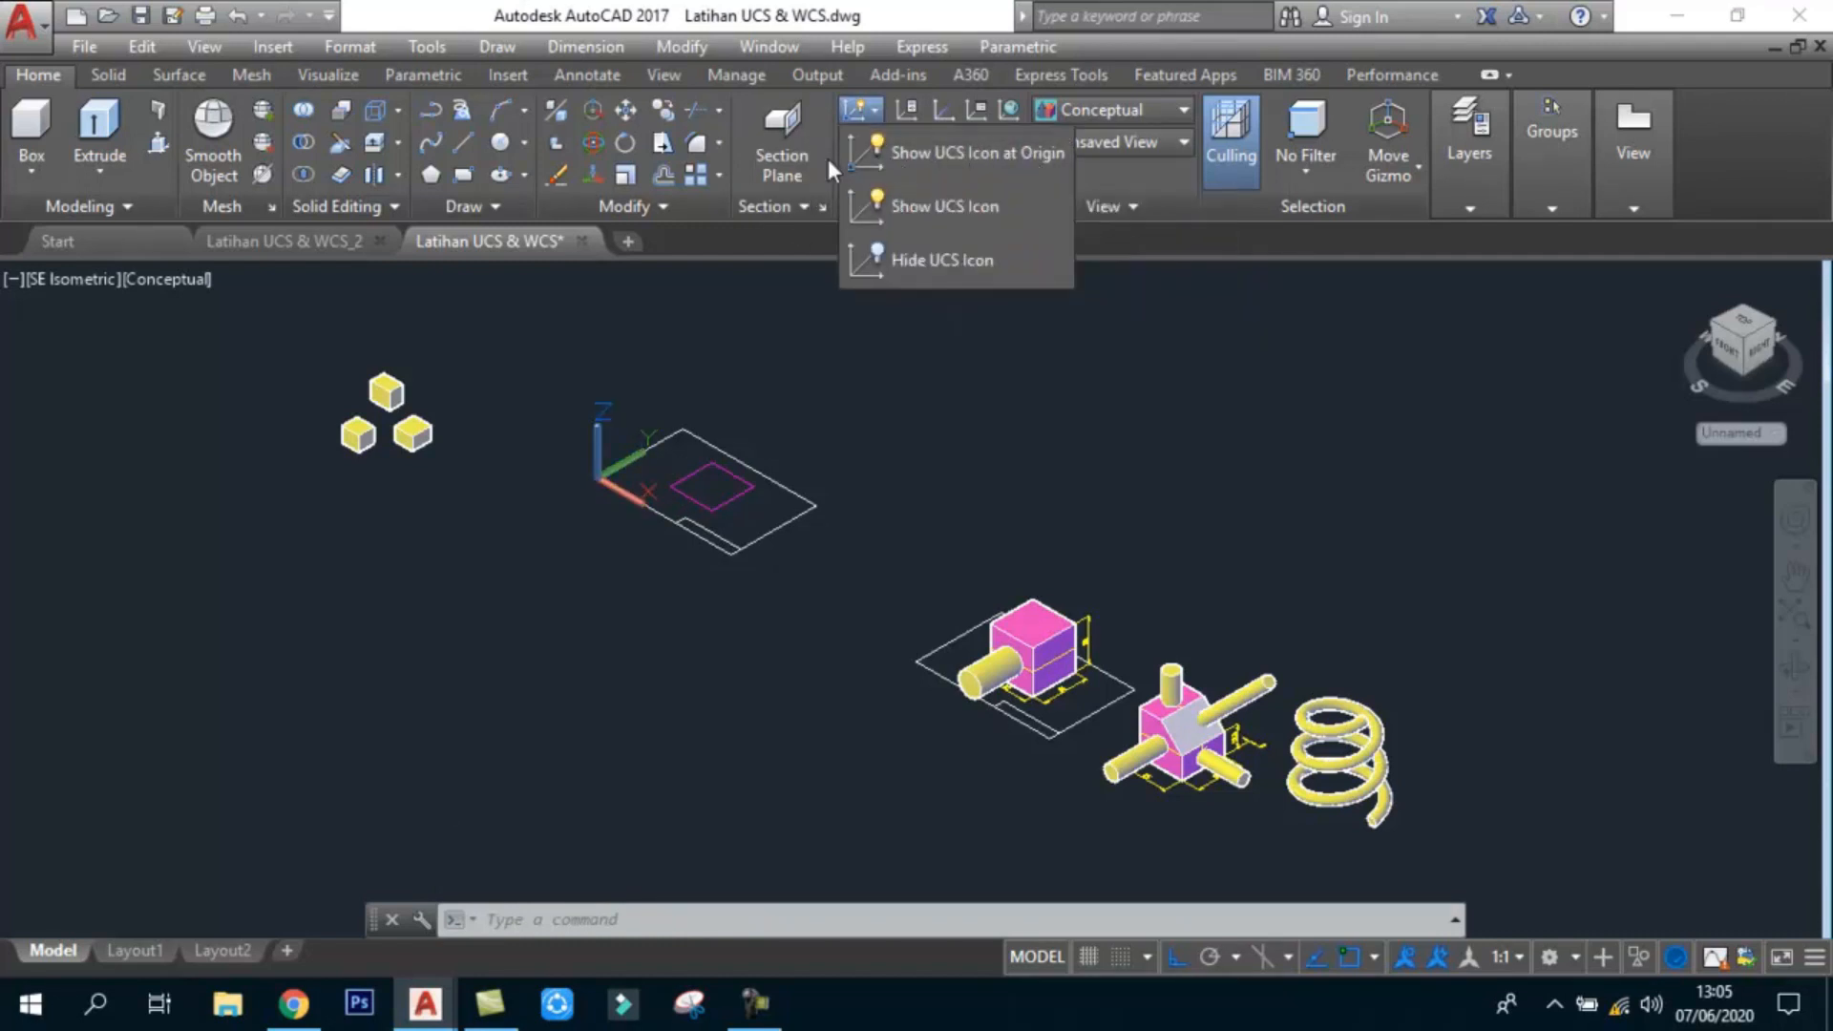
pyautogui.click(924, 204)
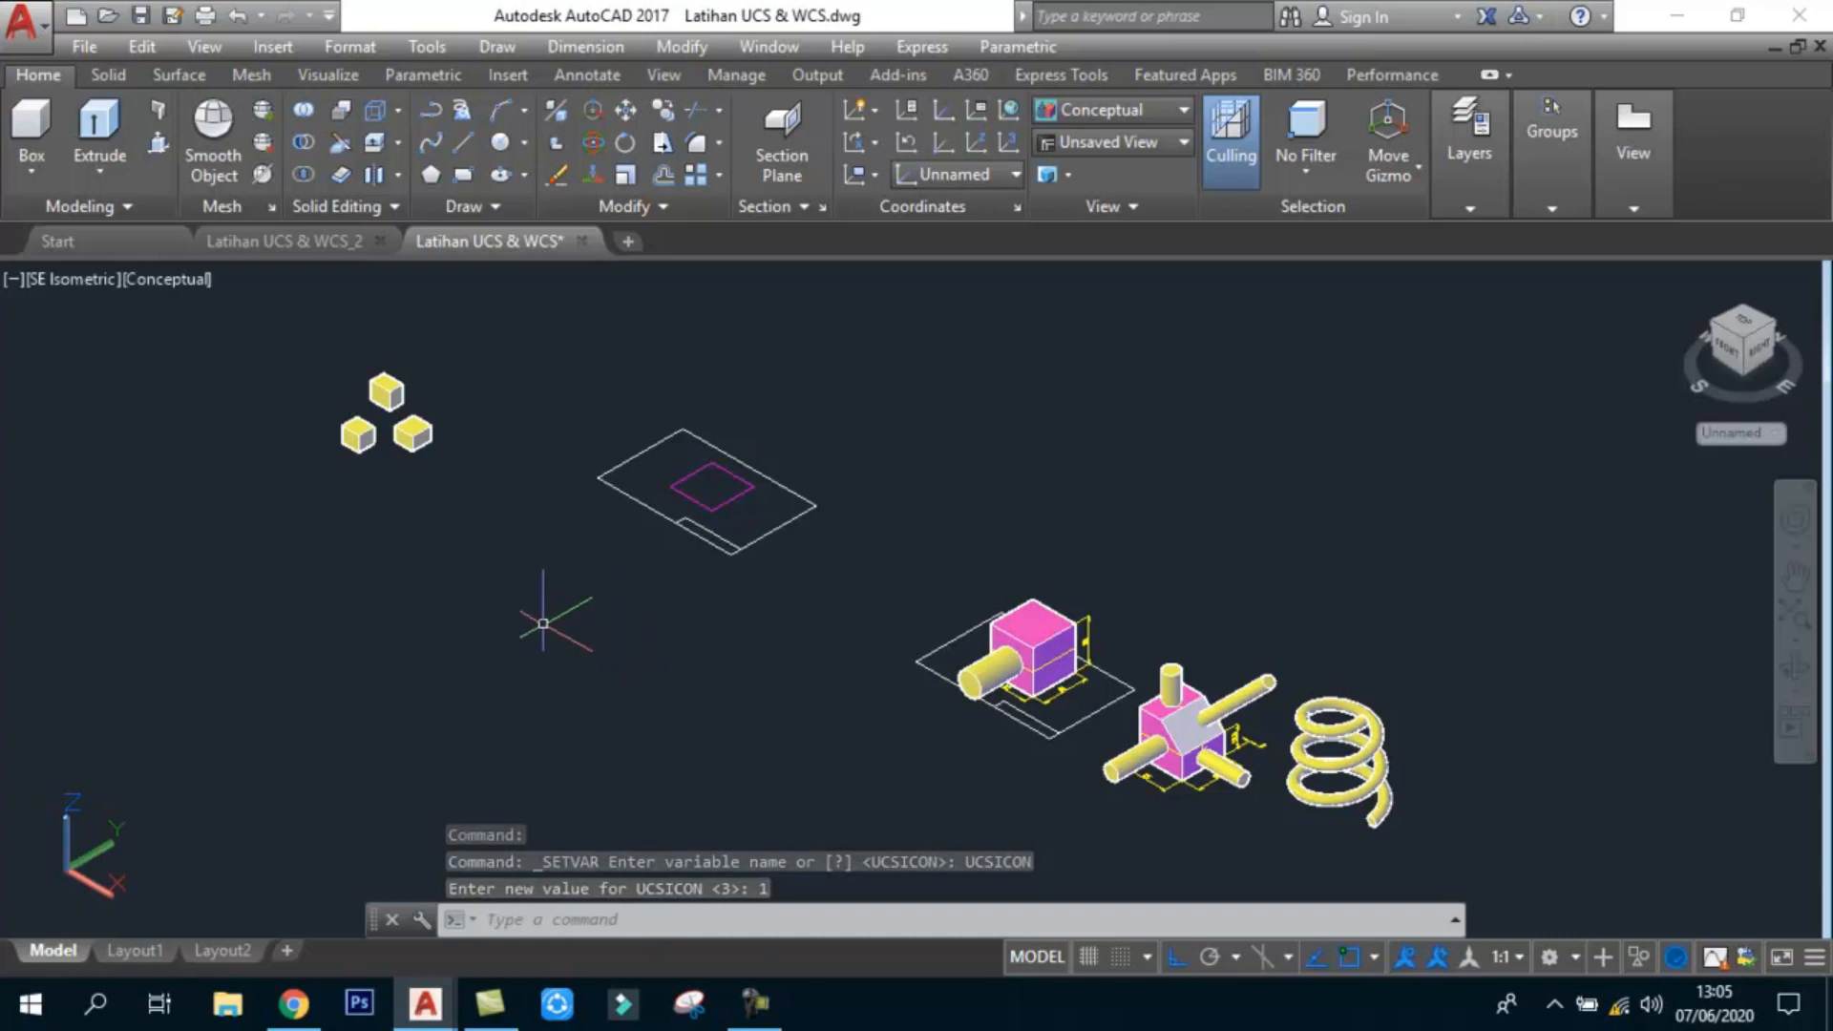
pyautogui.click(878, 112)
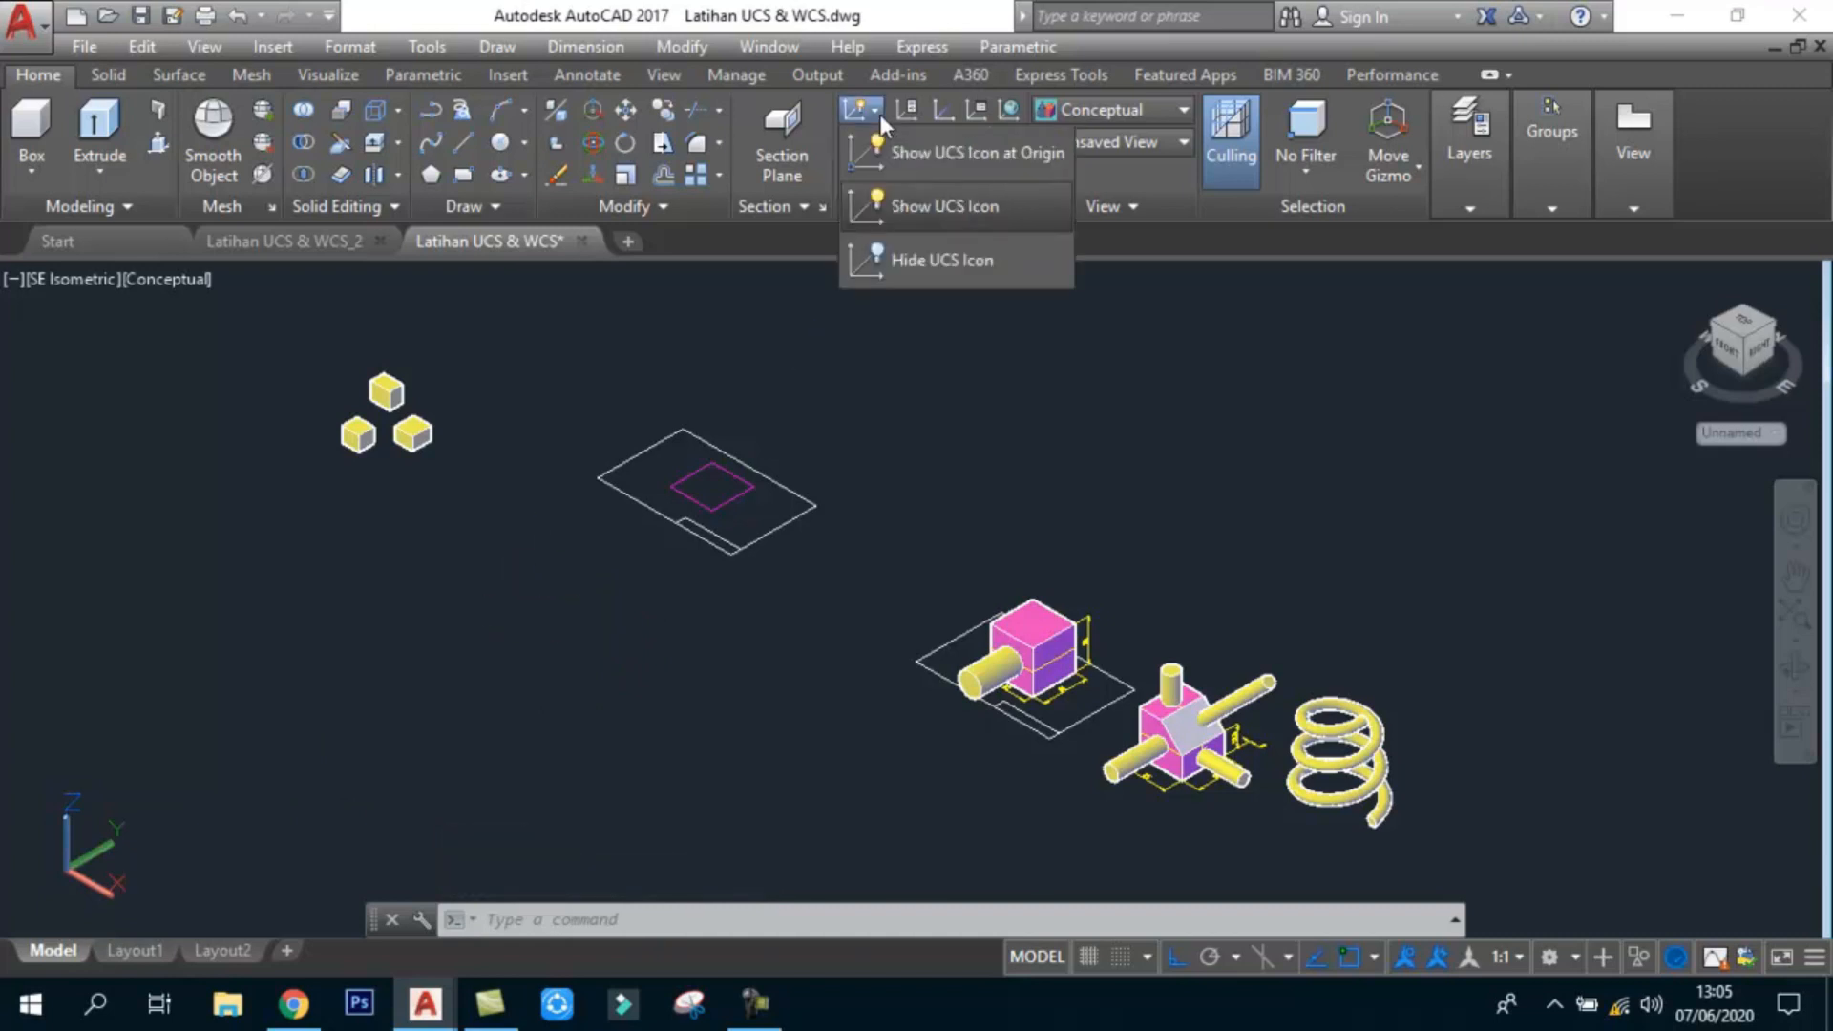
pyautogui.click(957, 264)
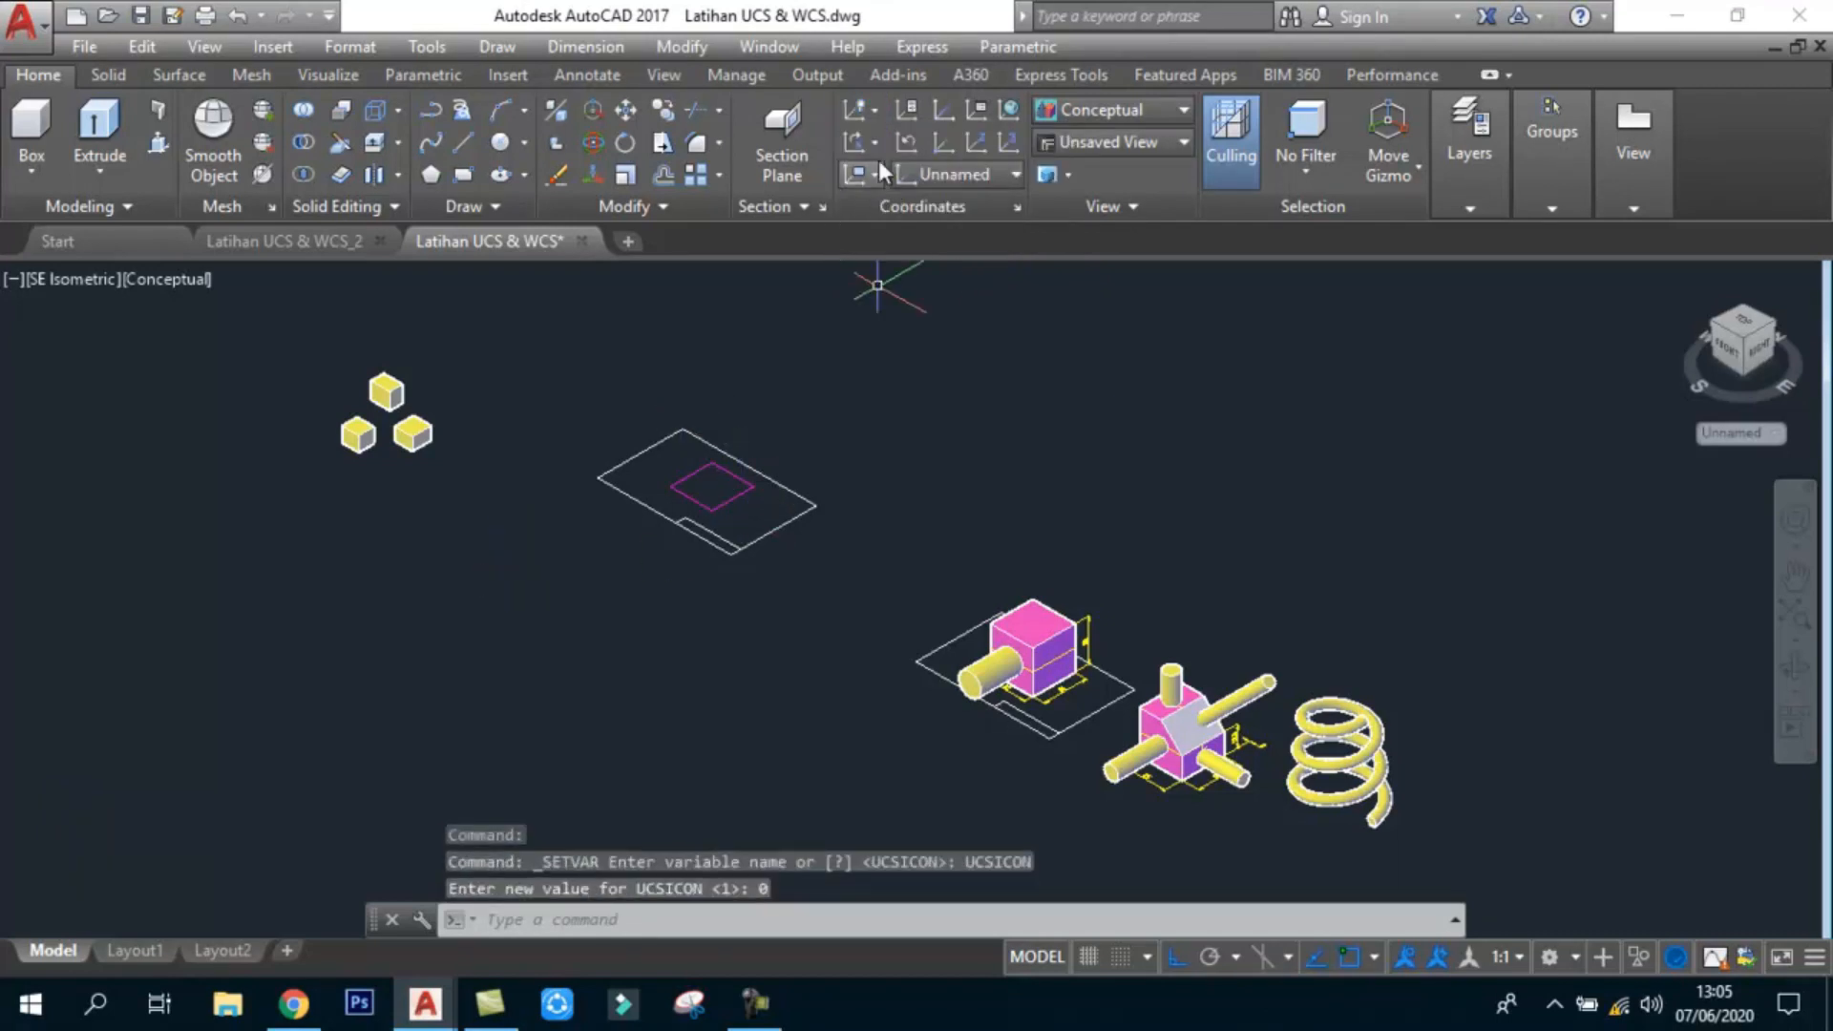
pyautogui.click(876, 109)
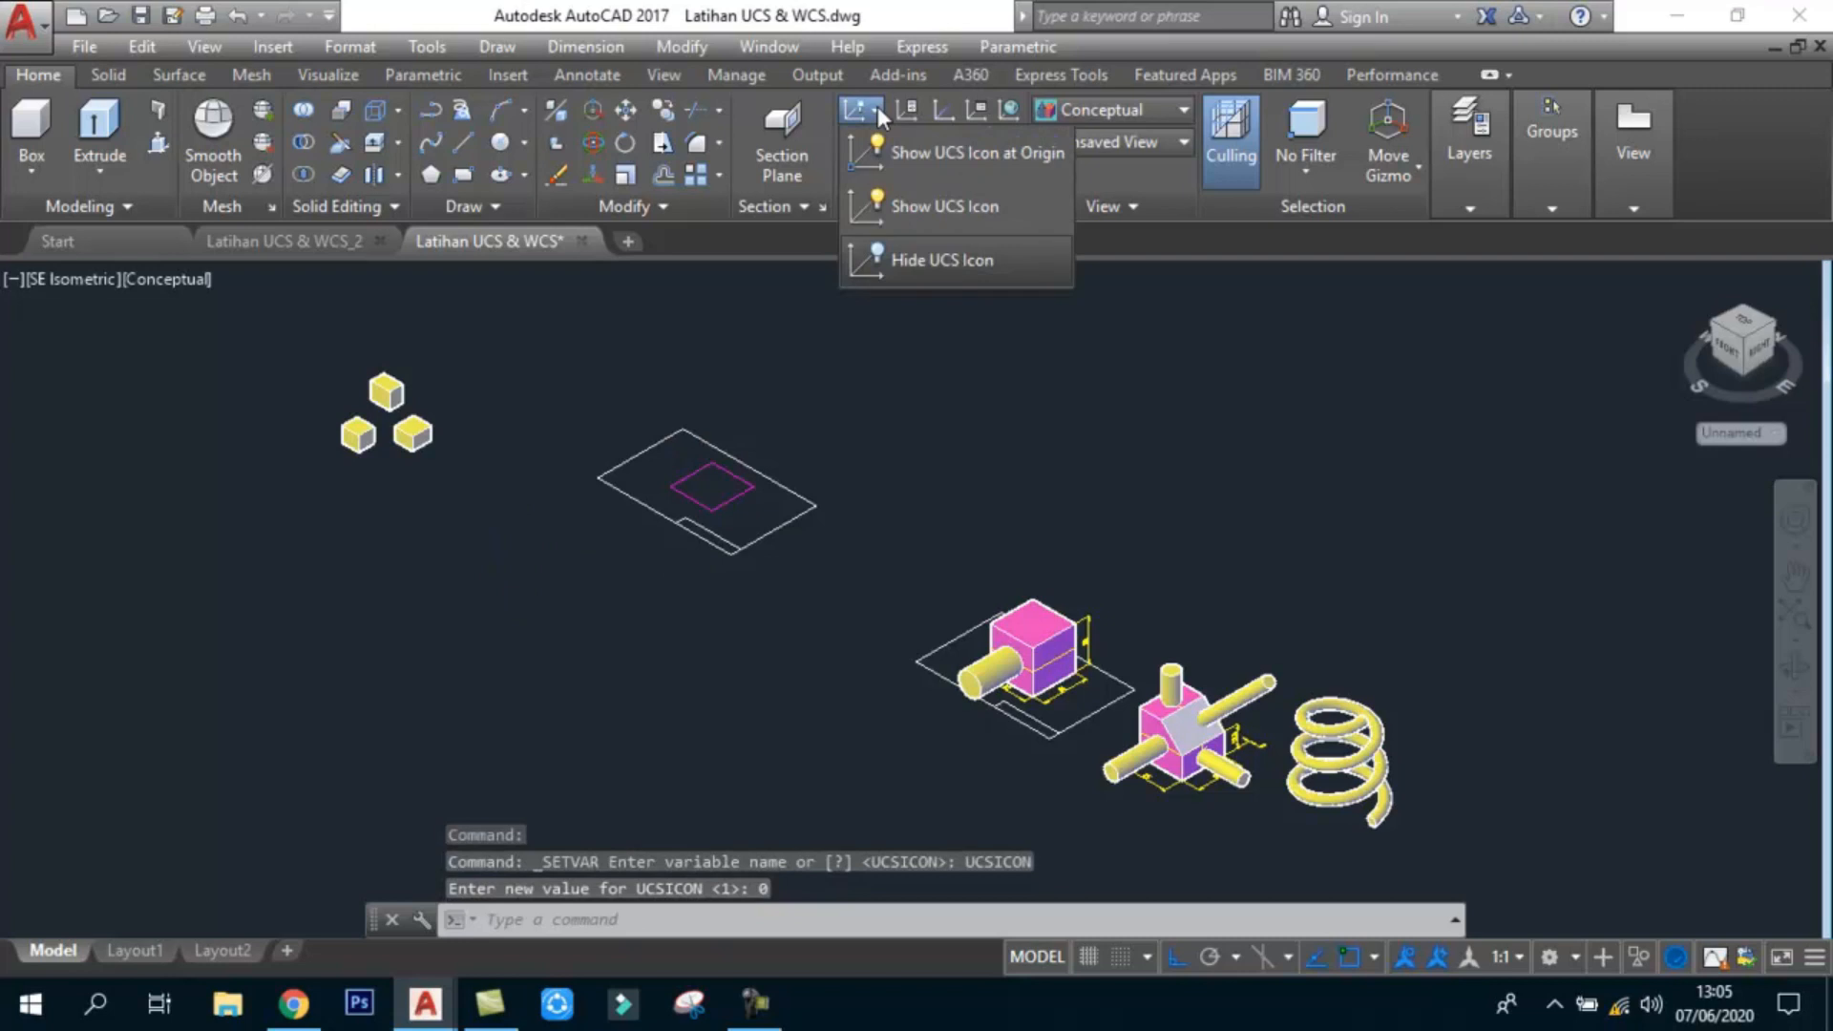
pyautogui.click(969, 151)
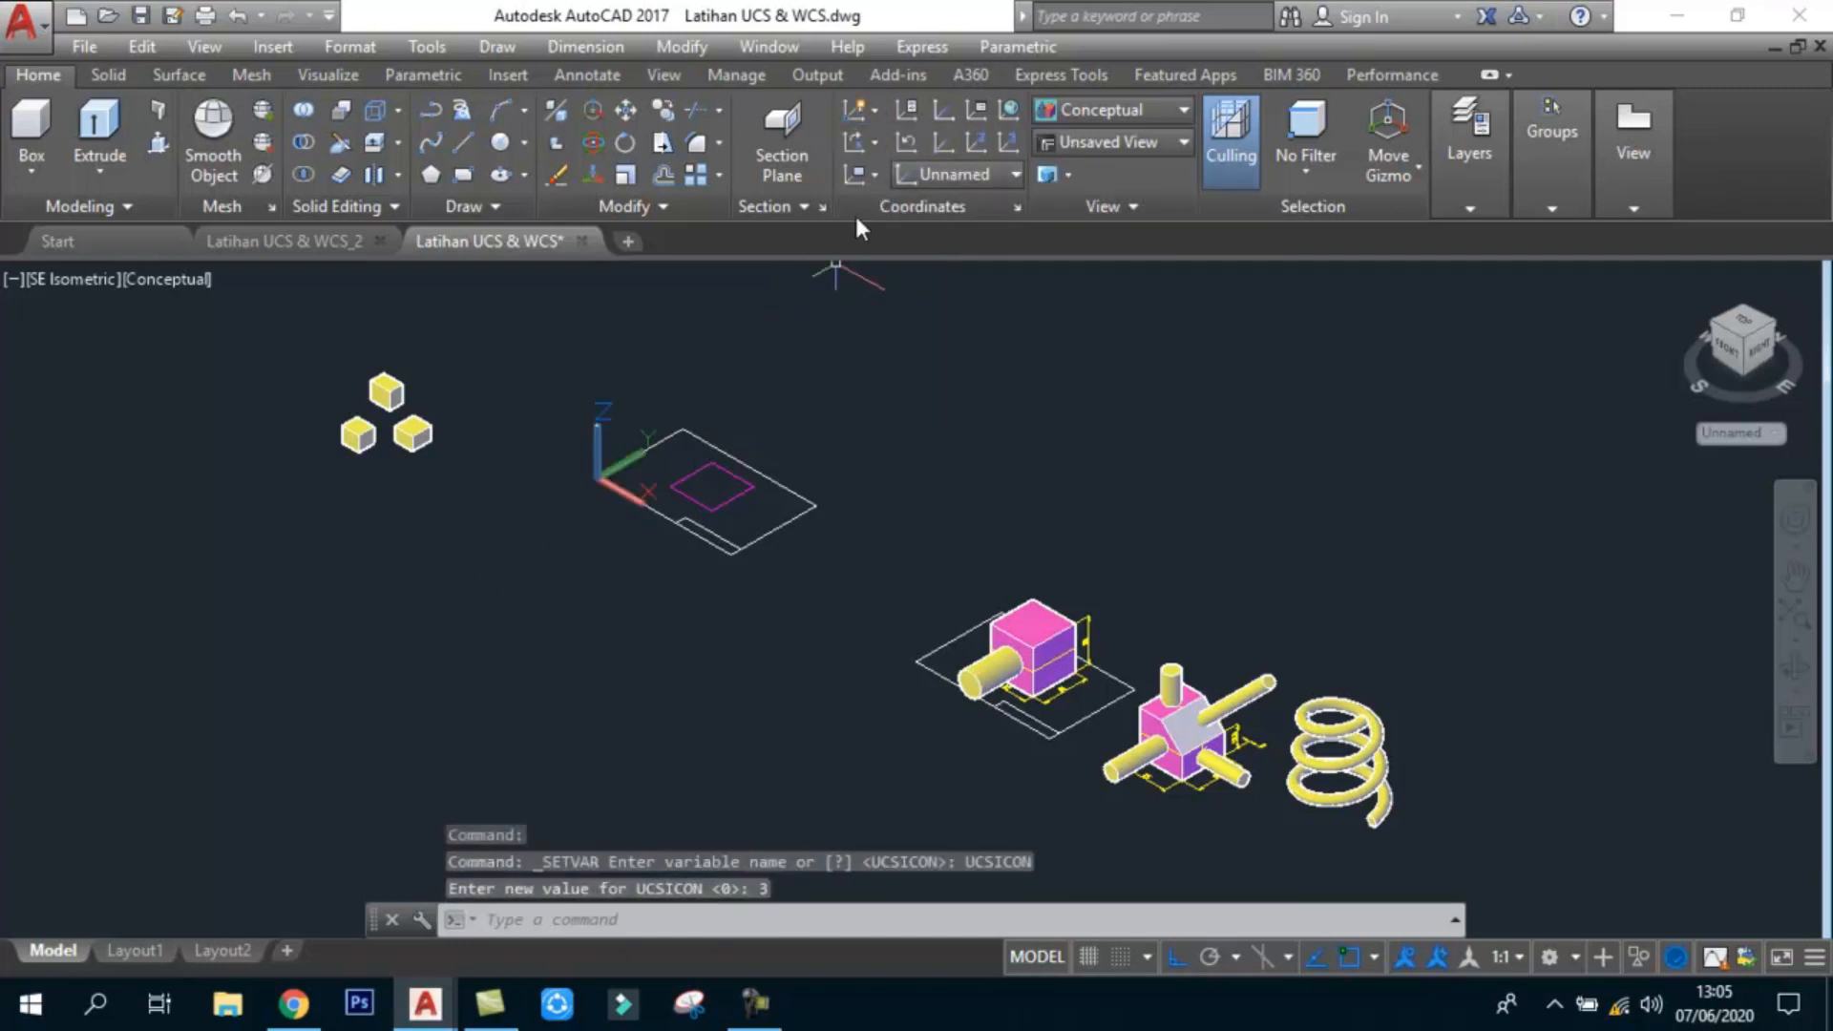
# Step: Try rotating the UCS about its X, Y and Z axes one after another
pyautogui.click(874, 141)
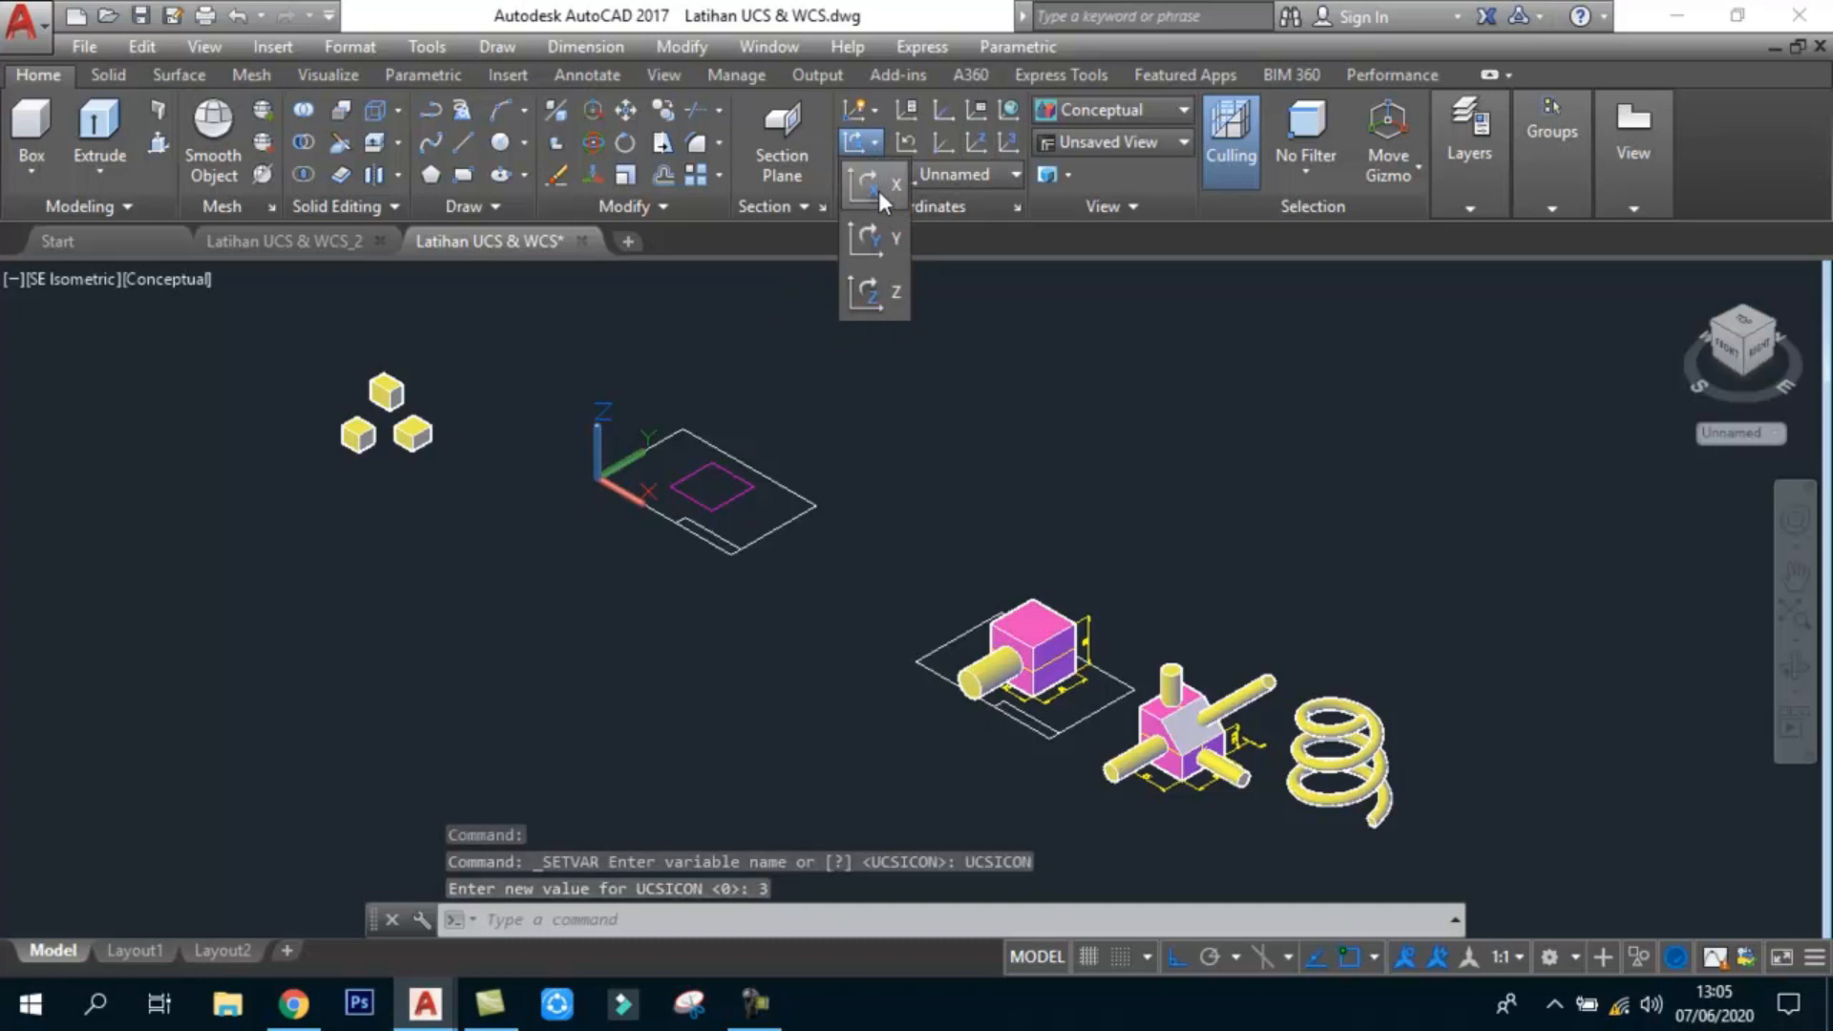
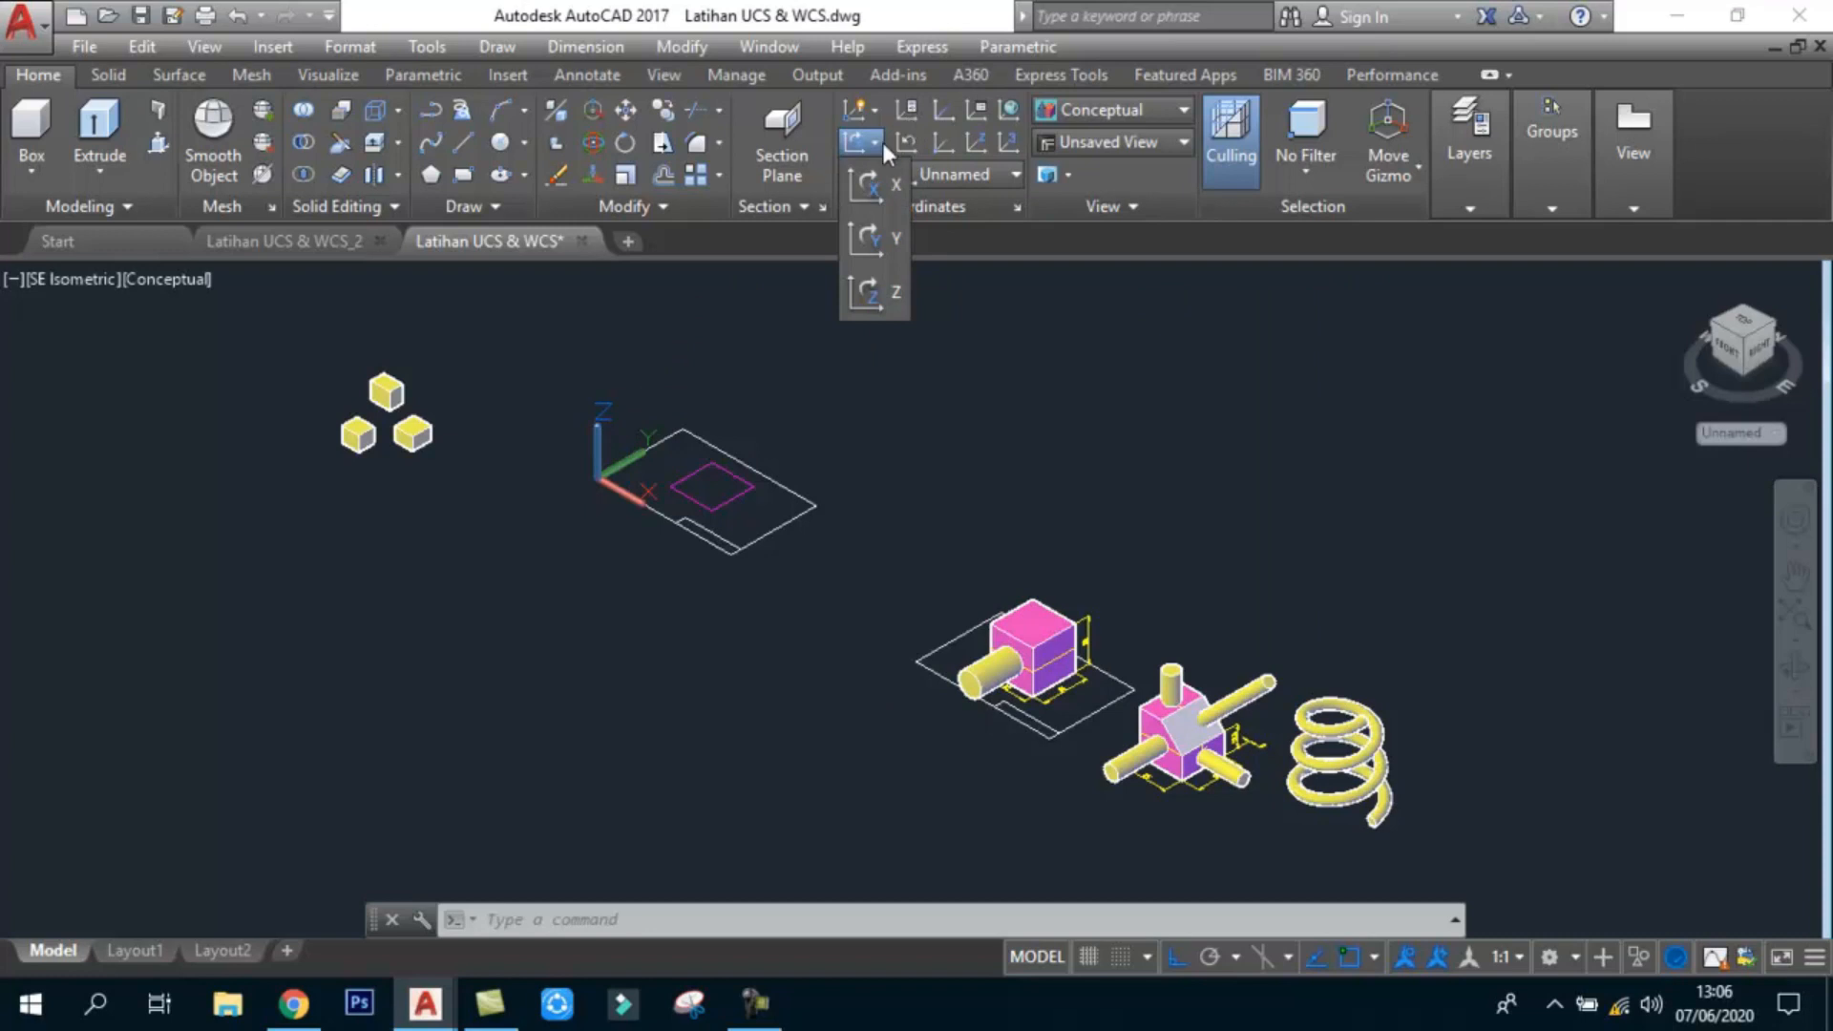
pyautogui.click(871, 187)
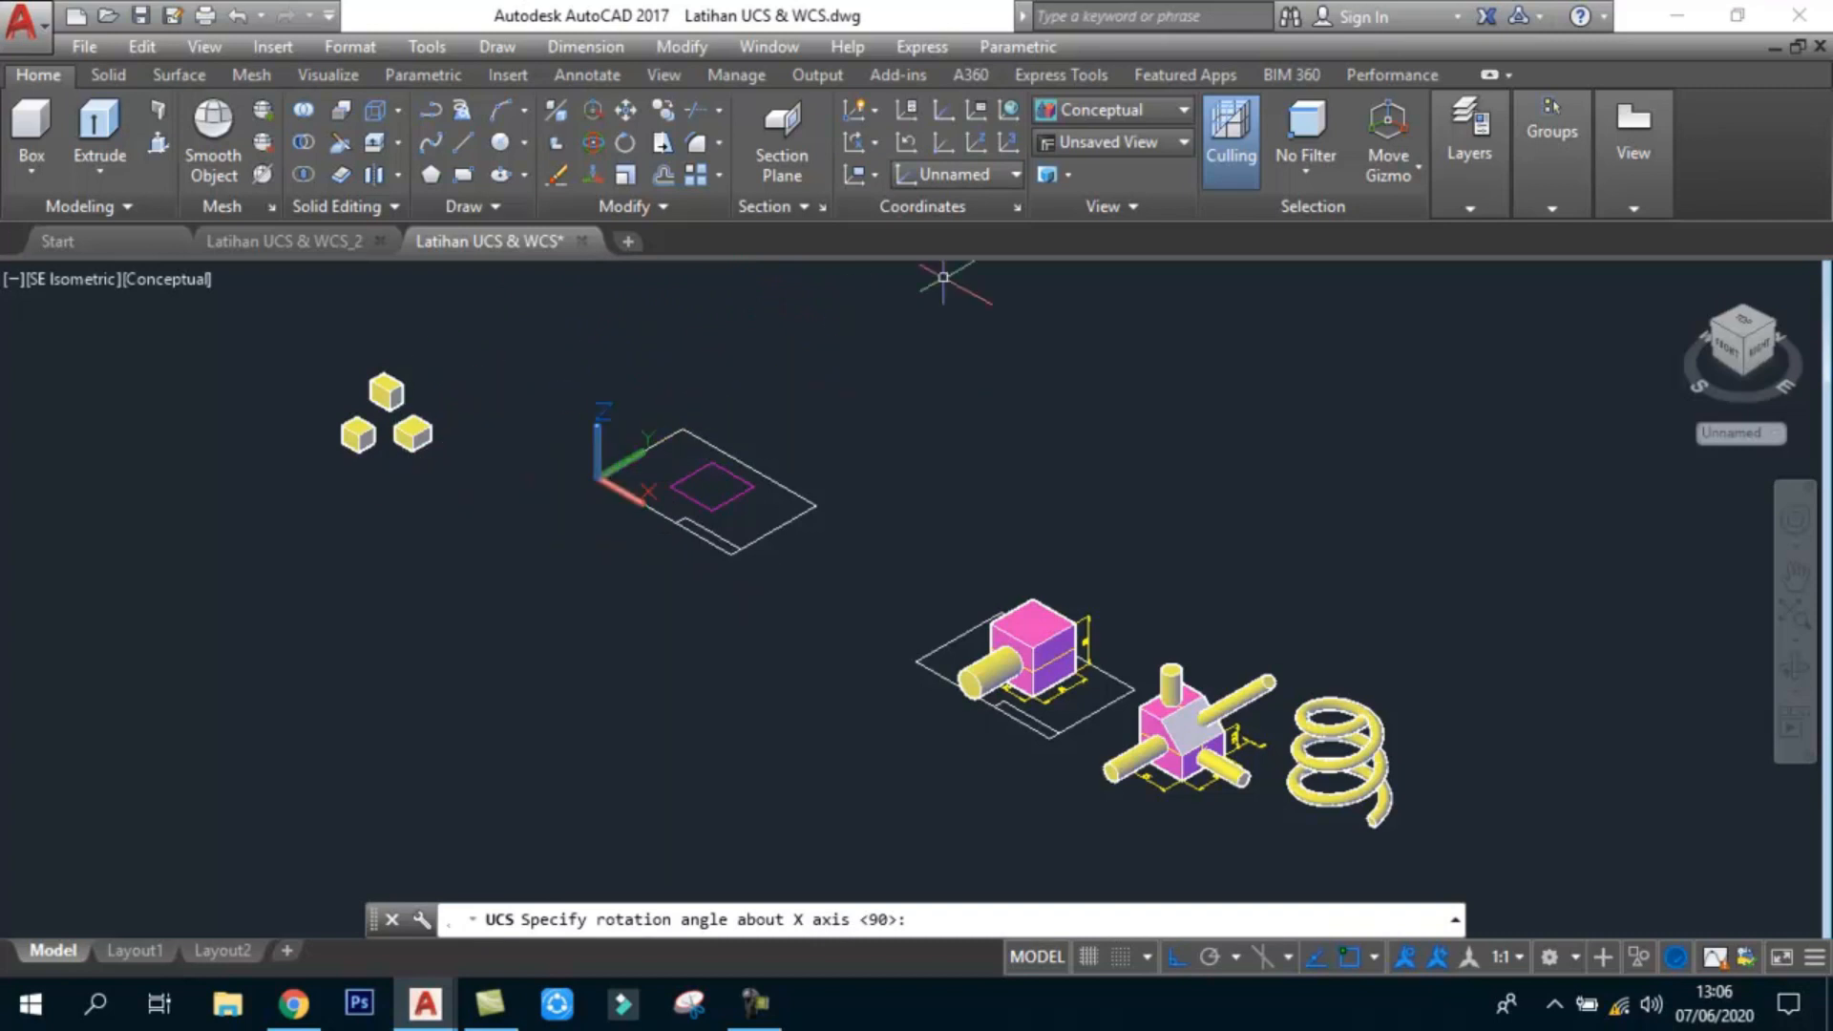
pyautogui.press('Escape')
pyautogui.click(875, 142)
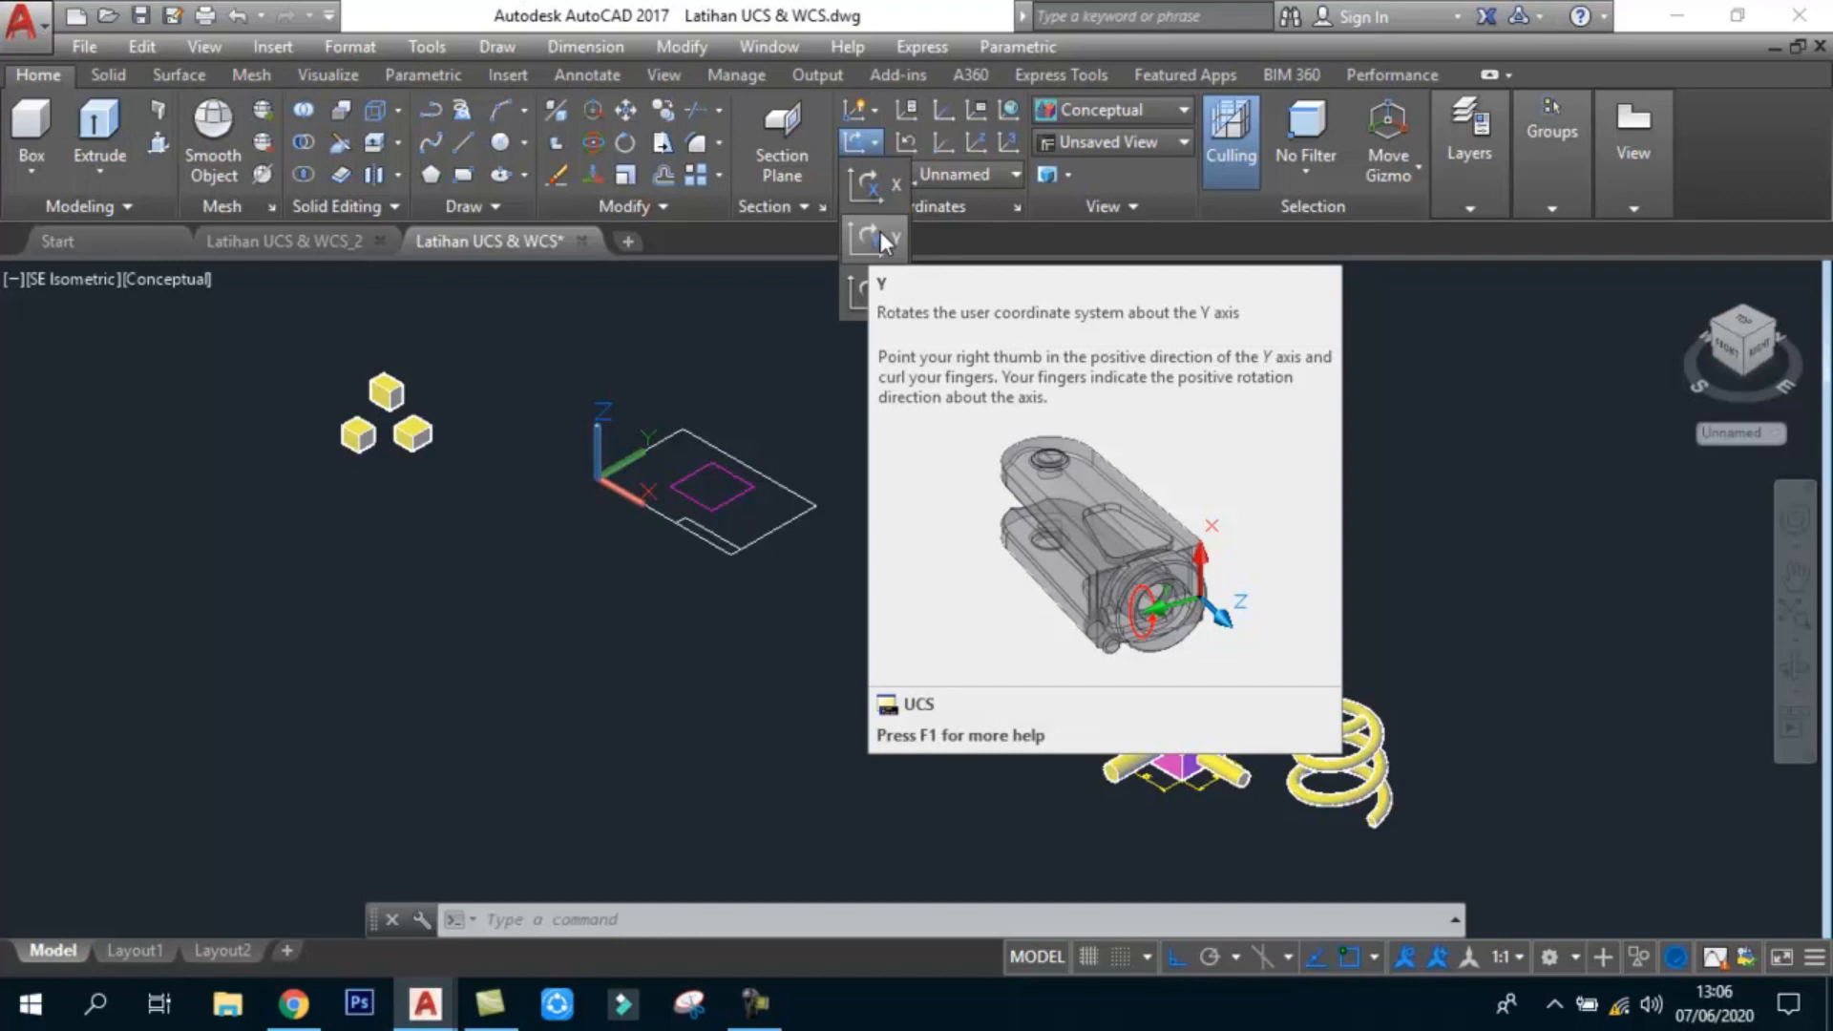
pyautogui.click(880, 234)
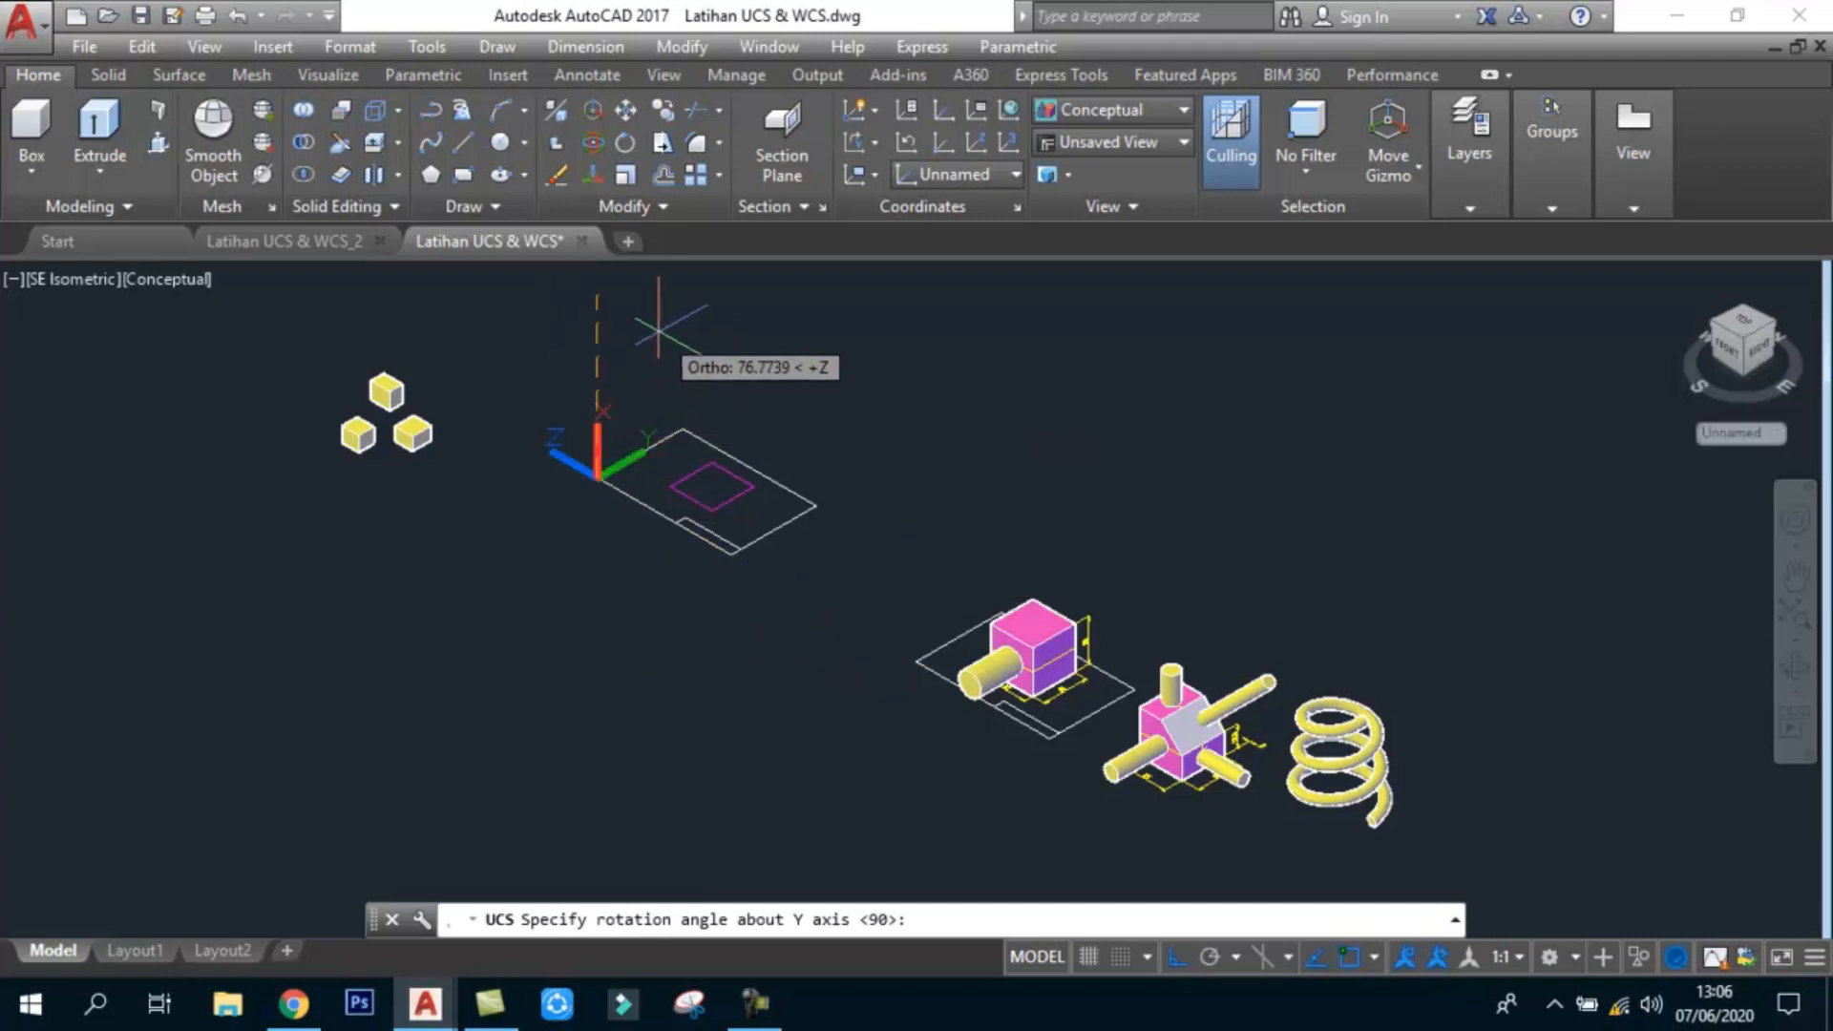
pyautogui.press('Escape')
pyautogui.click(876, 144)
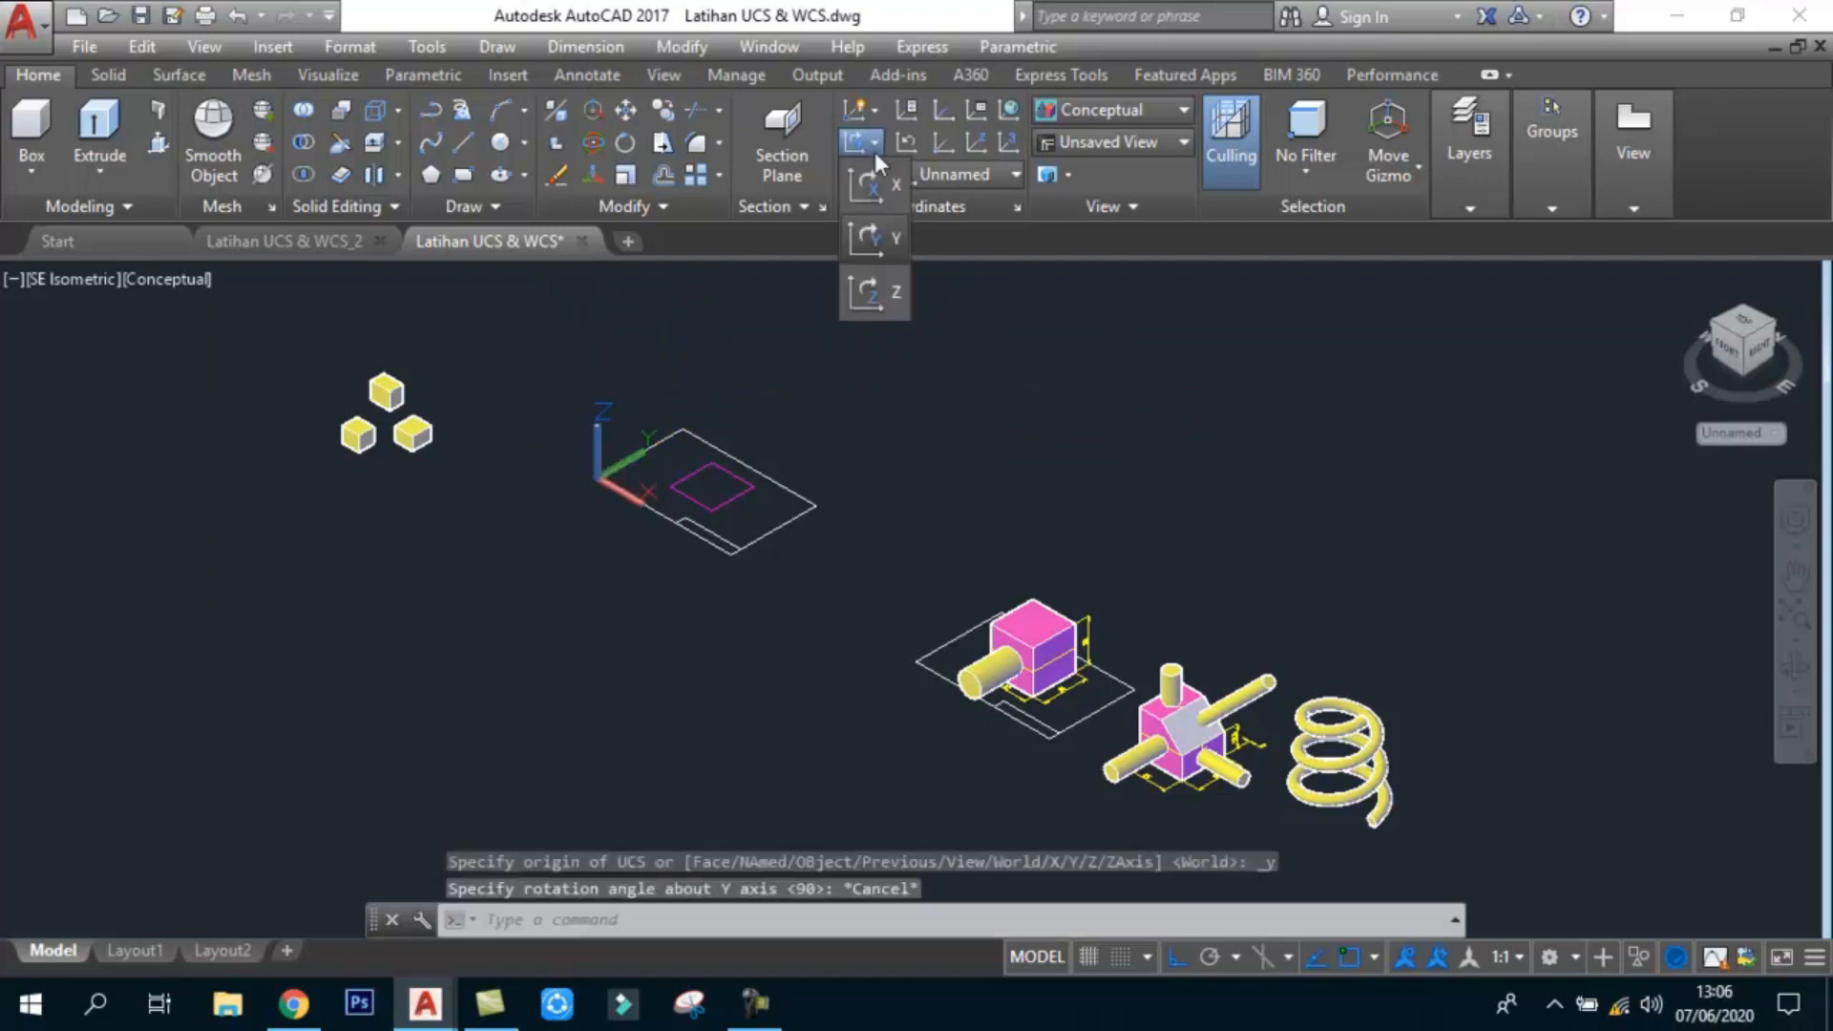
pyautogui.click(865, 291)
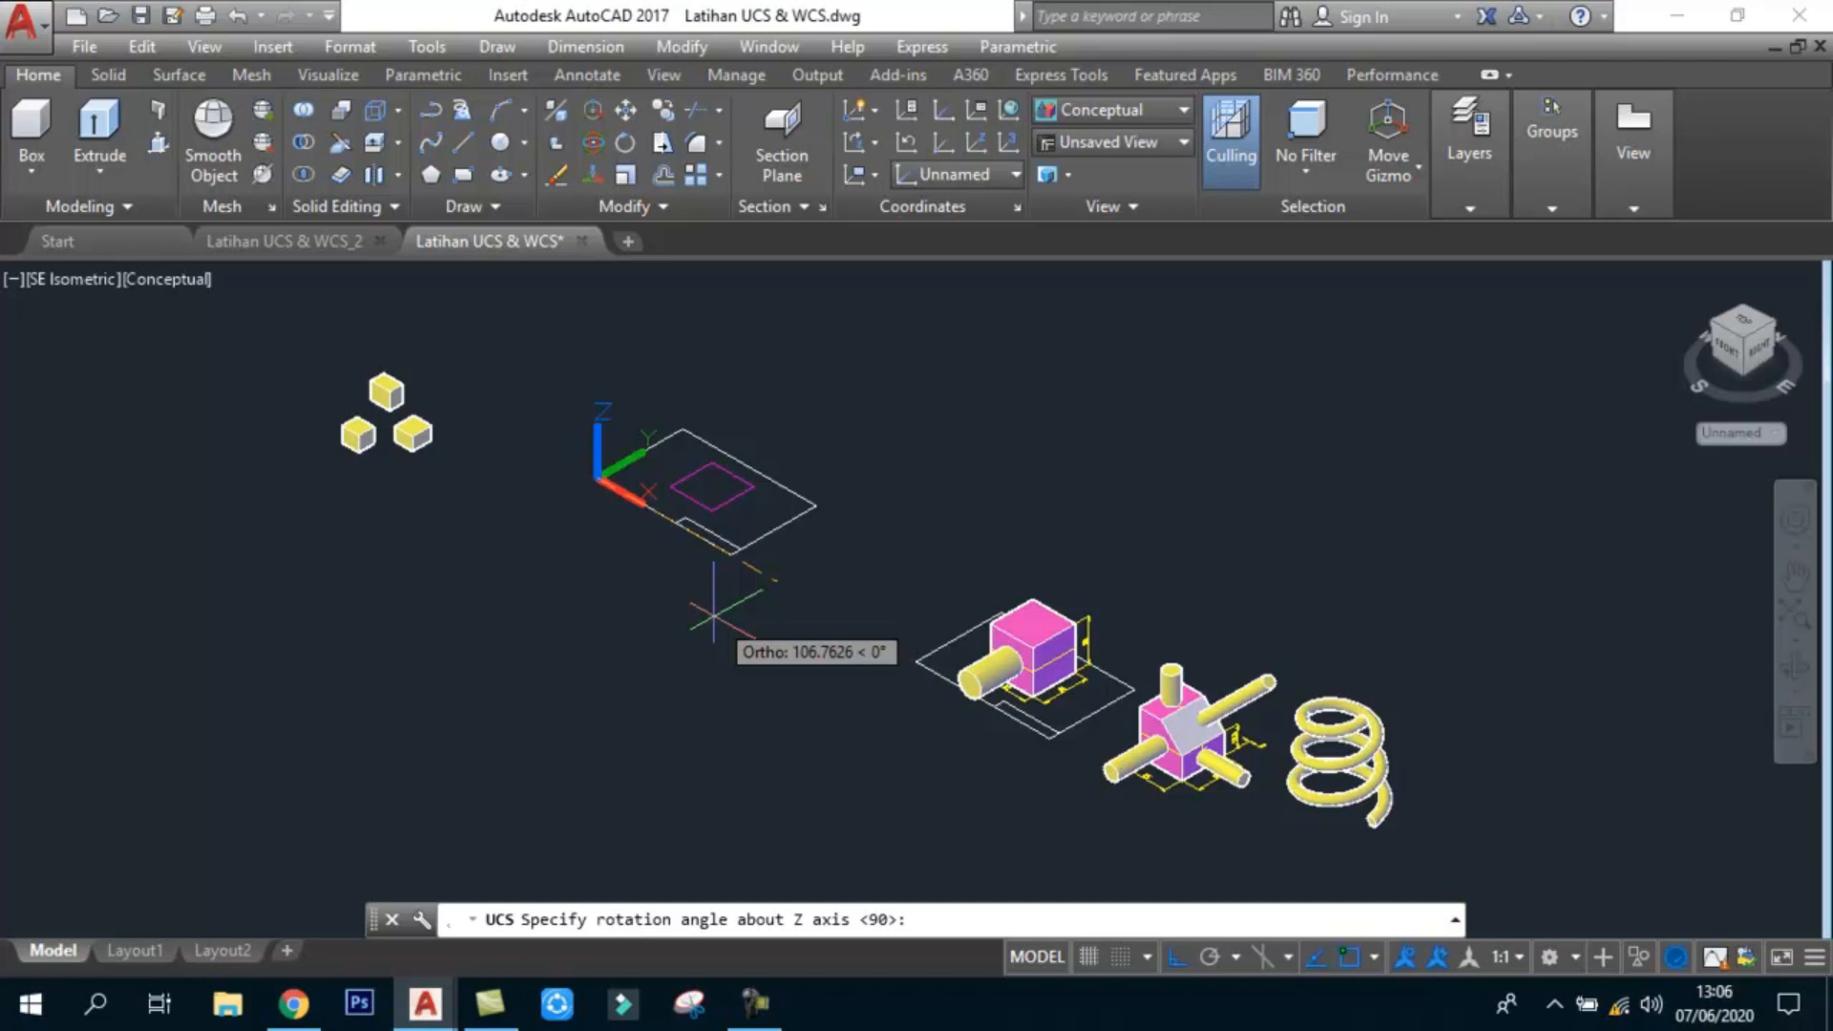
pyautogui.press('Escape')
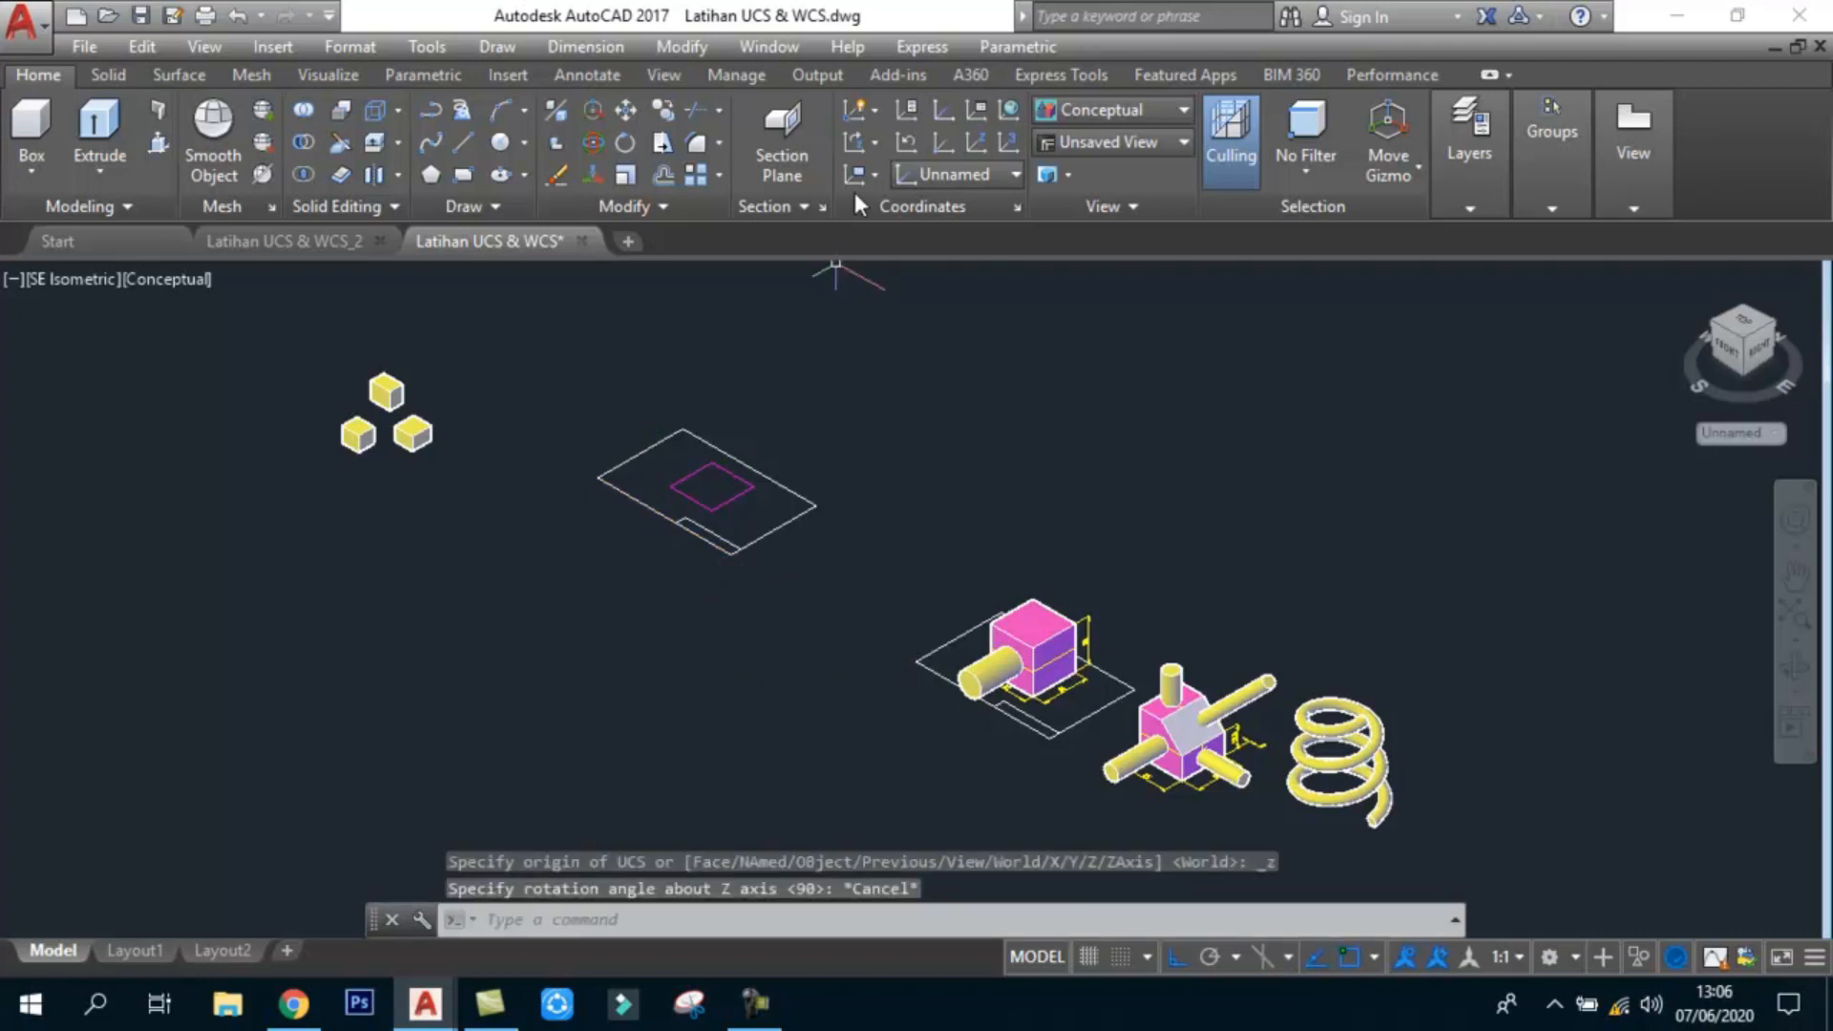
# Step: Align the UCS to the screen with the View option and to the top of the full pink cube with the Object option
pyautogui.click(879, 175)
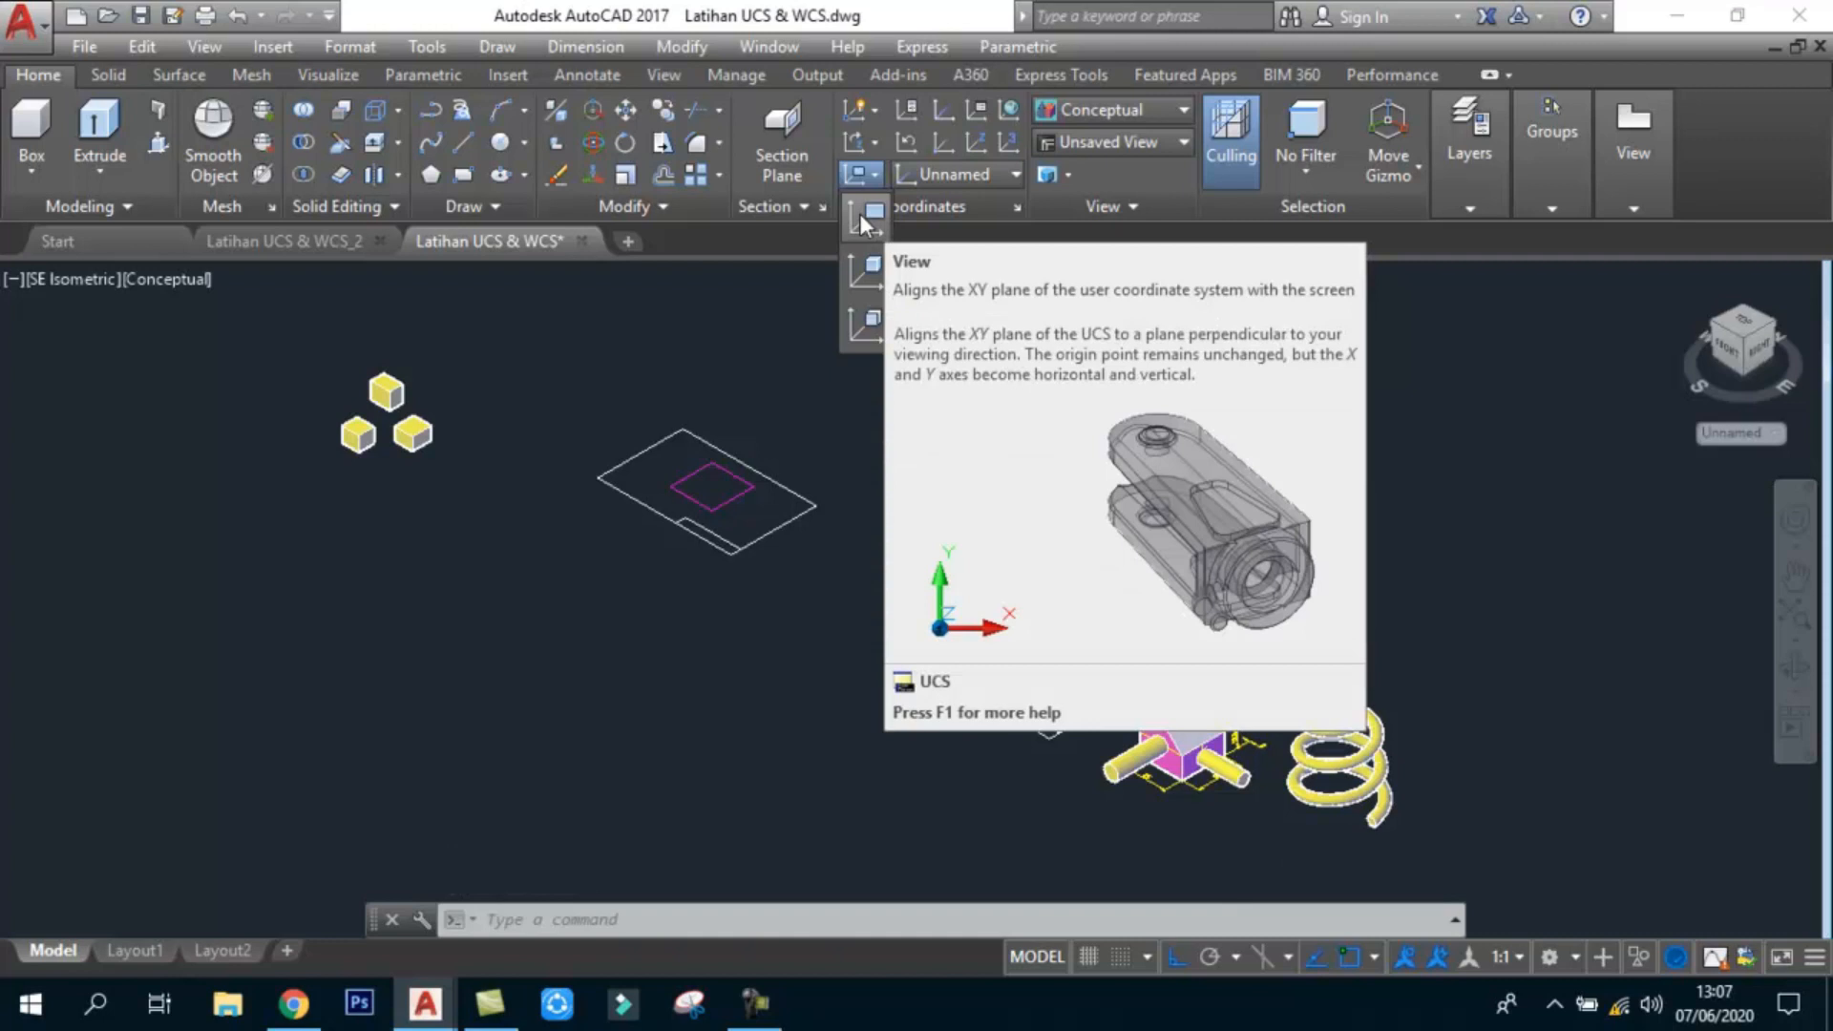
pyautogui.click(862, 214)
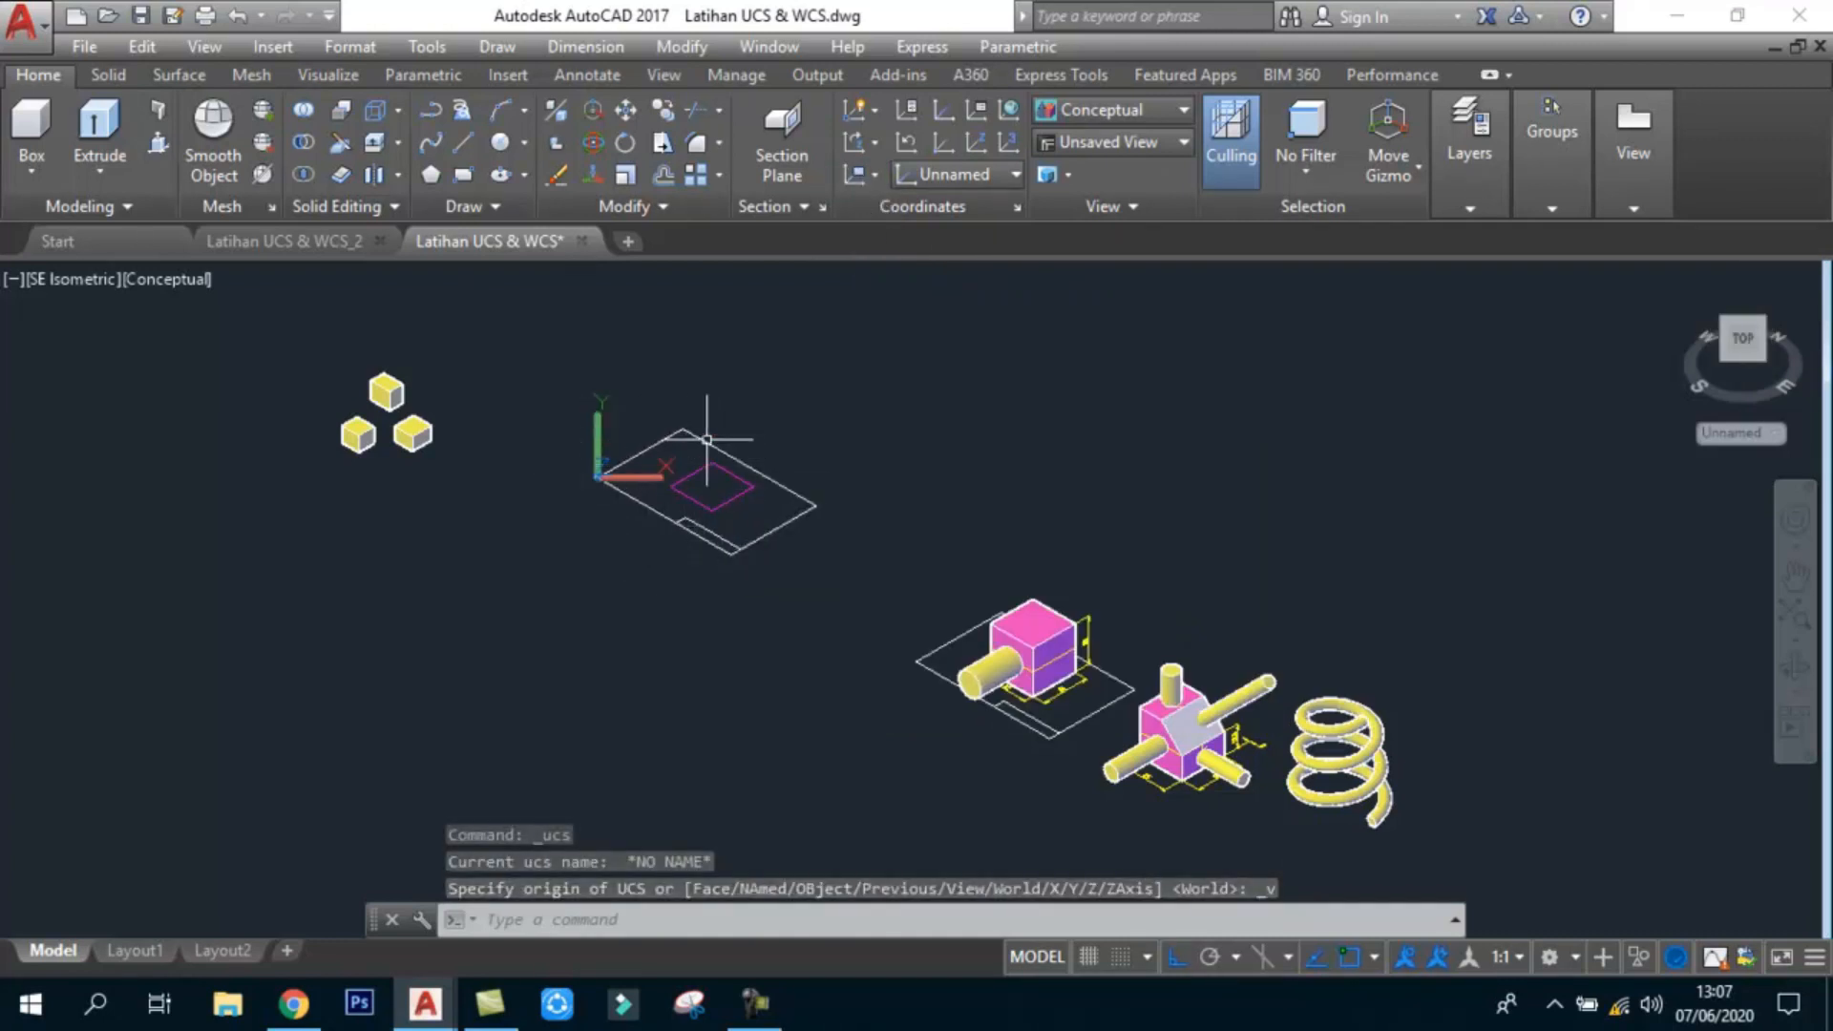
pyautogui.click(877, 175)
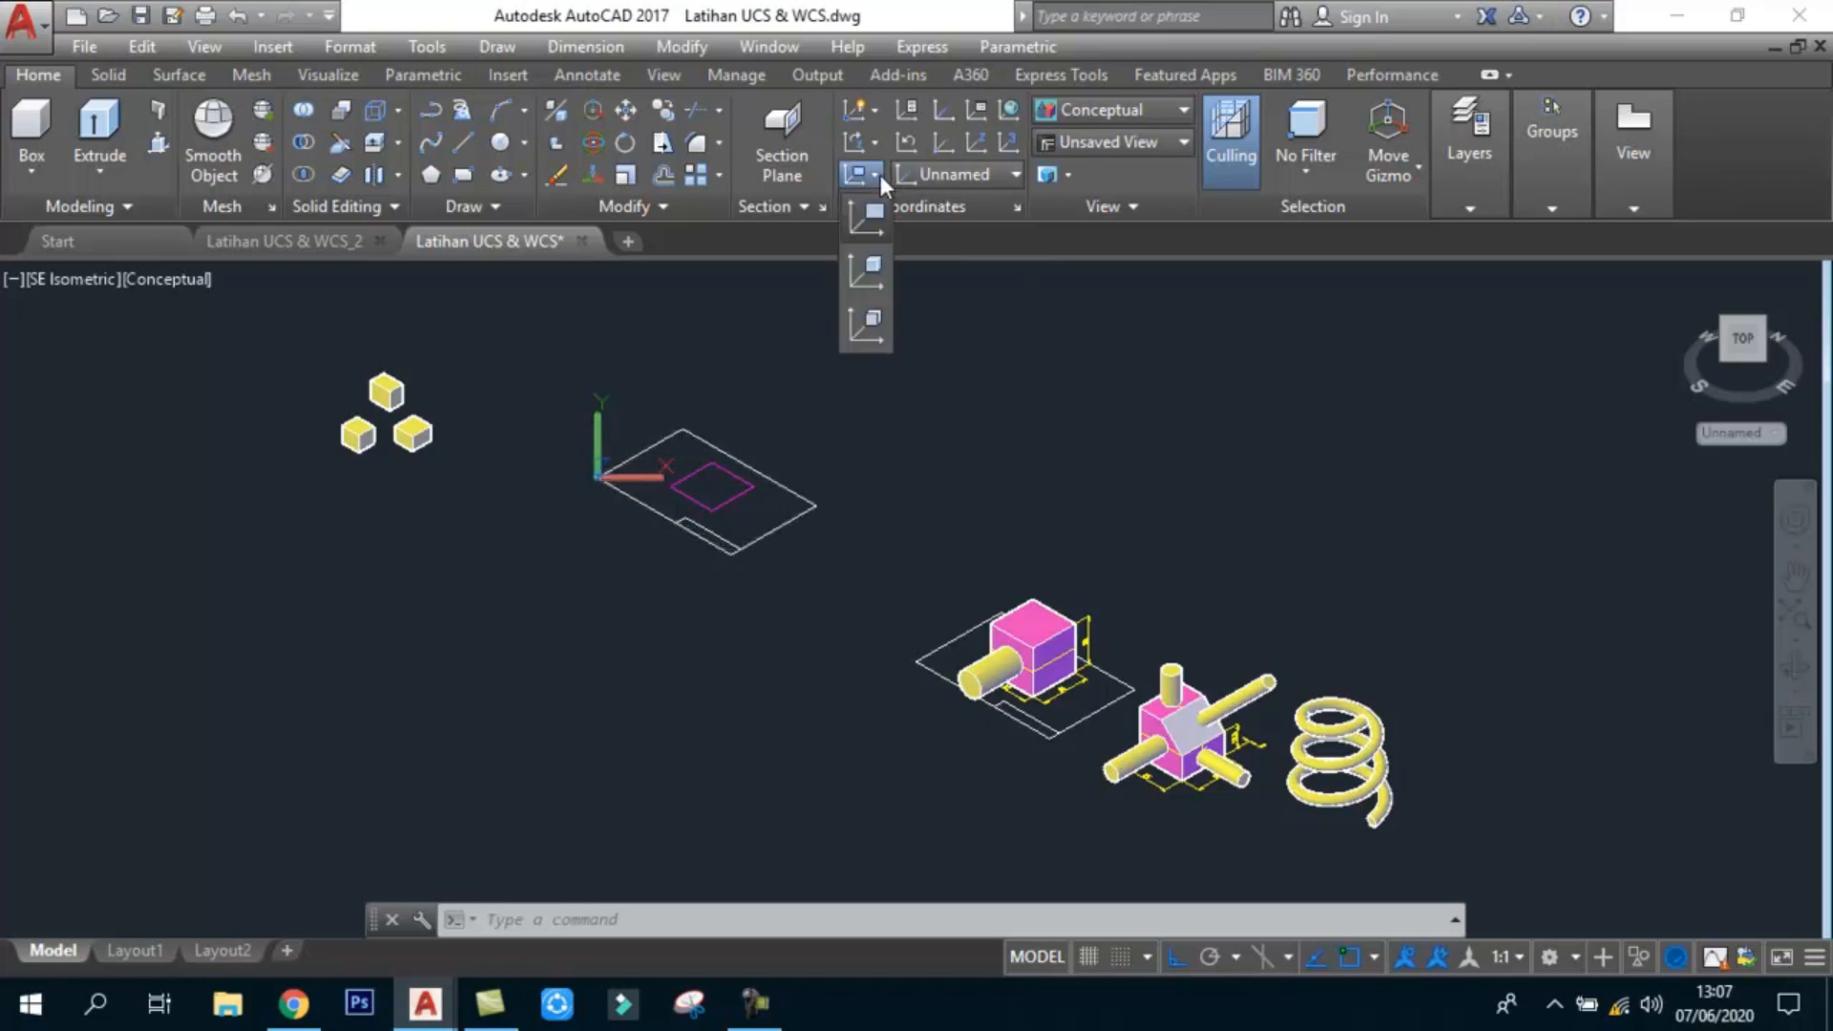
pyautogui.click(869, 277)
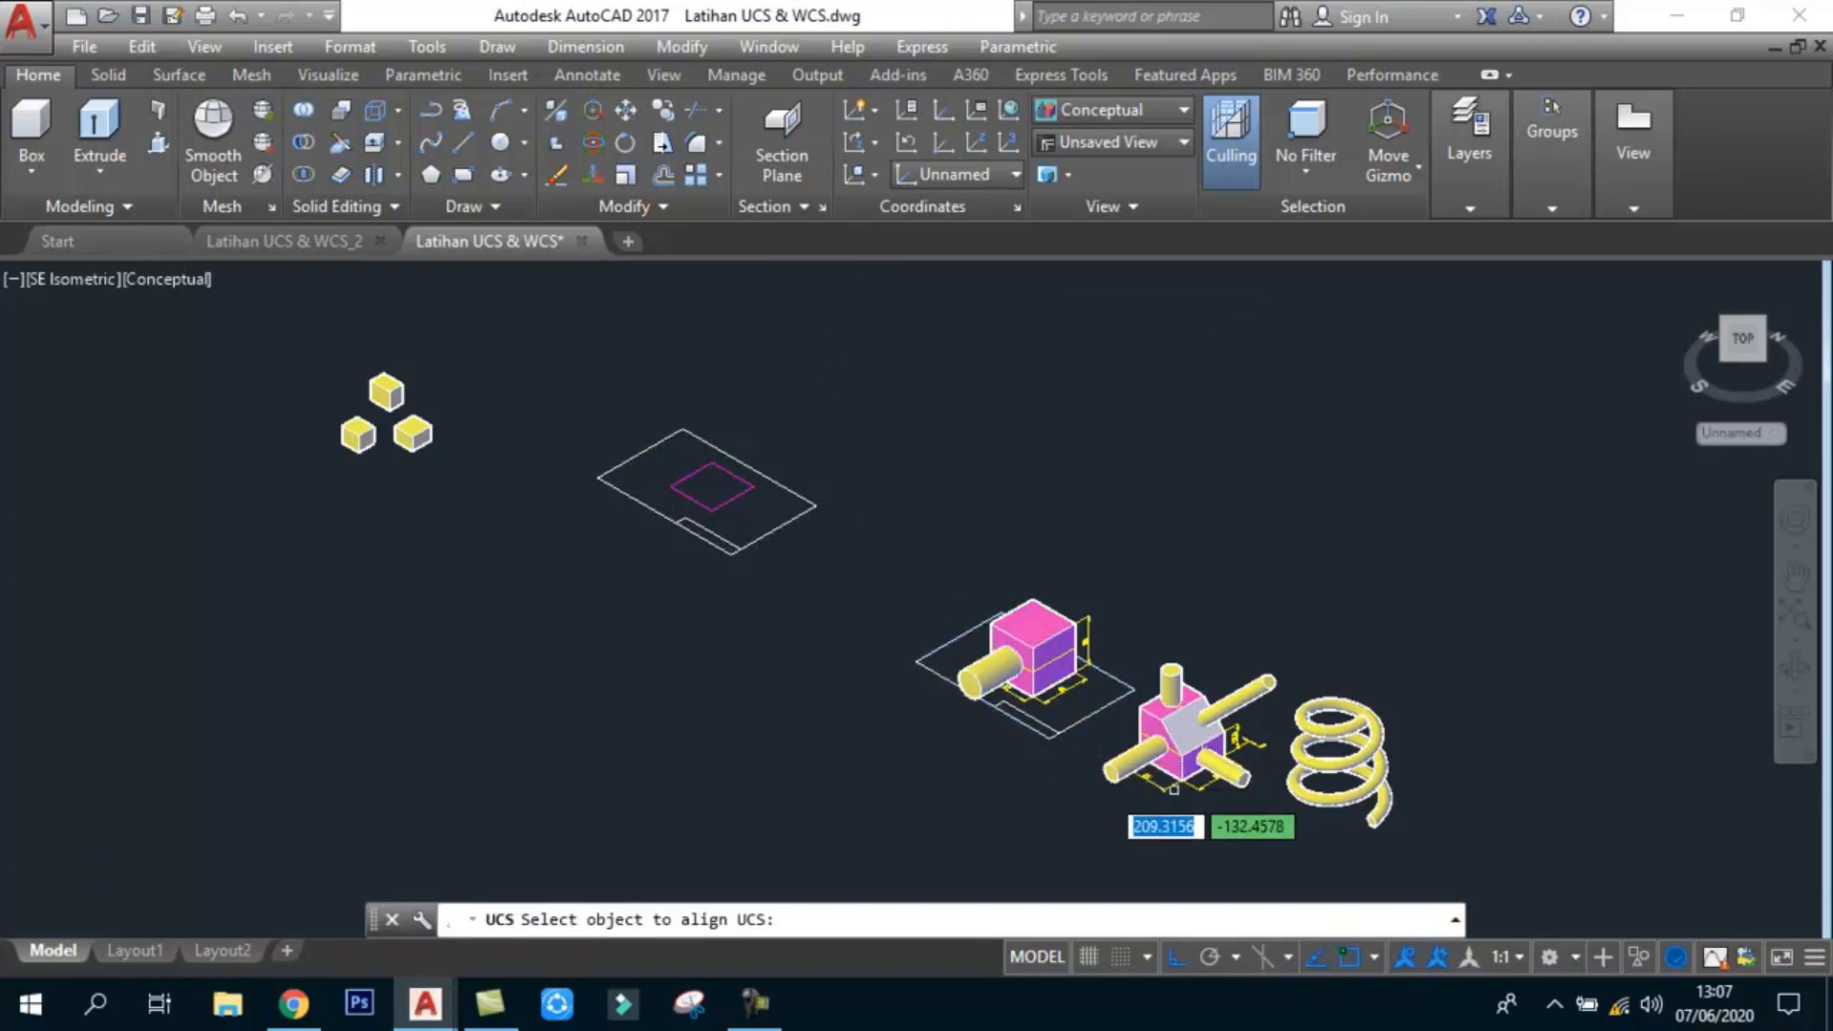
pyautogui.scroll(2, 1239, 778)
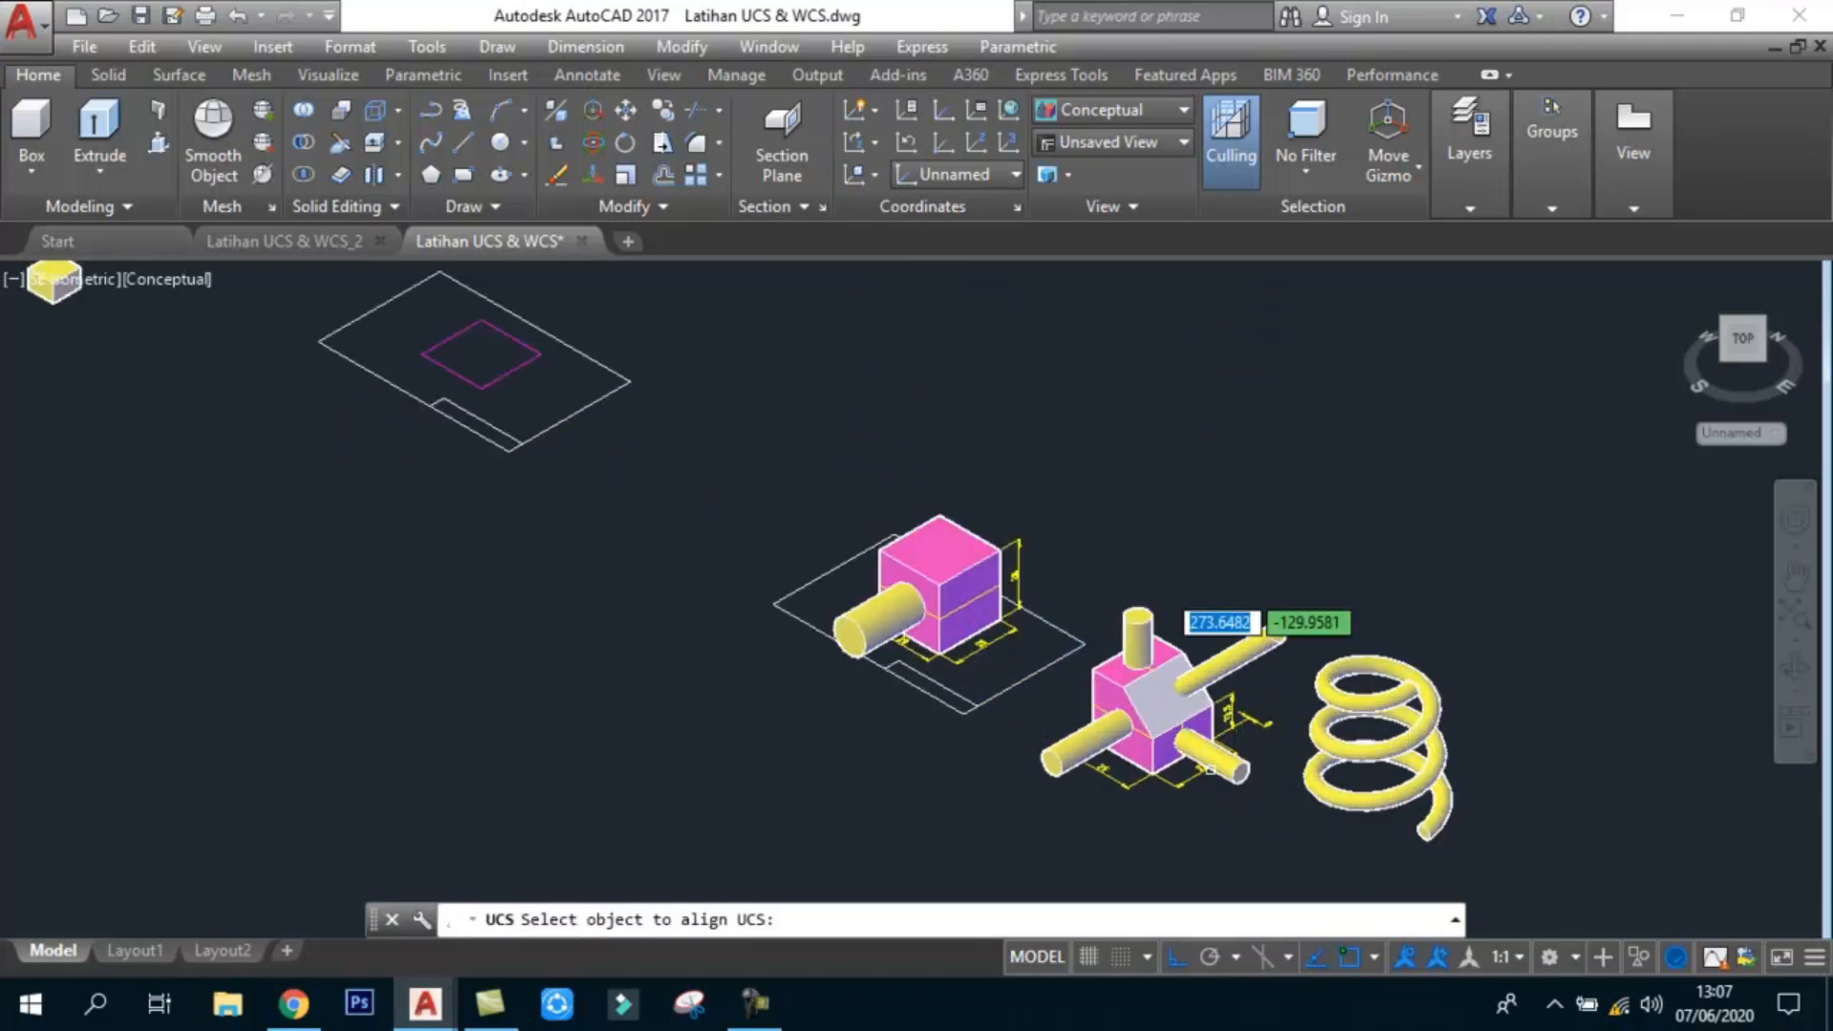
pyautogui.scroll(2, 1207, 767)
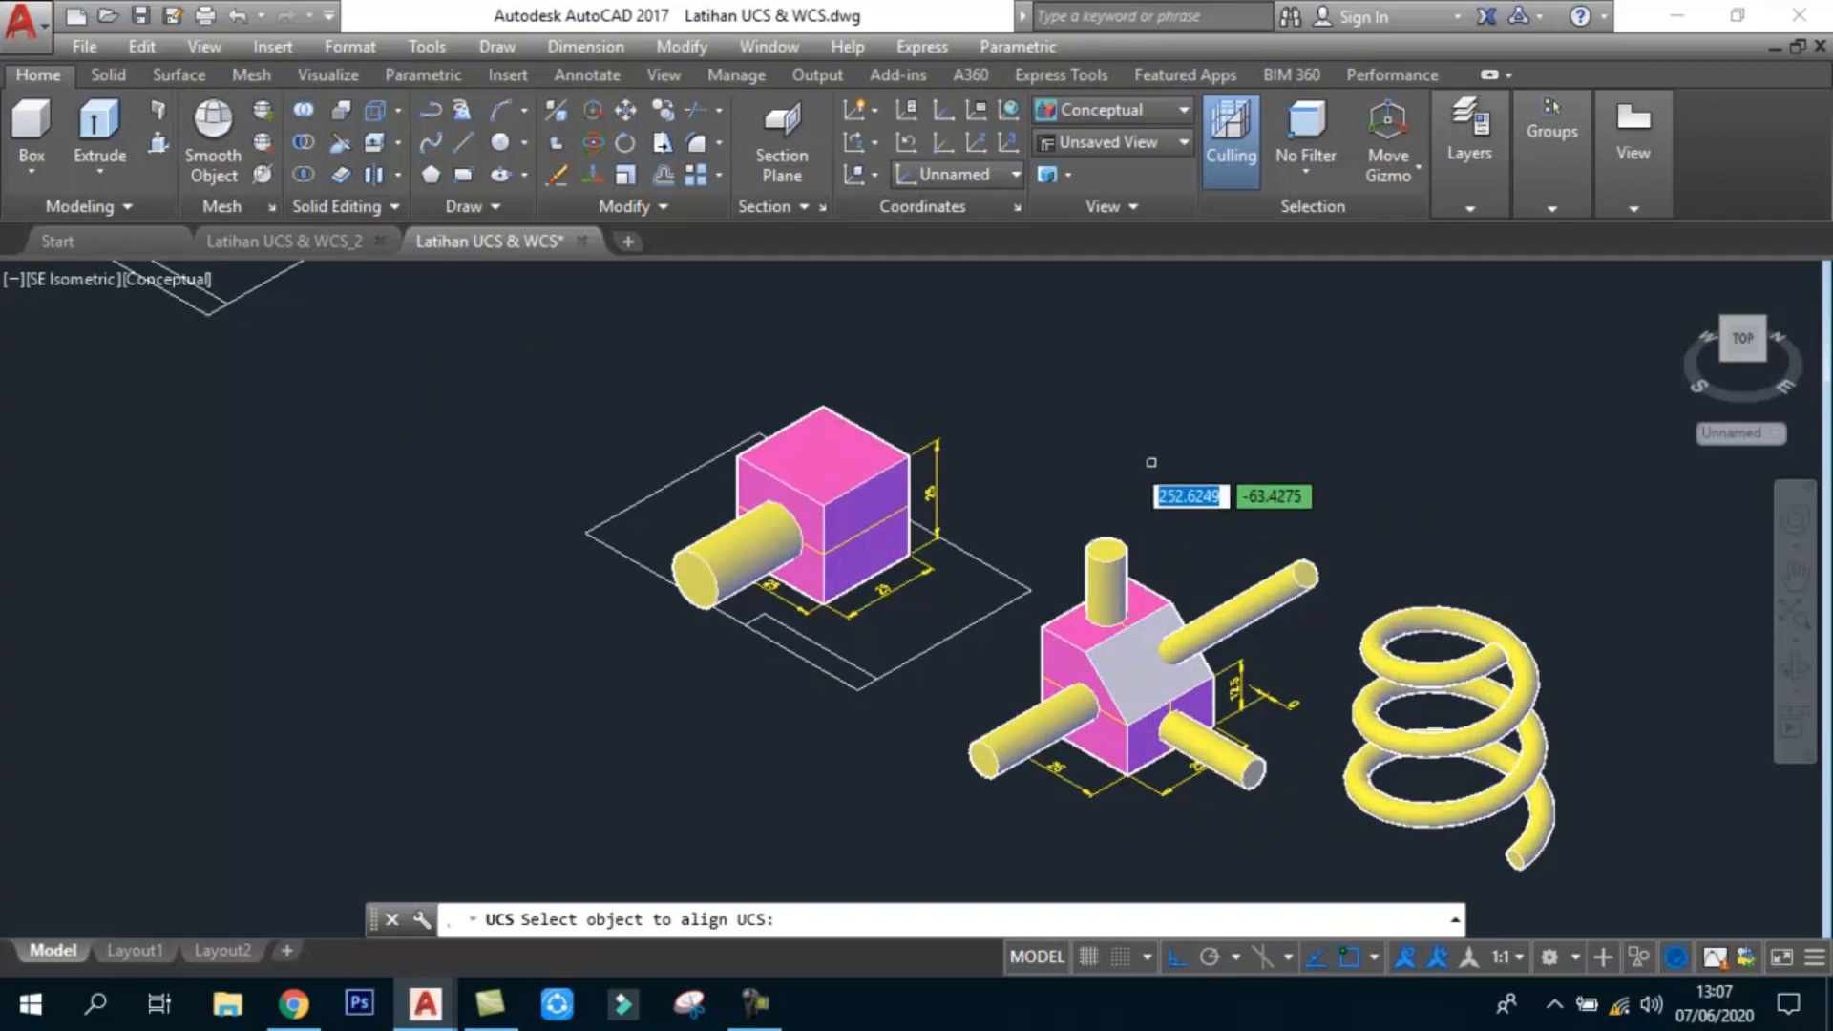
pyautogui.scroll(2, 941, 391)
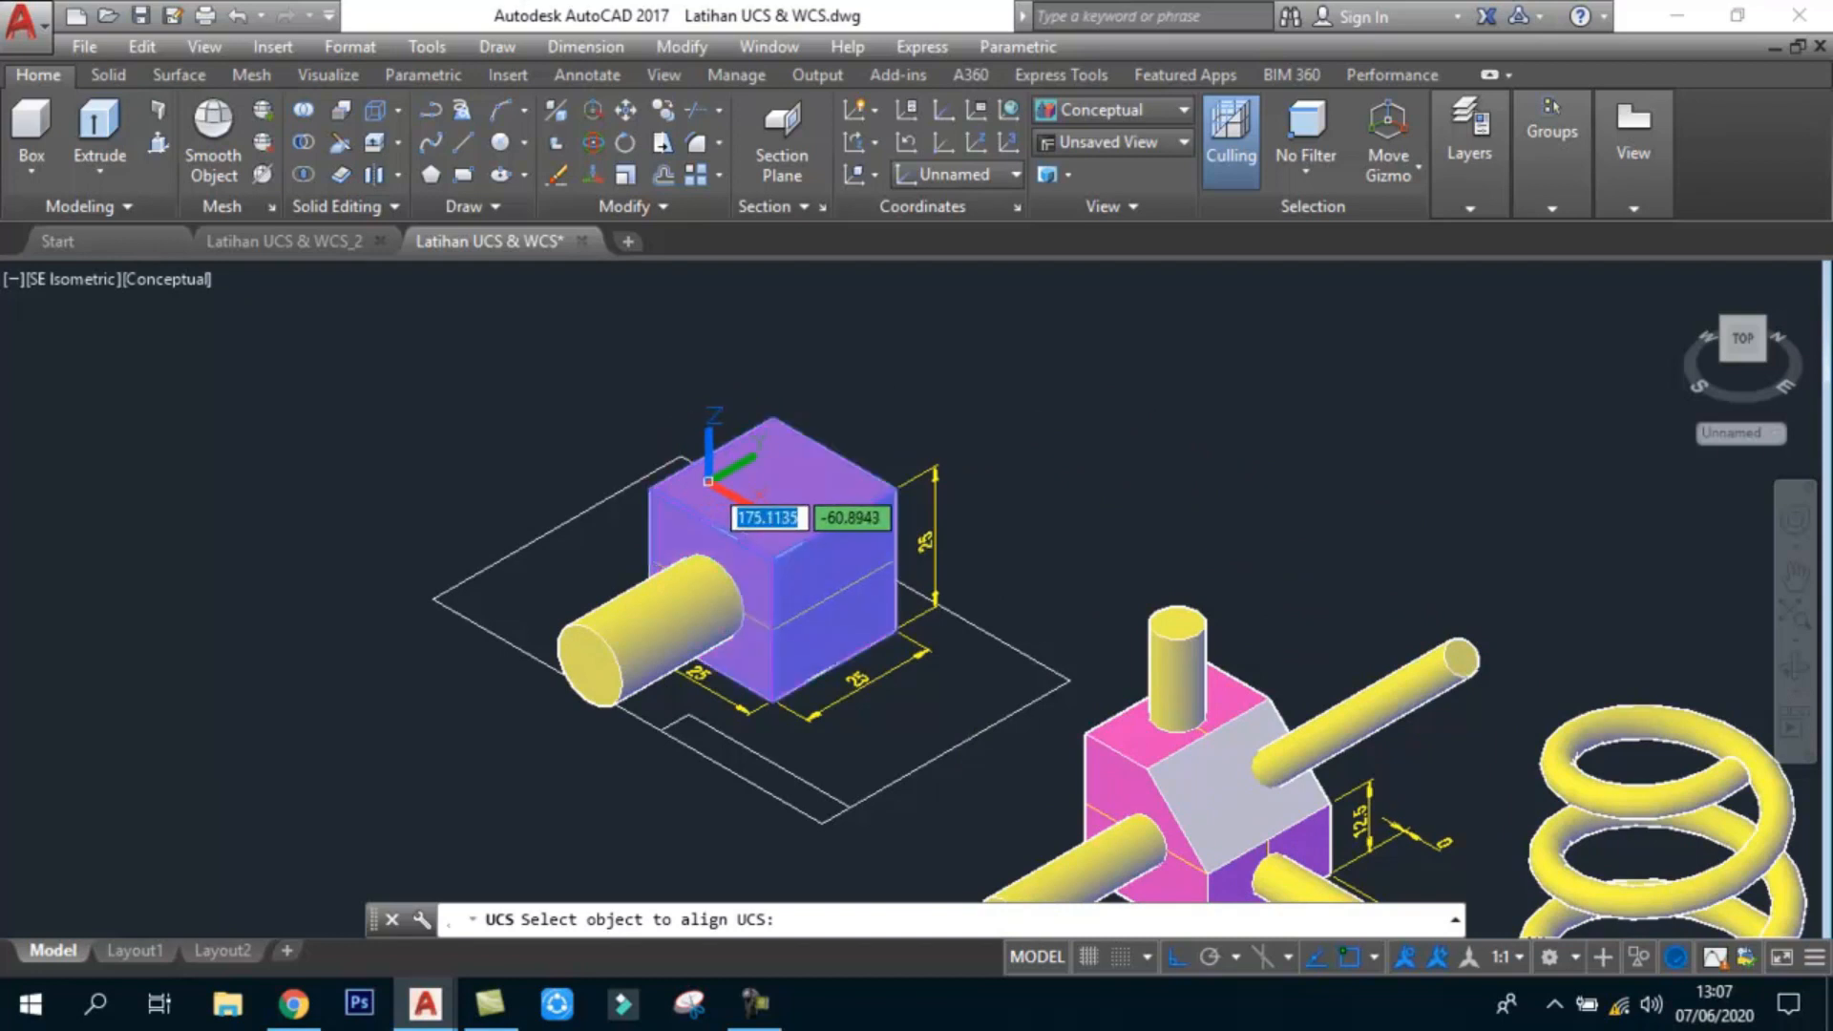
pyautogui.click(772, 522)
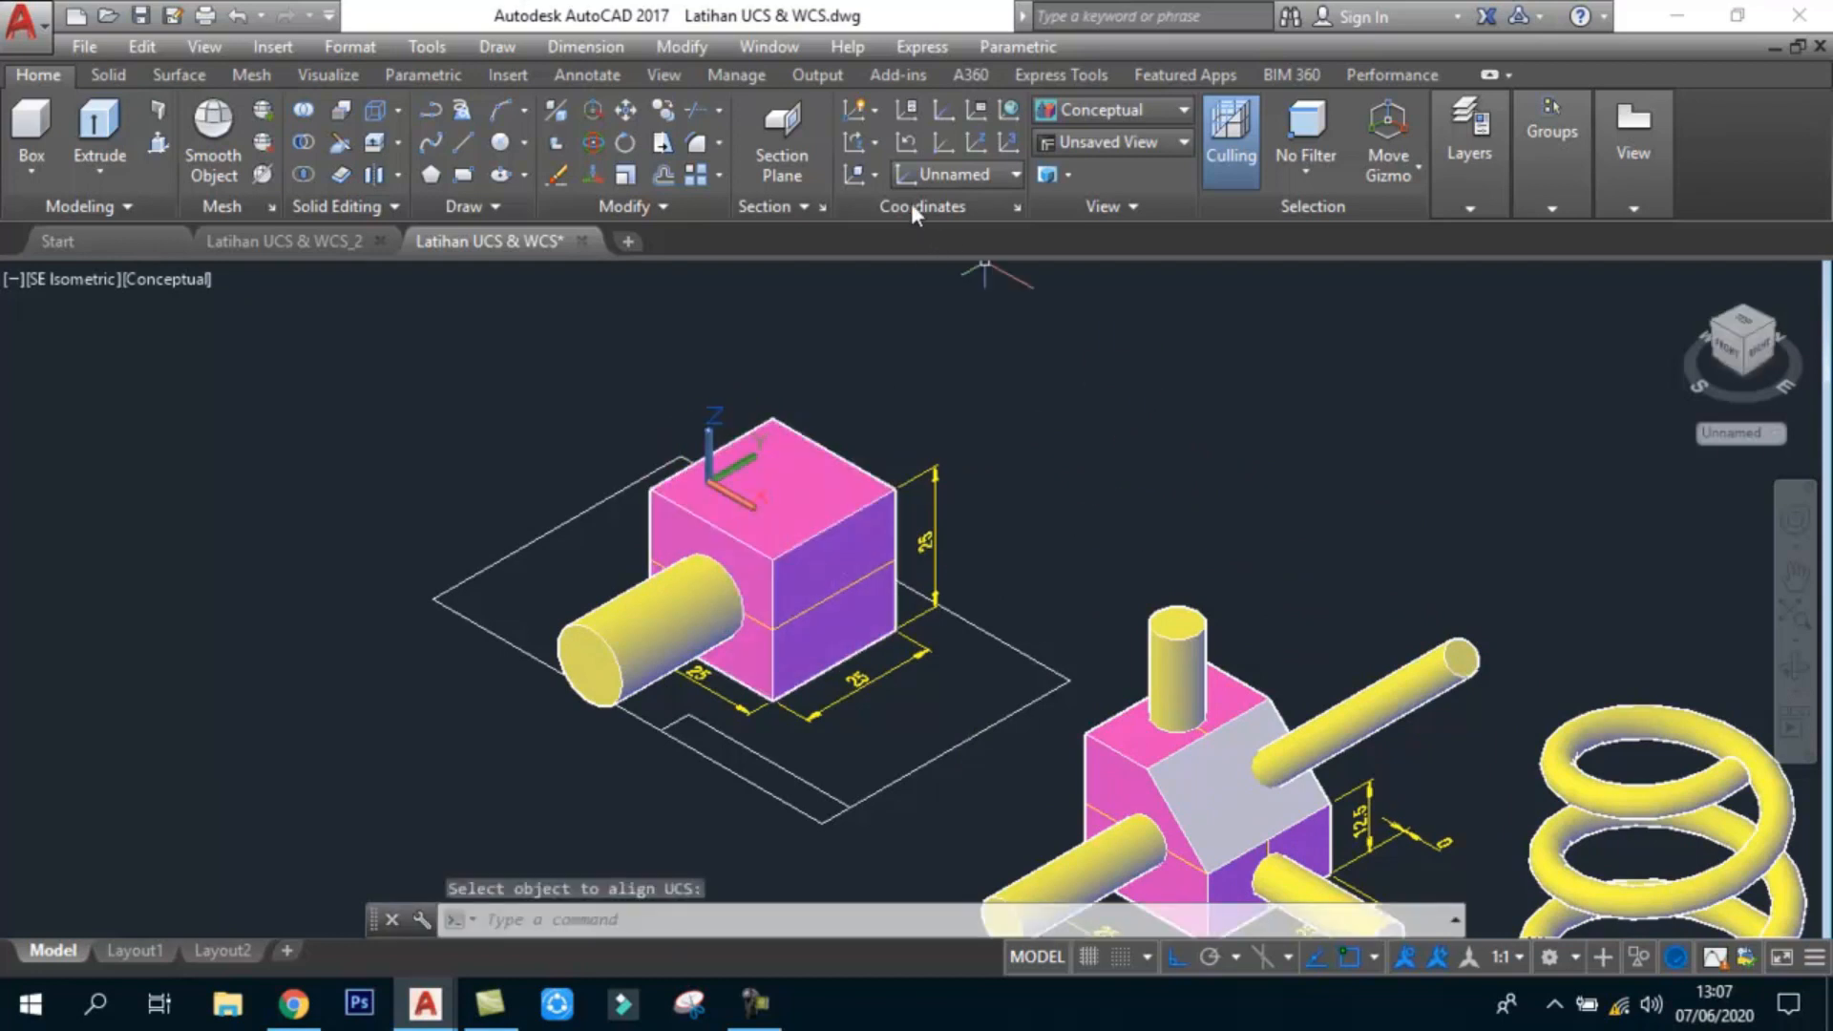
# Step: Align the UCS to the sloped grey face of the cut block with the Face option and accept the orientation
pyautogui.click(874, 176)
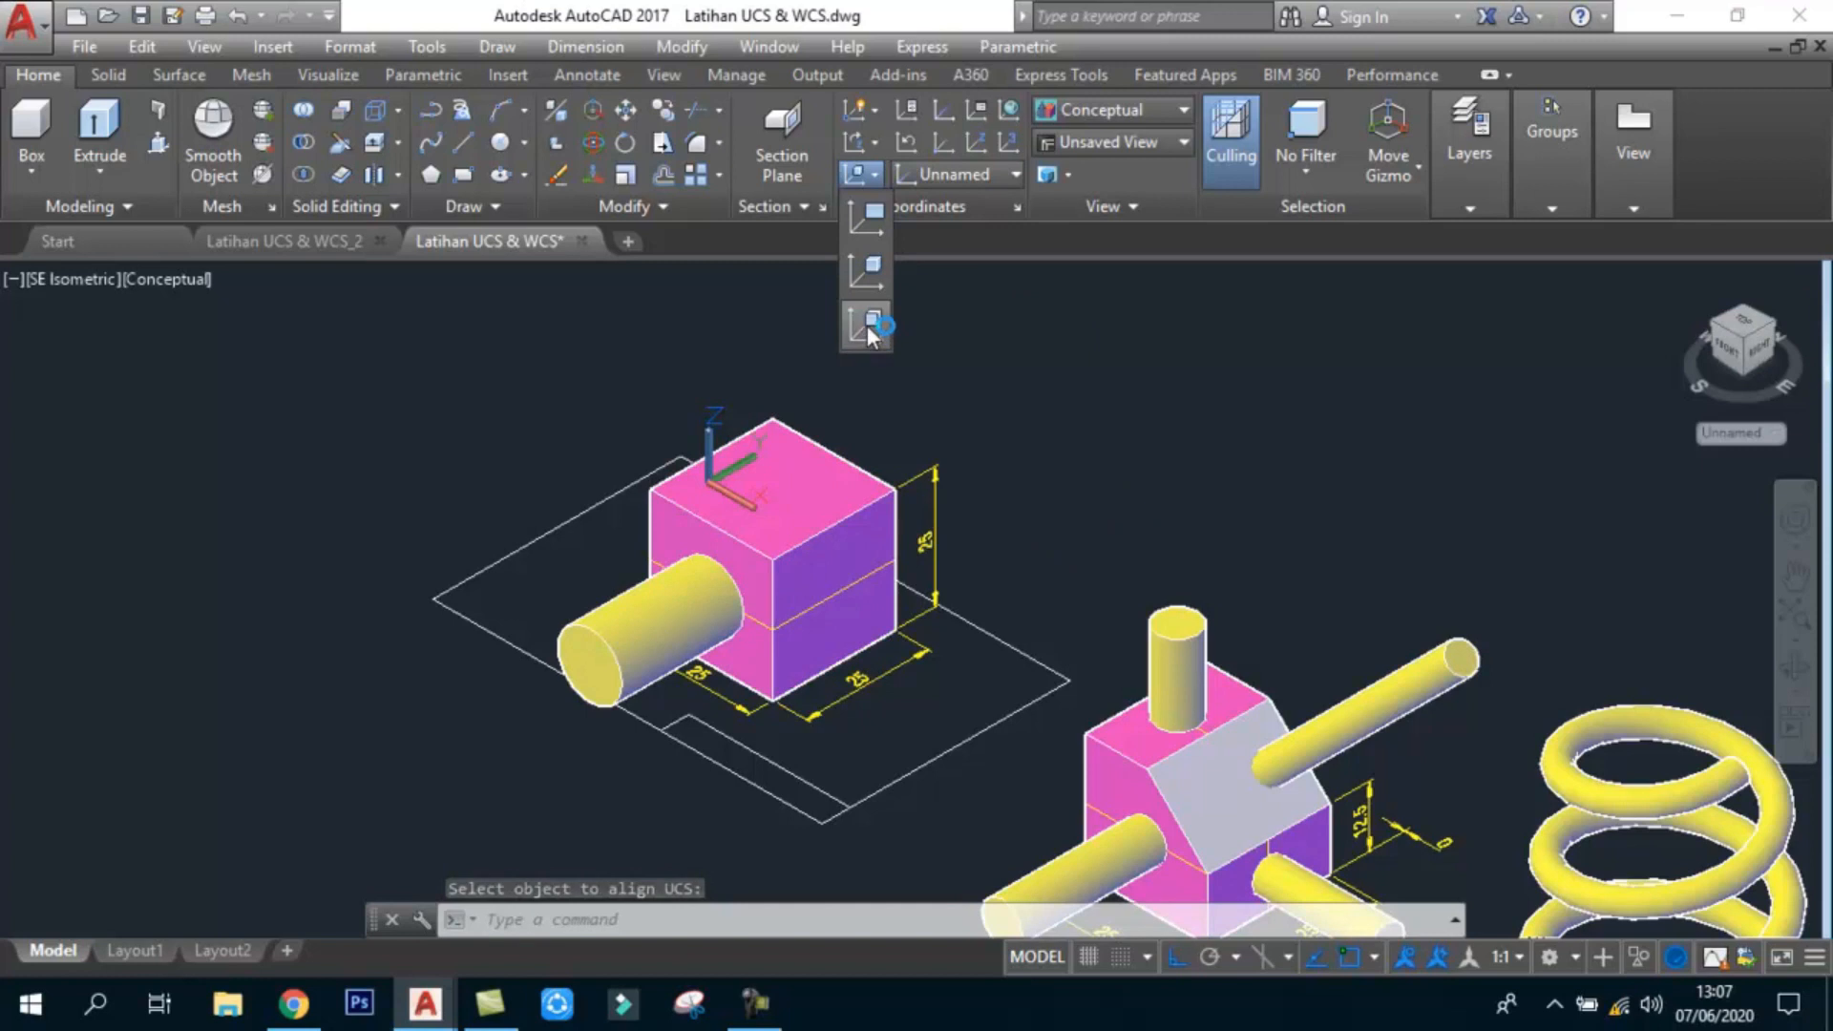
pyautogui.click(867, 325)
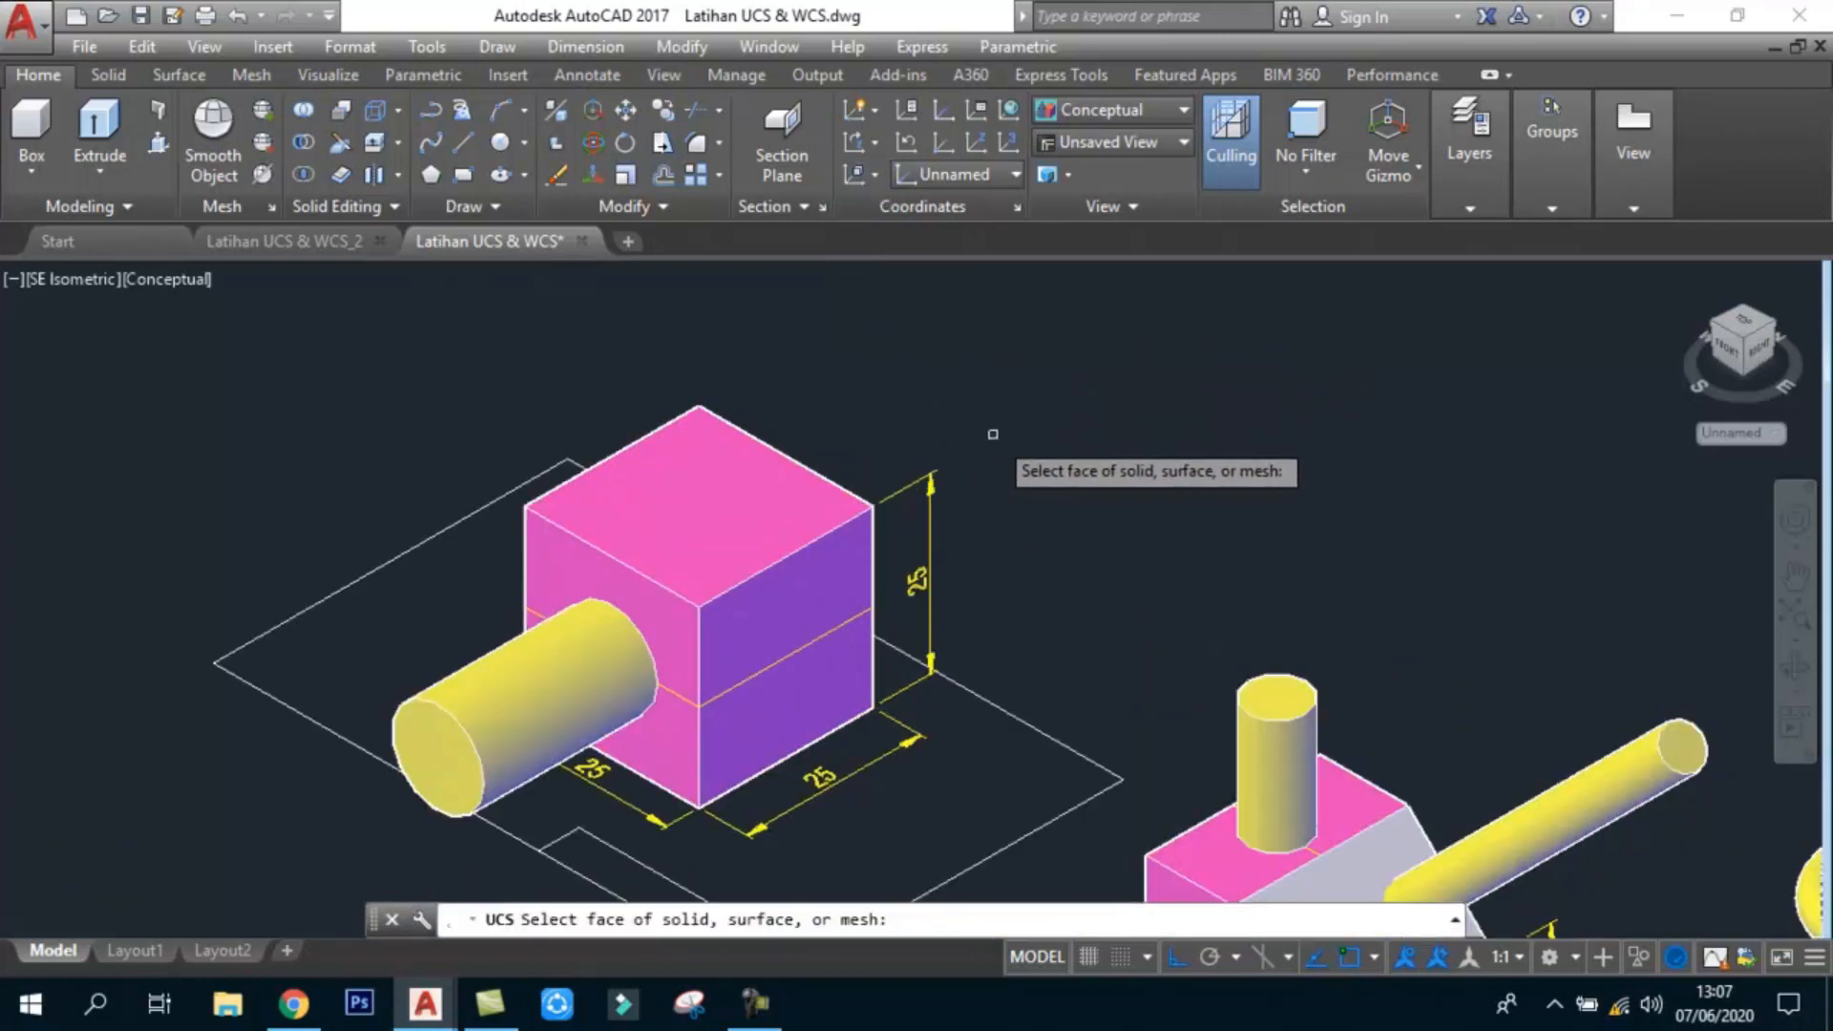
pyautogui.scroll(-3, 994, 433)
pyautogui.moveTo(1051, 485); pyautogui.dragTo(1004, 423, button='middle')
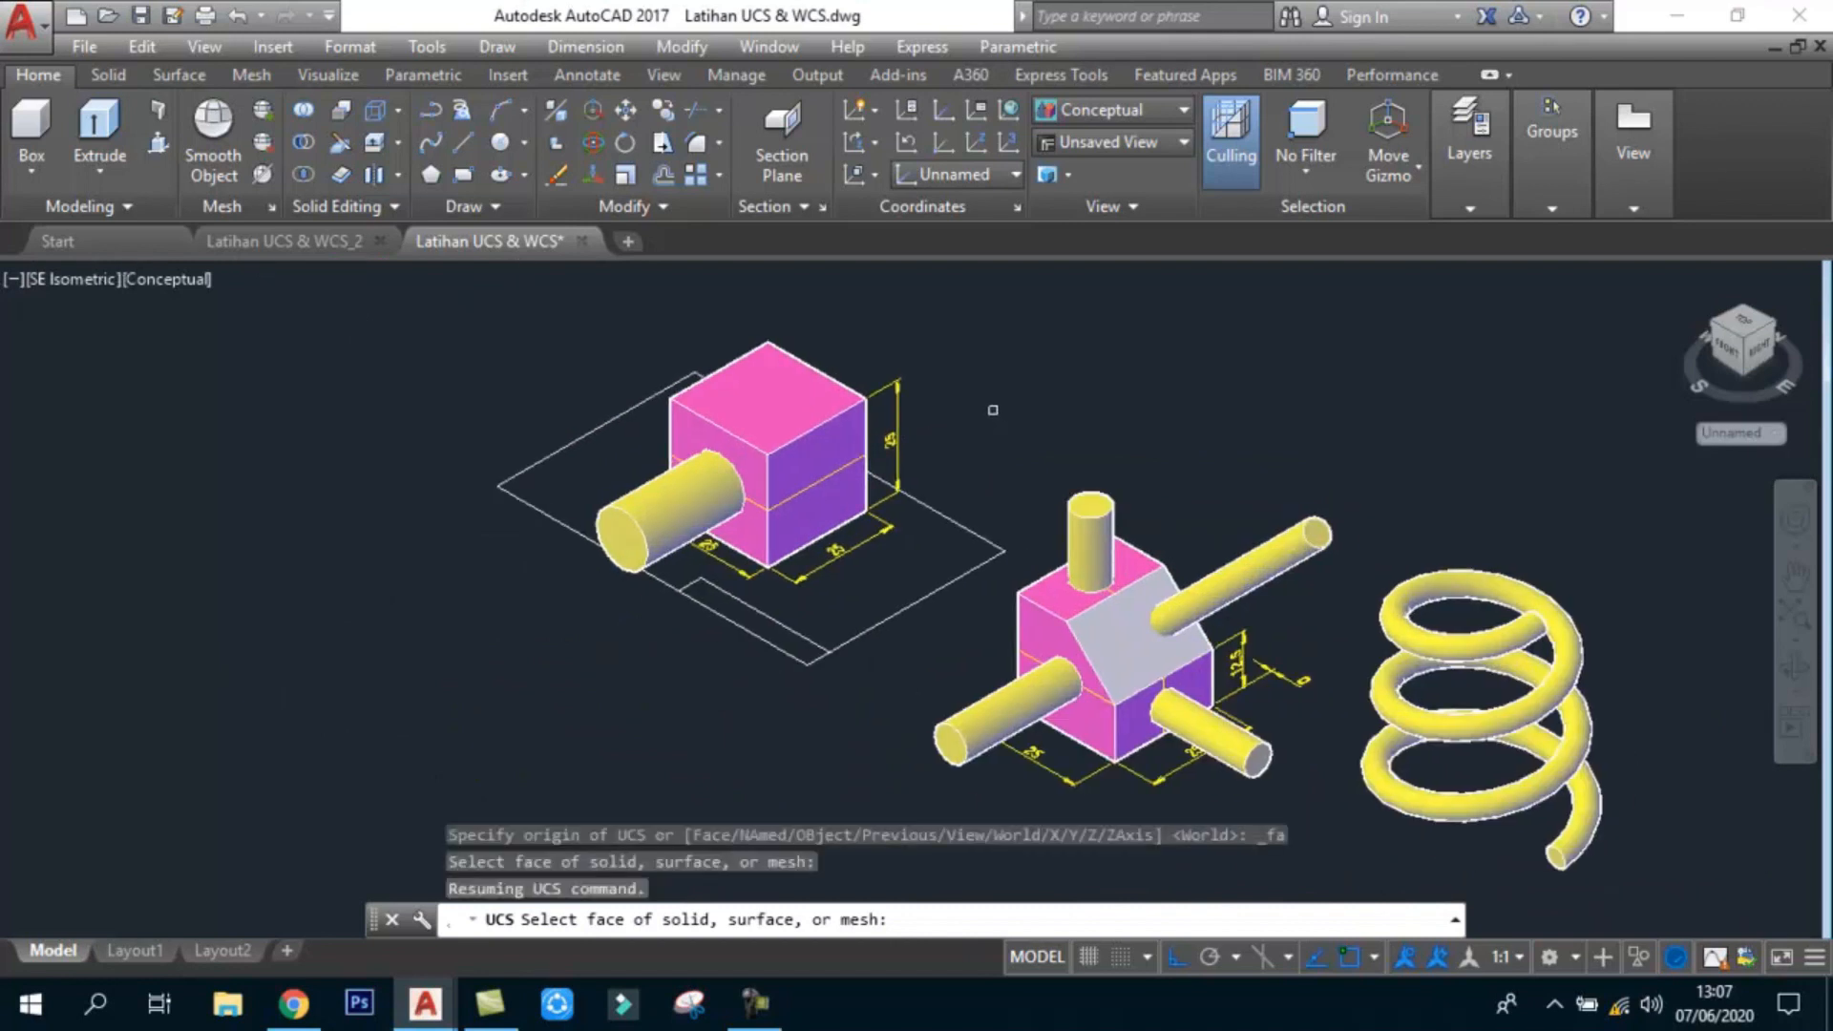
pyautogui.scroll(2, 1096, 425)
pyautogui.moveTo(1162, 426); pyautogui.dragTo(1136, 388, button='middle')
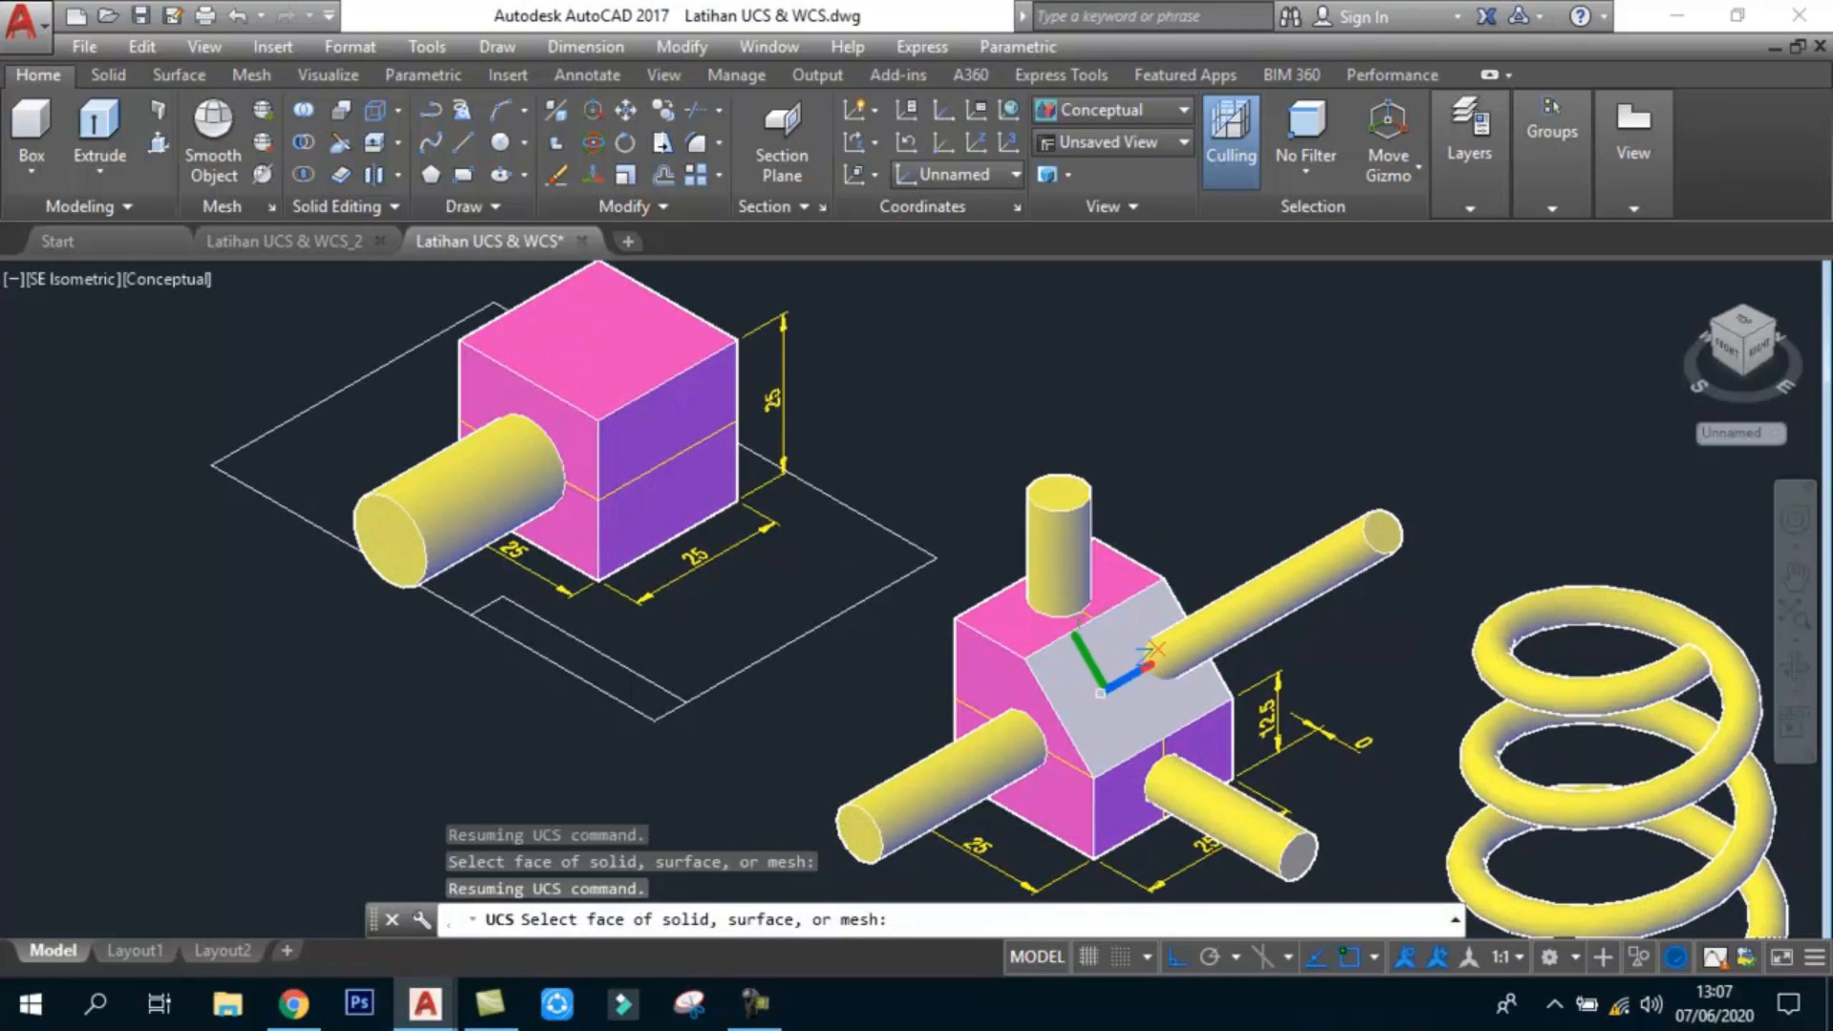
pyautogui.scroll(2, 1089, 674)
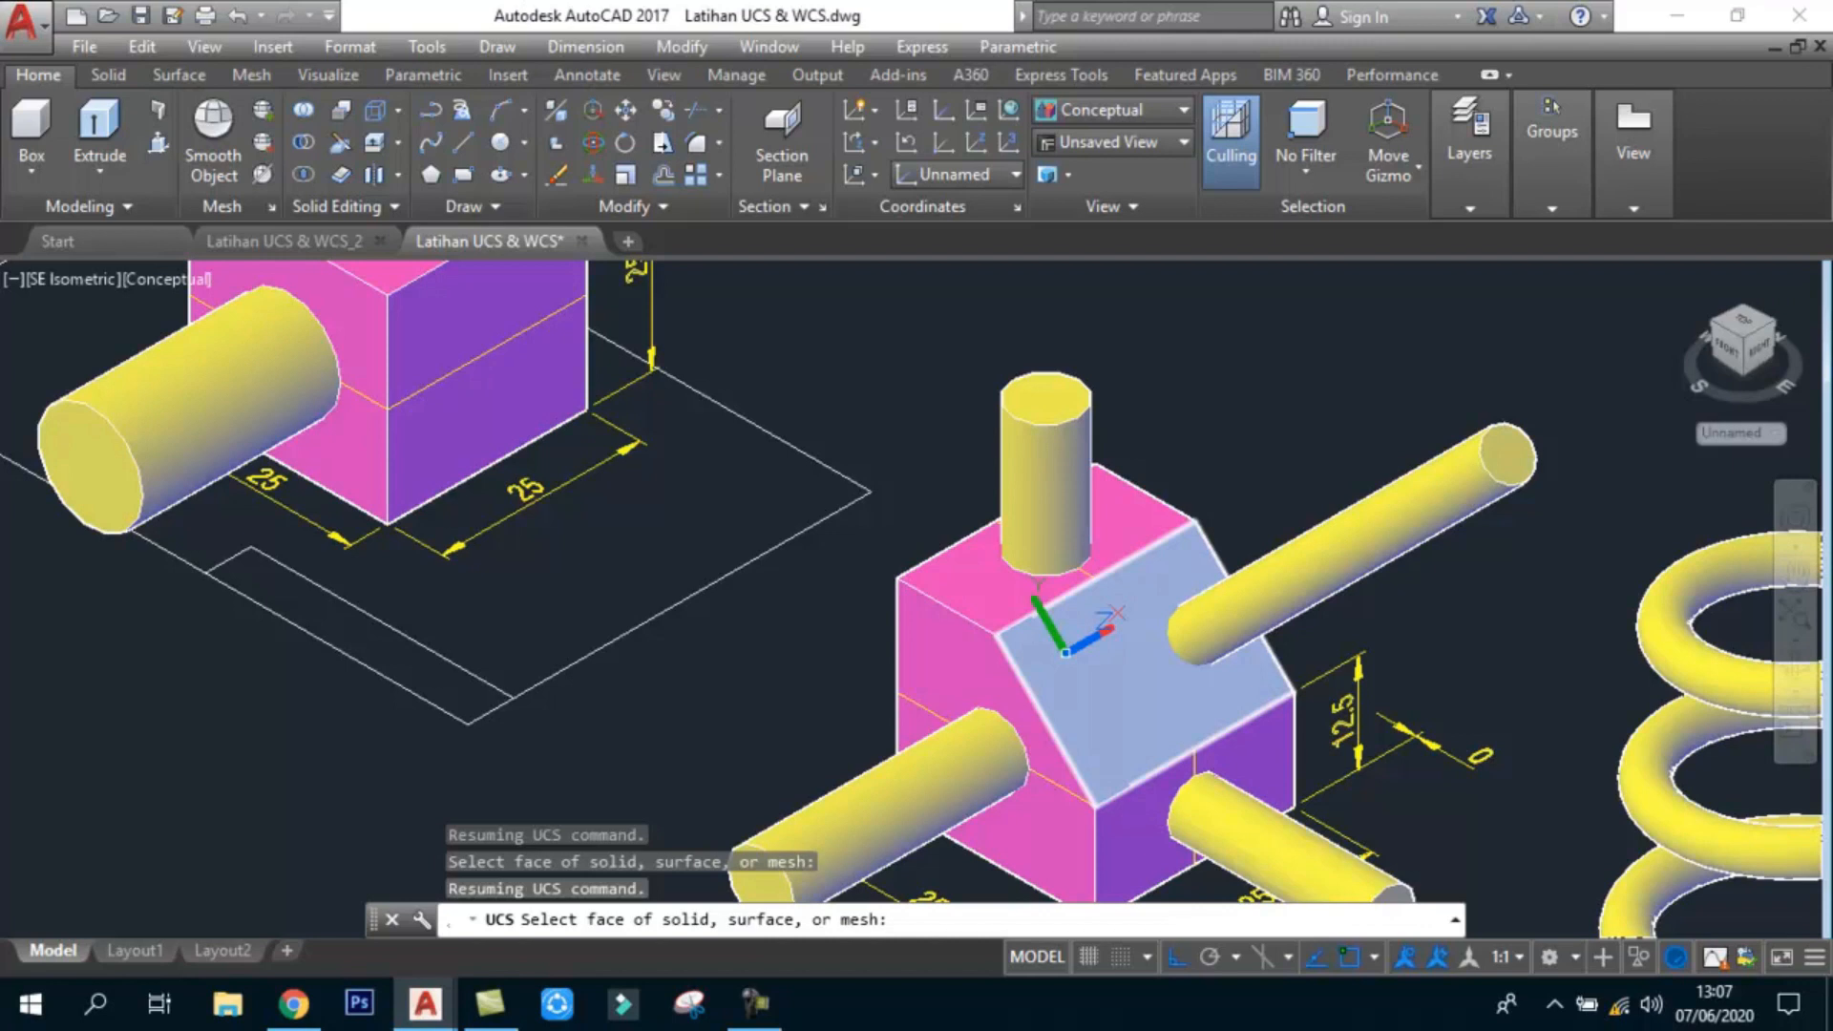
pyautogui.click(1065, 652)
pyautogui.click(1156, 730)
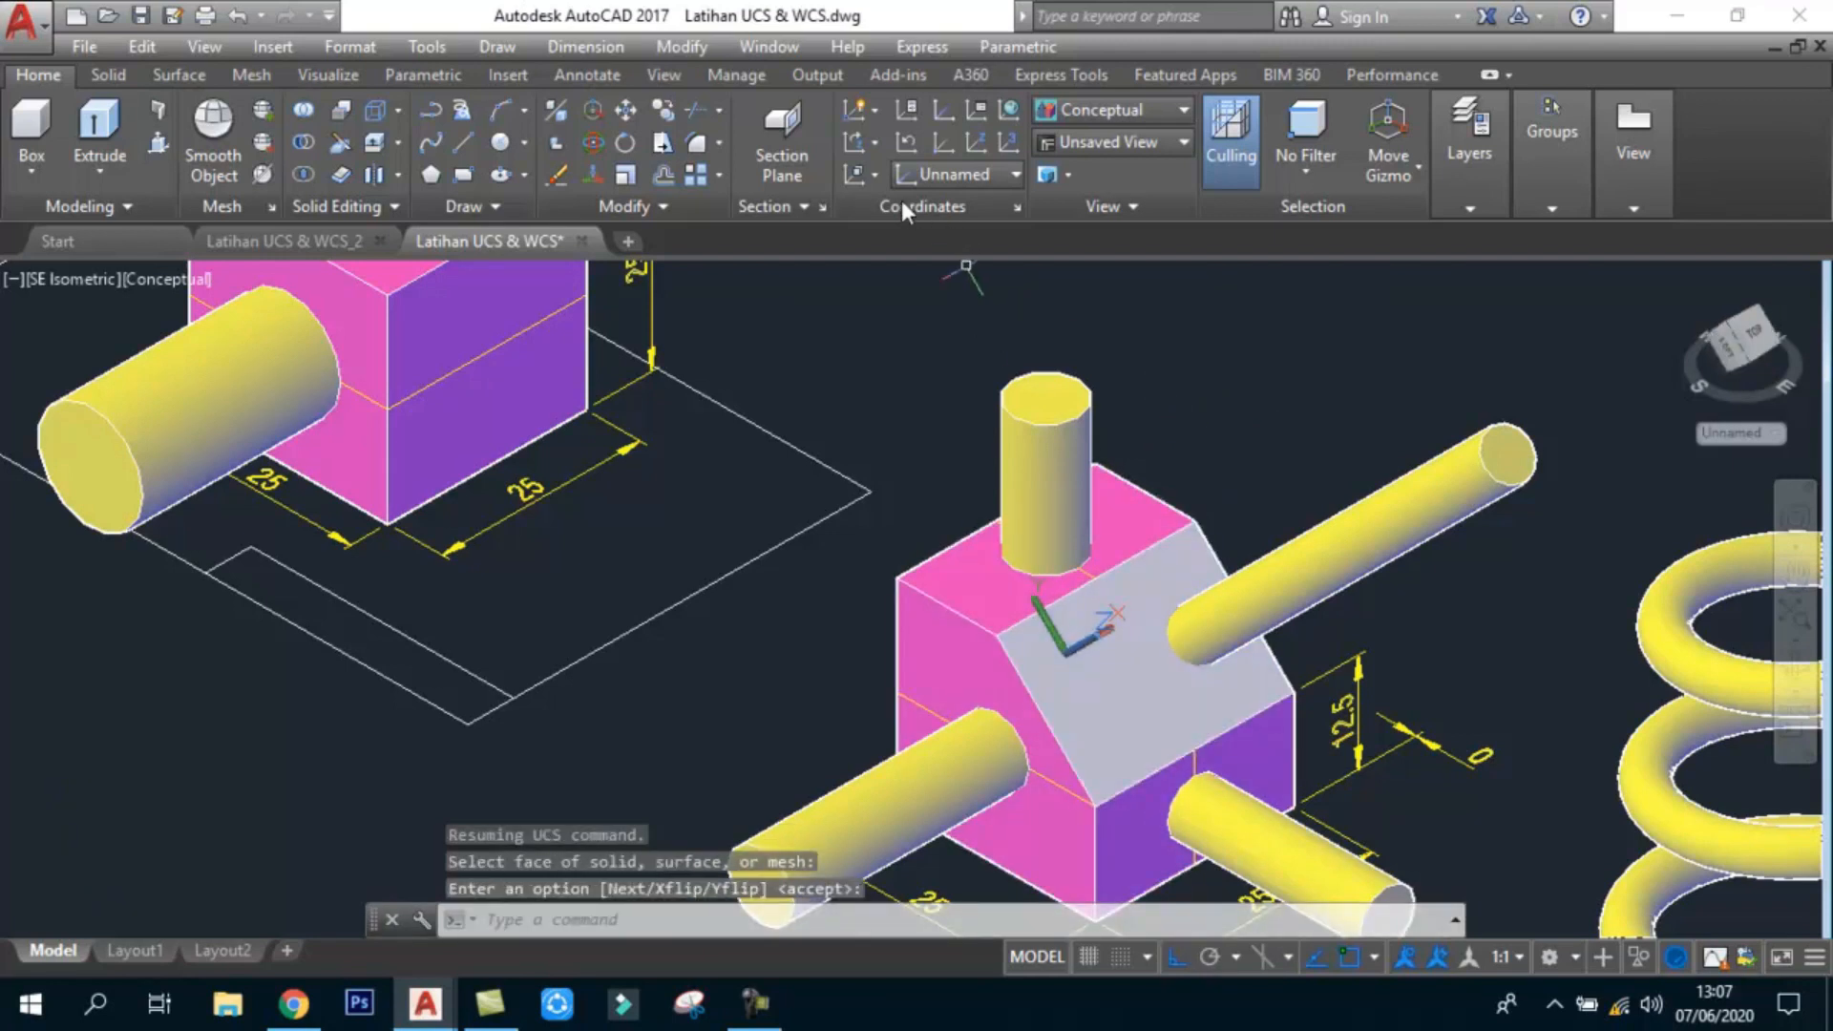
# Step: Open the UCS icon properties, try the 2D style, return to 3D and keep the line width at 1
pyautogui.click(915, 112)
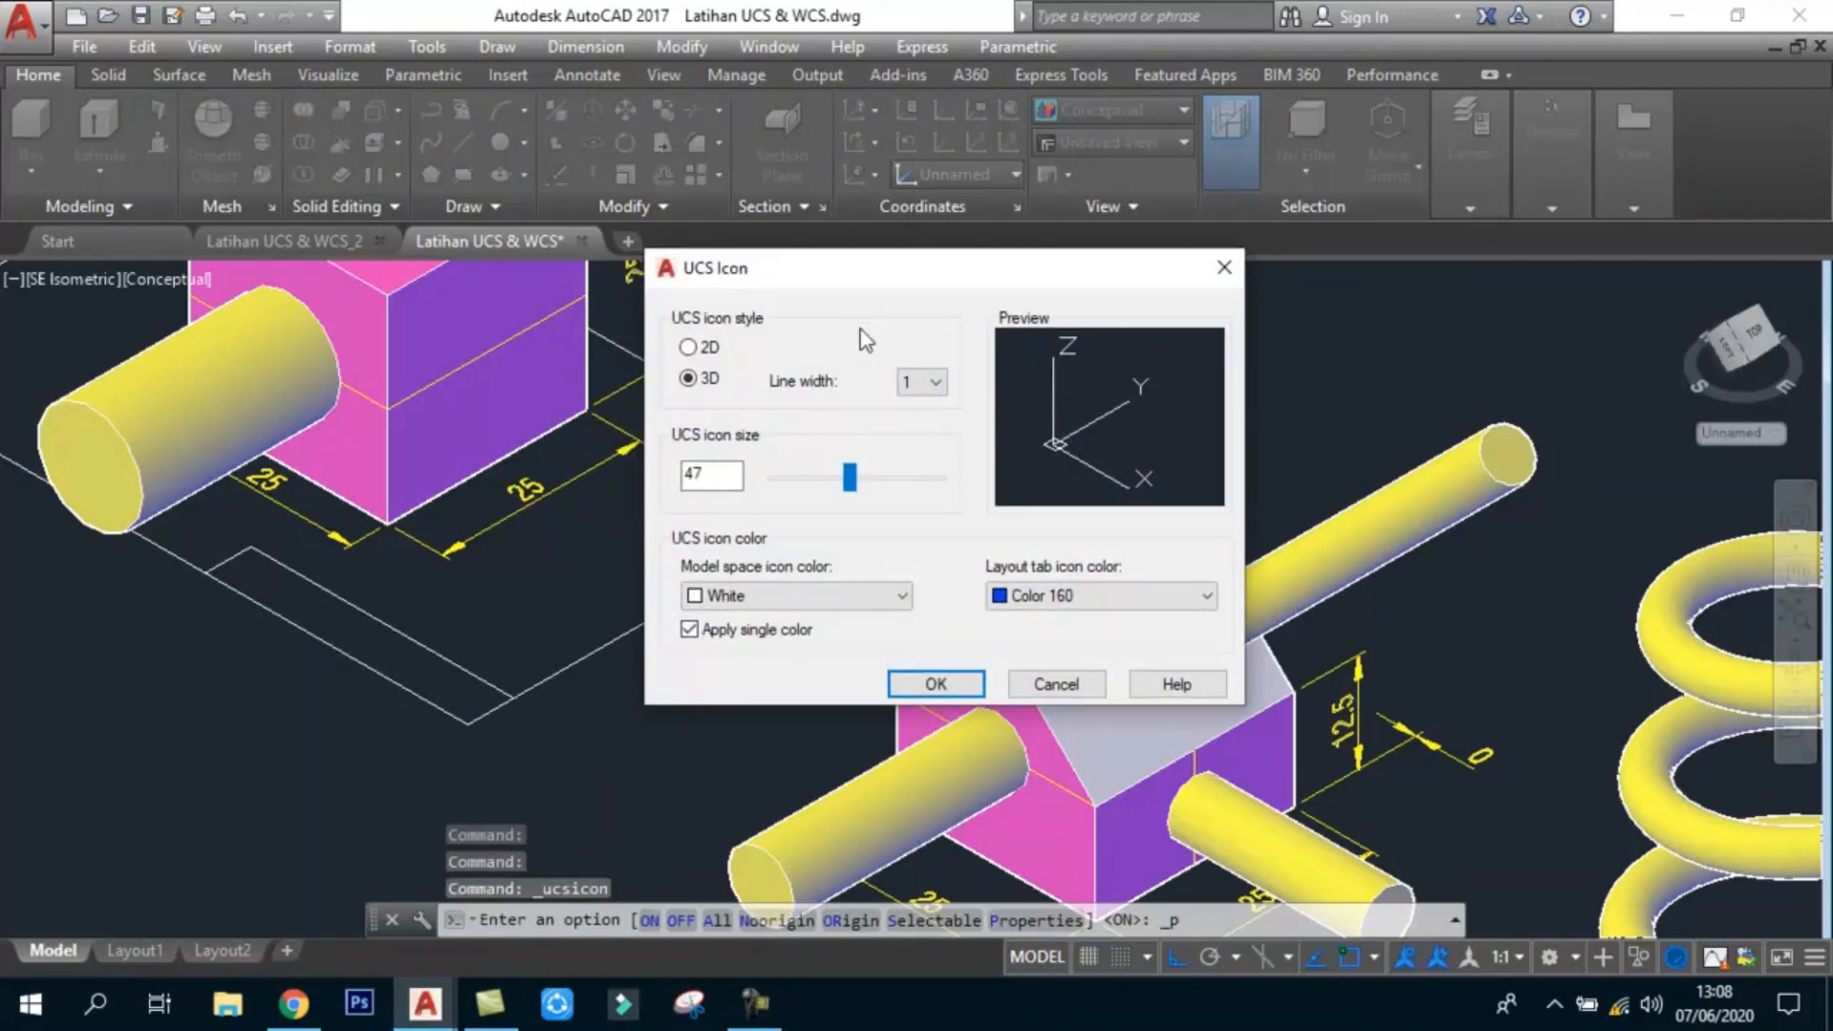
pyautogui.click(689, 348)
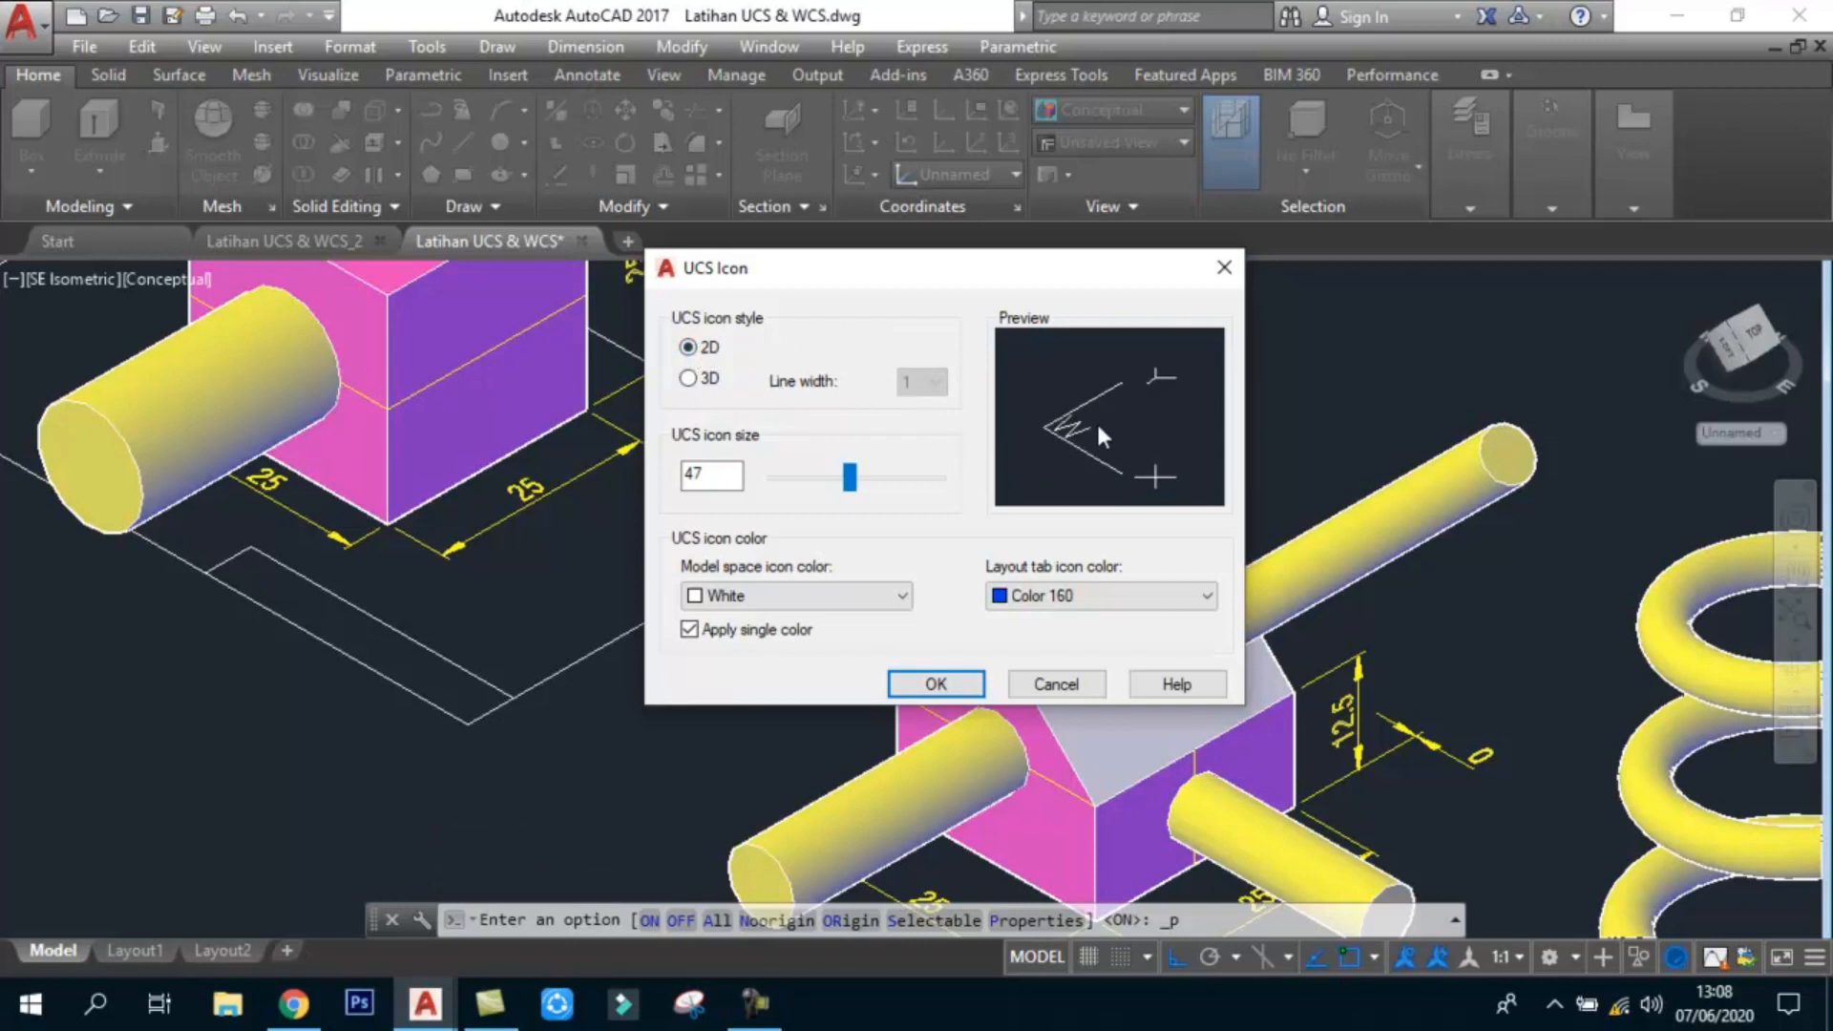
pyautogui.click(711, 379)
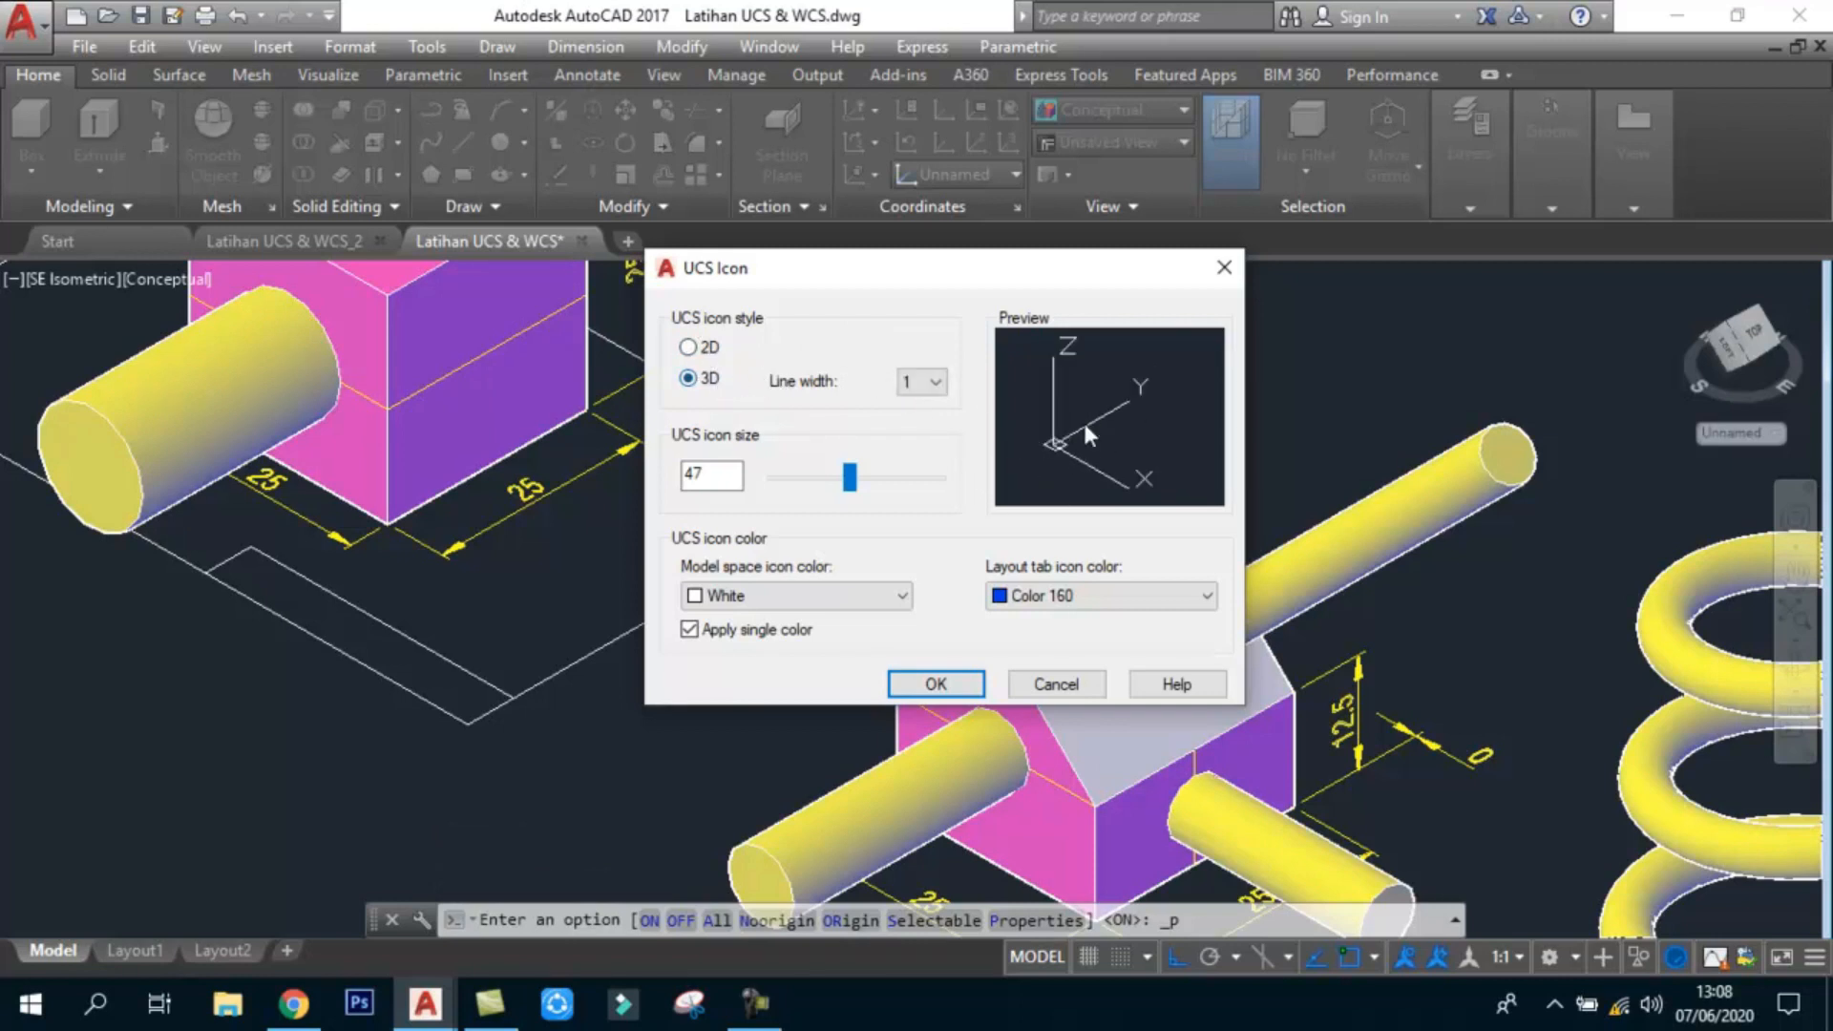
pyautogui.click(937, 383)
pyautogui.click(919, 456)
pyautogui.click(936, 382)
pyautogui.click(930, 425)
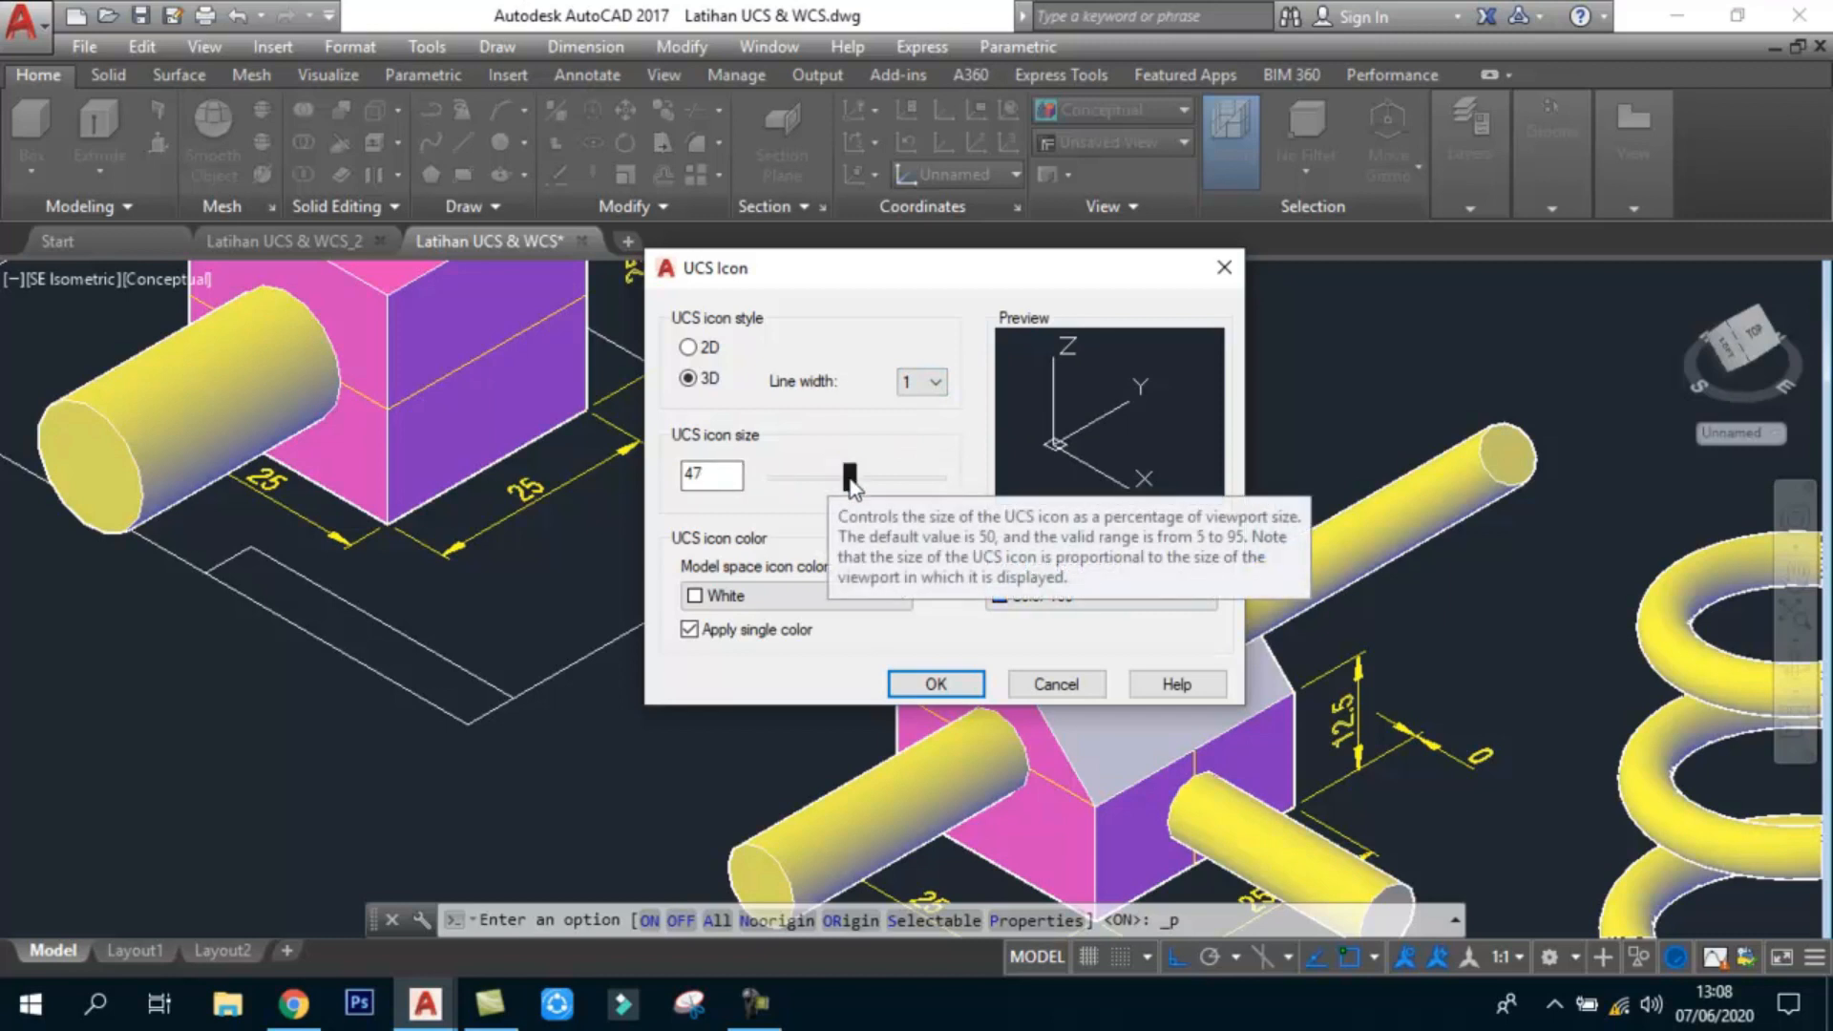
# Step: Set the UCS icon size to 95 and its model space color to Red, and accept the settings
pyautogui.moveTo(850, 478); pyautogui.dragTo(945, 483)
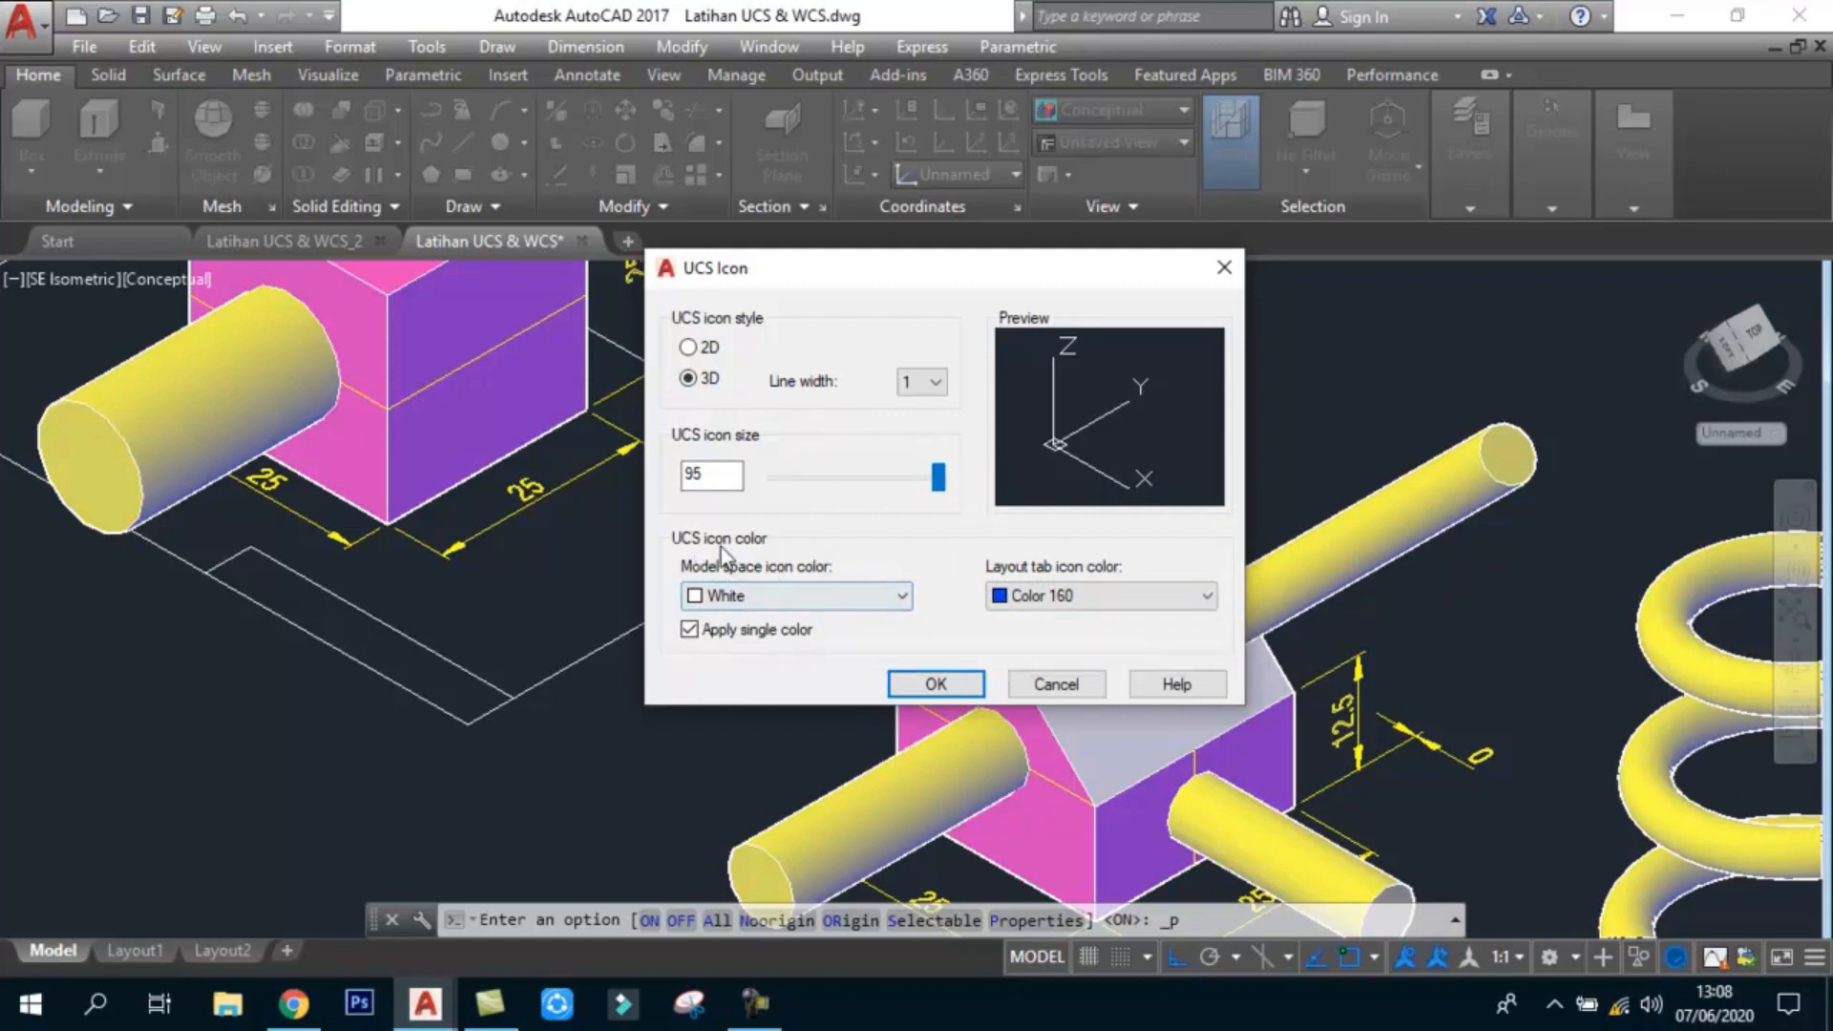
pyautogui.click(756, 602)
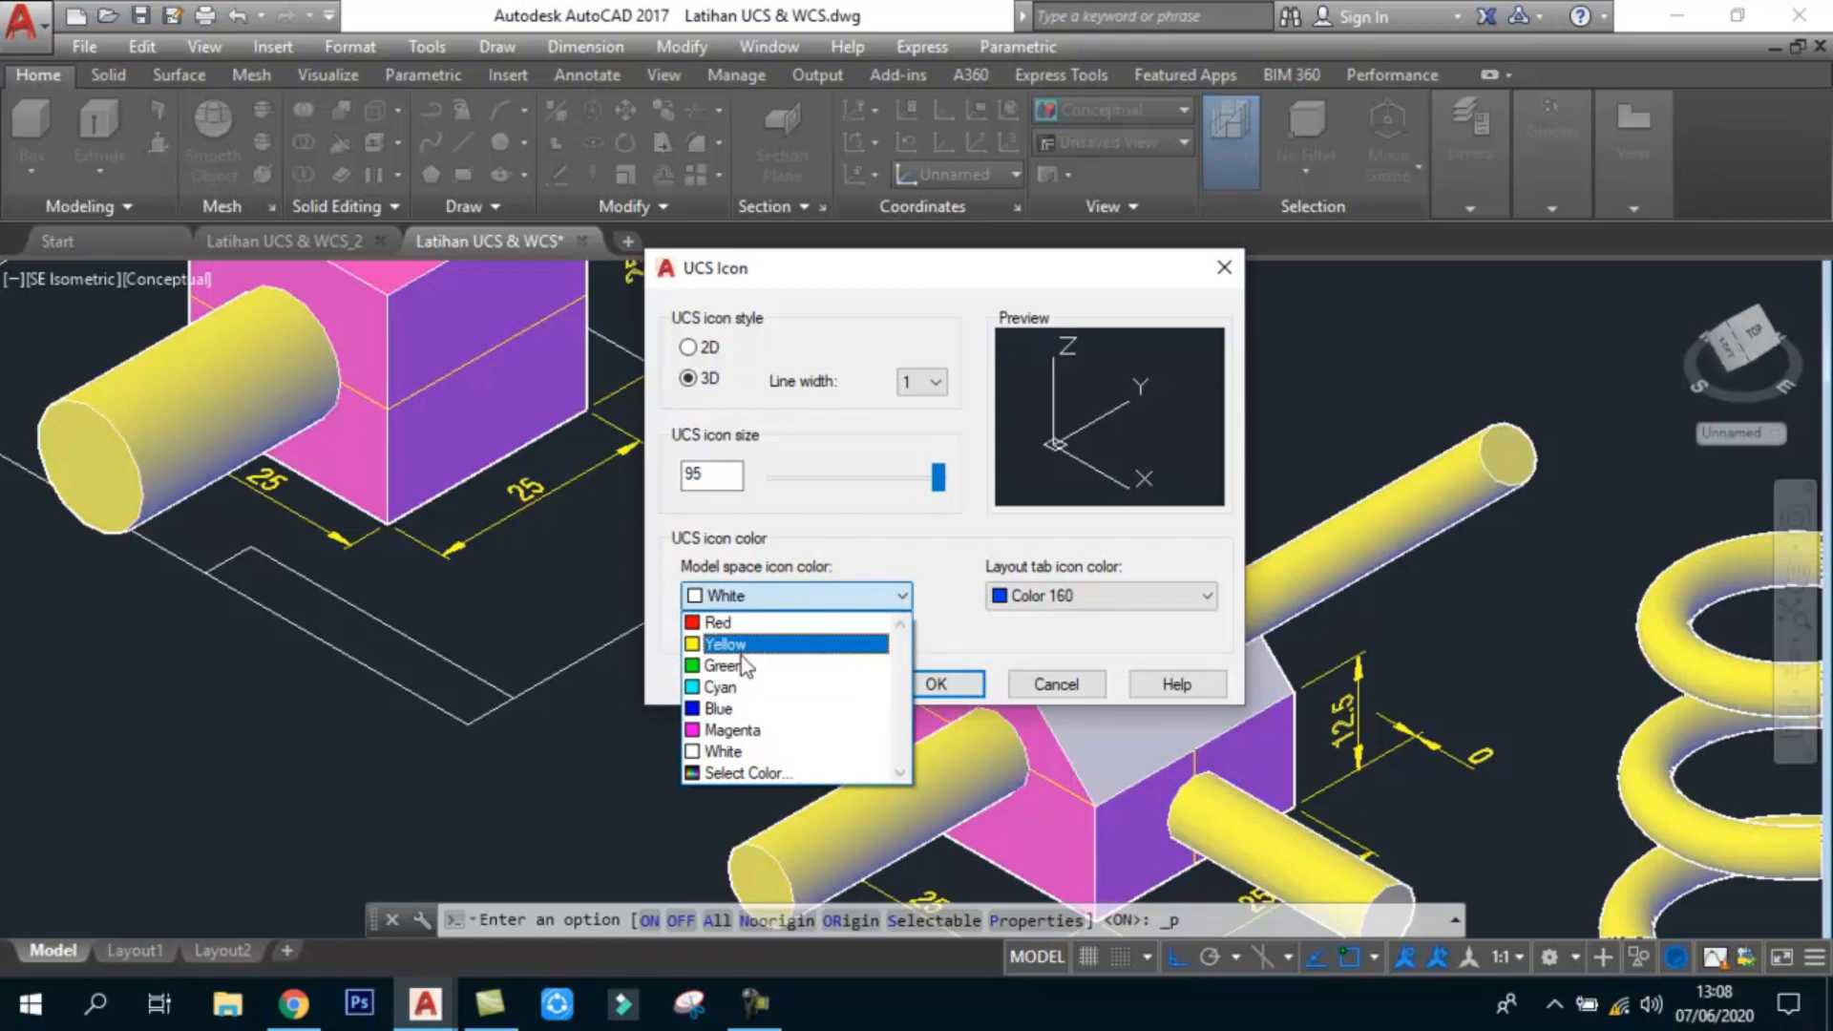
pyautogui.click(738, 623)
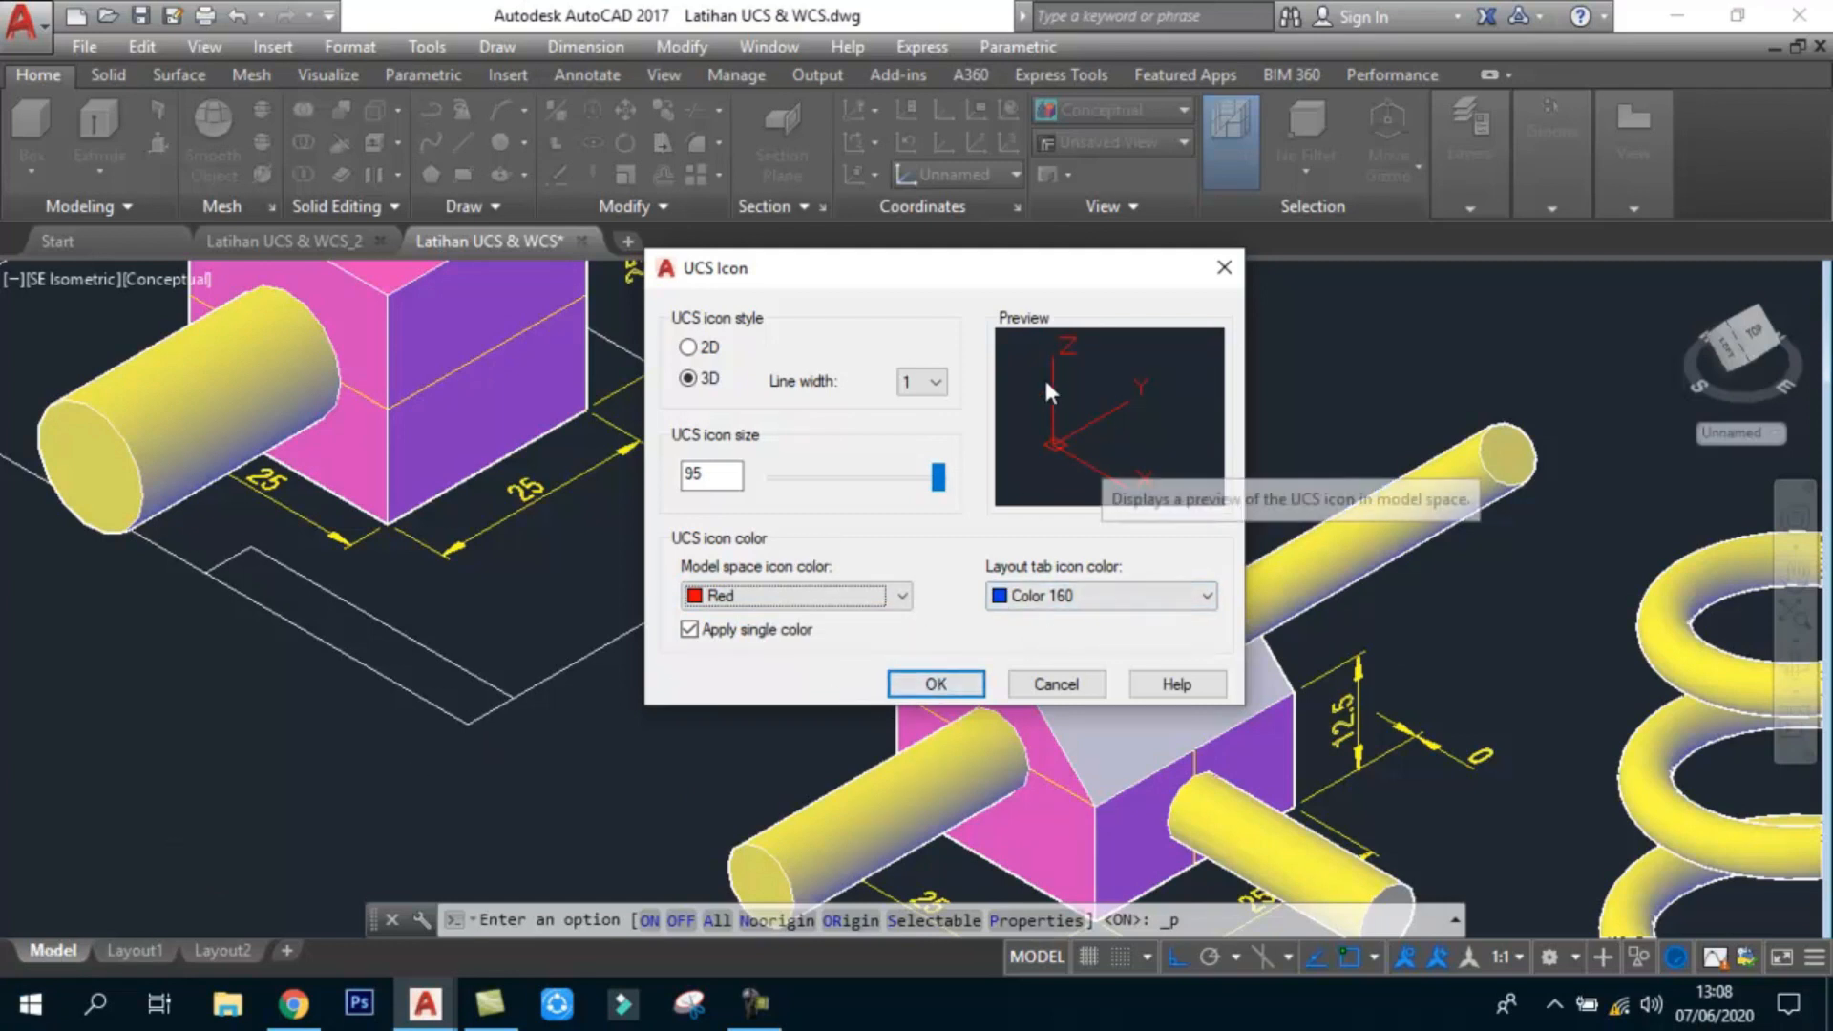
pyautogui.click(936, 684)
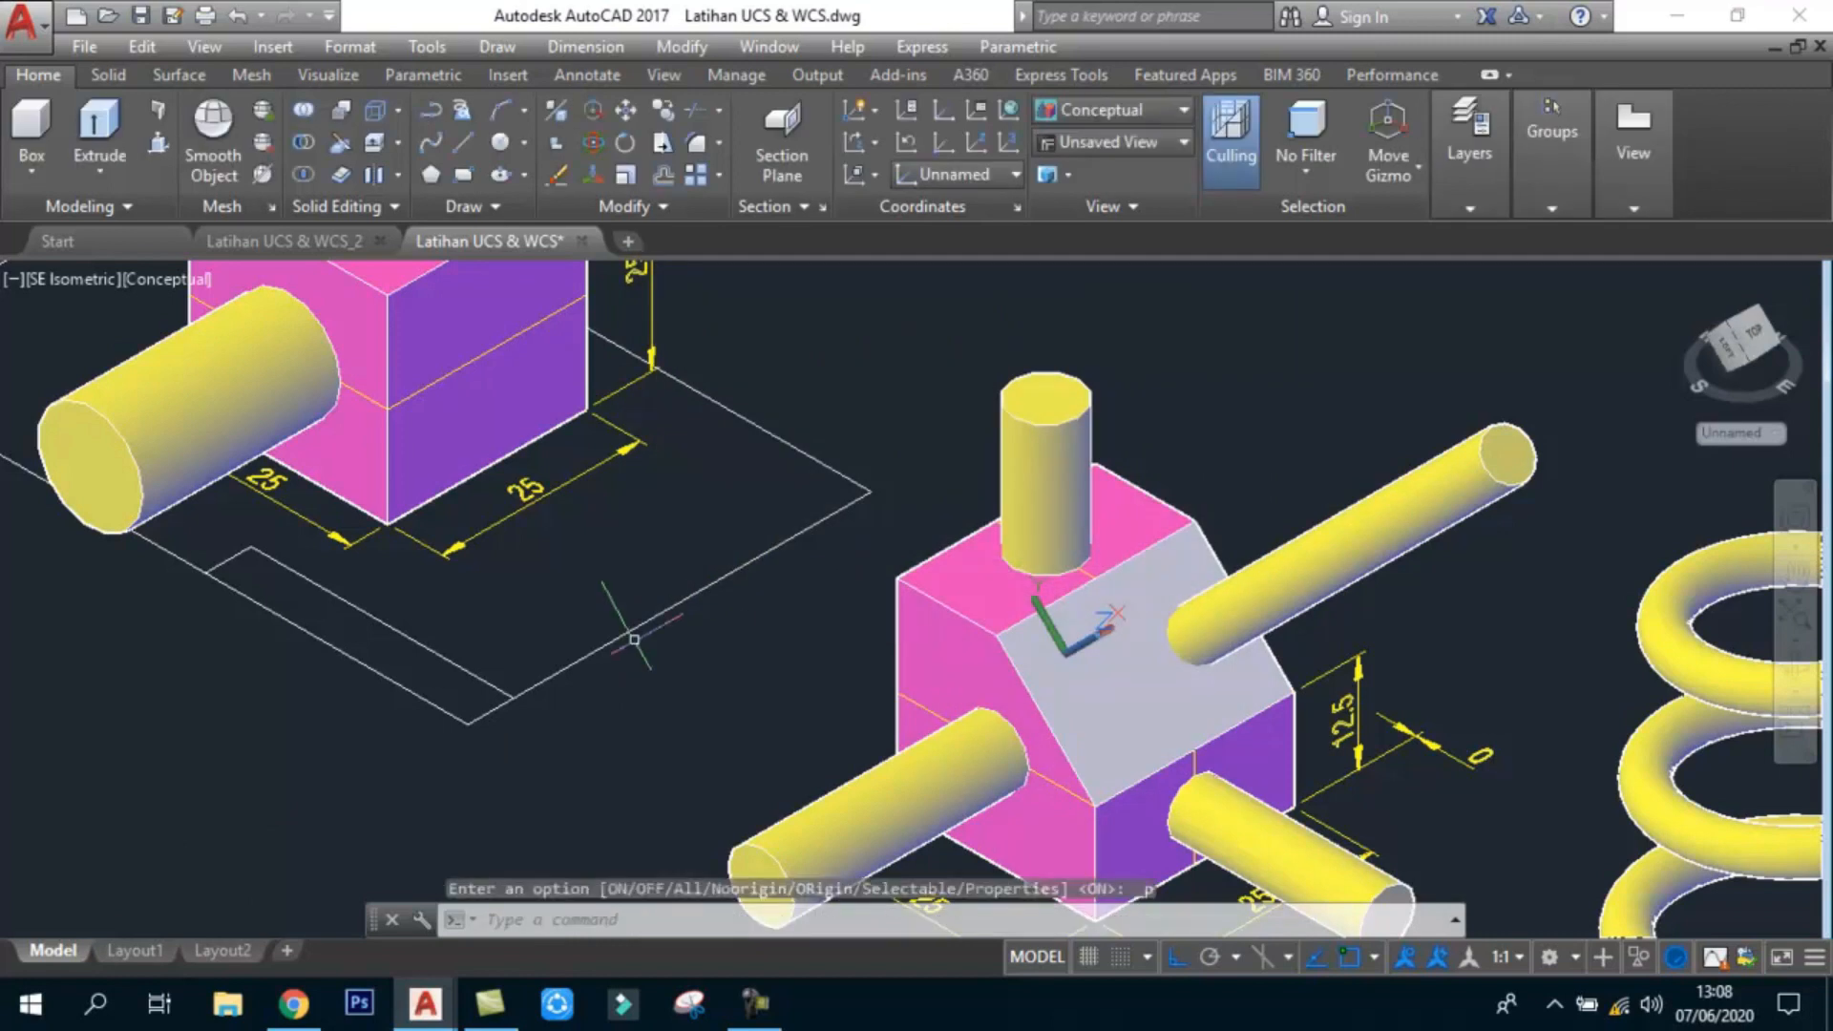
# Step: Reset the UCS to World in the 2D Wireframe style and check the UCS icon in model space and on Layout1
pyautogui.scroll(-4, 631, 621)
pyautogui.scroll(2, 539, 493)
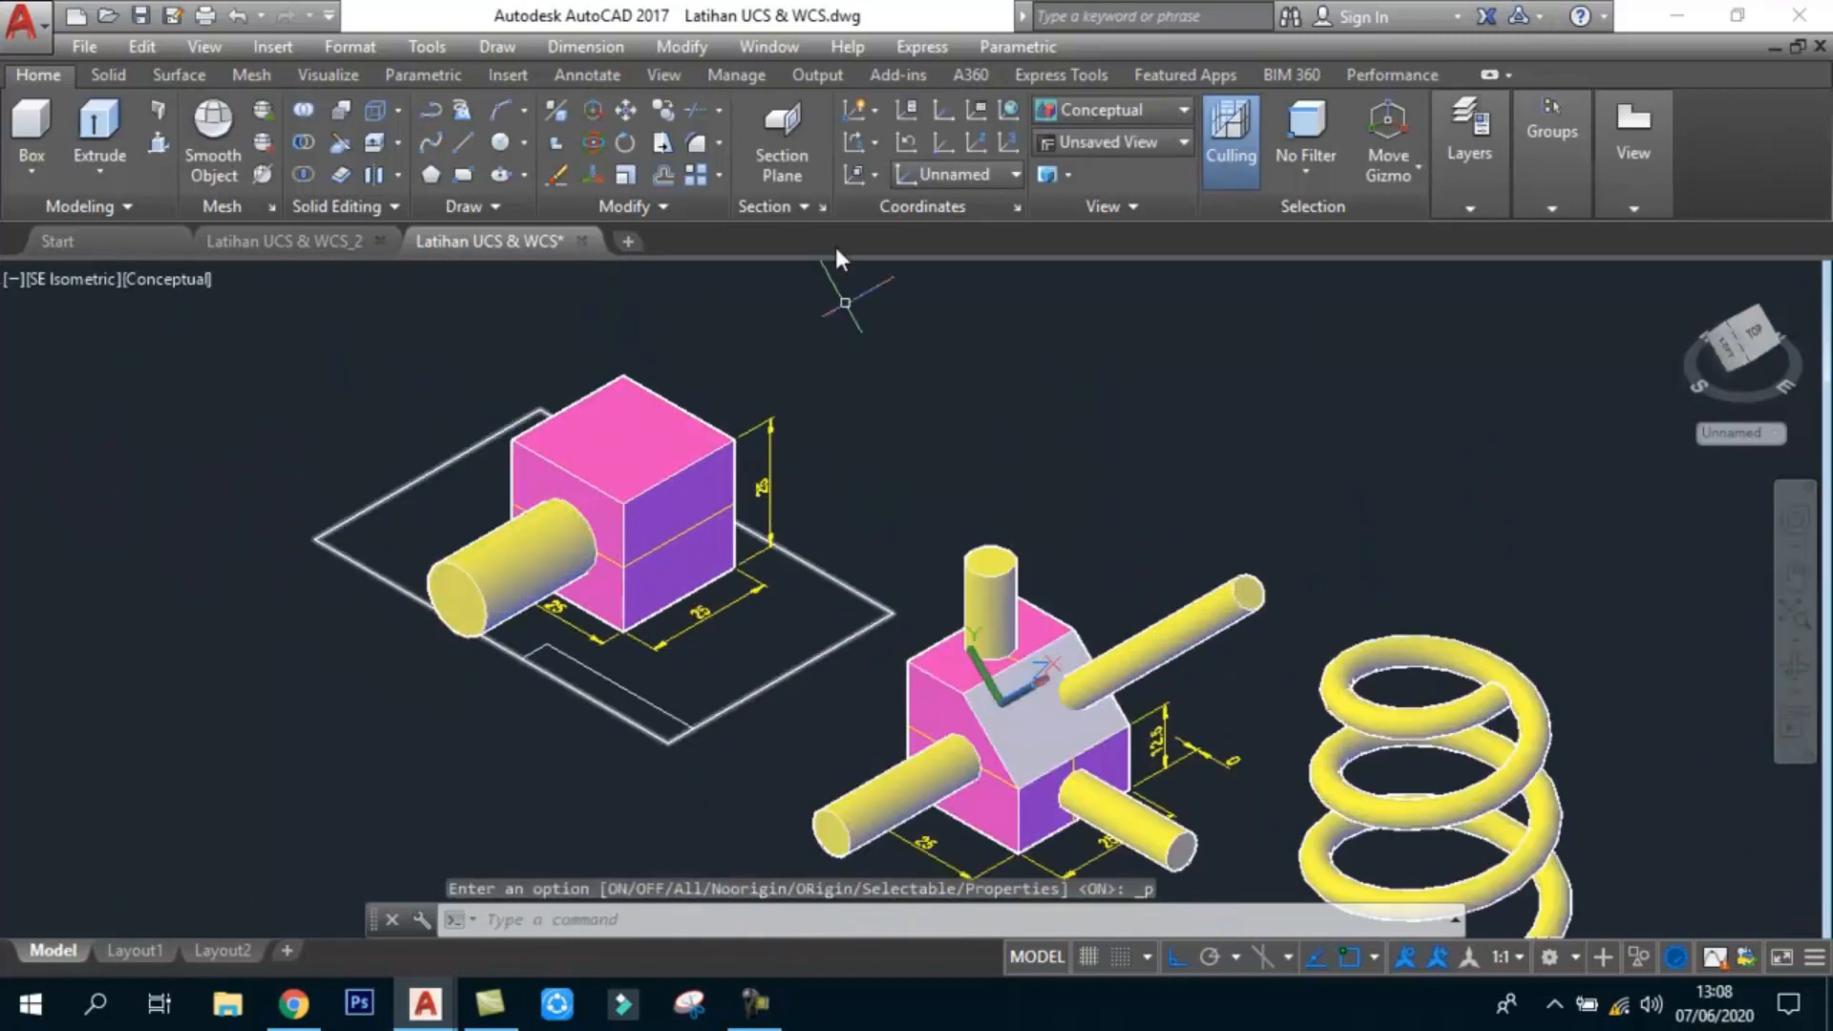
pyautogui.click(1009, 142)
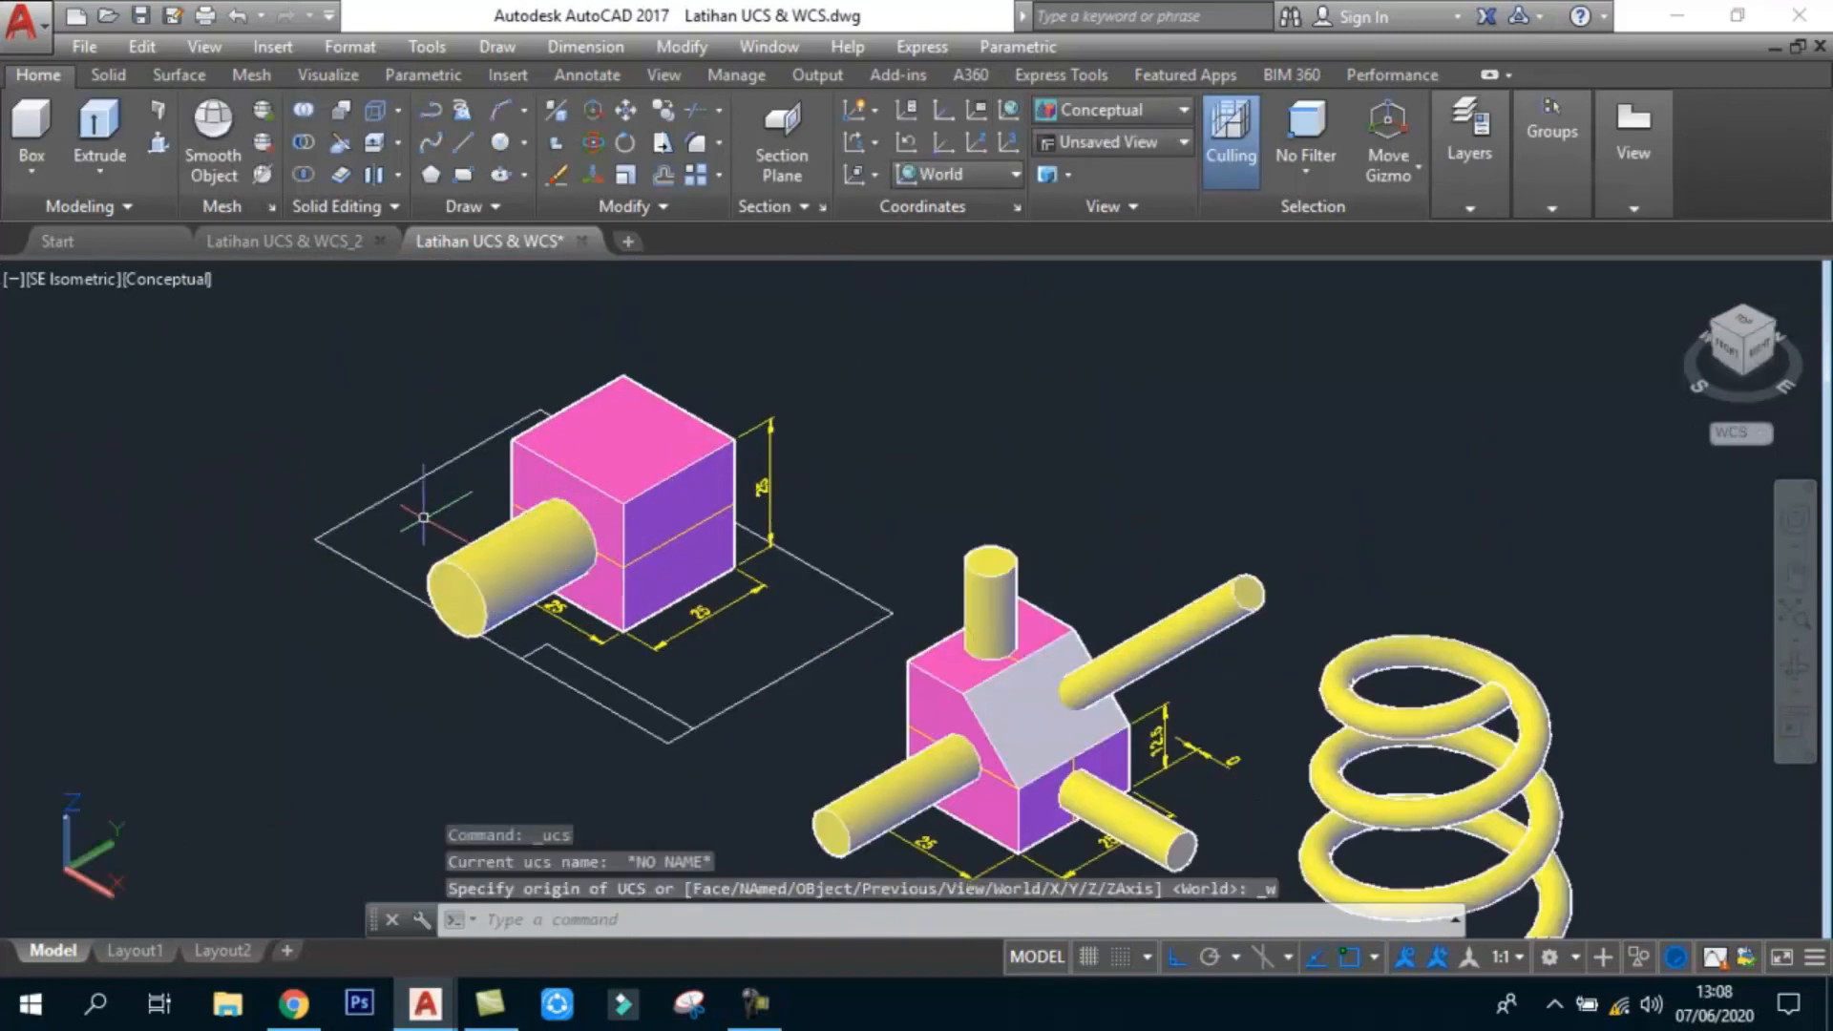
pyautogui.click(174, 278)
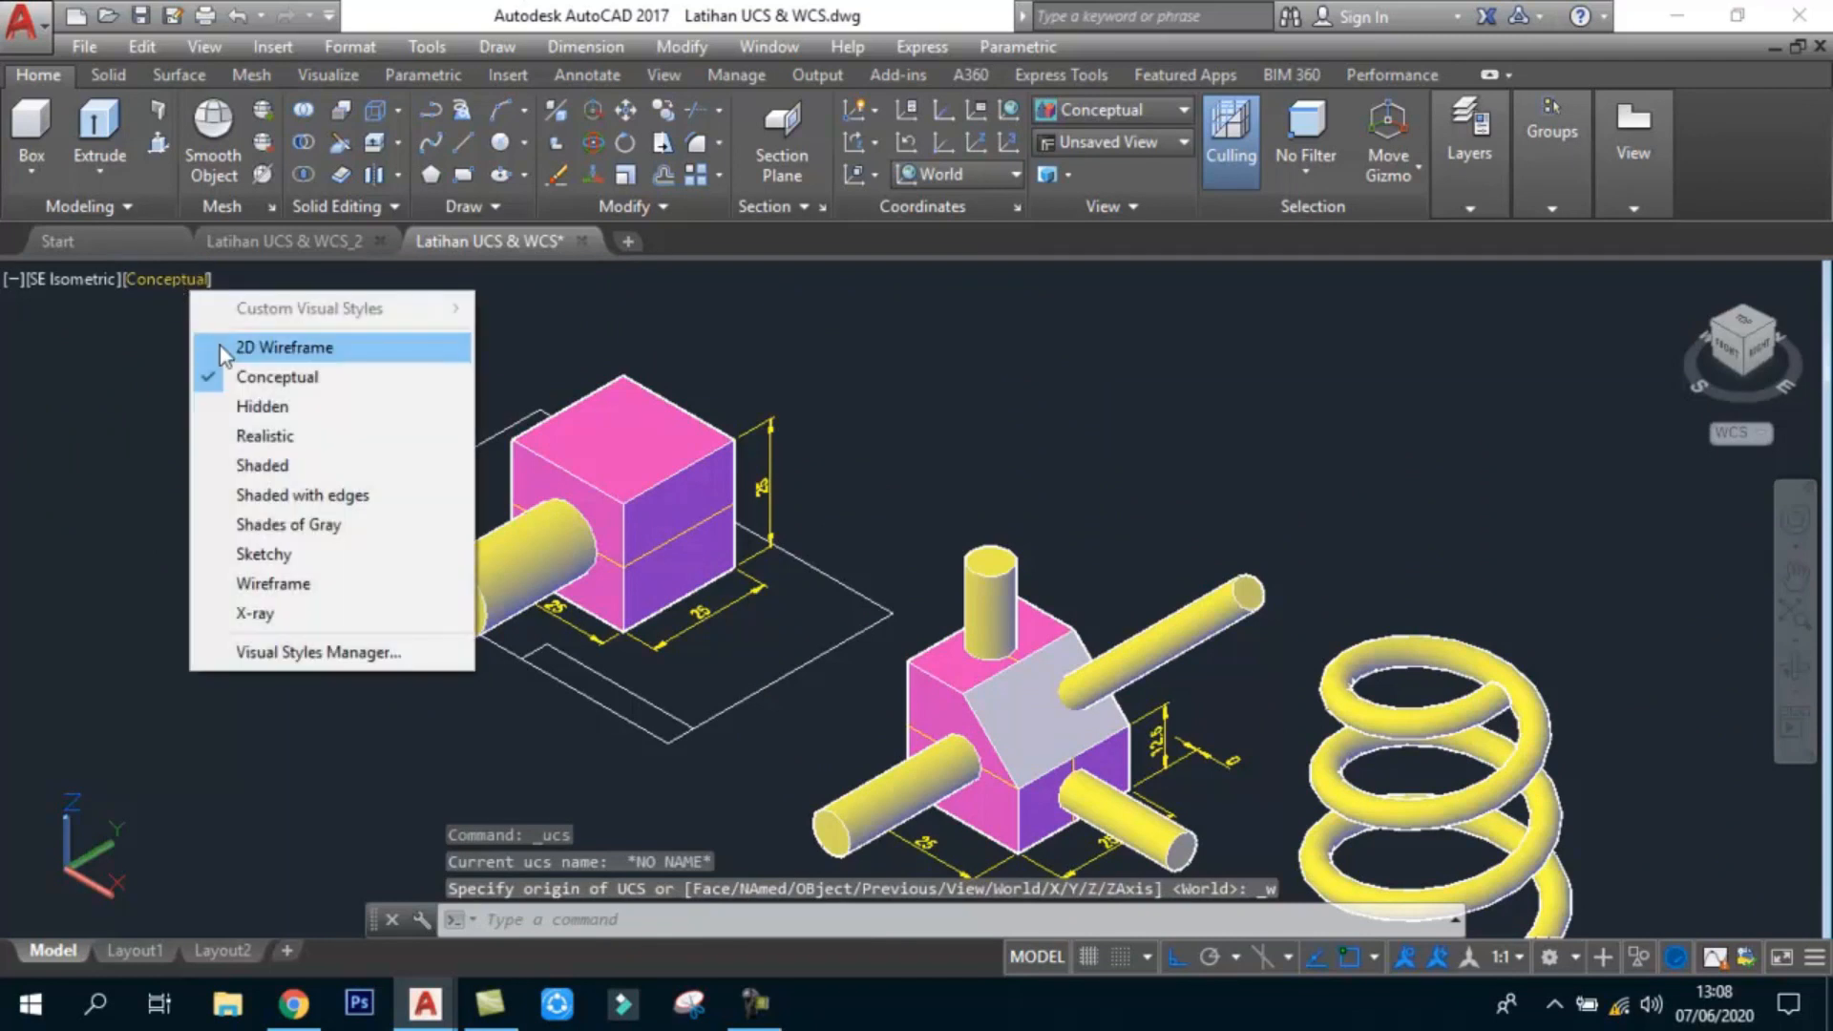
pyautogui.click(220, 346)
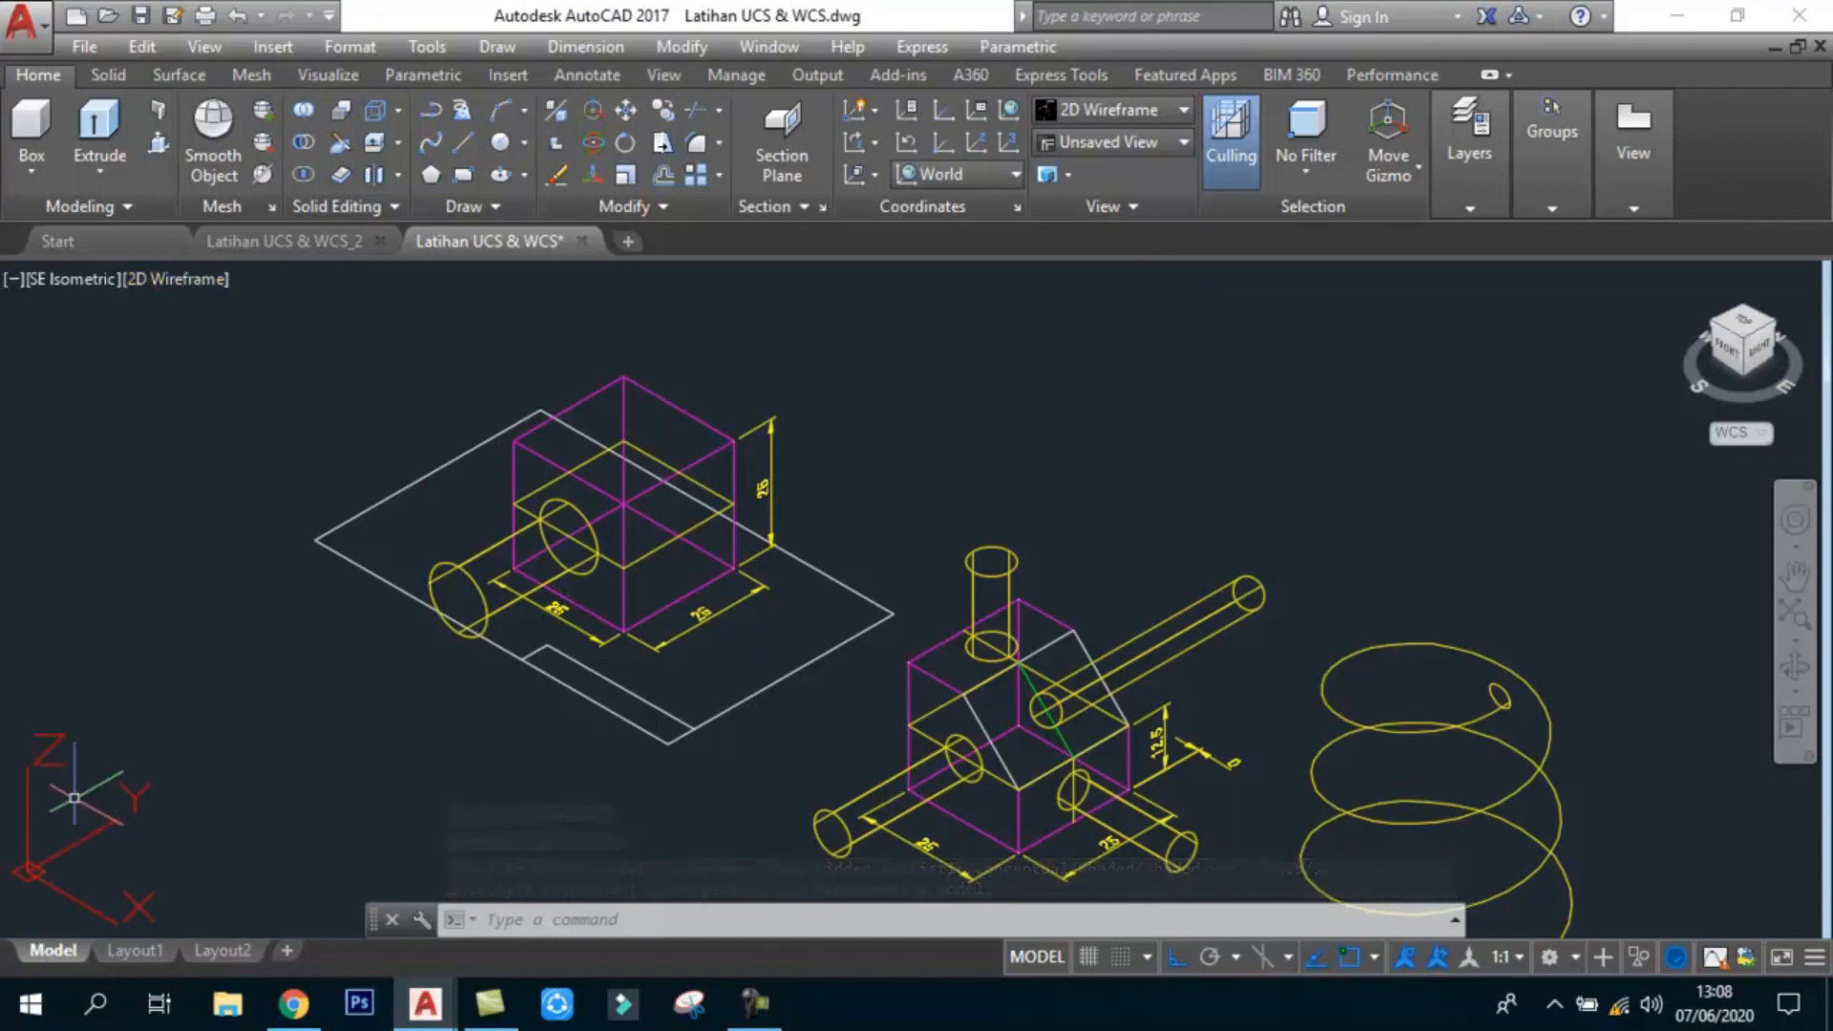
pyautogui.click(136, 958)
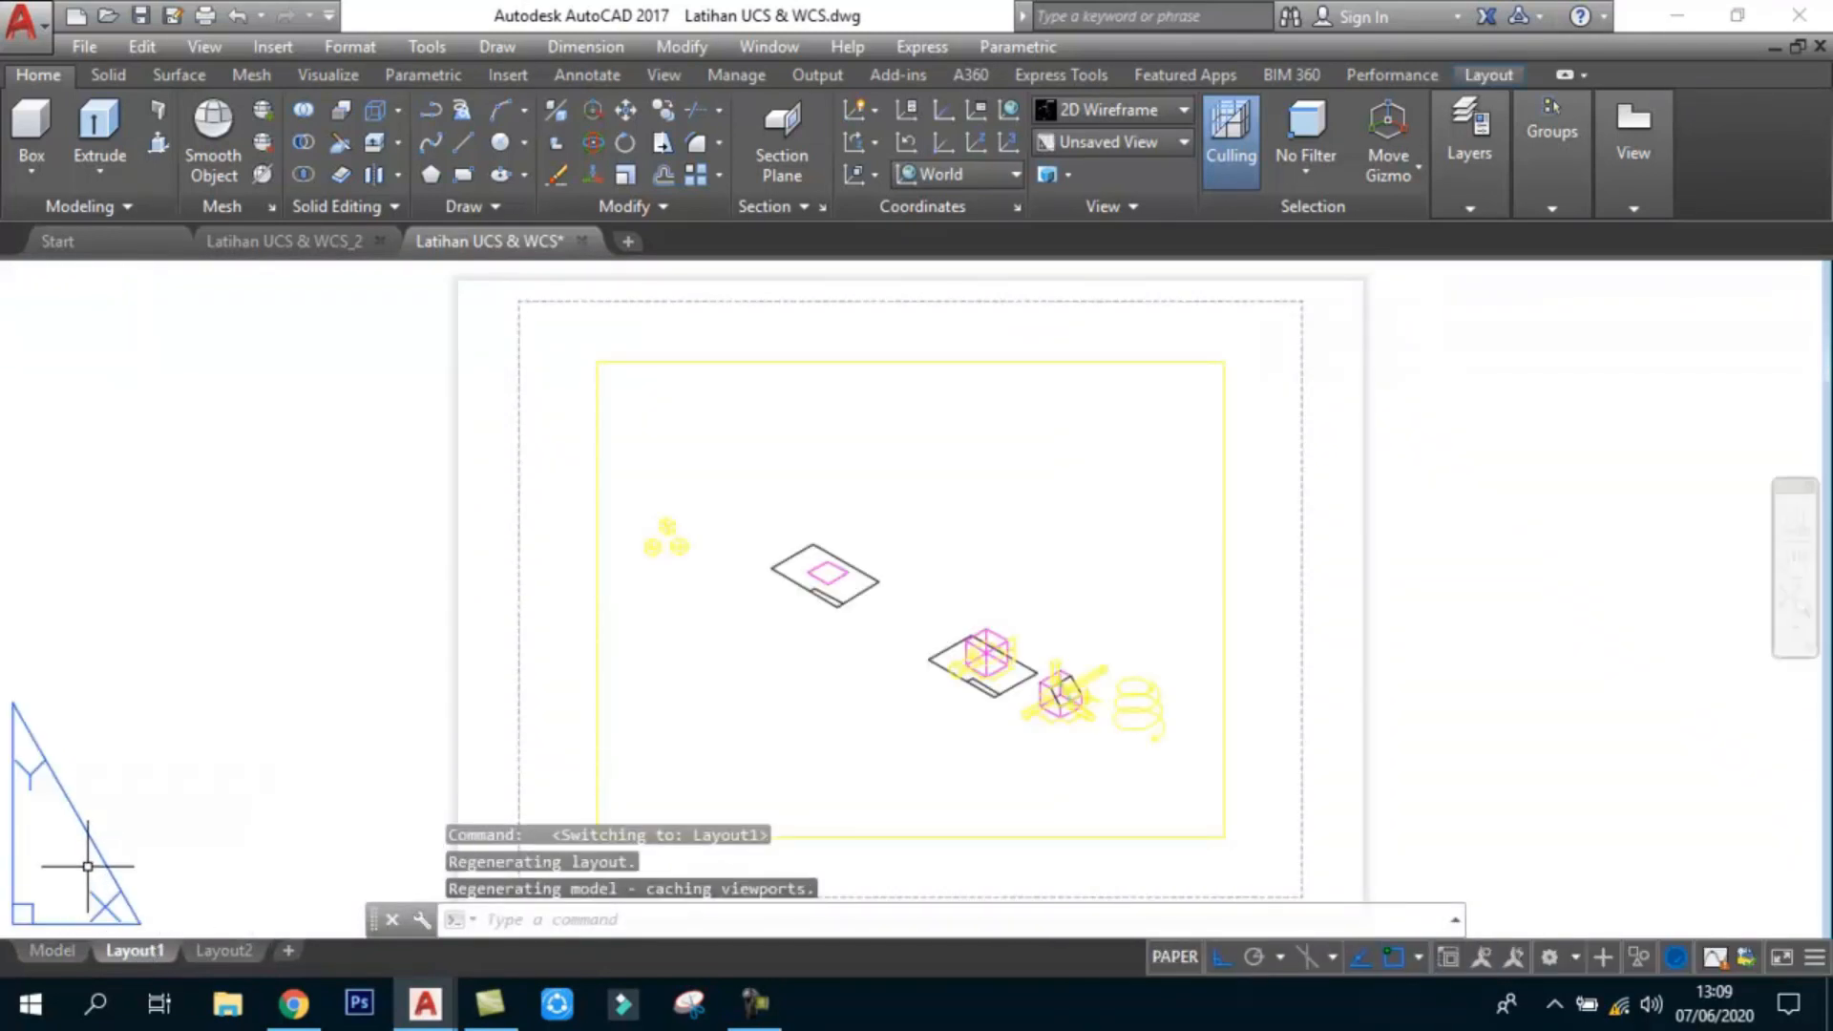
pyautogui.click(53, 951)
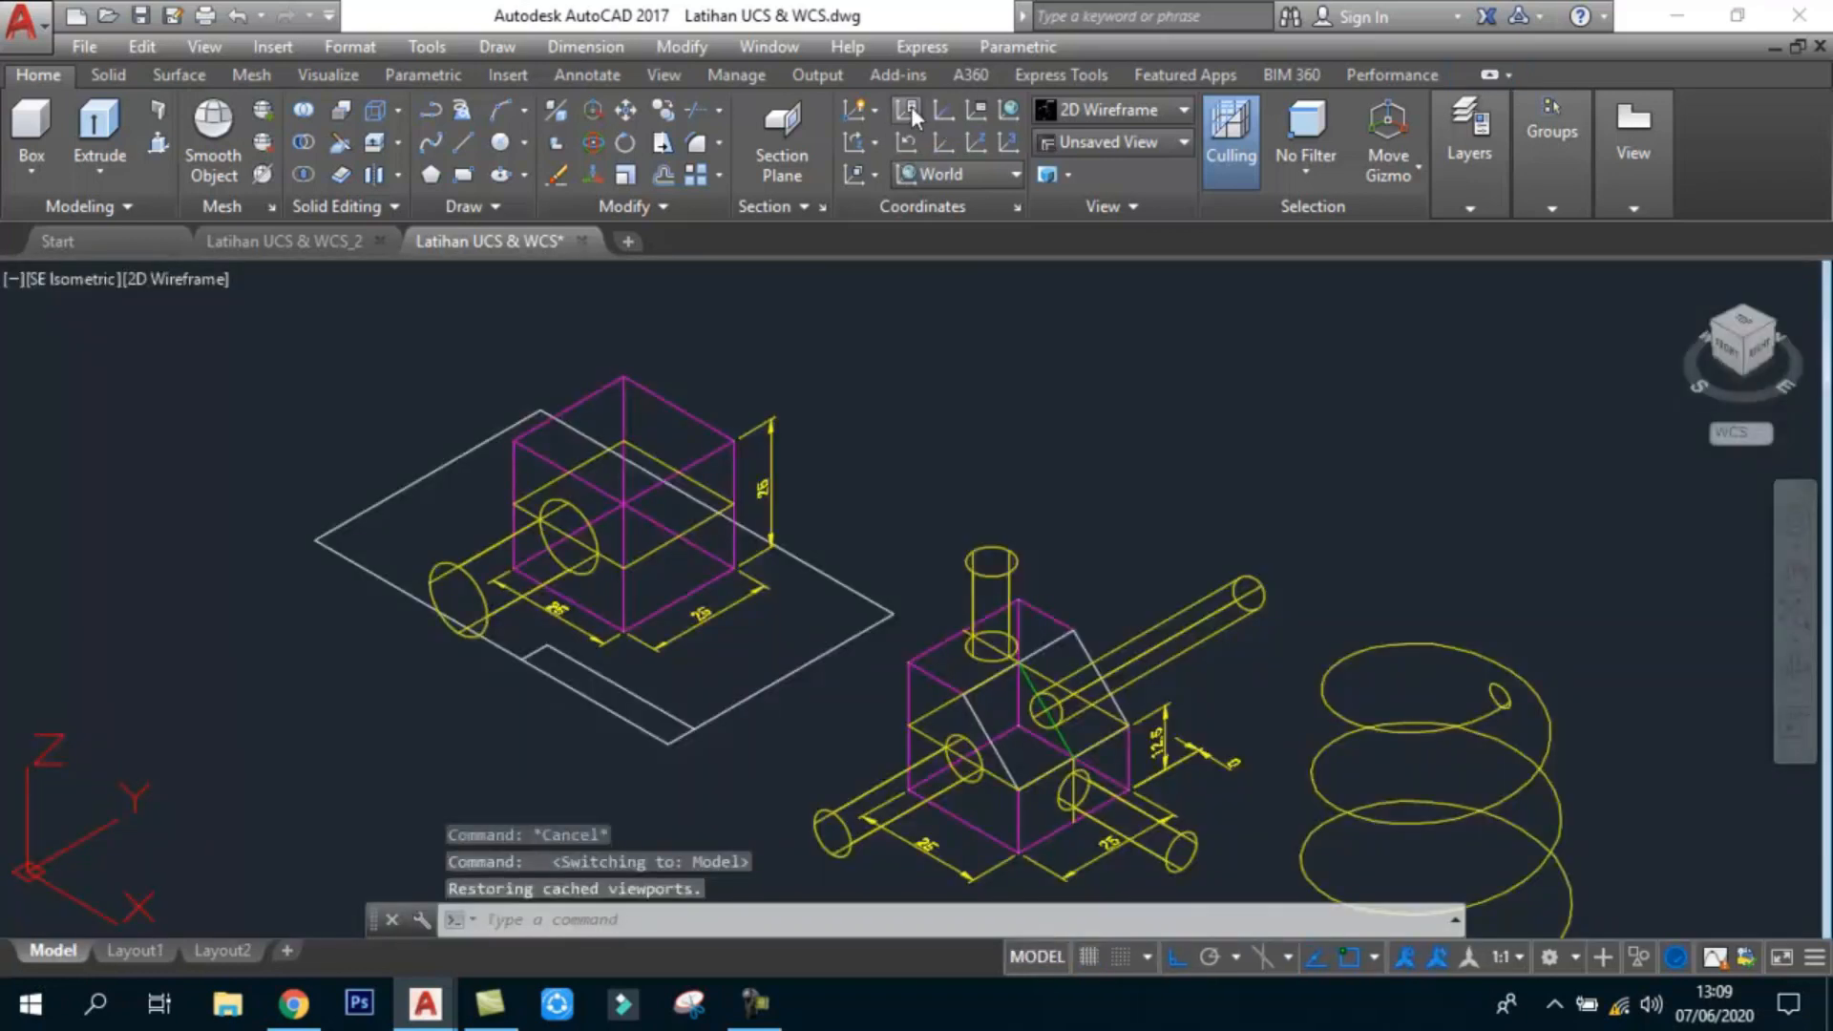
# Step: Set the UCS icon size to 52 and its model space color to White, and accept the settings
pyautogui.click(909, 109)
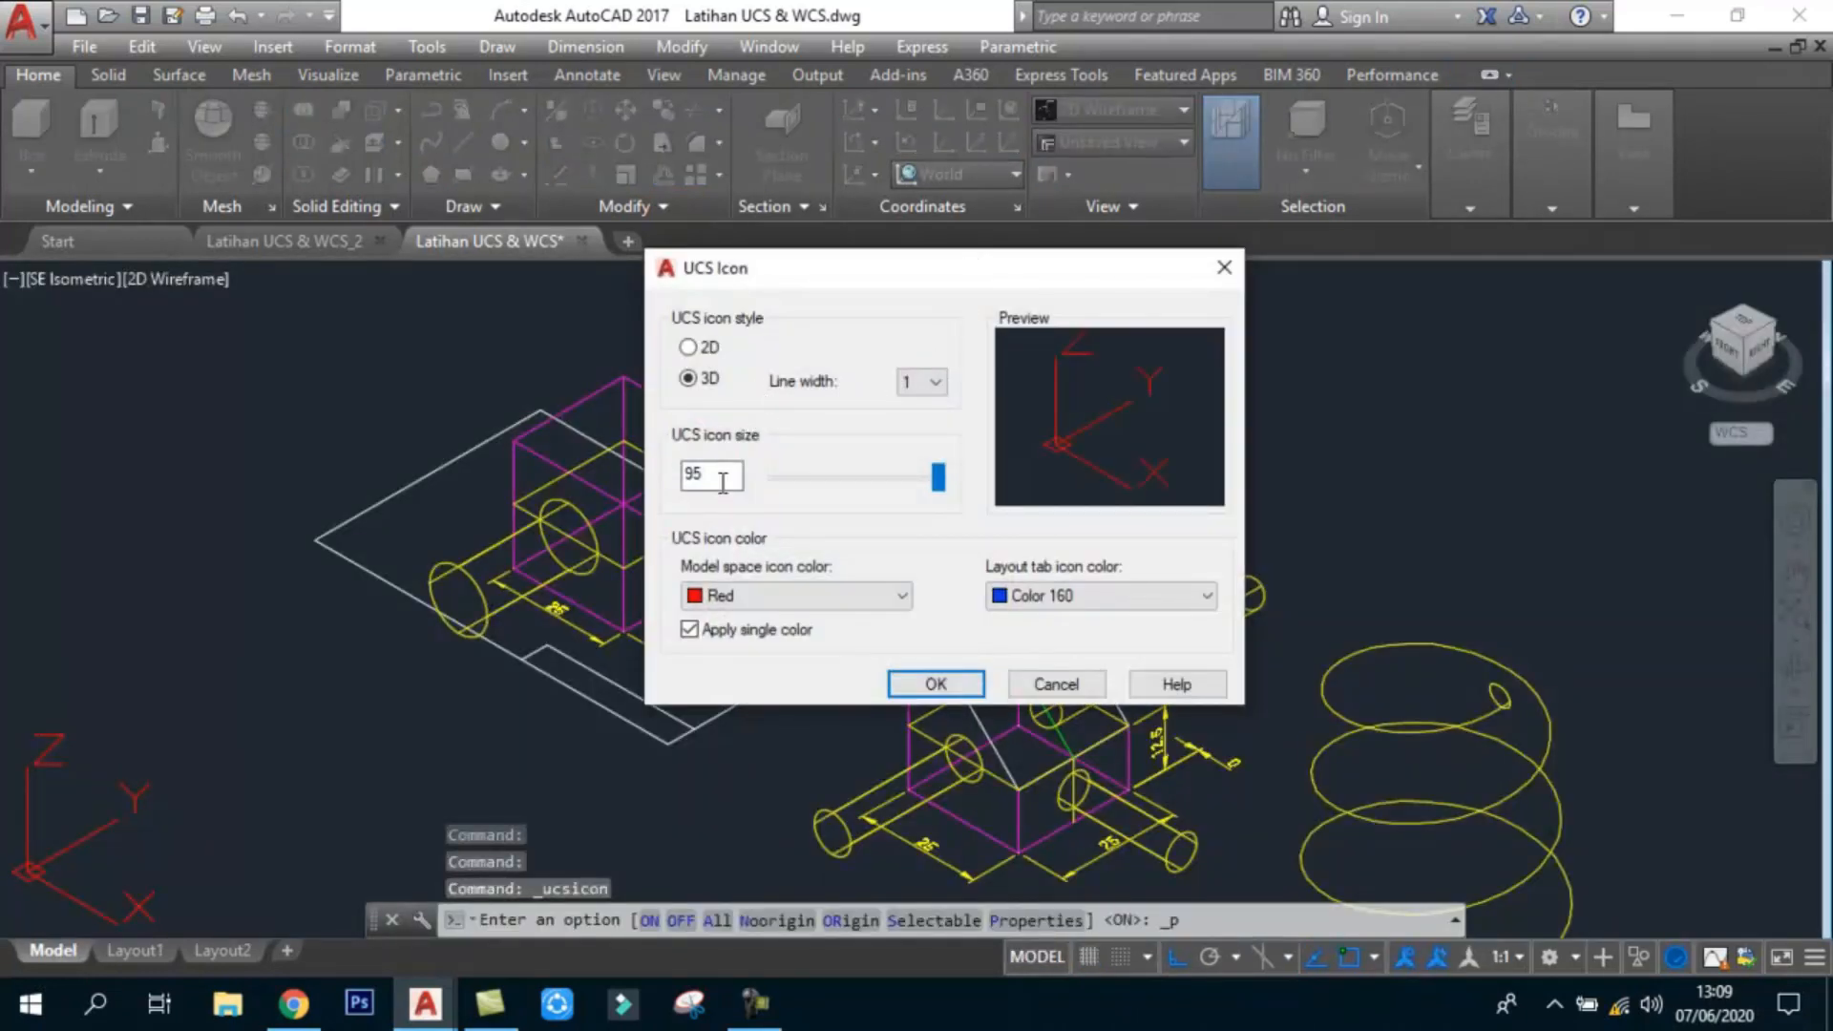
pyautogui.click(811, 596)
pyautogui.click(744, 755)
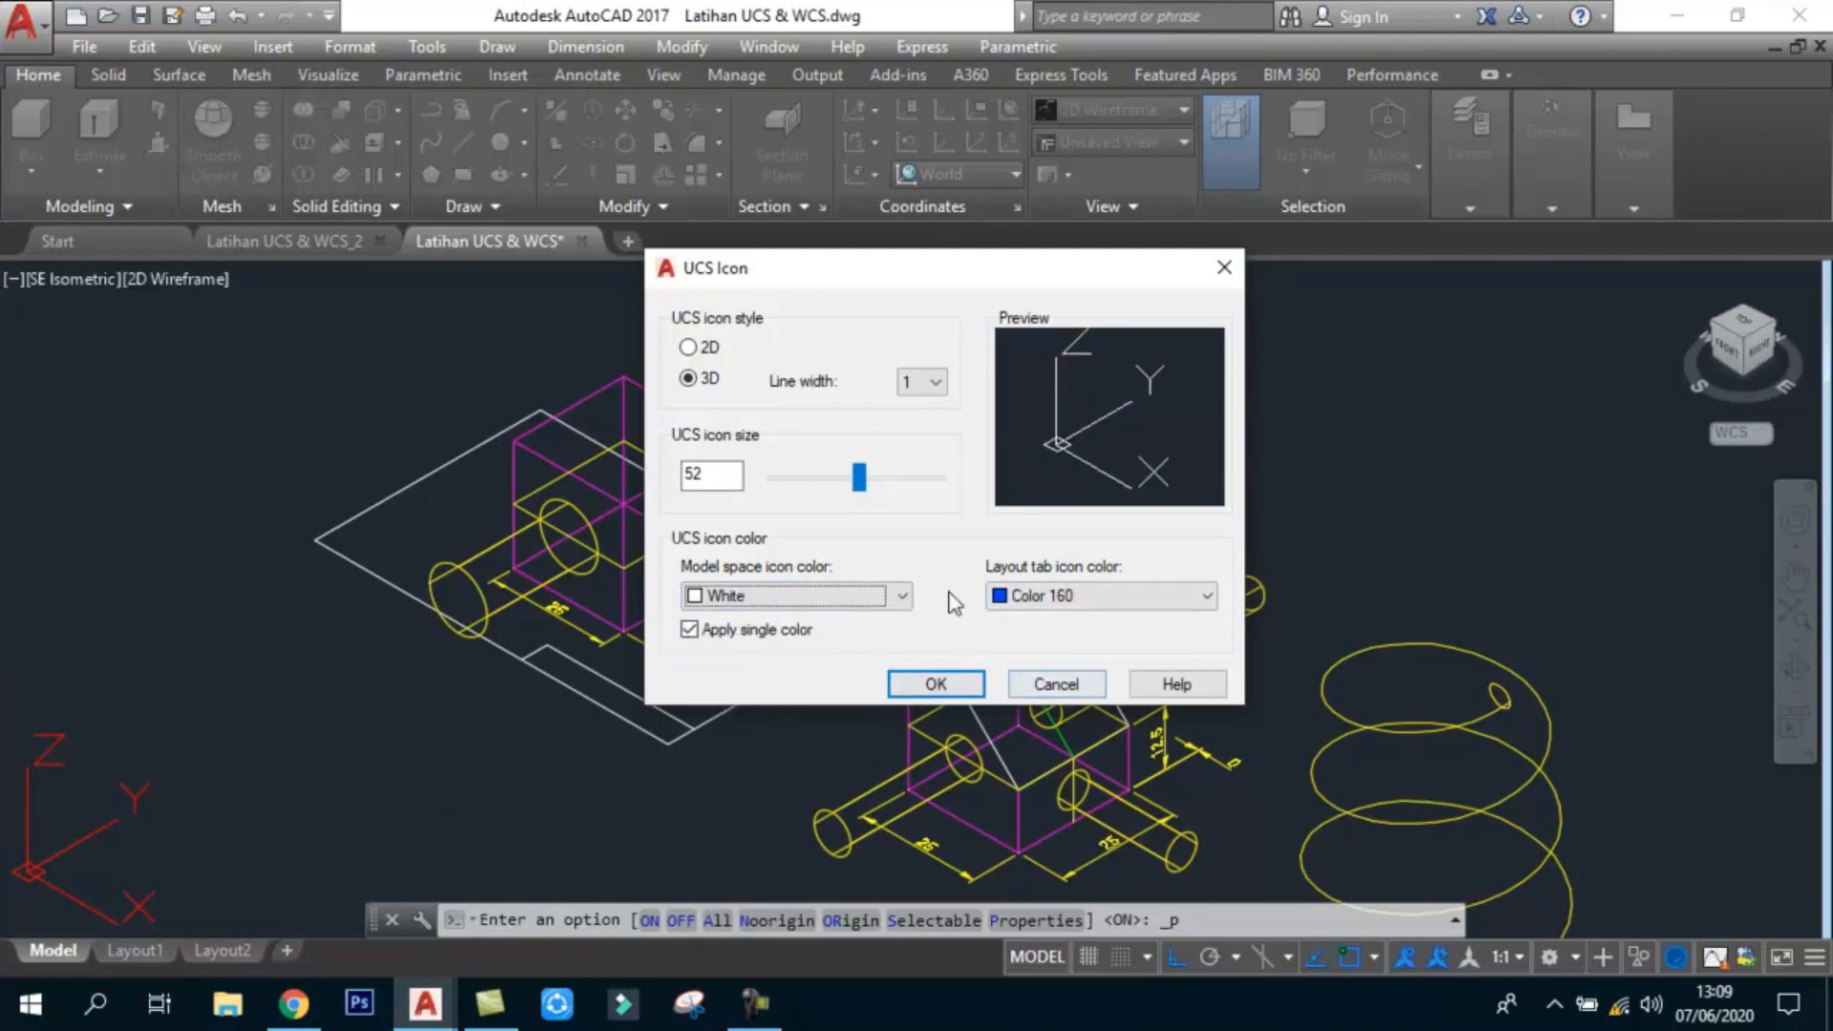
pyautogui.click(930, 678)
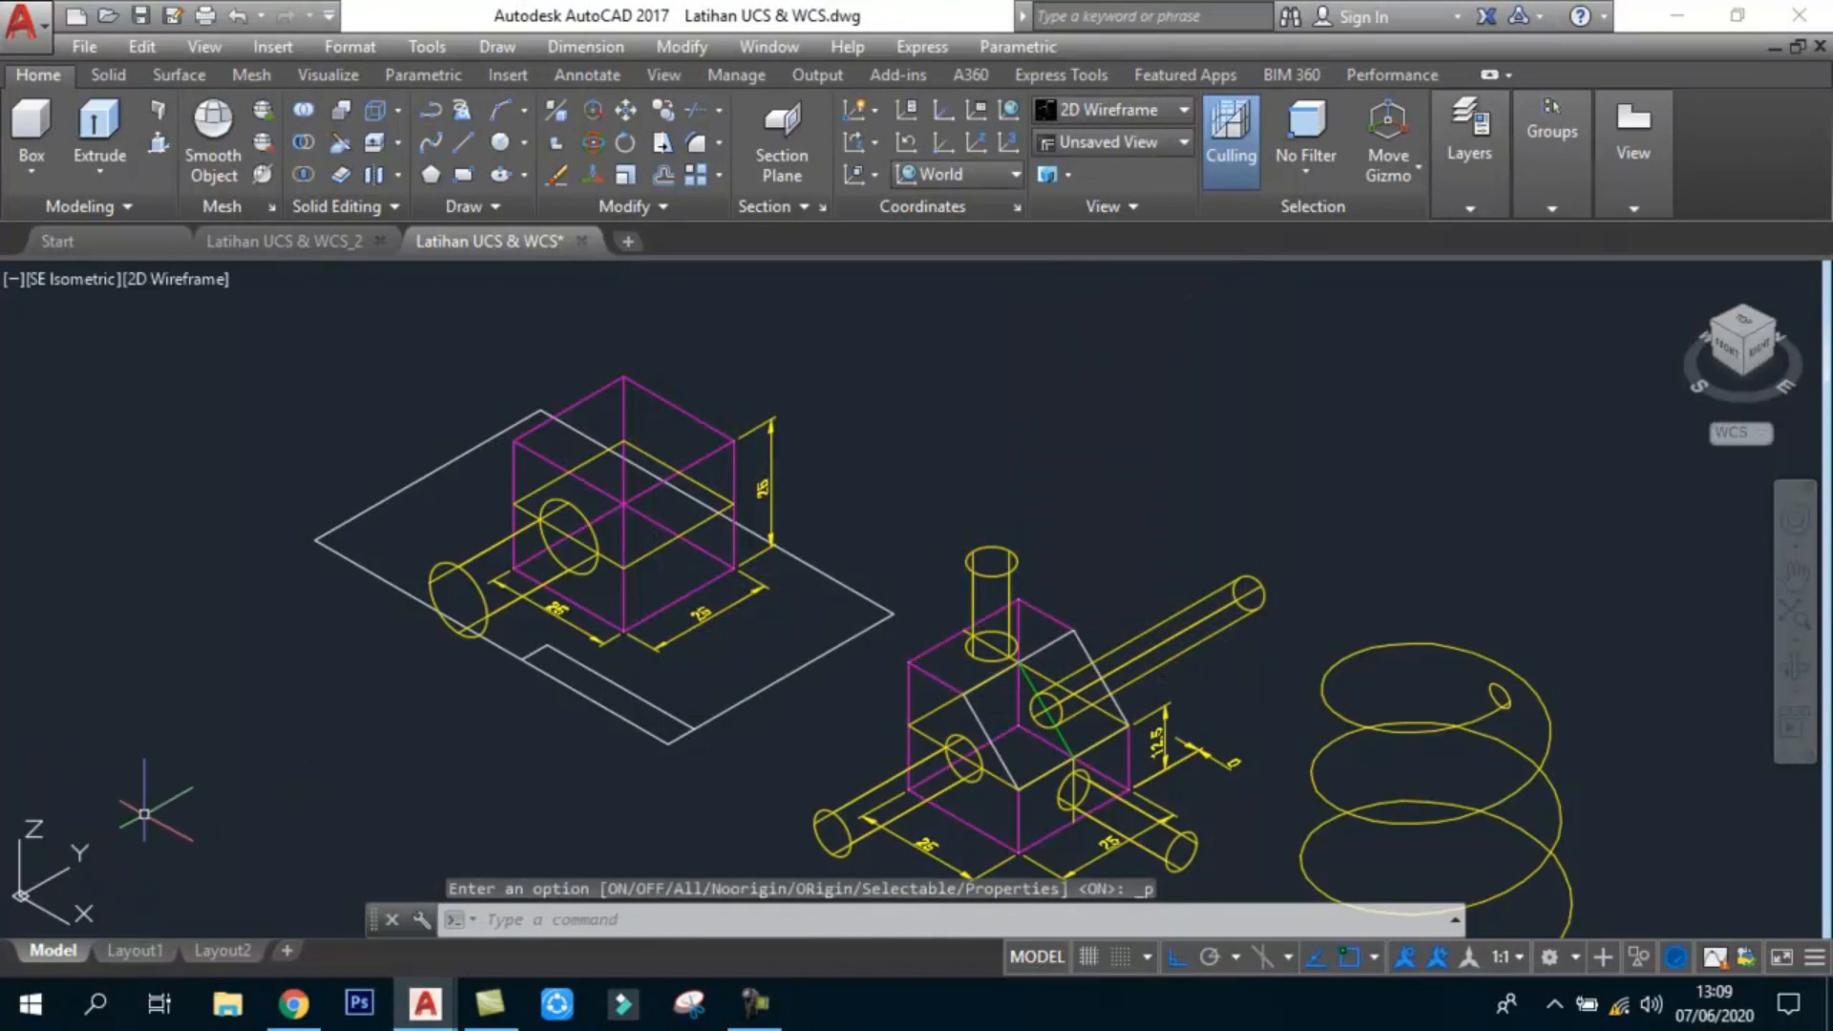
# Step: Set the visual style back to Conceptual and switch the UCS between Previous and World, ending on Previous
pyautogui.click(908, 146)
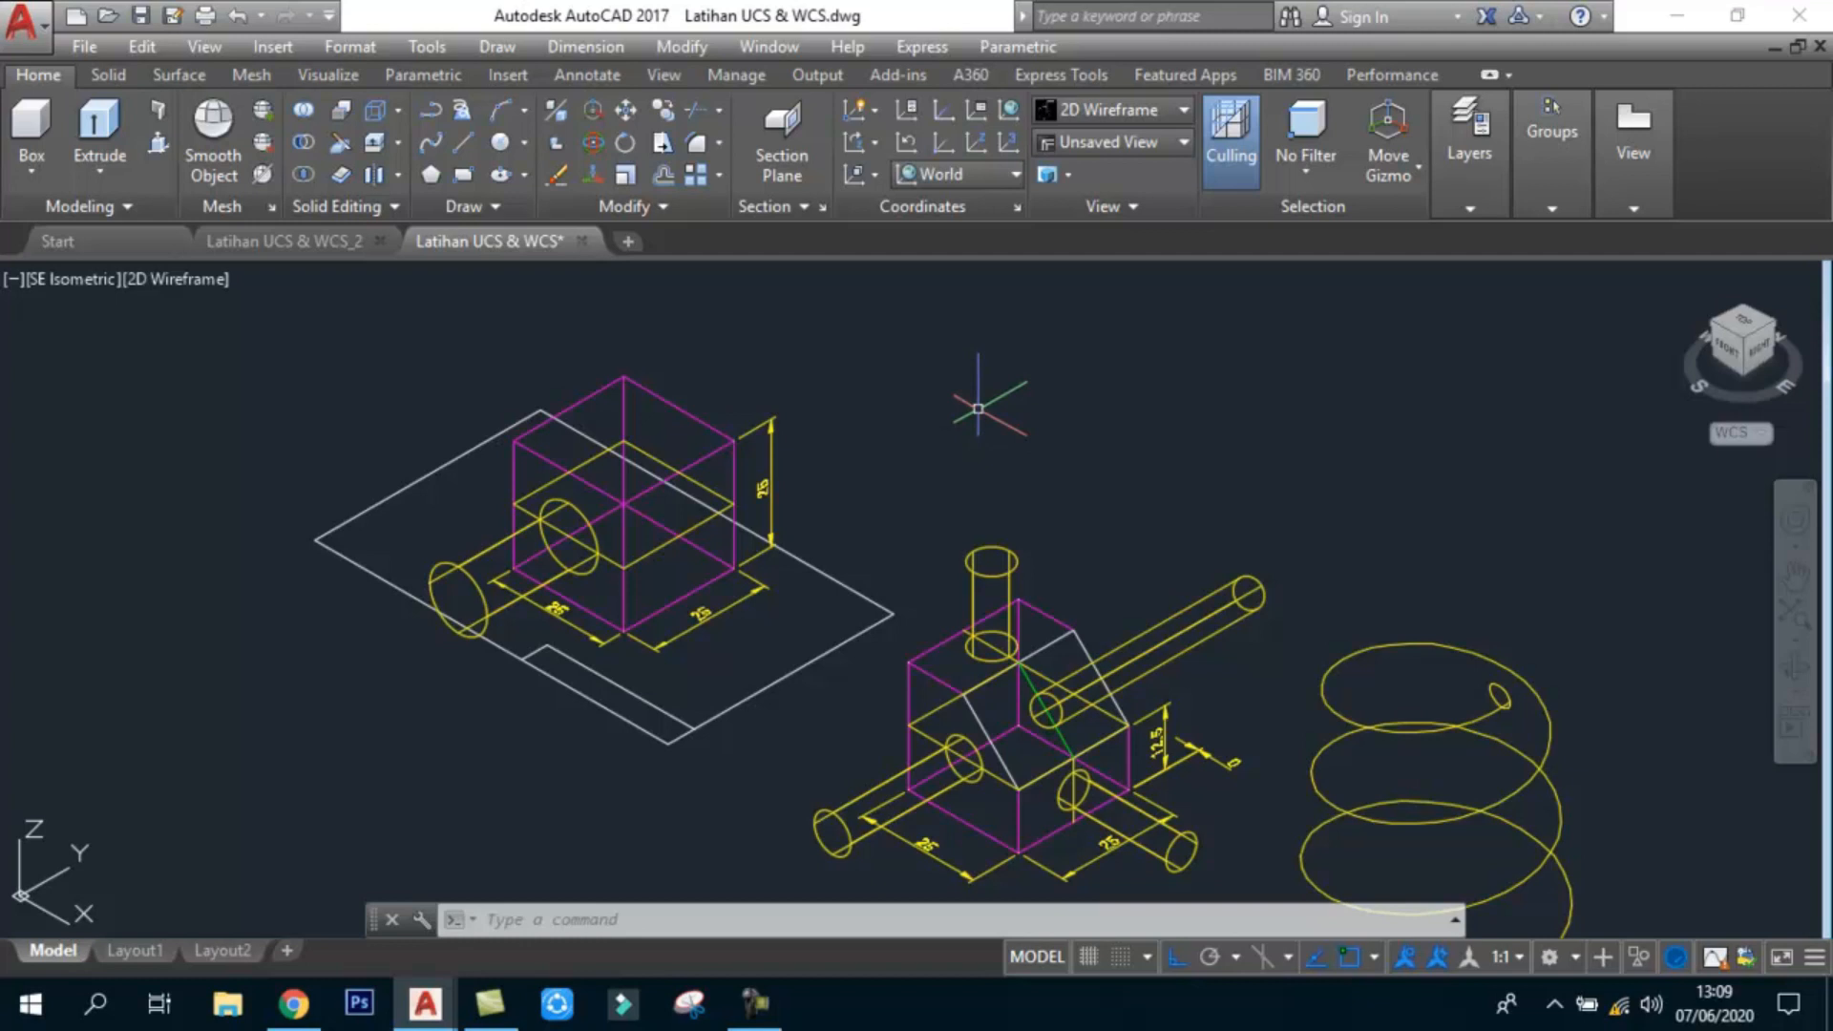
pyautogui.click(904, 139)
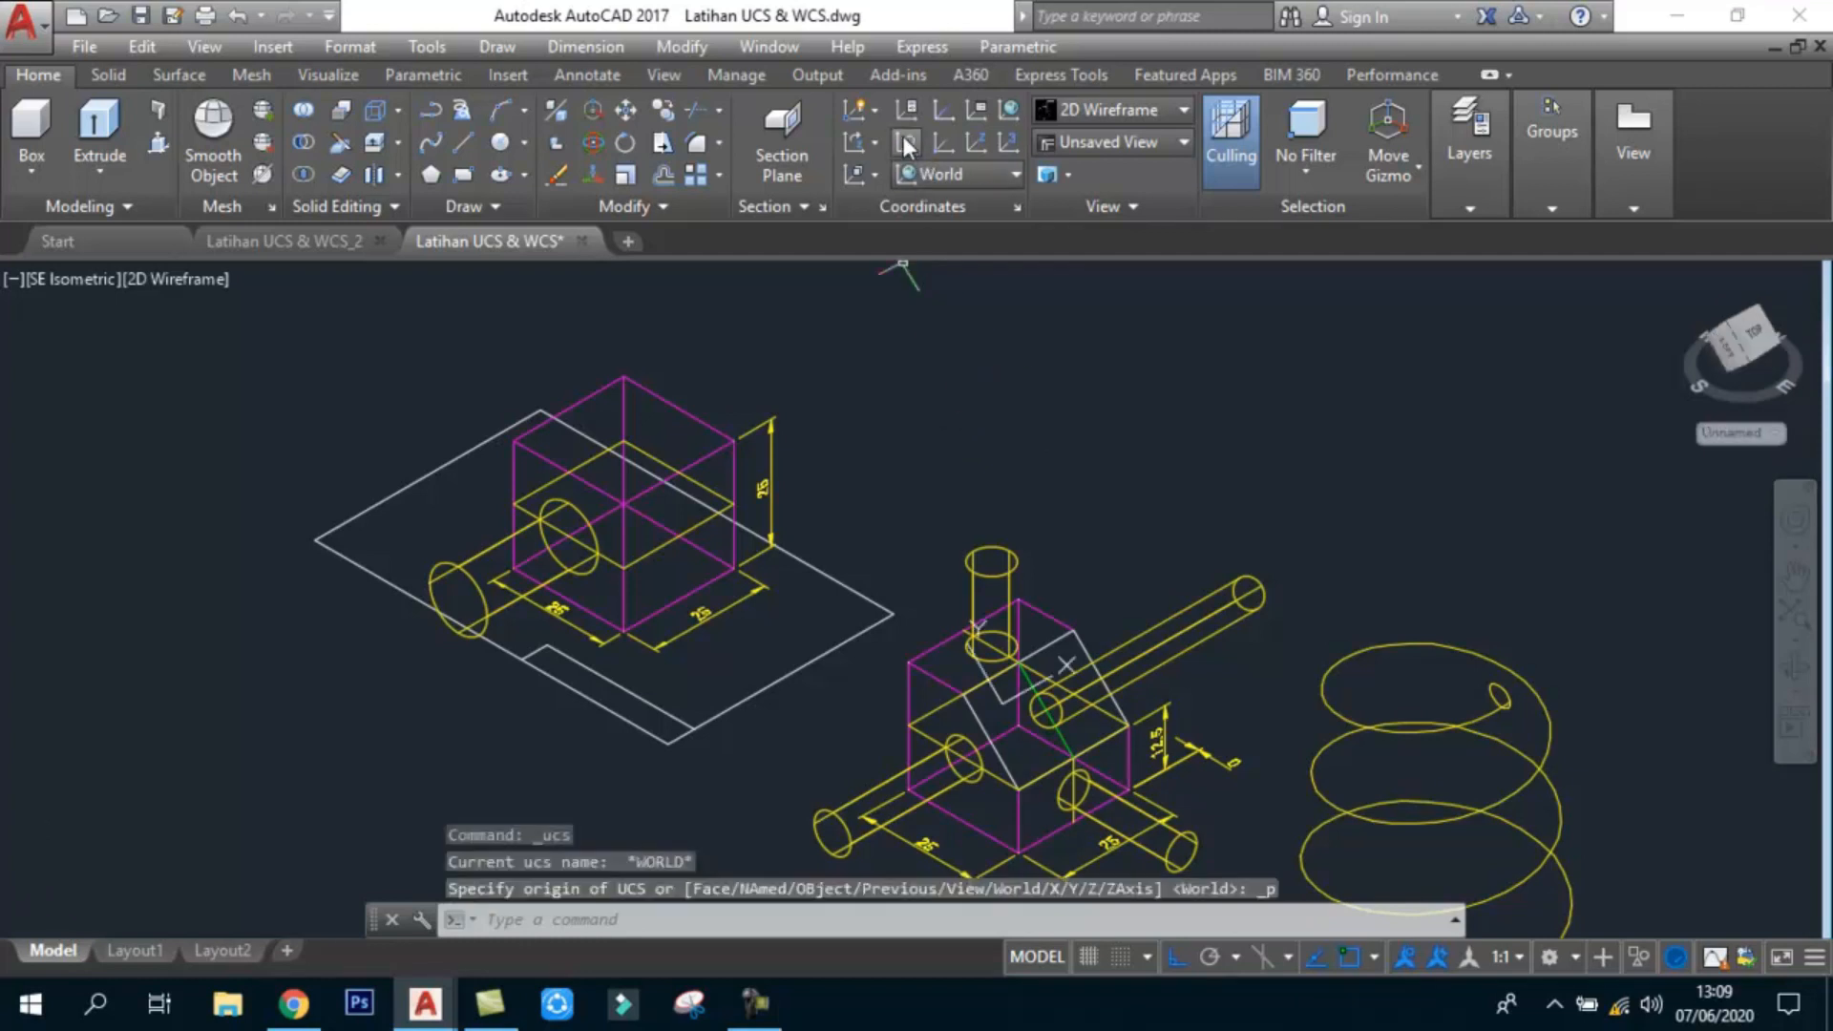
pyautogui.click(215, 290)
pyautogui.click(291, 378)
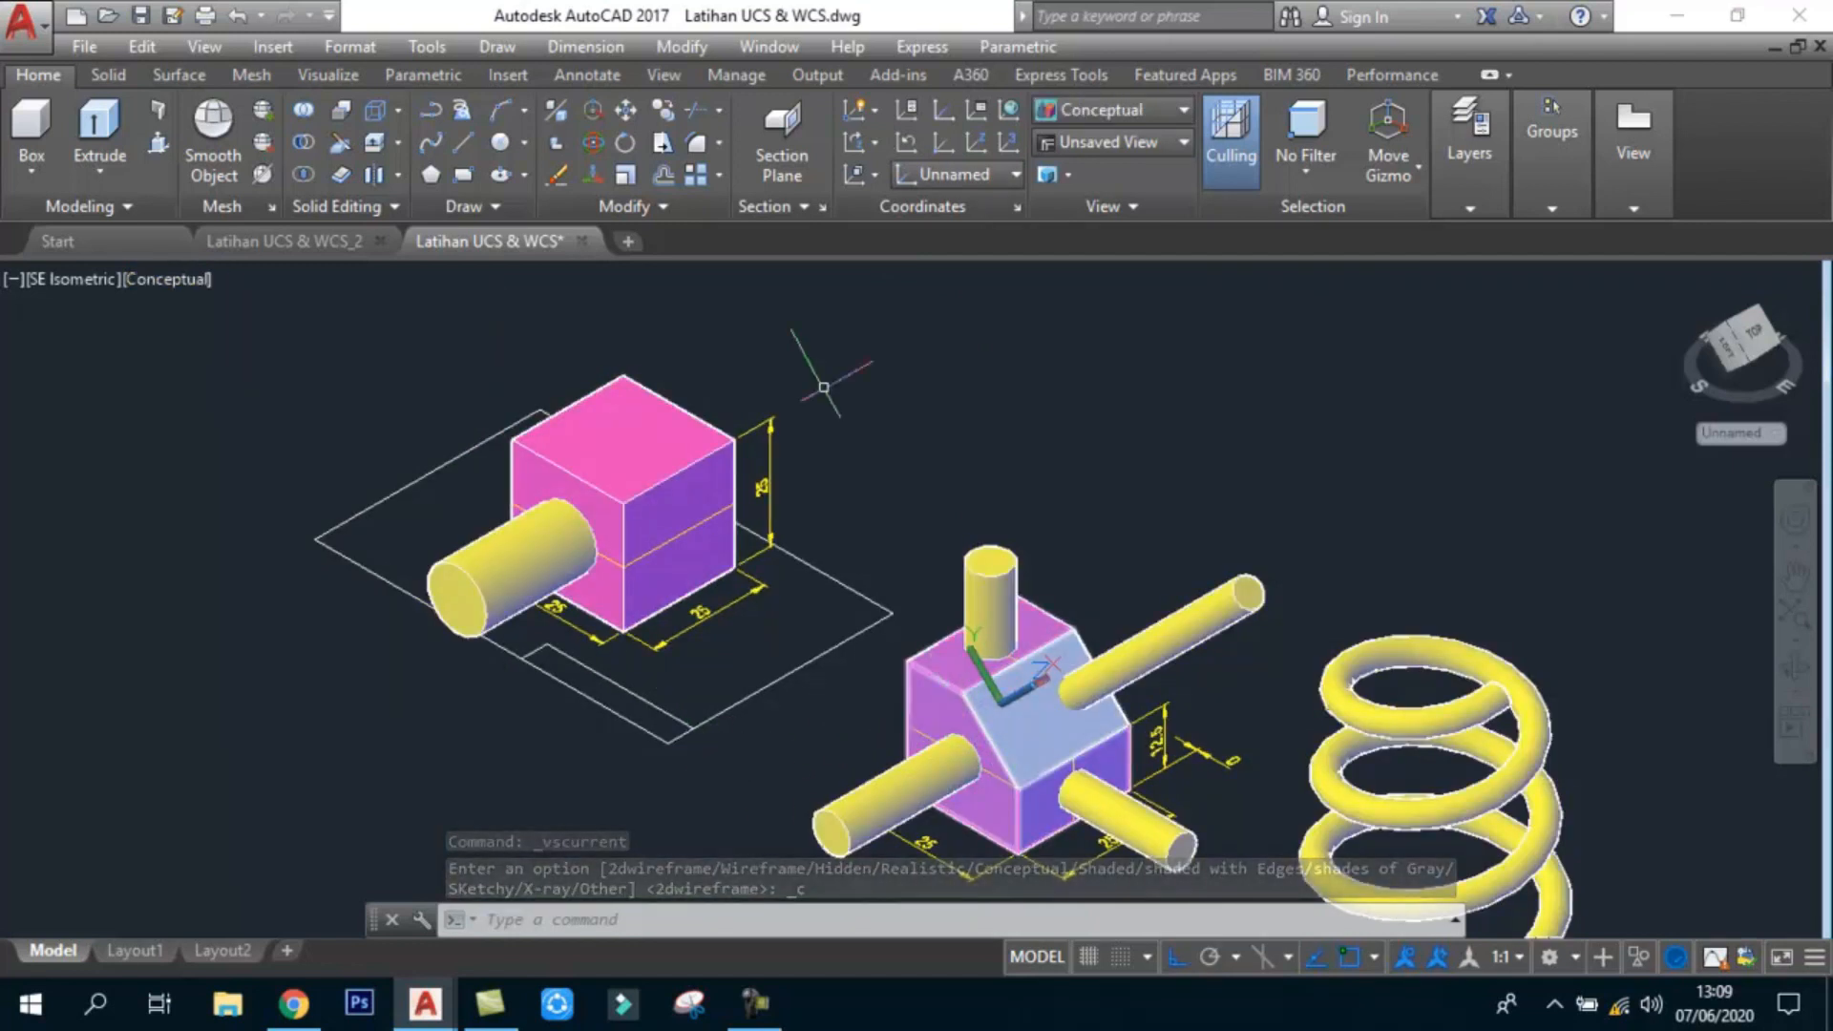
pyautogui.click(1005, 111)
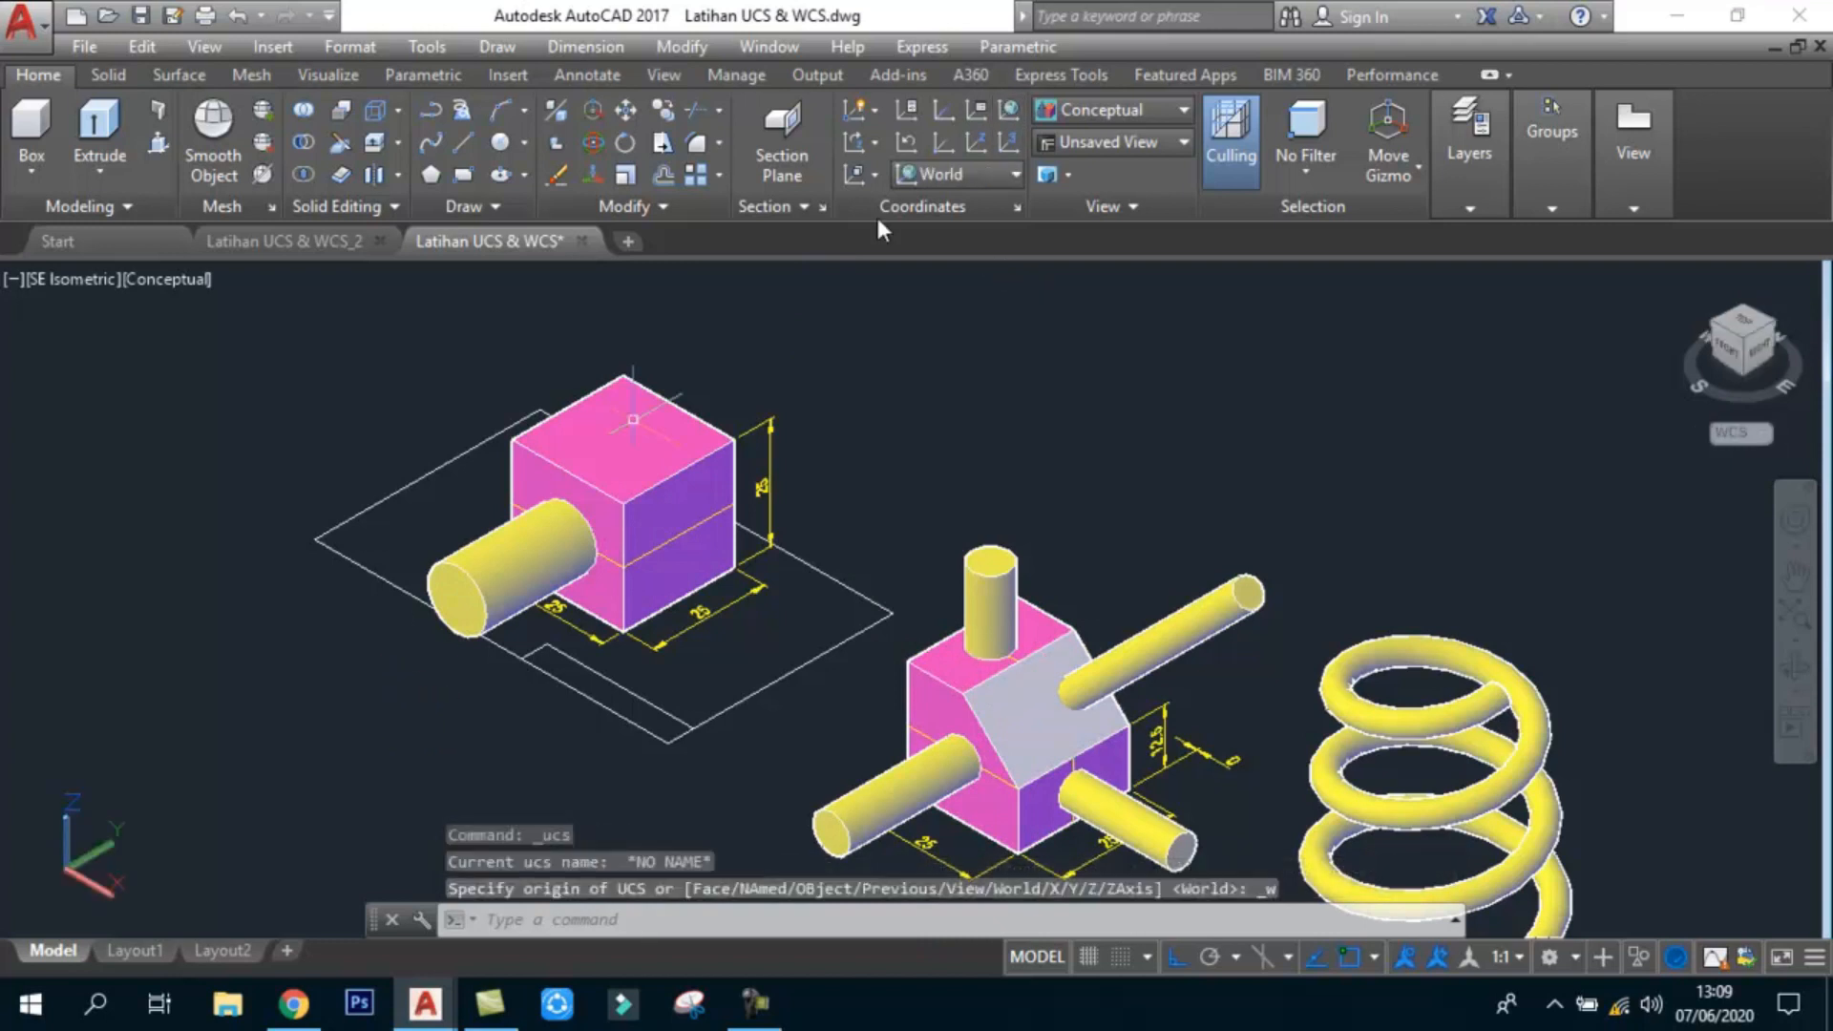
pyautogui.click(914, 142)
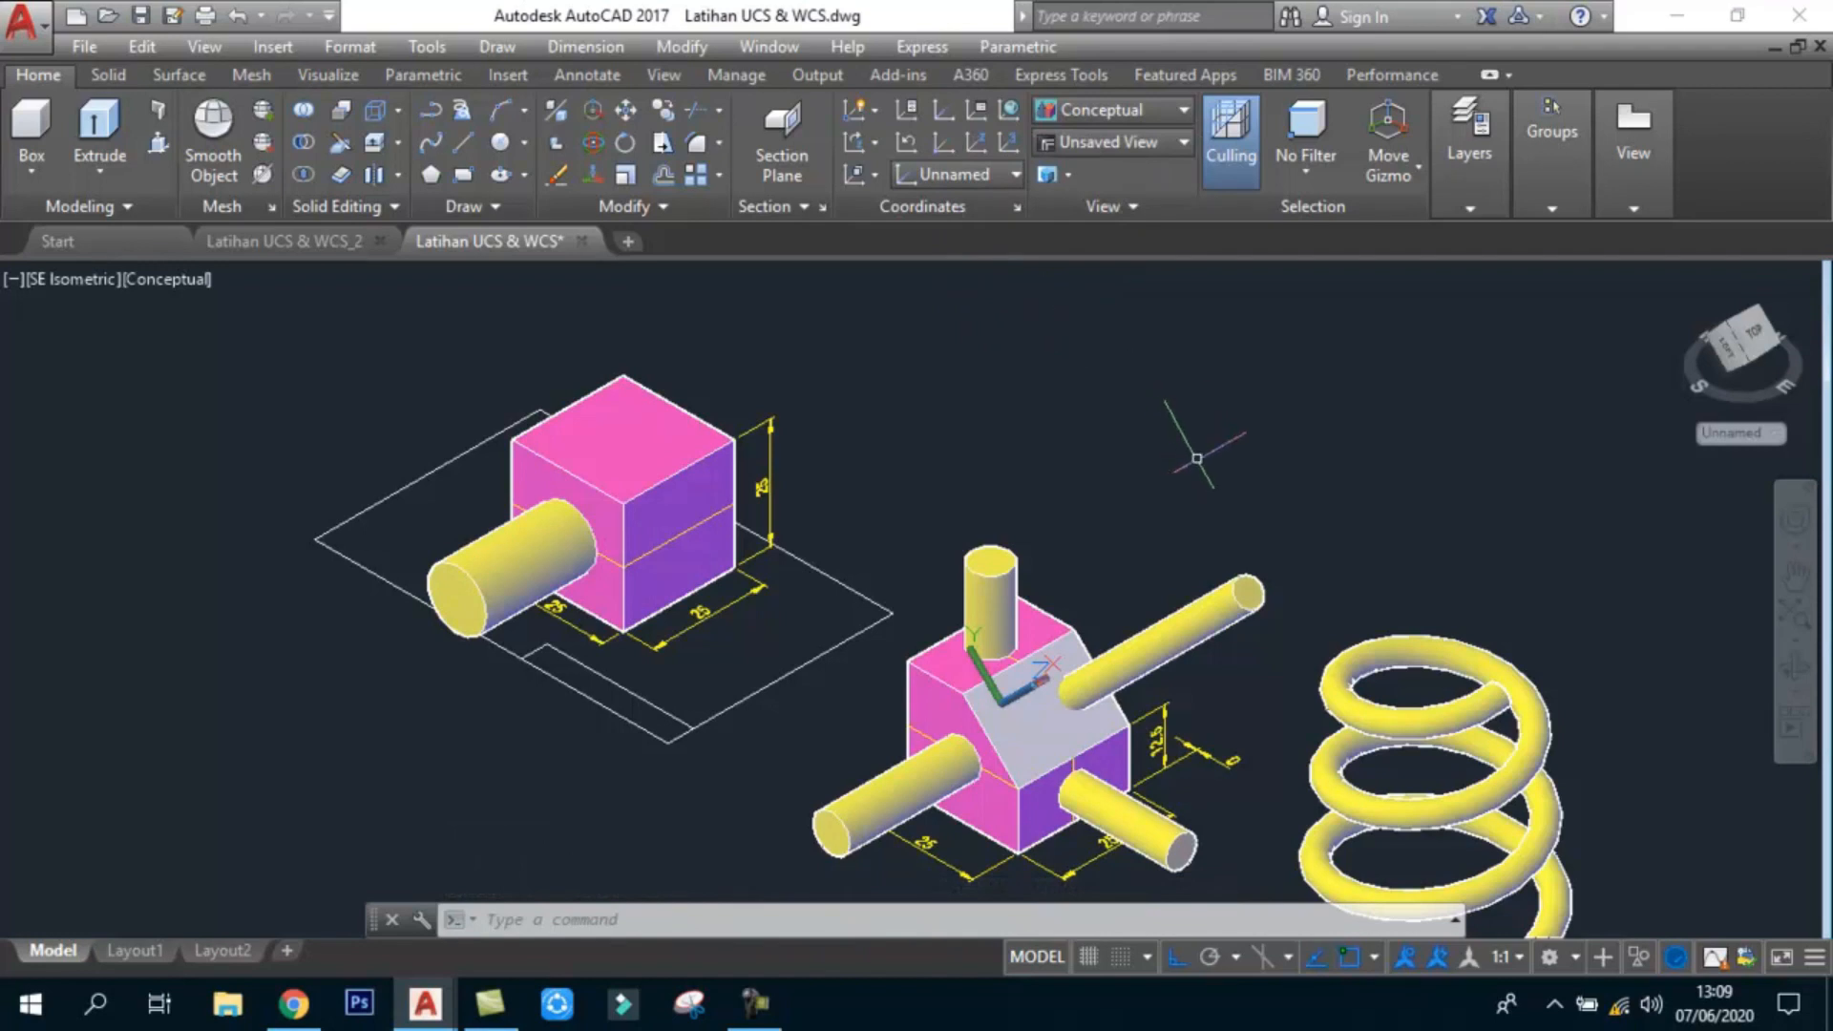
pyautogui.write('Ucd')
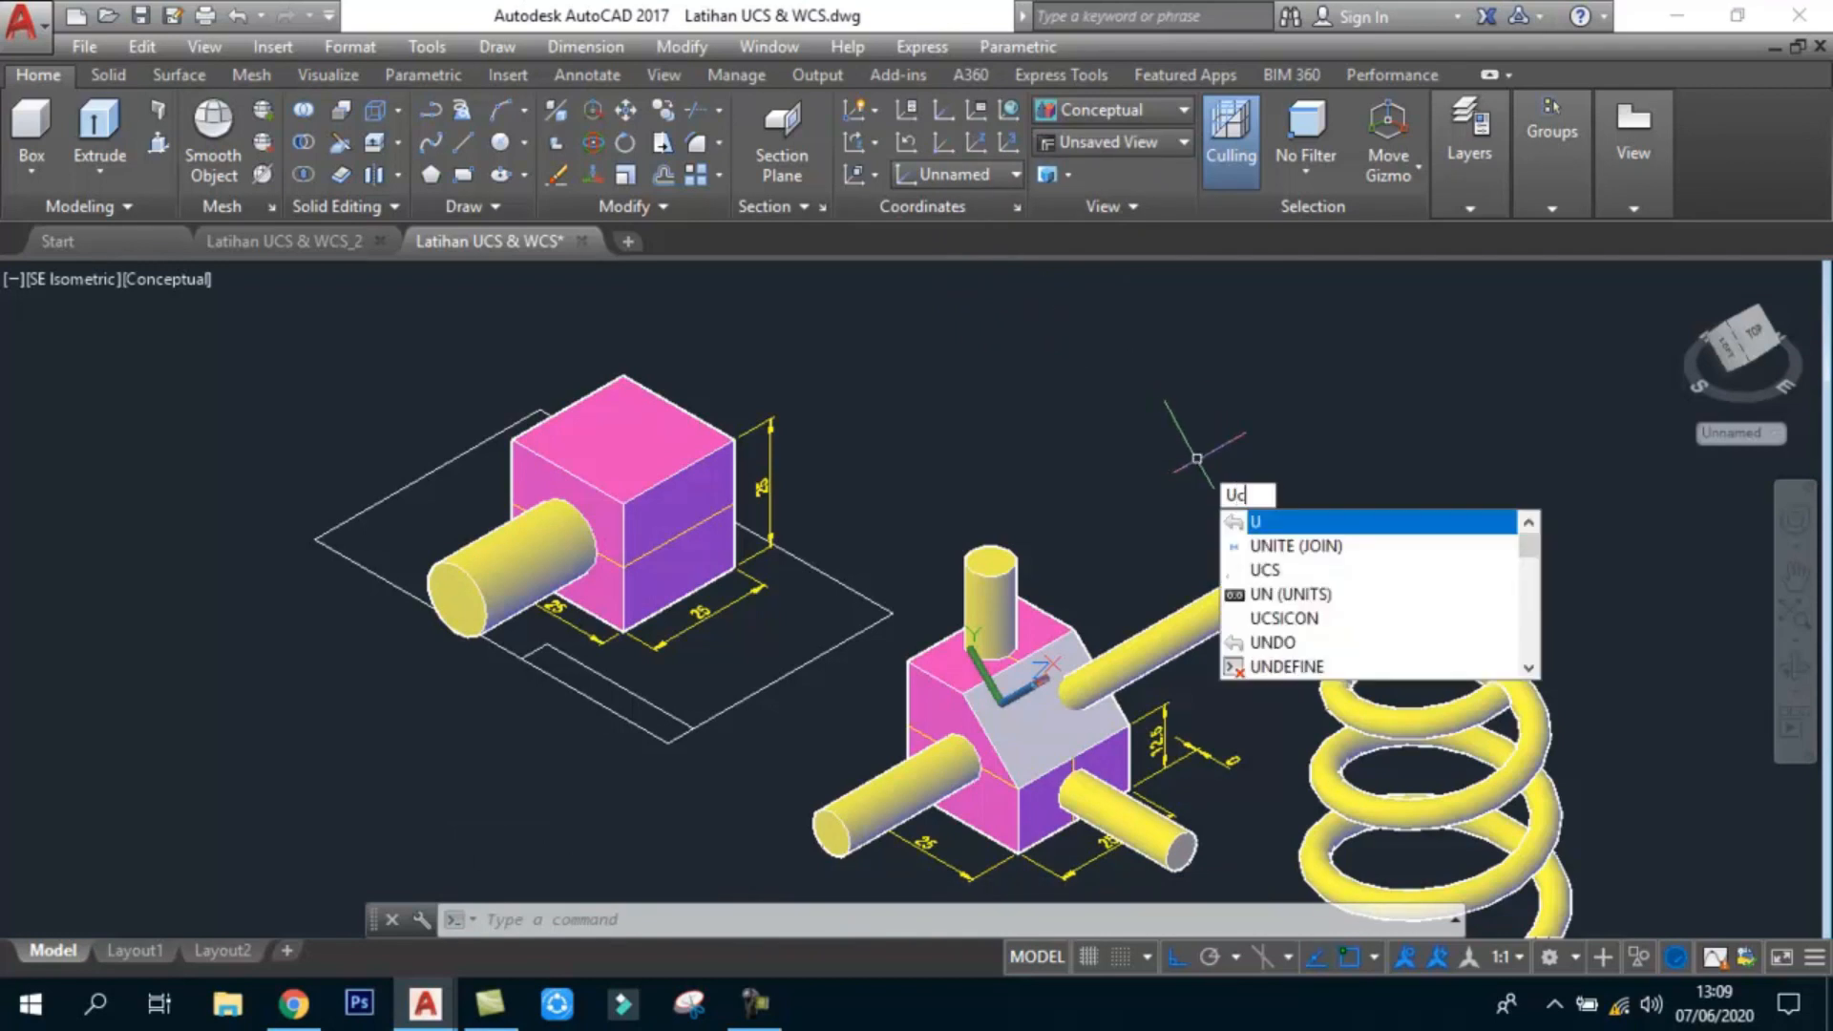
pyautogui.press('BackSpace')
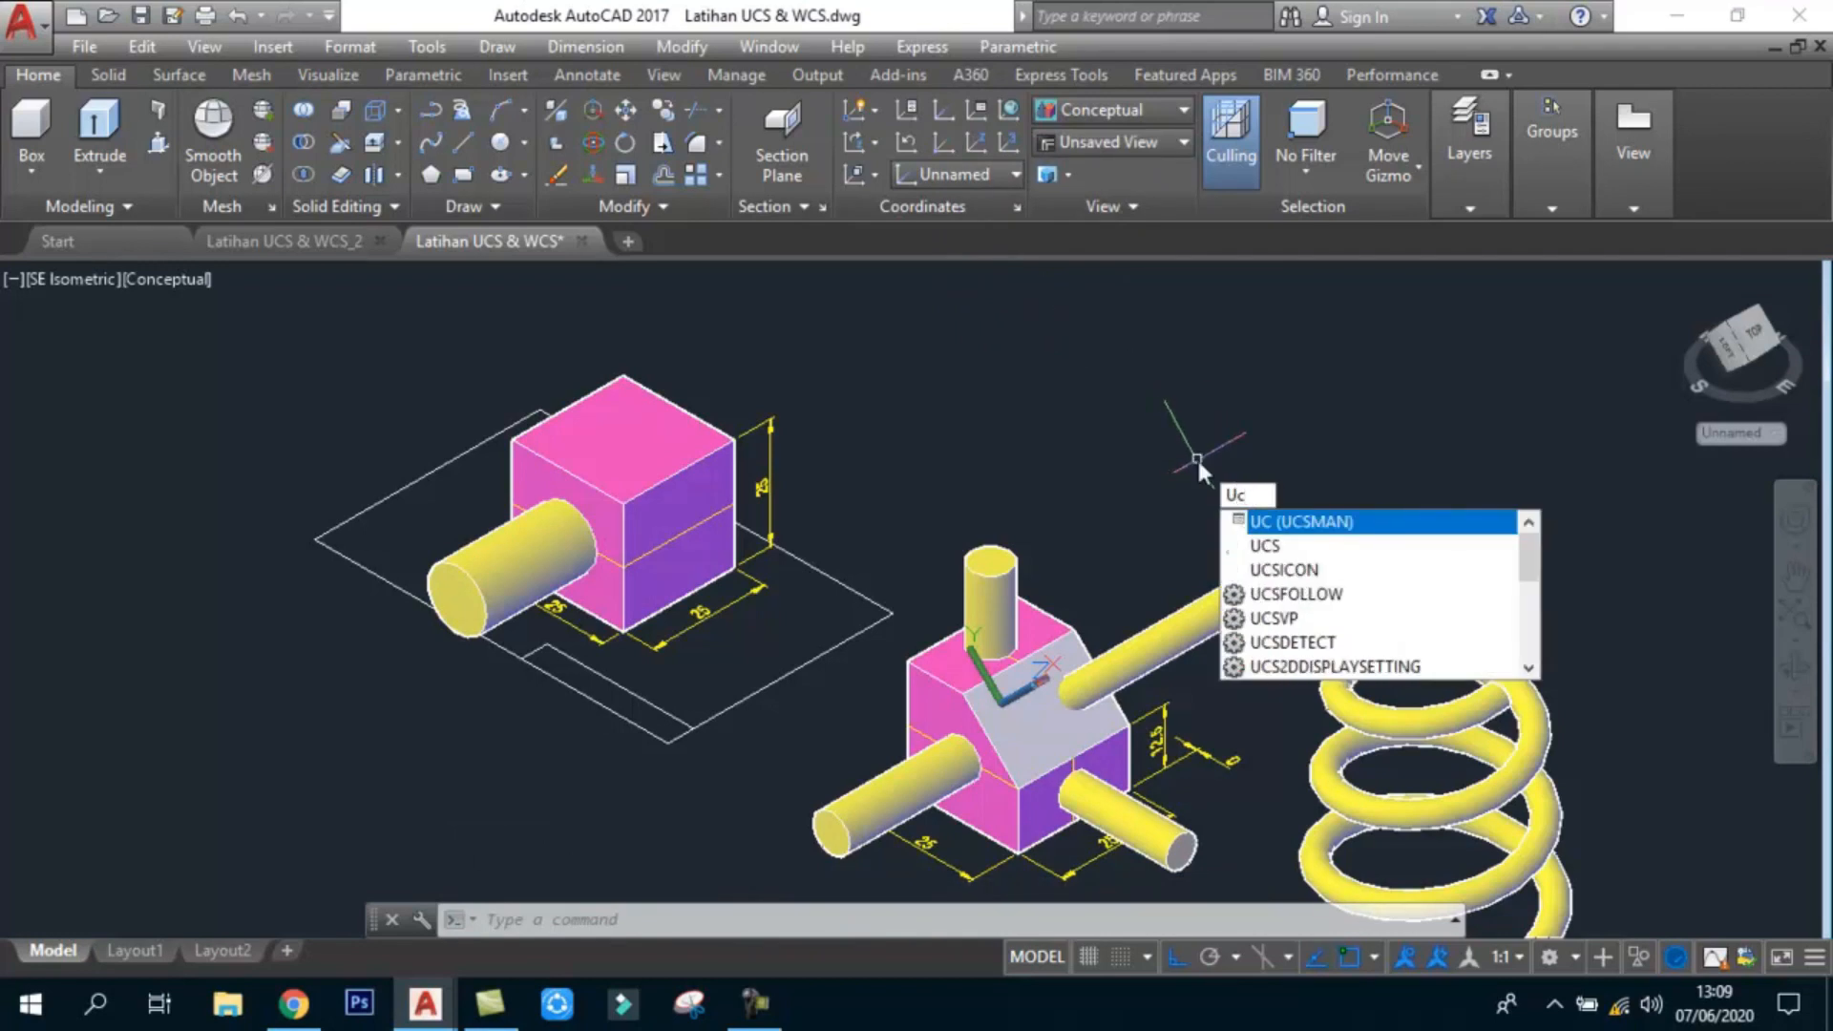
pyautogui.write('s')
pyautogui.press('Return')
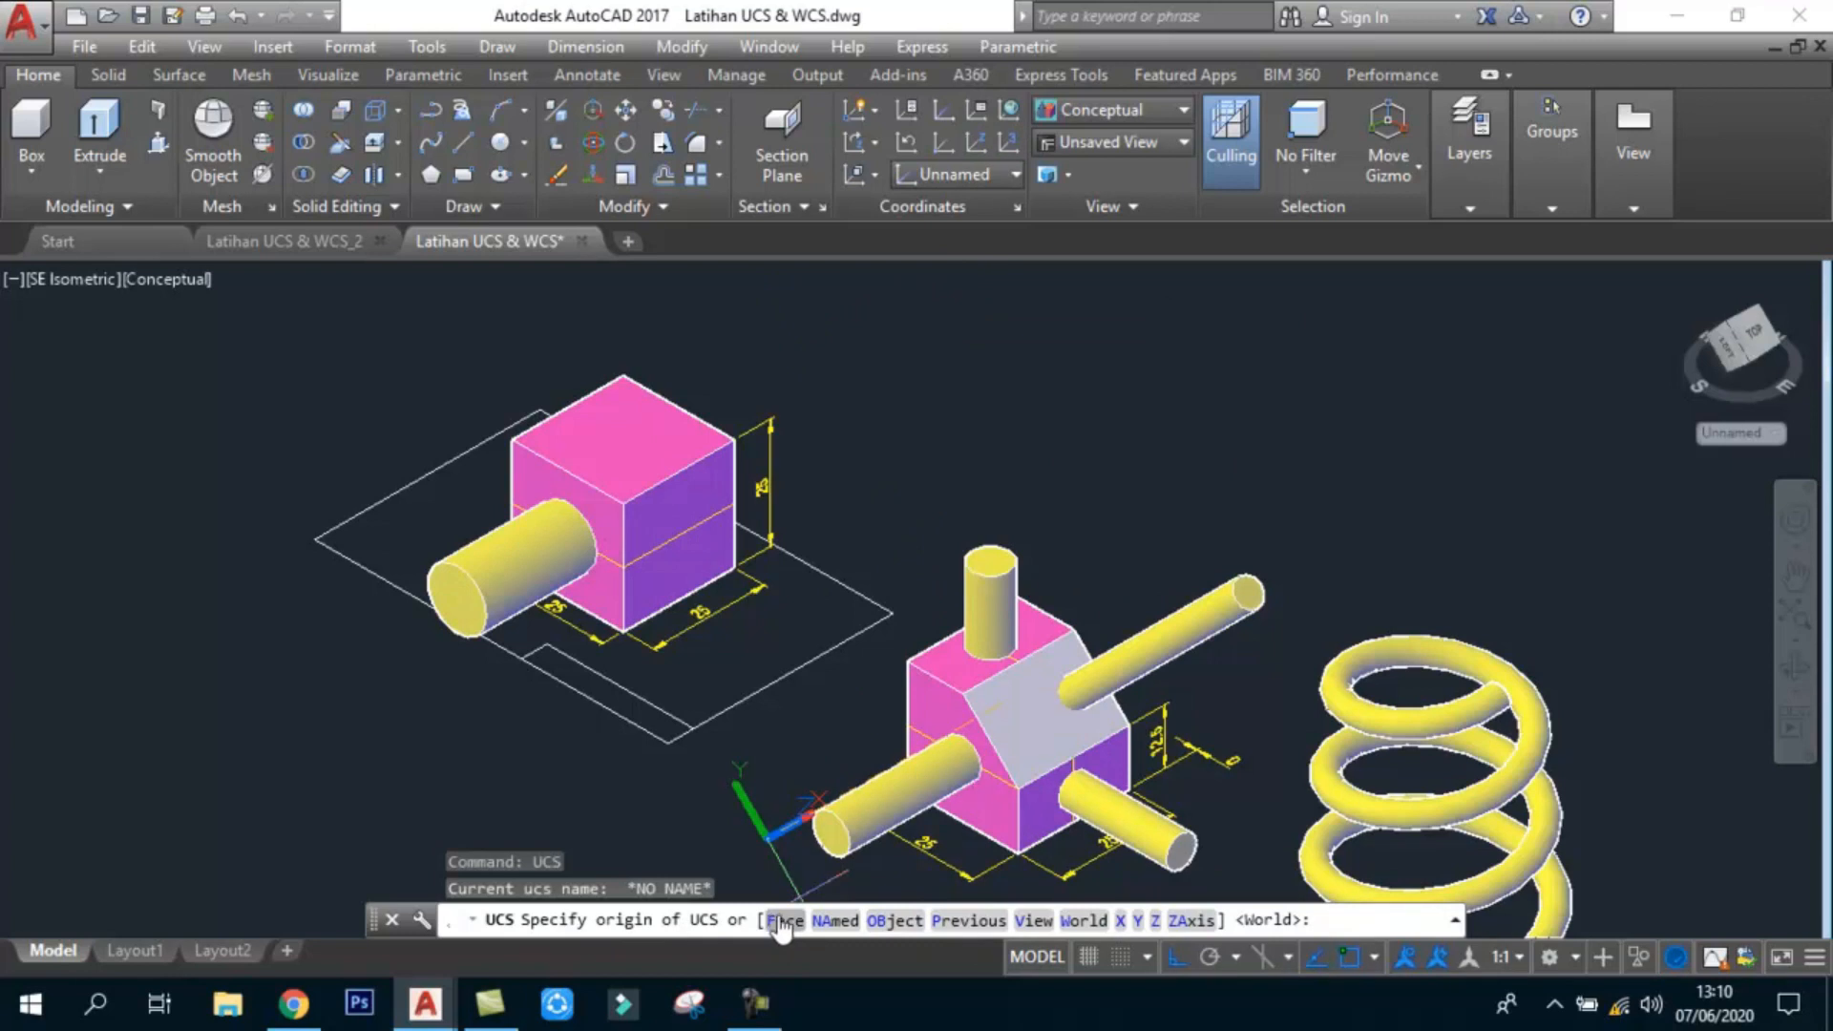
pyautogui.click(875, 177)
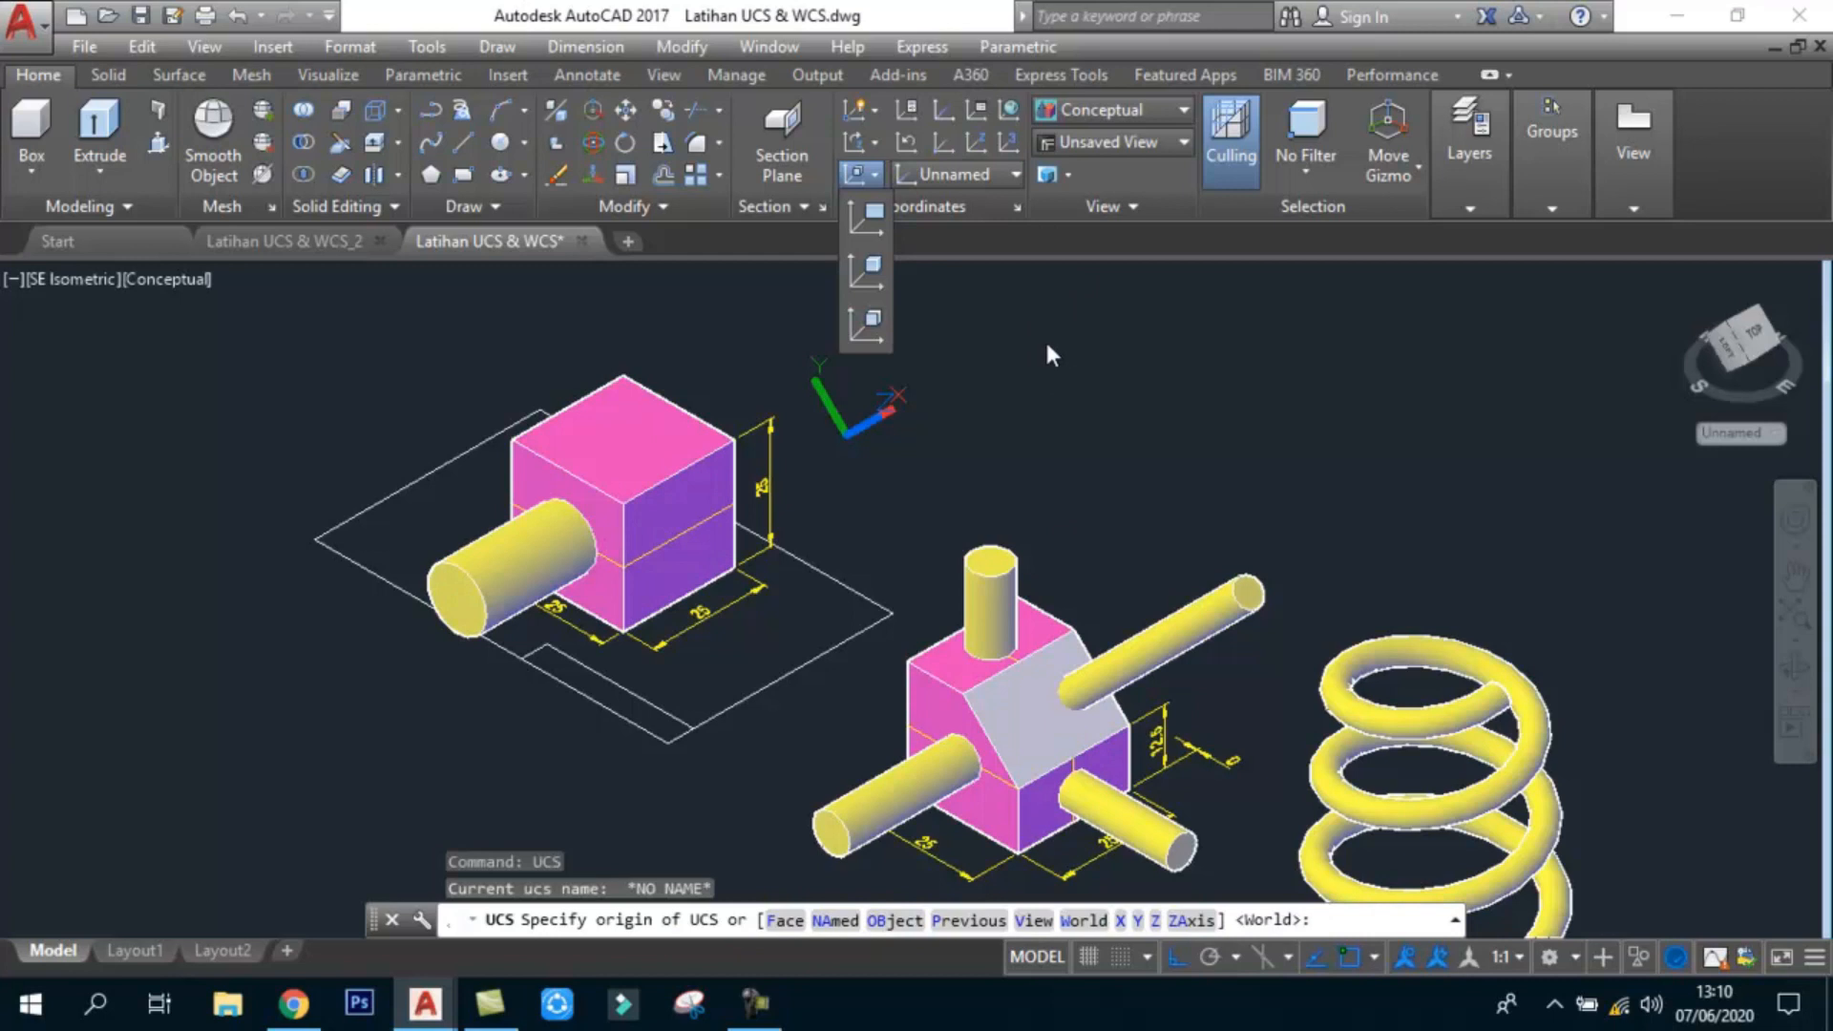
pyautogui.click(944, 105)
pyautogui.press('Escape')
pyautogui.press('Escape')
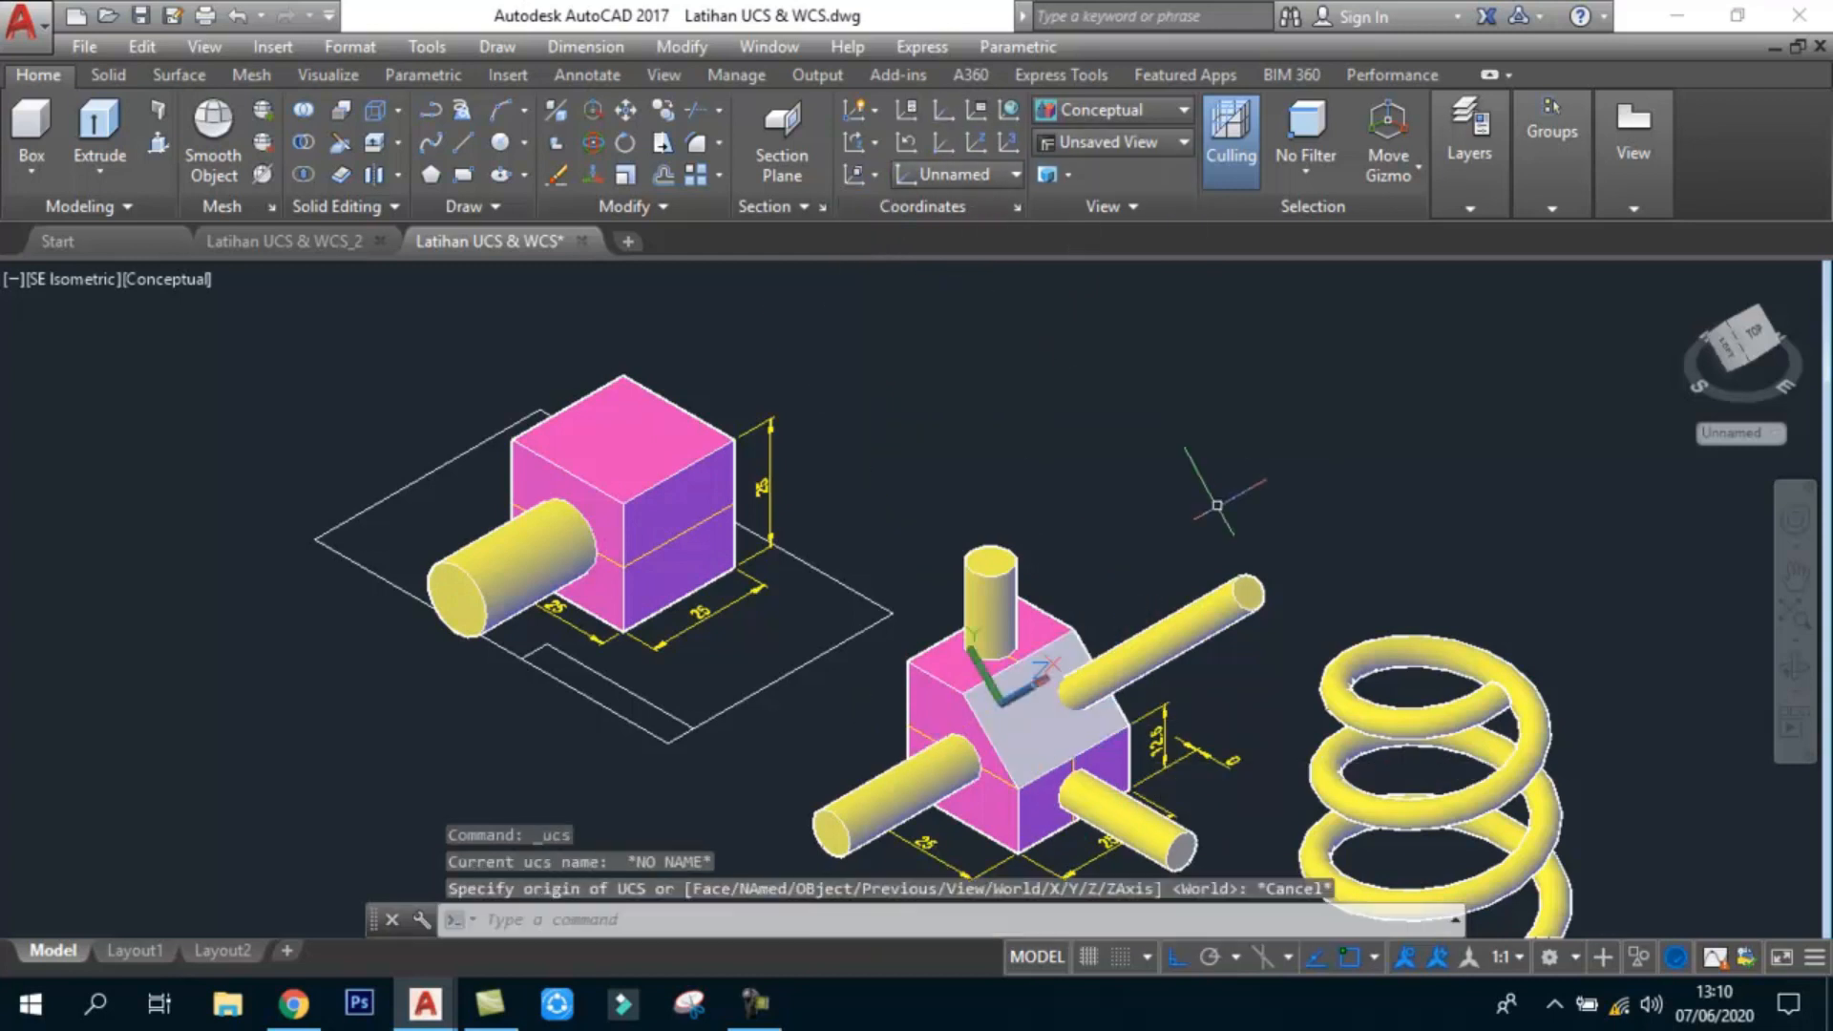
pyautogui.click(950, 145)
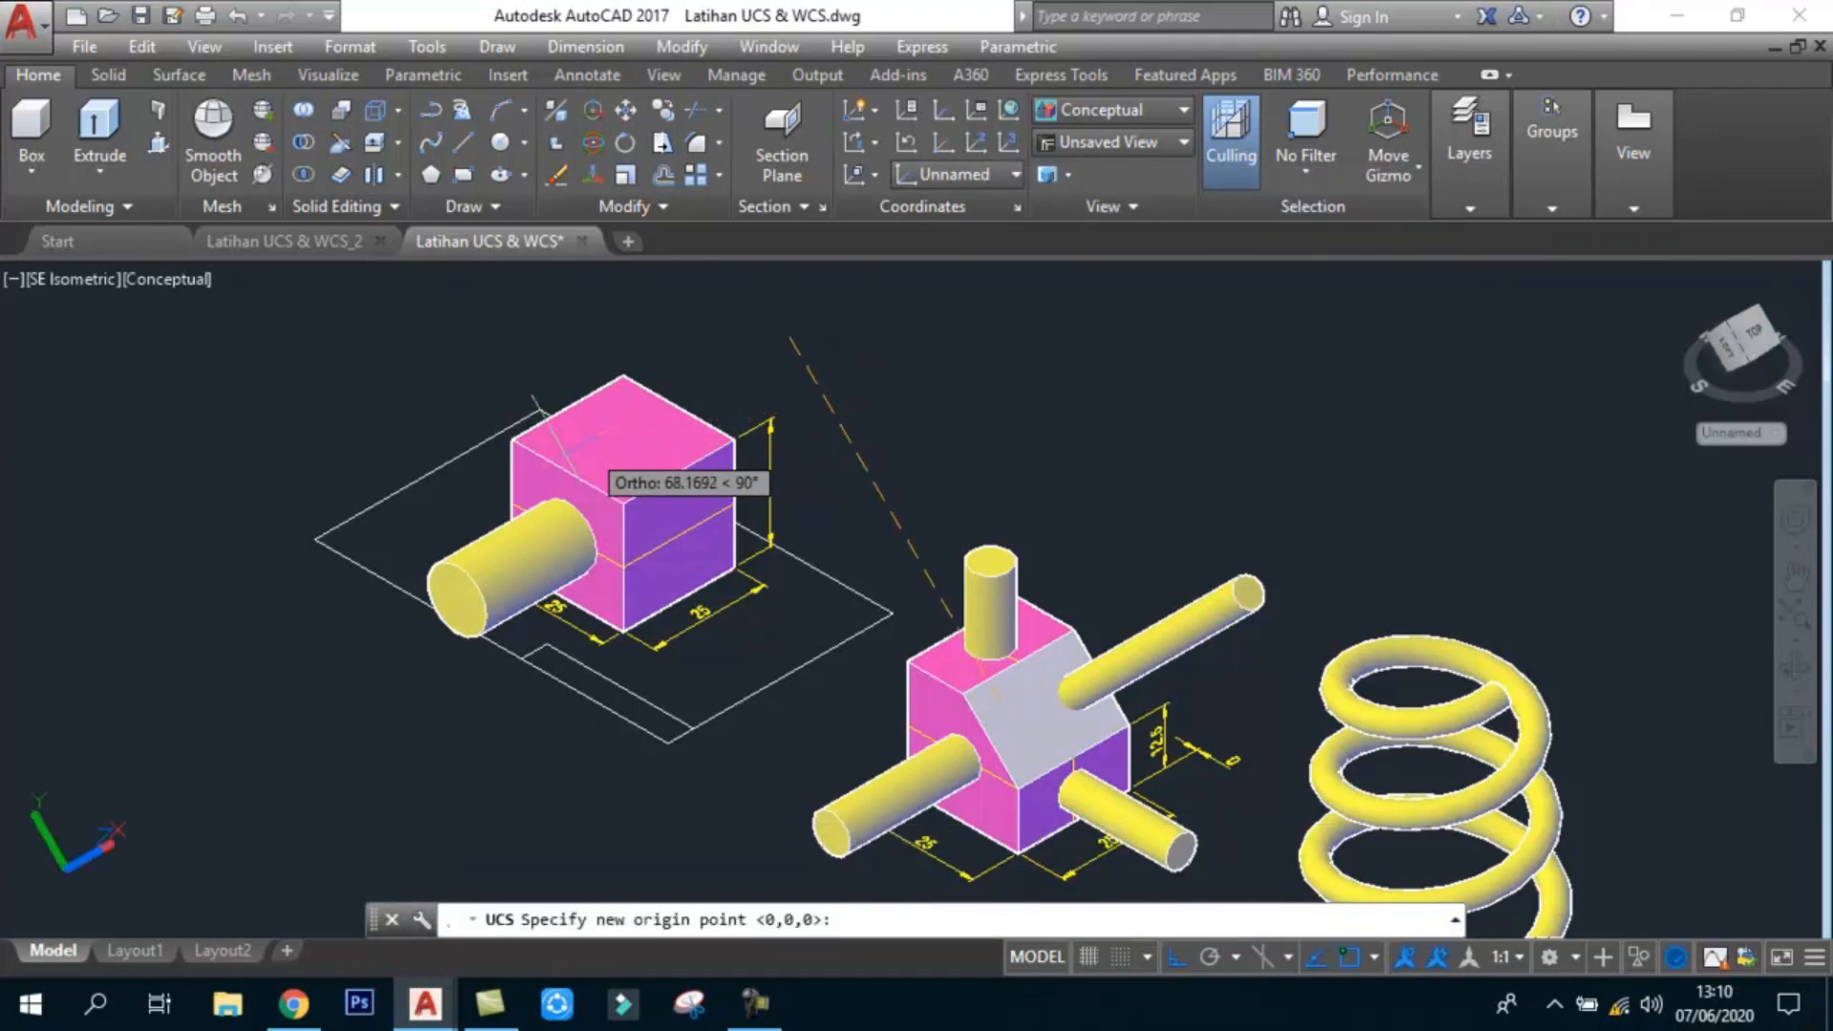
pyautogui.press('Escape')
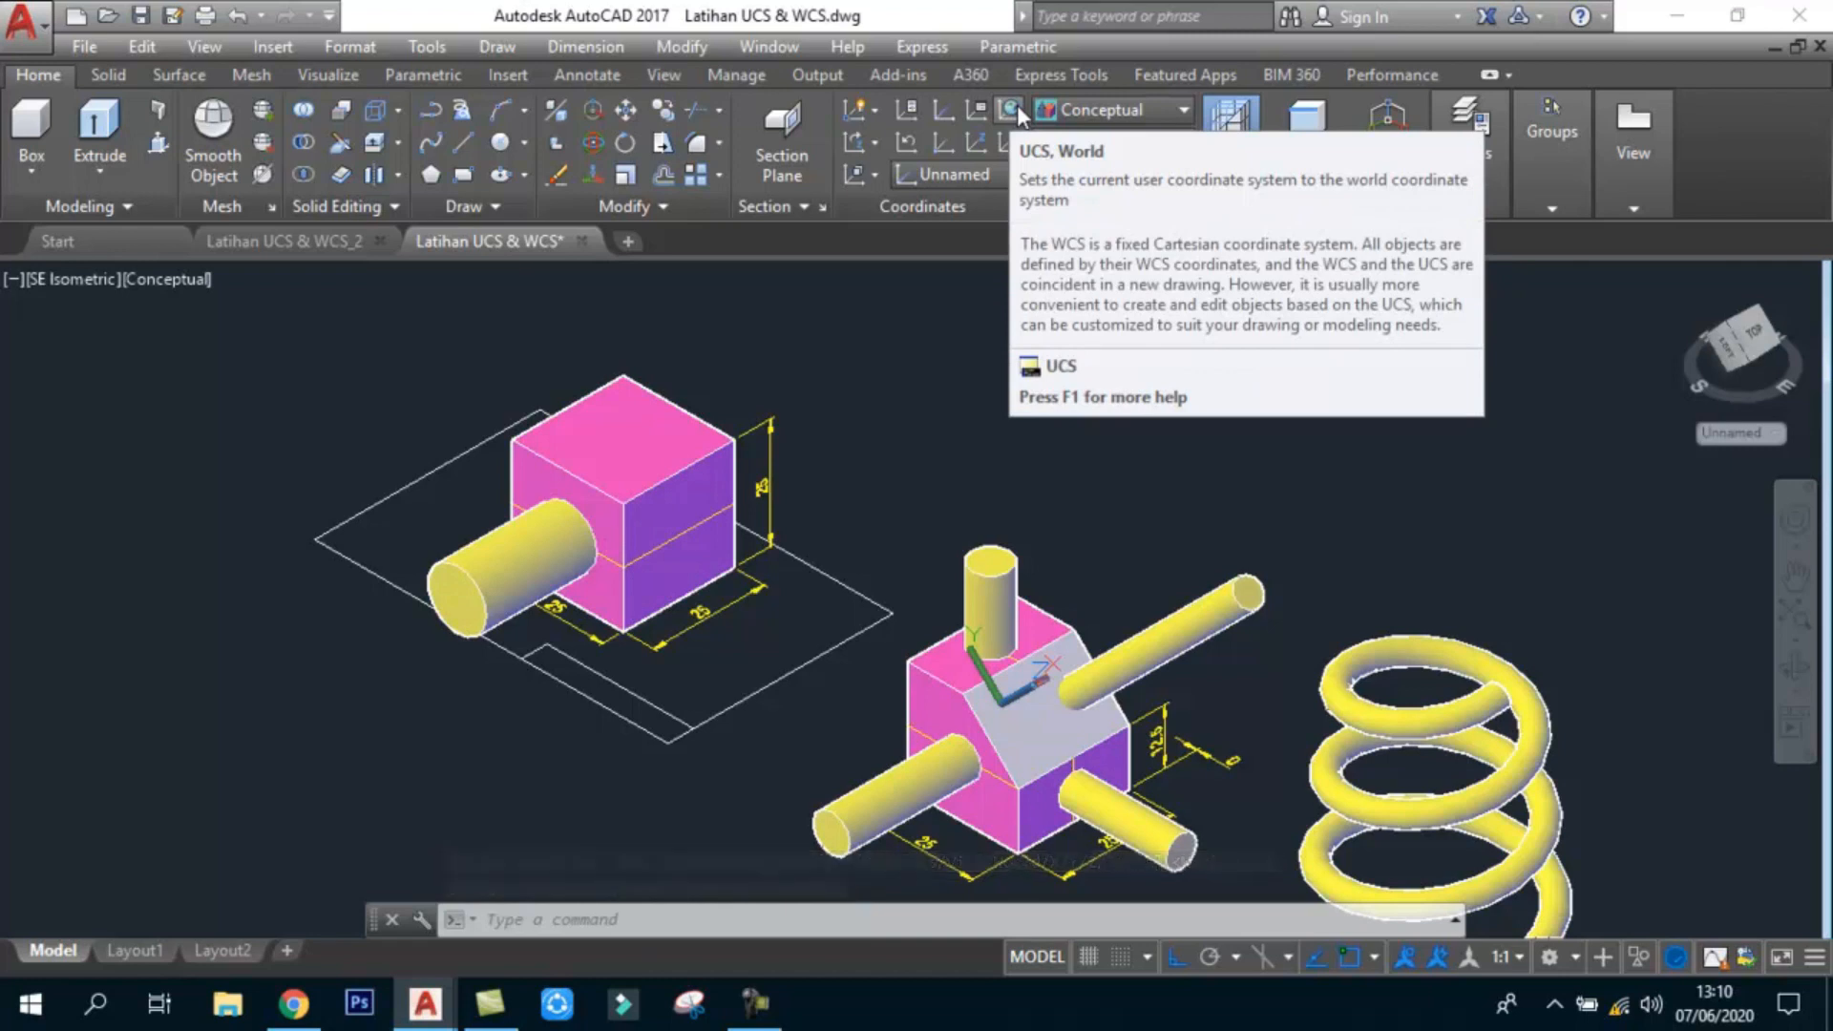
# Step: Reset the UCS to World and move its origin to the leftmost corner of the full cube's top face
pyautogui.click(1013, 108)
pyautogui.press('Escape')
pyautogui.click(949, 141)
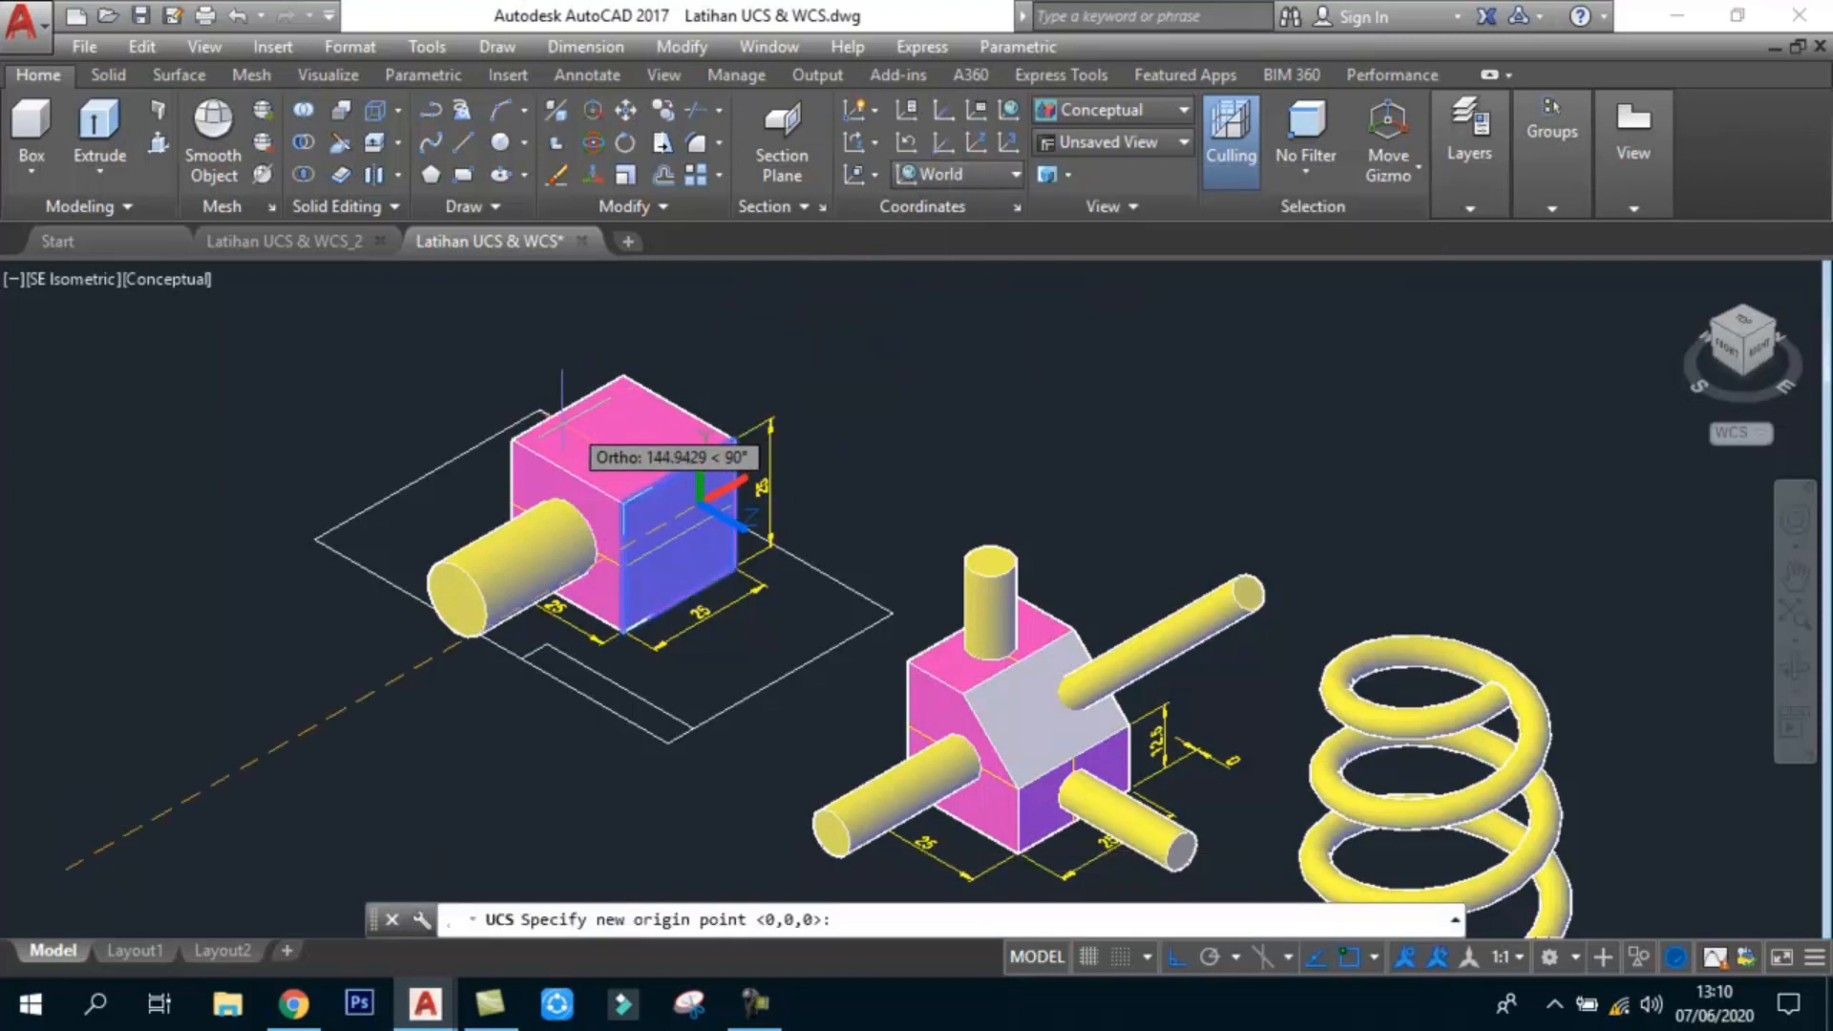
pyautogui.scroll(3, 539, 427)
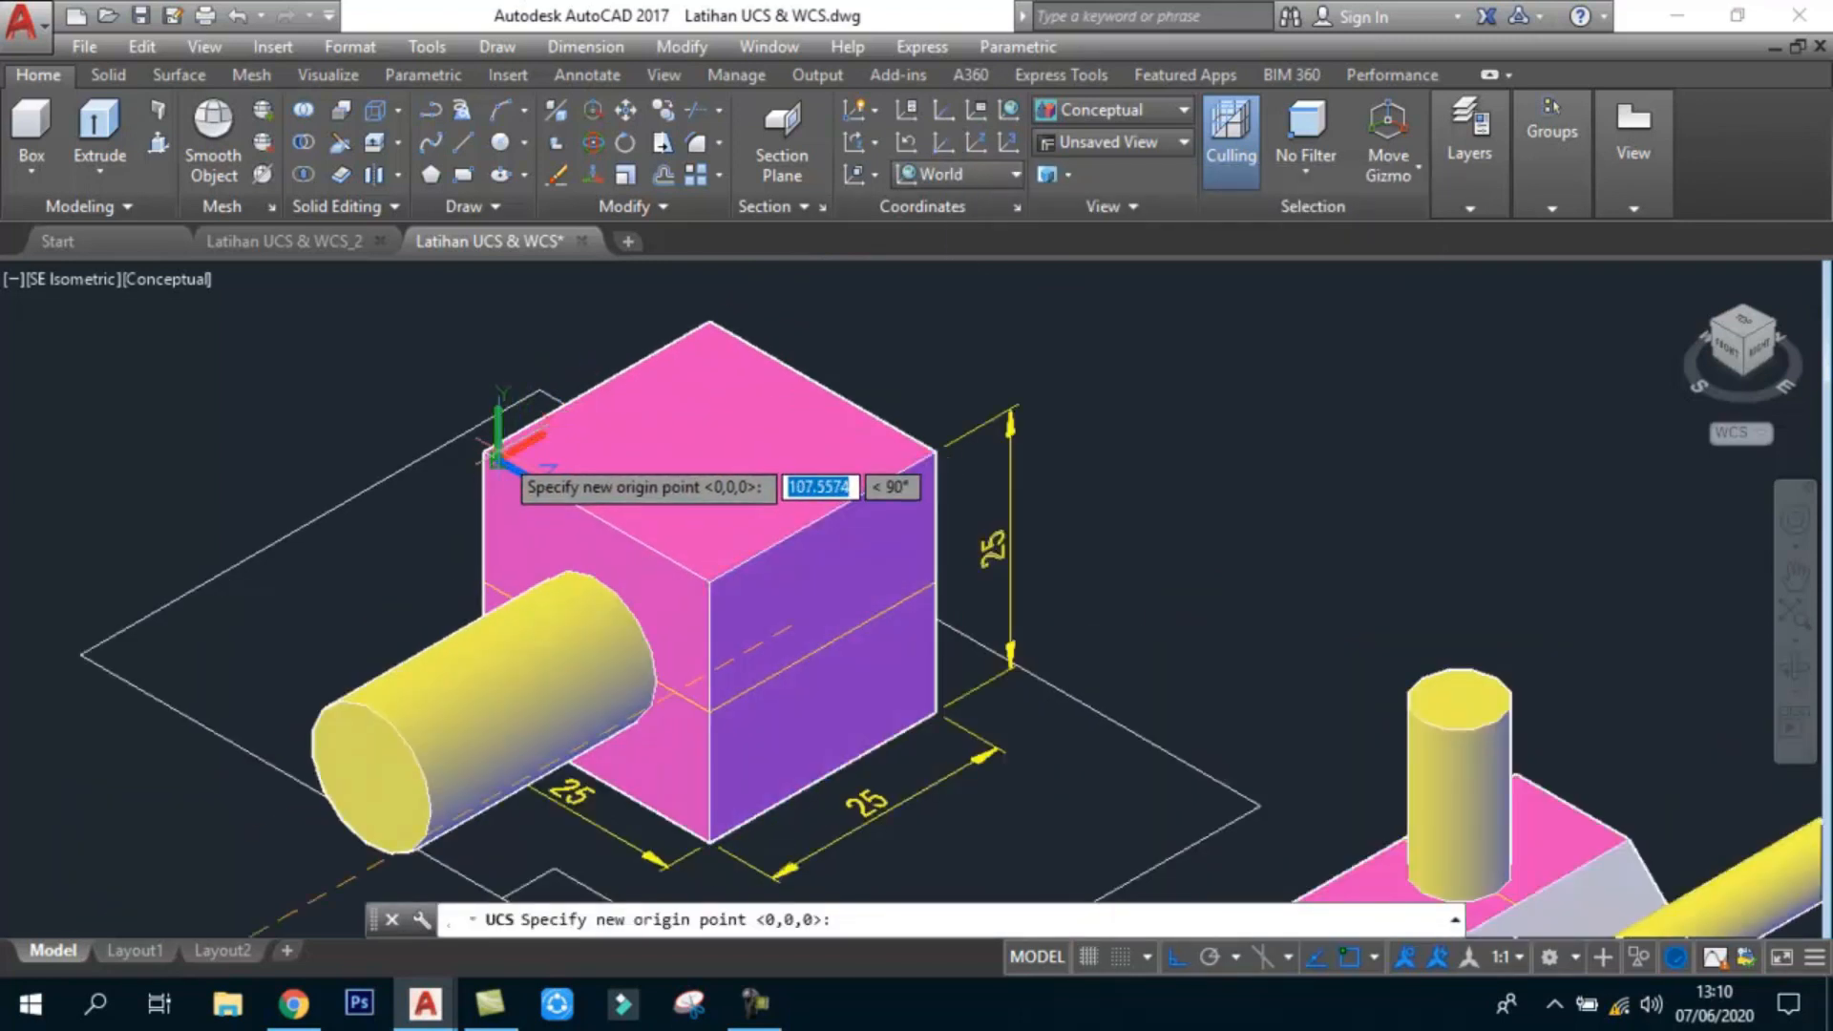
pyautogui.click(484, 450)
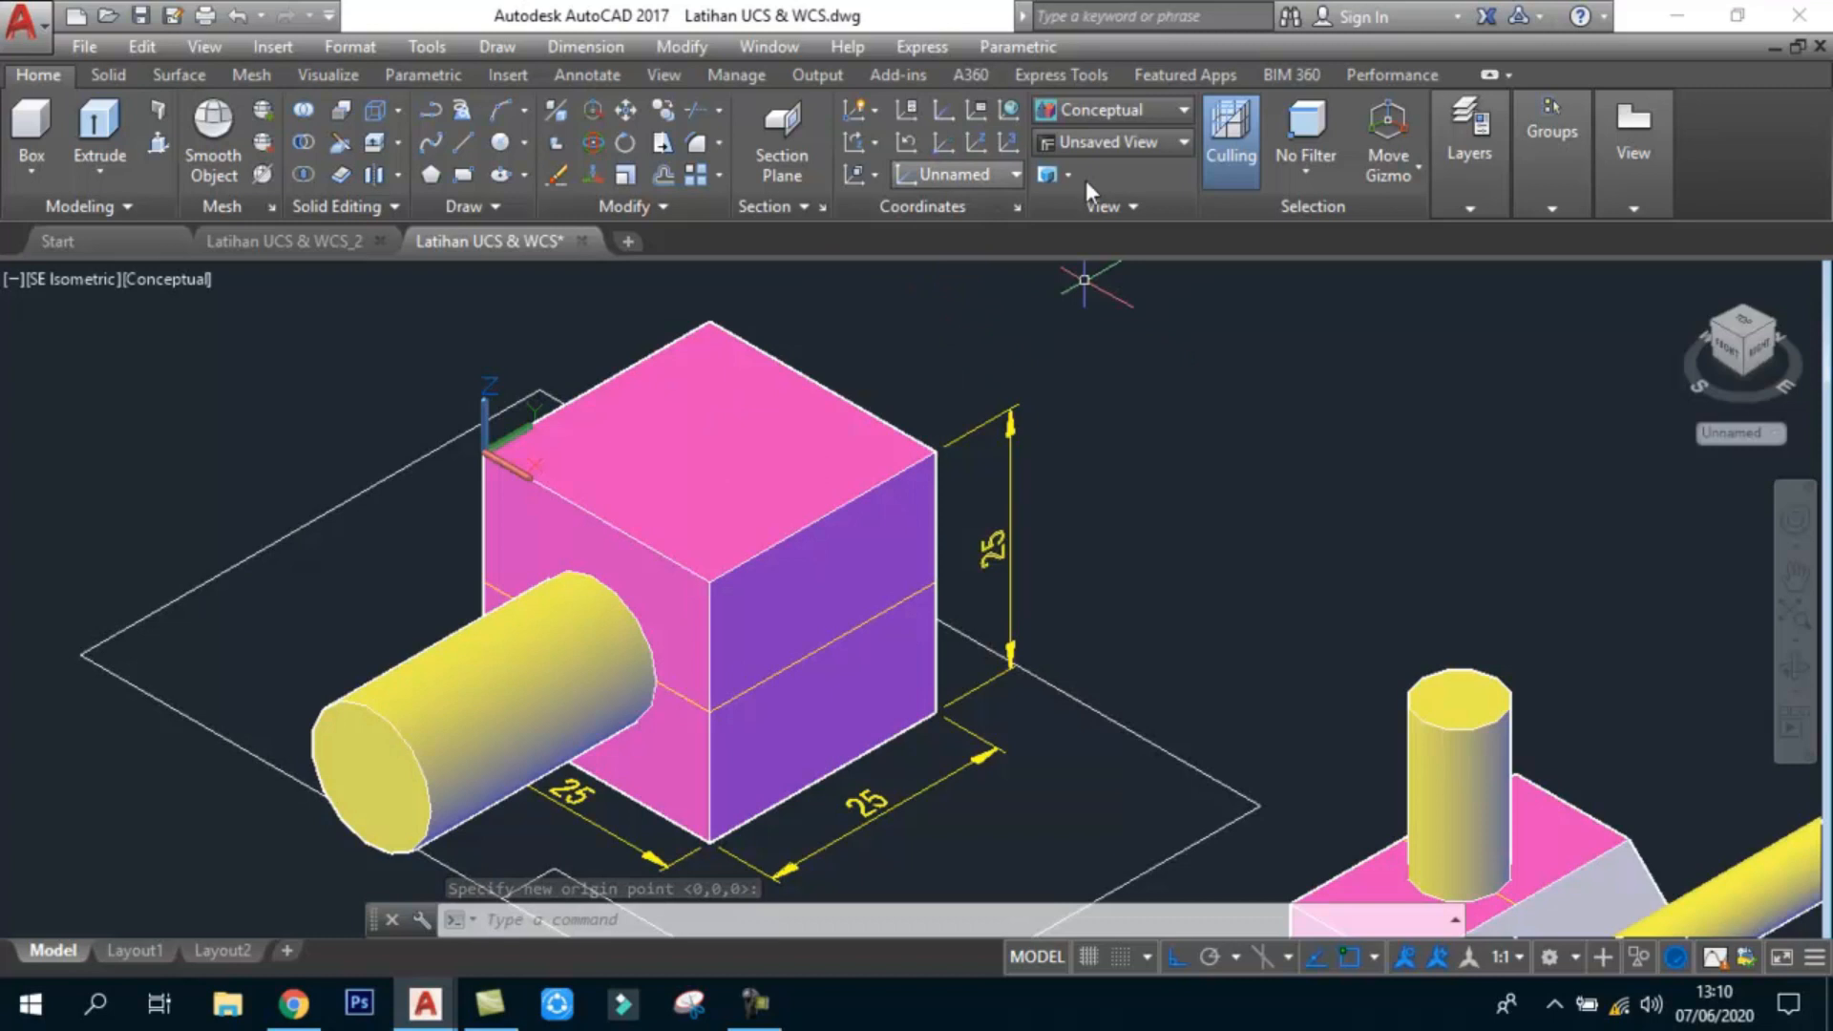
# Step: Review the list of named coordinate systems in the UCS dialog and close it
pyautogui.click(980, 111)
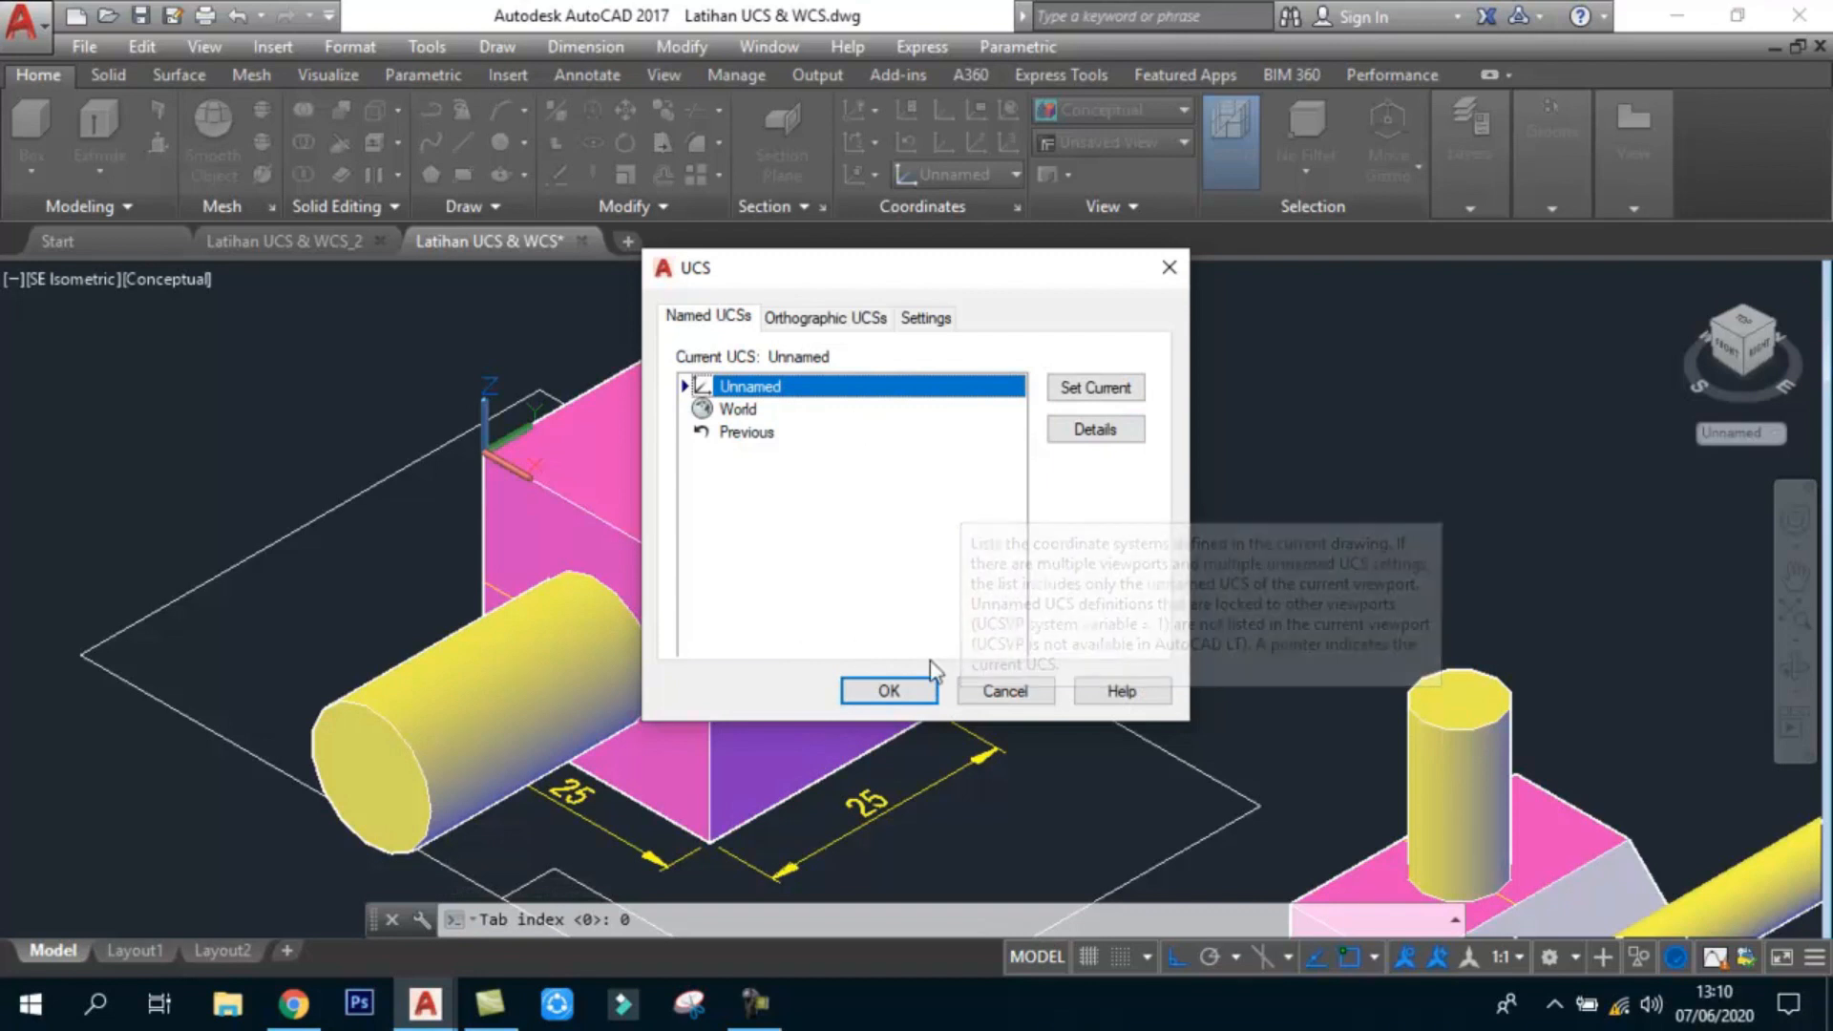
pyautogui.click(889, 691)
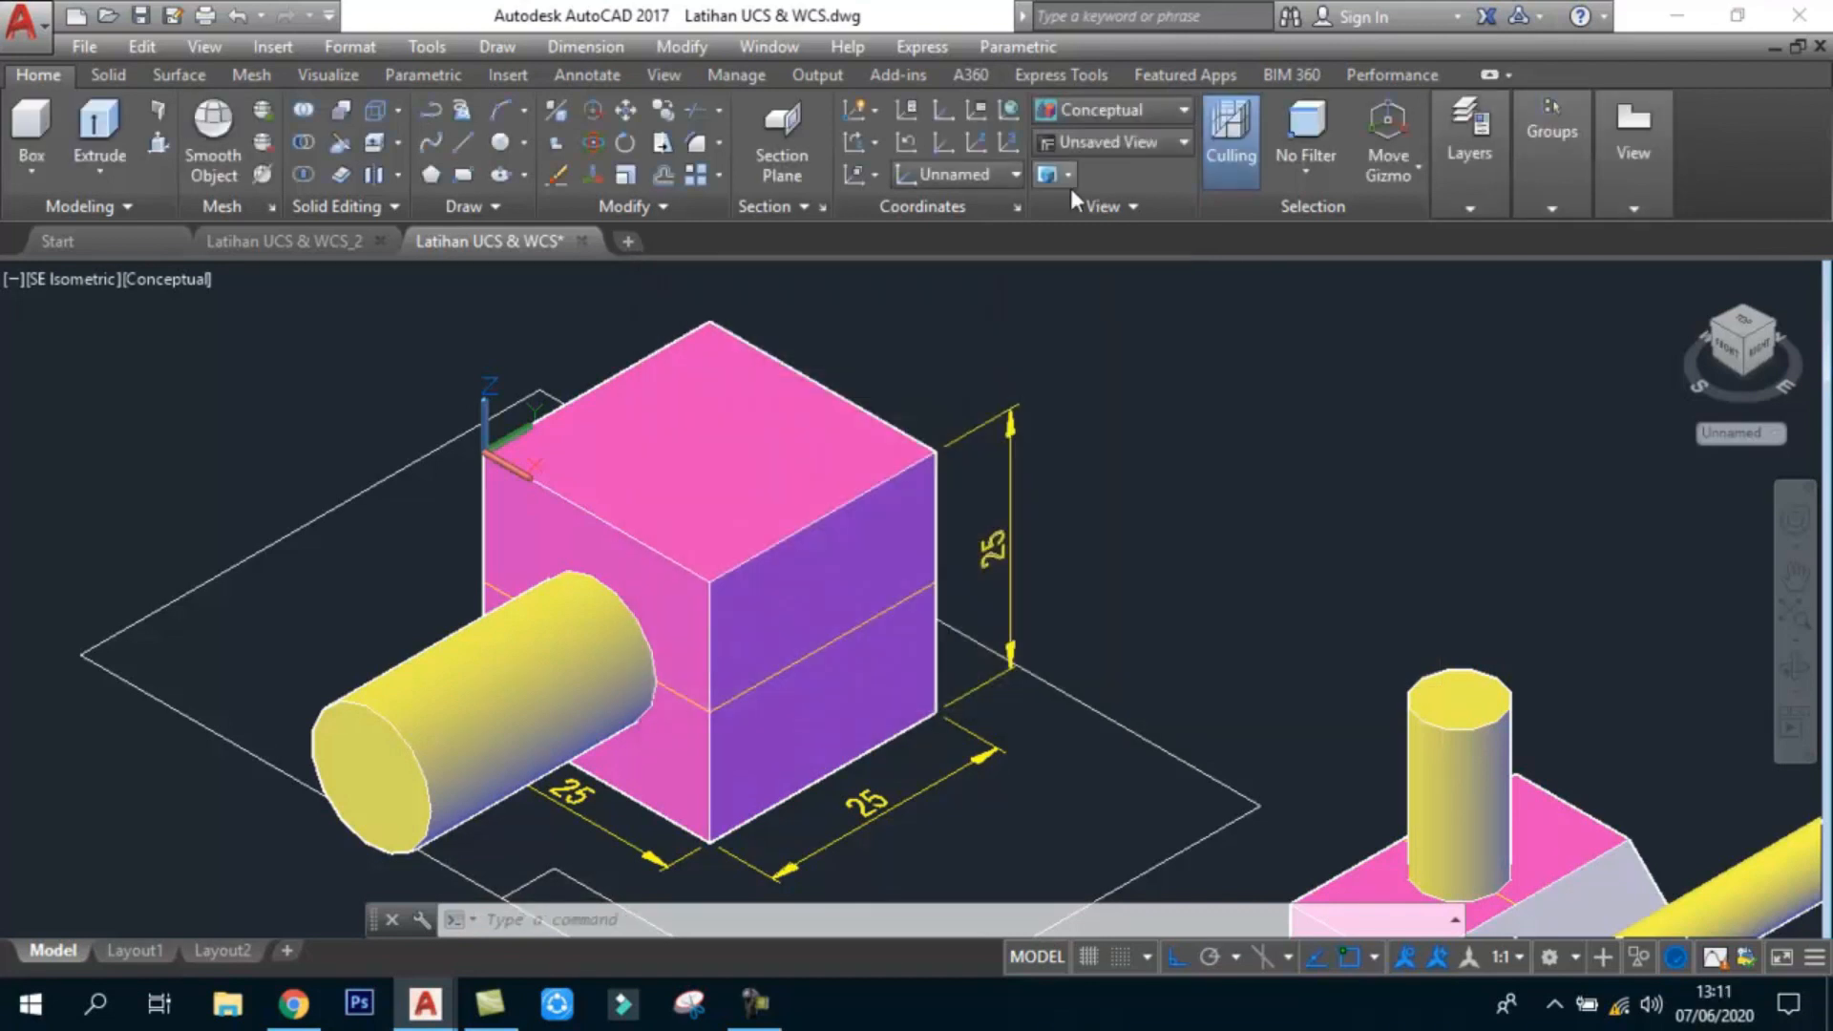
pyautogui.click(976, 145)
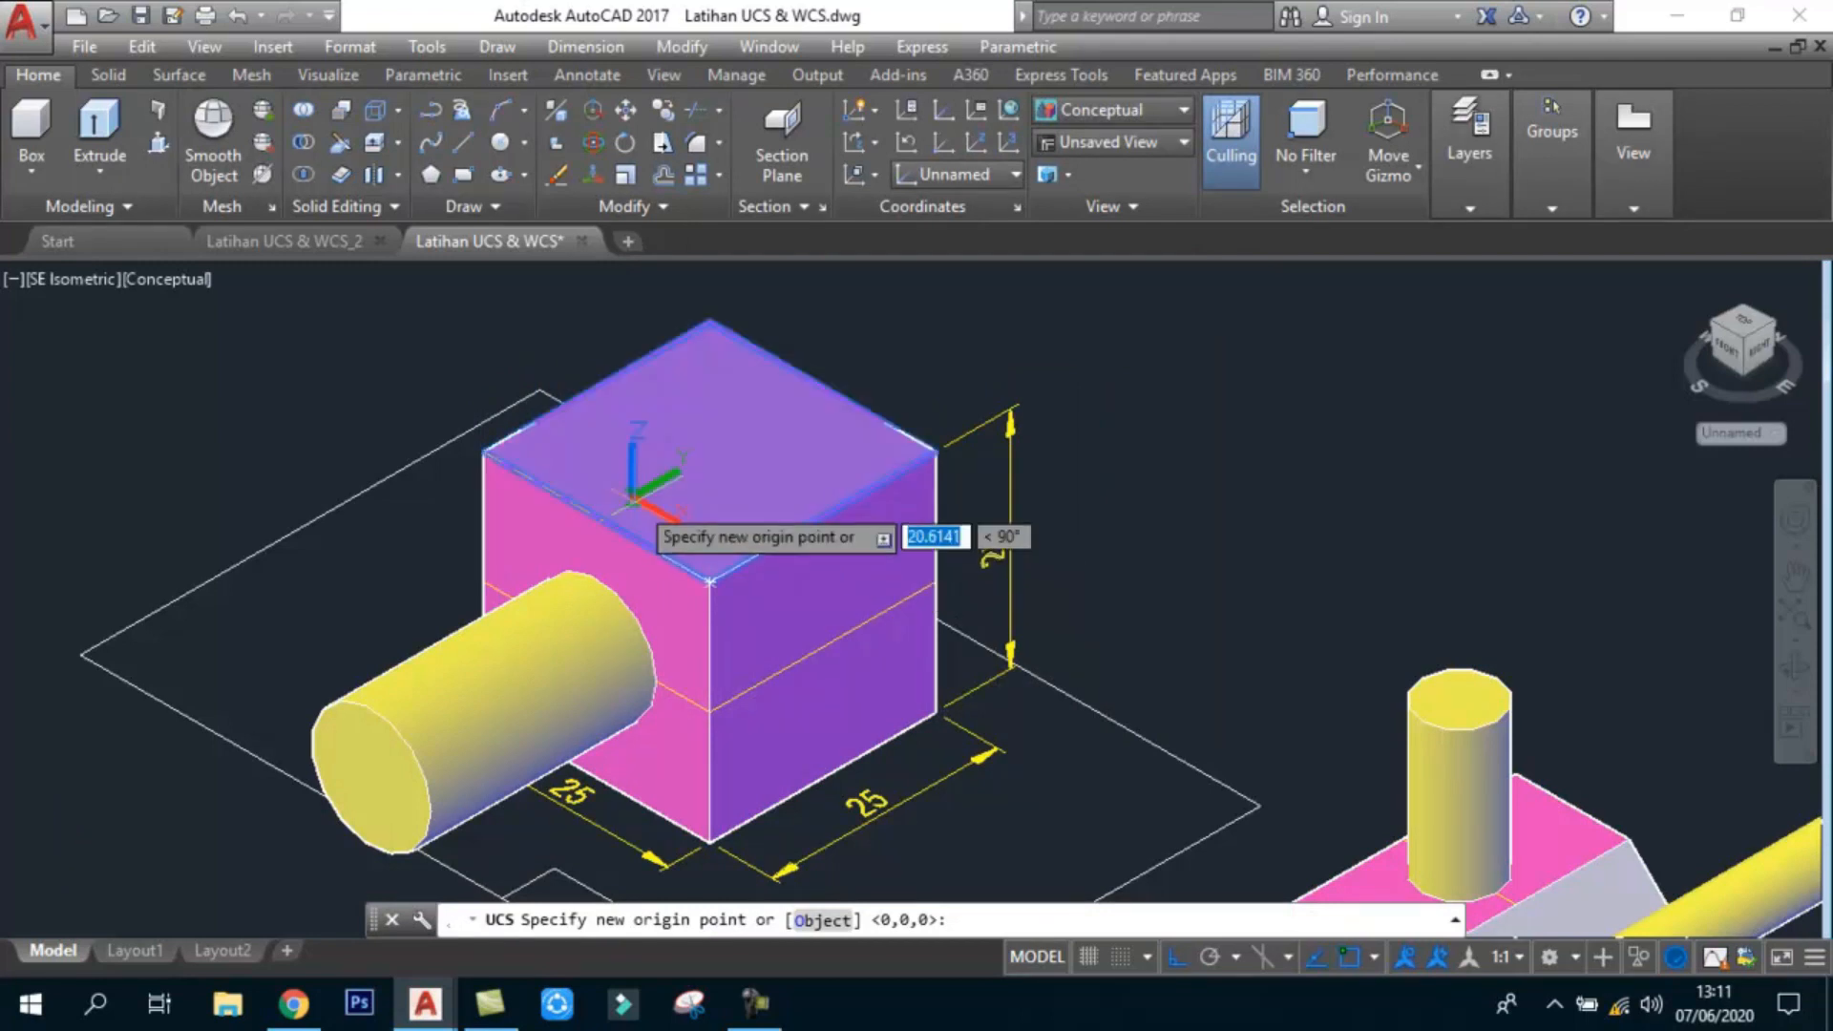
pyautogui.click(710, 580)
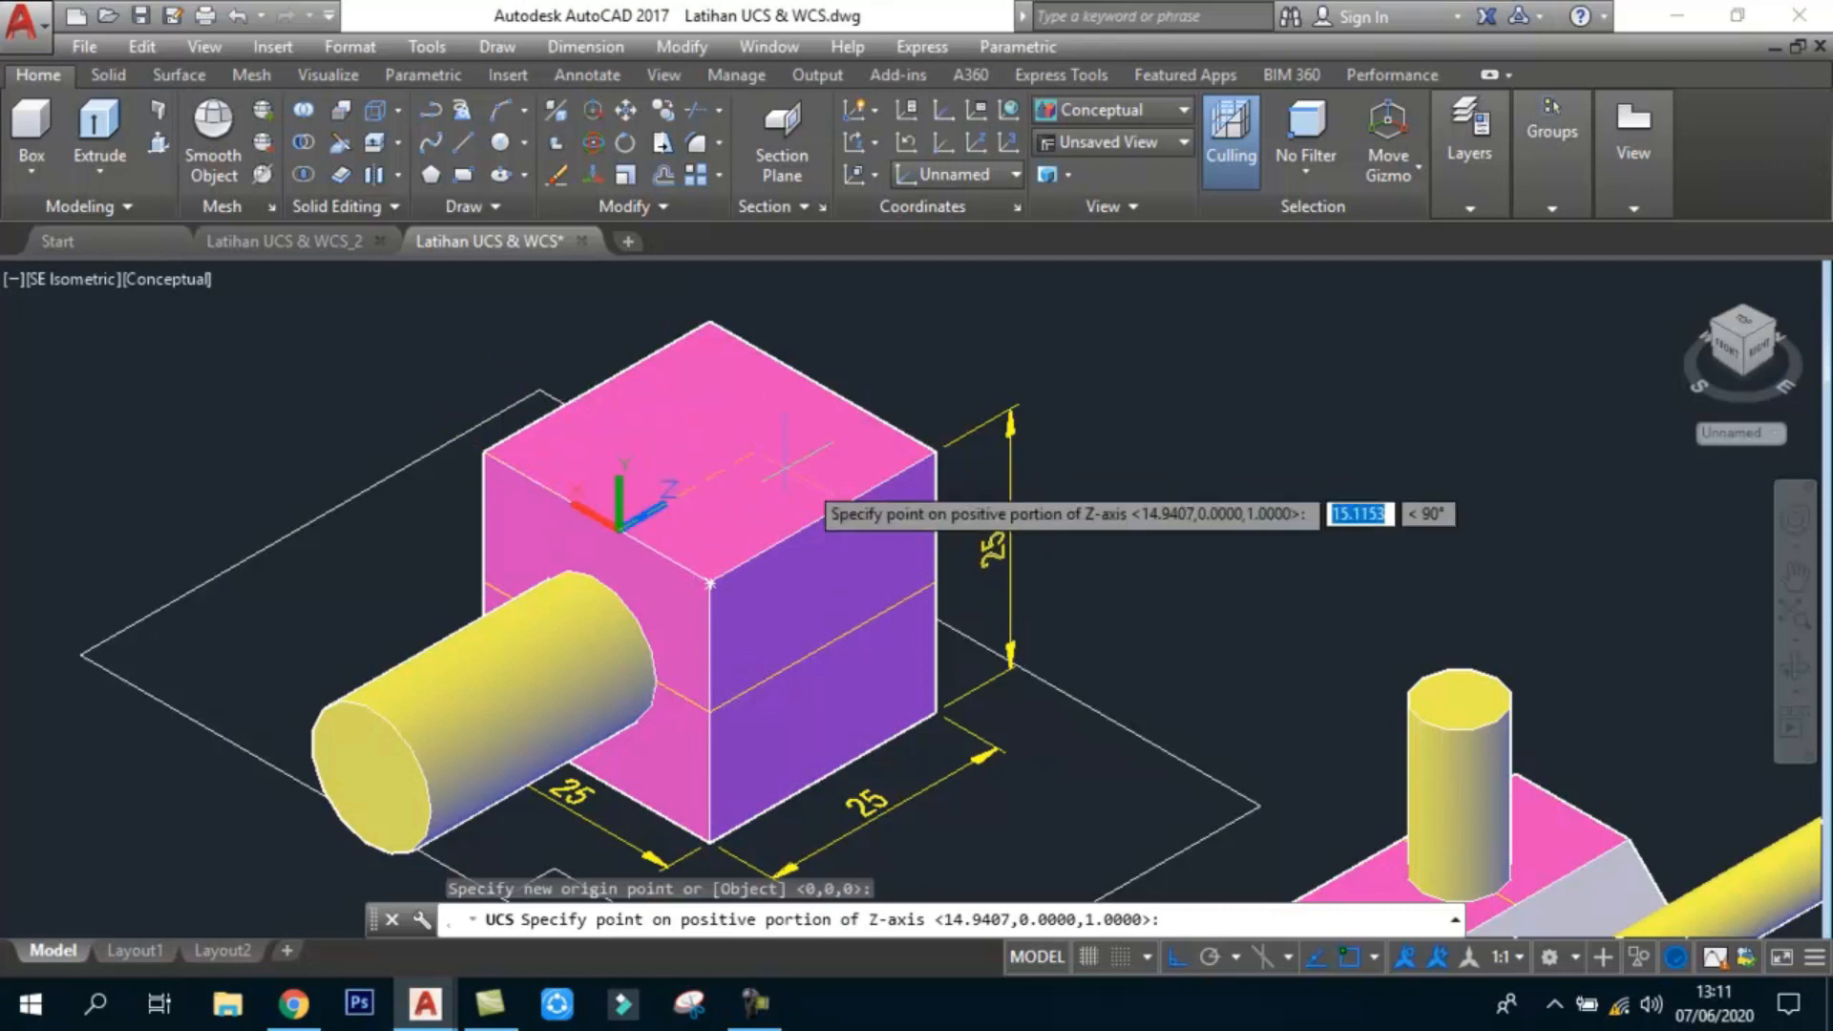
pyautogui.press('Escape')
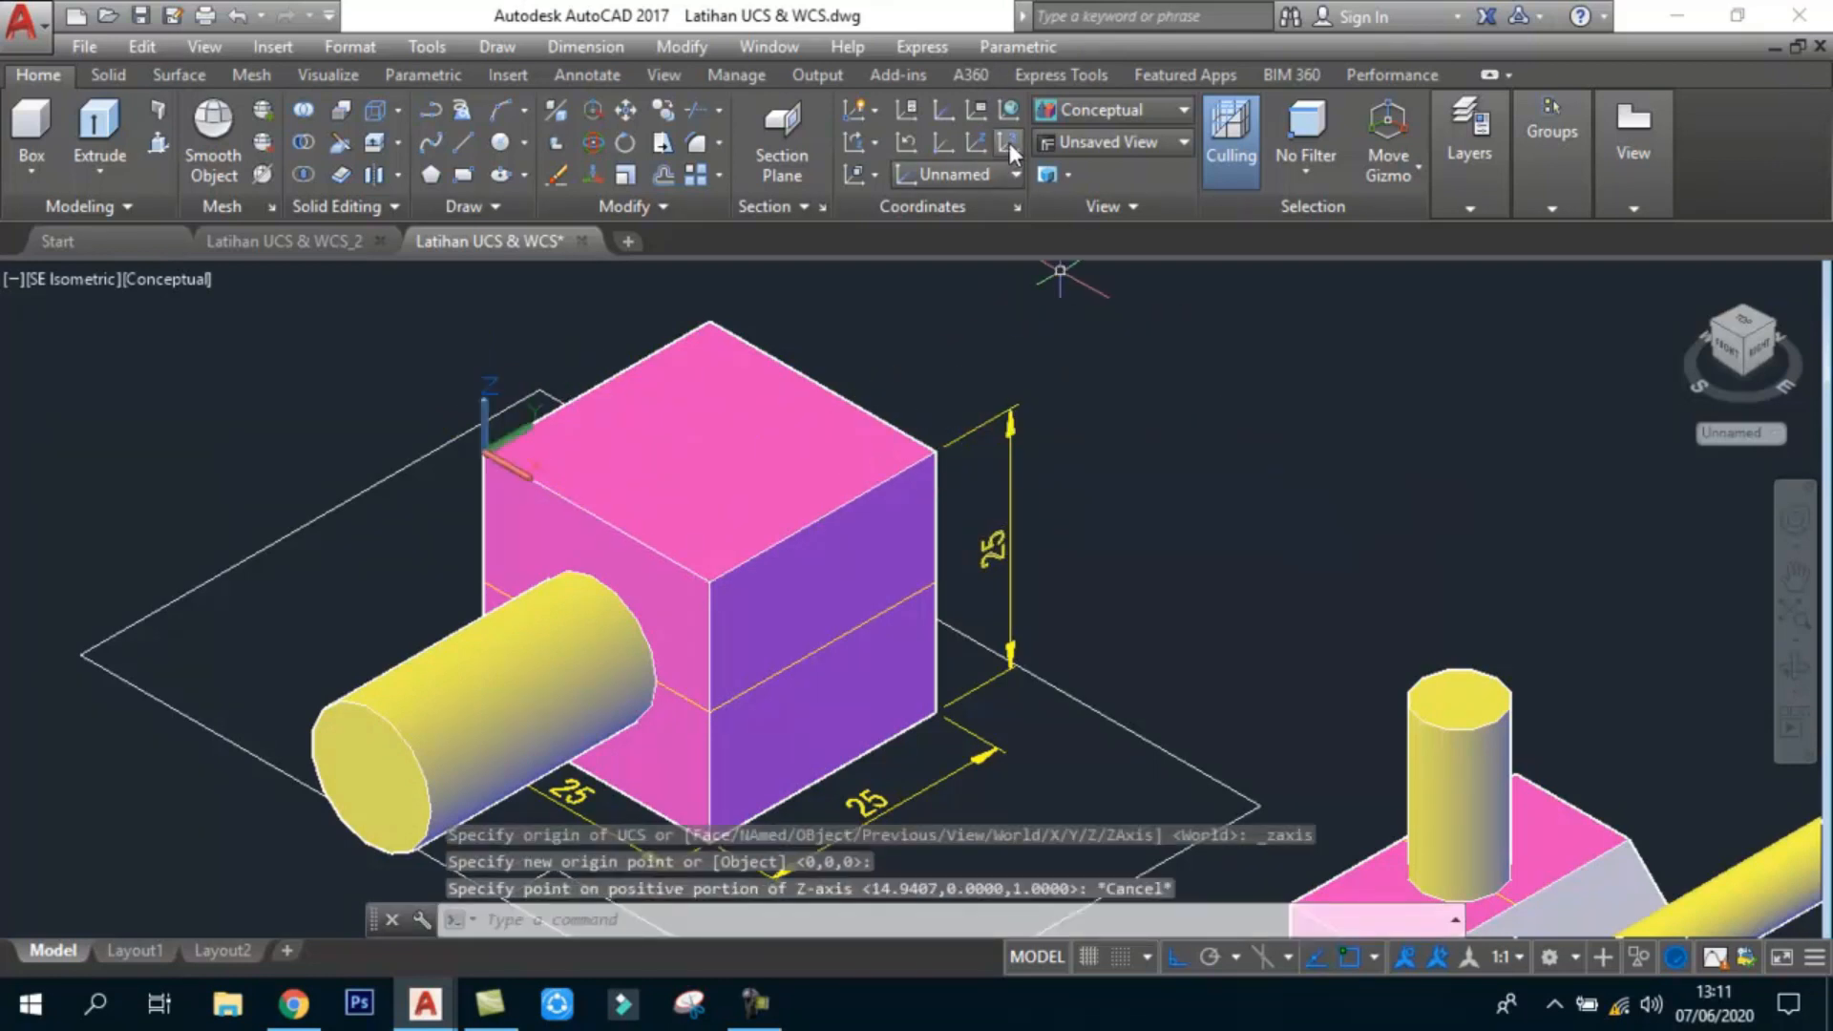
# Step: Define a three-point UCS with its origin at the cube top face's leftmost corner, X along the cylinder-side edge and Y along the rear edge
pyautogui.click(1010, 142)
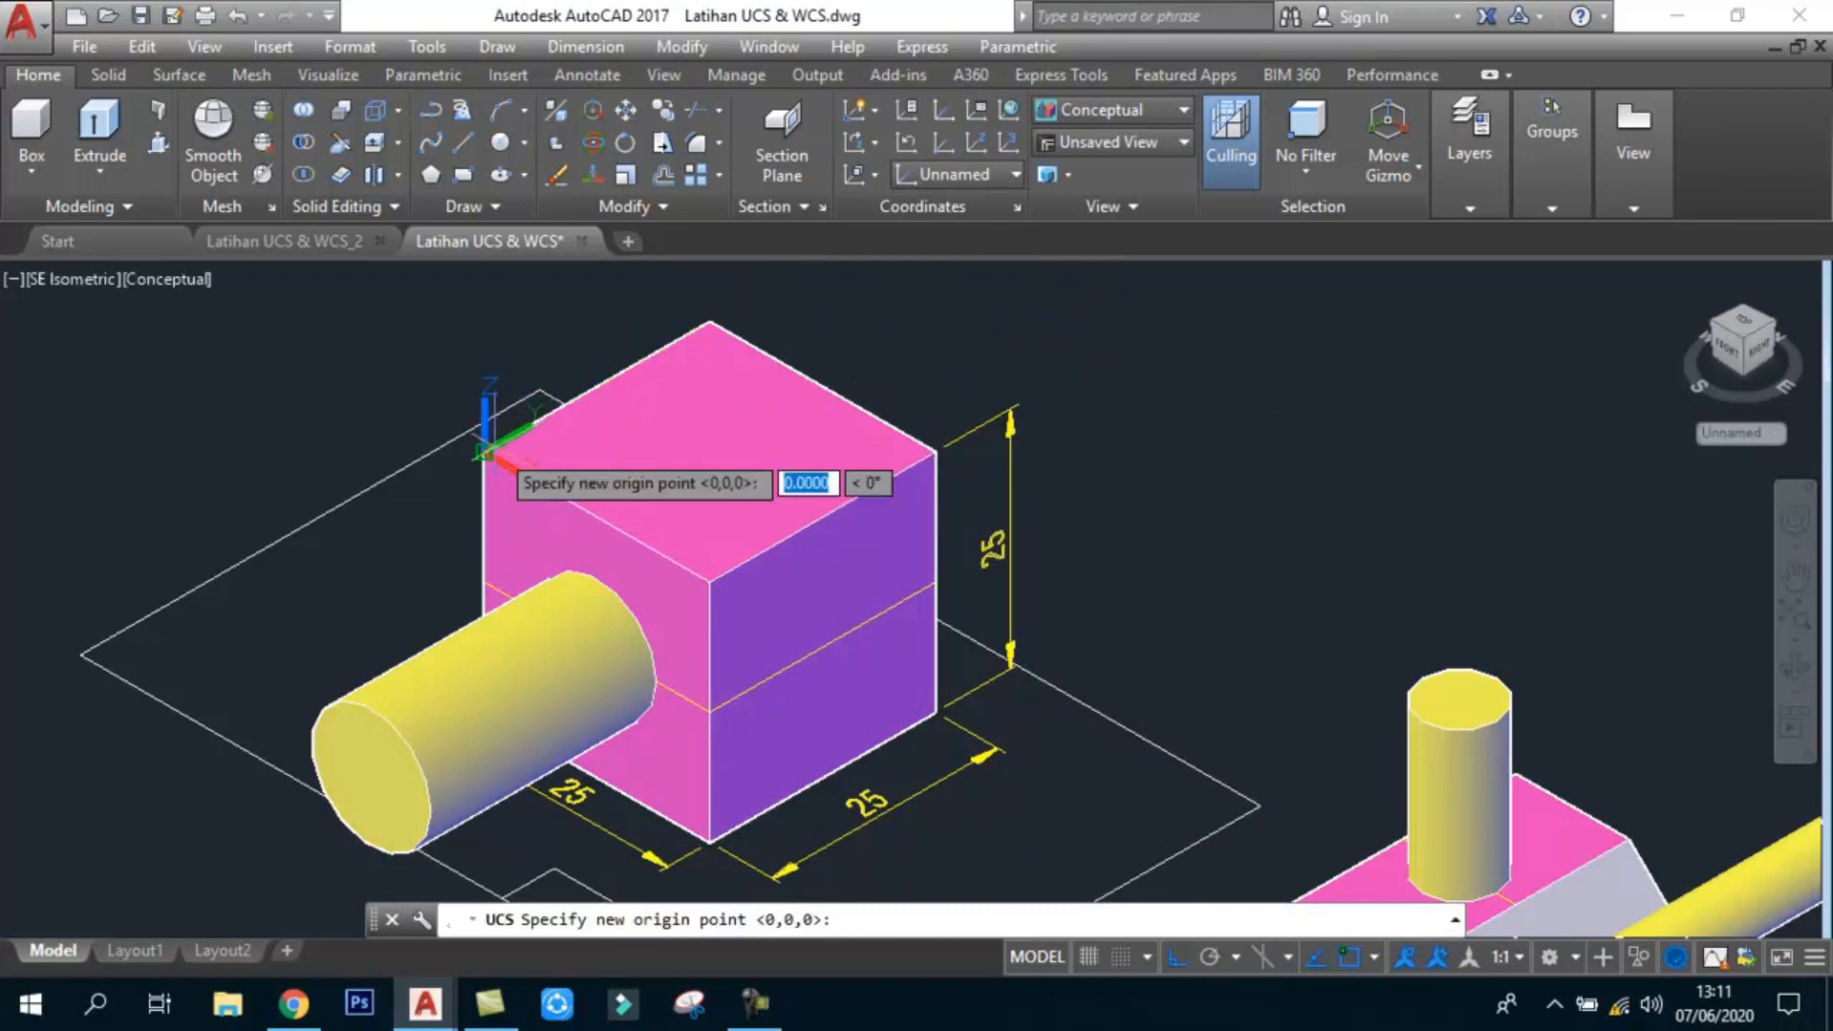
pyautogui.click(485, 451)
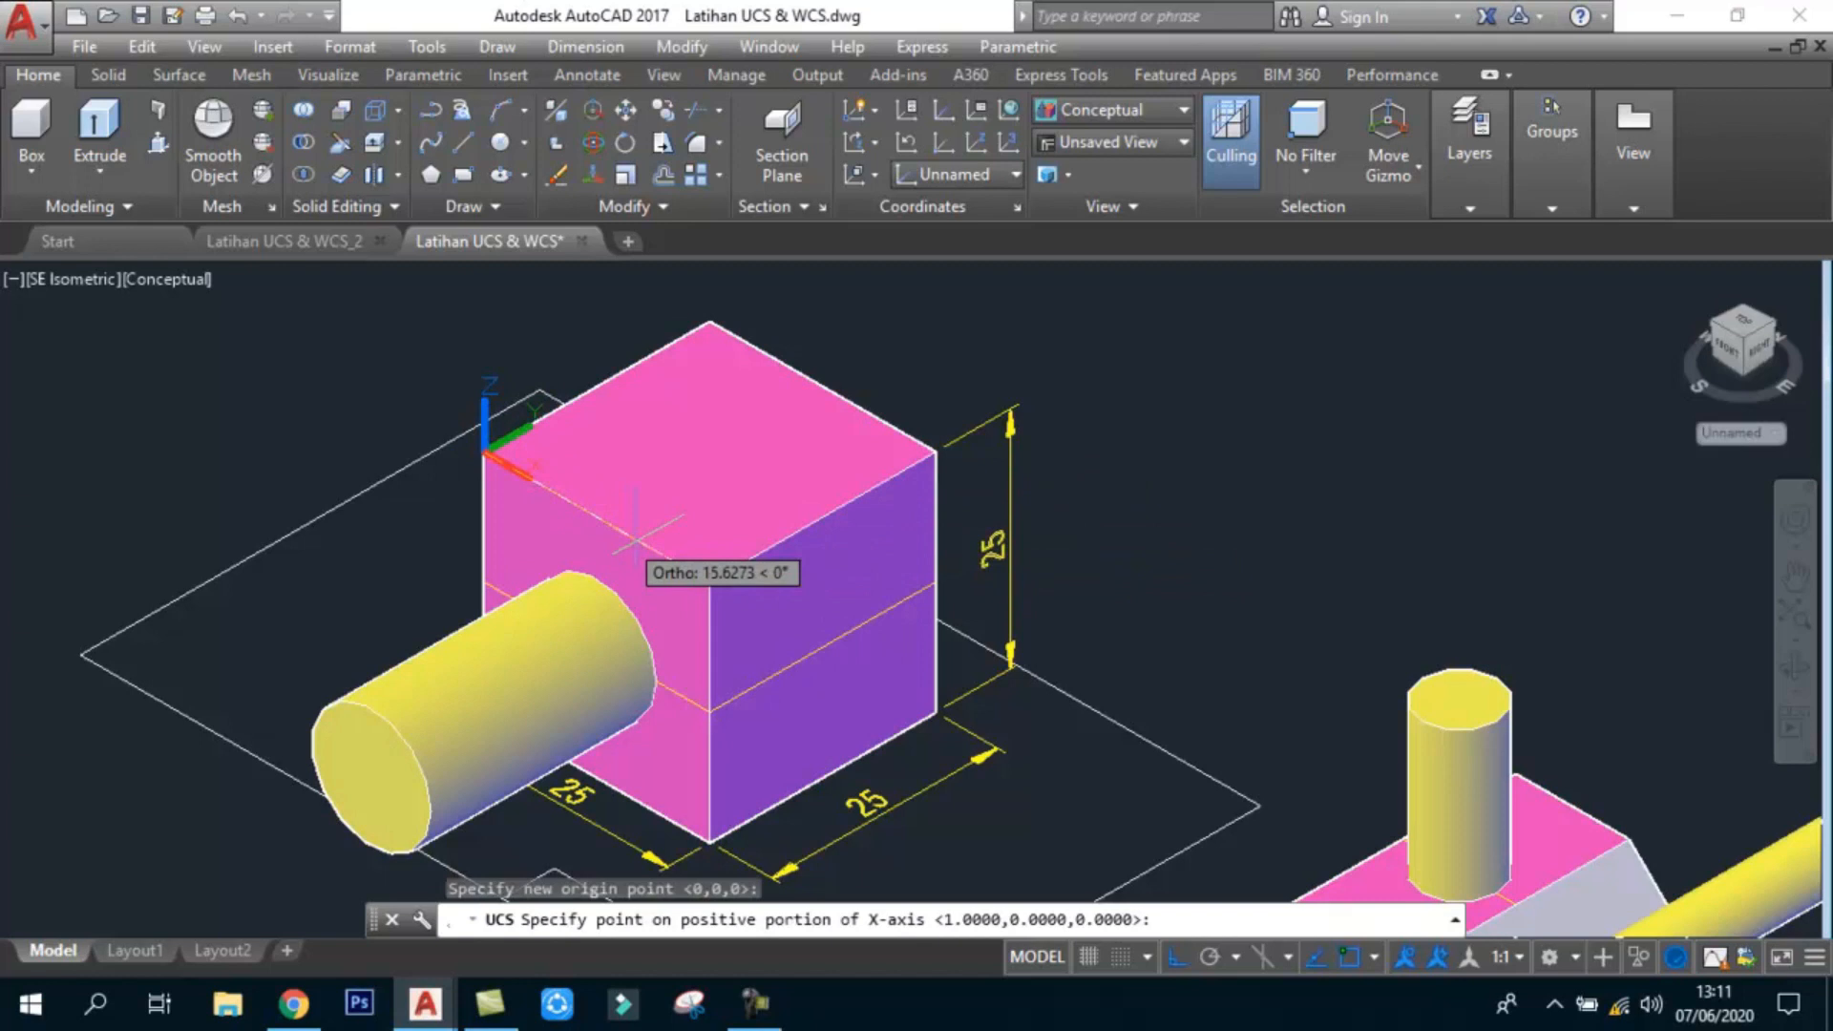
pyautogui.click(635, 533)
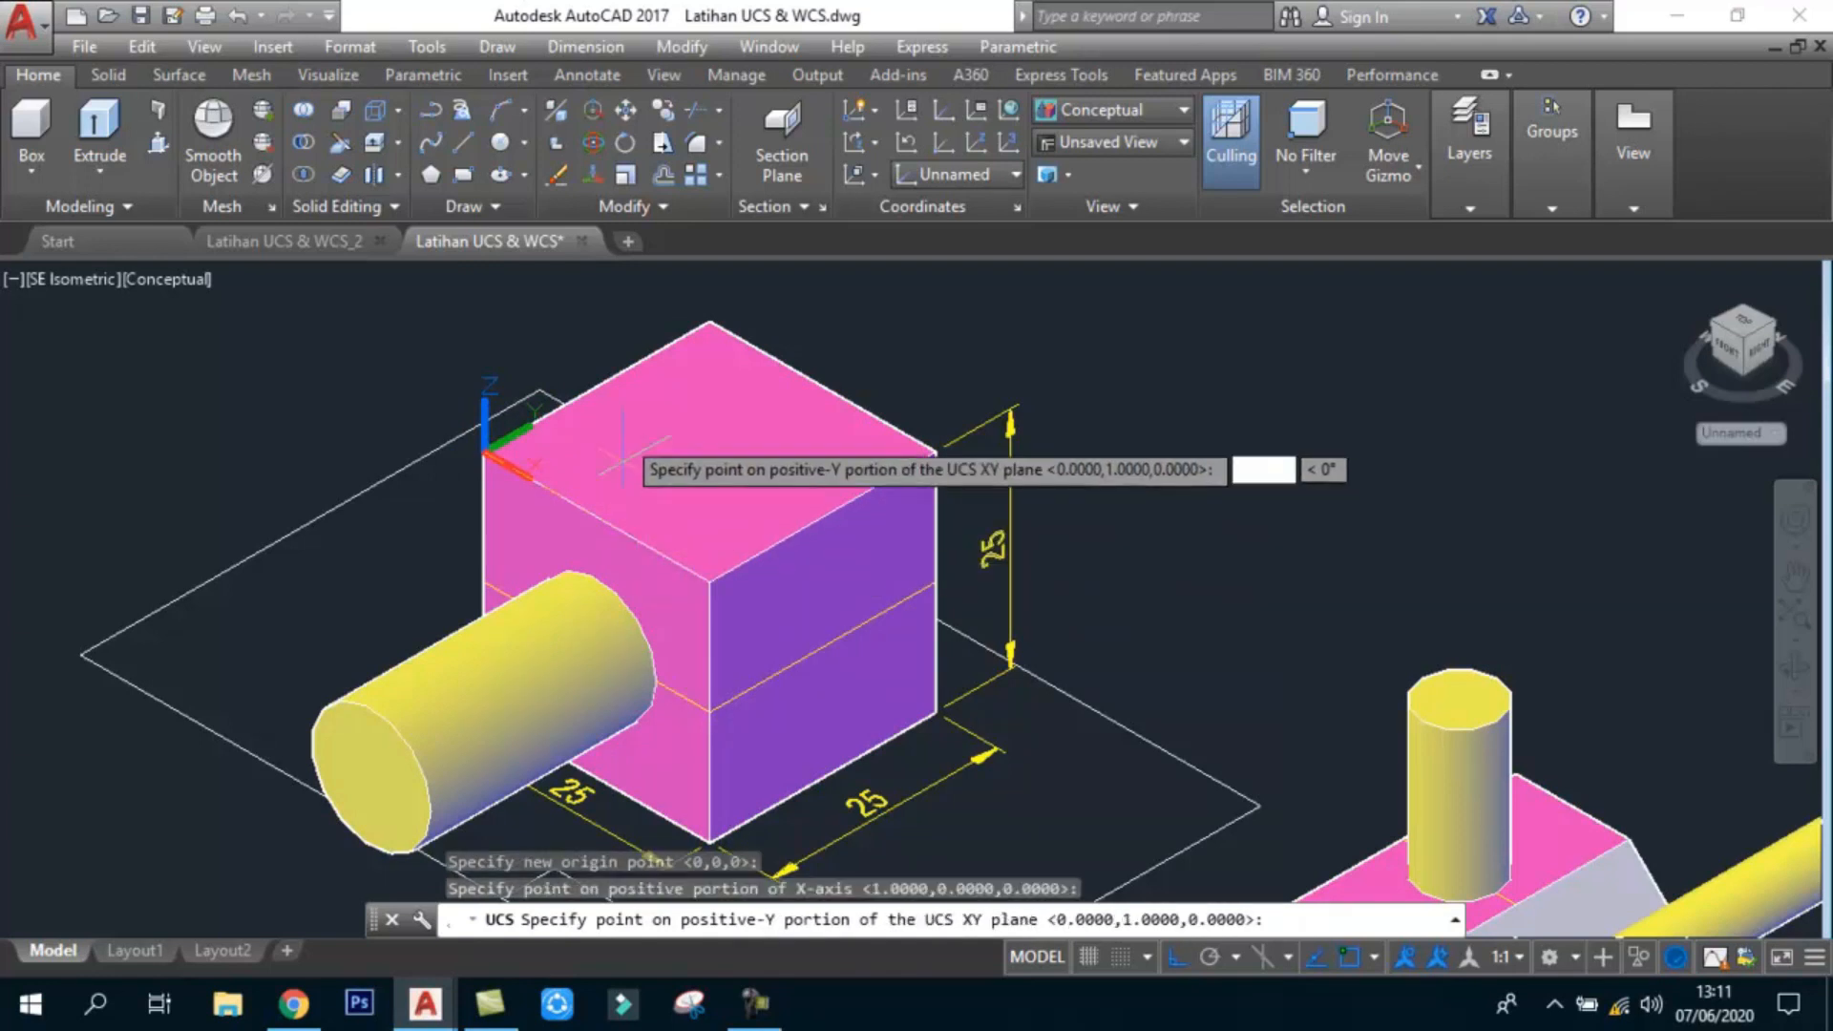
pyautogui.click(635, 368)
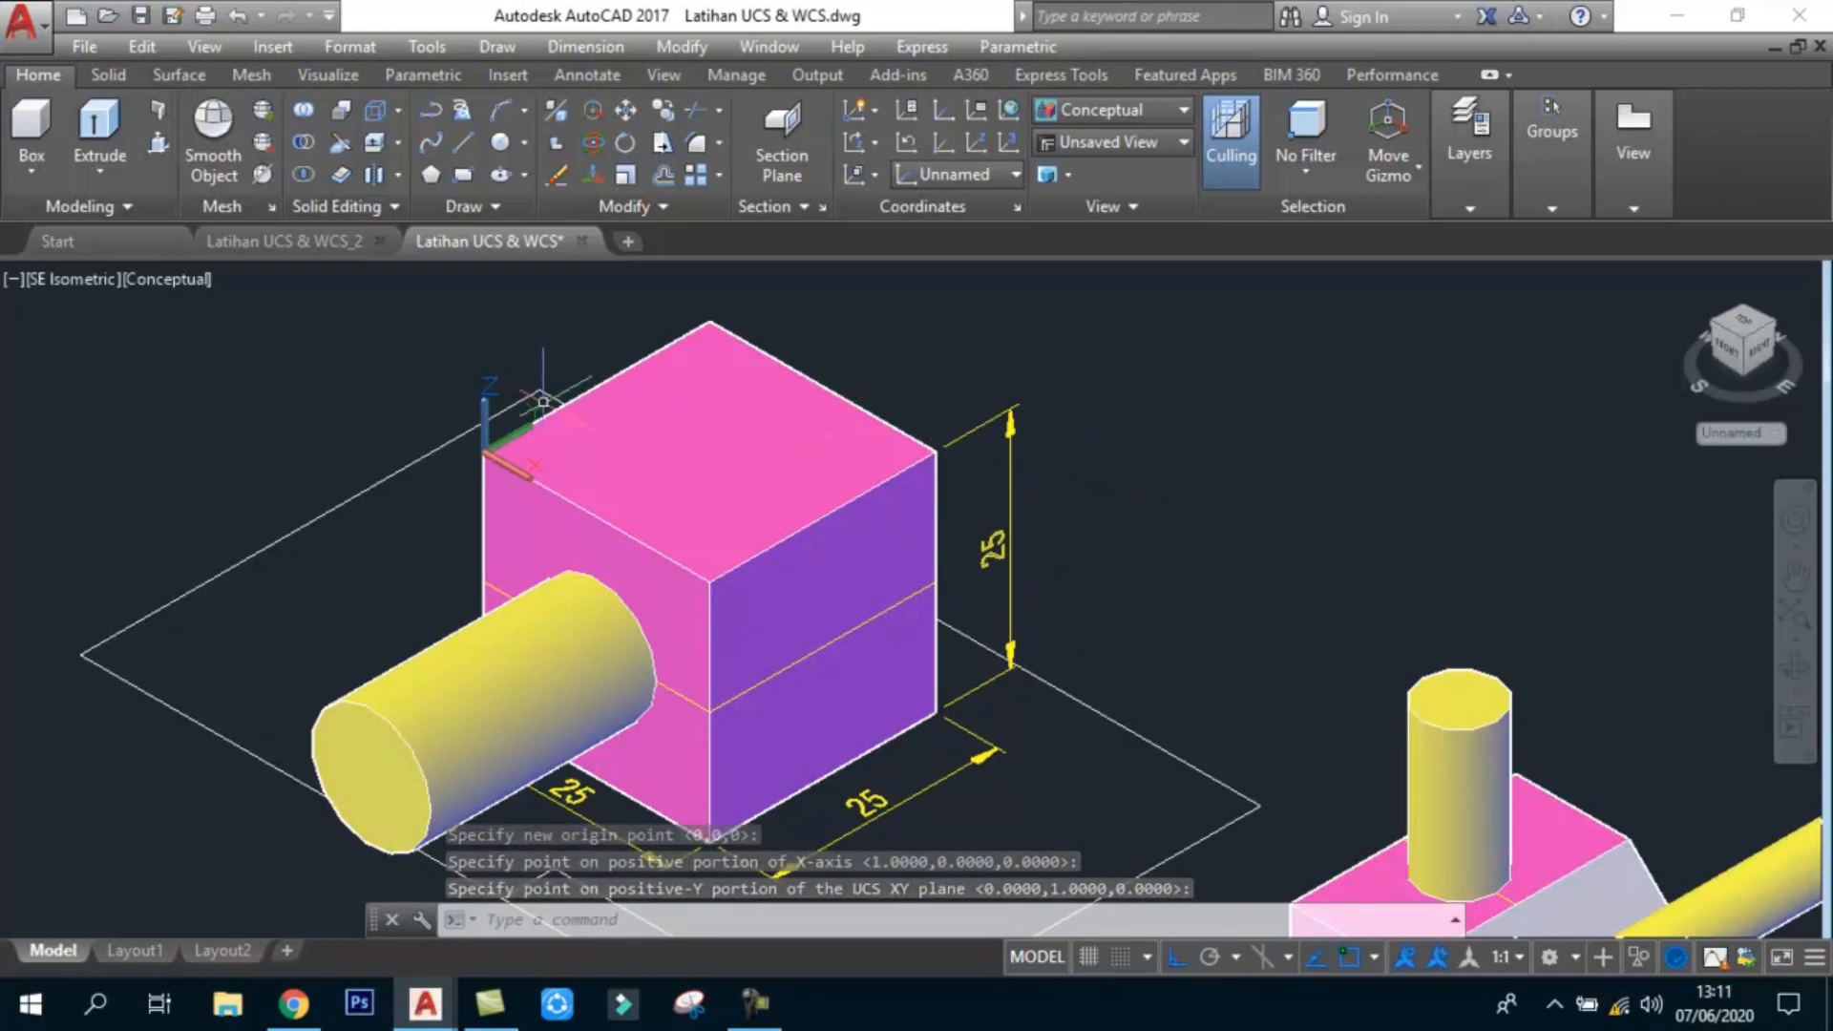
# Step: Redirect the UCS icon's Z axis outward from the cube's cylinder-side face and deselect the icon
pyautogui.click(485, 409)
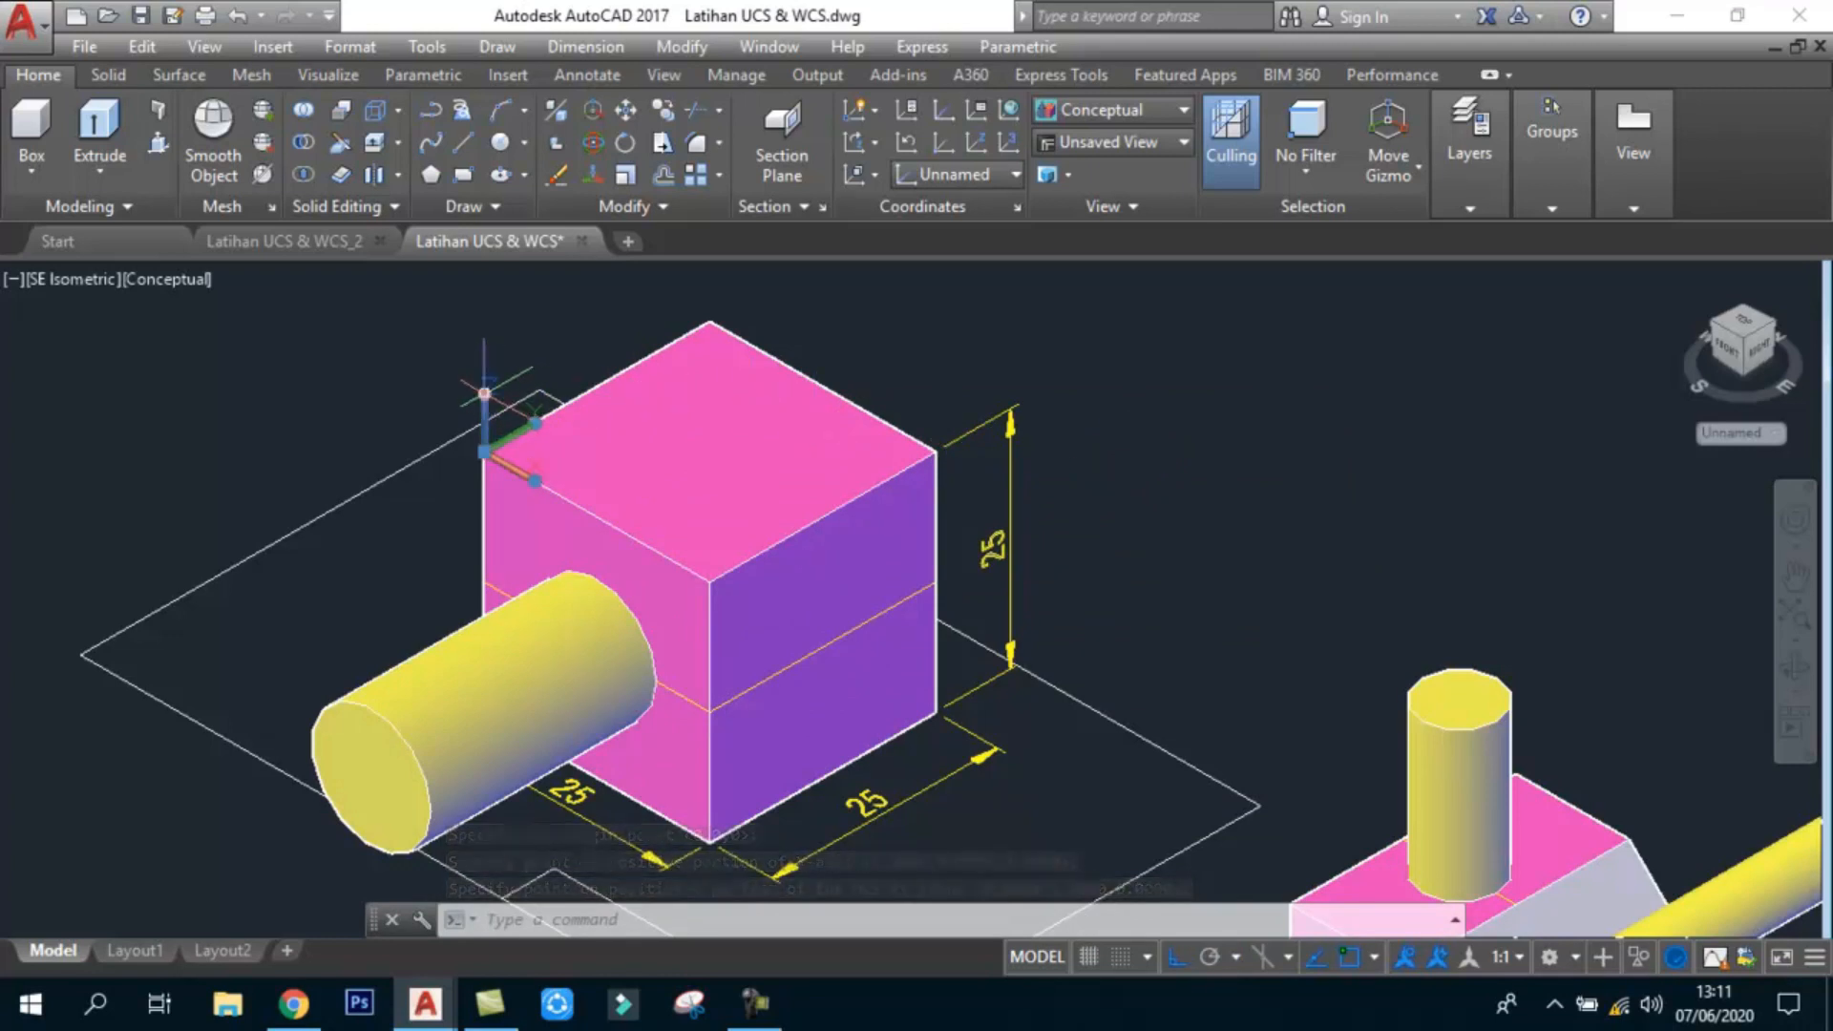
pyautogui.click(485, 393)
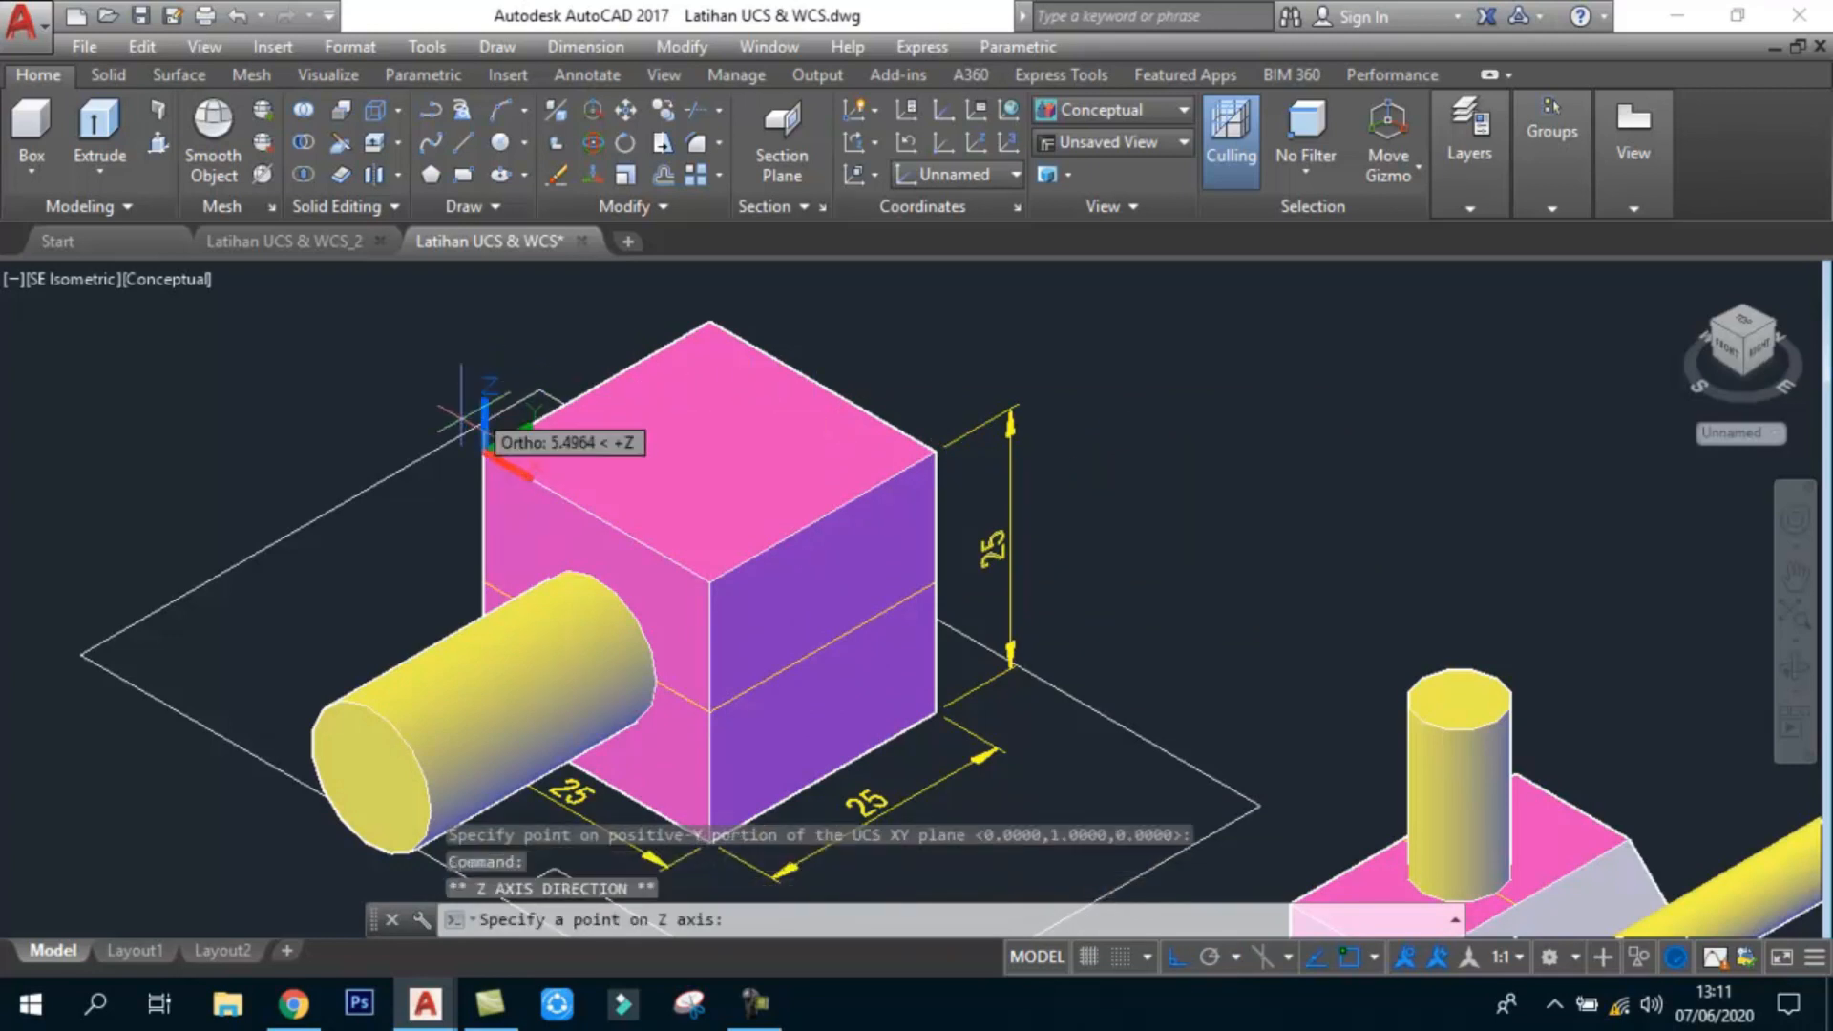
pyautogui.click(438, 521)
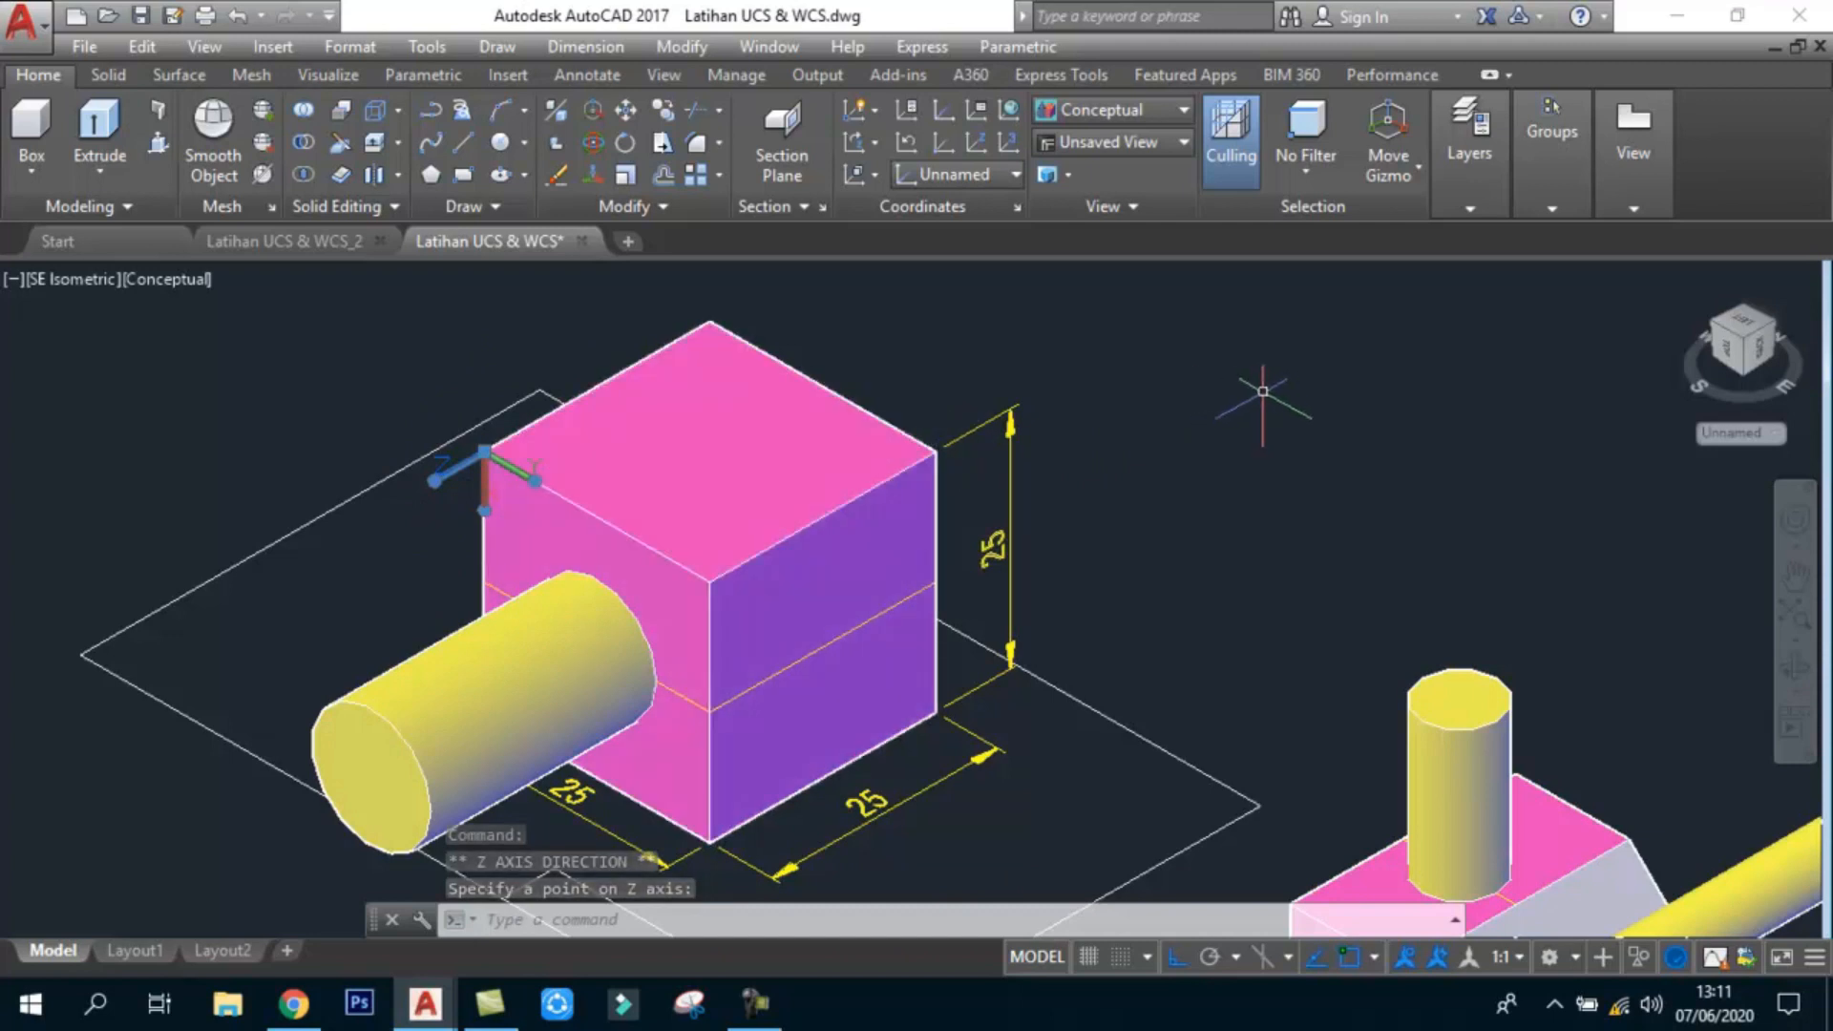
pyautogui.press('Escape')
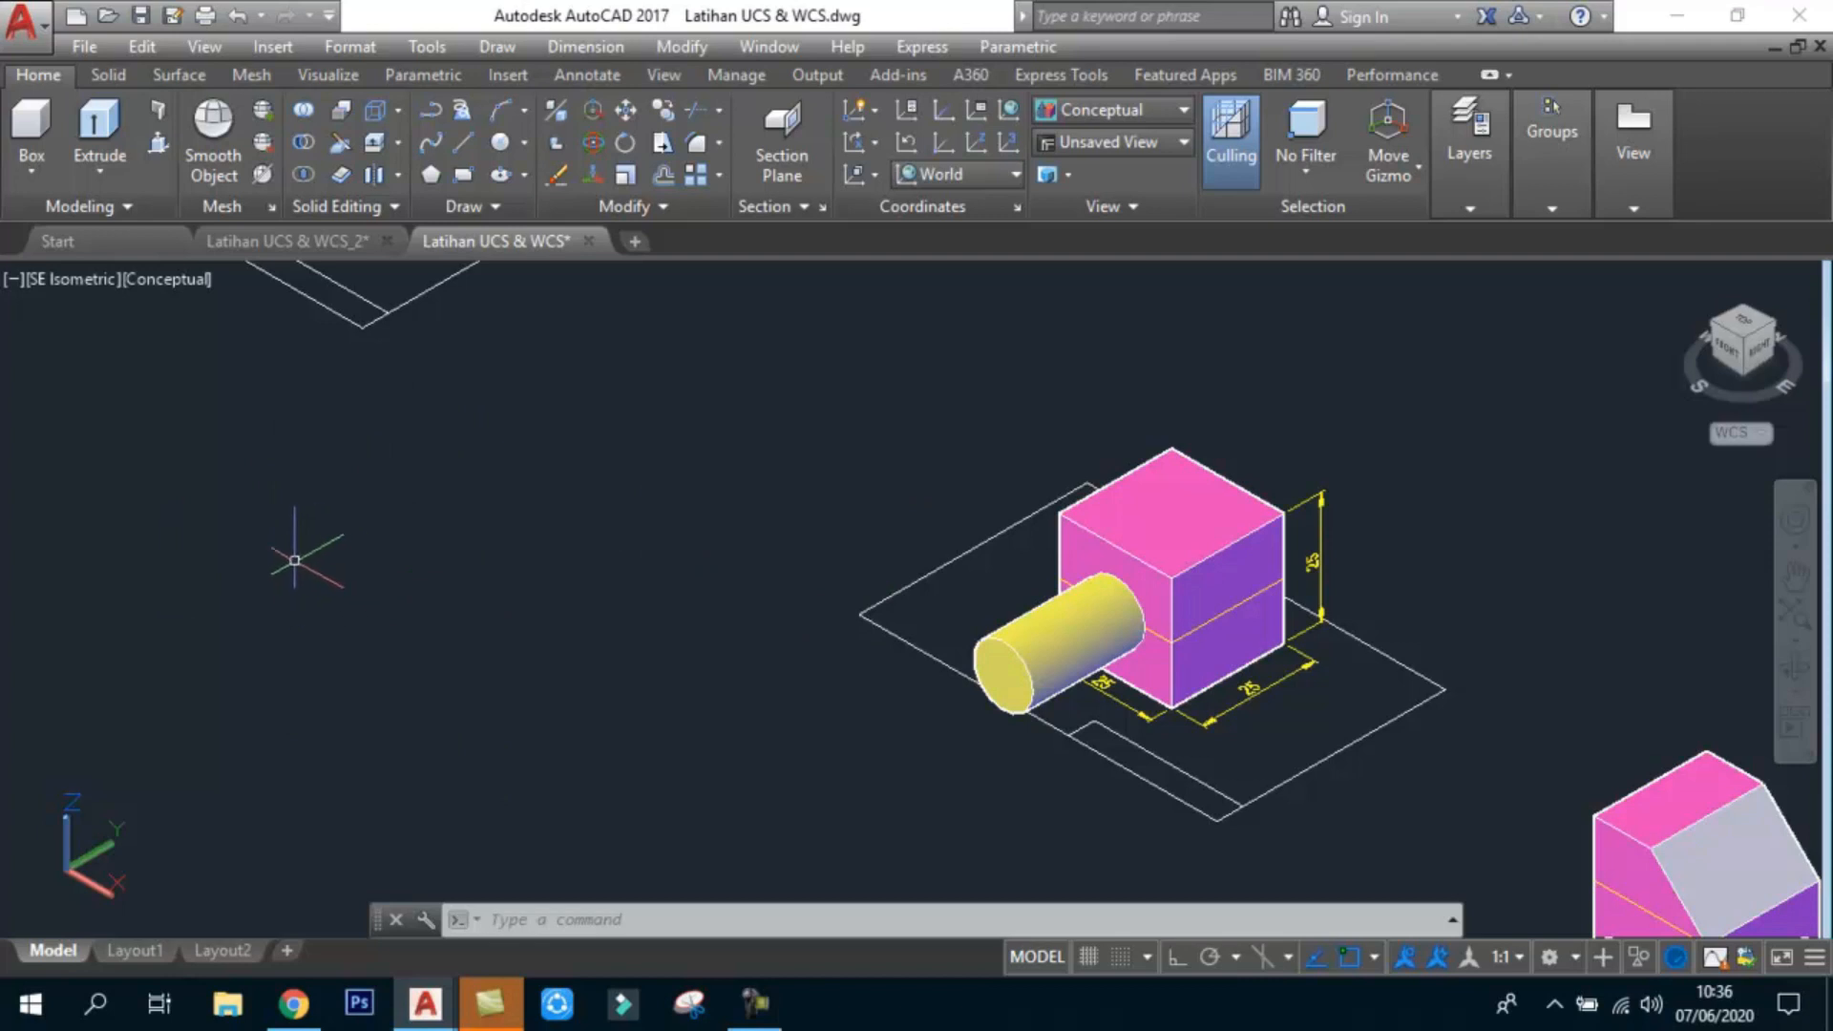
# Step: Switch the drawing to the Top view with the 2D Wireframe visual style
pyautogui.click(48, 280)
pyautogui.click(86, 347)
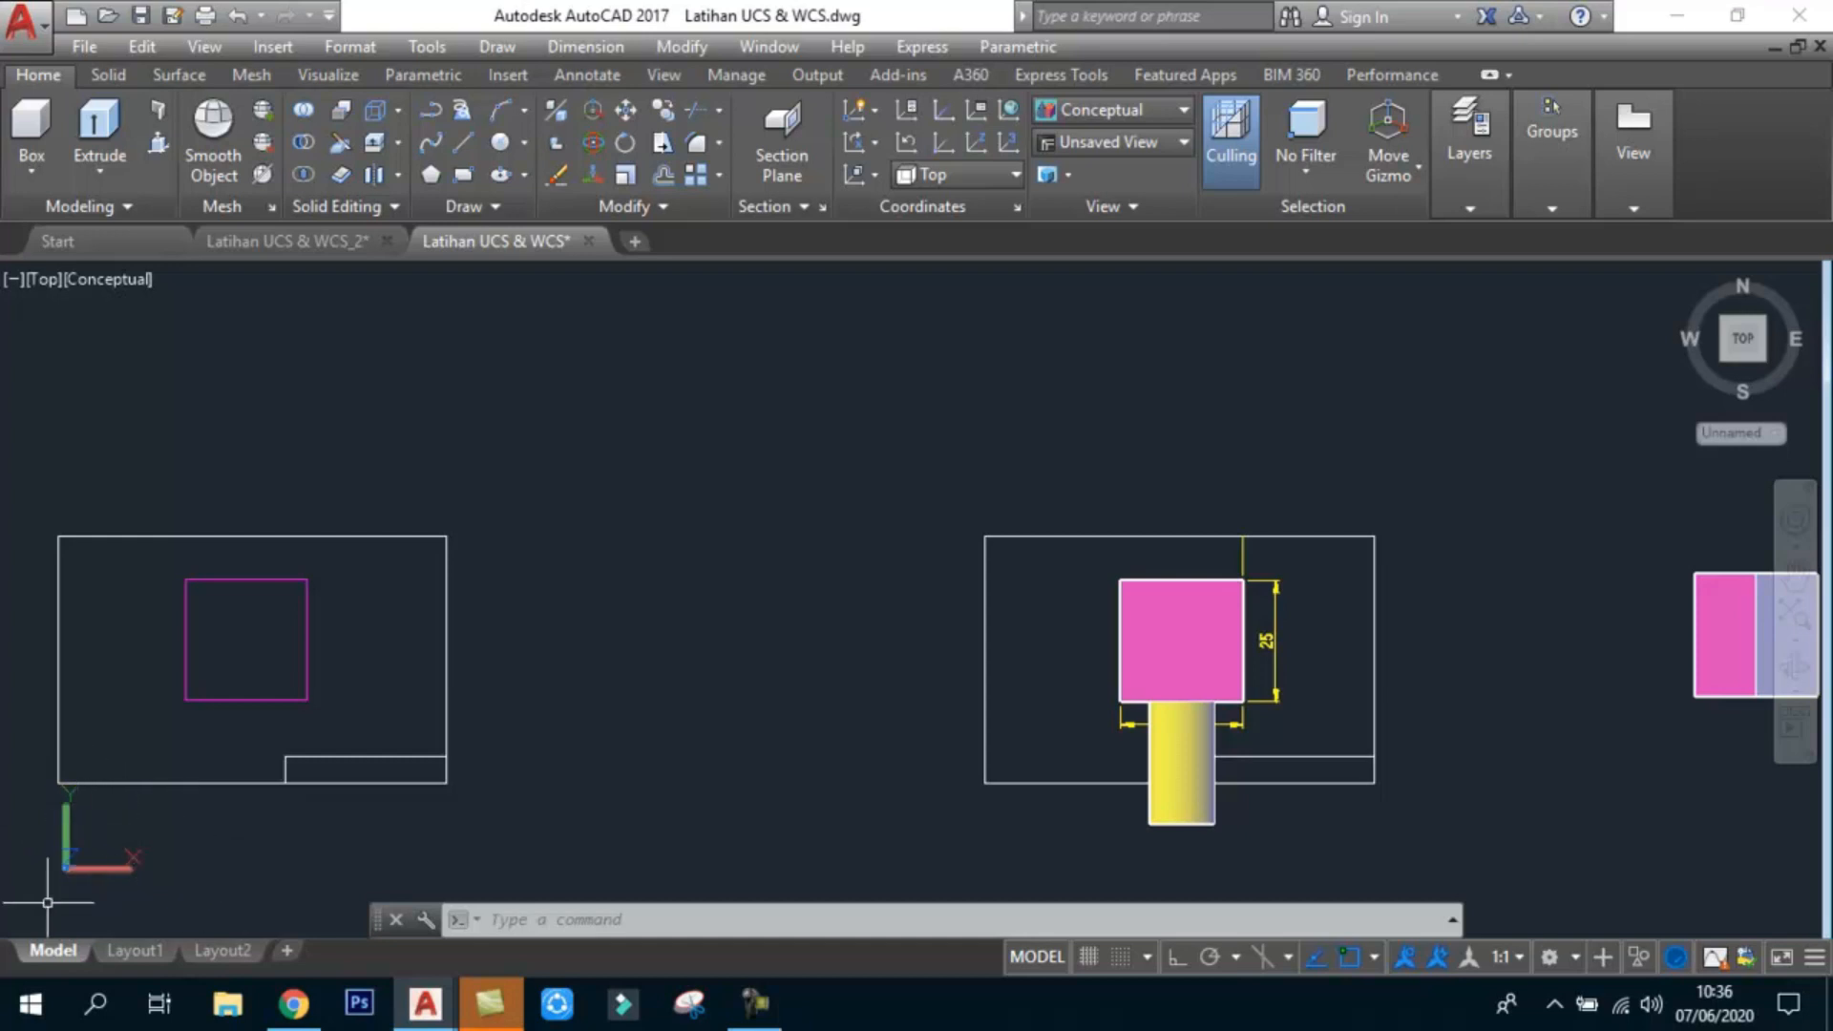
pyautogui.click(120, 283)
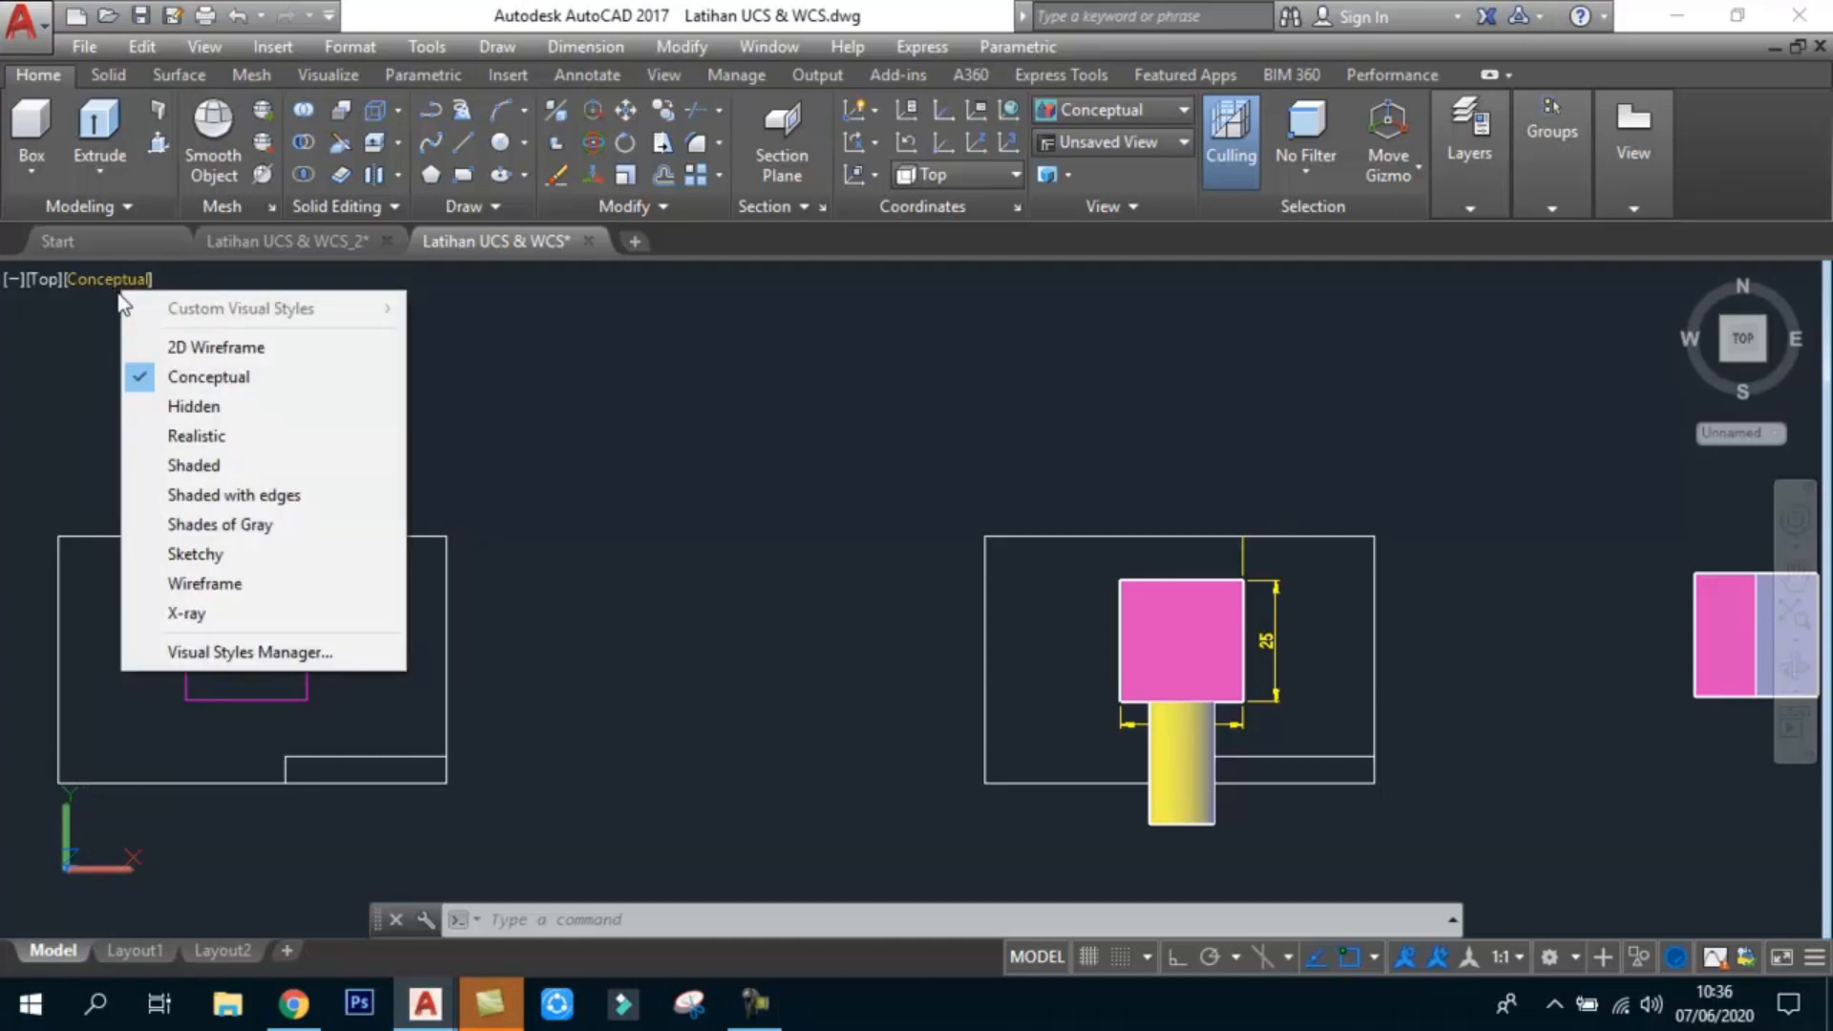
pyautogui.click(229, 350)
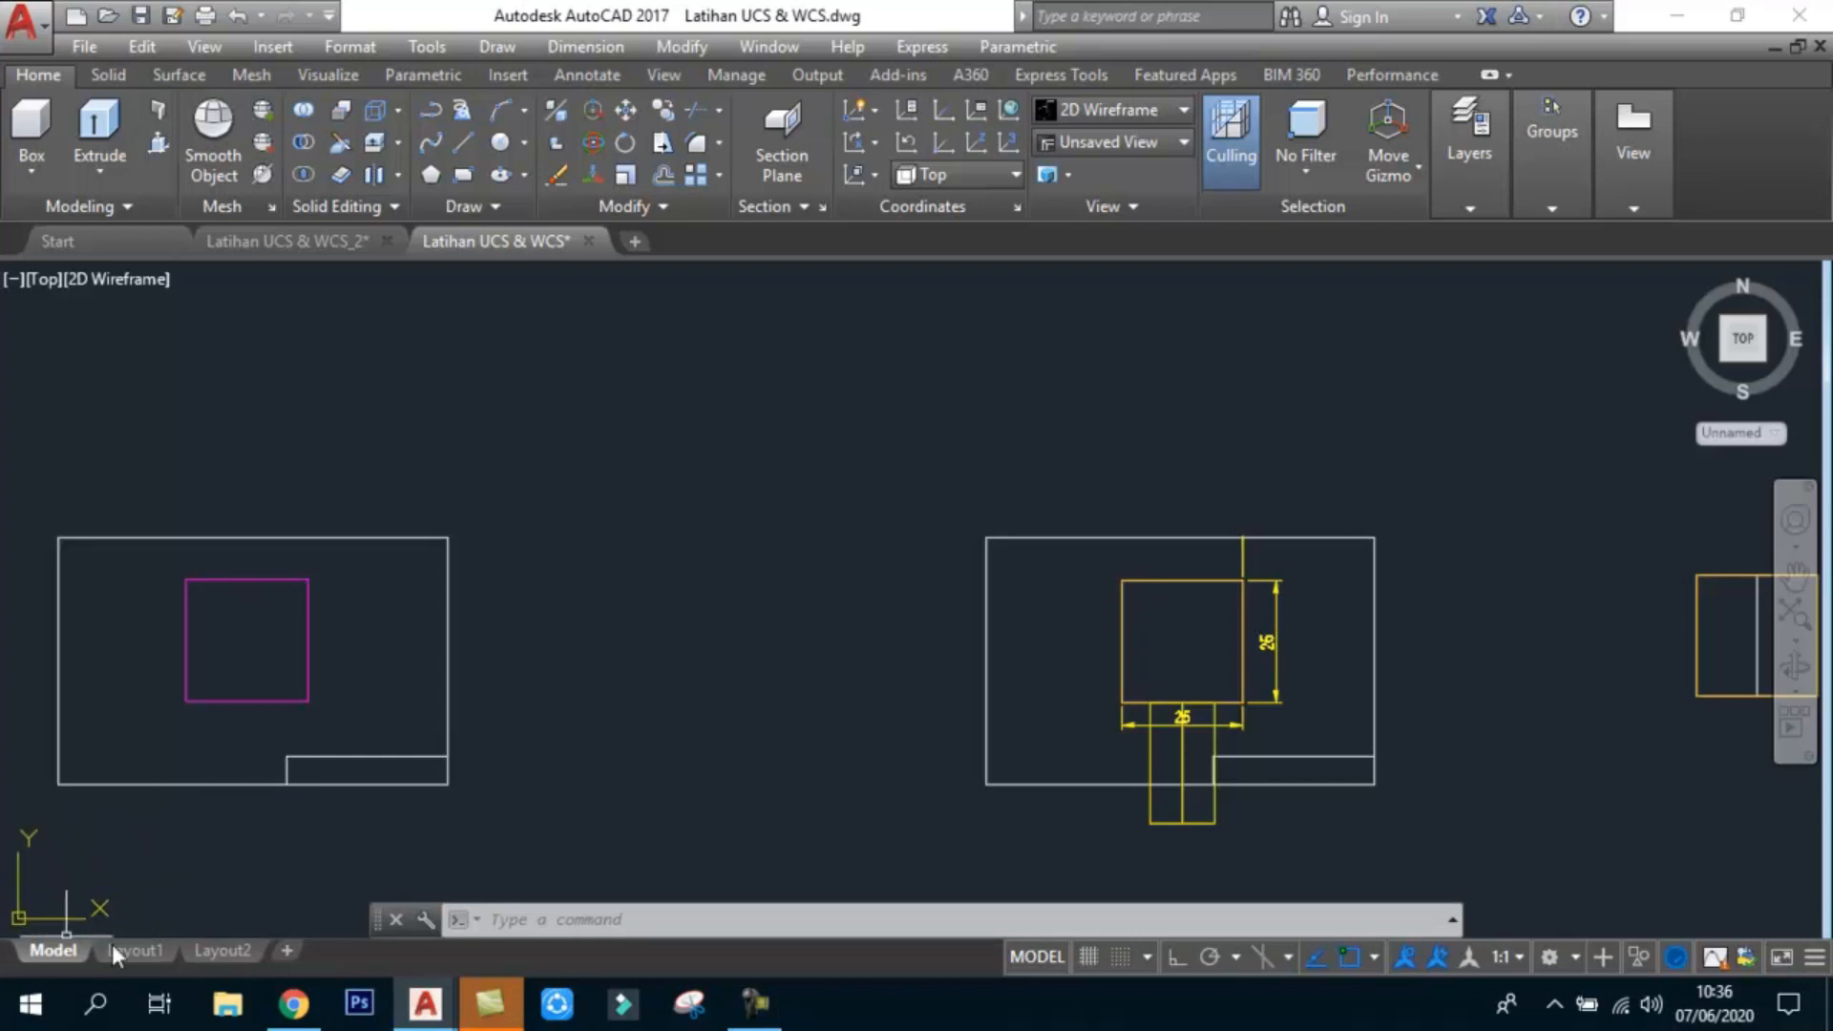
# Step: Set the view to SE Isometric while keeping the 2D Wireframe style
pyautogui.click(46, 279)
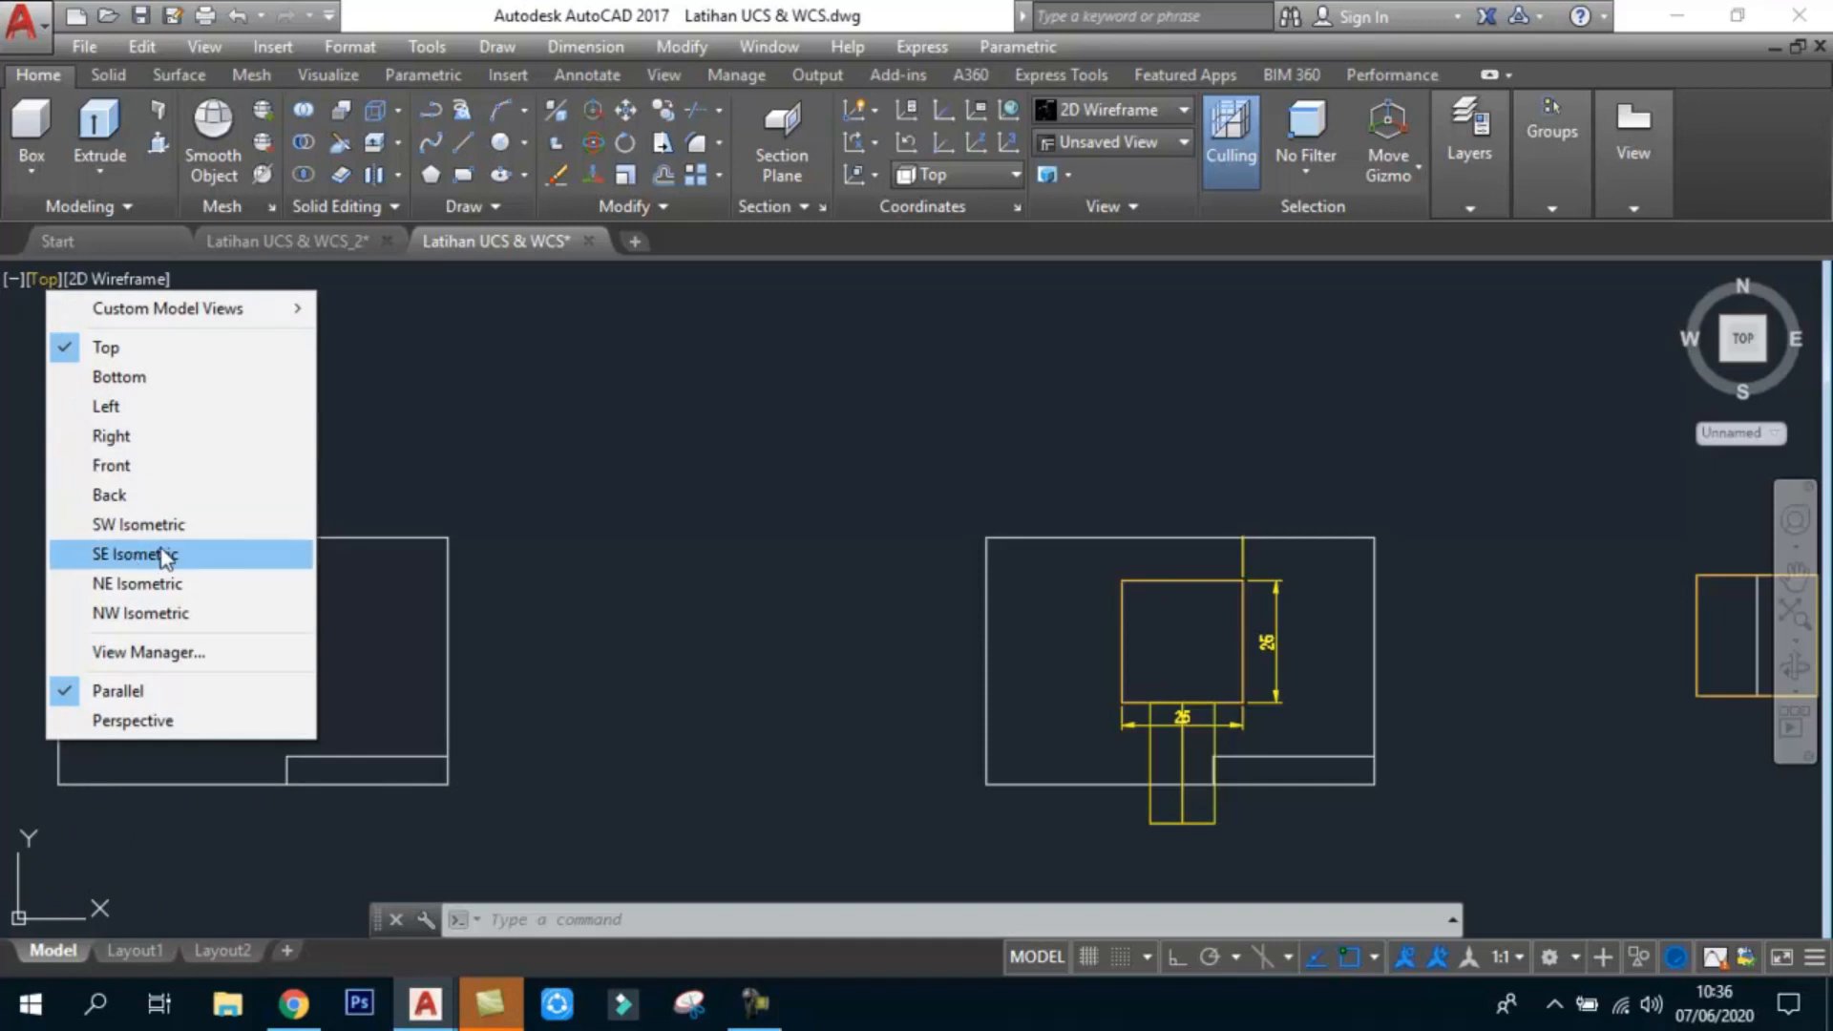
pyautogui.click(133, 554)
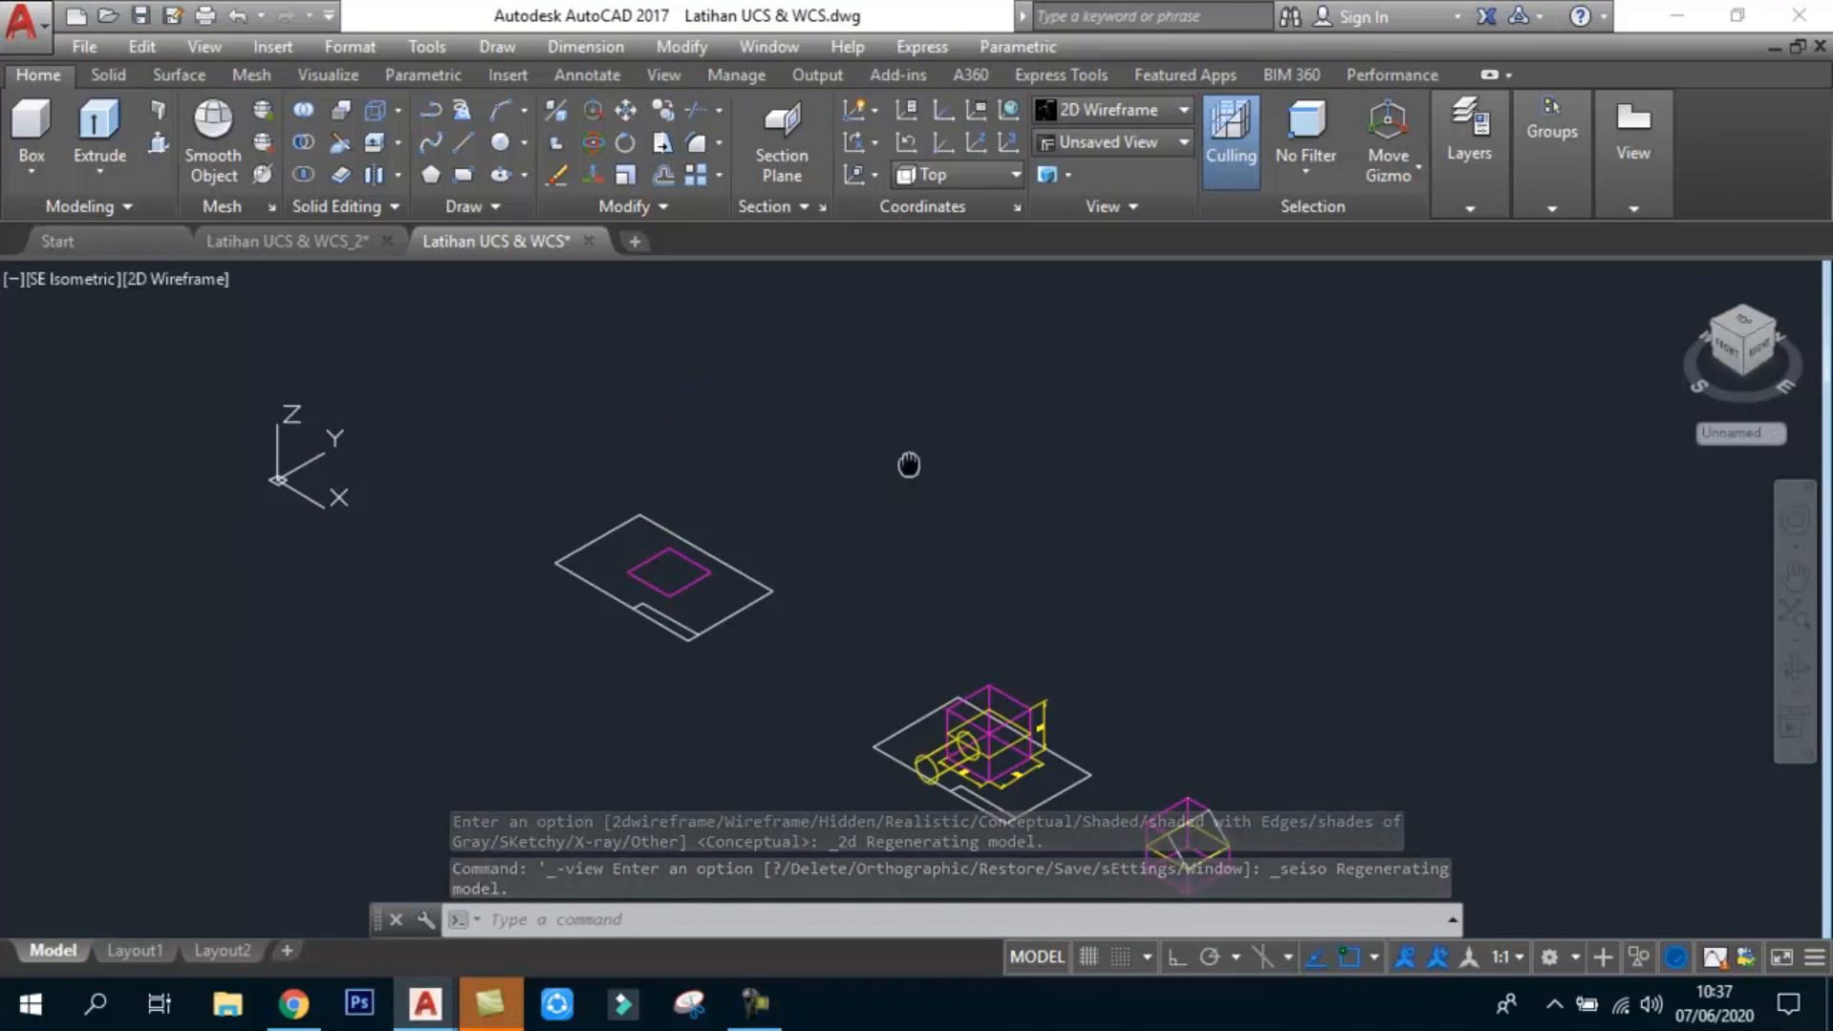
pyautogui.moveTo(909, 465); pyautogui.dragTo(892, 468, button='middle')
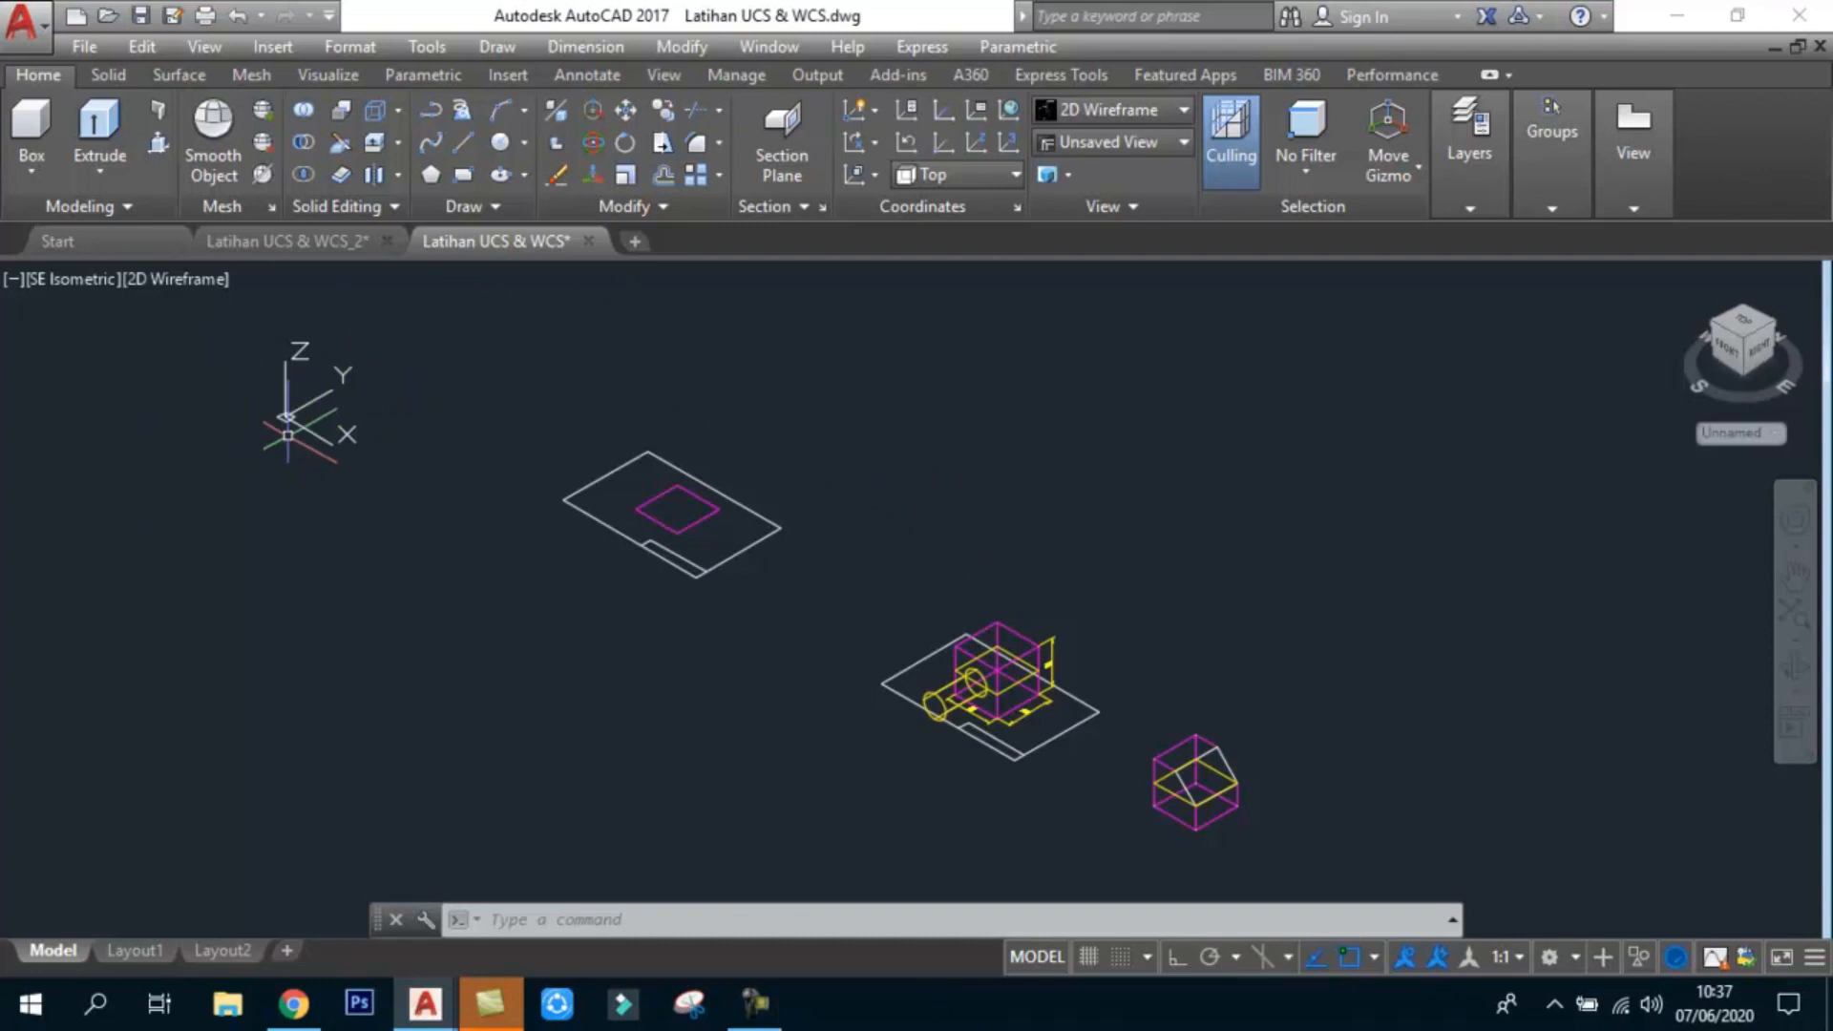
# Step: Change the visual style from 2D Wireframe to Conceptual and on to Realistic
pyautogui.click(201, 279)
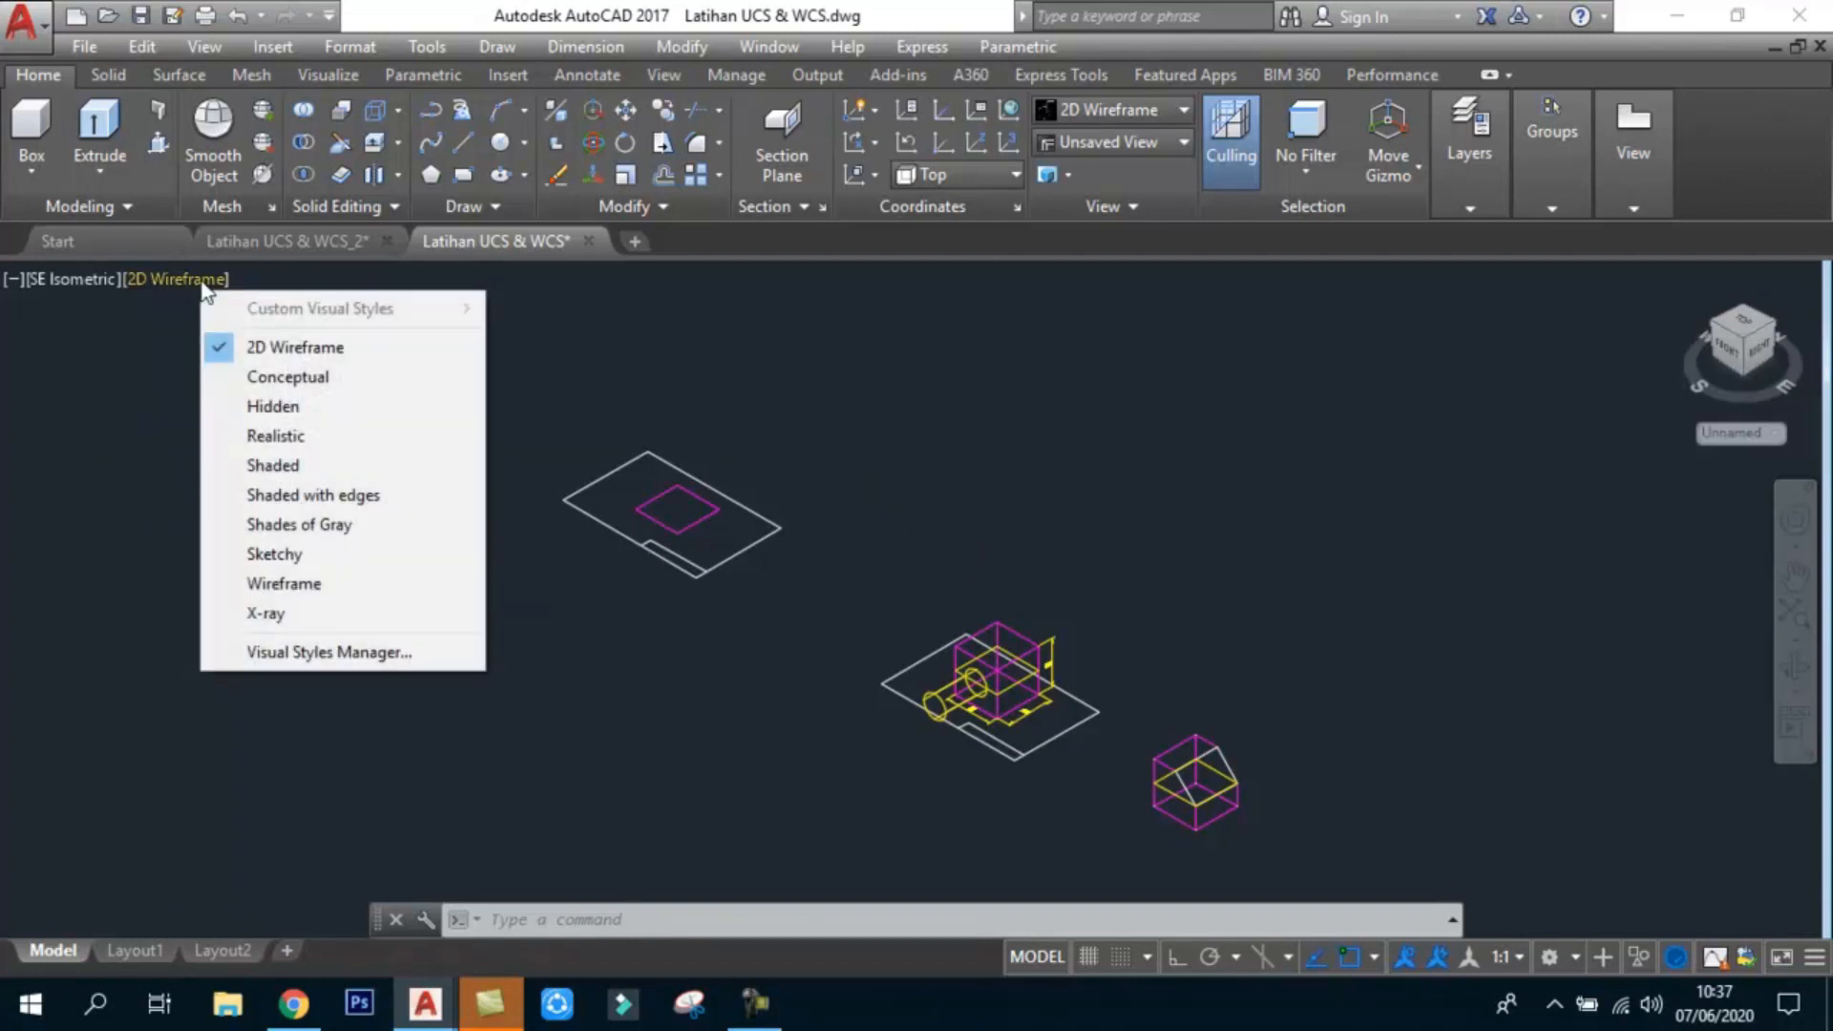
pyautogui.click(239, 379)
pyautogui.click(180, 281)
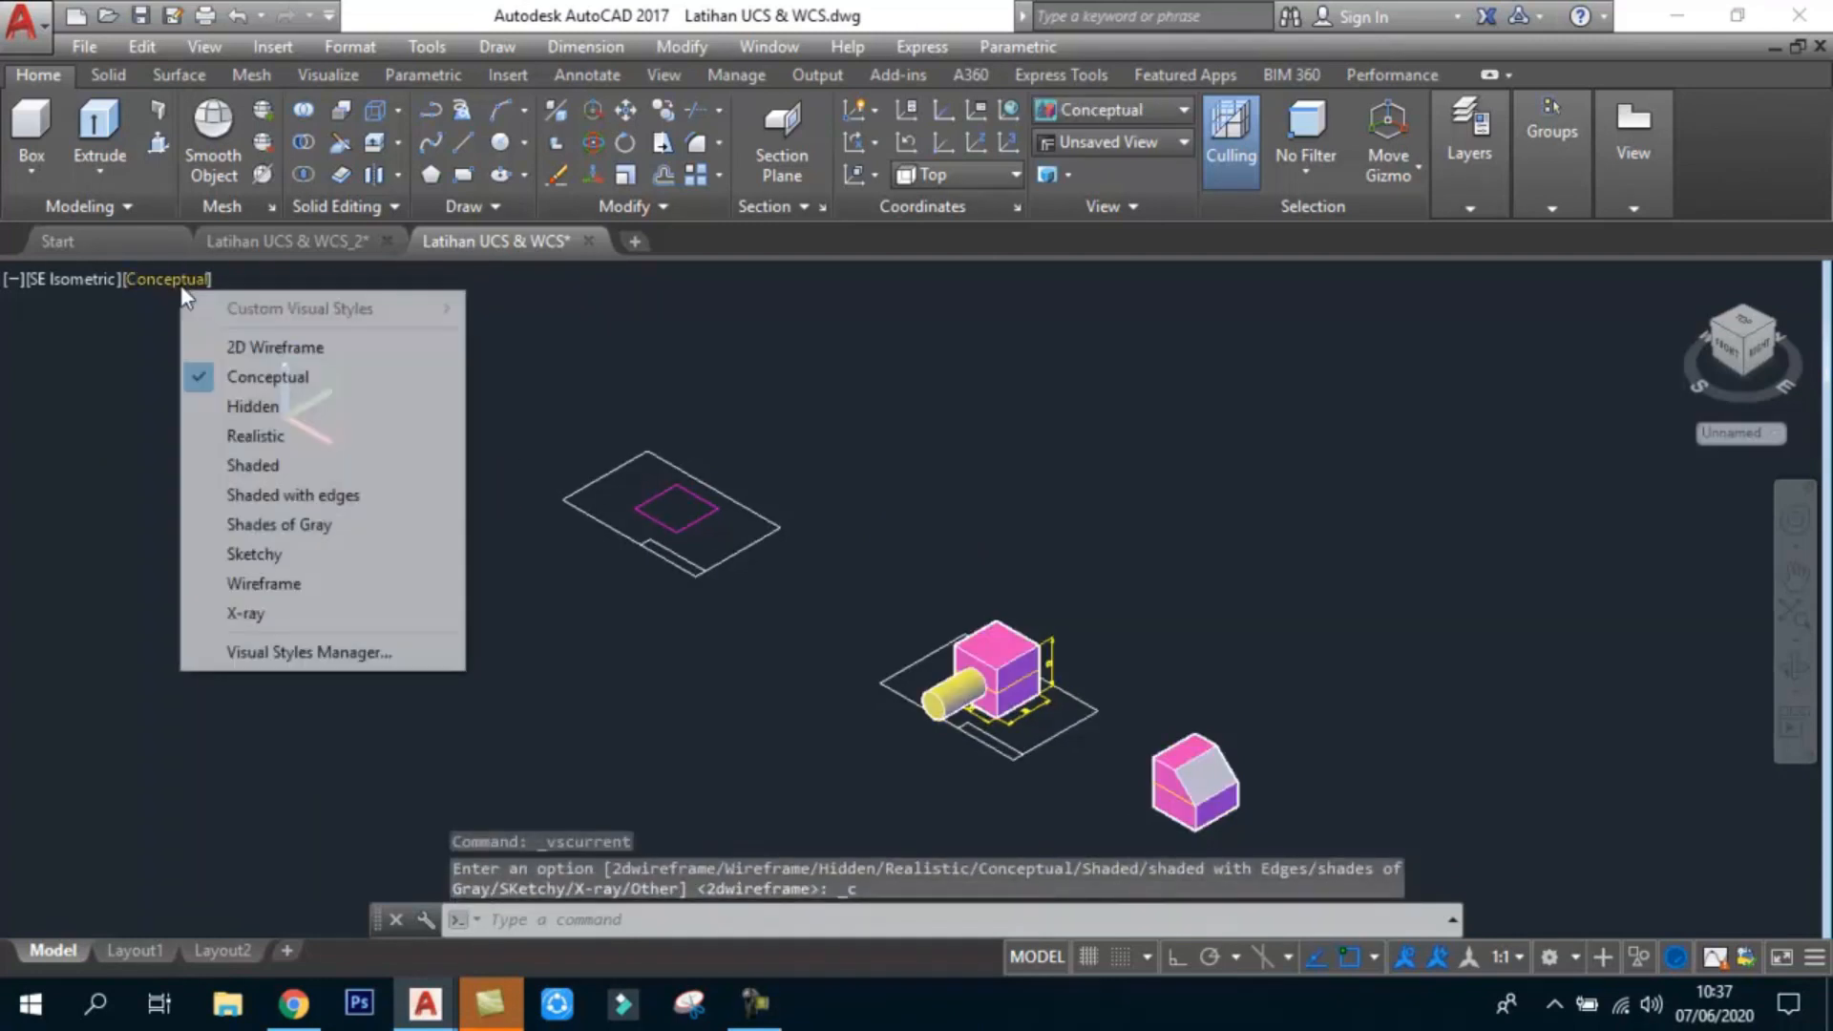
pyautogui.click(258, 436)
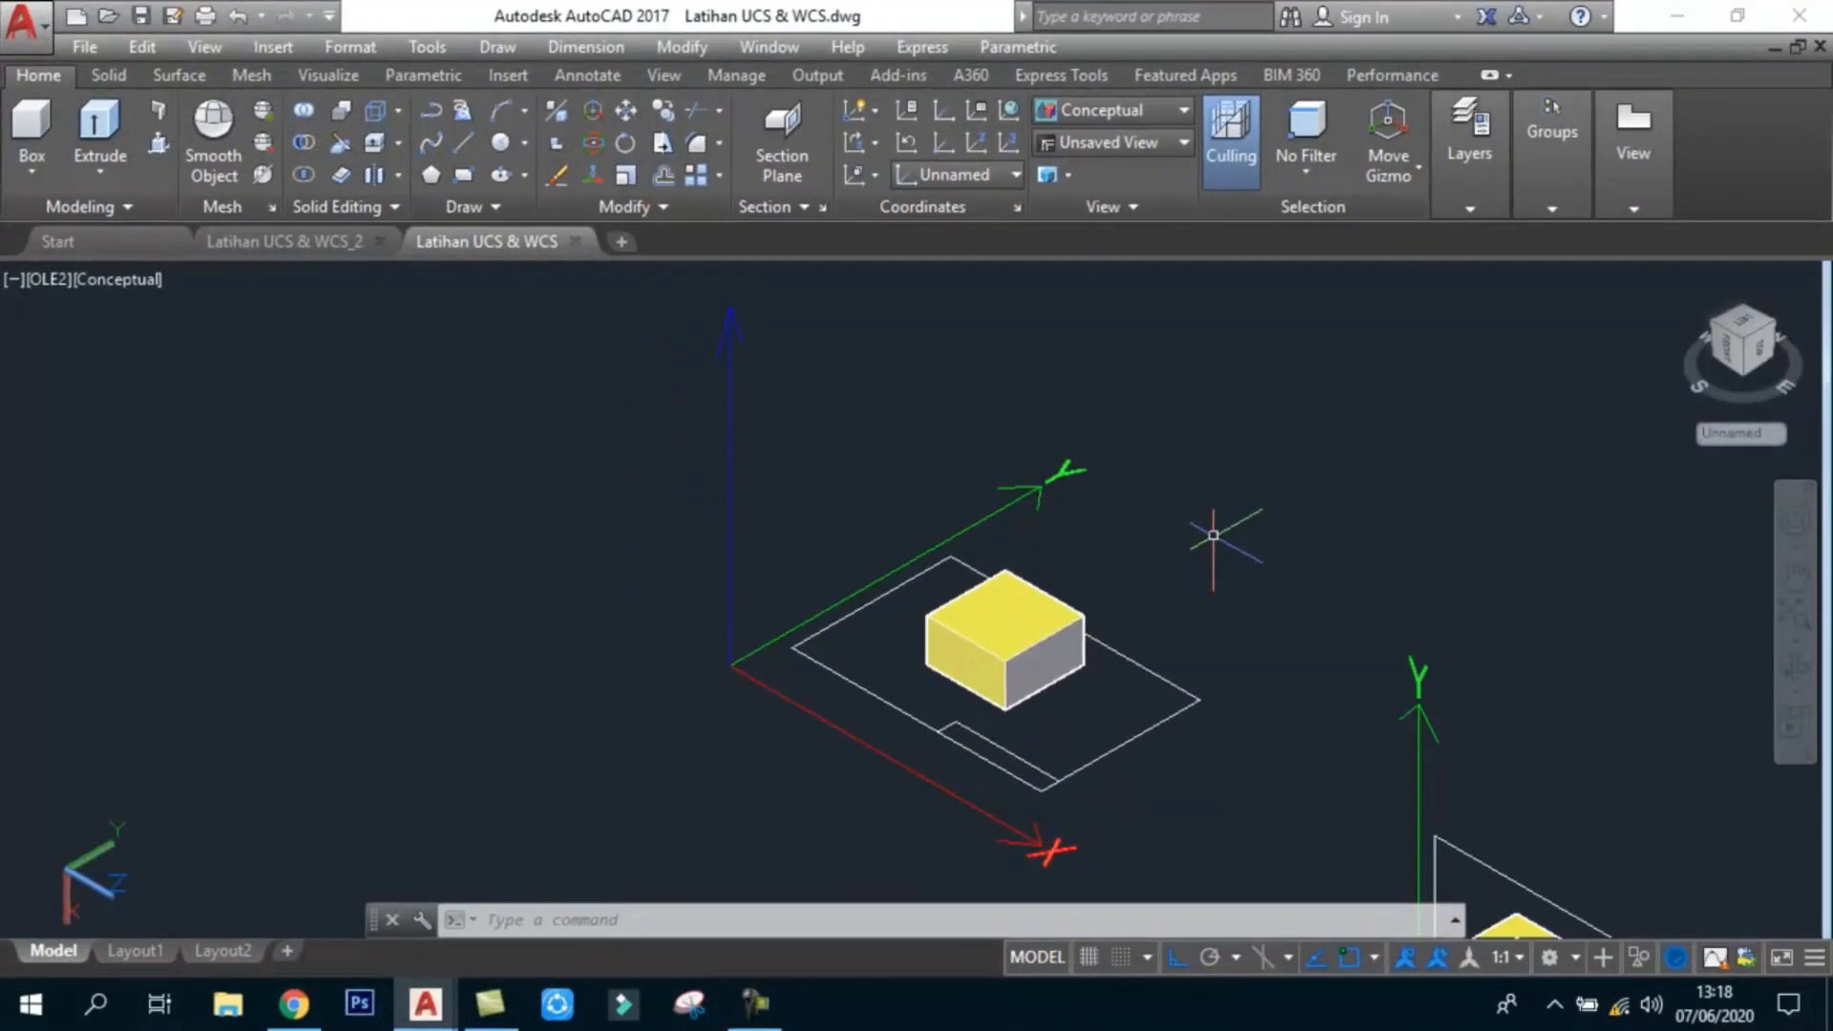
# Step: Examine the four yellow boxes and compare how each one's base rectangle and drawn X, Y and Z axes are oriented
pyautogui.moveTo(1205, 545); pyautogui.dragTo(1104, 524, button='middle')
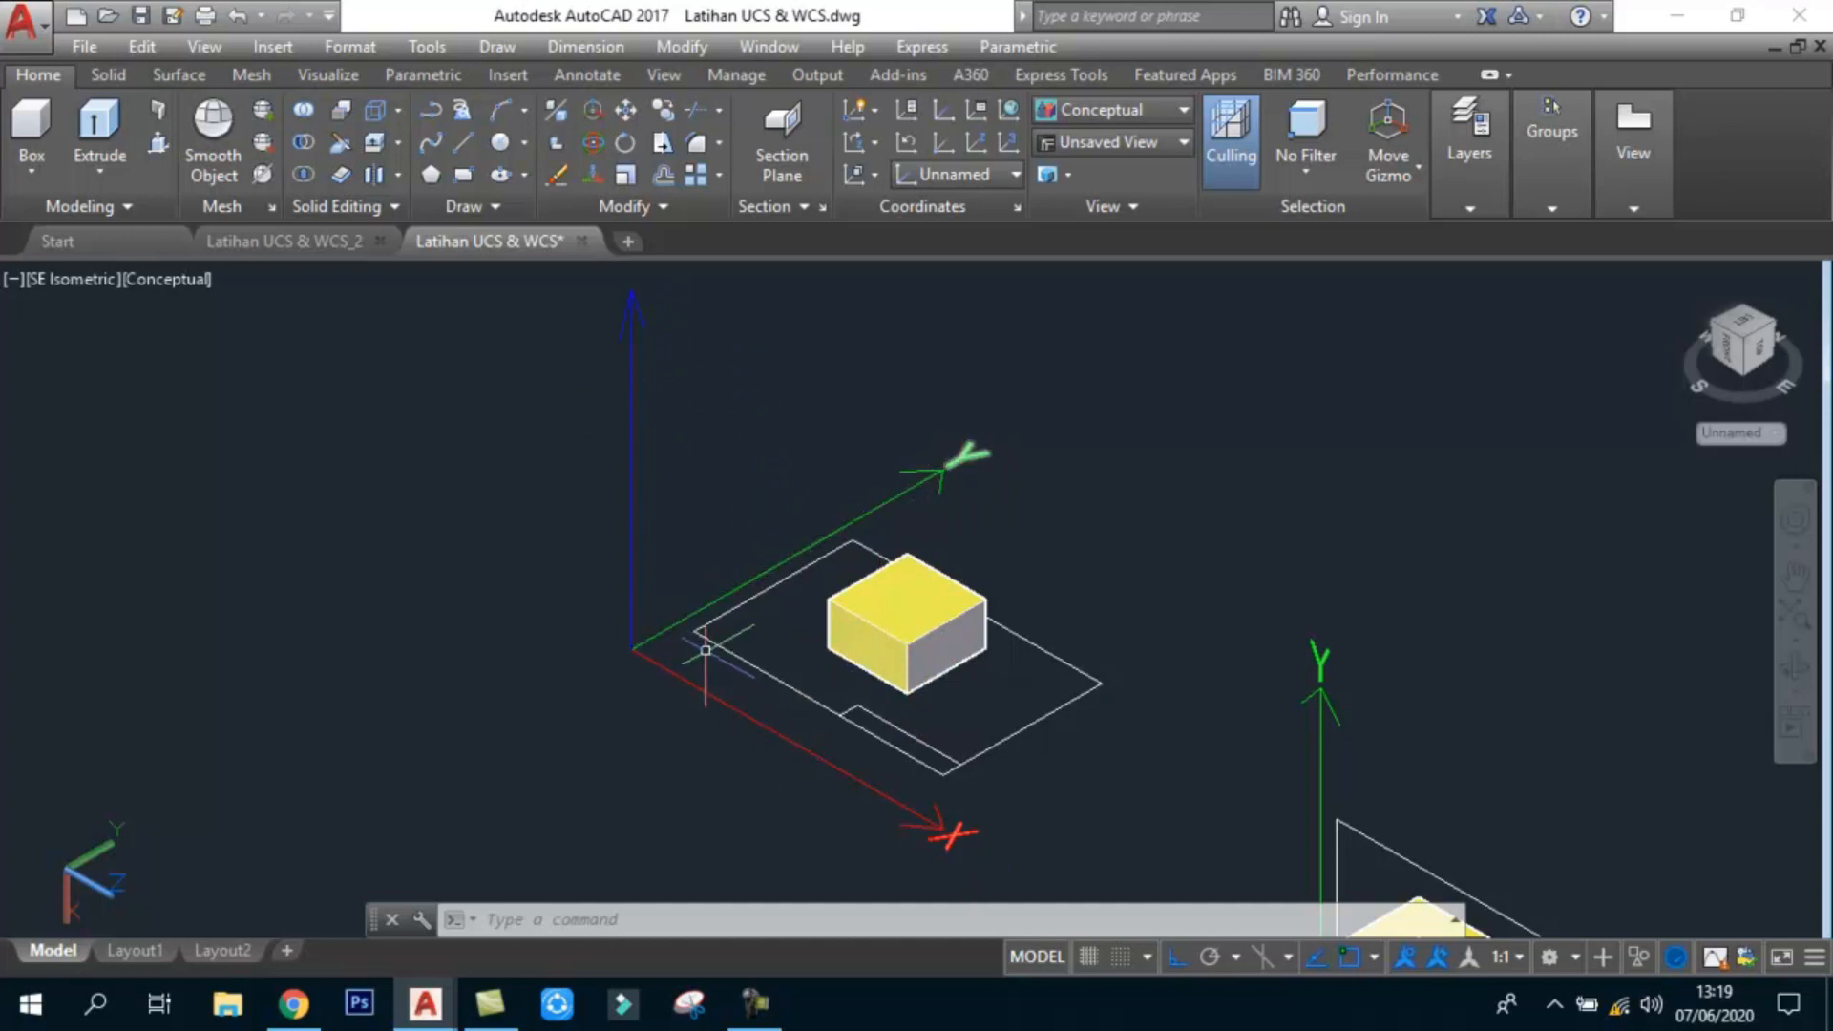
pyautogui.moveTo(1378, 657)
pyautogui.mouseDown(button='middle')
pyautogui.moveTo(1064, 410)
pyautogui.moveTo(991, 386)
pyautogui.mouseUp(button='middle')
pyautogui.scroll(-5, 978, 404)
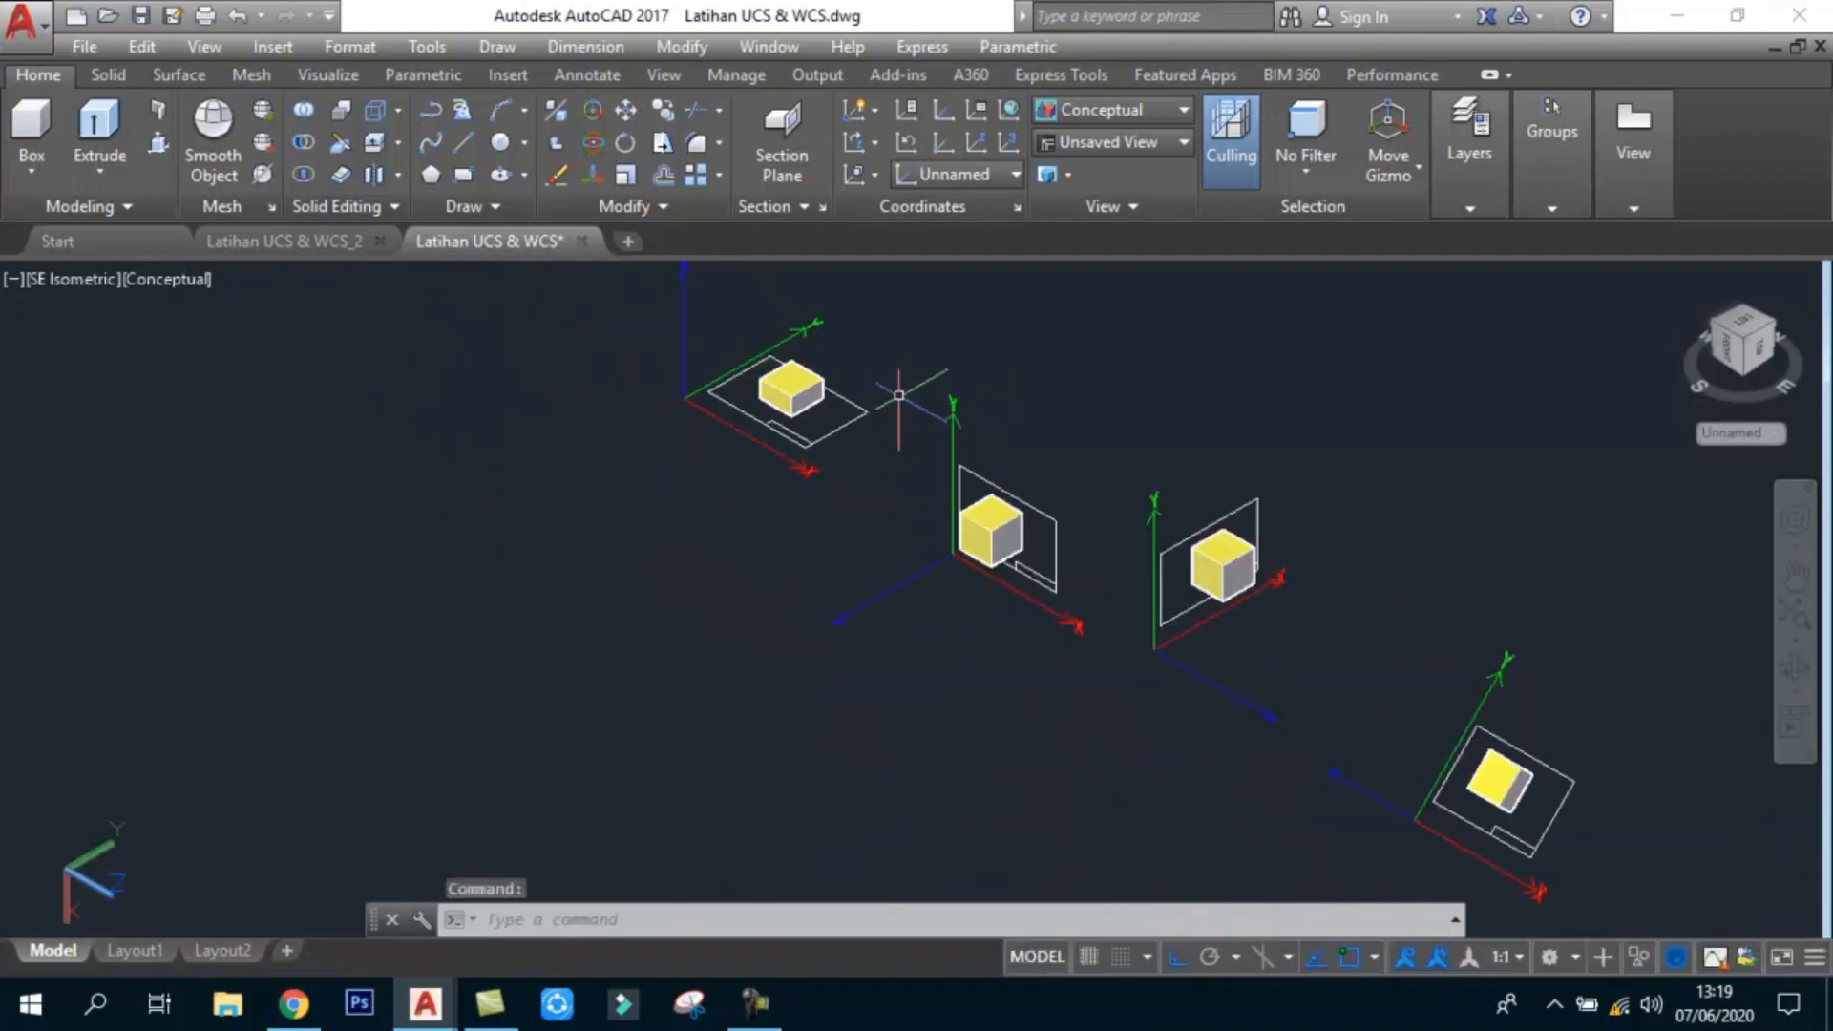
pyautogui.scroll(2, 899, 397)
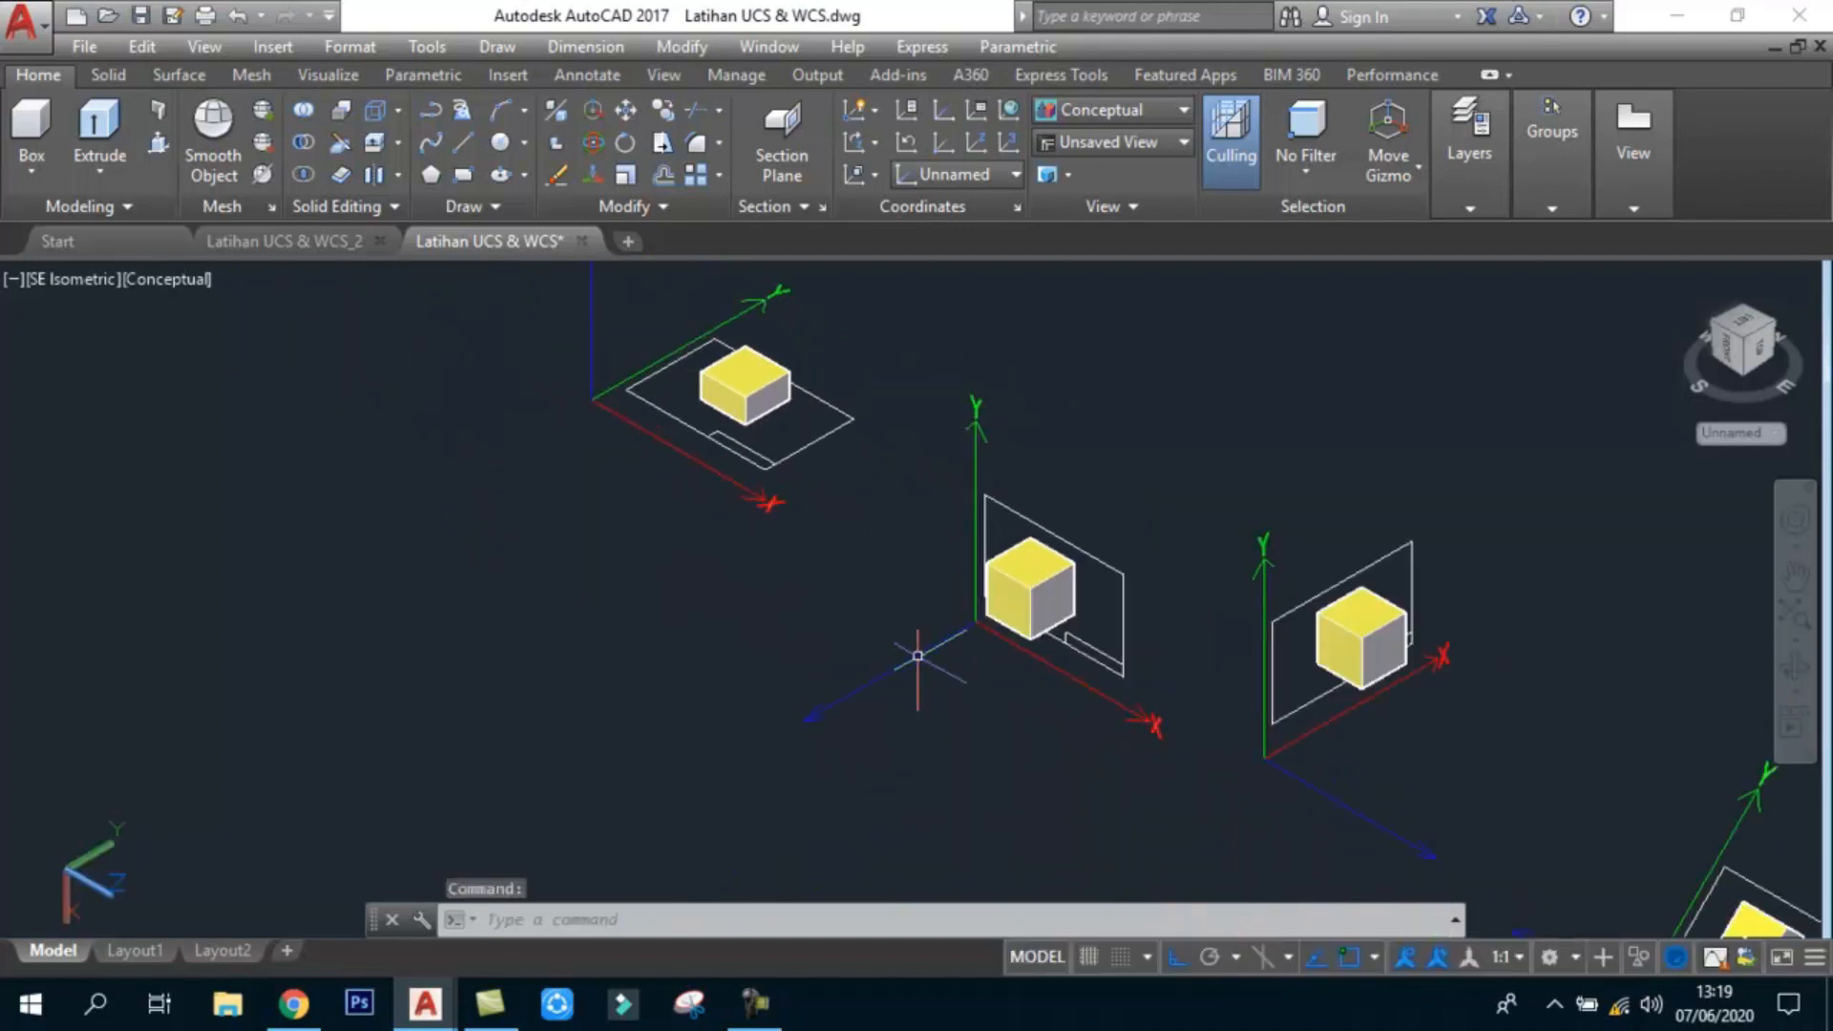
pyautogui.scroll(2, 1036, 592)
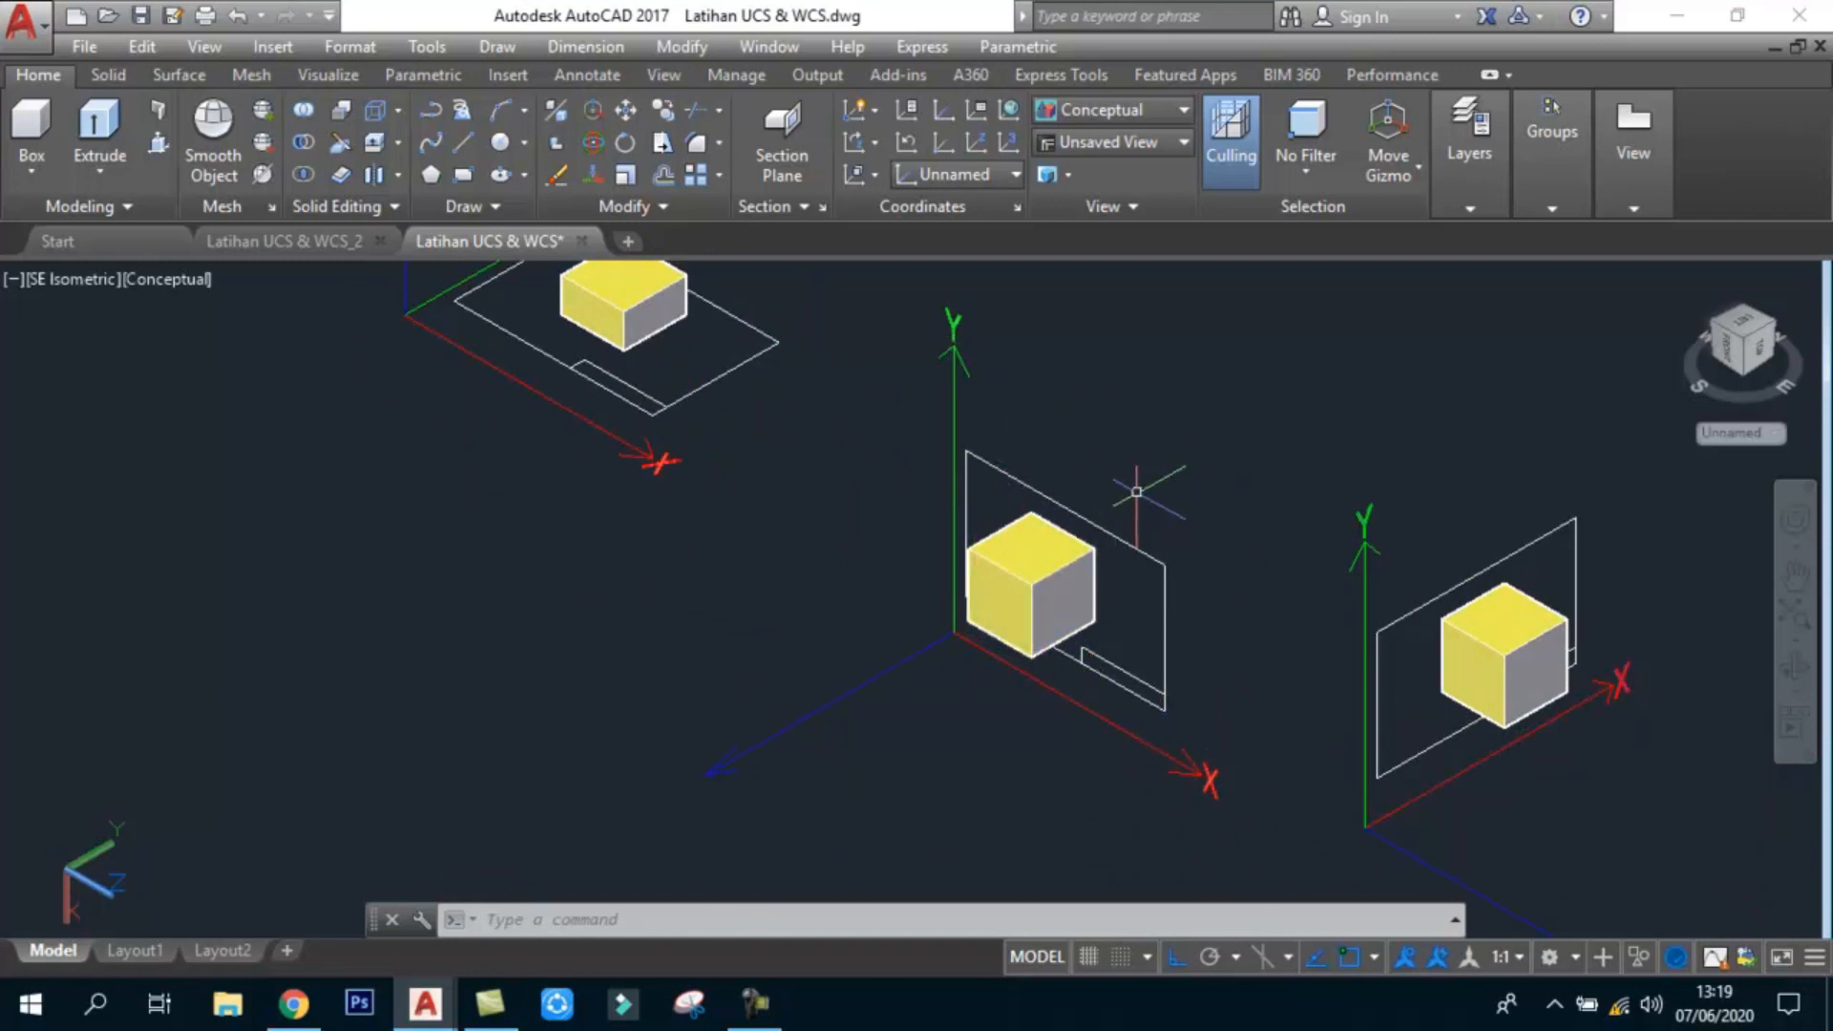
pyautogui.moveTo(1136, 492); pyautogui.dragTo(1141, 513, button='middle')
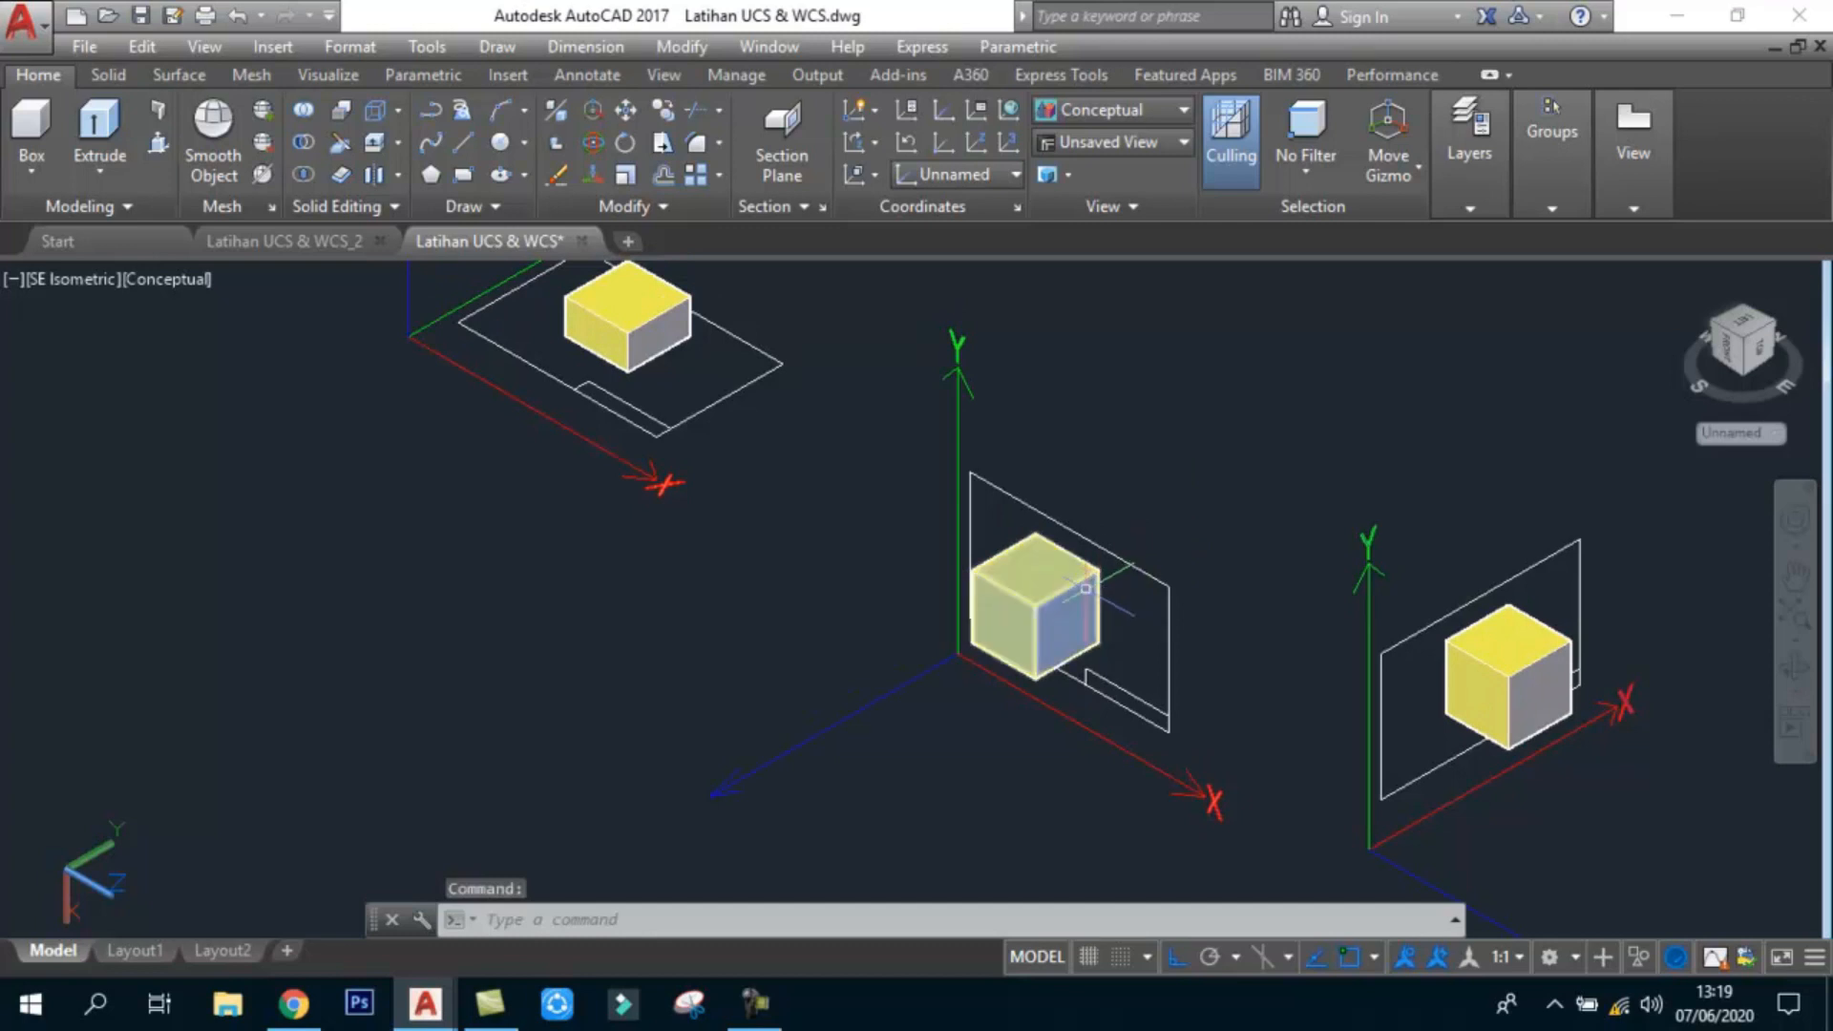
pyautogui.scroll(2, 1068, 659)
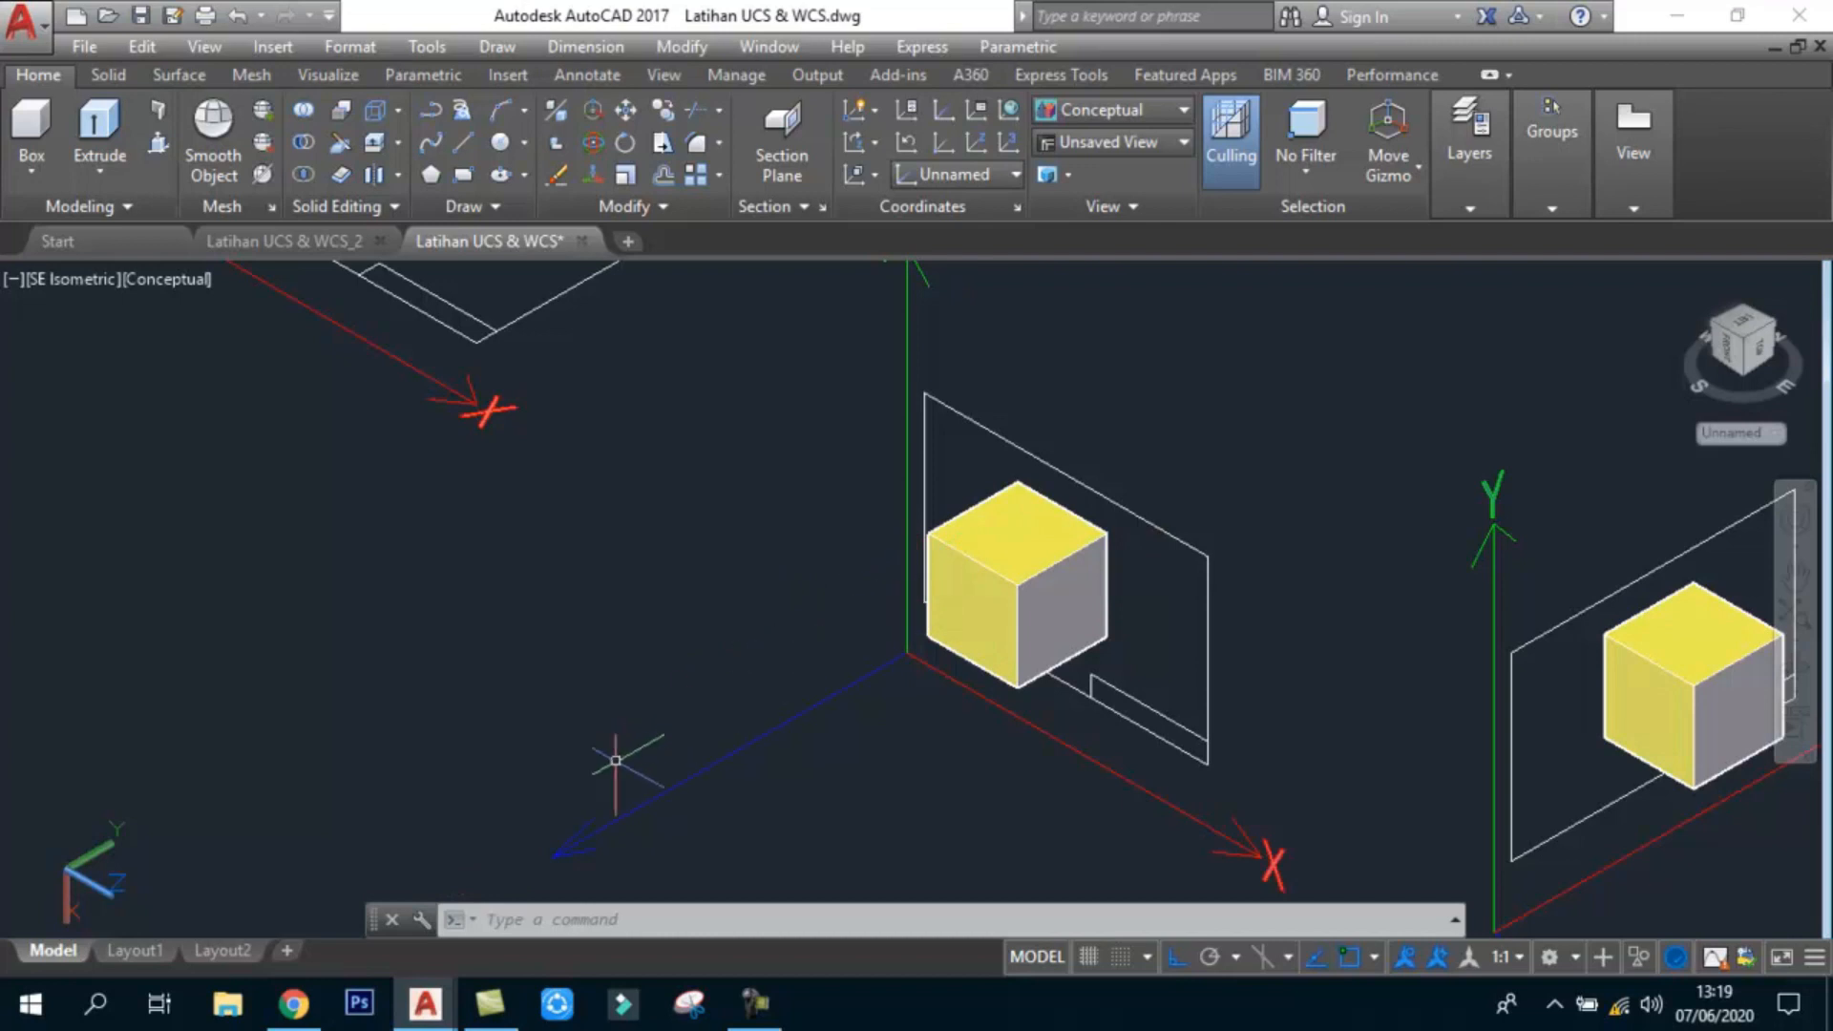
pyautogui.scroll(-5, 573, 554)
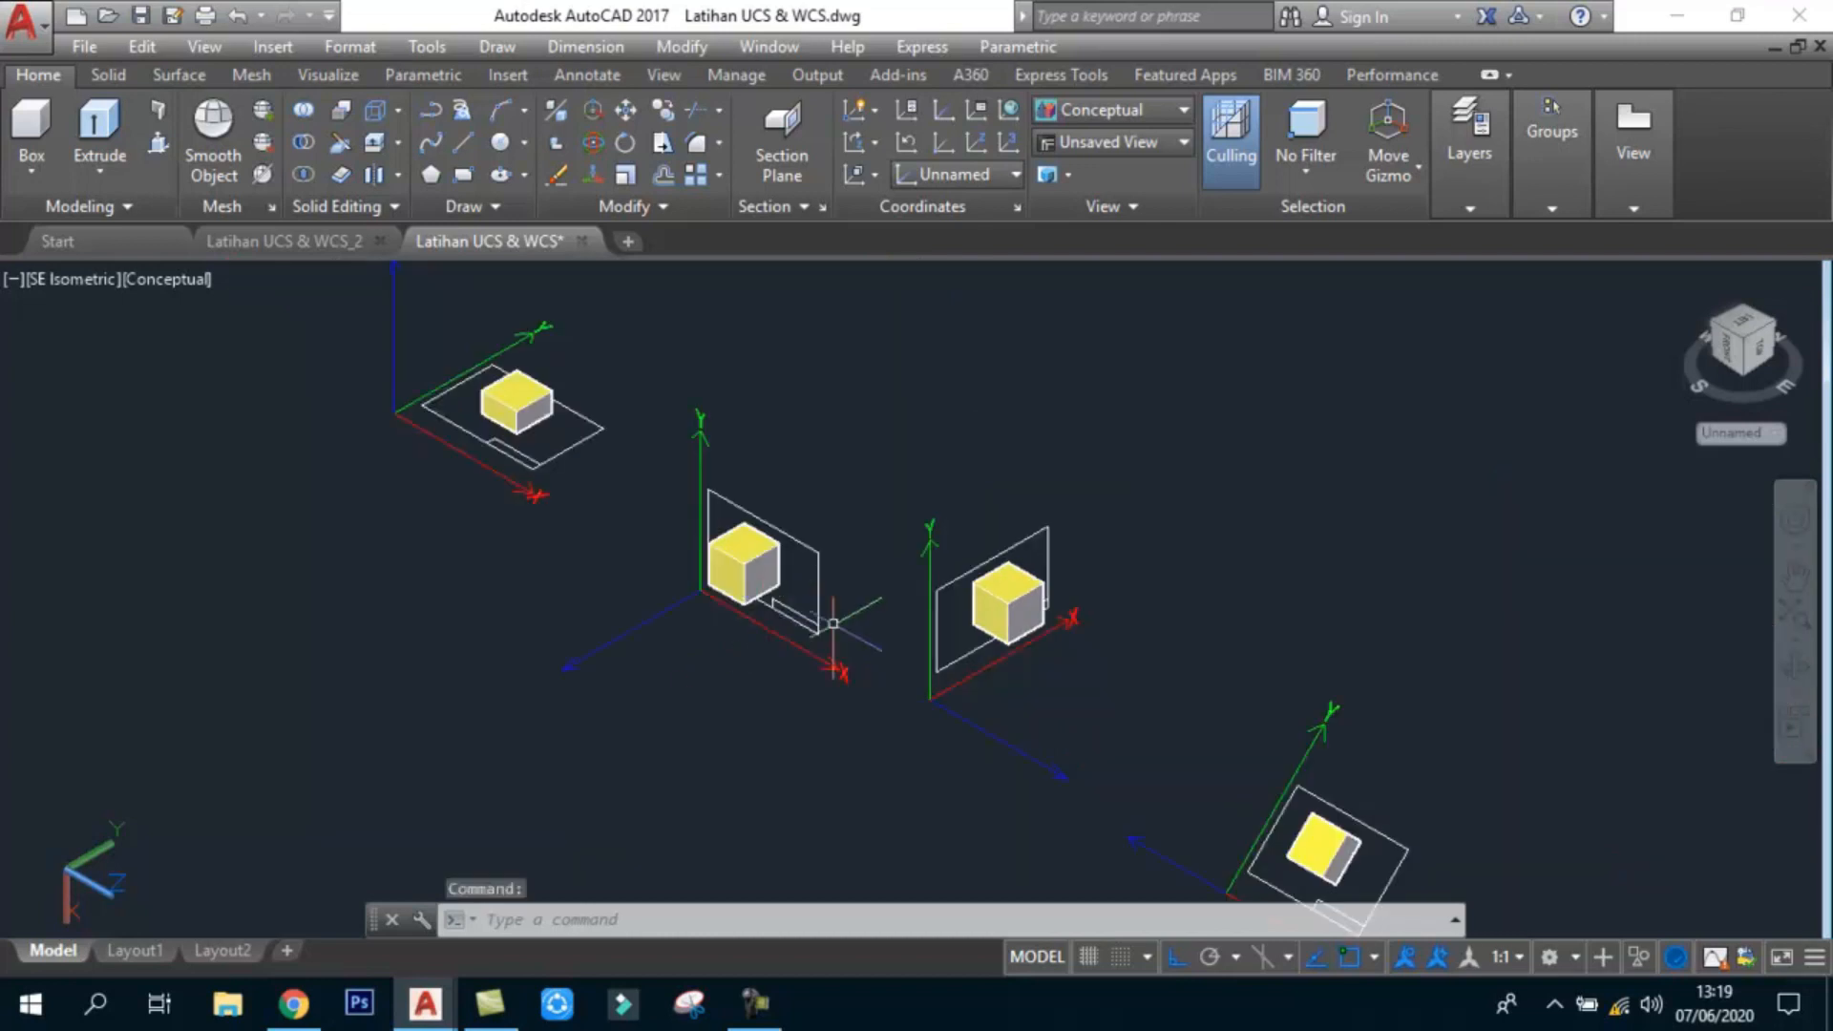
pyautogui.scroll(4, 983, 638)
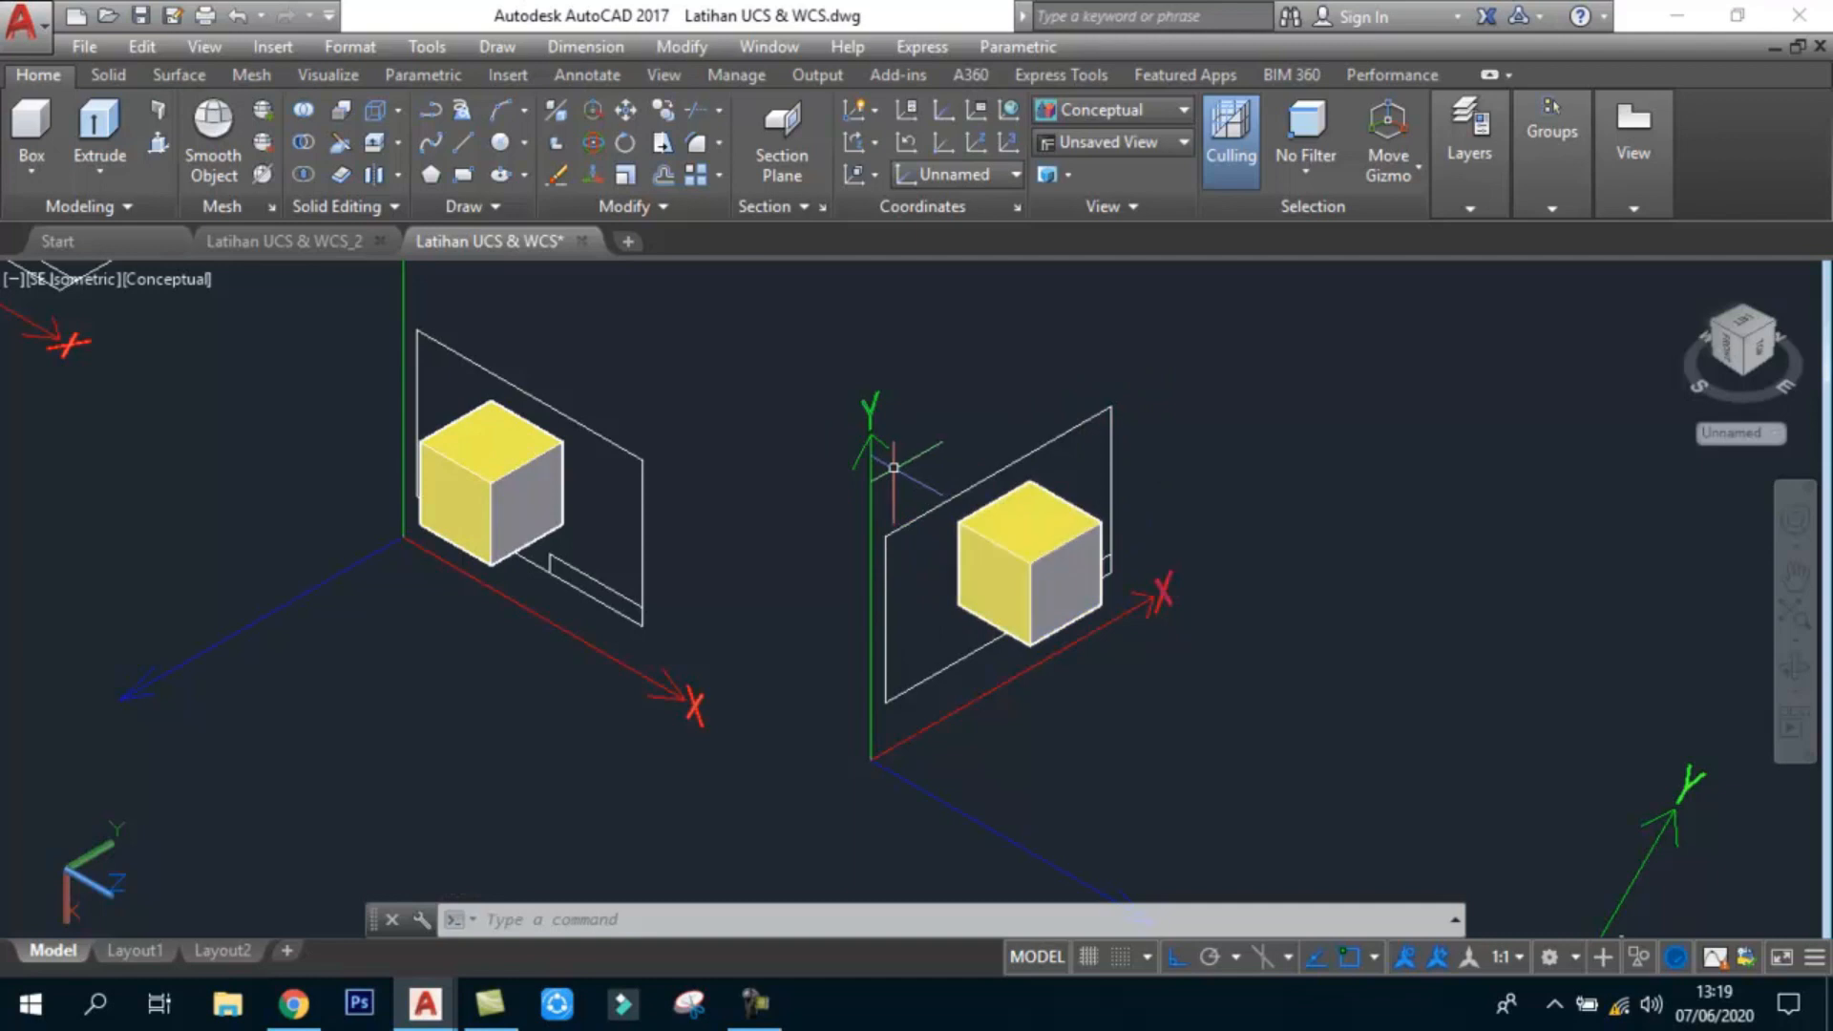
pyautogui.scroll(-2, 897, 469)
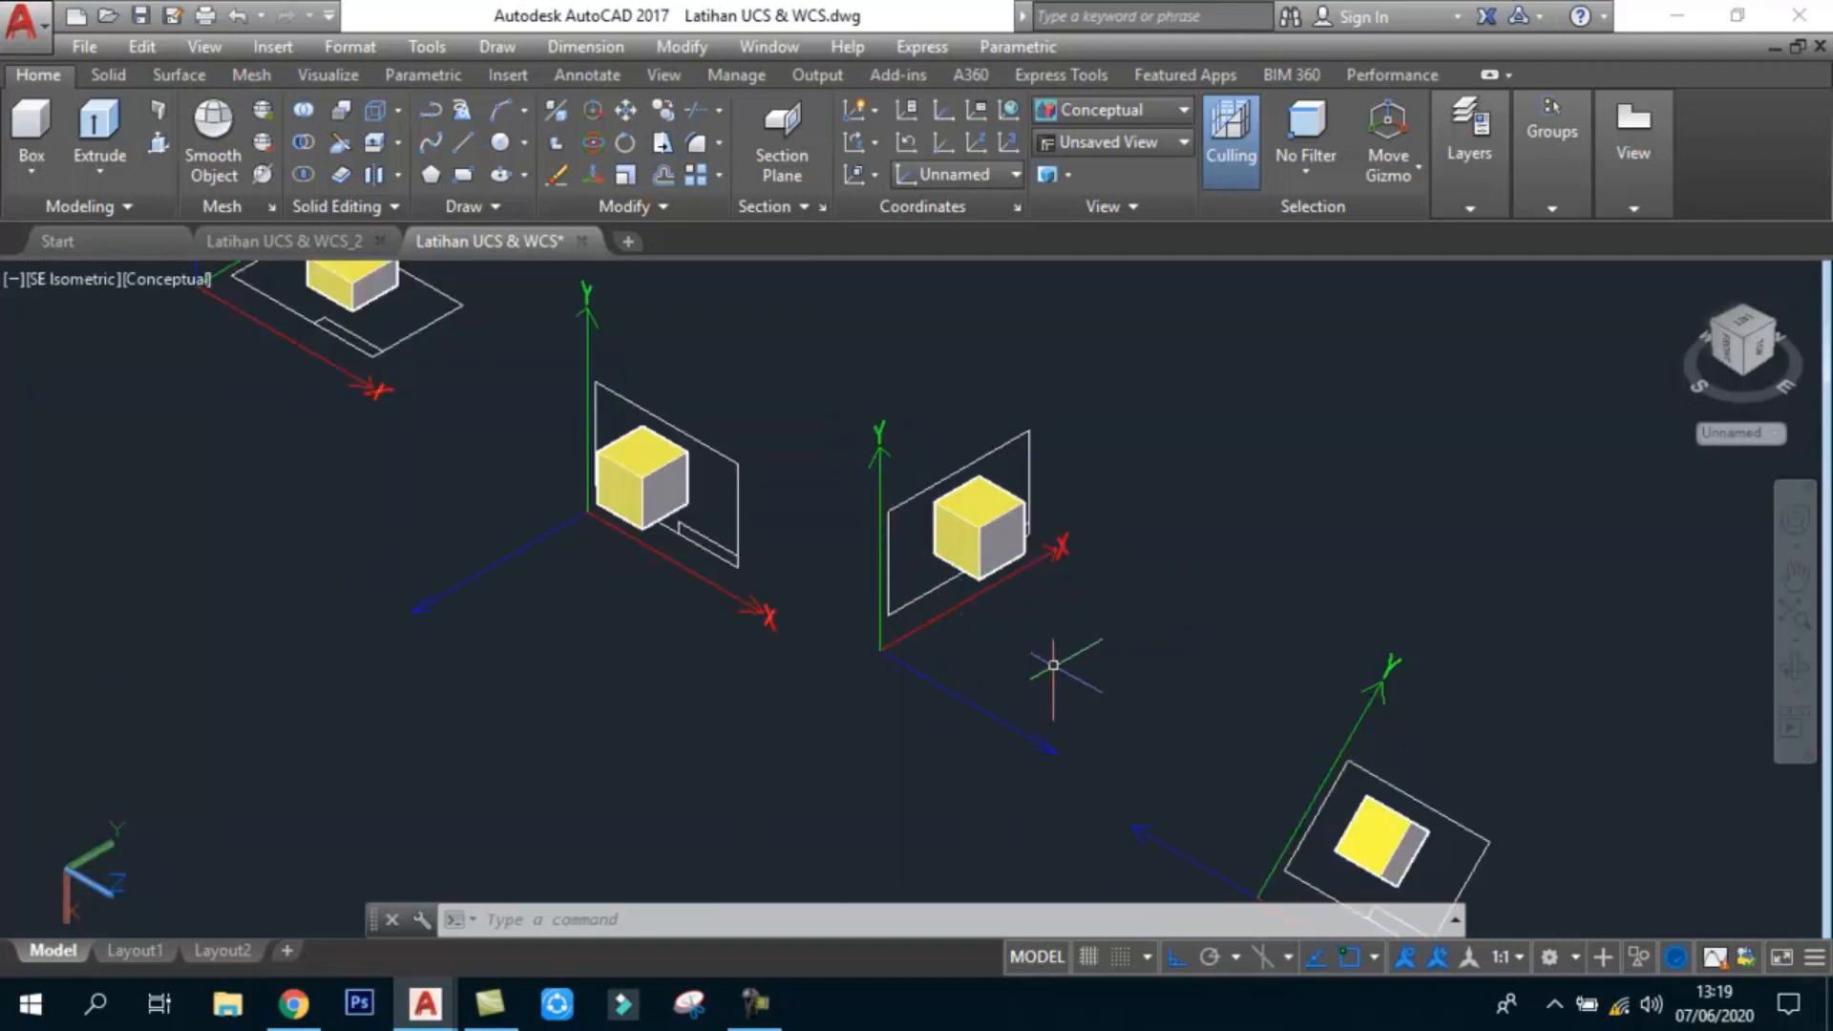
pyautogui.scroll(2, 1050, 583)
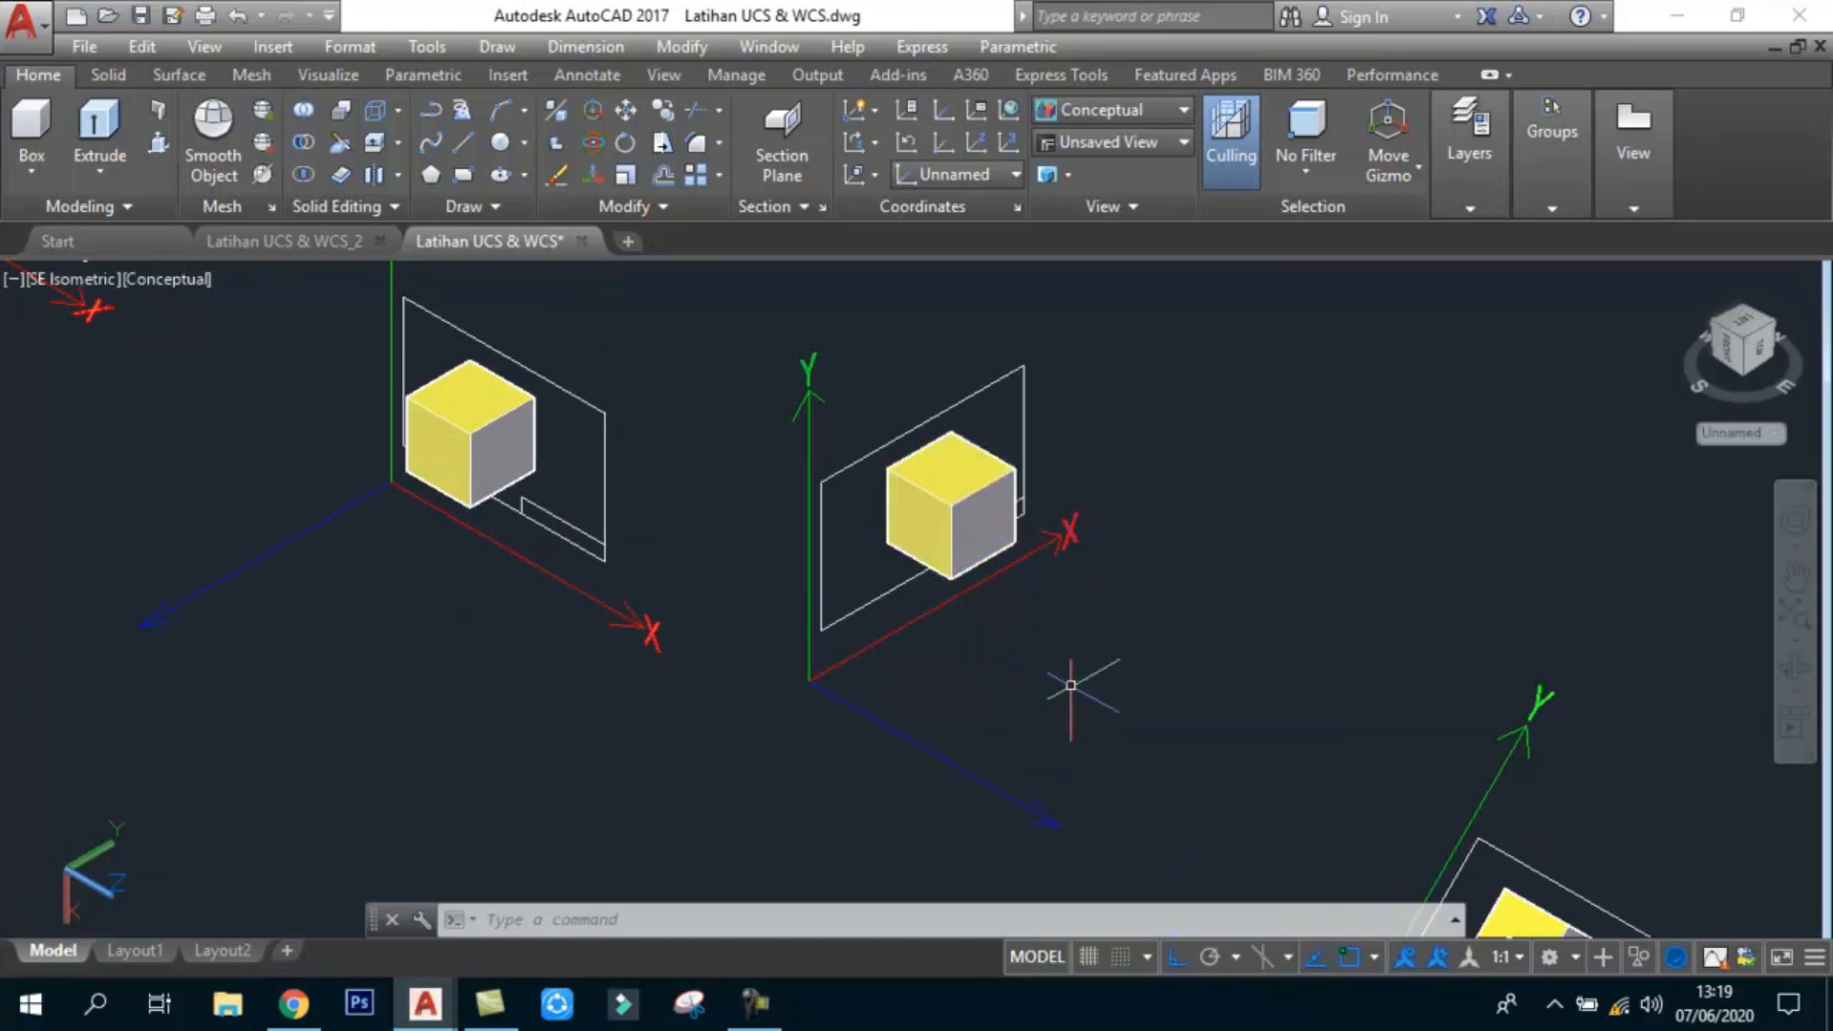
pyautogui.scroll(-3, 1073, 679)
pyautogui.scroll(3, 1088, 700)
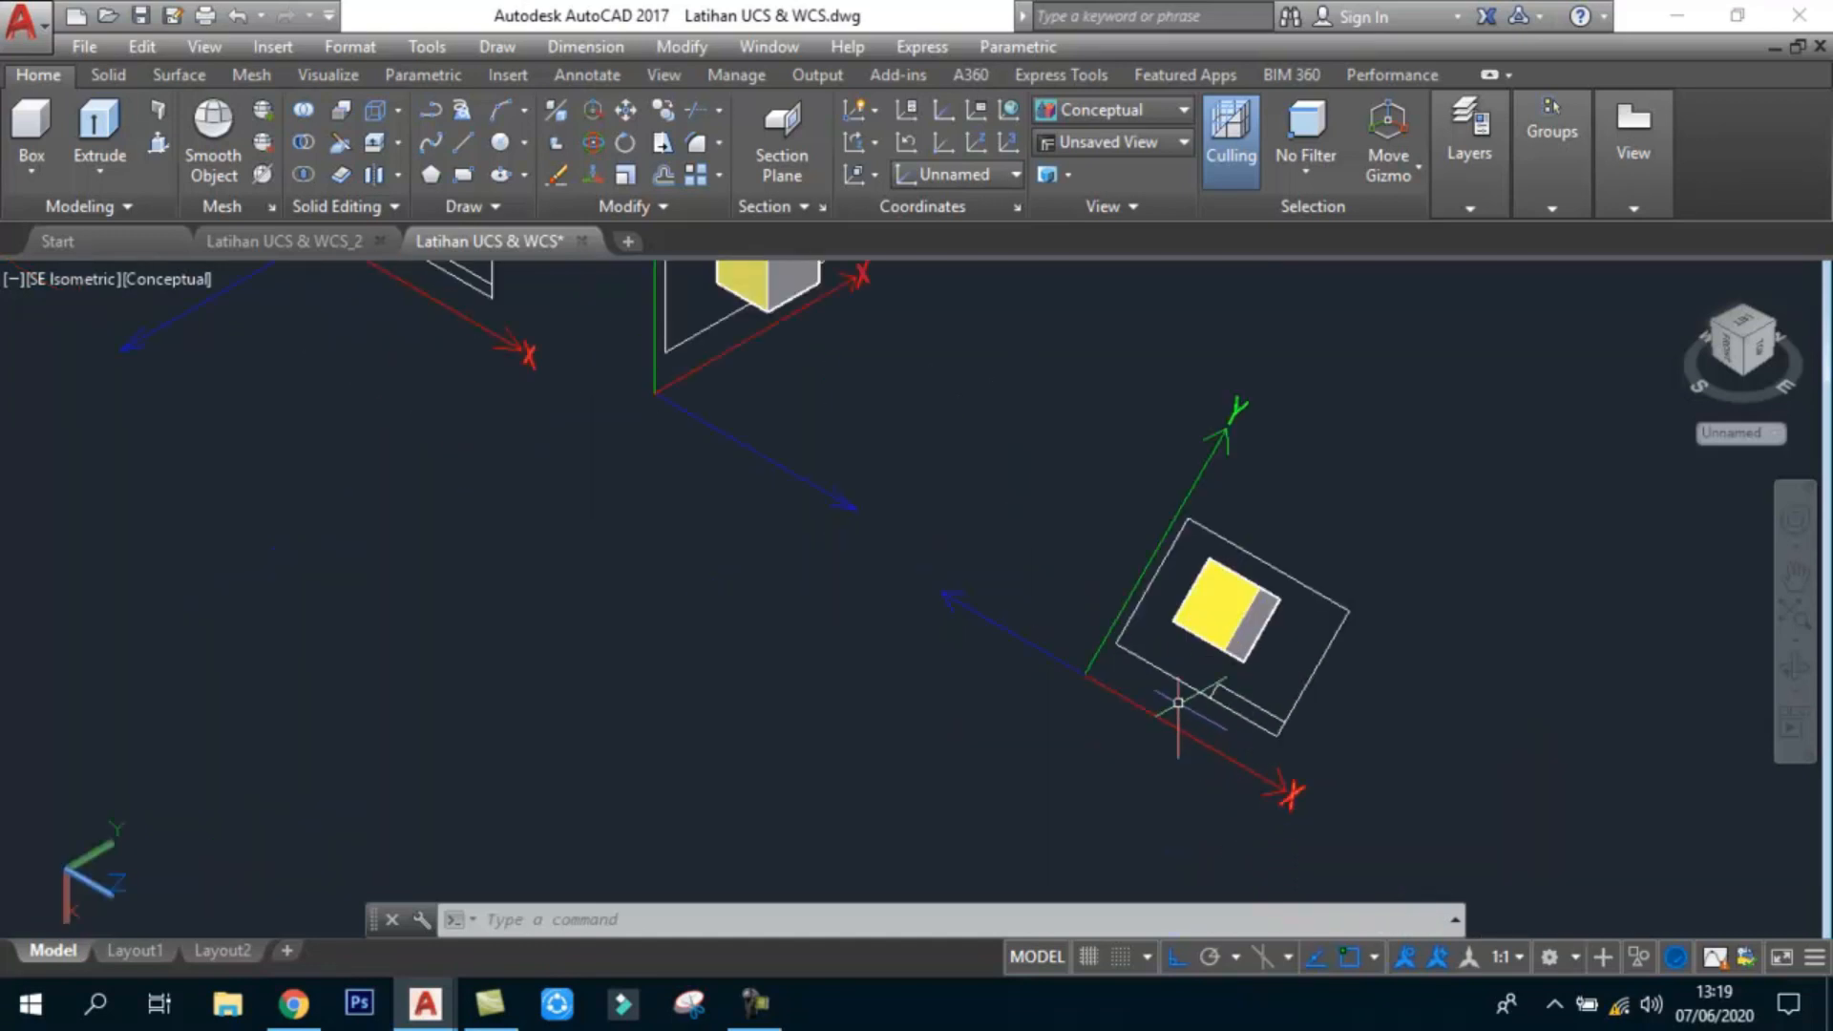
# Step: Orbit around the tilted yellow box to inspect its axes and base rectangle from another angle, and exit the orbit
pyautogui.click(1795, 669)
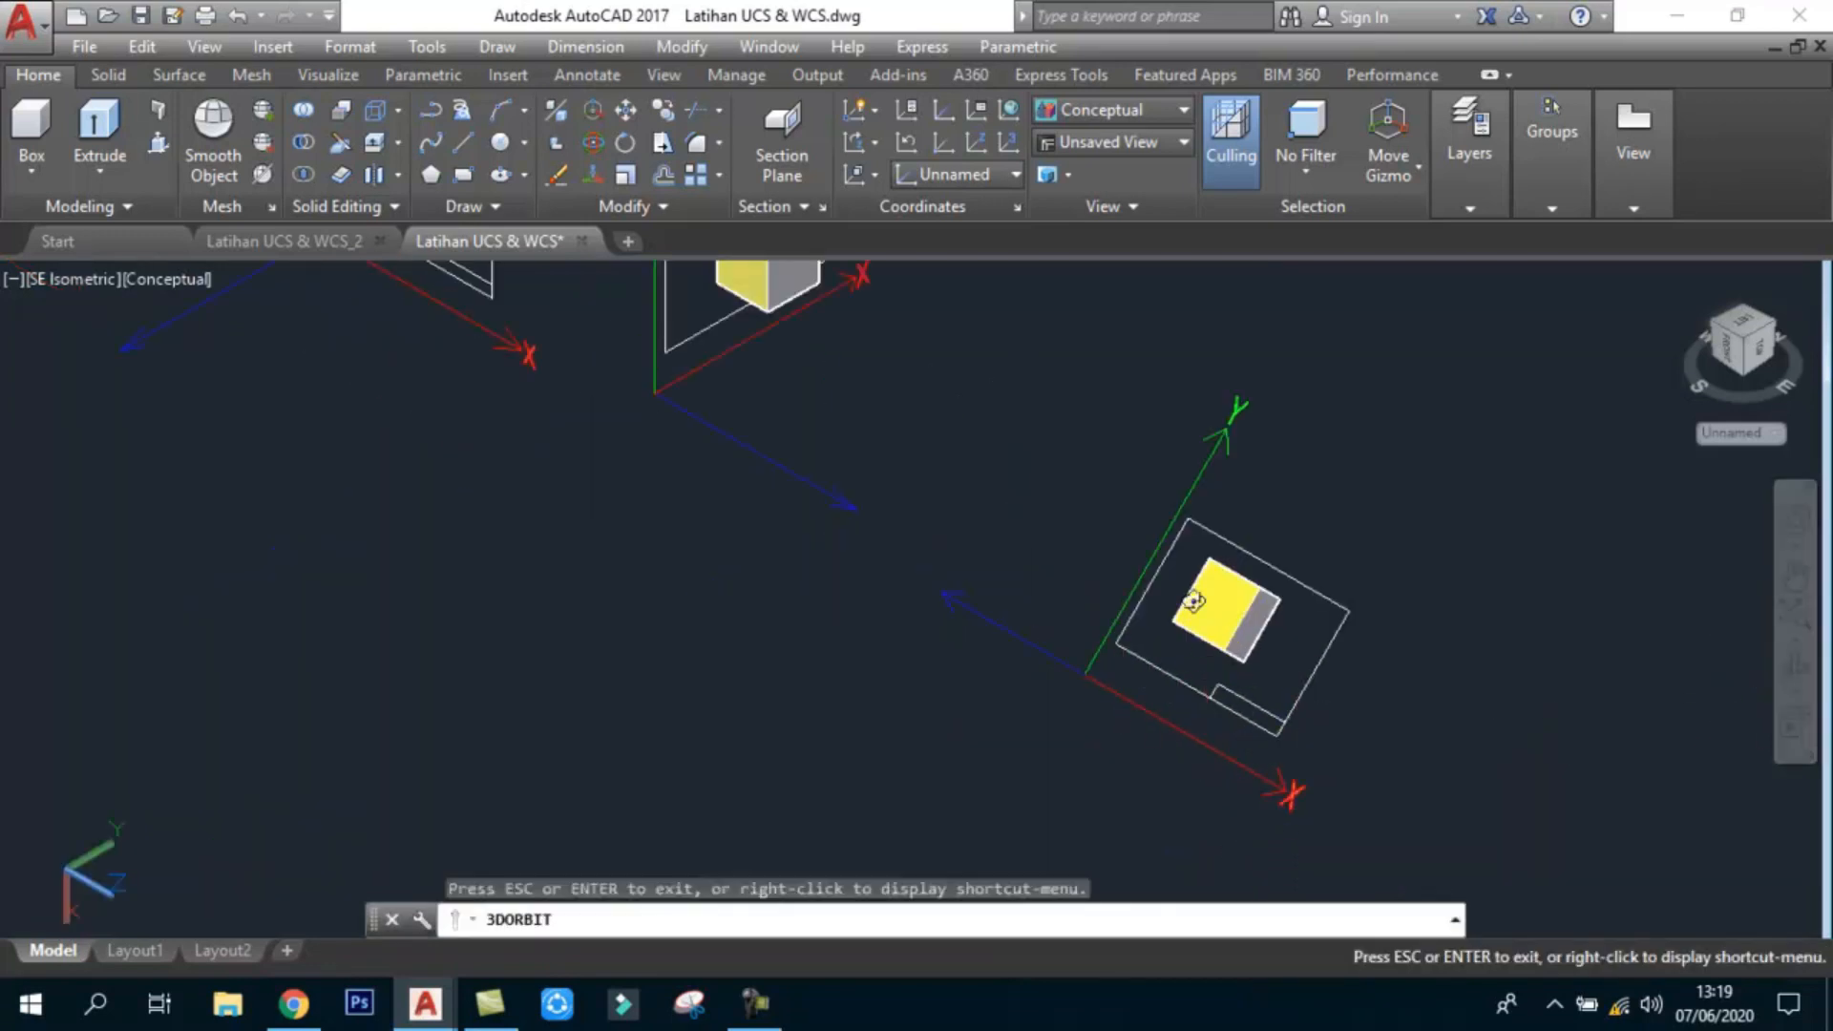
pyautogui.moveTo(1193, 602); pyautogui.dragTo(1147, 585)
pyautogui.moveTo(1086, 580)
pyautogui.mouseDown()
pyautogui.moveTo(1028, 541)
pyautogui.moveTo(1064, 579)
pyautogui.mouseUp()
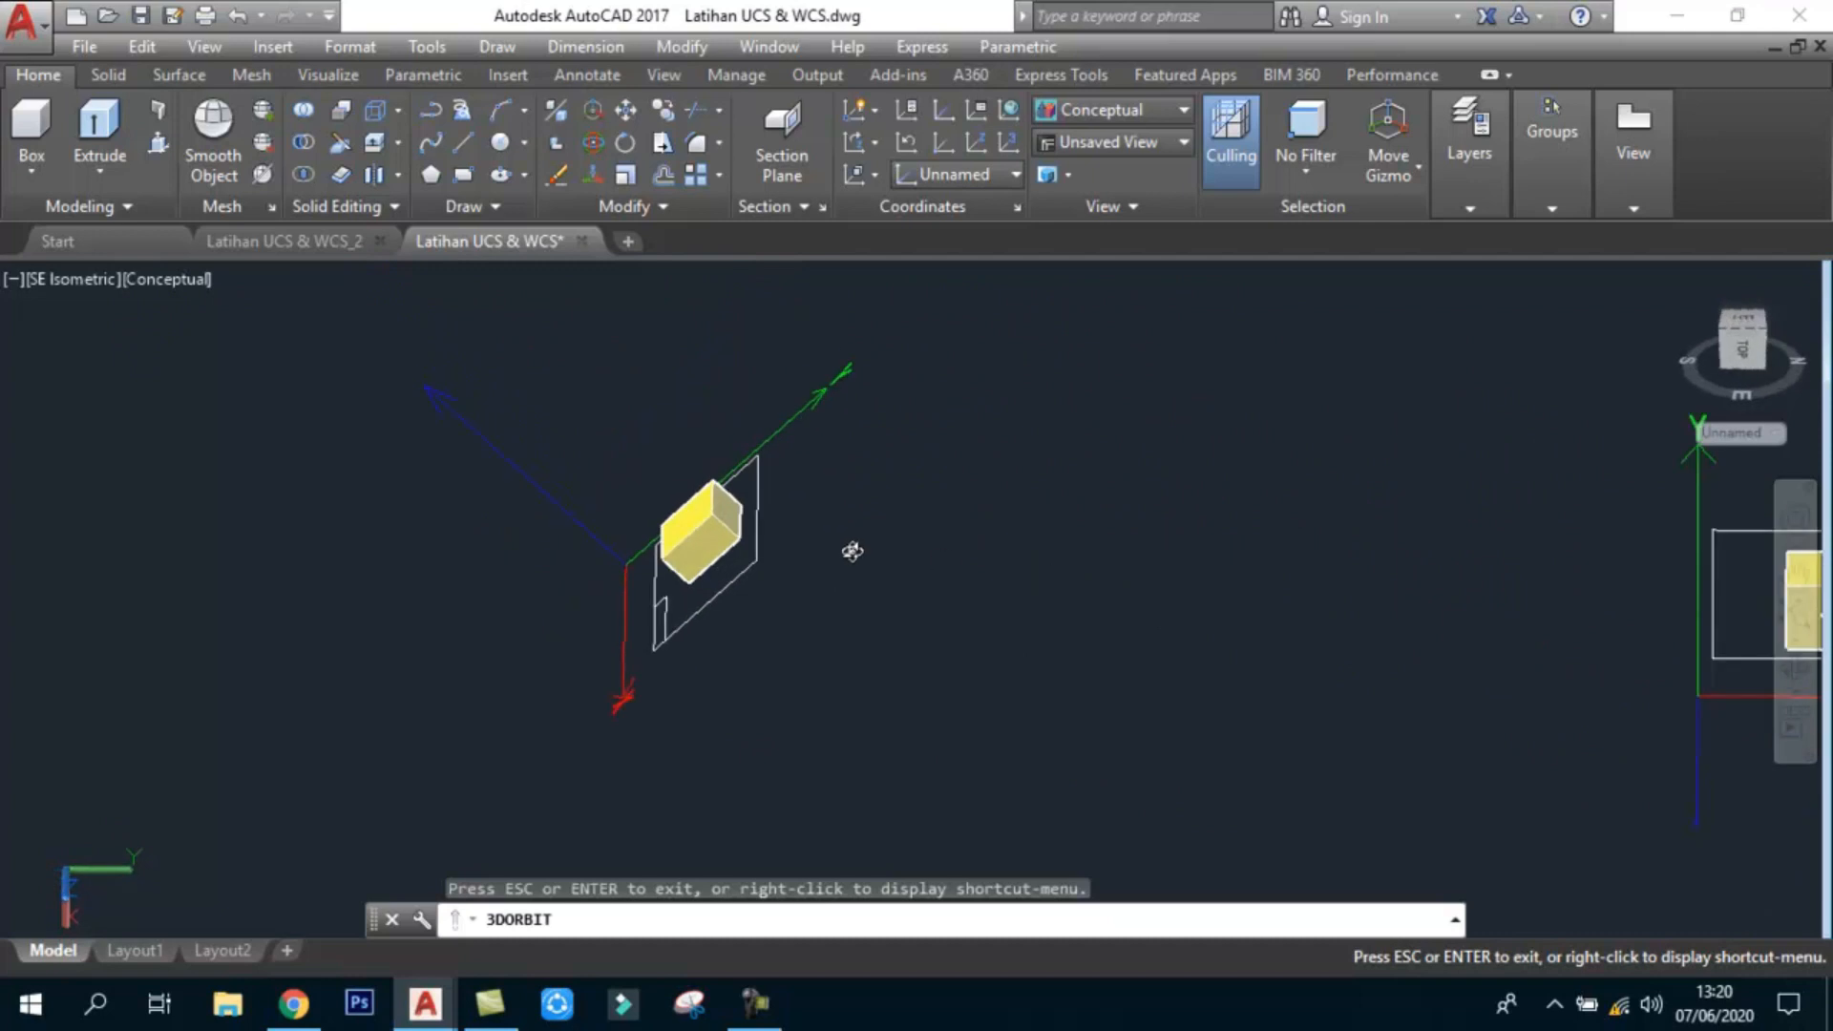
pyautogui.scroll(2, 712, 513)
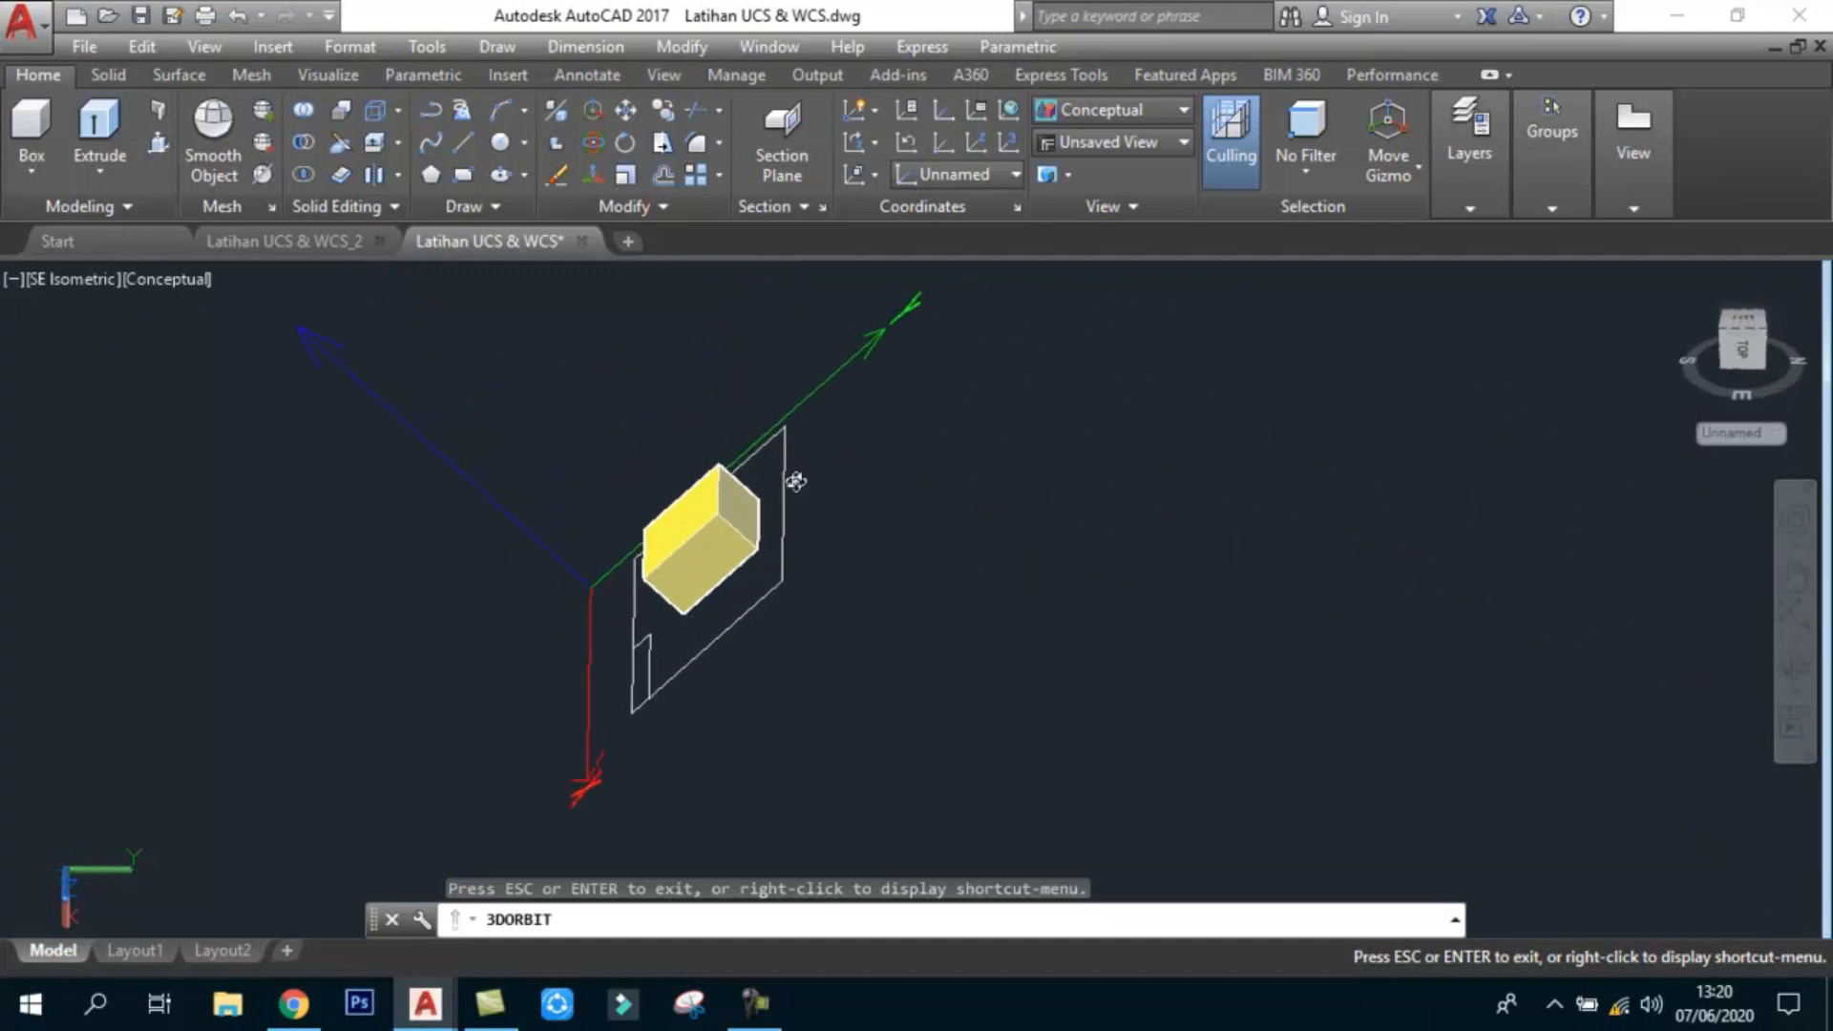
pyautogui.press('Escape')
pyautogui.press('Escape')
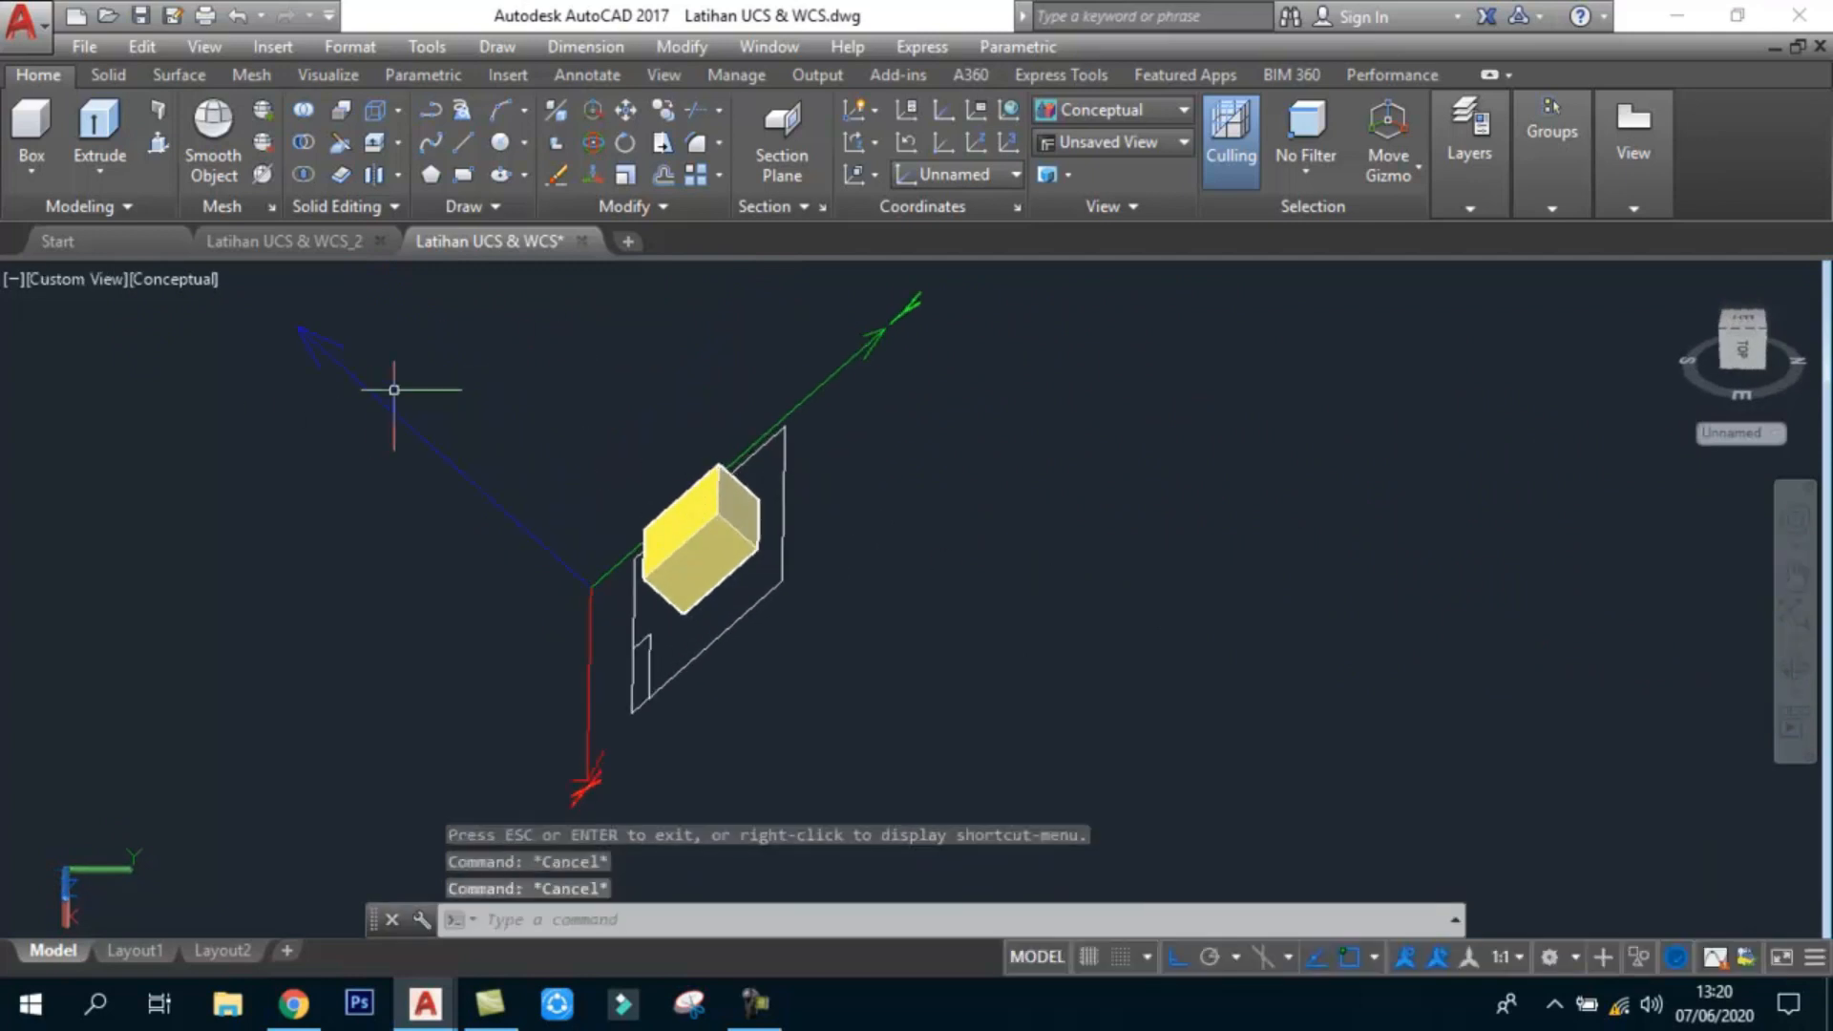
# Step: Restore the SE Isometric view showing all four yellow boxes with their axes
pyautogui.click(56, 283)
pyautogui.click(153, 525)
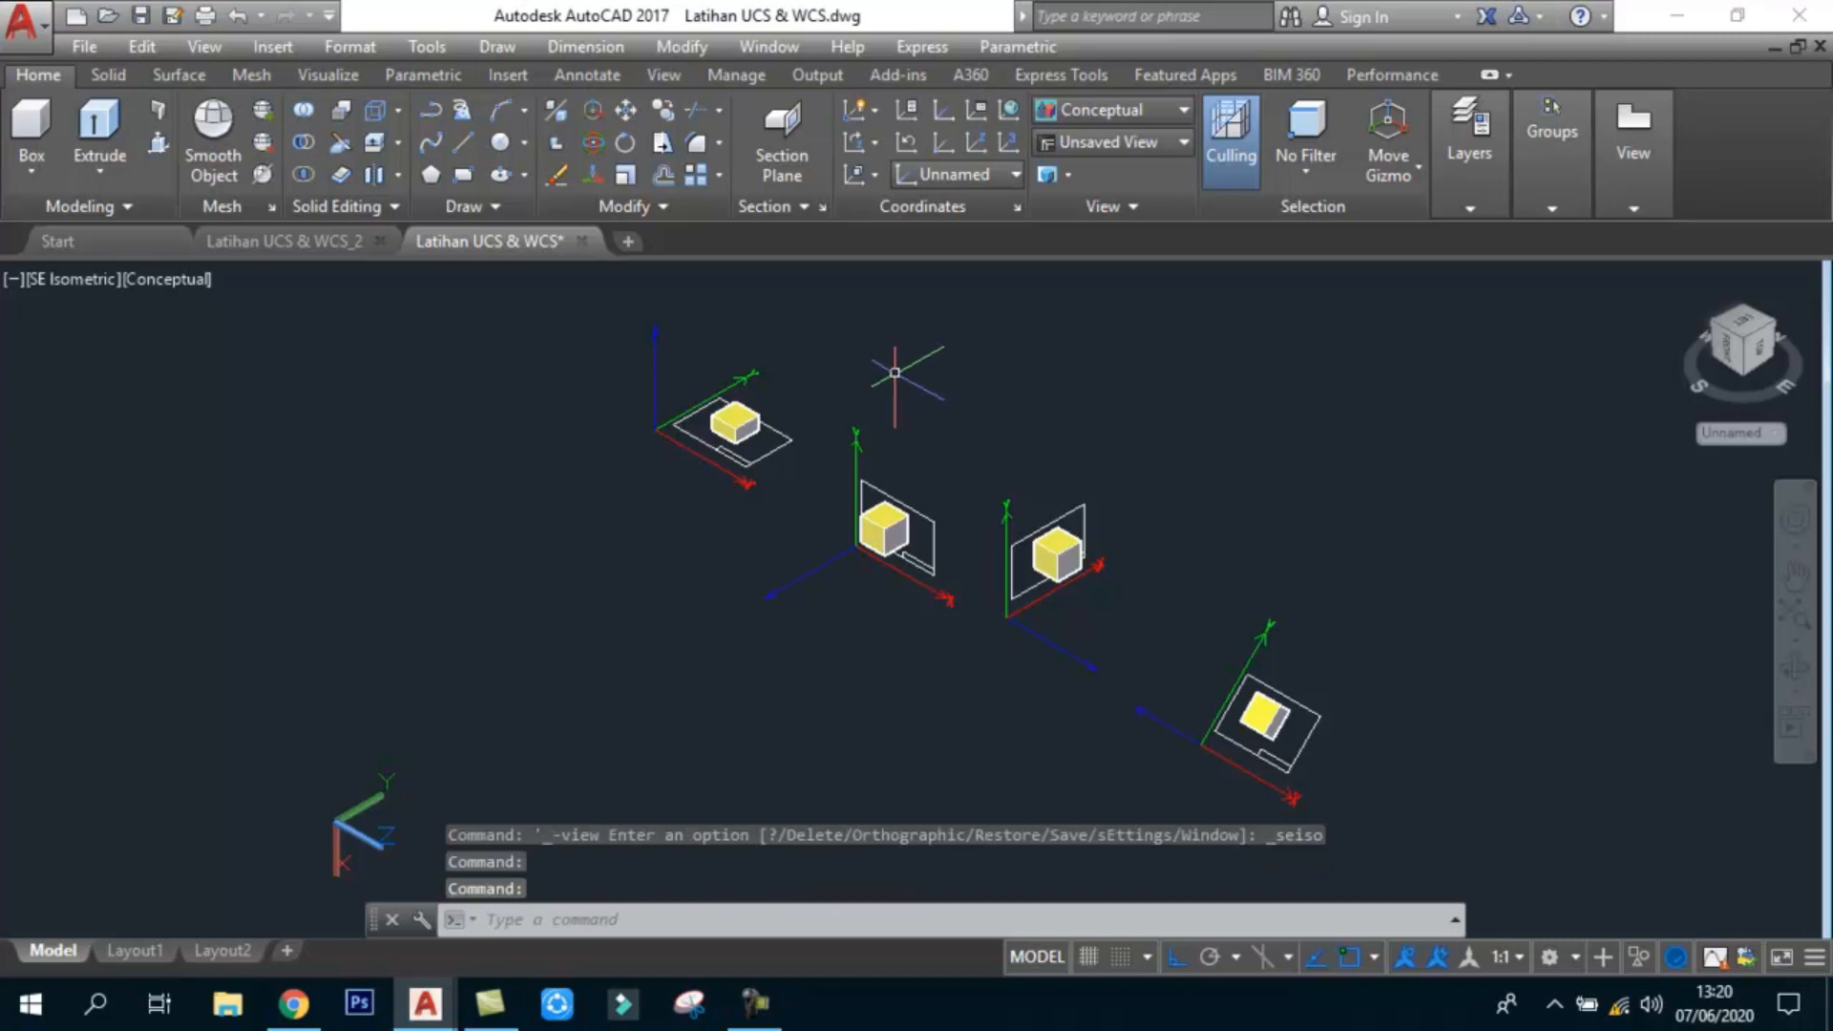
pyautogui.scroll(2, 848, 462)
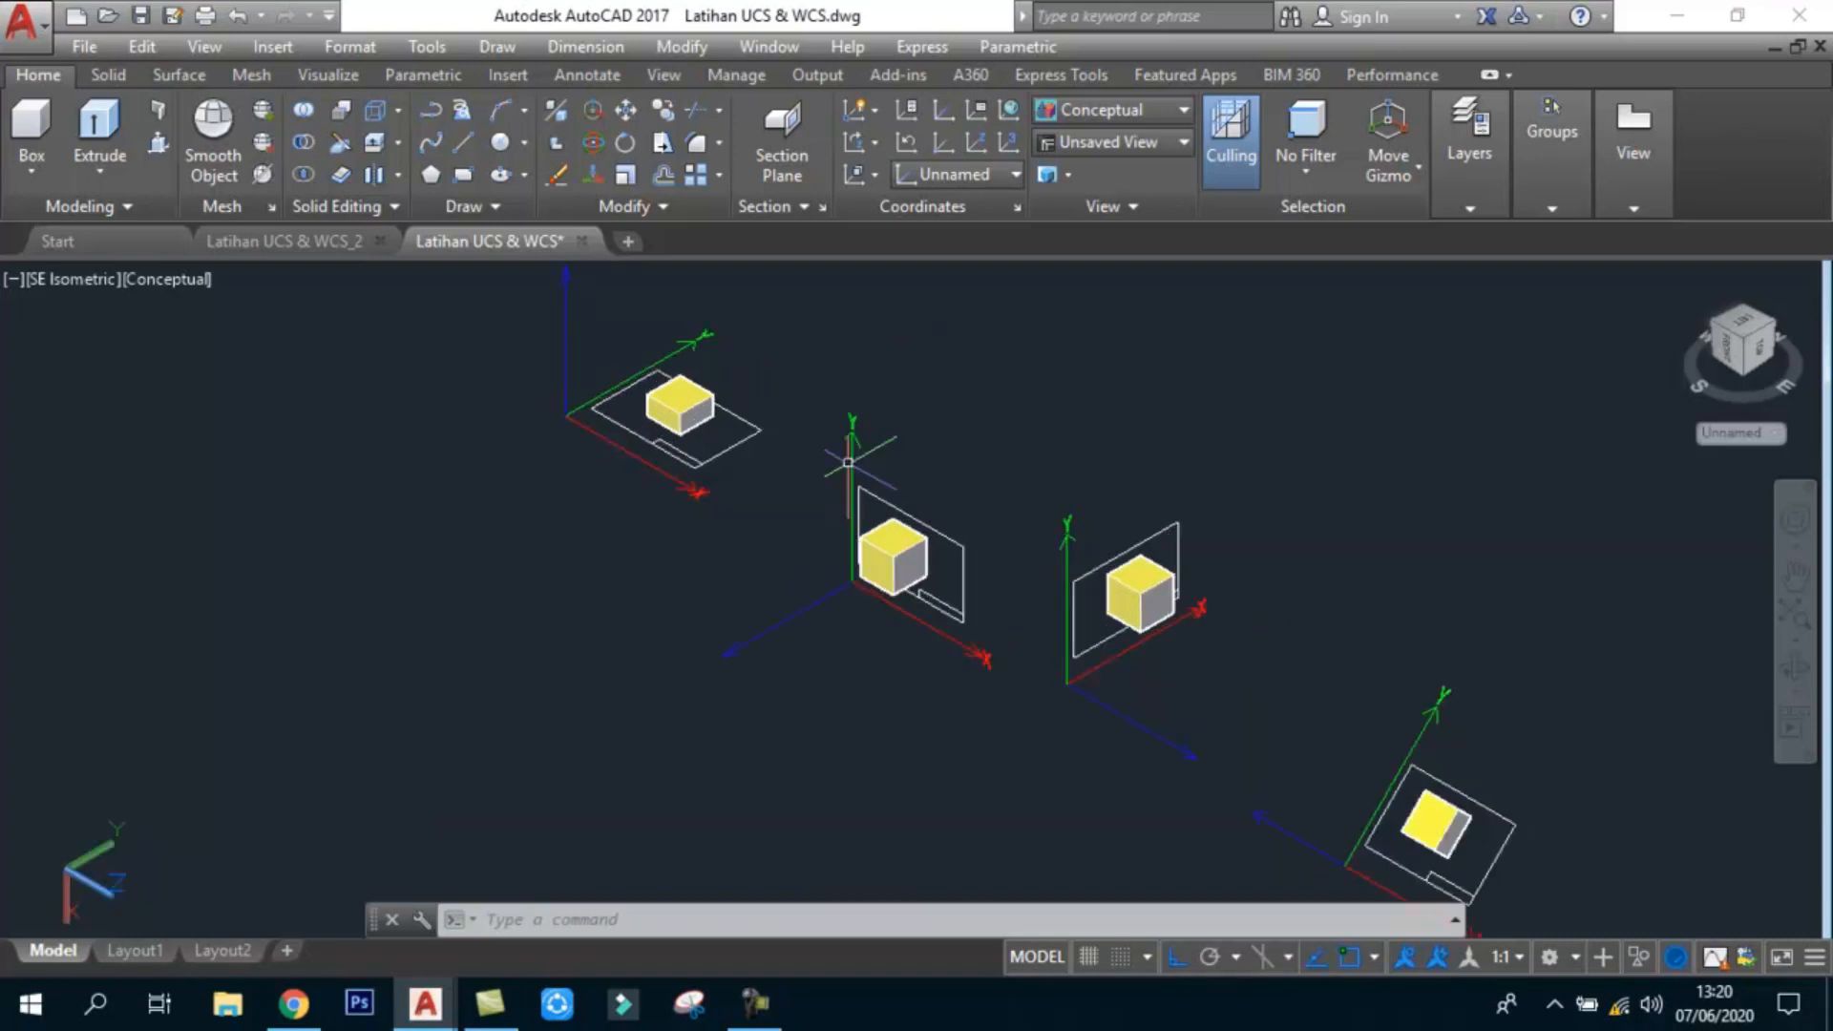